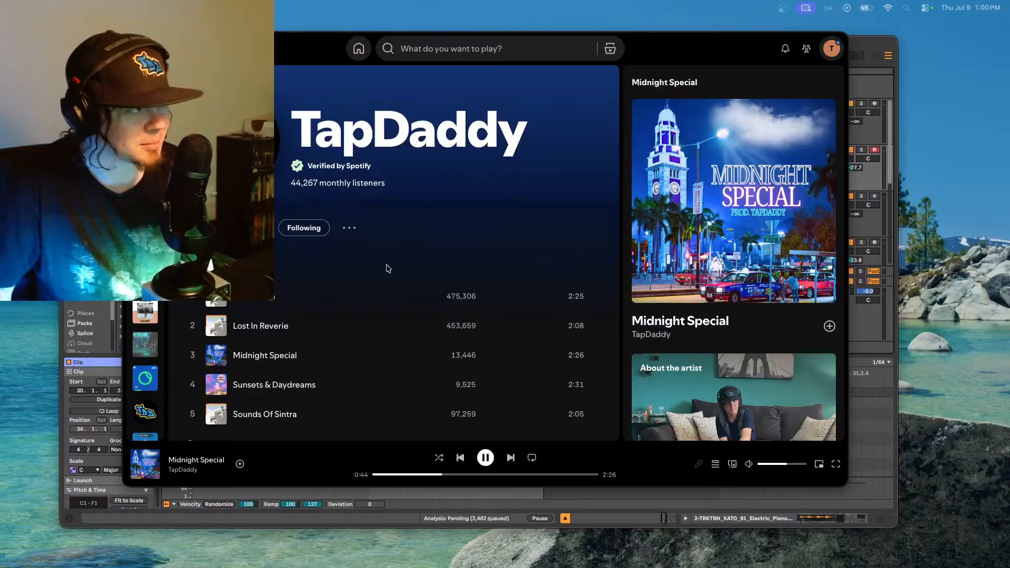
# Step: Browse the TapDaddy artist page and open the upcoming album Nothing Is Real from its release countdown
pyautogui.scroll(-1, 441, 368)
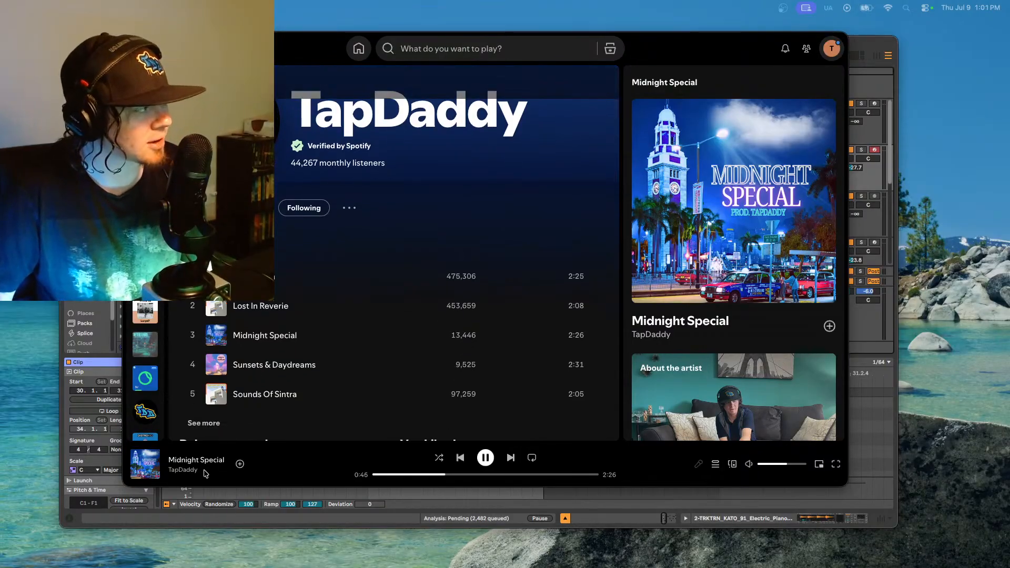
pyautogui.scroll(-4, 604, 341)
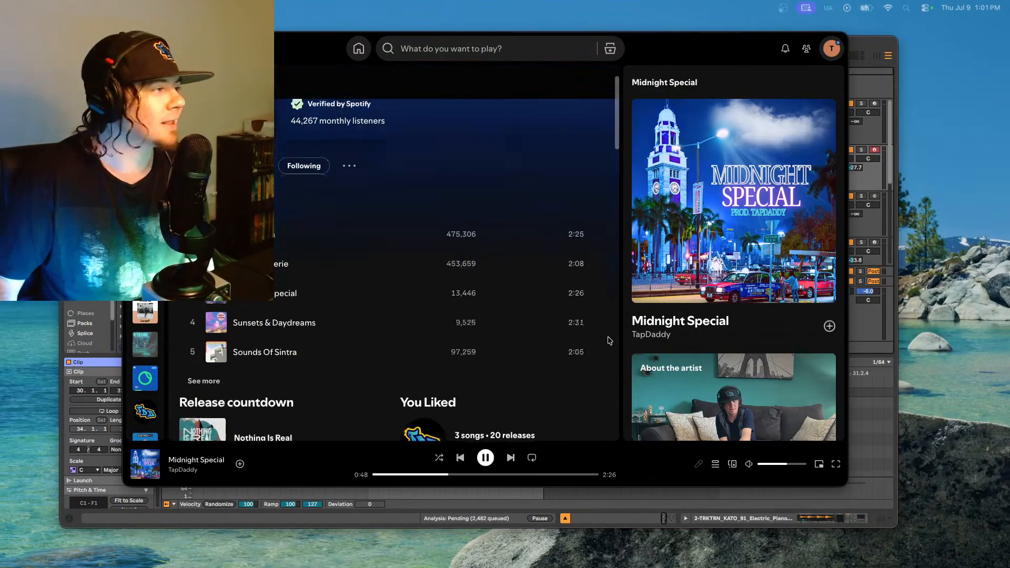
pyautogui.scroll(-10, 604, 353)
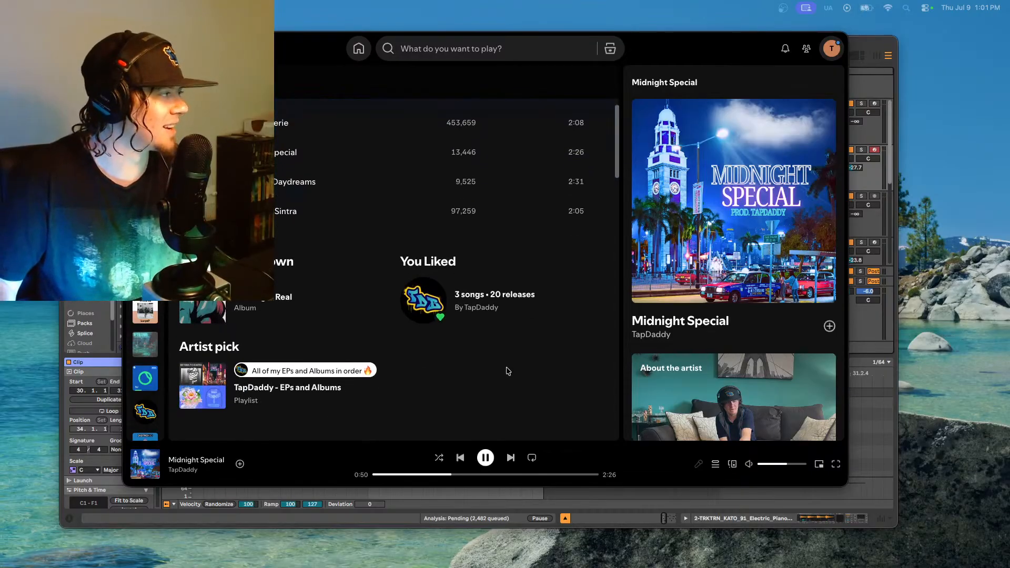
pyautogui.scroll(-1, 513, 326)
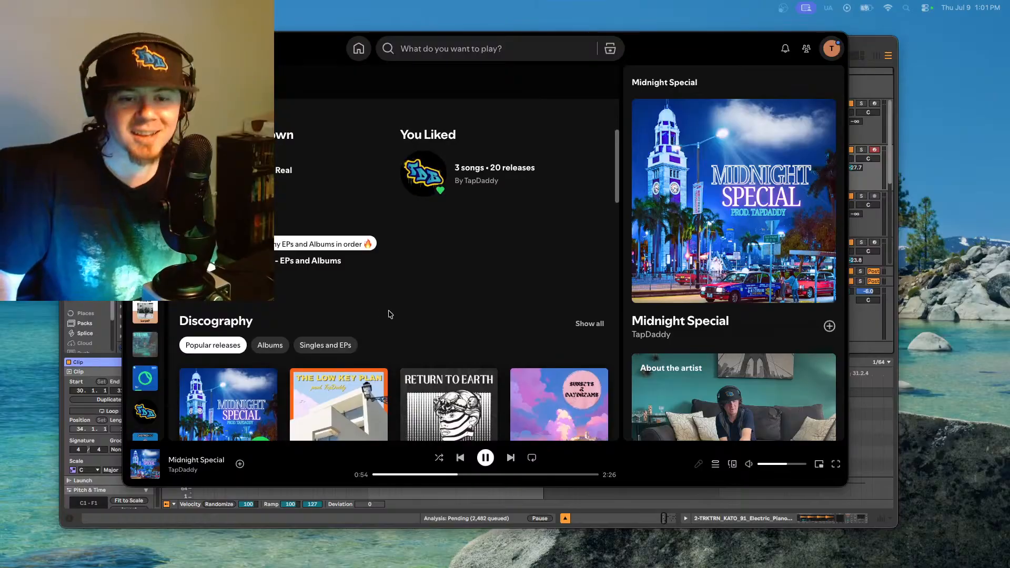
pyautogui.scroll(2, 419, 314)
pyautogui.click(310, 273)
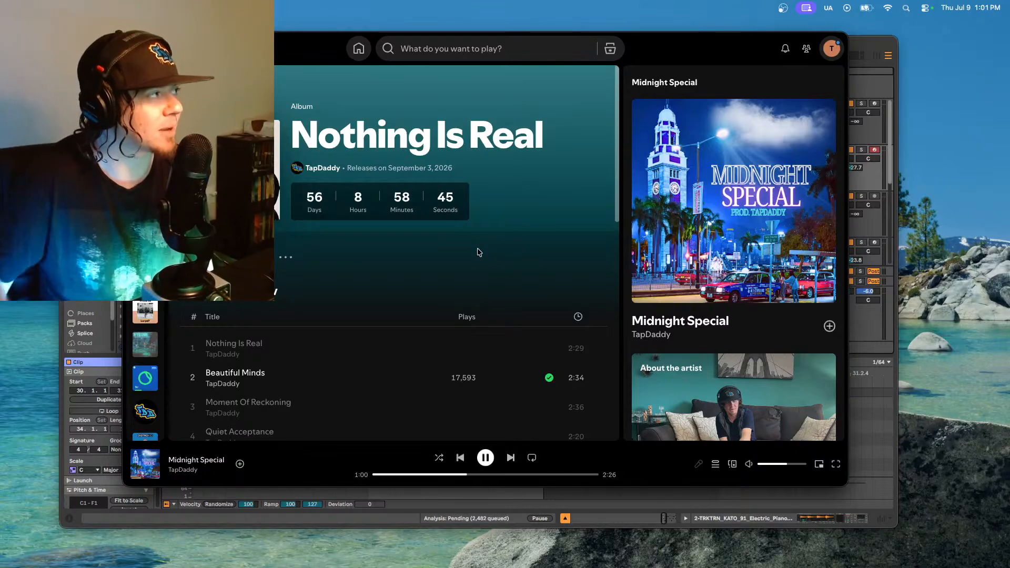
# Step: Copy the share link of the album Nothing Is Real and shift the Spotify window slightly down
pyautogui.click(284, 257)
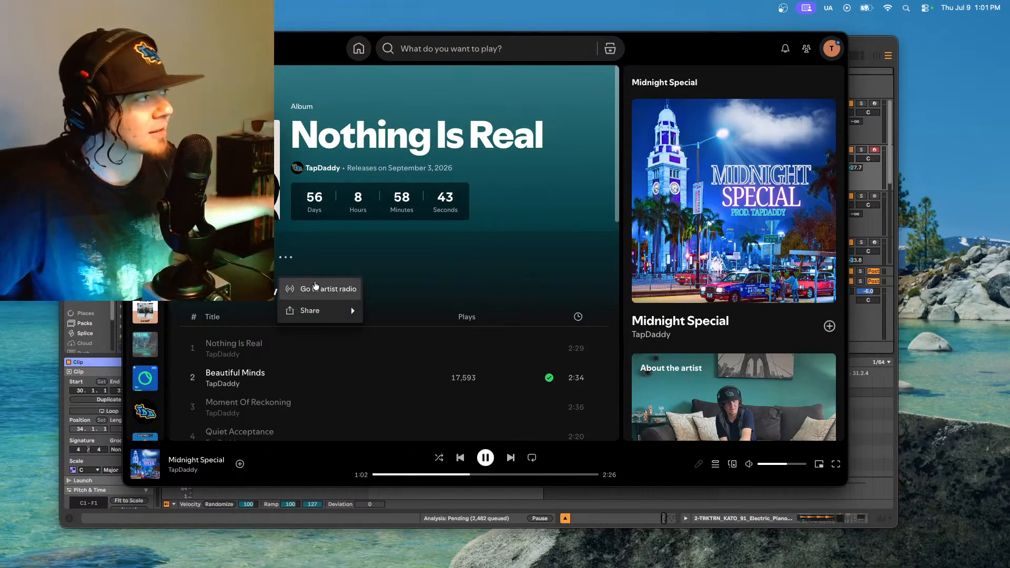
pyautogui.moveTo(337, 311)
pyautogui.click(391, 313)
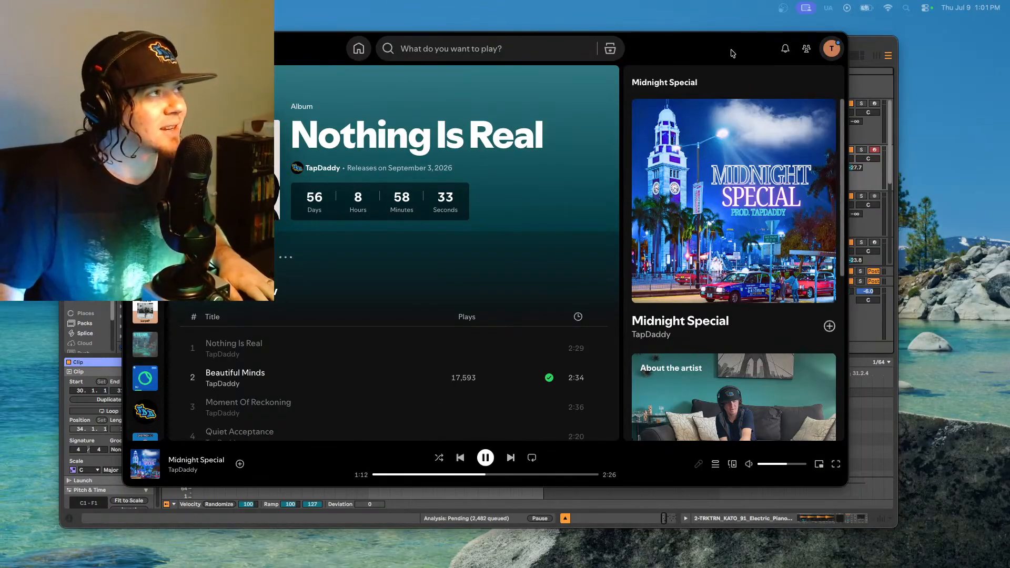
pyautogui.moveTo(734, 53); pyautogui.dragTo(734, 72)
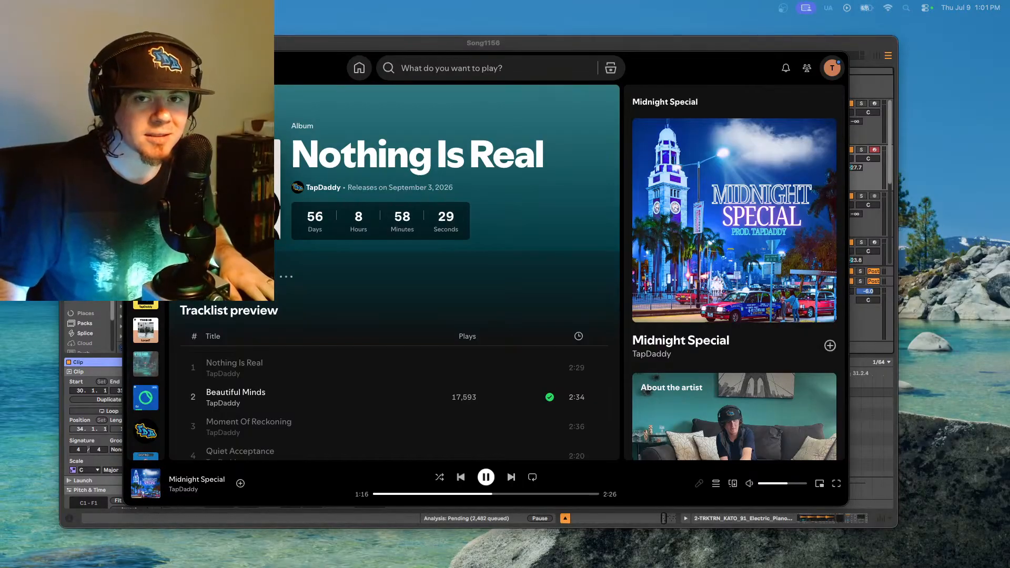
# Step: Switch to the browser with the YouTube Smooth Jazz & Lofi Hip Hop Beats stream, then enlarge and reposition its window
pyautogui.press('super+Tab')
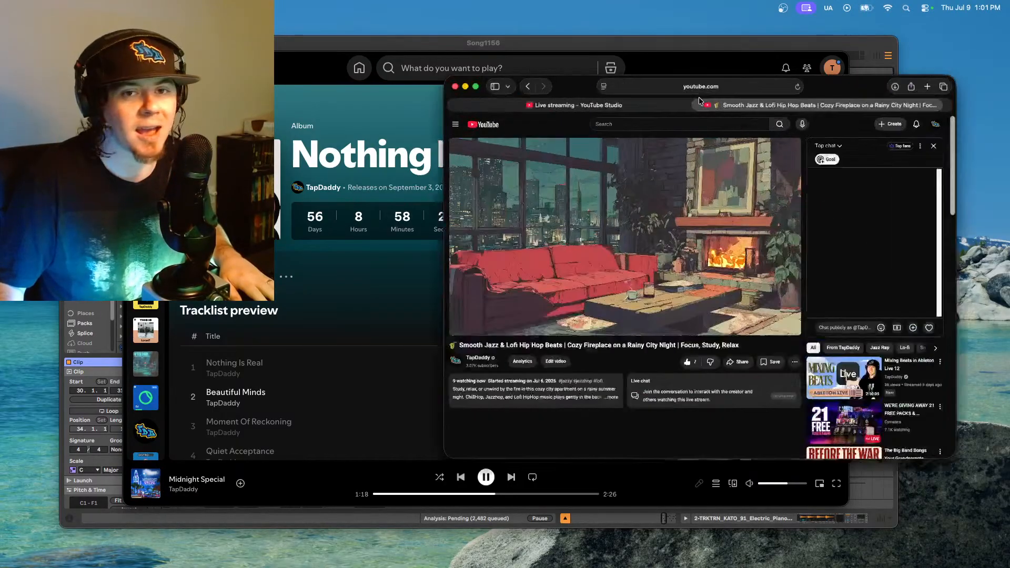
pyautogui.doubleClick(700, 100)
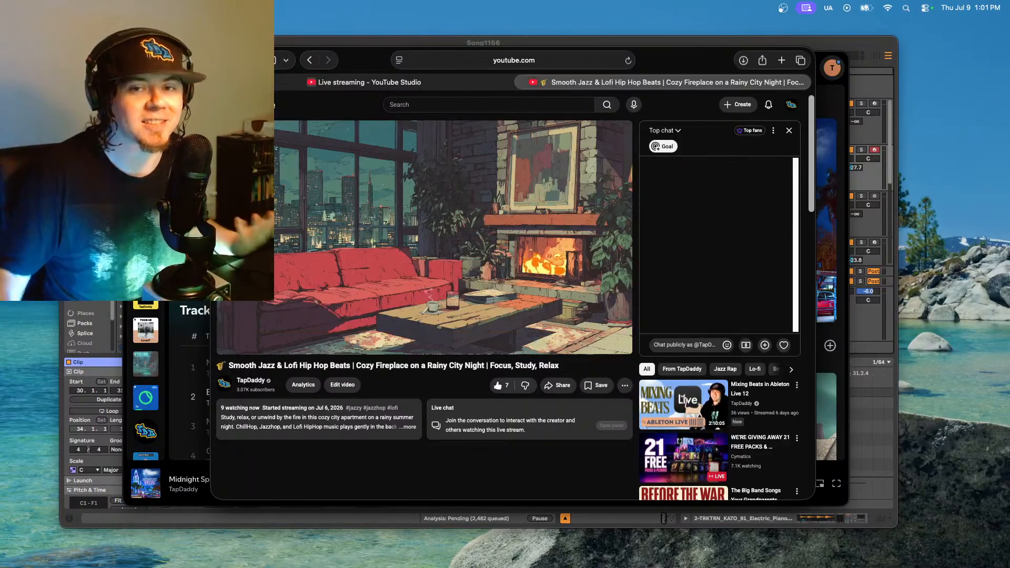
pyautogui.moveTo(664, 59); pyautogui.dragTo(743, 59)
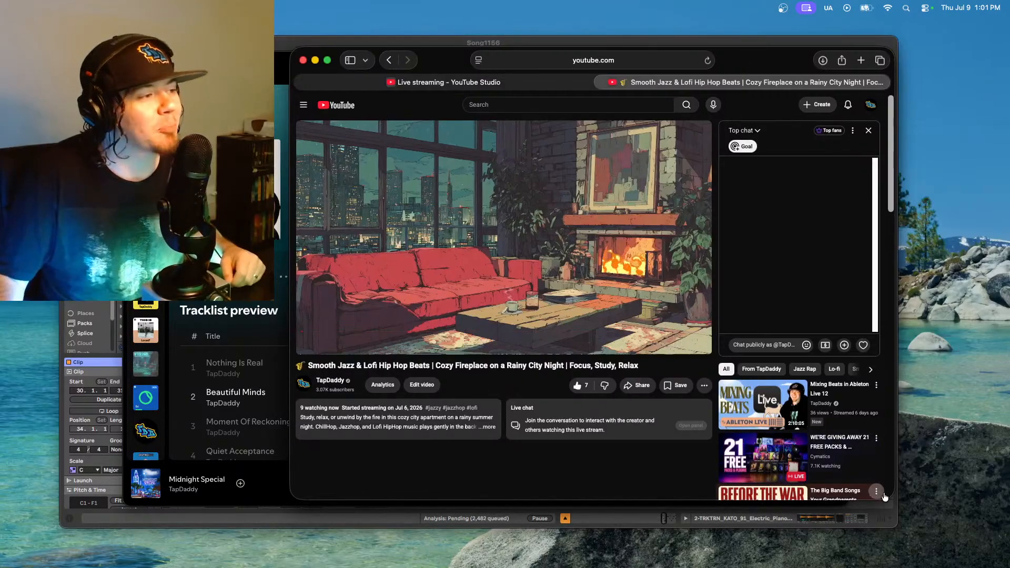
pyautogui.moveTo(897, 499); pyautogui.dragTo(997, 529)
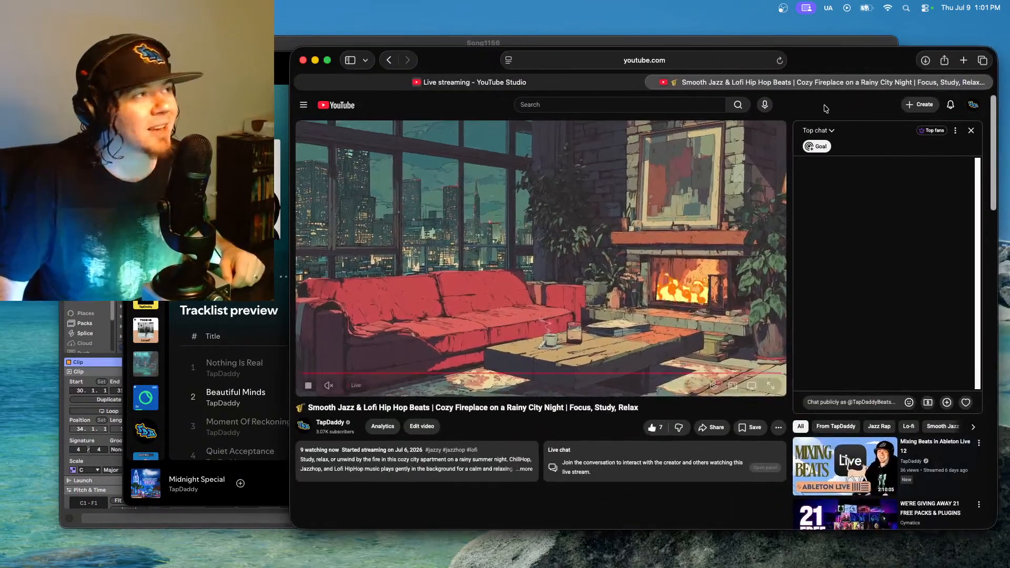
pyautogui.moveTo(836, 60); pyautogui.dragTo(813, 59)
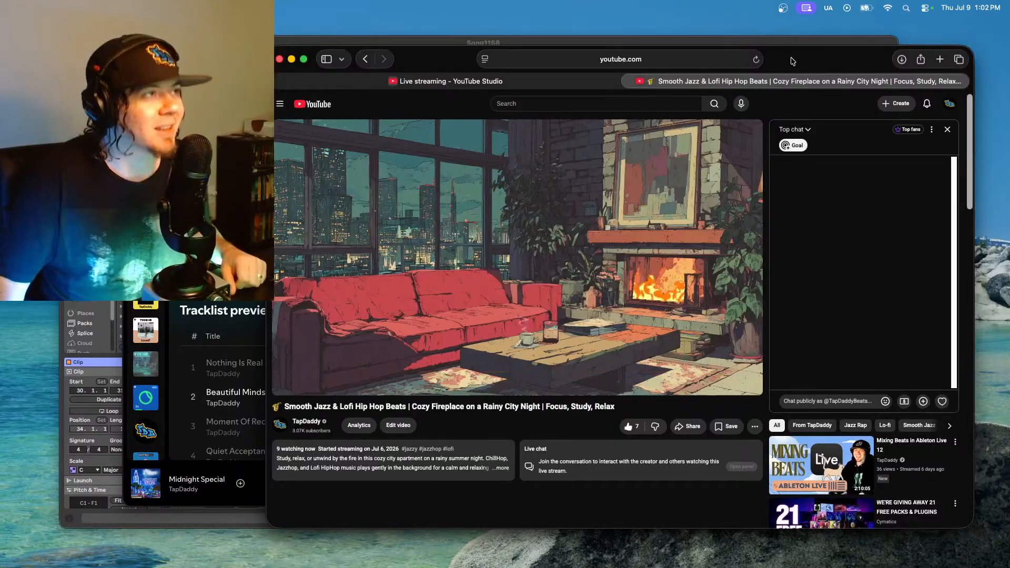
pyautogui.moveTo(792, 61); pyautogui.dragTo(613, 45)
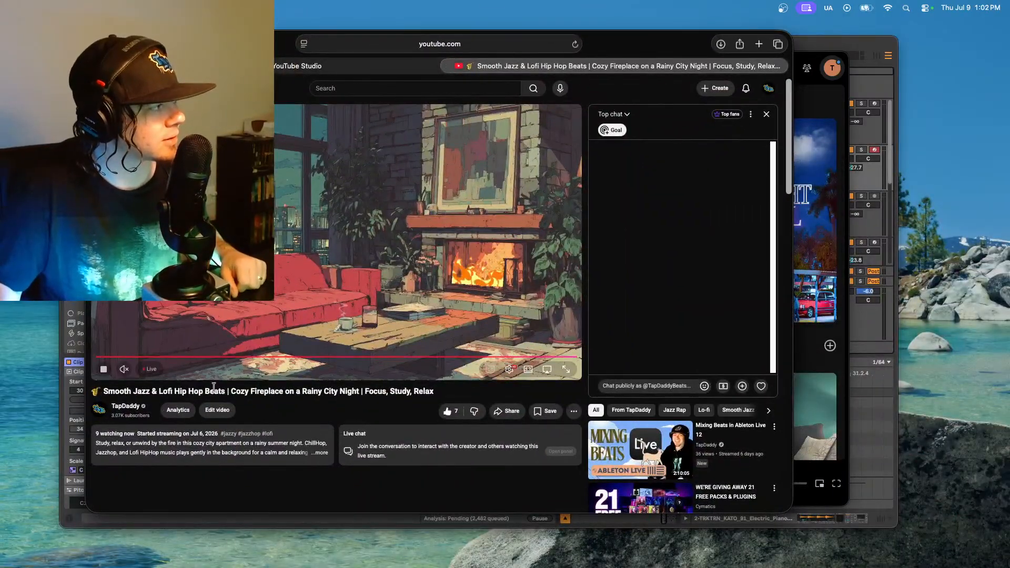
# Step: Copy the live stream's share link and move the browser window out of view
pyautogui.click(508, 411)
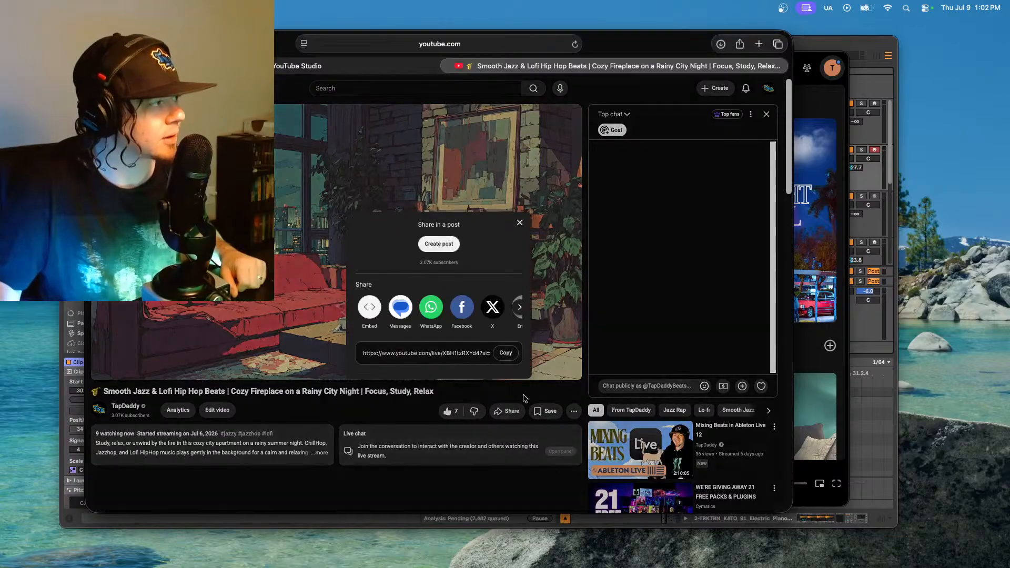
pyautogui.click(504, 353)
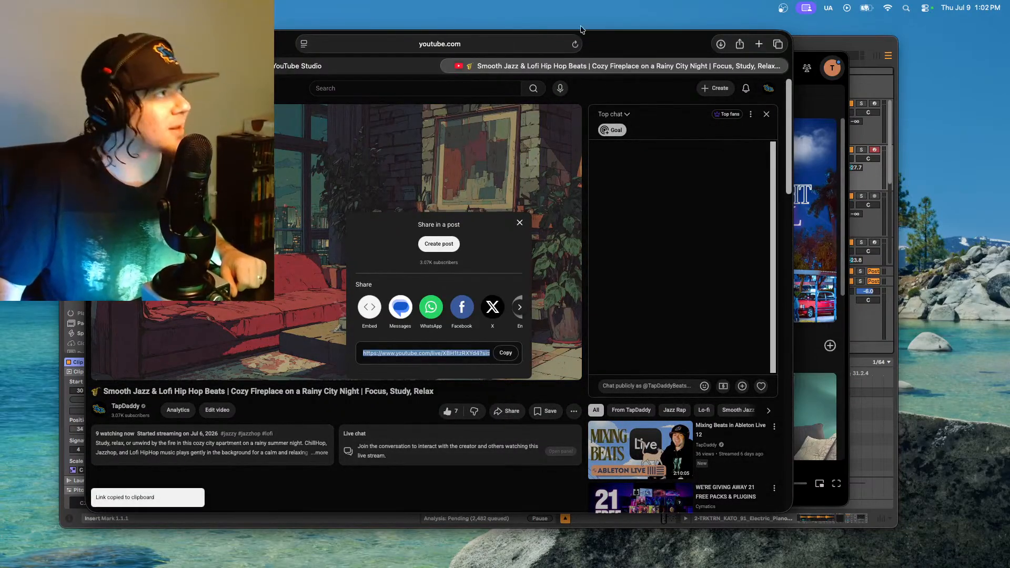
pyautogui.moveTo(625, 45); pyautogui.dragTo(1009, 205)
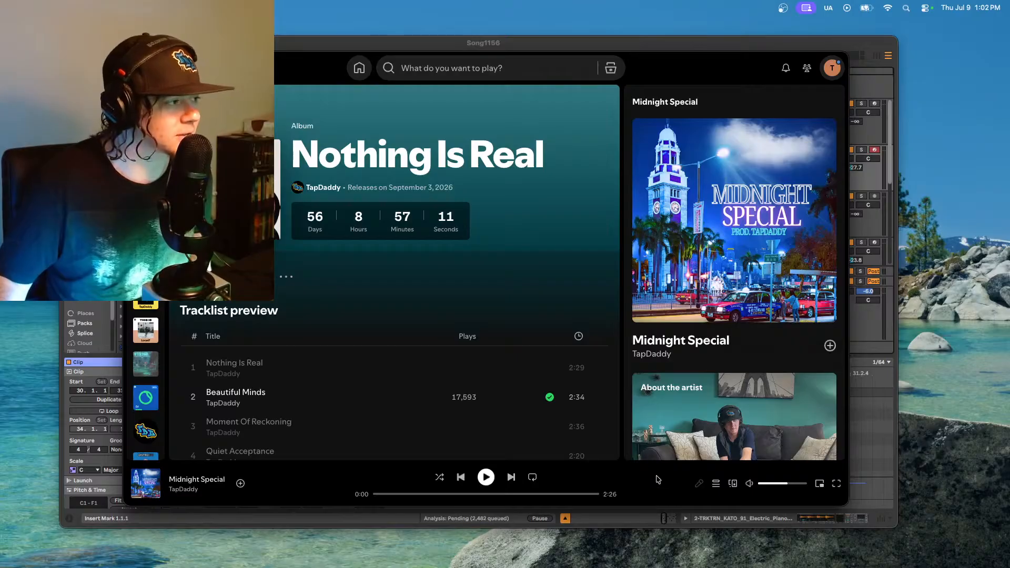
# Step: Move the Spotify window aside and bring the Ableton Live project Song1156 to the front in full screen
pyautogui.moveTo(721, 65)
pyautogui.mouseDown()
pyautogui.moveTo(728, 101)
pyautogui.moveTo(716, 50)
pyautogui.moveTo(725, 49)
pyautogui.moveTo(720, 65)
pyautogui.mouseUp()
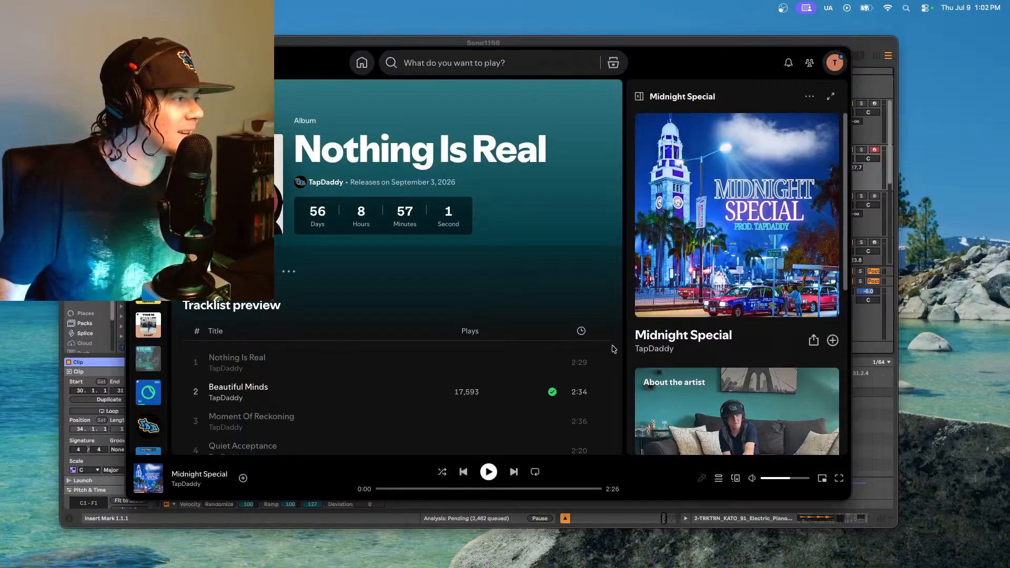
pyautogui.moveTo(676, 42); pyautogui.dragTo(741, 108)
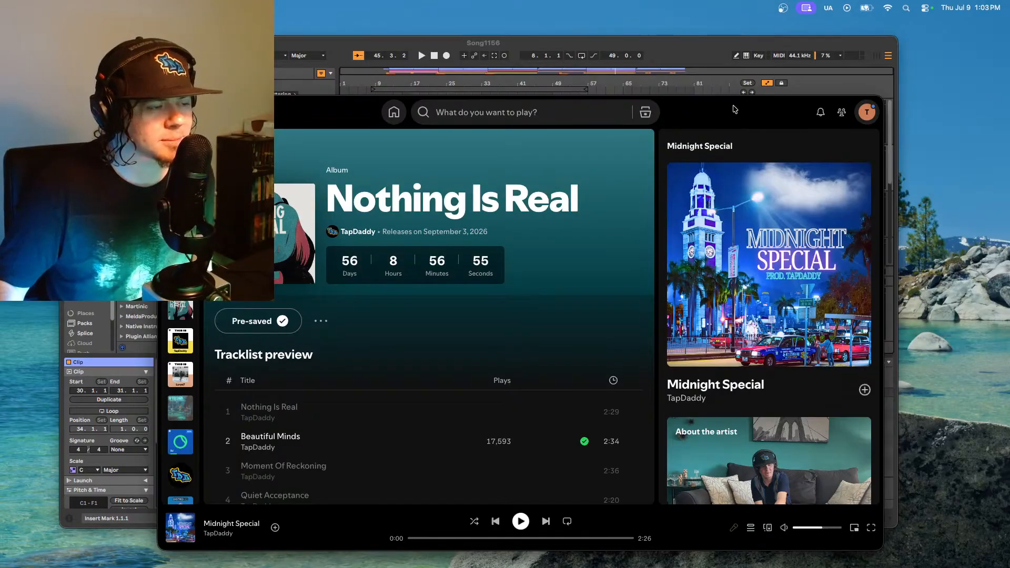
pyautogui.moveTo(734, 109); pyautogui.dragTo(762, 110)
pyautogui.click(757, 46)
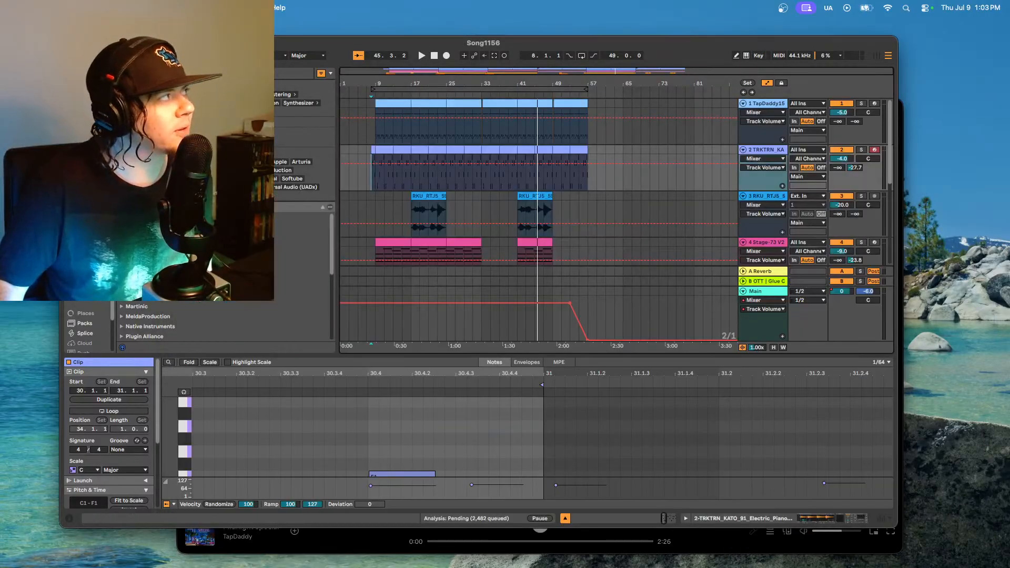
pyautogui.press('super+ctrl+f')
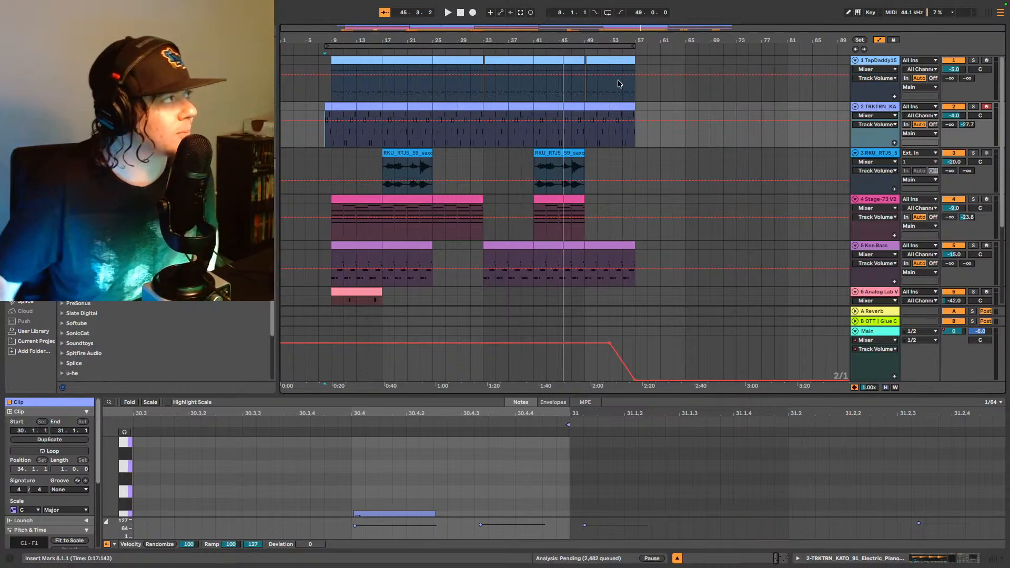
# Step: Play the whole arrangement from bar 8 and raise the playback volume
pyautogui.press('space')
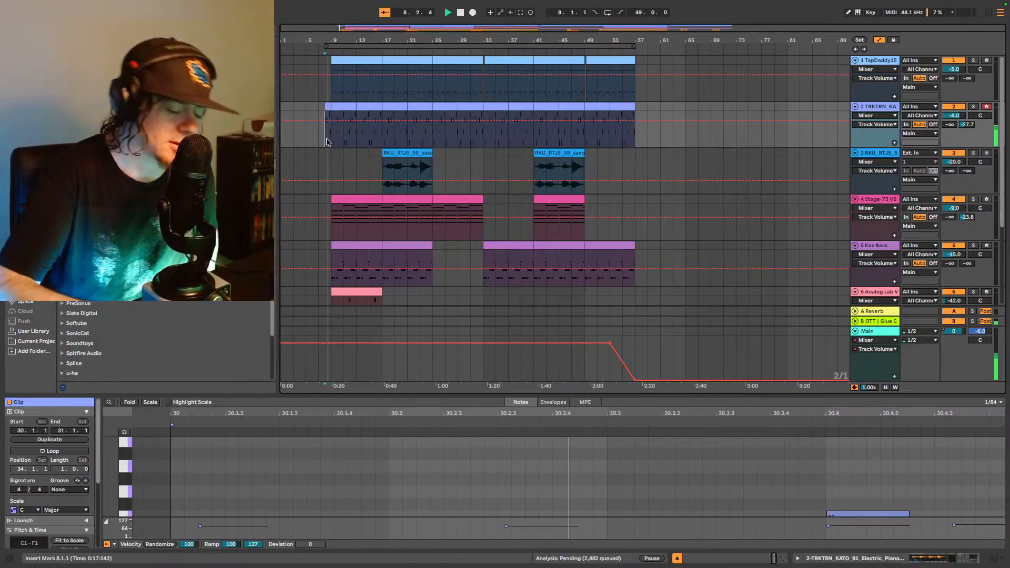
pyautogui.press('XF86AudioRaiseVolume')
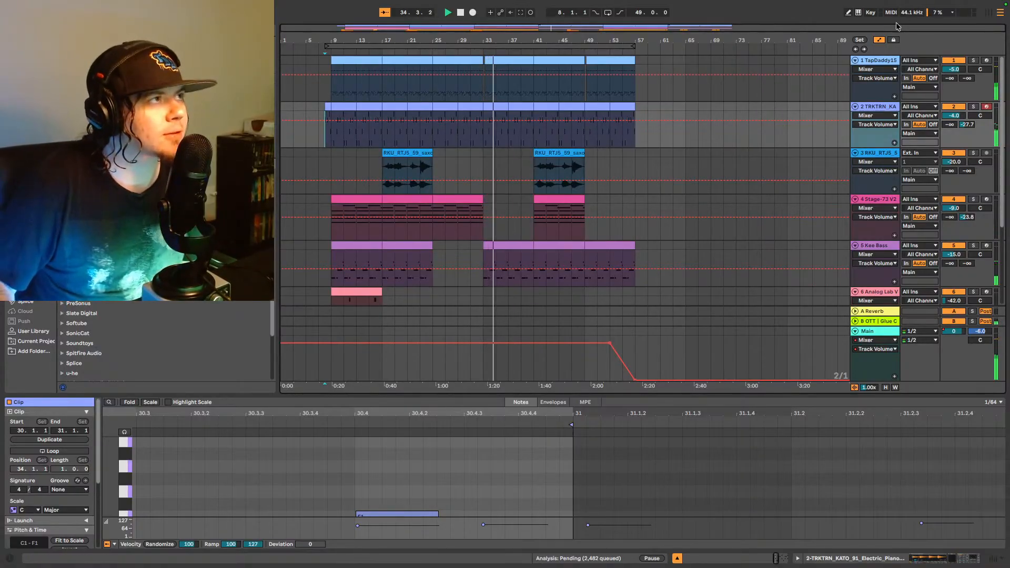
pyautogui.moveTo(747, 2)
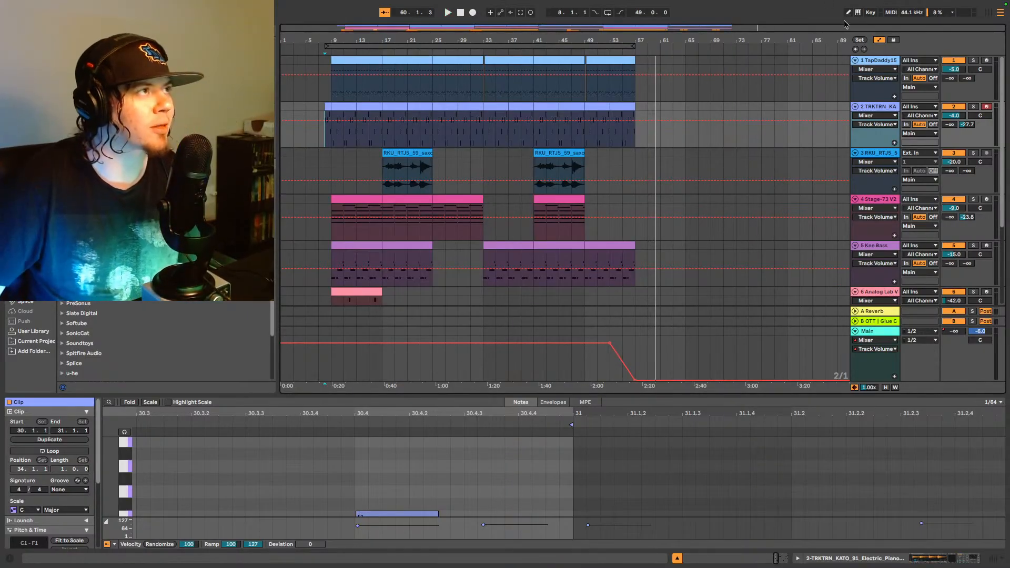
# Step: Return the insert marker to bar 8 on the electric piano track and listen to the opening bars
pyautogui.click(855, 49)
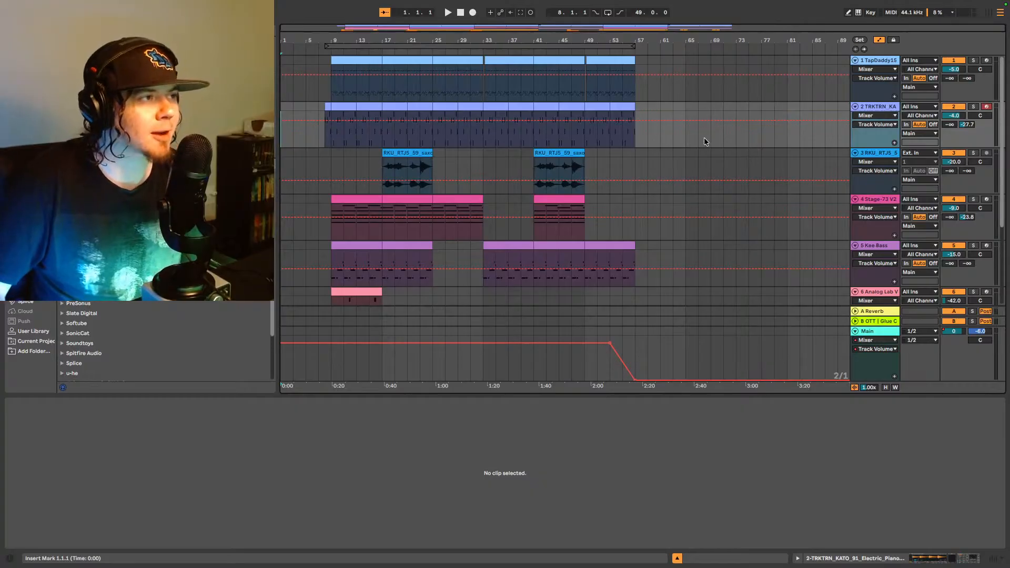
pyautogui.click(325, 132)
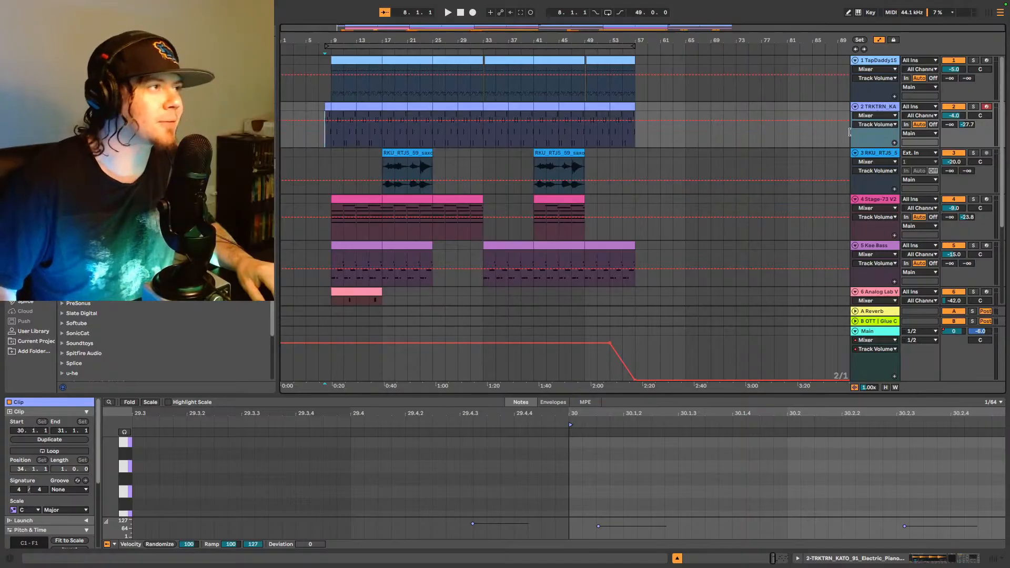
pyautogui.press('space')
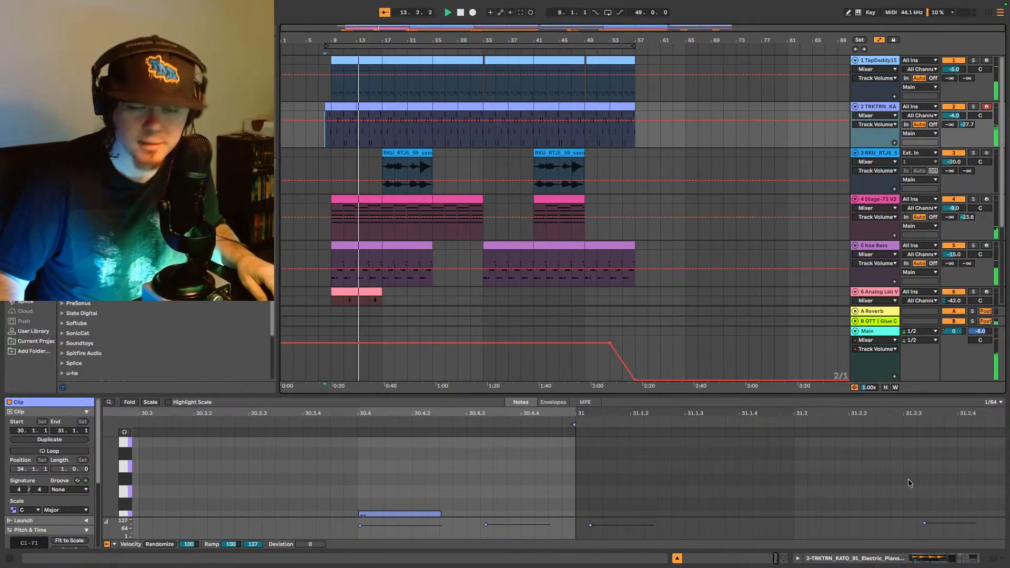
pyautogui.press('space')
pyautogui.click(725, 436)
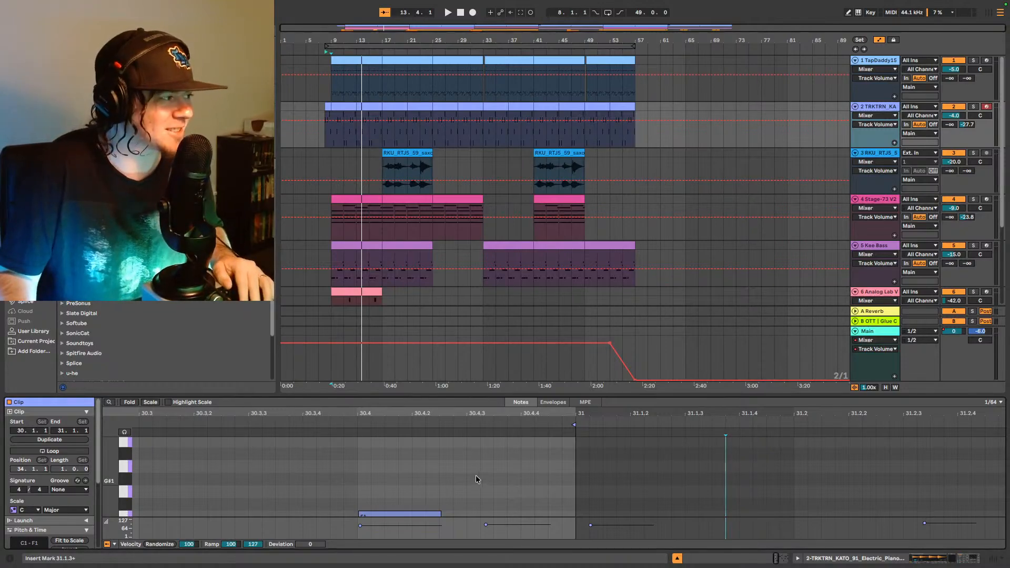
# Step: Play the arrangement on and inspect the track levels in the mixer, selecting the Main track before hiding the mixer
pyautogui.press('space')
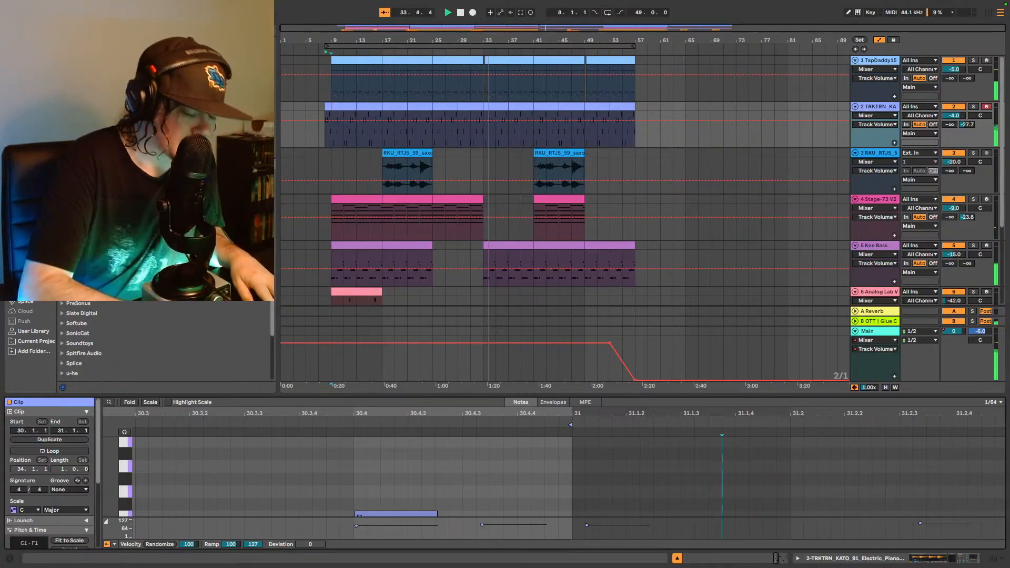
pyautogui.click(993, 559)
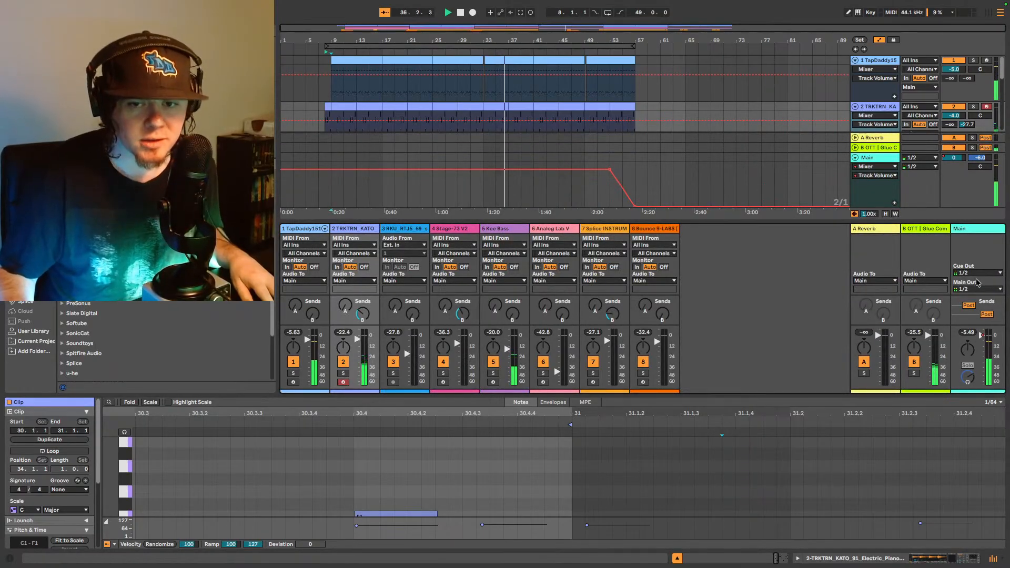
pyautogui.click(964, 242)
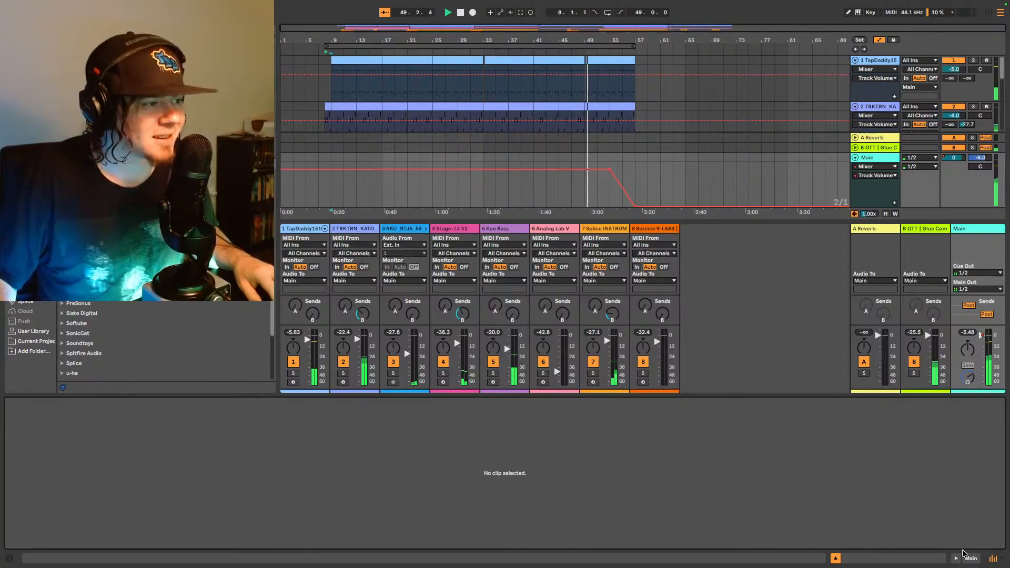
pyautogui.click(993, 560)
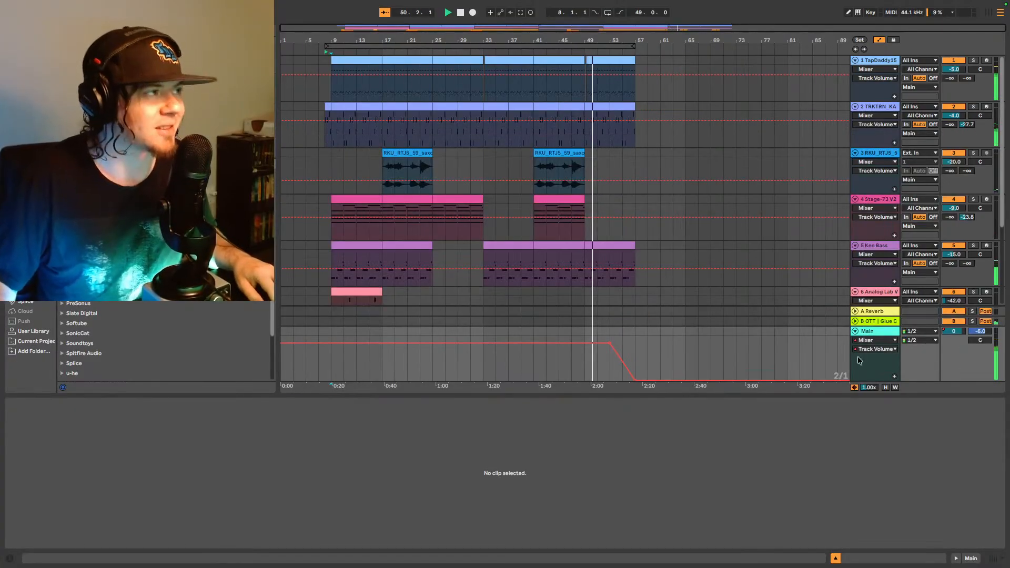
# Step: Stop playback, solo track 2 (TRKTRN_KATO electric piano) and play it from bar 8
pyautogui.click(333, 144)
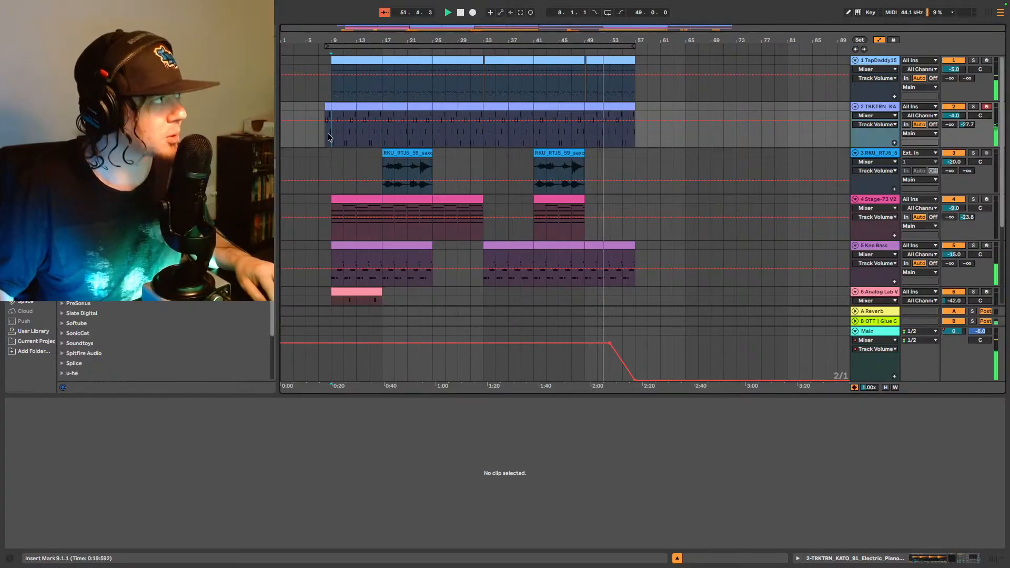
pyautogui.press('space')
pyautogui.click(325, 139)
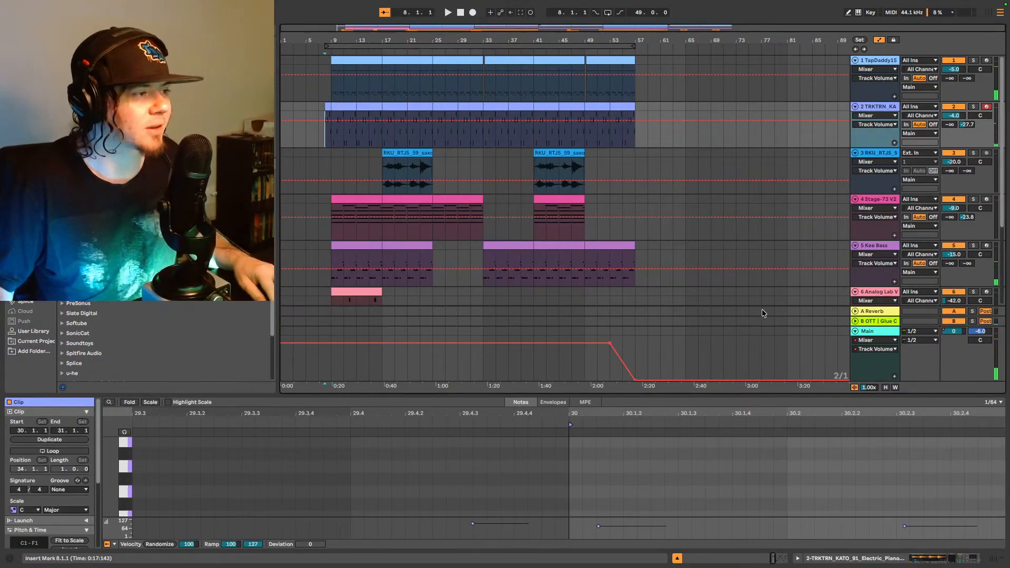
pyautogui.click(973, 107)
pyautogui.press('space')
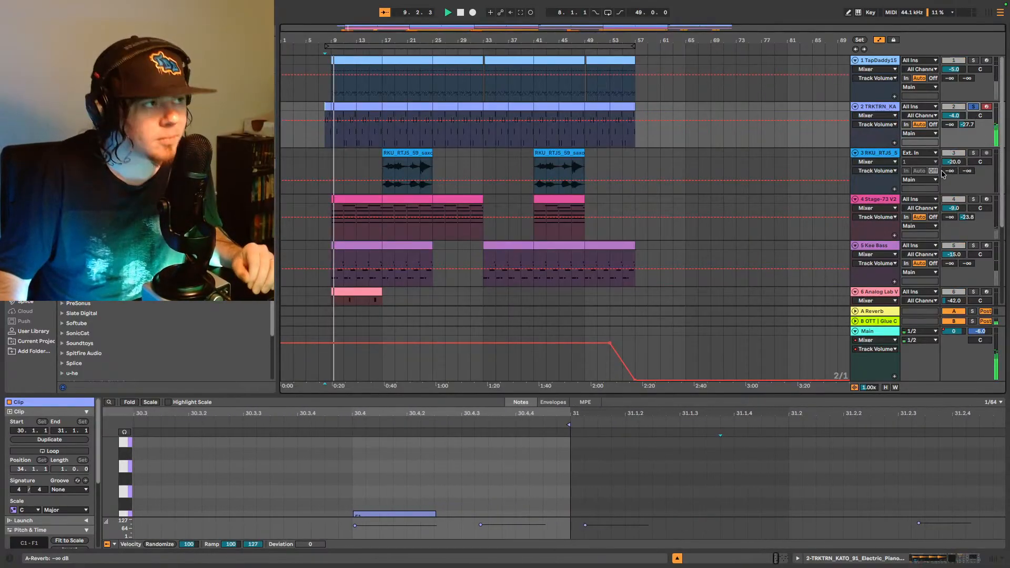
# Step: Show the electric piano track's device chain and inspect its UADx LA-2A compressor and sidechained Glue Compressor
pyautogui.click(970, 559)
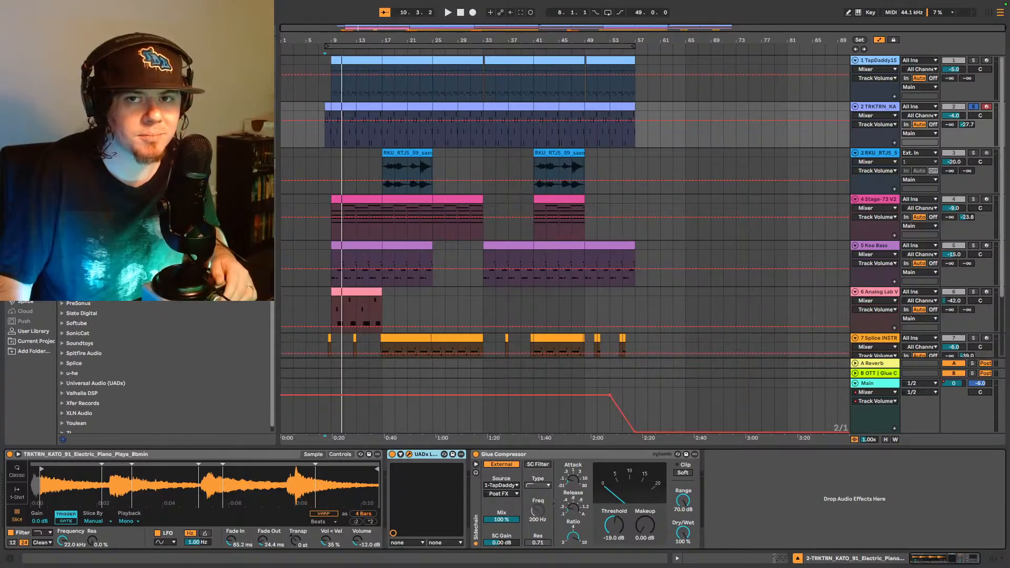
pyautogui.click(409, 454)
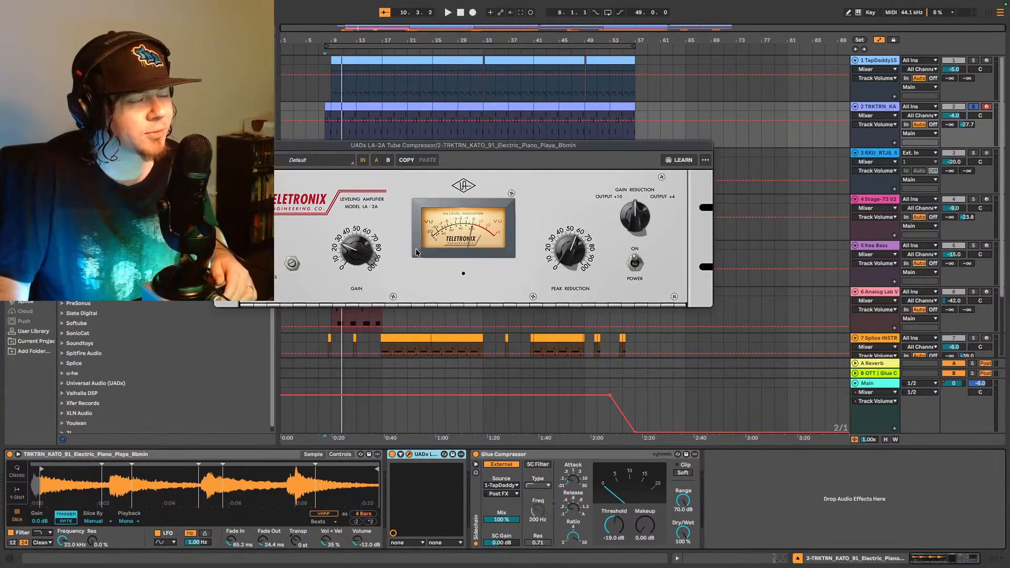
pyautogui.click(553, 458)
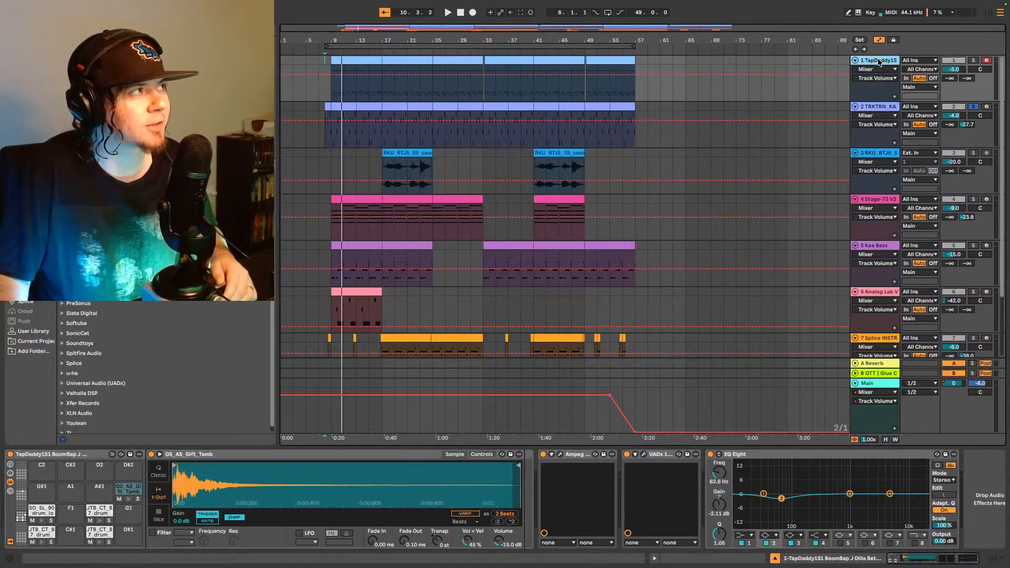
# Step: View the drum track's devices, return to the electric piano track and play it soloed with the LA-2A in view
pyautogui.click(871, 59)
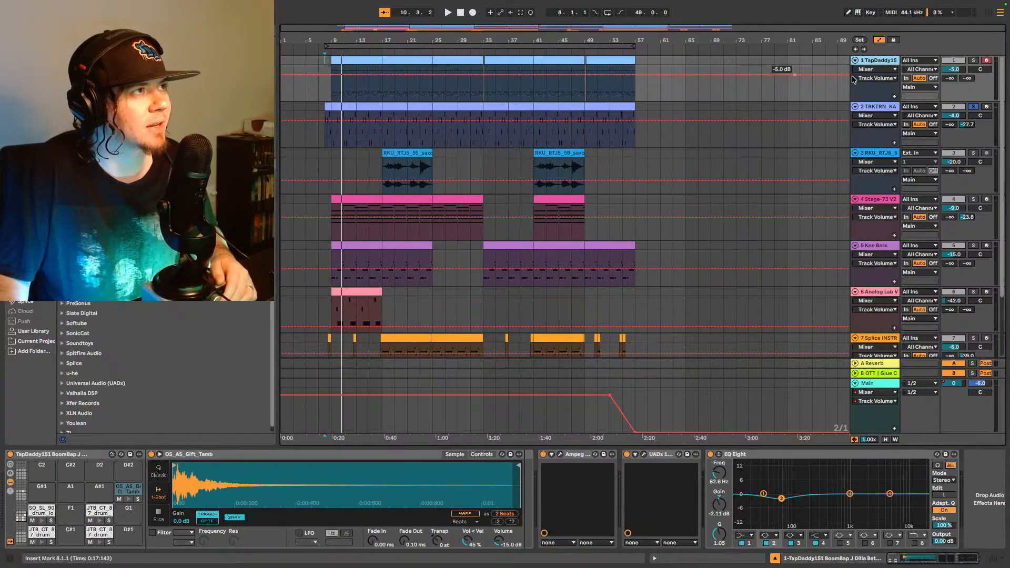
pyautogui.click(884, 108)
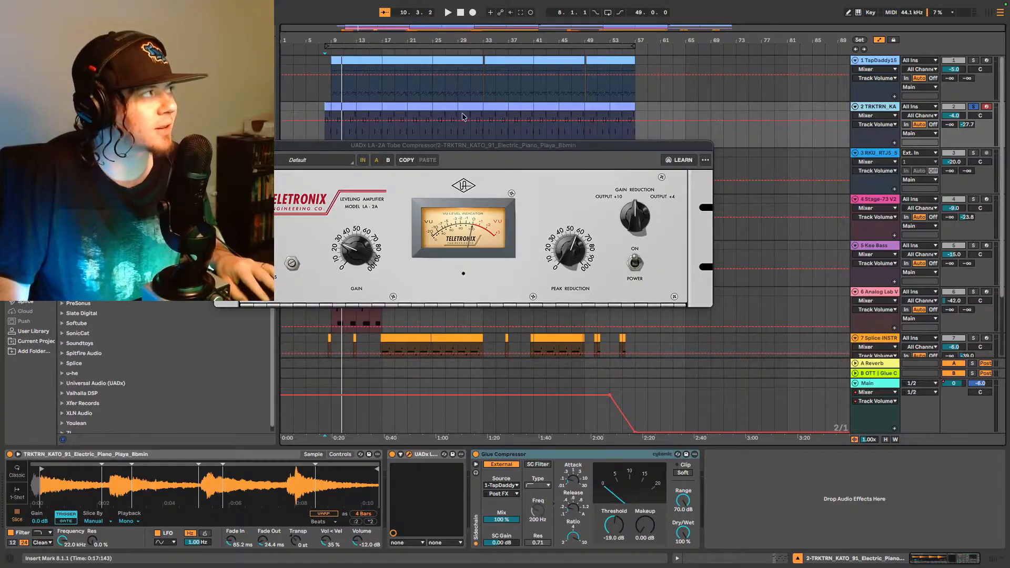
pyautogui.press('space')
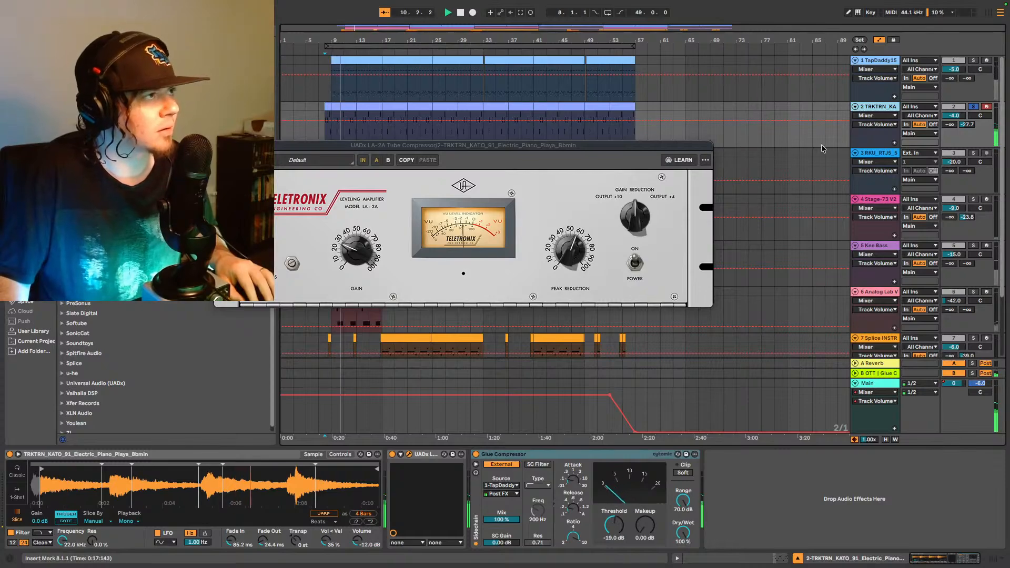
# Step: Stop playback, unsolo the electric piano and examine the effects chain on the saxophone loop track
pyautogui.click(878, 153)
pyautogui.press('space')
pyautogui.scroll(-2, 739, 238)
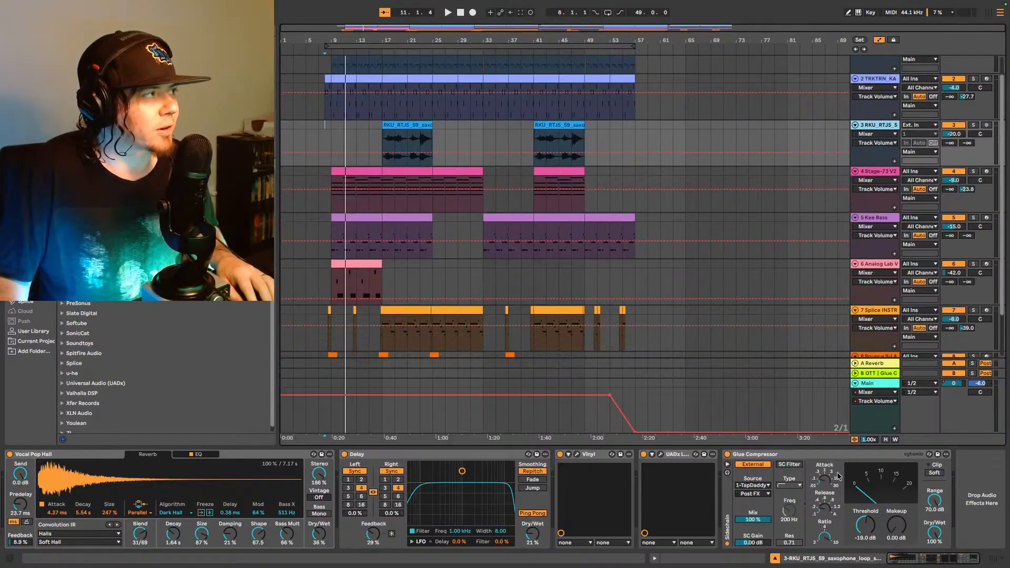
# Step: Open the Decapitator on the Kee Bass track, play from bar 9 to watch its meter, and close its window after stopping
pyautogui.click(872, 220)
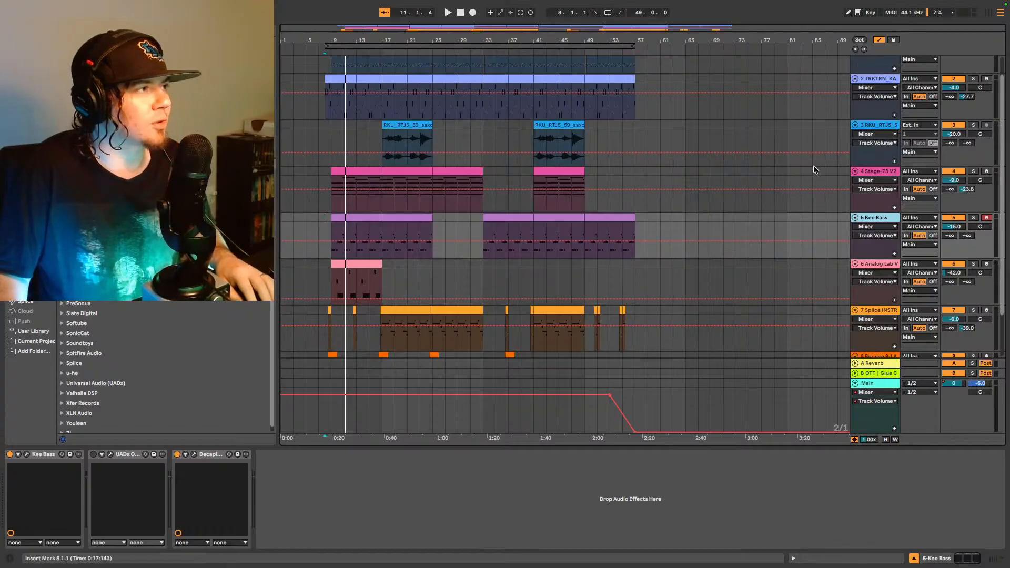
pyautogui.scroll(-2, 858, 227)
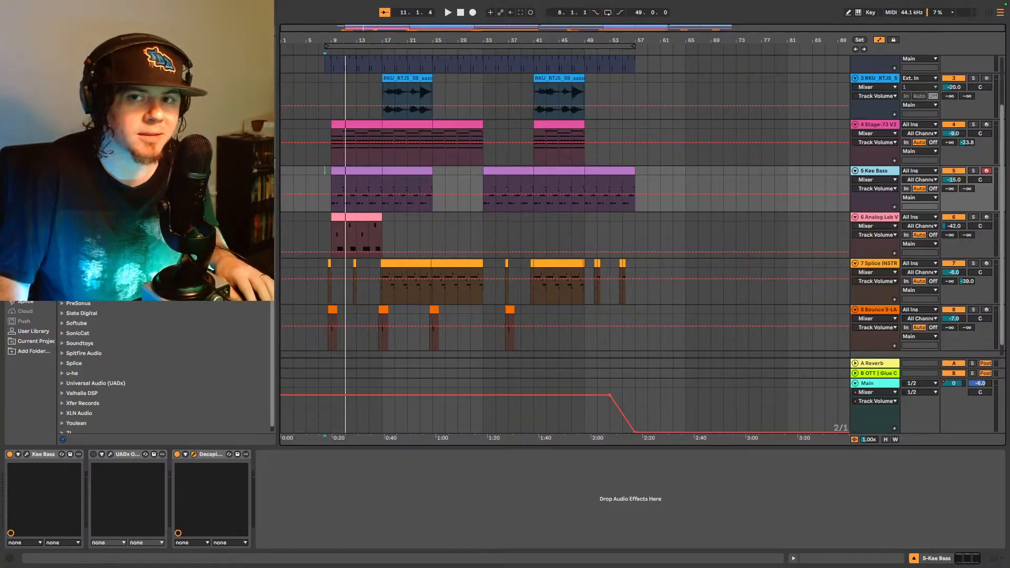
pyautogui.moveTo(1009, 184); pyautogui.dragTo(696, 129)
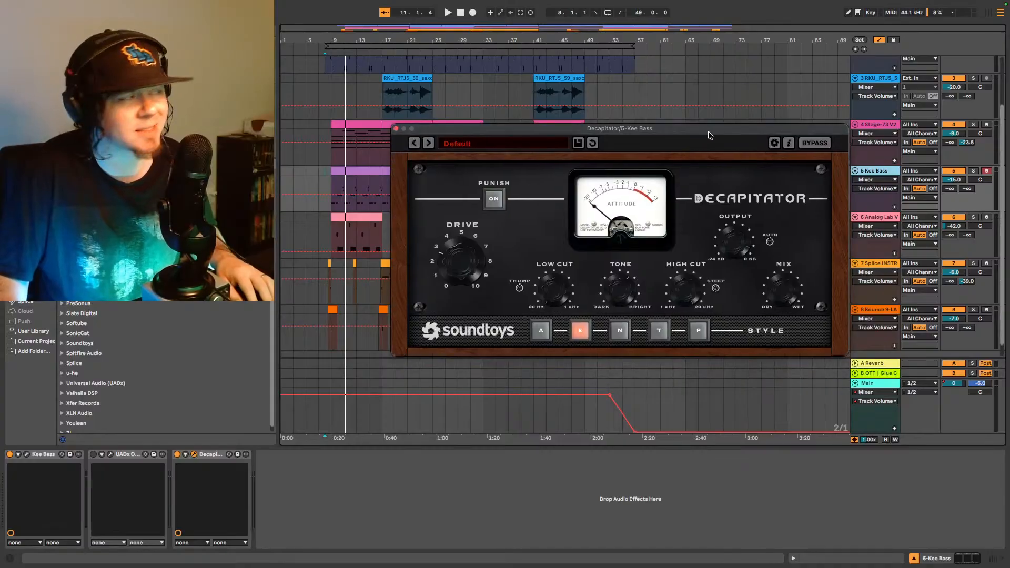
pyautogui.click(333, 209)
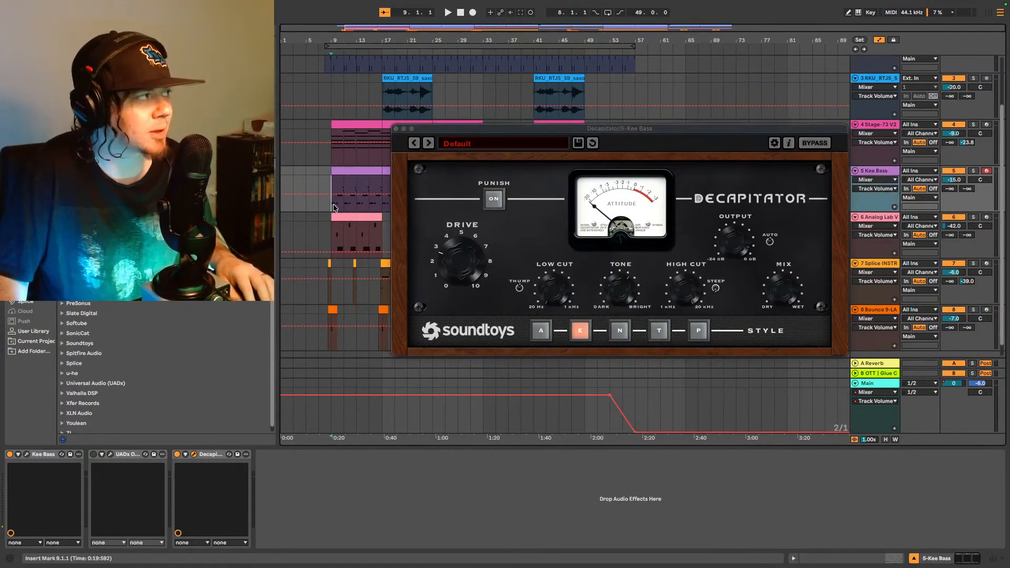
pyautogui.press('space')
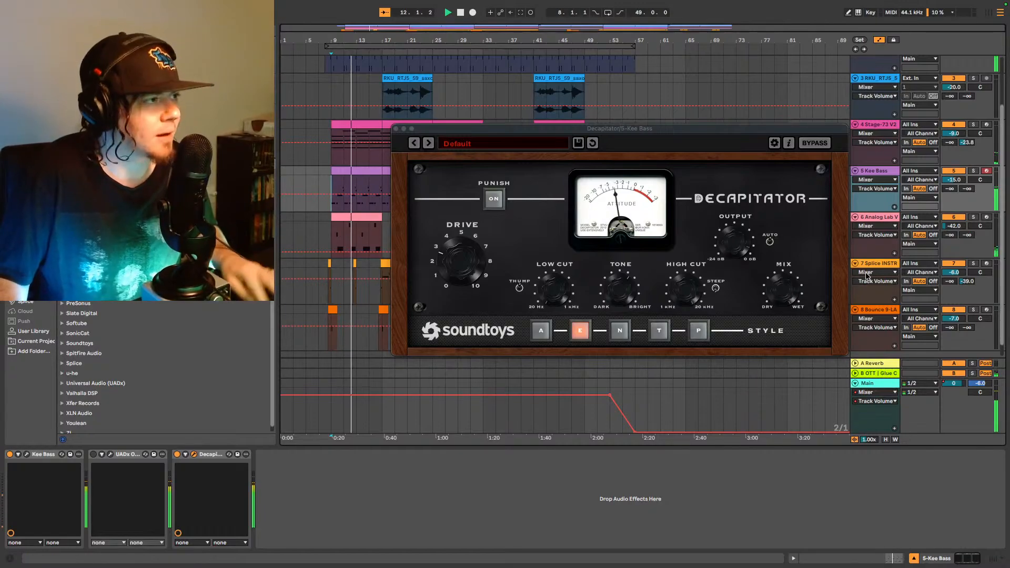
pyautogui.click(396, 129)
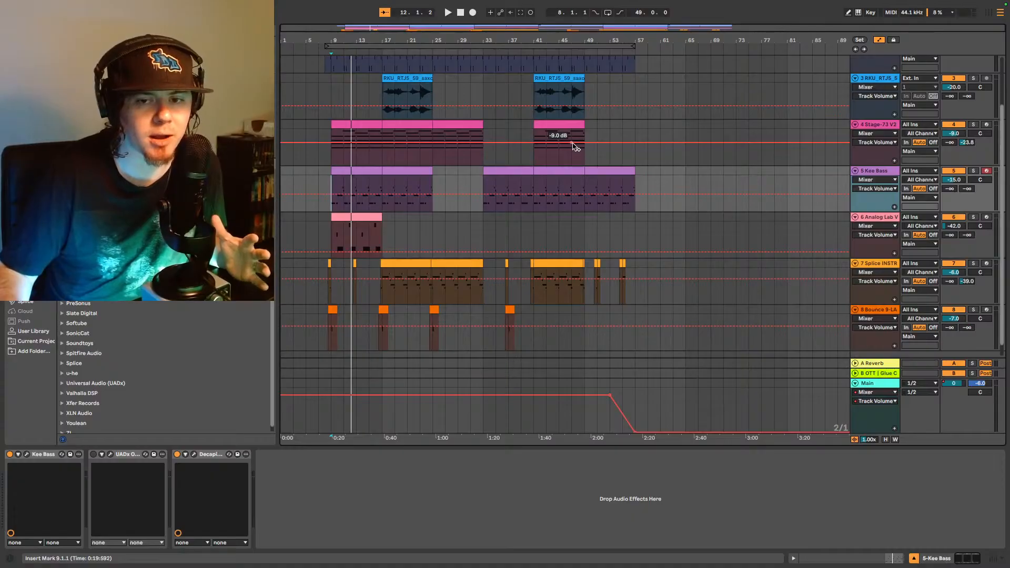
# Step: Inspect the two sidechained Glue Compressors on return track B and show the mixer to see the track sends
pyautogui.click(884, 375)
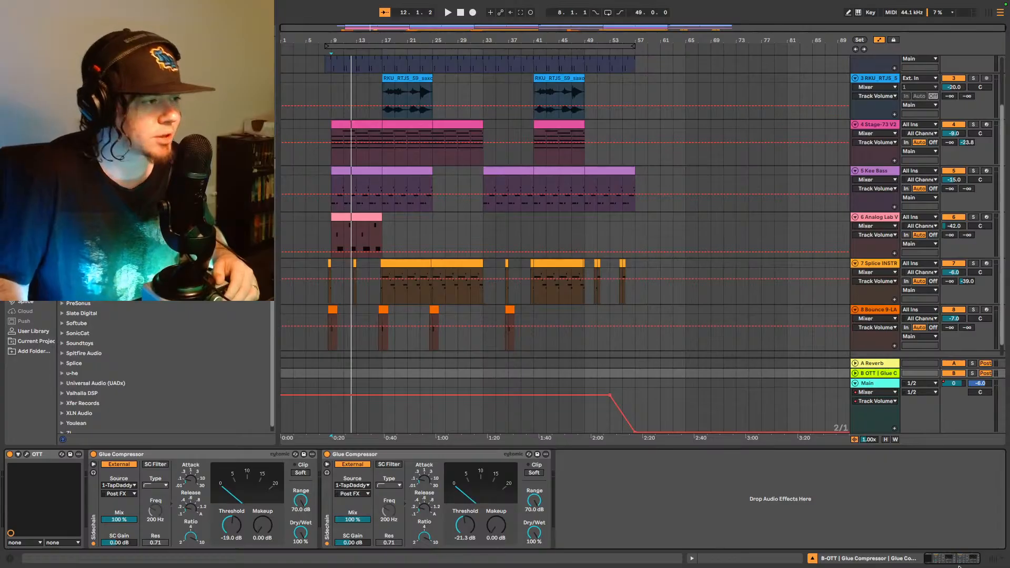
pyautogui.click(355, 465)
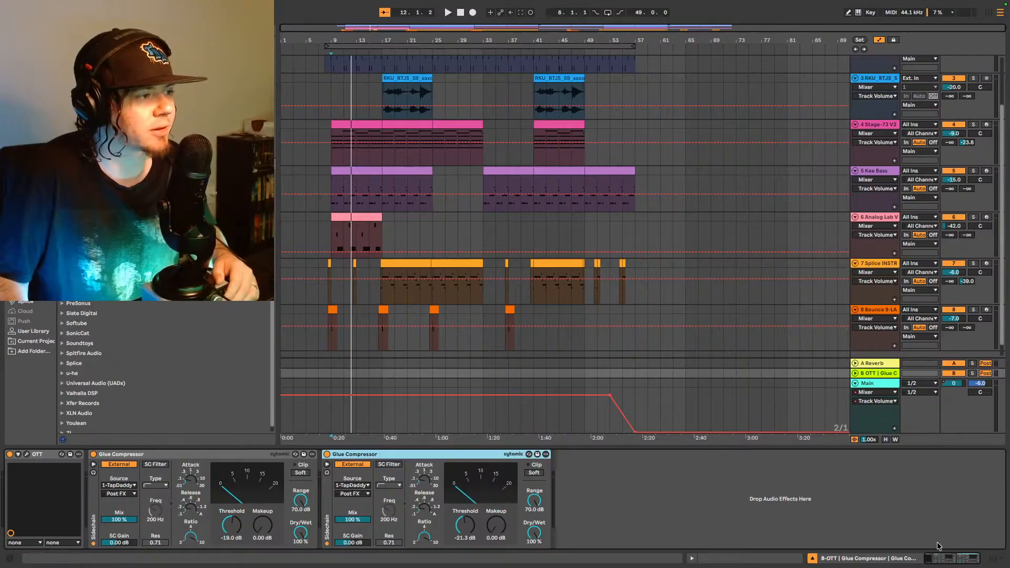
pyautogui.click(994, 560)
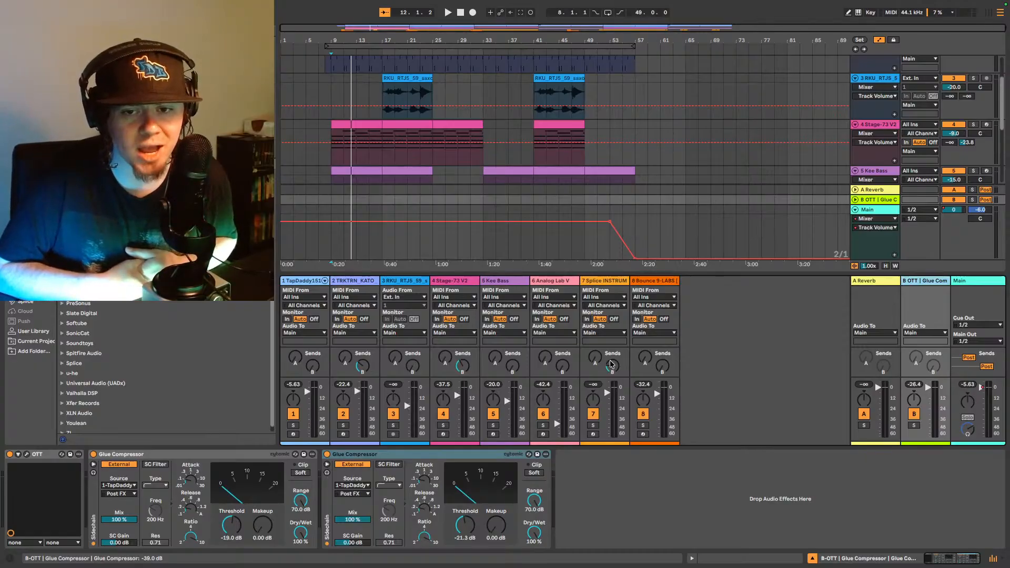
# Step: Bring up the electric piano track's LA-2A and reposition its window clear of the webcam so the whole plugin is visible
pyautogui.scroll(3, 707, 96)
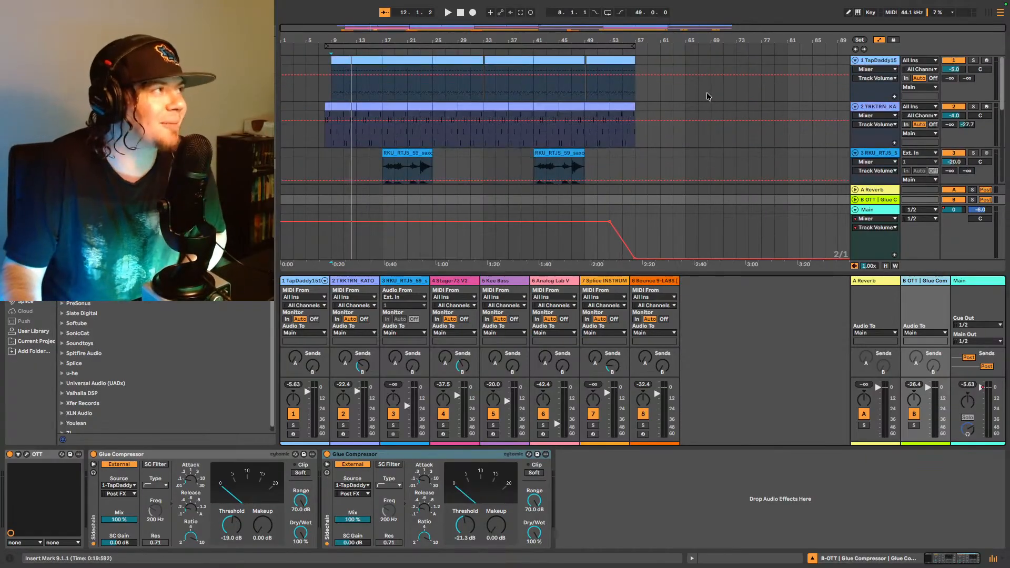
pyautogui.scroll(-2, 868, 113)
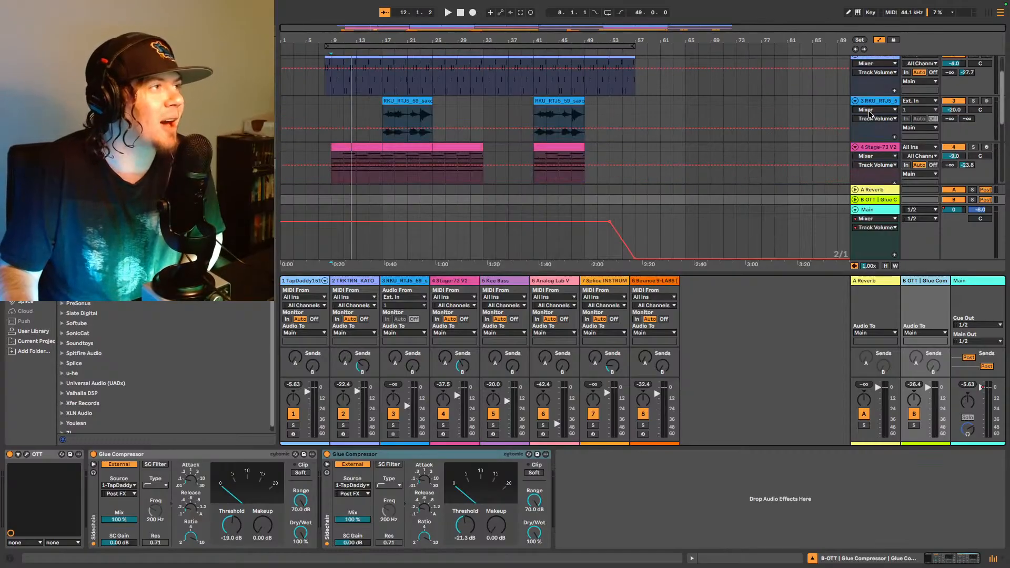
pyautogui.click(875, 103)
pyautogui.scroll(2, 876, 98)
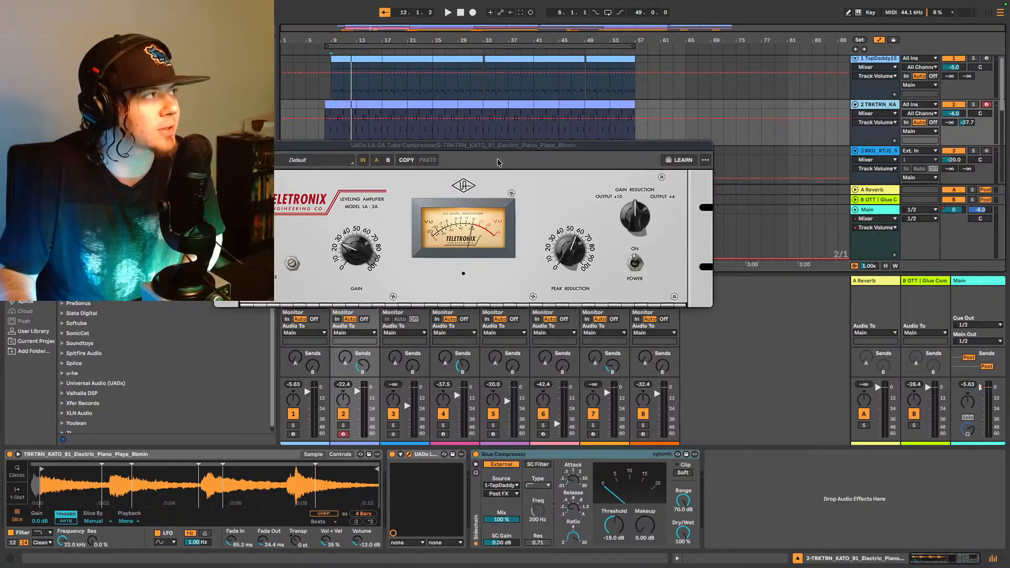
pyautogui.moveTo(498, 148); pyautogui.dragTo(580, 189)
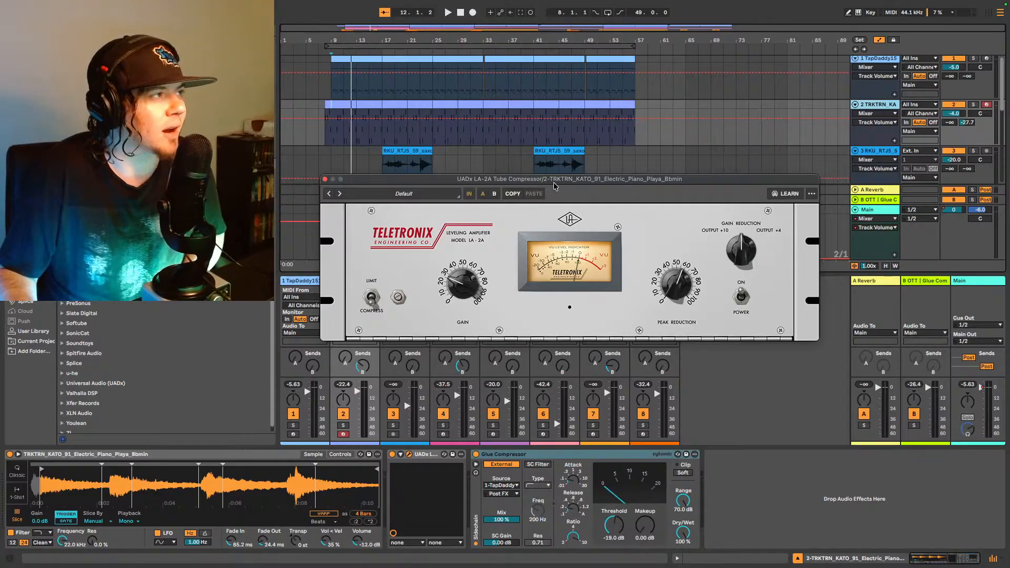
pyautogui.moveTo(662, 180); pyautogui.dragTo(714, 164)
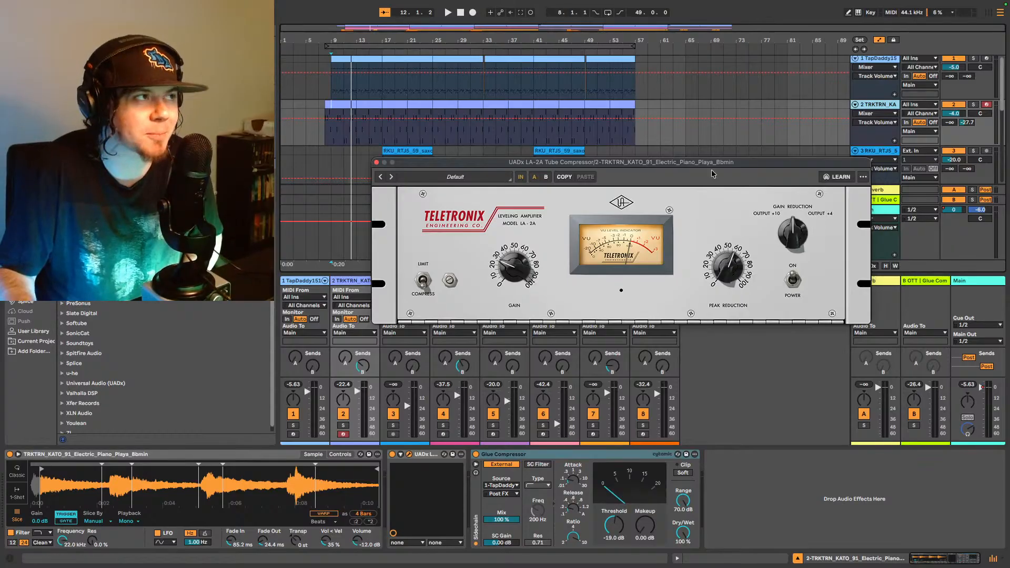
pyautogui.moveTo(729, 170); pyautogui.dragTo(742, 140)
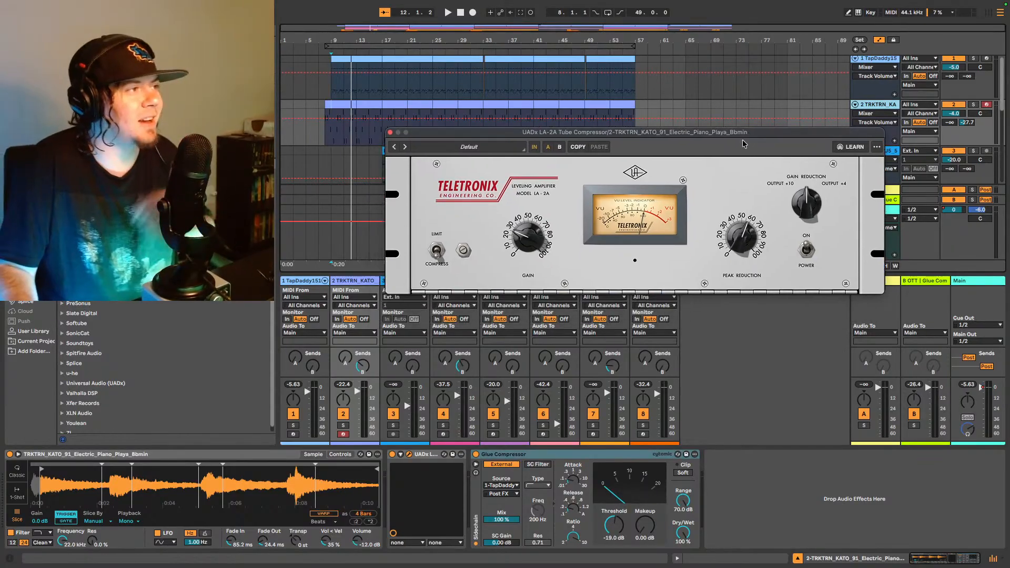
# Step: Play the full arrangement from bar 9, hide the LA-2A window and look over the tracks before stopping
pyautogui.press('space')
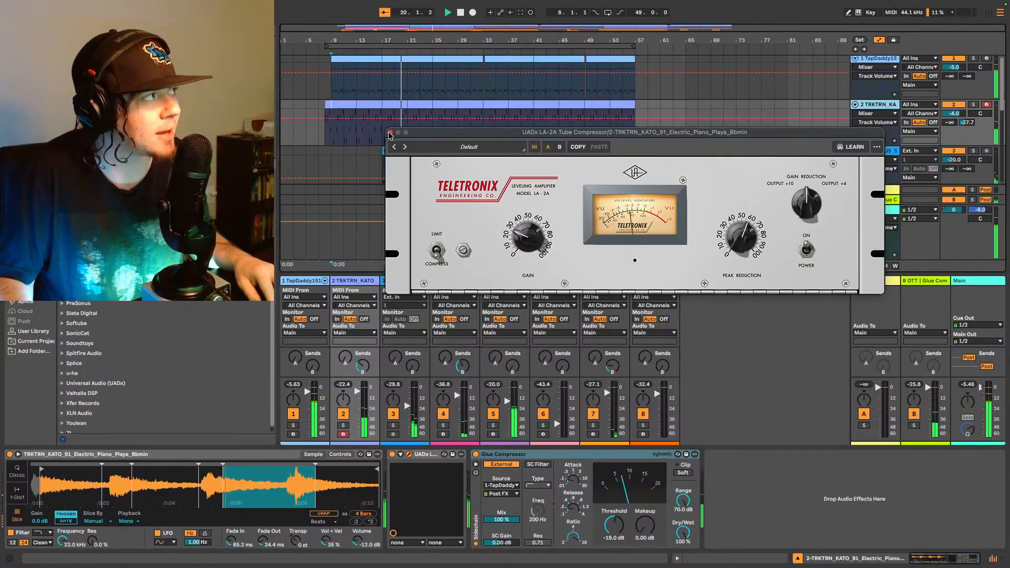
pyautogui.press('super+alt+p')
pyautogui.scroll(-2, 619, 139)
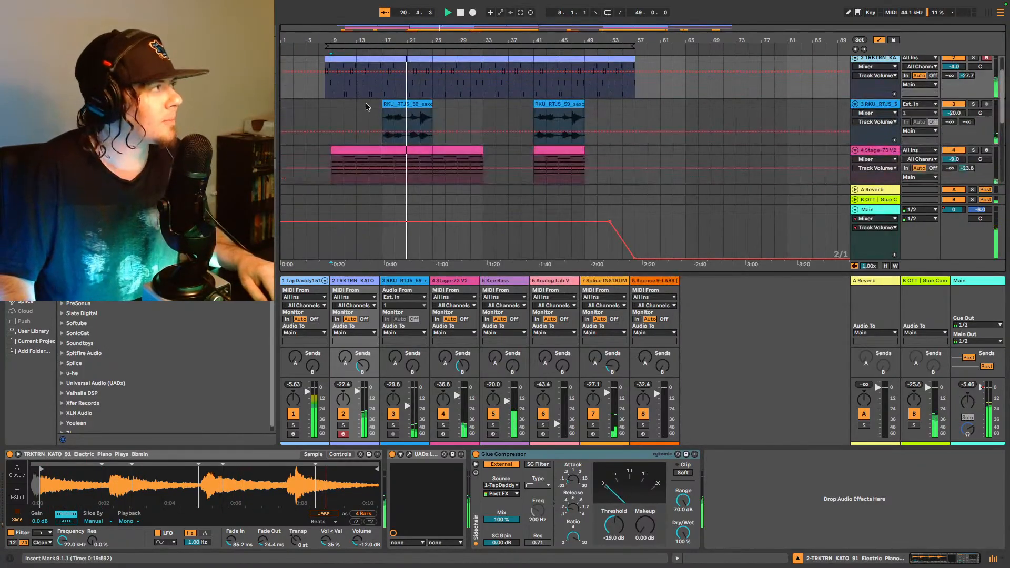
pyautogui.scroll(2, 389, 103)
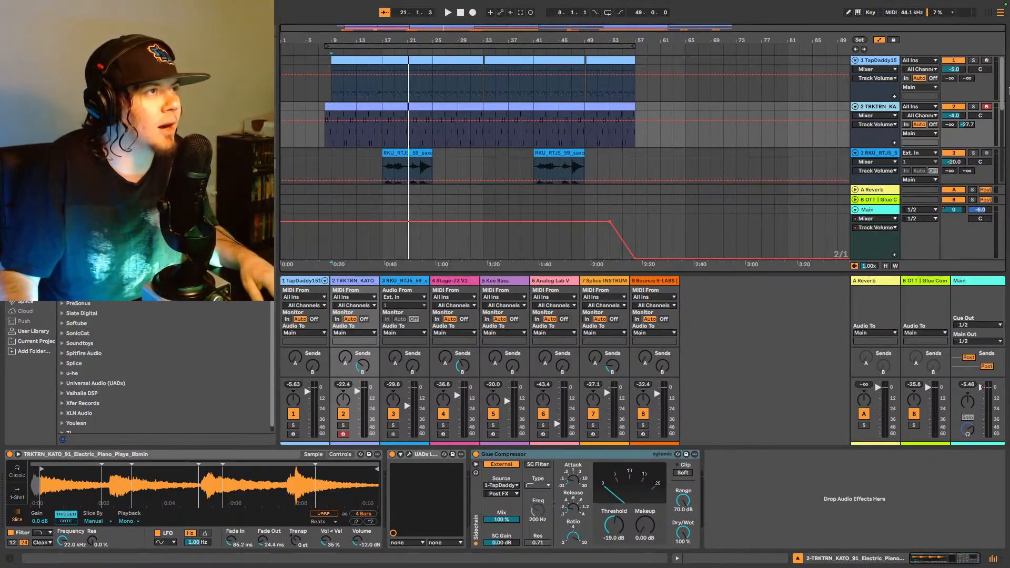
# Step: Solo the electric piano track and play it from bar 9 to hear it with its sidechain compression
pyautogui.click(974, 107)
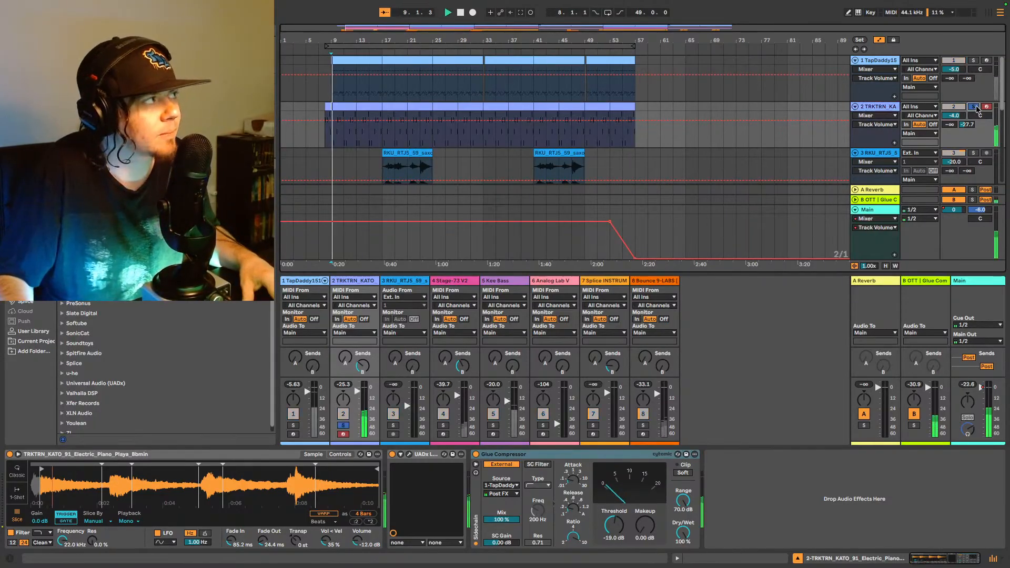
pyautogui.press('space')
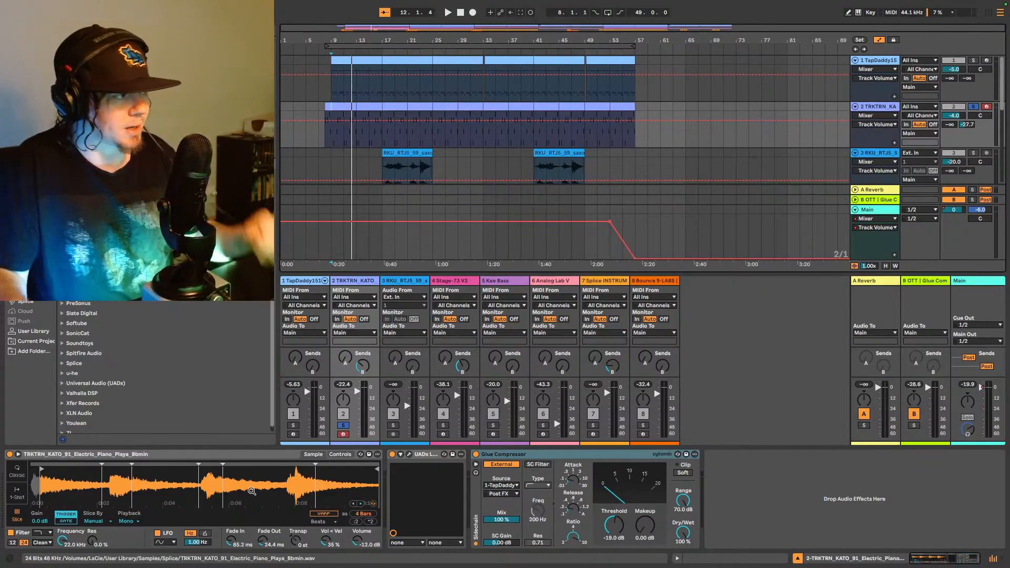
pyautogui.press('space')
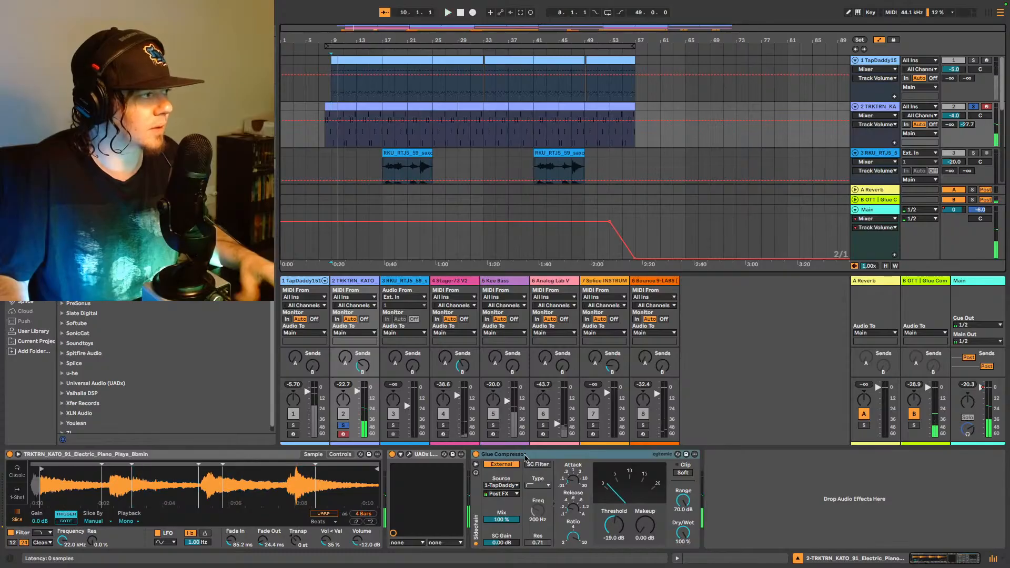
# Step: Bypass the Glue Compressors on the electric piano track and return track B, and play the soloed piano without sidechaining
pyautogui.click(476, 455)
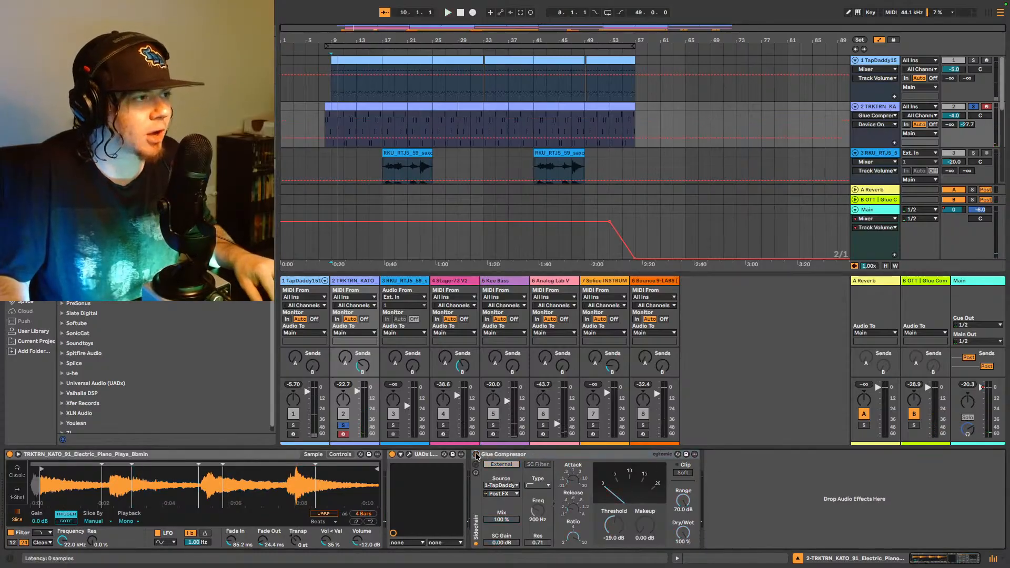
pyautogui.click(930, 284)
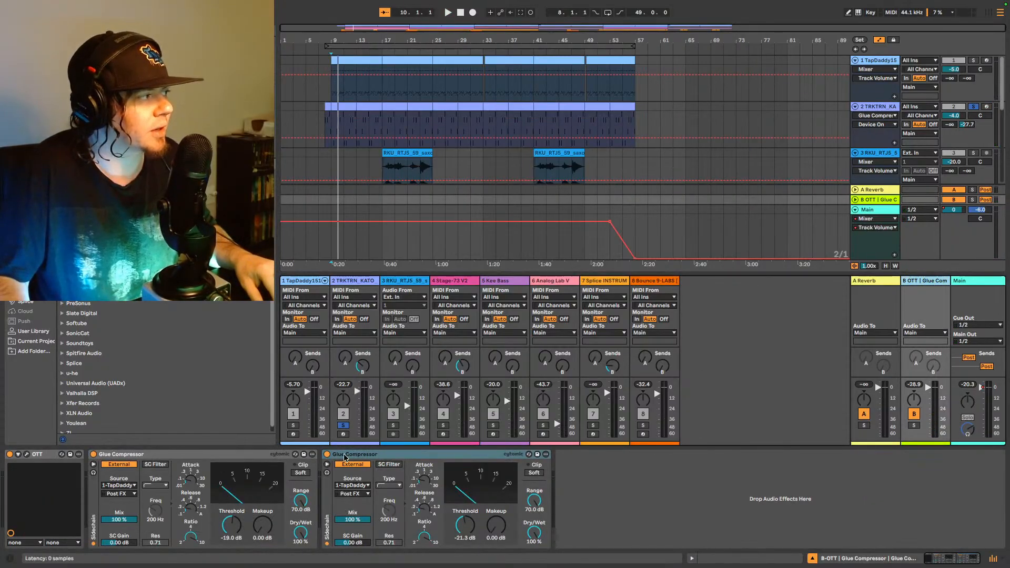
pyautogui.click(327, 455)
pyautogui.click(94, 455)
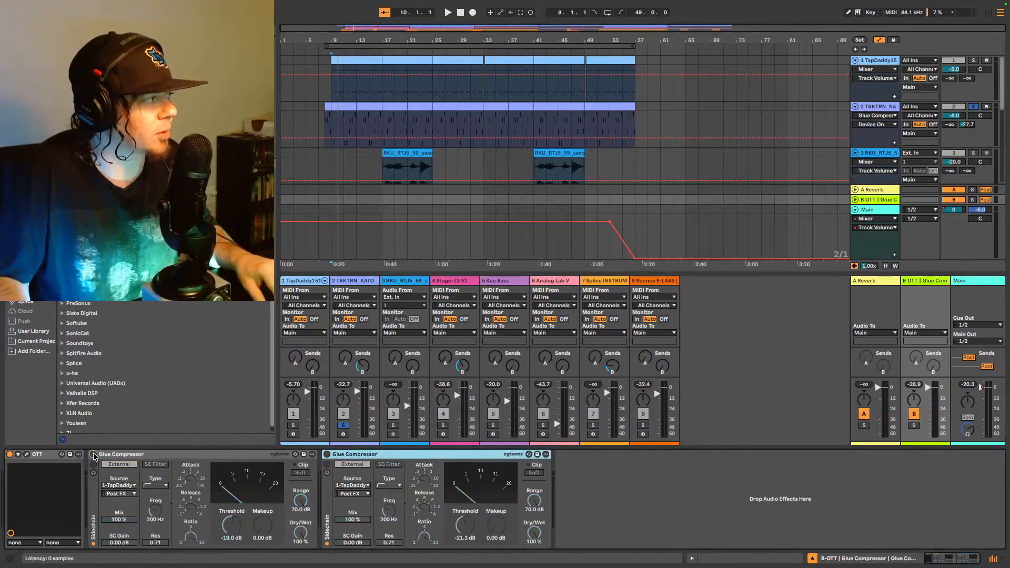
pyautogui.press('space')
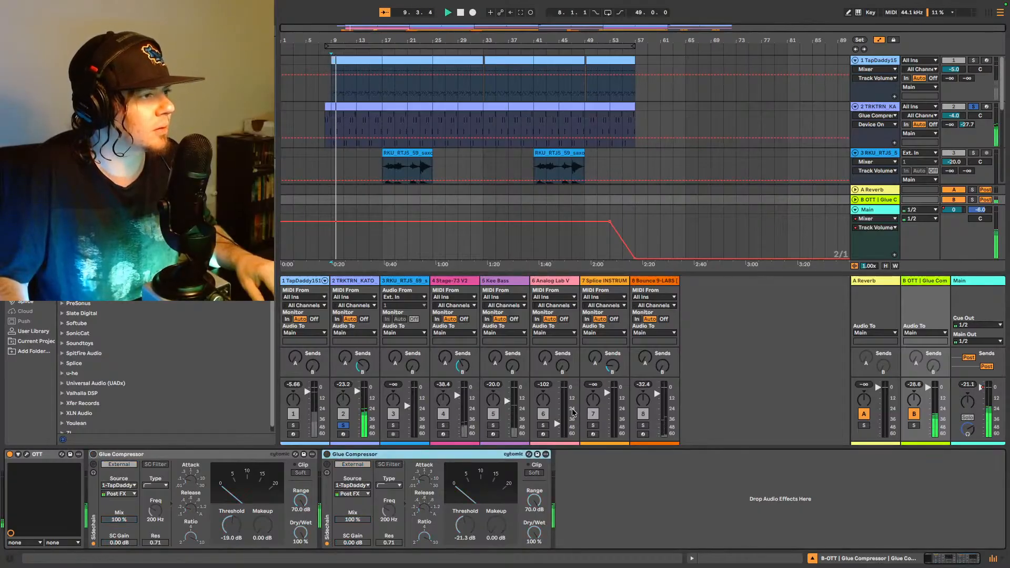
# Step: Stop playback, re-enable both Glue Compressors on return track B, and unsolo and select the electric piano track
pyautogui.click(327, 455)
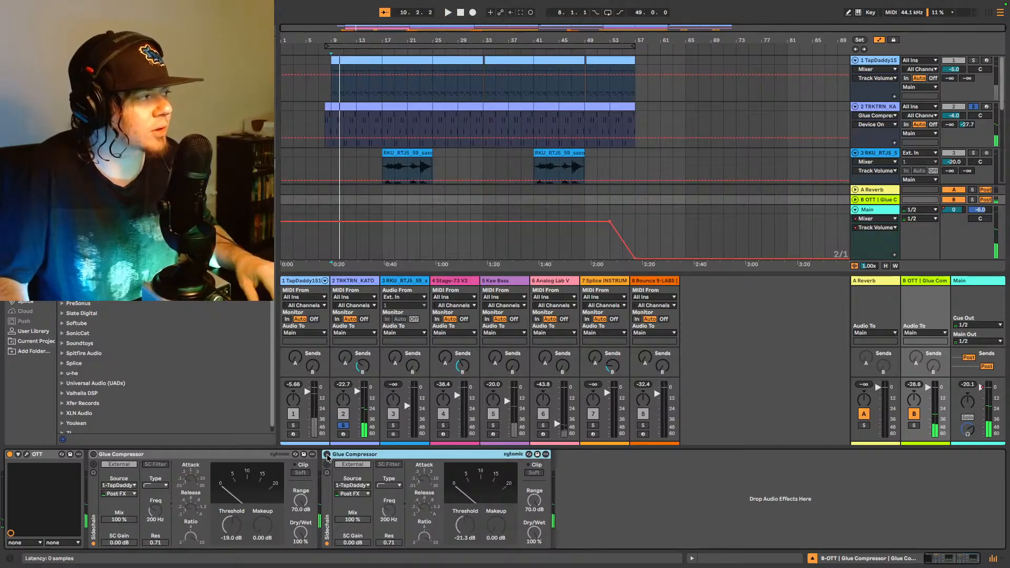
pyautogui.click(94, 454)
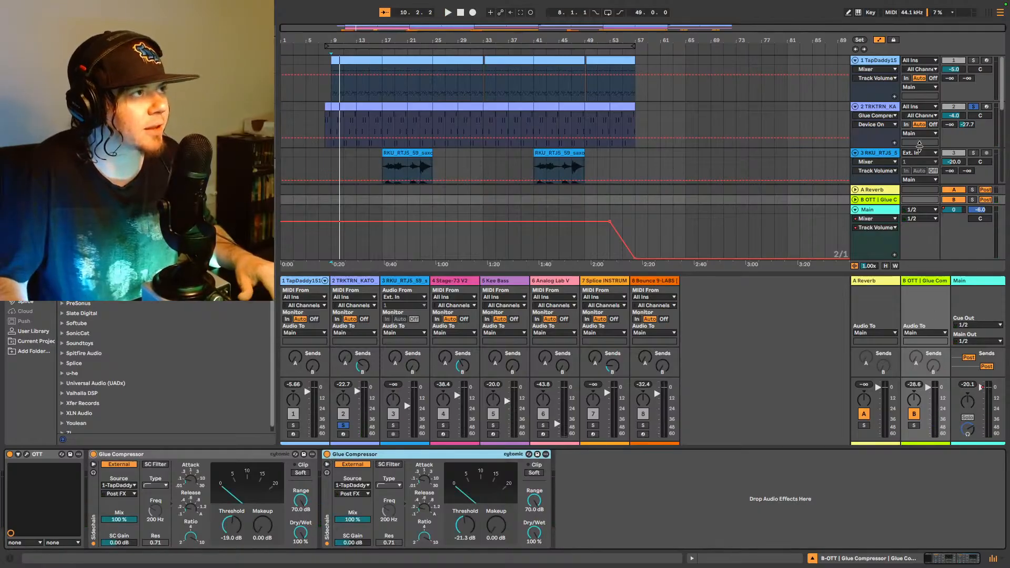
pyautogui.click(974, 106)
pyautogui.click(893, 108)
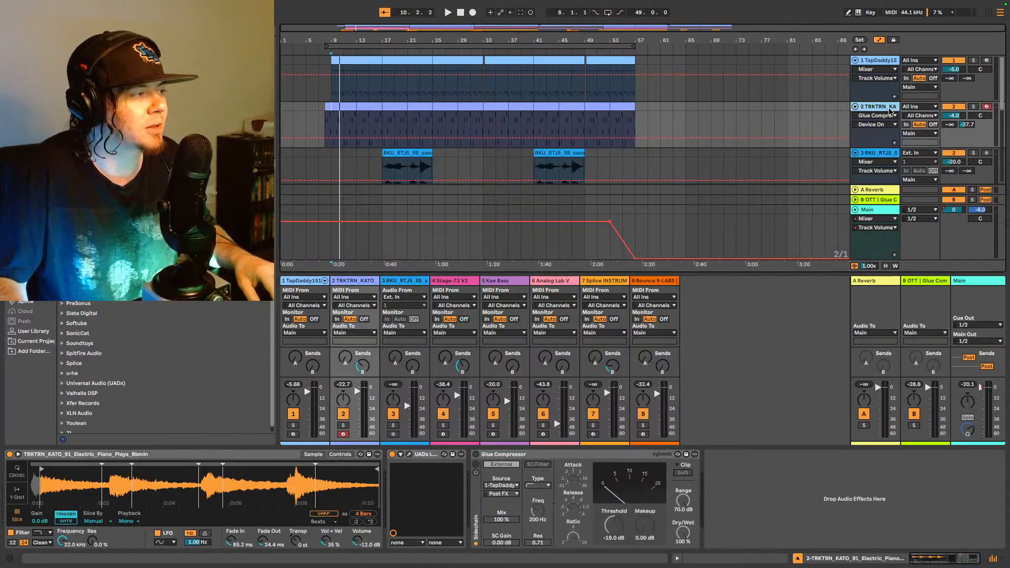
# Step: Re-enable the Glue Compressor on the electric piano track and play the full arrangement from bar 8
pyautogui.click(476, 454)
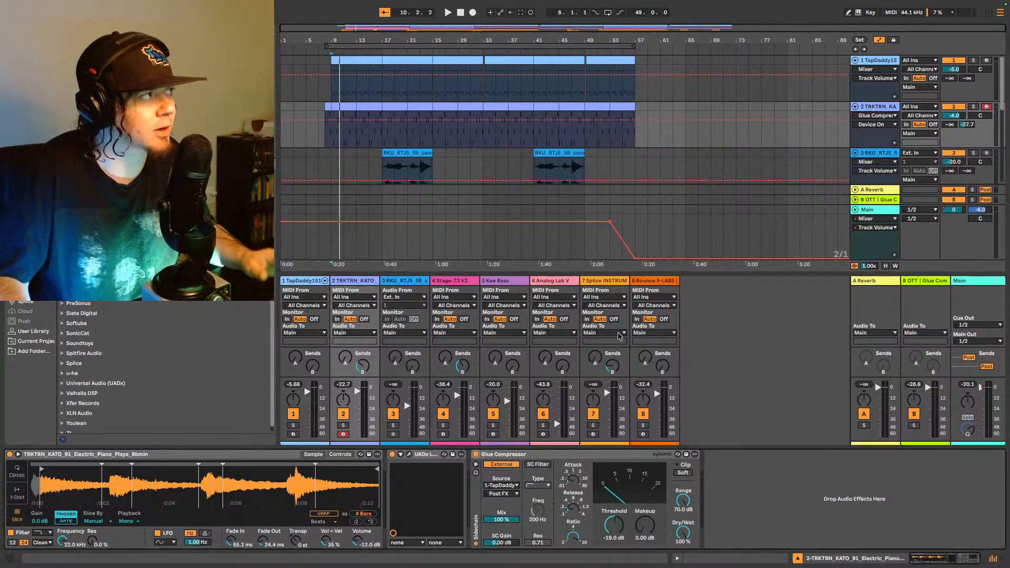
pyautogui.press('space')
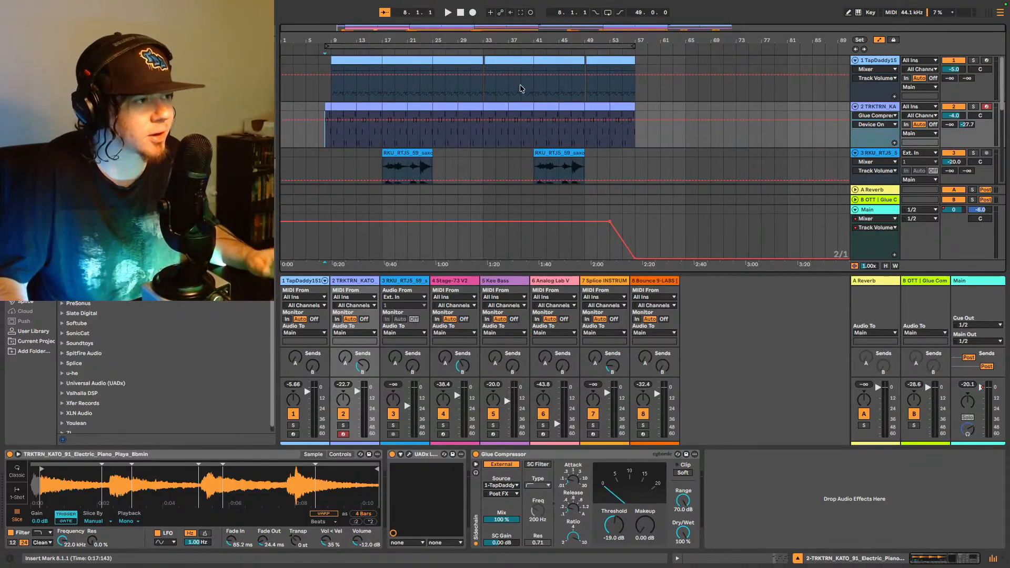
pyautogui.press('space')
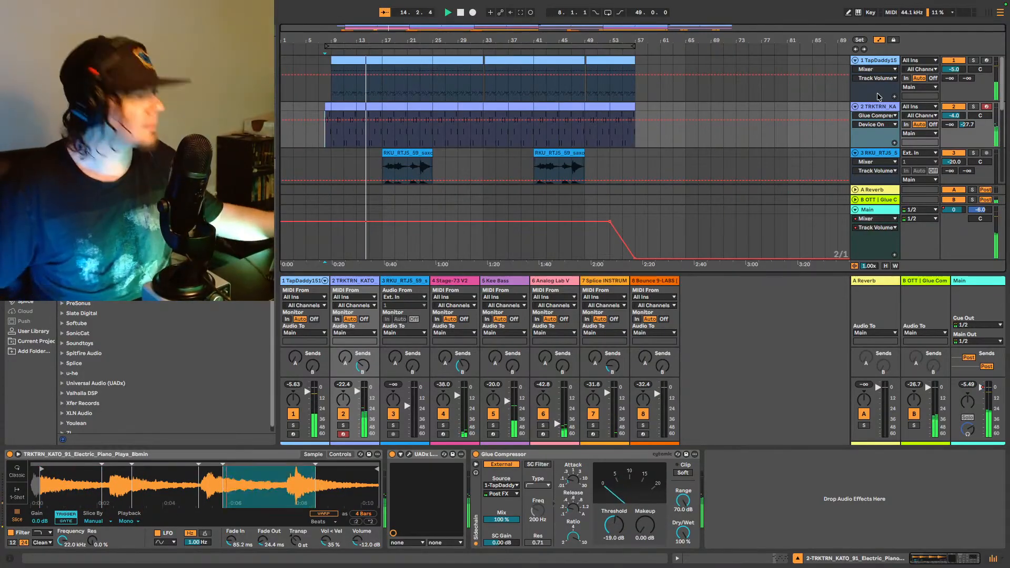
# Step: Show the drum track's Ampeg SVT-VR Classic and UADx 1176 FET Compressor windows, with the compressor placed below the amp
pyautogui.click(878, 60)
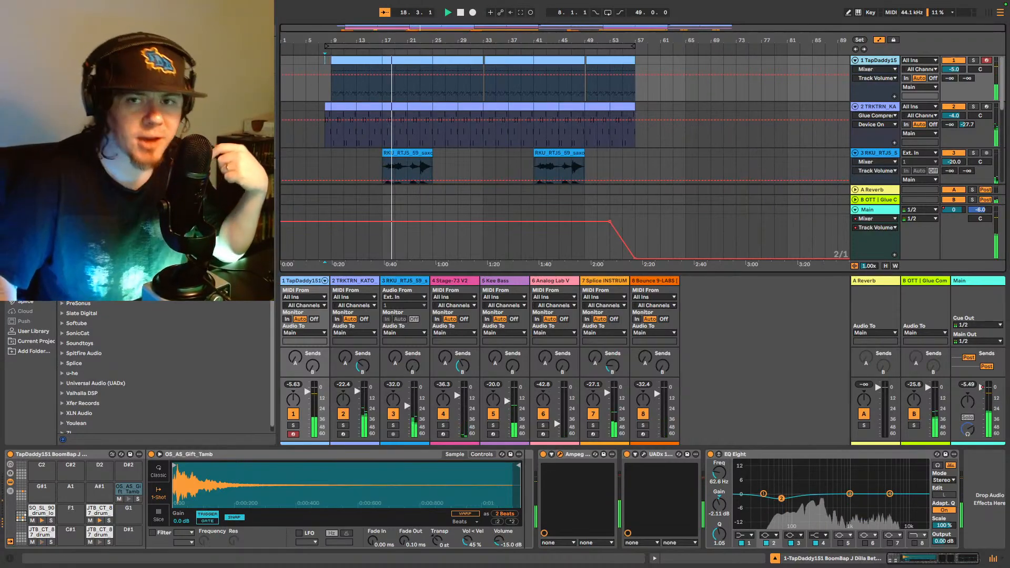
pyautogui.click(560, 454)
pyautogui.moveTo(626, 135); pyautogui.dragTo(521, 97)
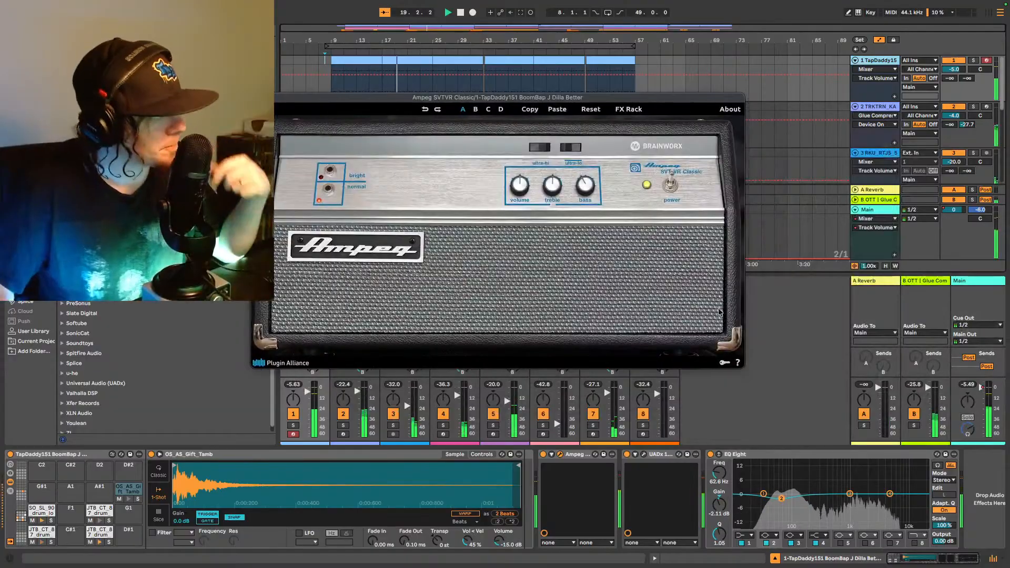
pyautogui.click(630, 483)
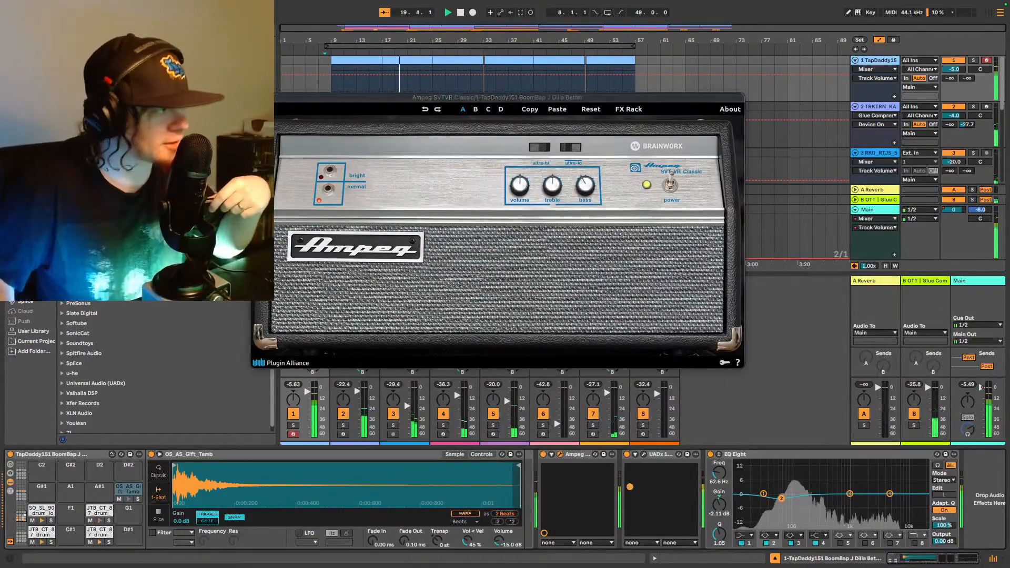
pyautogui.click(644, 455)
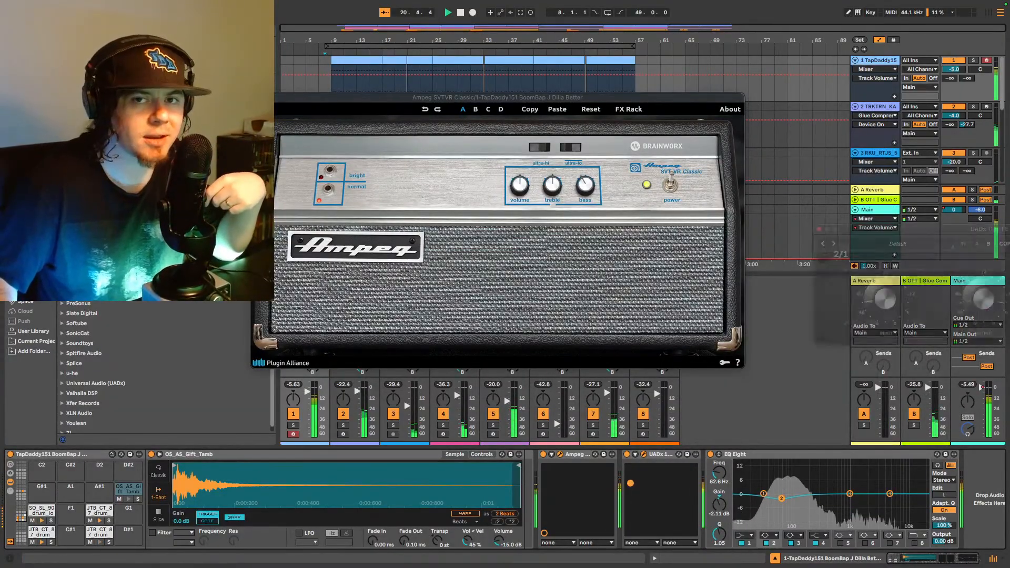
pyautogui.moveTo(713, 347); pyautogui.dragTo(689, 365)
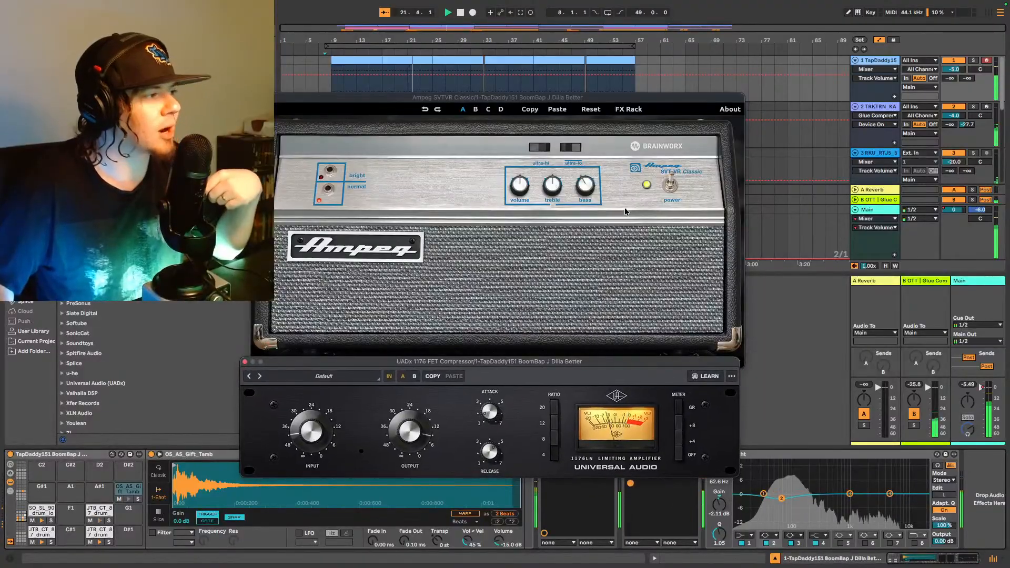
pyautogui.moveTo(609, 366); pyautogui.dragTo(571, 368)
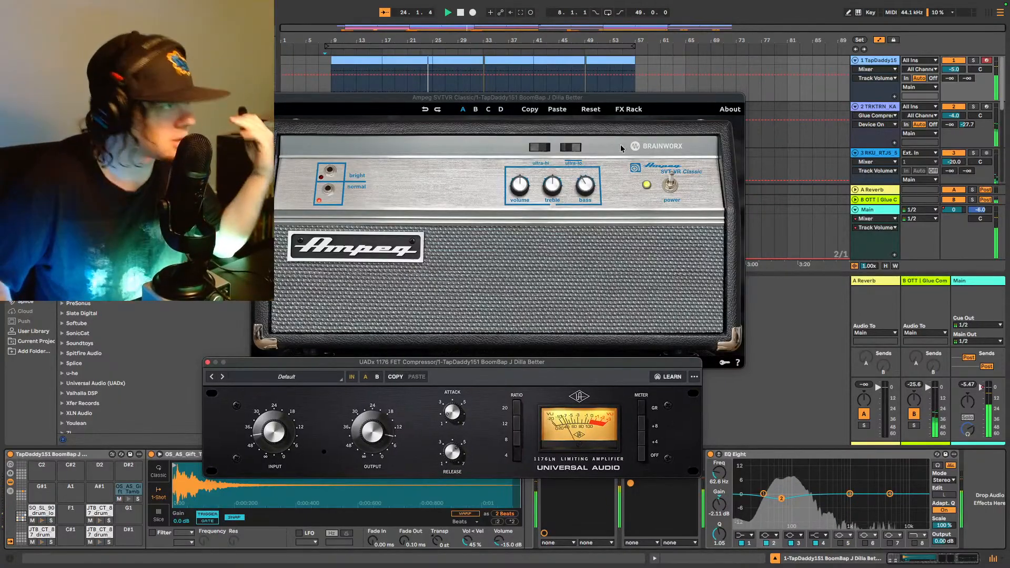
# Step: Select the drum track's Ampeg, 1176 and EQ Eight together, and bypass and re-enable them twice to compare the sound
pyautogui.click(856, 461)
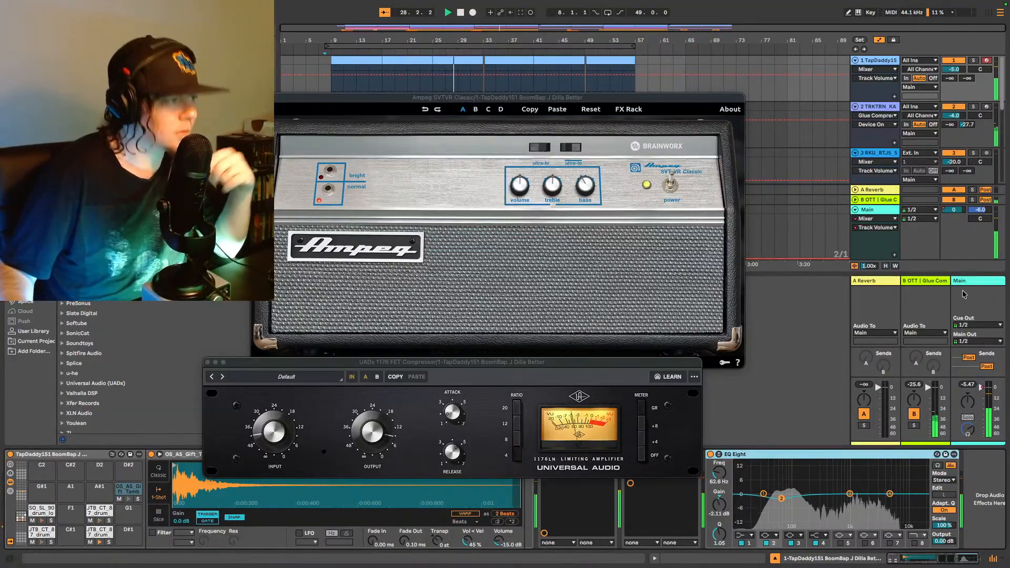
pyautogui.moveTo(670, 362); pyautogui.dragTo(472, 331)
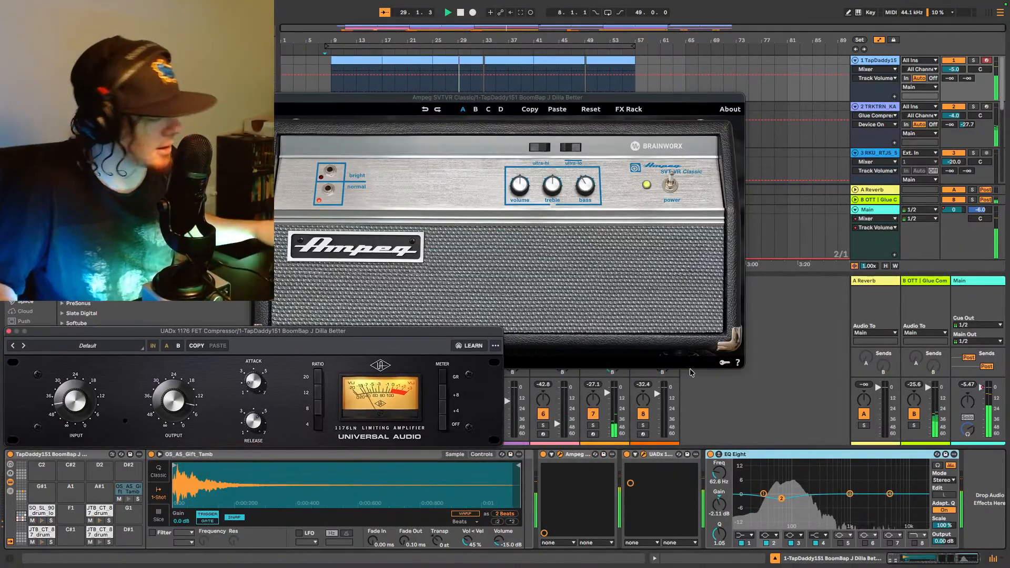
pyautogui.click(582, 455)
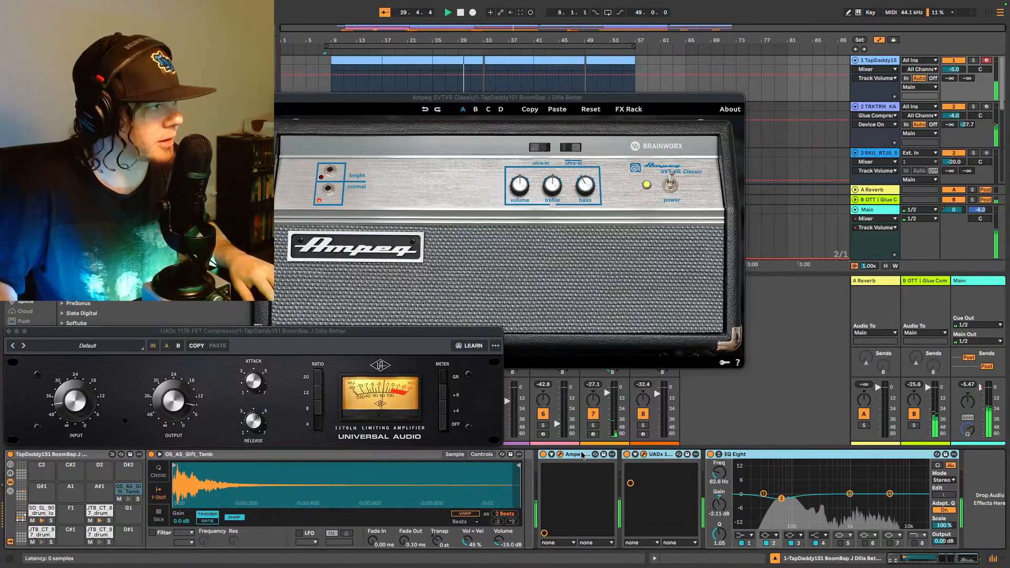
pyautogui.click(543, 455)
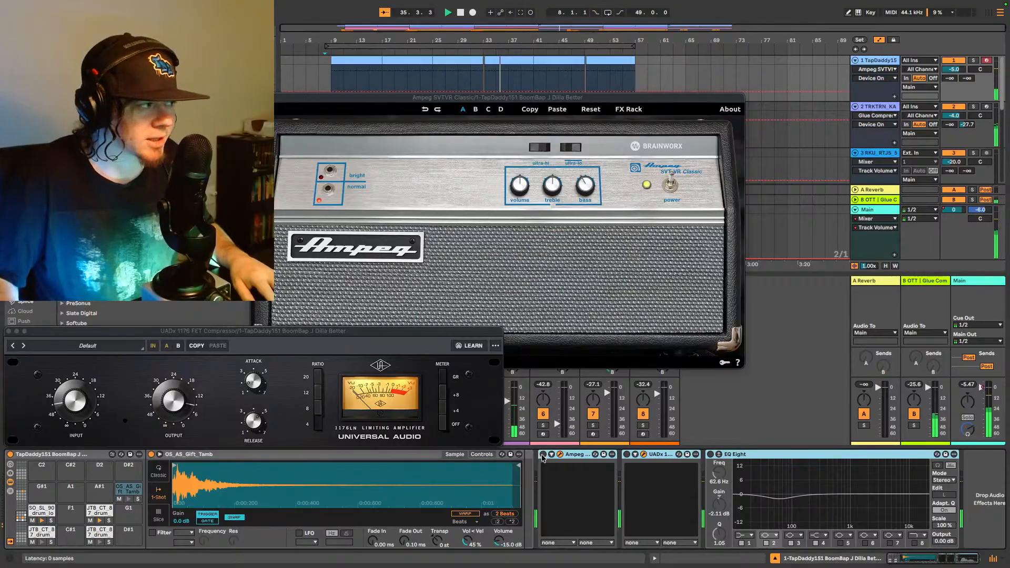
pyautogui.click(543, 456)
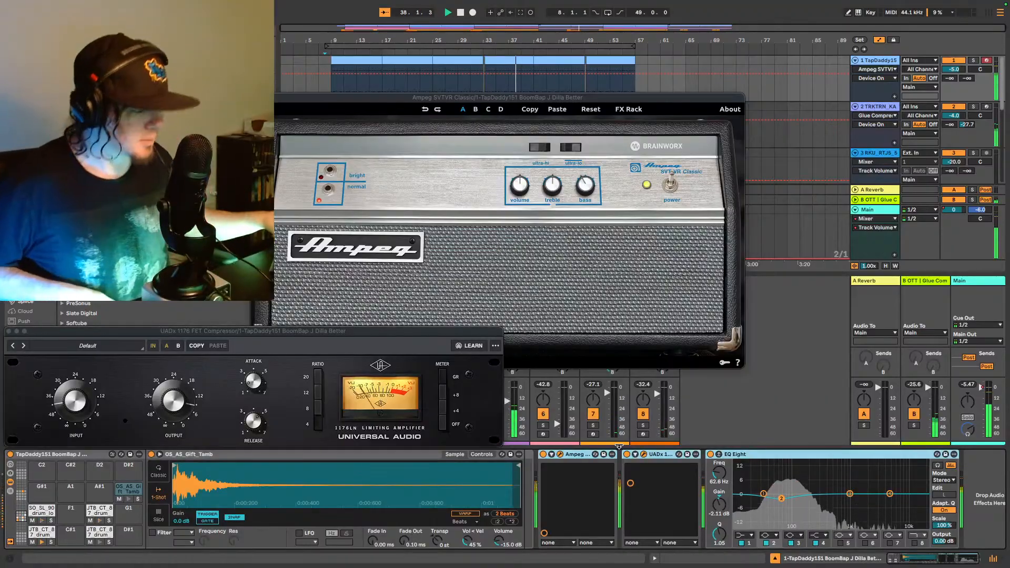
pyautogui.click(543, 455)
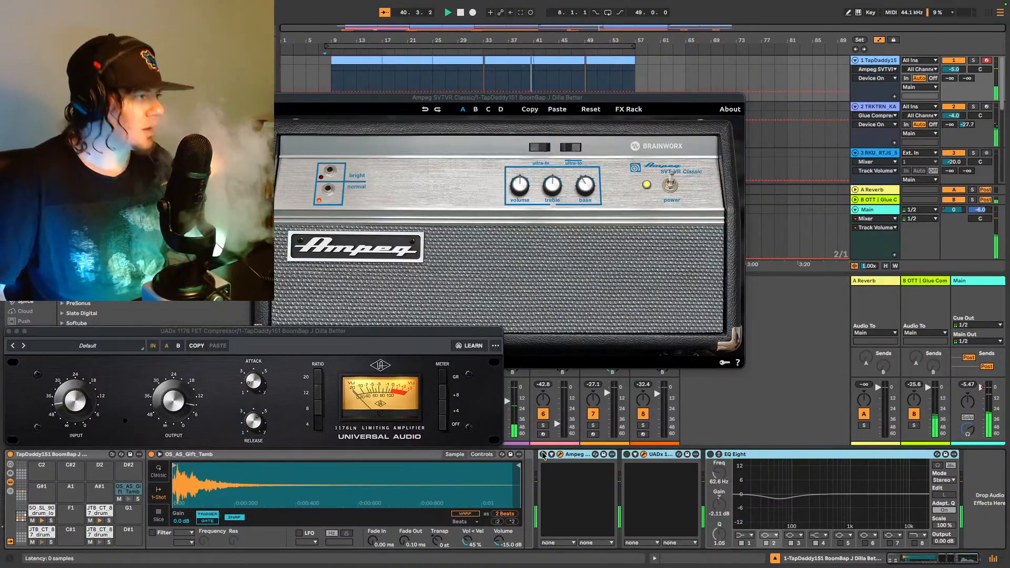
pyautogui.click(543, 455)
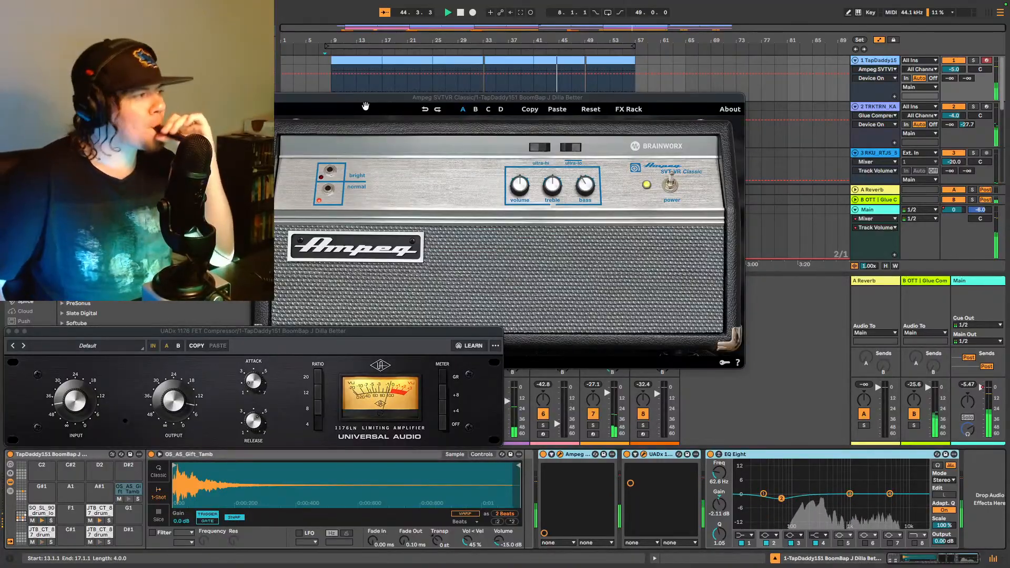
# Step: Rearrange and hide the Ampeg and 1176 windows, and stop playback with the insert marker at bar 8 on the electric piano track
pyautogui.moveTo(408, 90); pyautogui.dragTo(424, 71)
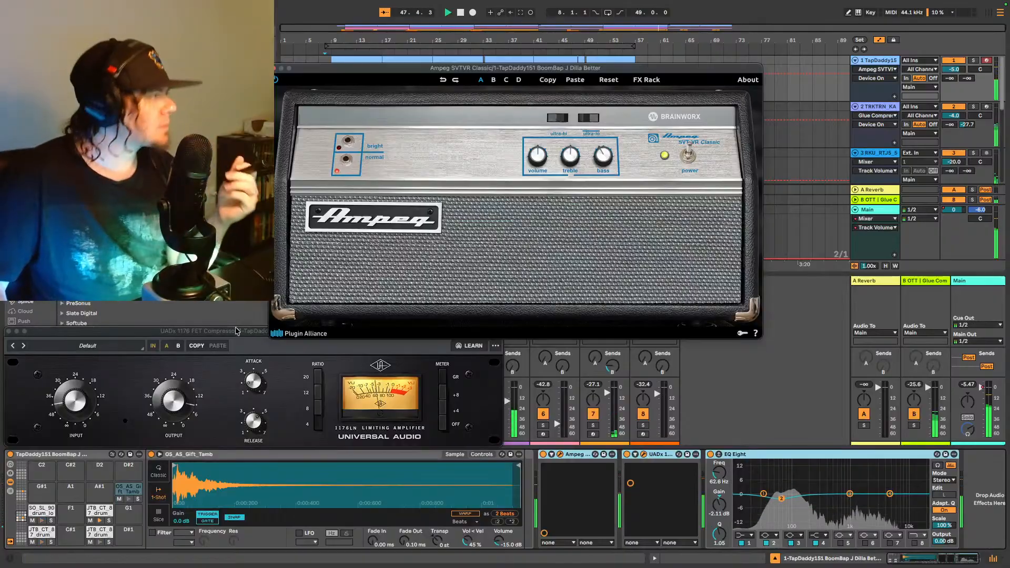
pyautogui.moveTo(240, 331); pyautogui.dragTo(429, 345)
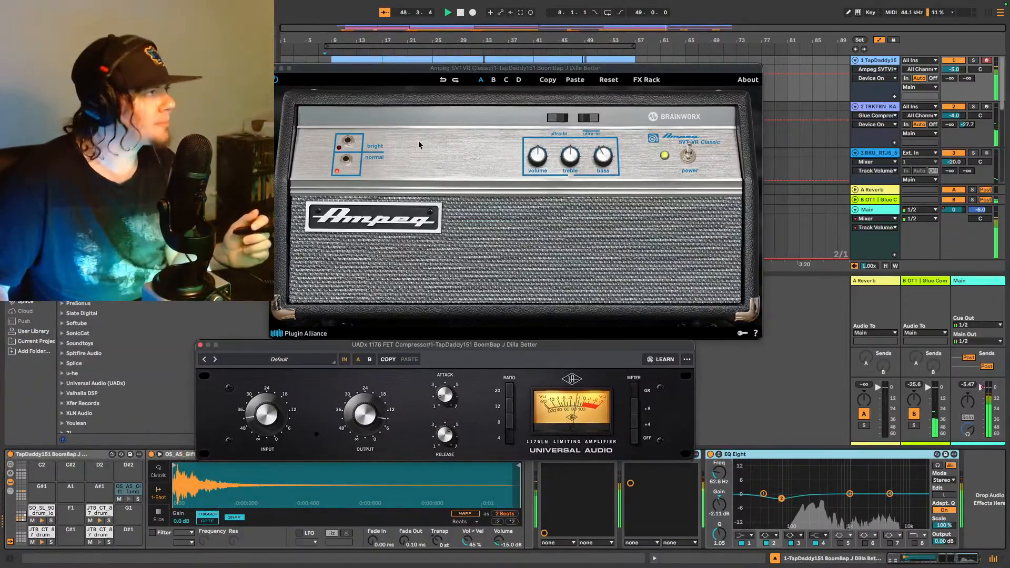
pyautogui.click(973, 60)
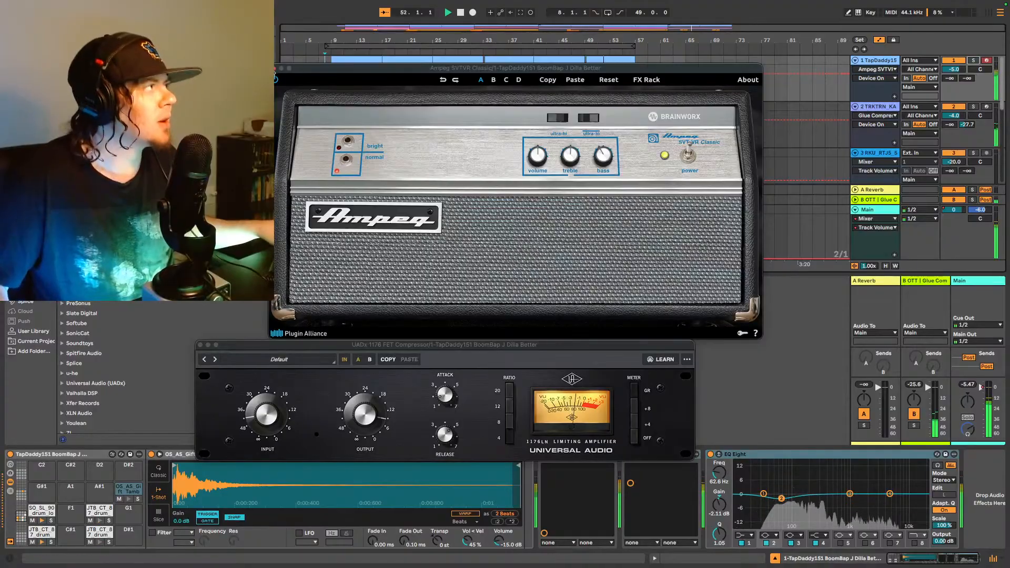
pyautogui.click(281, 68)
pyautogui.click(327, 141)
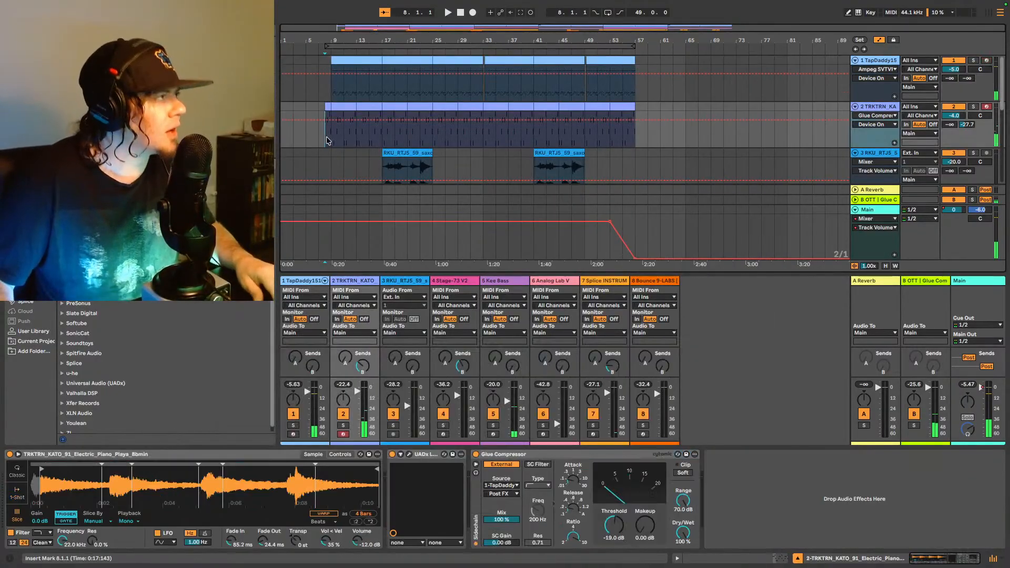
# Step: Play the arrangement from bar 8 and add an EQ Eight after the Glue Compressor on the electric piano track
pyautogui.click(878, 108)
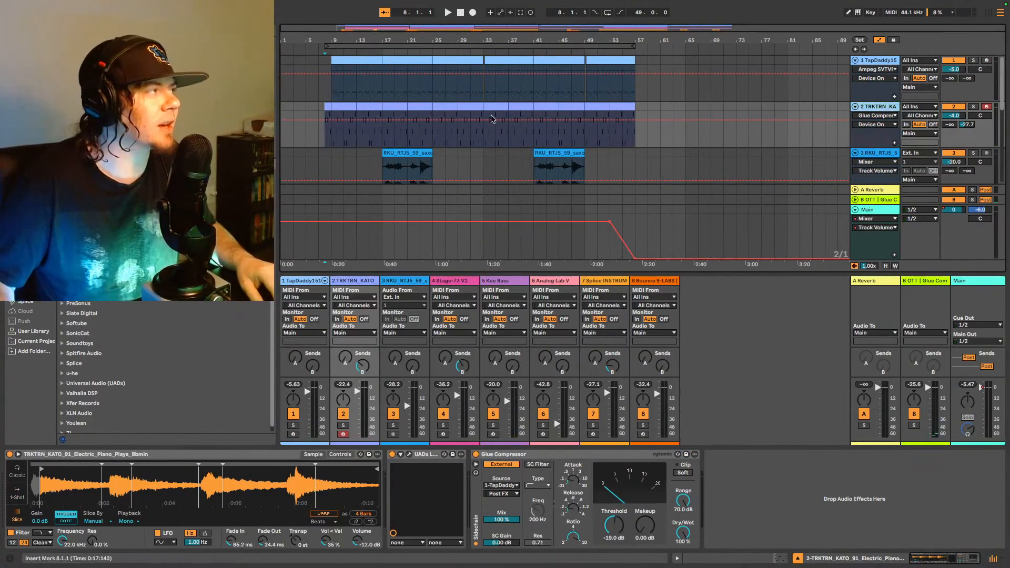
pyautogui.press('space')
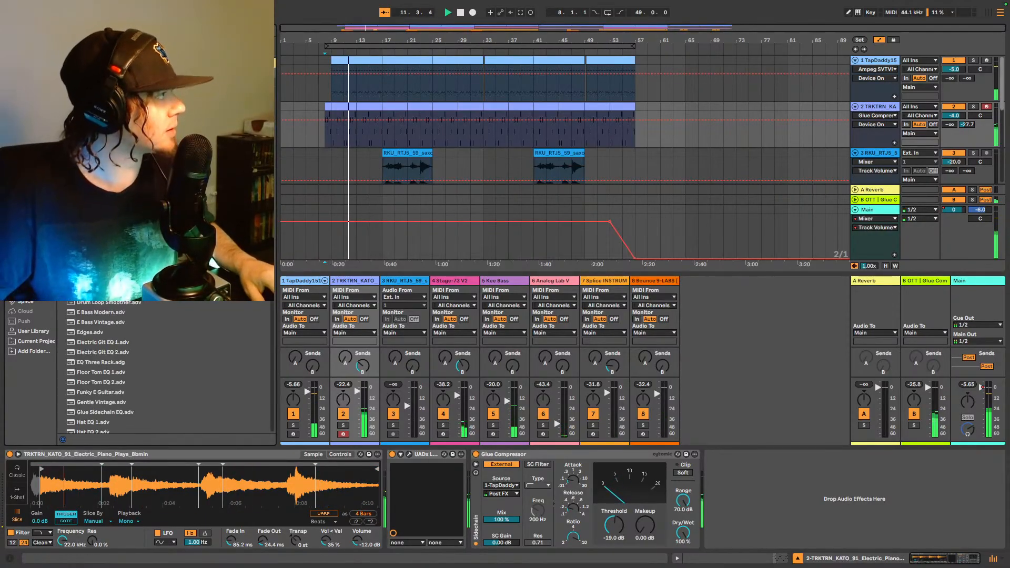
pyautogui.moveTo(105, 106); pyautogui.dragTo(778, 492)
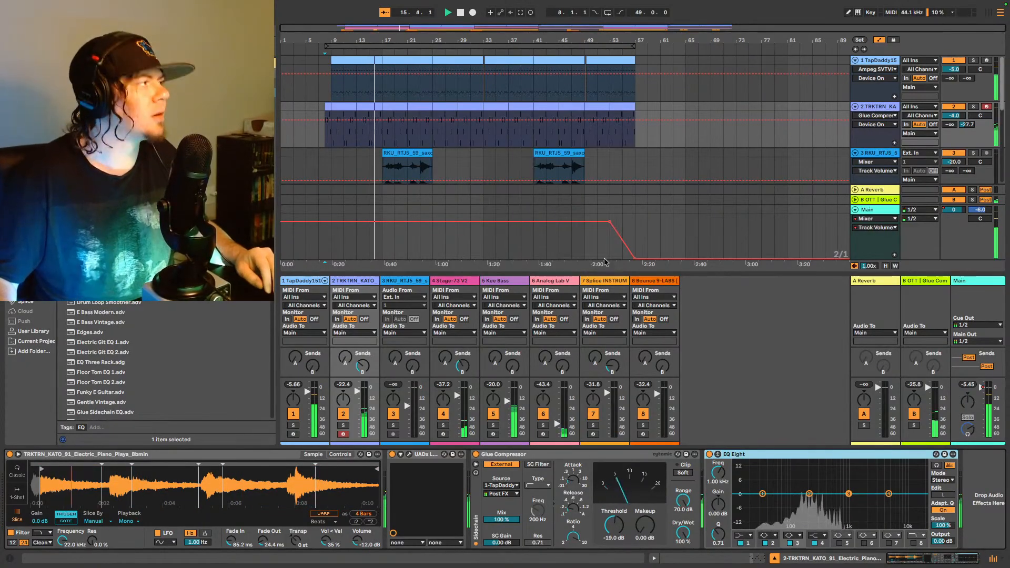
# Step: Add an EQ Eight at the end of the saxophone loop track's effect chain
pyautogui.scroll(-1, 883, 136)
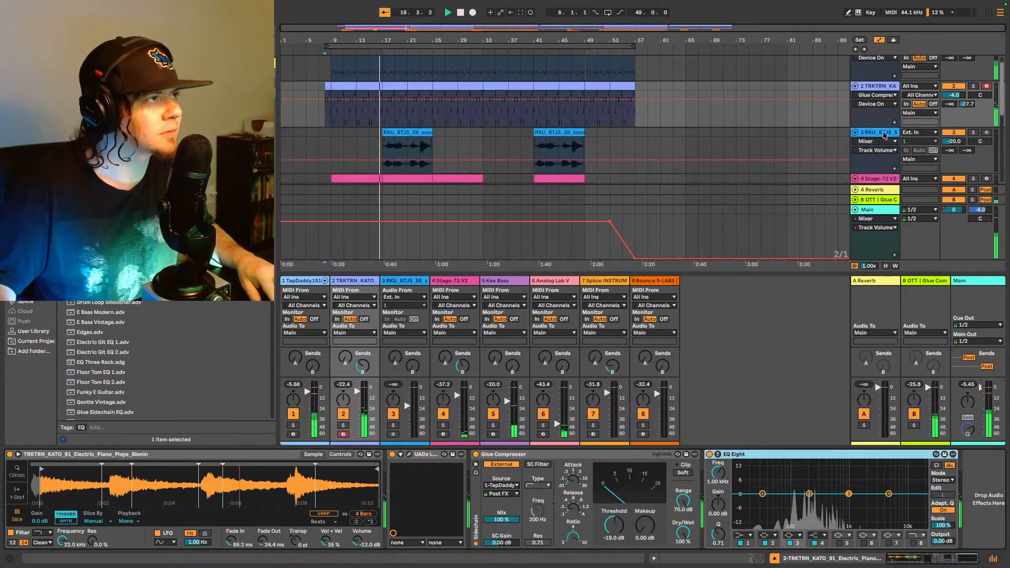
pyautogui.click(884, 135)
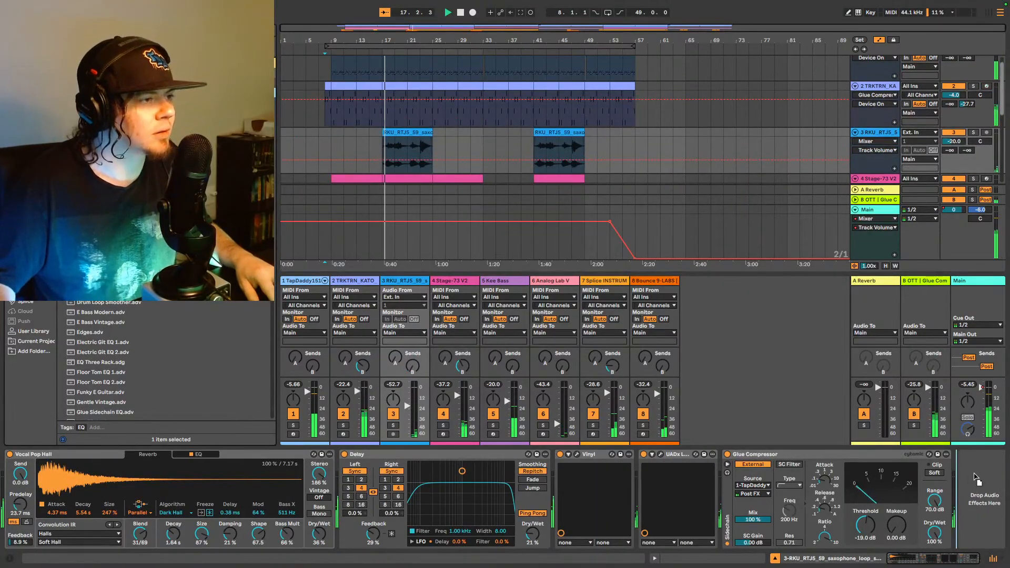
pyautogui.moveTo(974, 477); pyautogui.dragTo(975, 479)
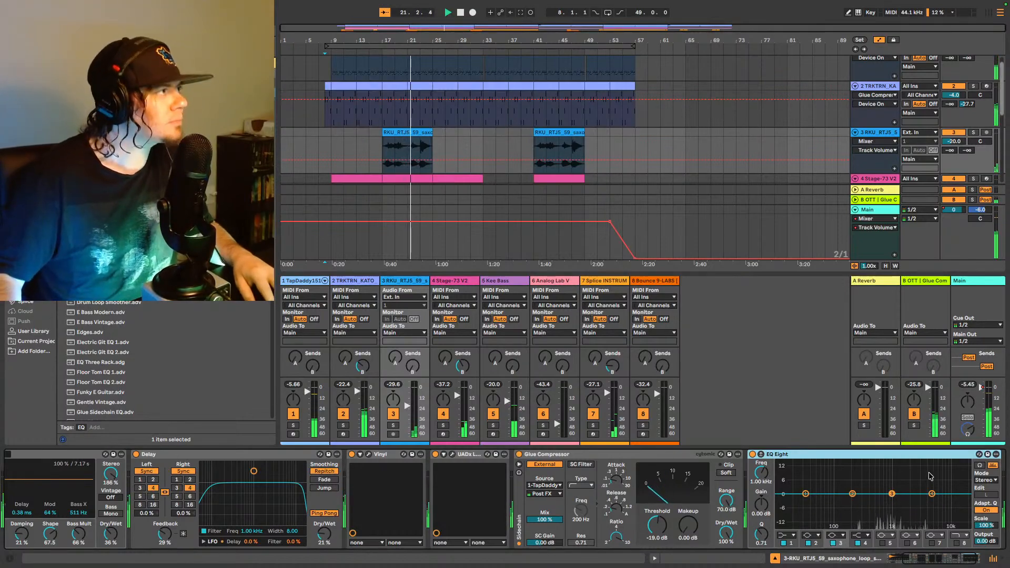
# Step: Select the Stage-73 V2 track's first clip and play the track soloed from bar 9
pyautogui.scroll(-3, 567, 173)
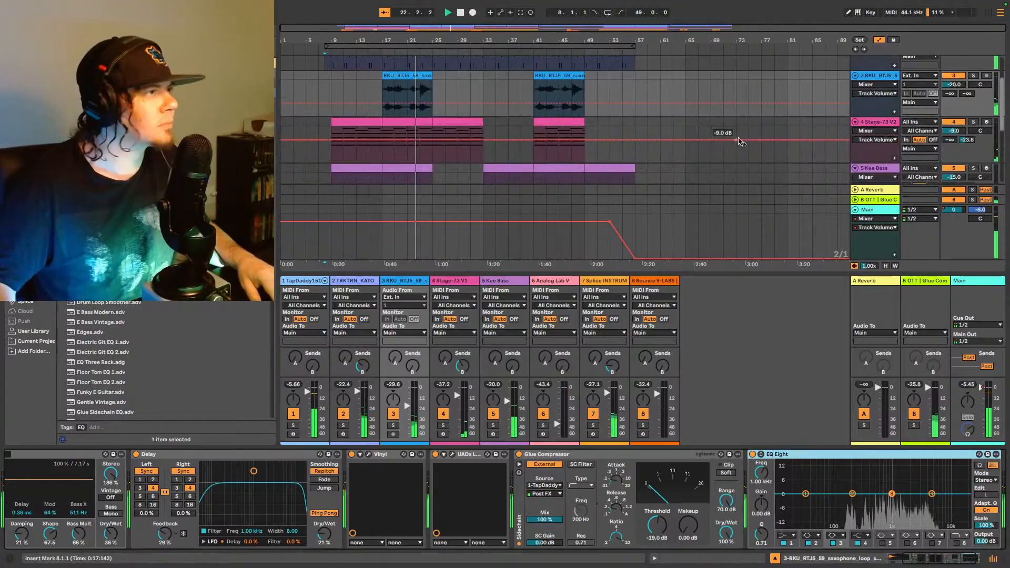
pyautogui.click(883, 123)
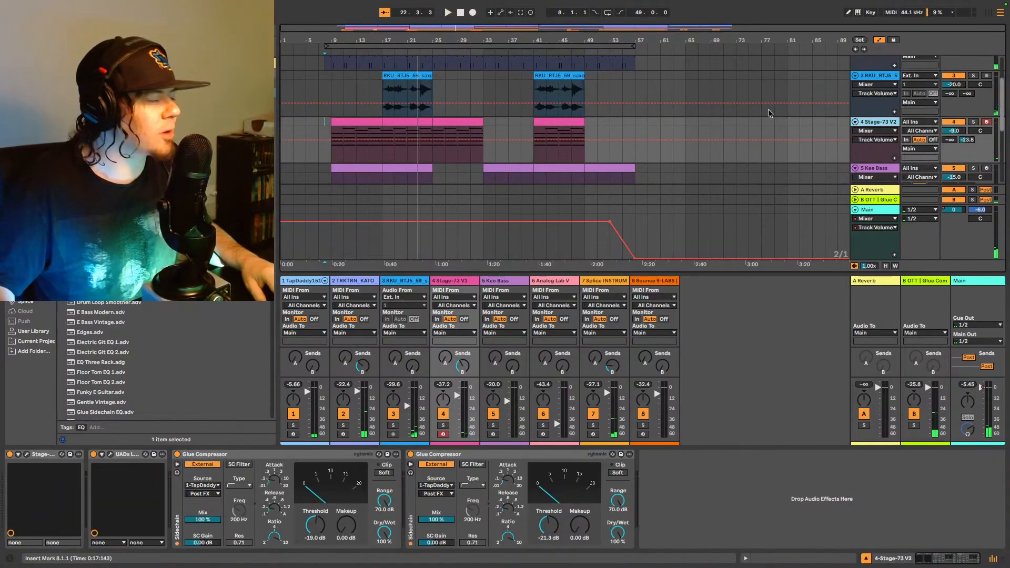
pyautogui.click(356, 134)
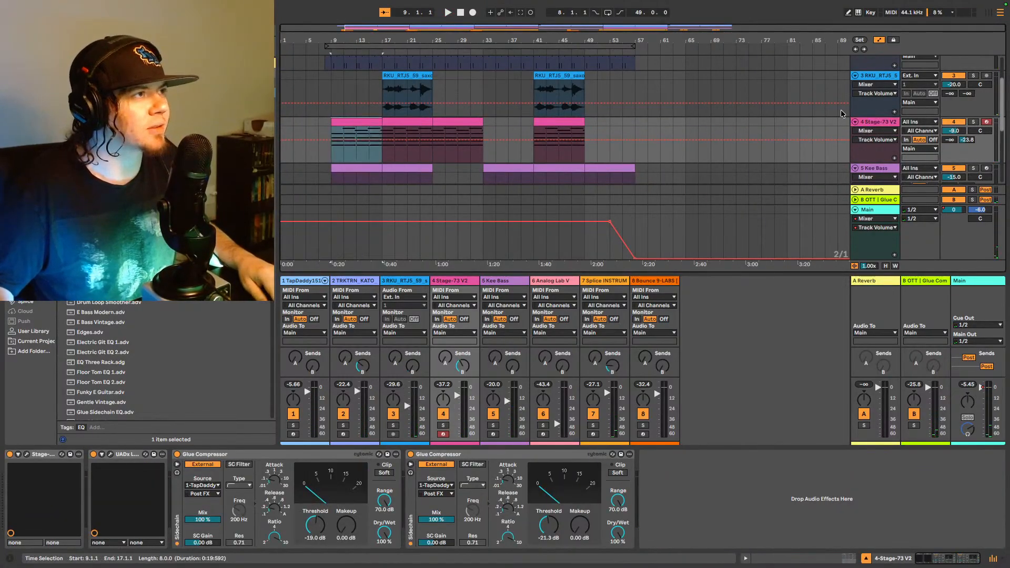
pyautogui.press('space')
pyautogui.click(974, 122)
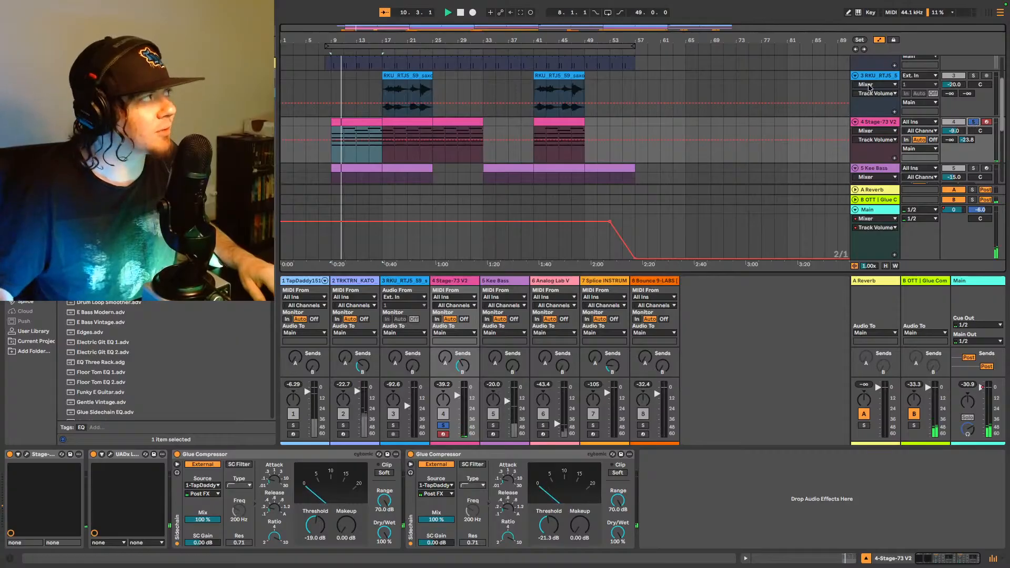
# Step: Add an EQ Eight after the Stage-73 V2 track's Glue Compressors, replay from bar 9 and unsolo the track
pyautogui.moveTo(100, 292); pyautogui.dragTo(729, 503)
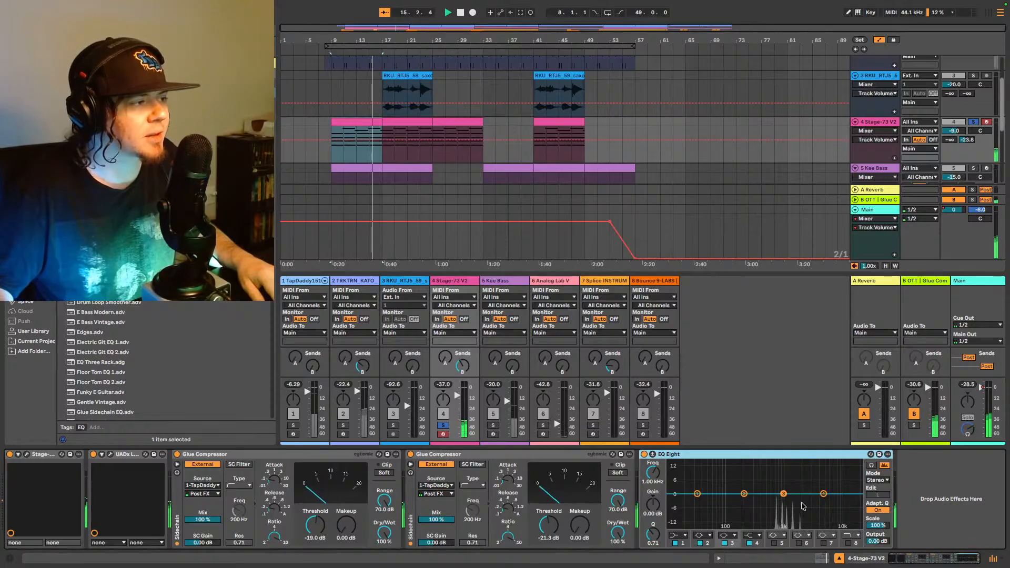
pyautogui.press('space')
pyautogui.press('space')
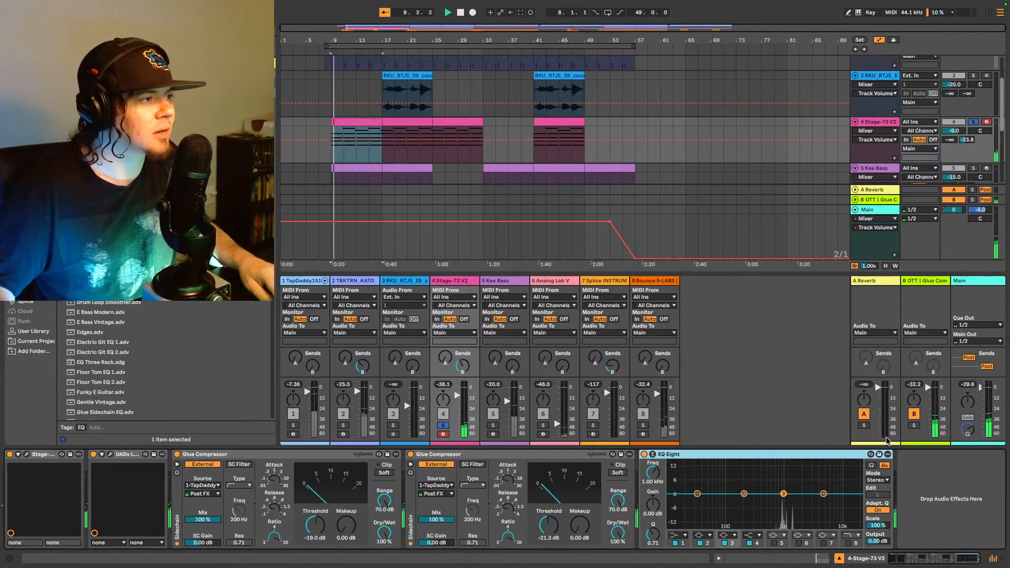
pyautogui.click(974, 122)
pyautogui.press('space')
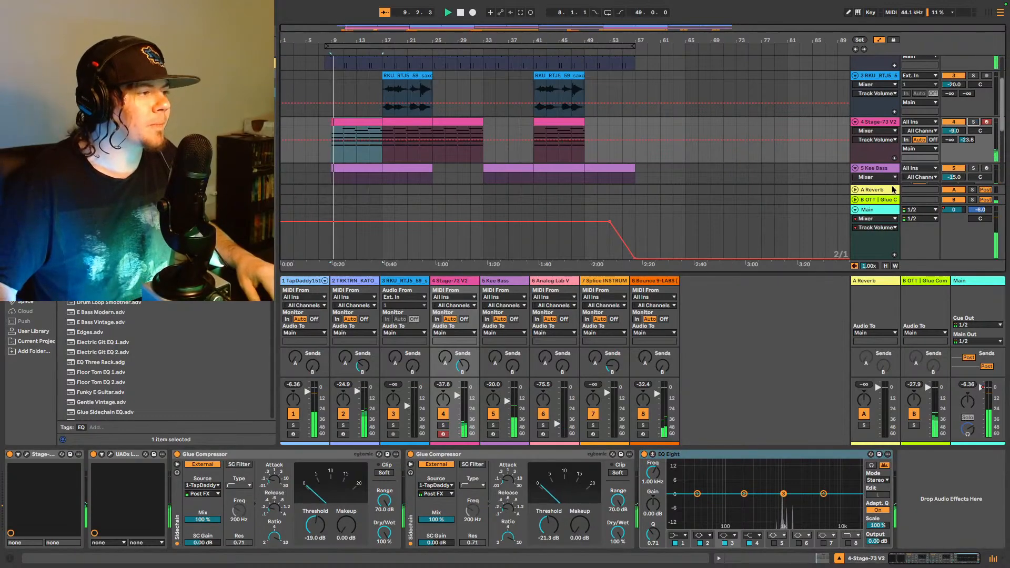
# Step: Select the first saxophone clip at bar 17 to show that track's effect chain during playback
pyautogui.scroll(2, 538, 124)
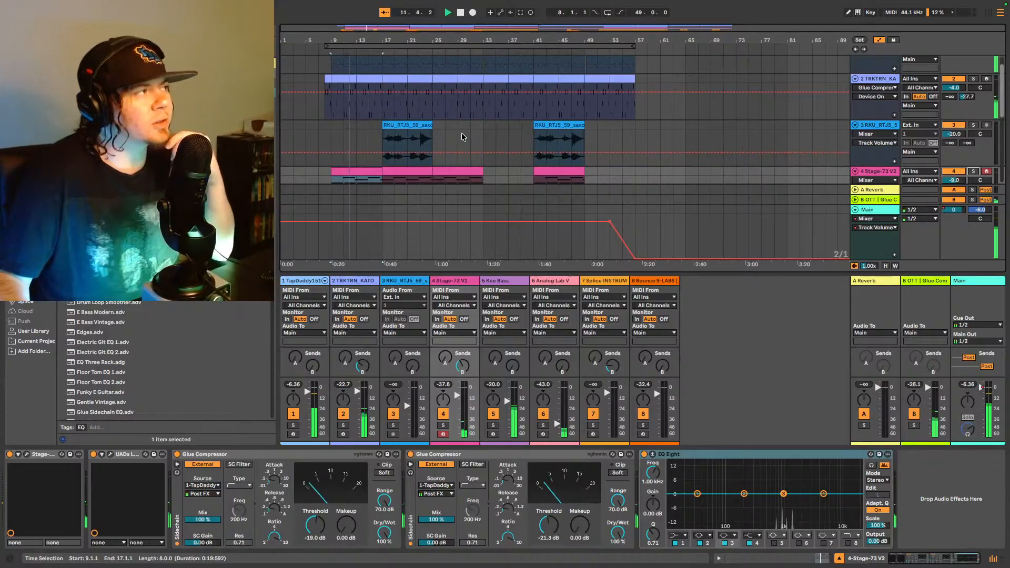
pyautogui.scroll(-1, 461, 136)
pyautogui.click(411, 113)
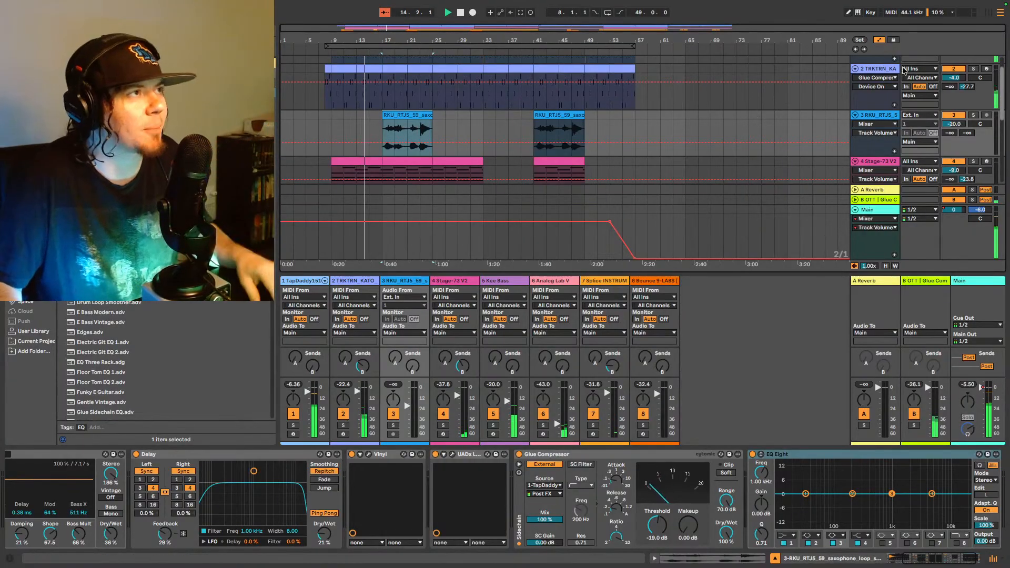
# Step: Cut band 3 of the electric piano track's EQ Eight to -1.86 dB at 918 Hz with Q 1.19
pyautogui.scroll(3, 816, 158)
pyautogui.press('Up')
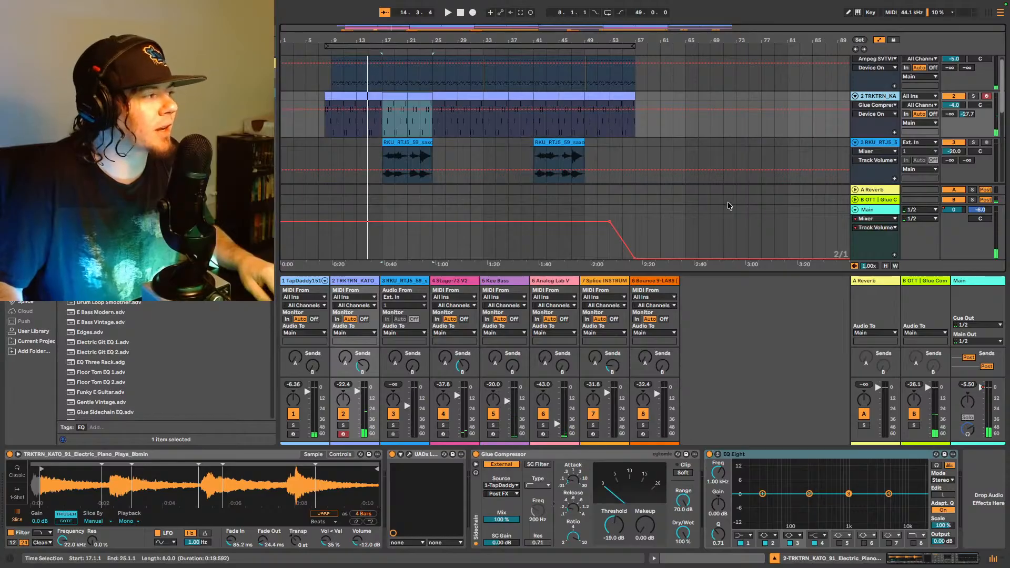
pyautogui.click(850, 494)
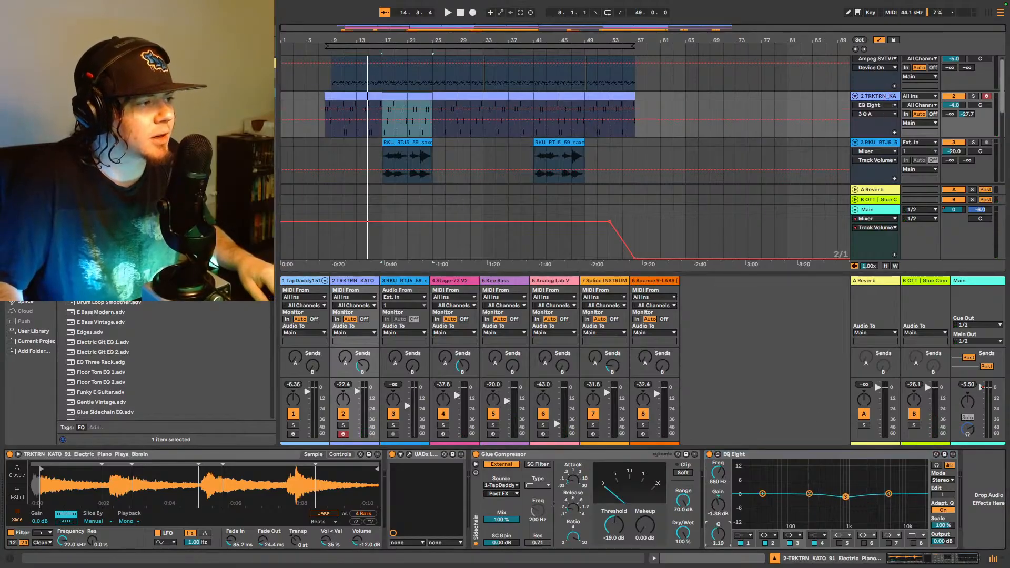
pyautogui.press('space')
pyautogui.moveTo(845, 496); pyautogui.dragTo(847, 498)
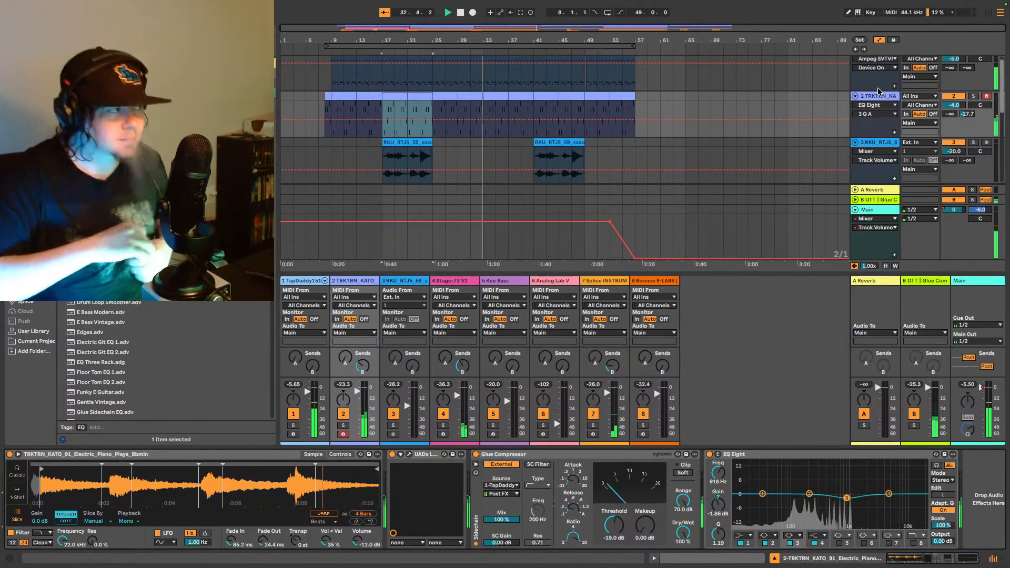
# Step: Select the Kee Bass track, play from bar 9 and set its track volume to -14 dB
pyautogui.scroll(-1, 649, 126)
pyautogui.scroll(-5, 652, 128)
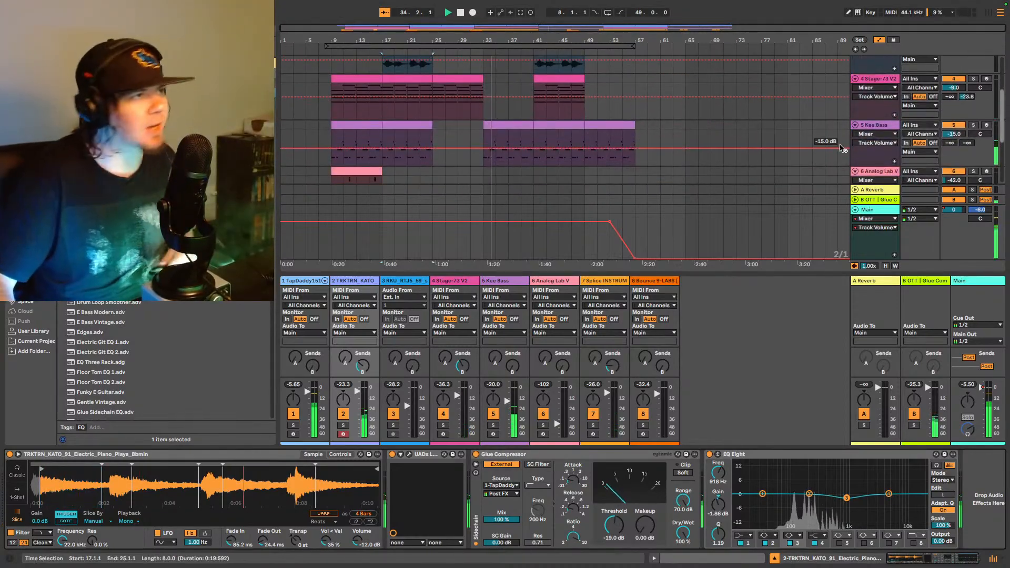
pyautogui.click(876, 125)
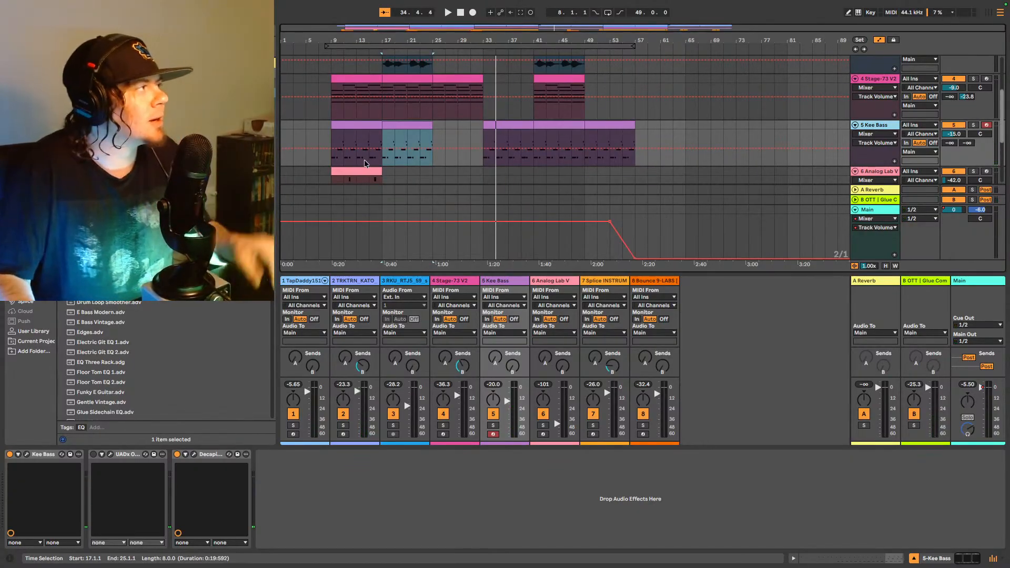
pyautogui.click(330, 160)
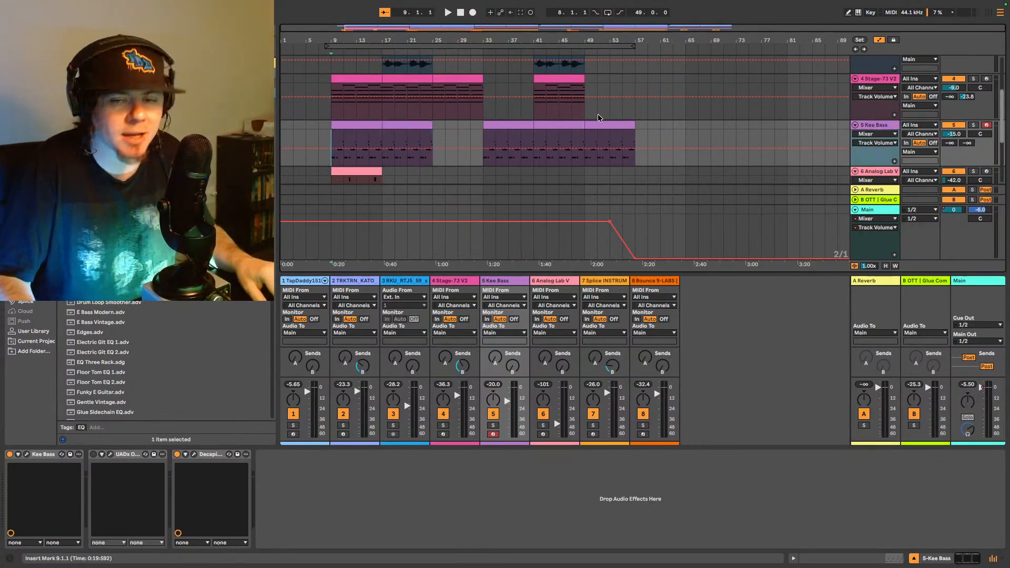
pyautogui.press('space')
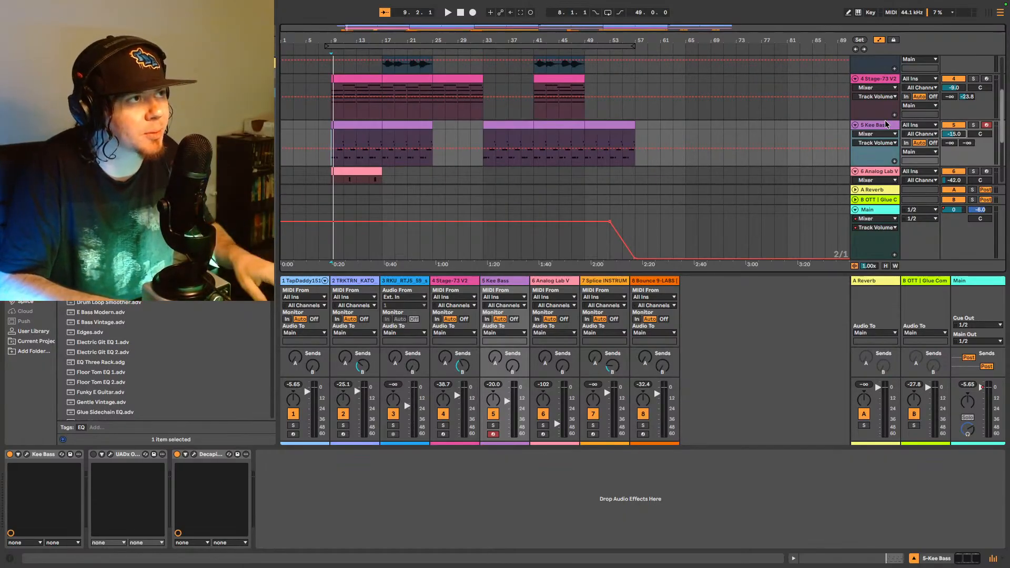
pyautogui.press('space')
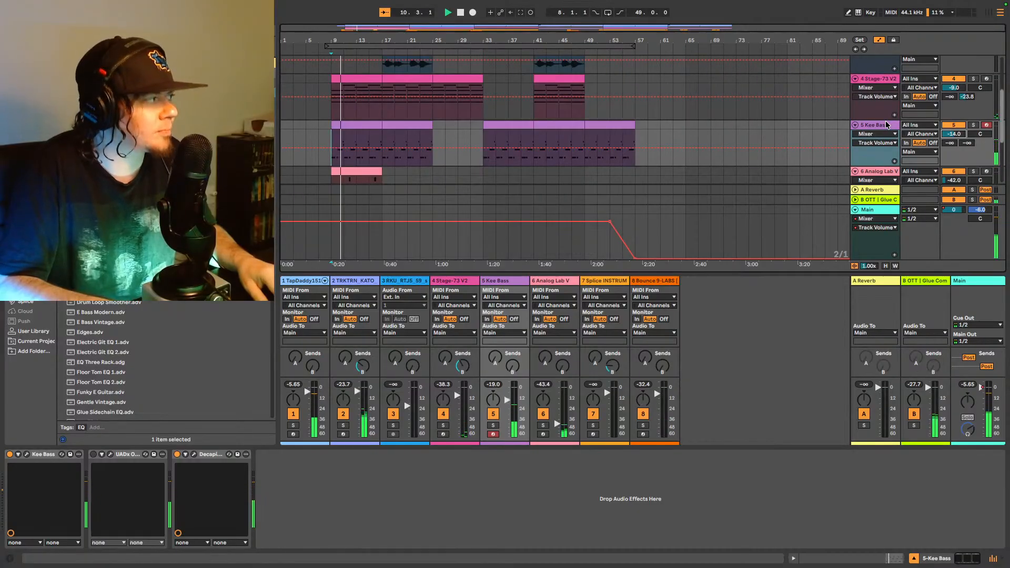
# Step: Open the Kee Bass track's UADx Oxide Tape Recorder and toggle the device to compare the sound during playback
pyautogui.click(111, 454)
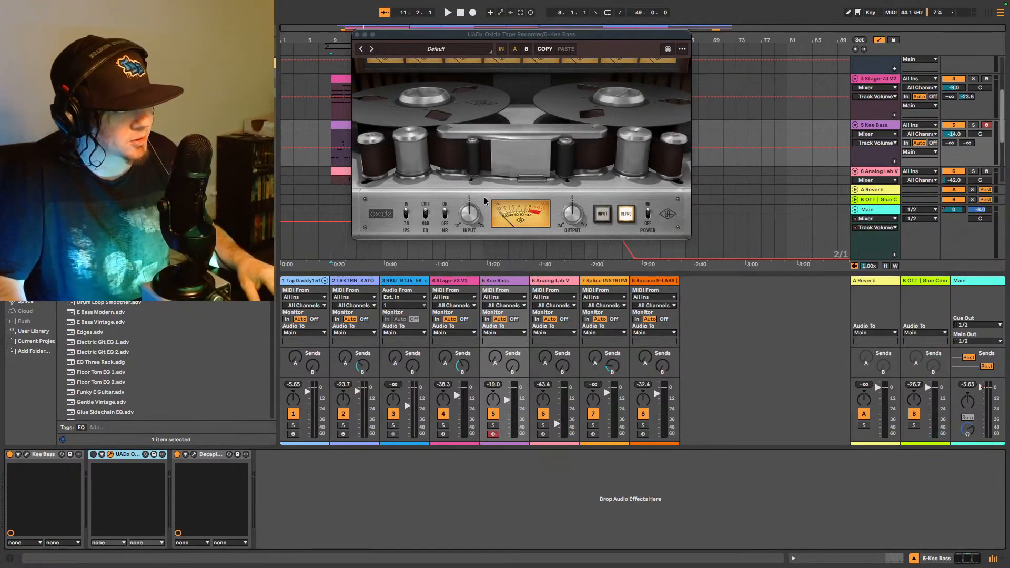
pyautogui.click(95, 454)
pyautogui.press('space')
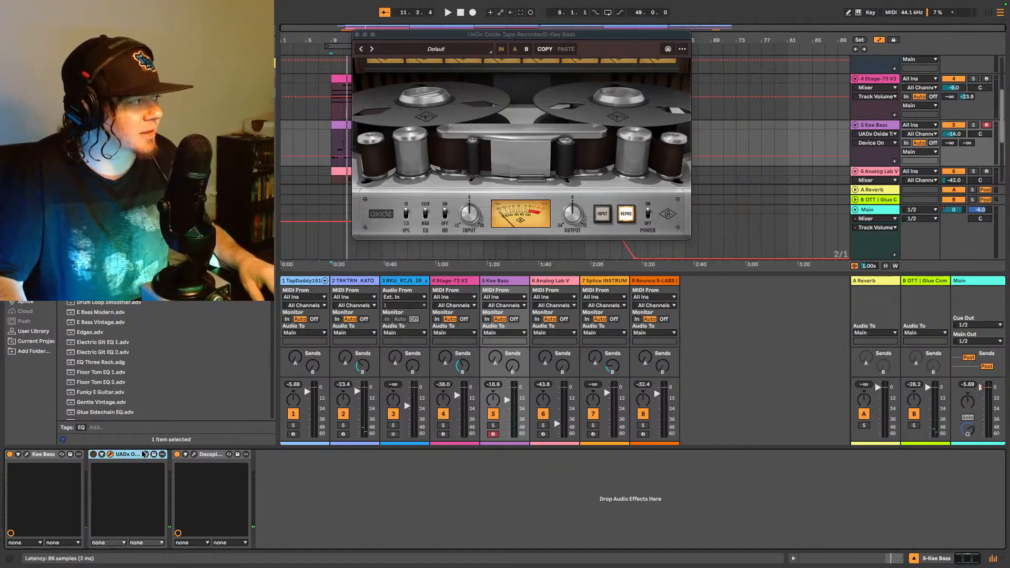
pyautogui.press('space')
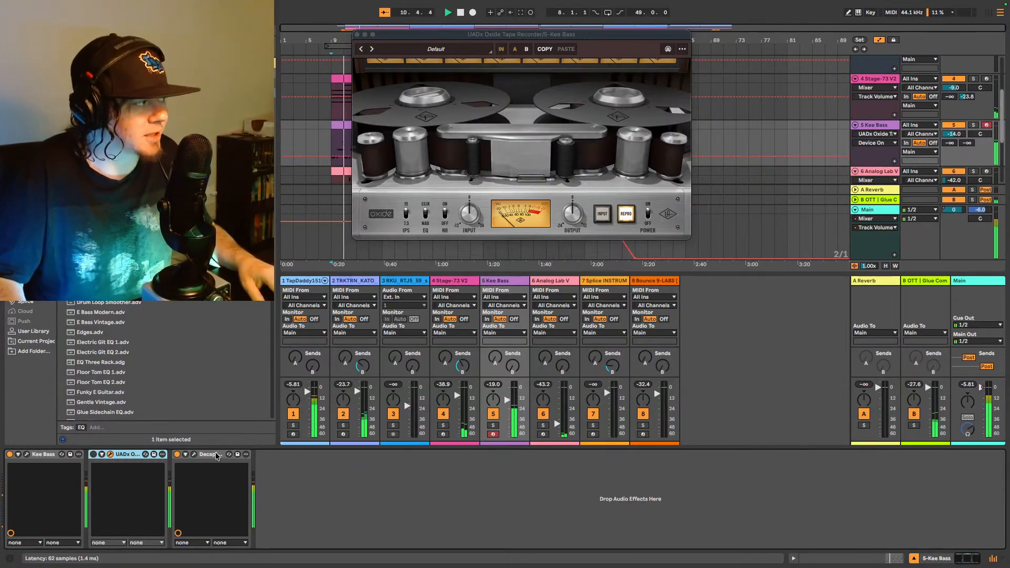
# Step: View the Kee Bass track's Decapitator settings during playback, and close the Decapitator and Oxide Tape Recorder windows
pyautogui.click(194, 453)
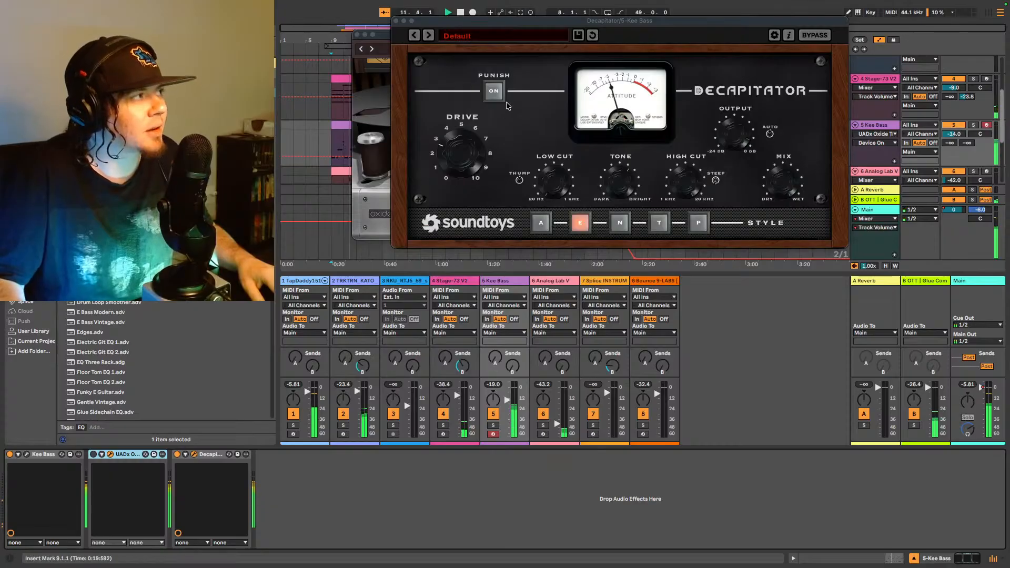
pyautogui.moveTo(550, 21); pyautogui.dragTo(530, 210)
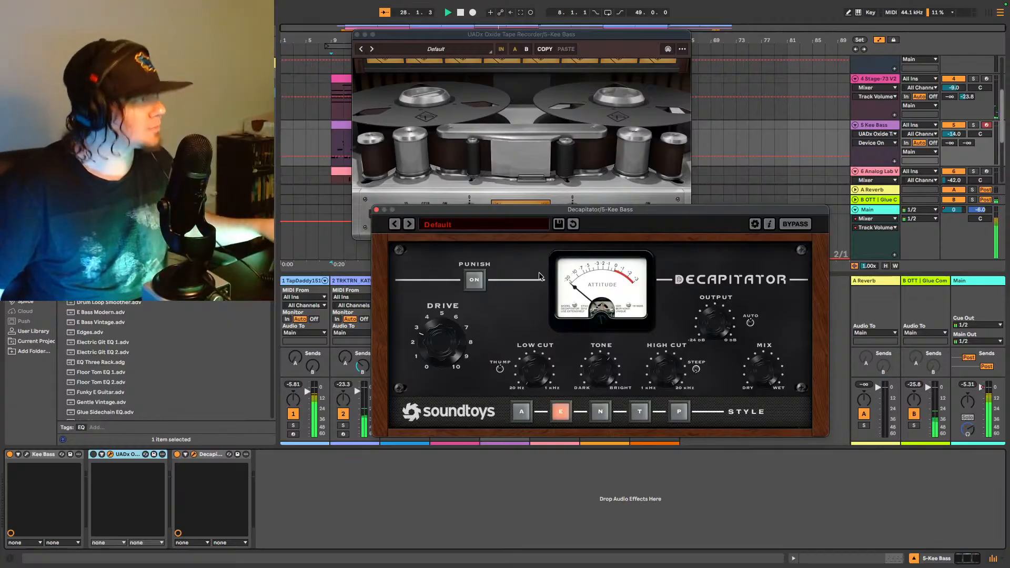
pyautogui.click(376, 209)
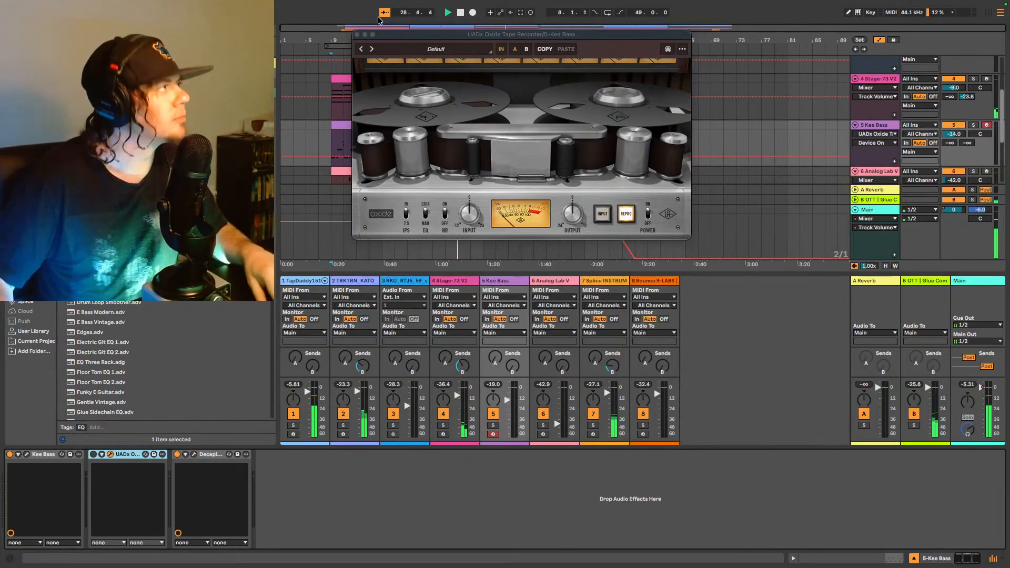
pyautogui.click(357, 35)
# Step: Open the electric piano track's UADx LA-2A Tube Compressor, adjust its Peak Reduction during playback and stop the song
pyautogui.scroll(-3, 554, 167)
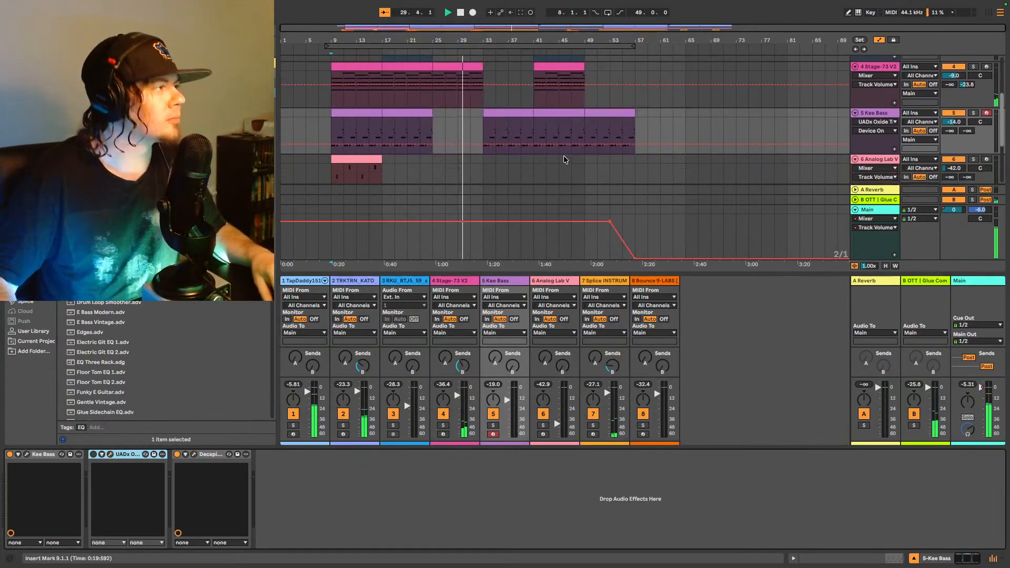
pyautogui.scroll(-2, 554, 167)
pyautogui.scroll(4, 542, 148)
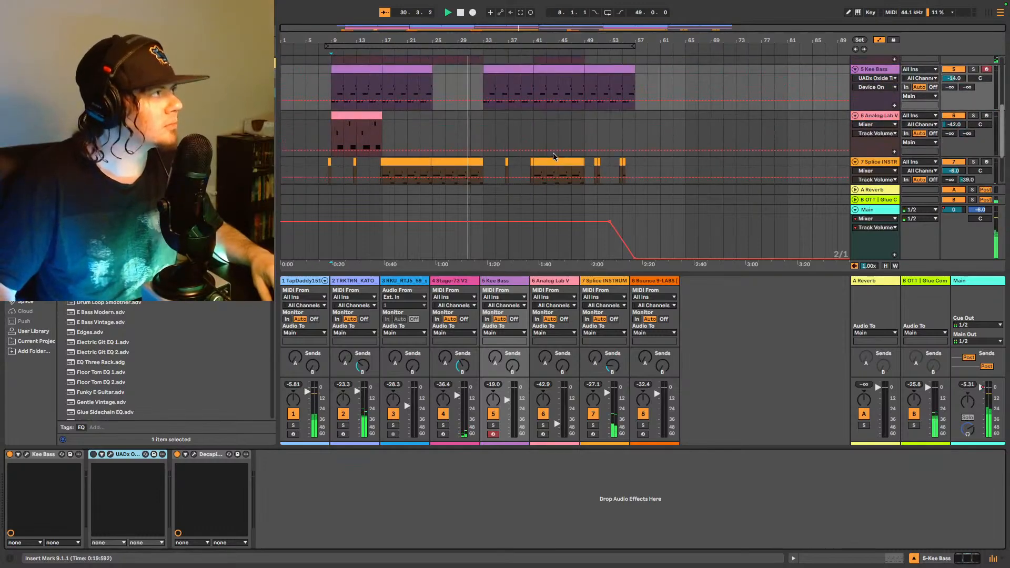
pyautogui.scroll(4, 541, 144)
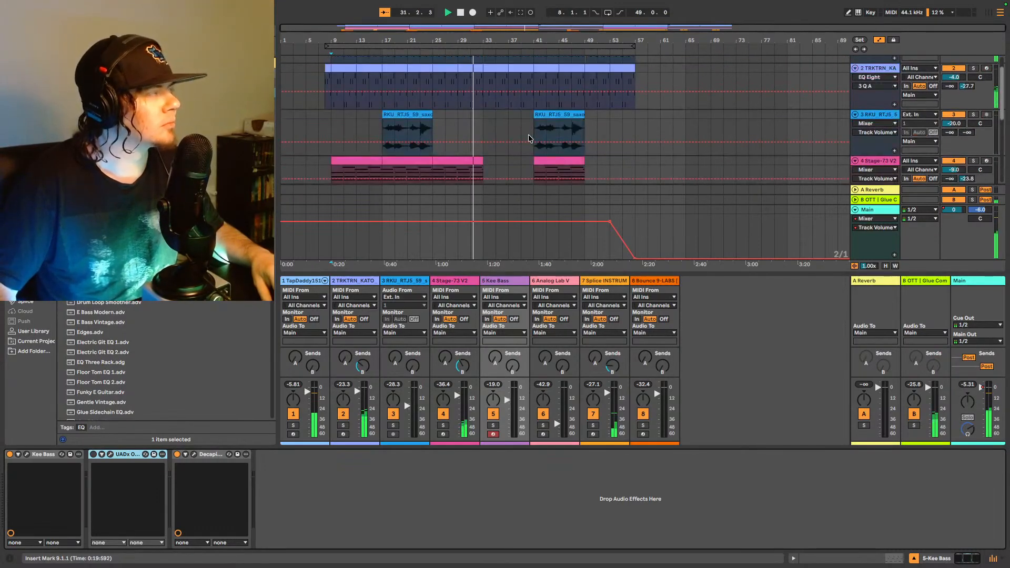
pyautogui.scroll(1, 543, 120)
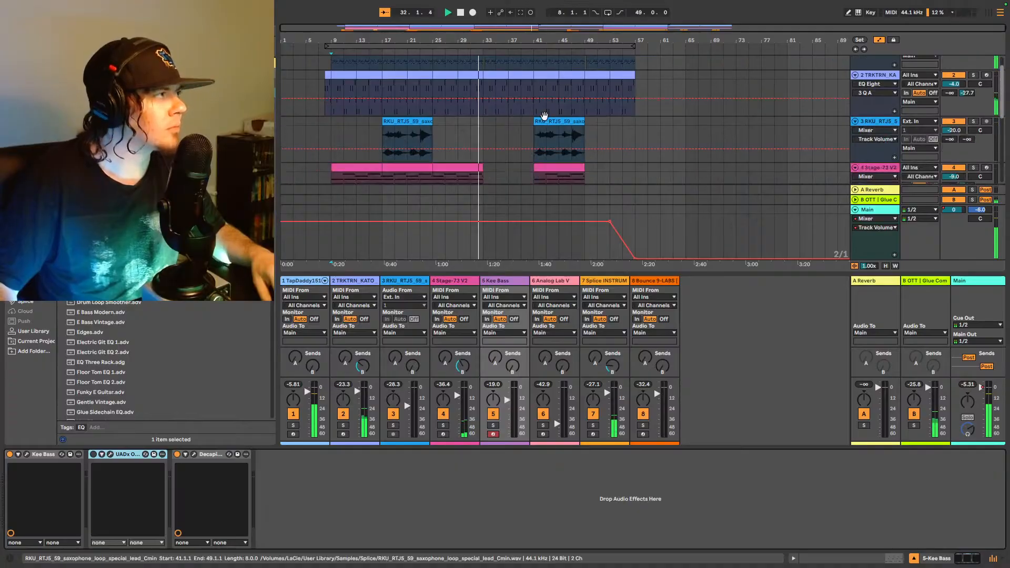
pyautogui.scroll(1, 579, 118)
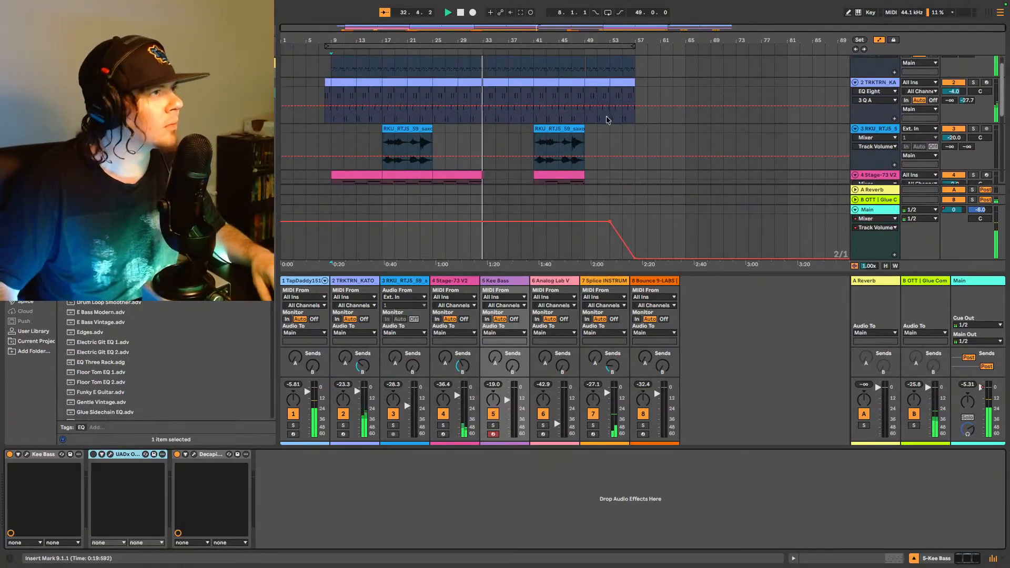
pyautogui.click(881, 82)
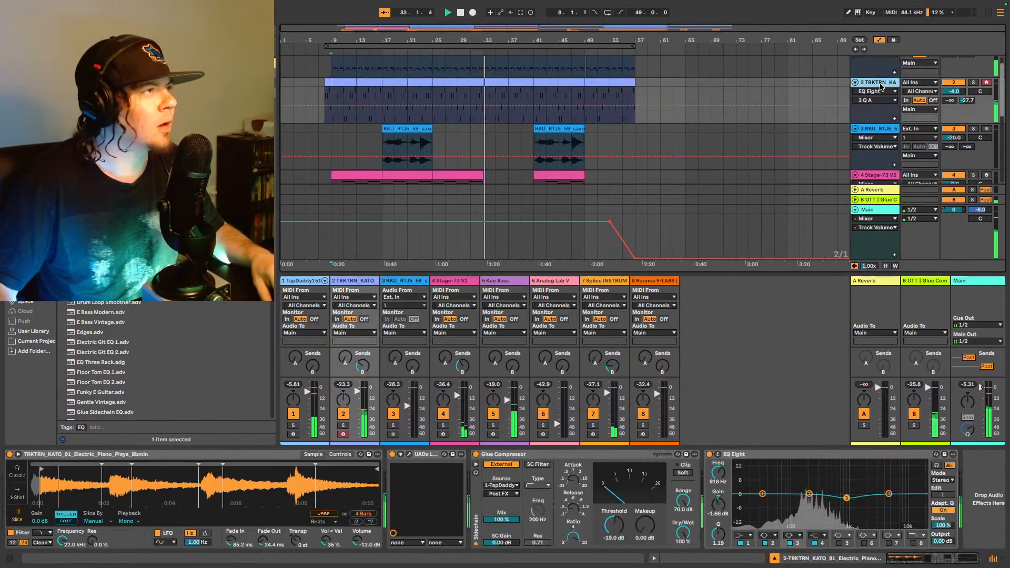
pyautogui.click(408, 454)
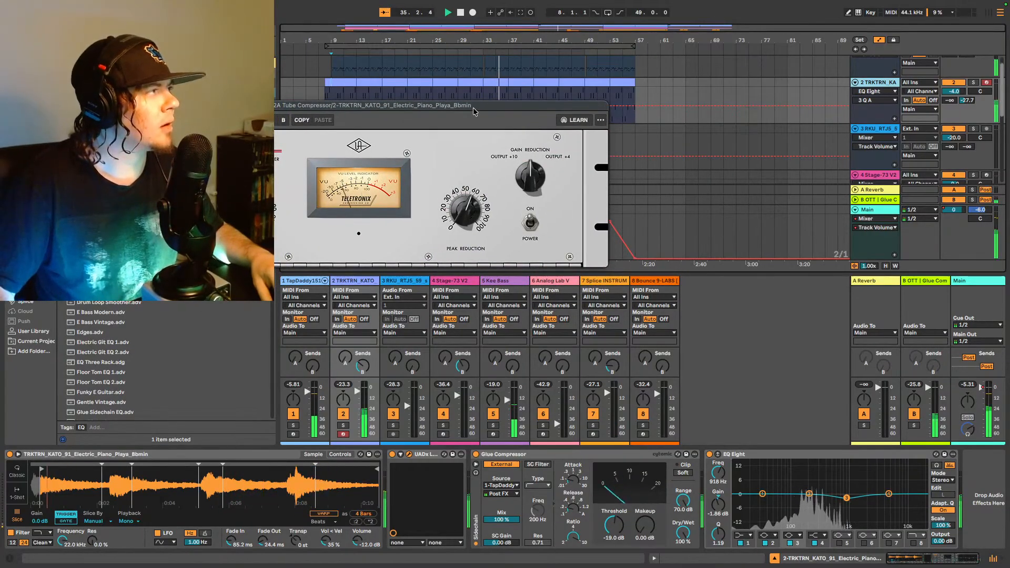
pyautogui.moveTo(473, 107); pyautogui.dragTo(538, 106)
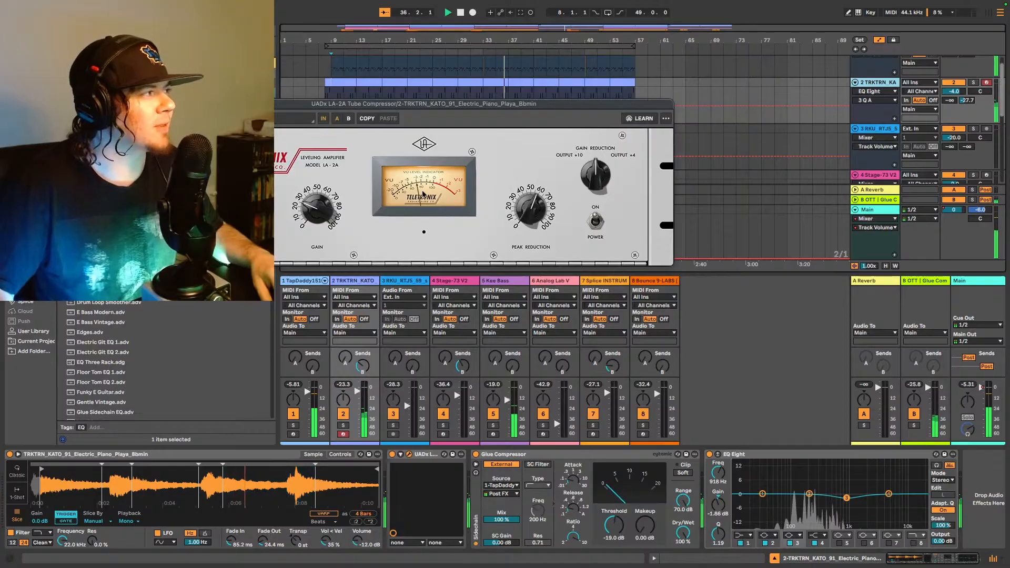
pyautogui.click(536, 211)
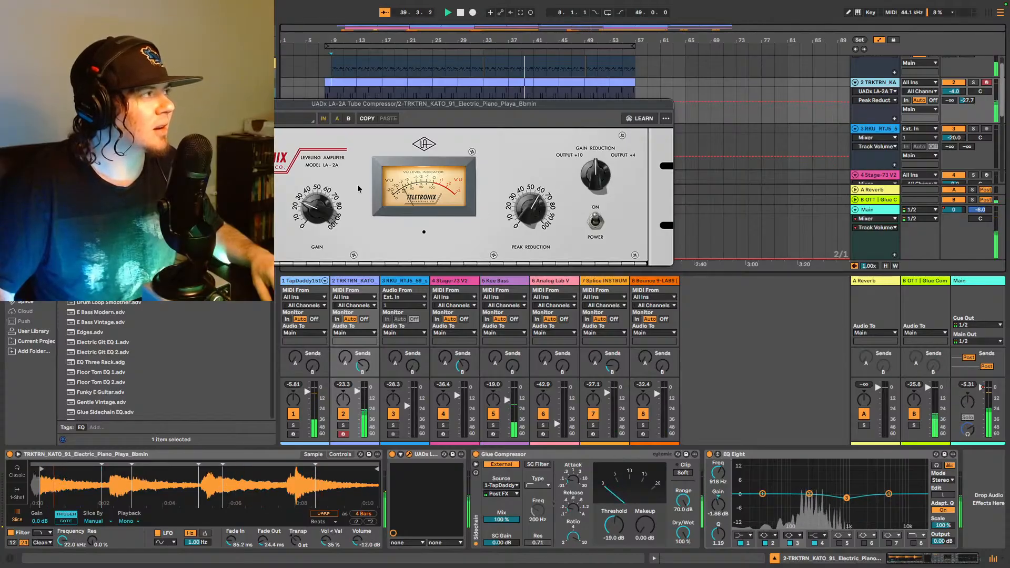
pyautogui.press('space')
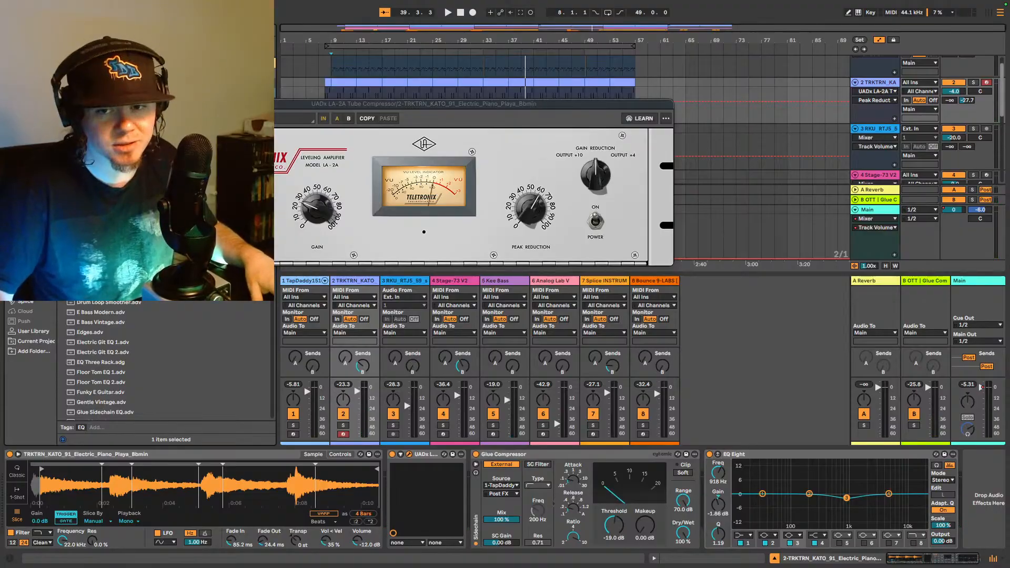
# Step: Add a UADx 1176 FET Compressor after the LA-2A on the electric piano track and place its window below the LA-2A's
pyautogui.press('BackSpace')
pyautogui.press('BackSpace')
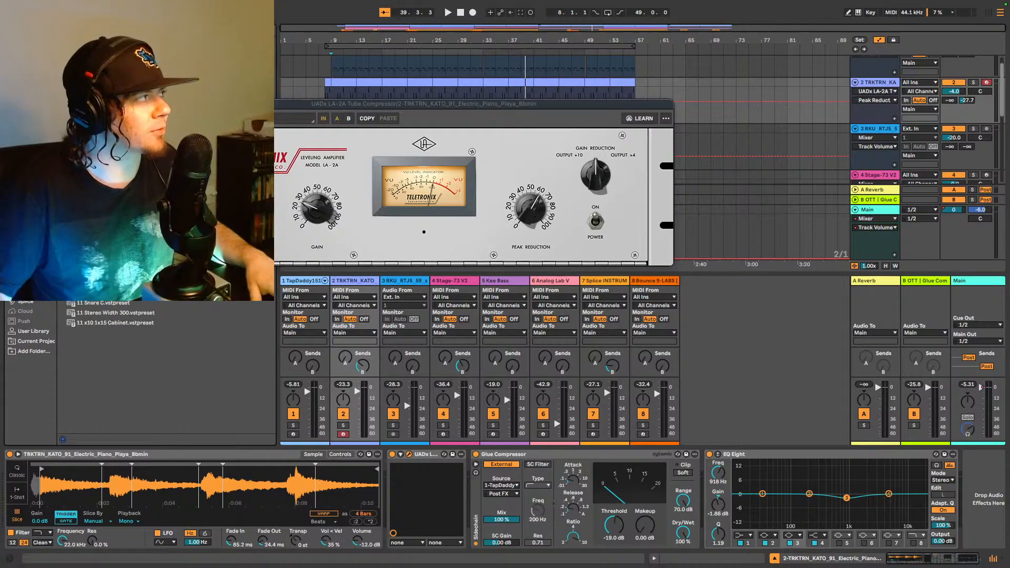
pyautogui.moveTo(246, 351); pyautogui.dragTo(473, 481)
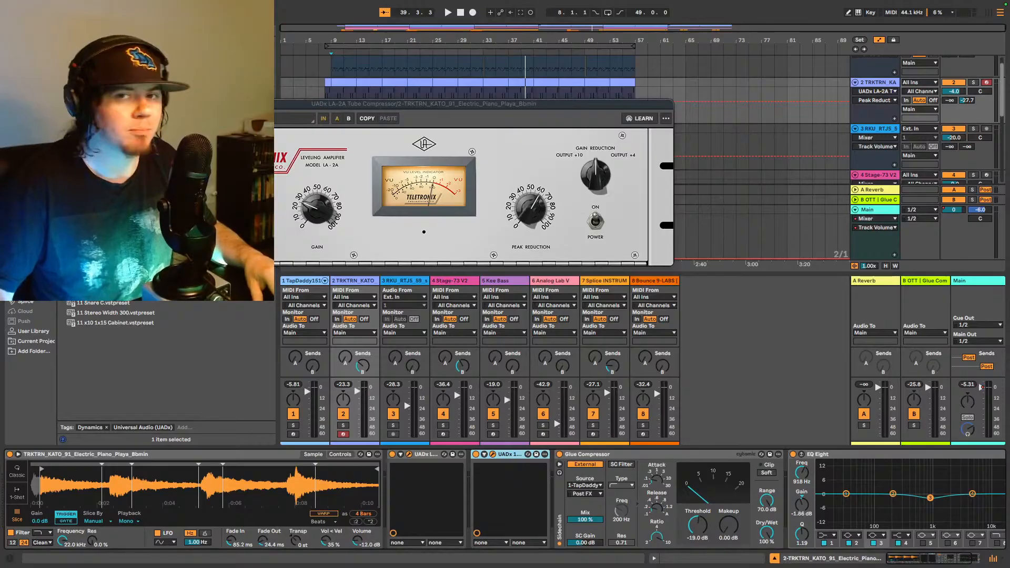
pyautogui.moveTo(740, 210); pyautogui.dragTo(550, 268)
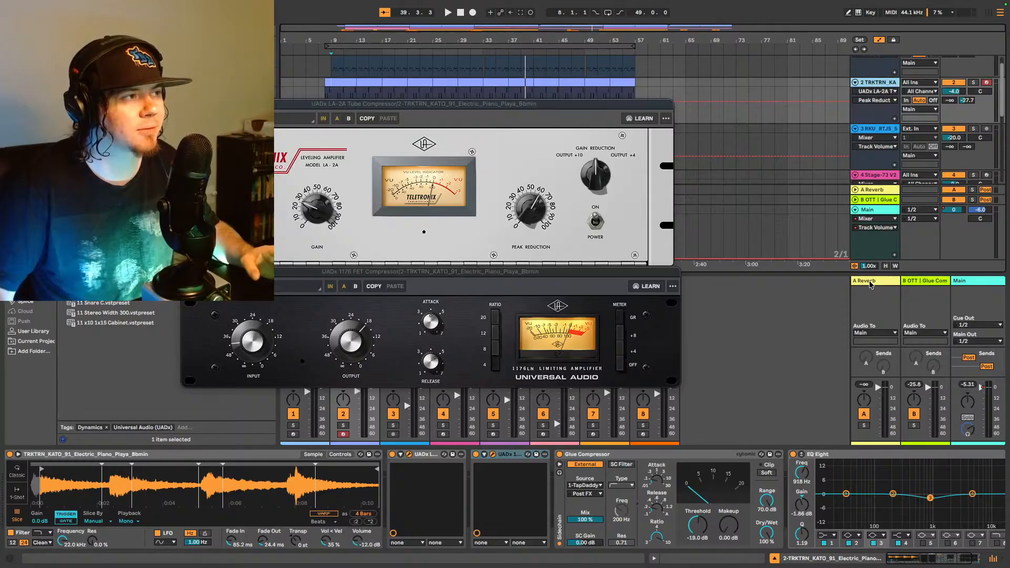
# Step: Show return track B's OTT and Glue Compressor chain and play the song from bar 9
pyautogui.click(918, 280)
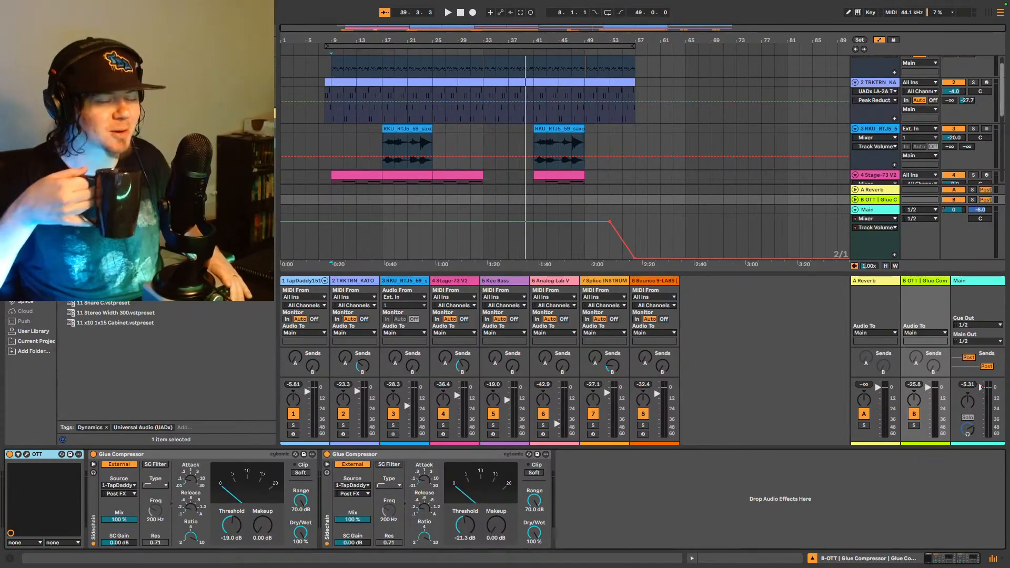
pyautogui.press('space')
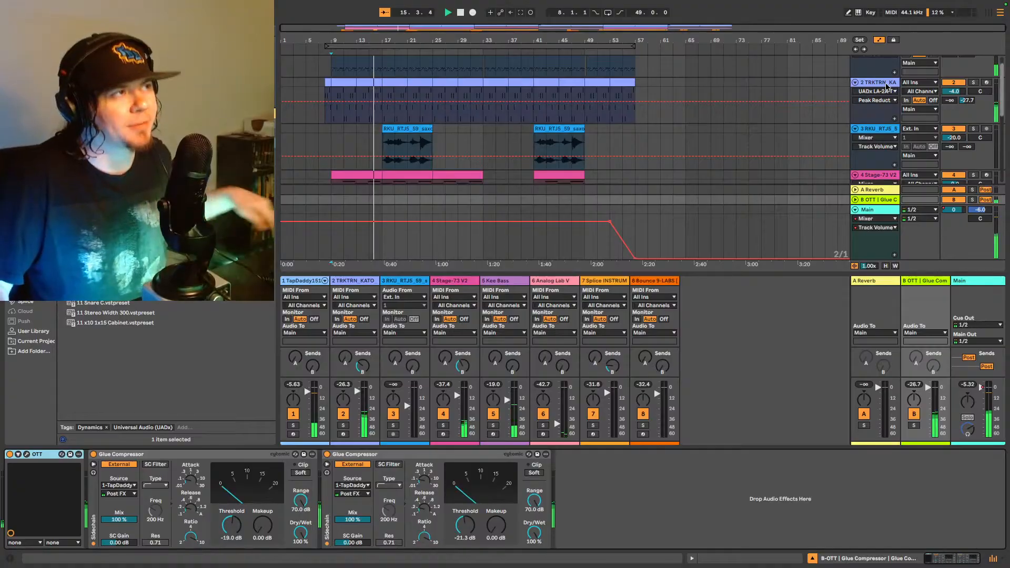
# Step: Turn off the electric piano track's LA-2A and adjust the 1176's Input, Output, Attack and Release during playback
pyautogui.click(354, 280)
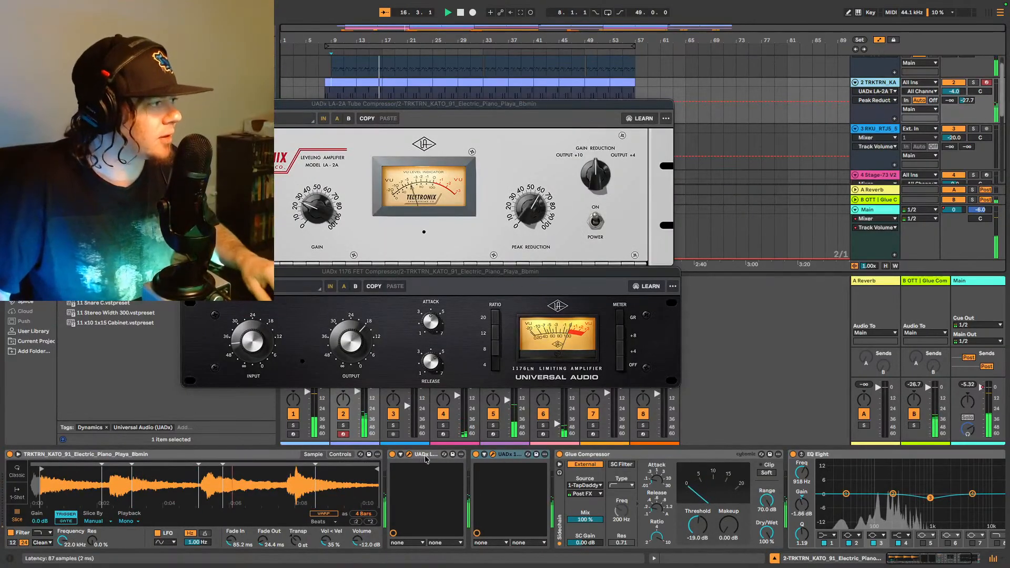
pyautogui.click(392, 454)
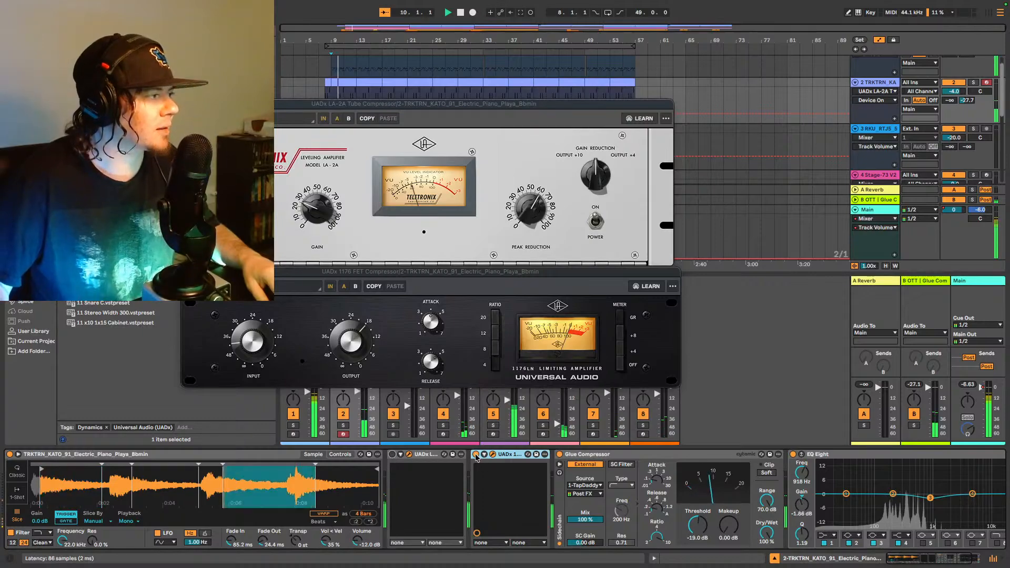
pyautogui.click(255, 345)
pyautogui.moveTo(255, 344); pyautogui.dragTo(256, 353)
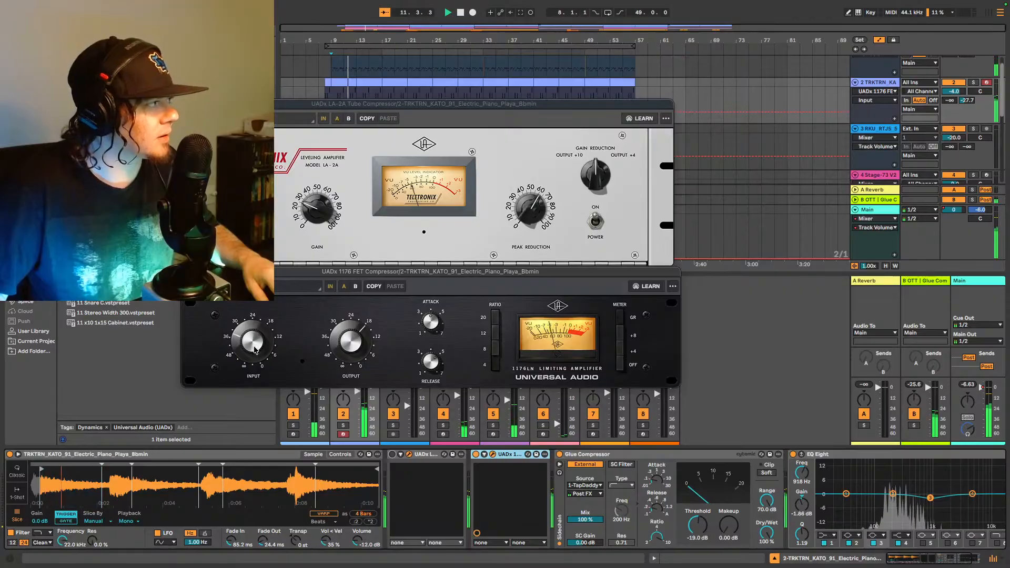
pyautogui.click(354, 347)
pyautogui.click(258, 351)
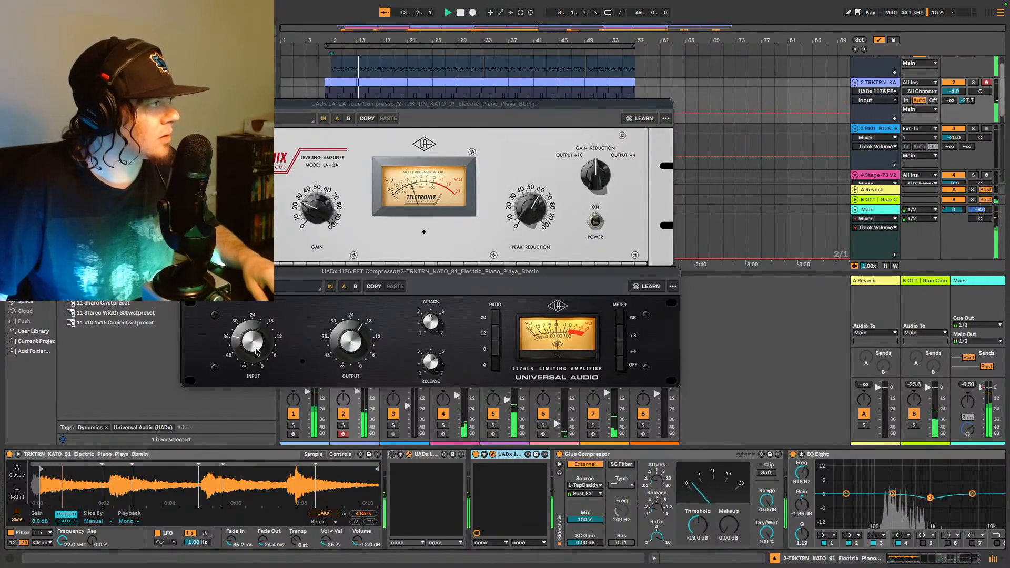
pyautogui.click(426, 330)
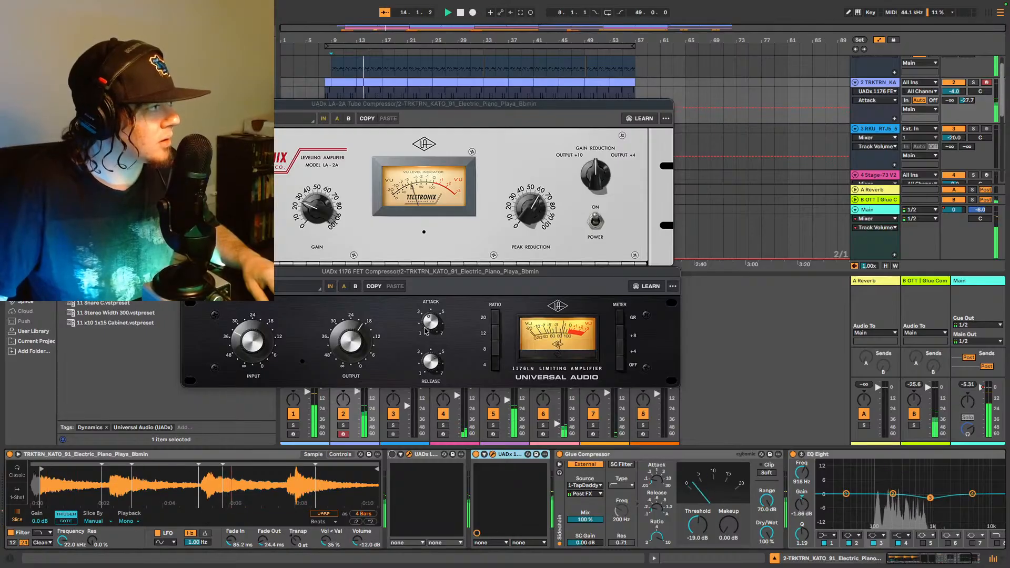
pyautogui.click(431, 361)
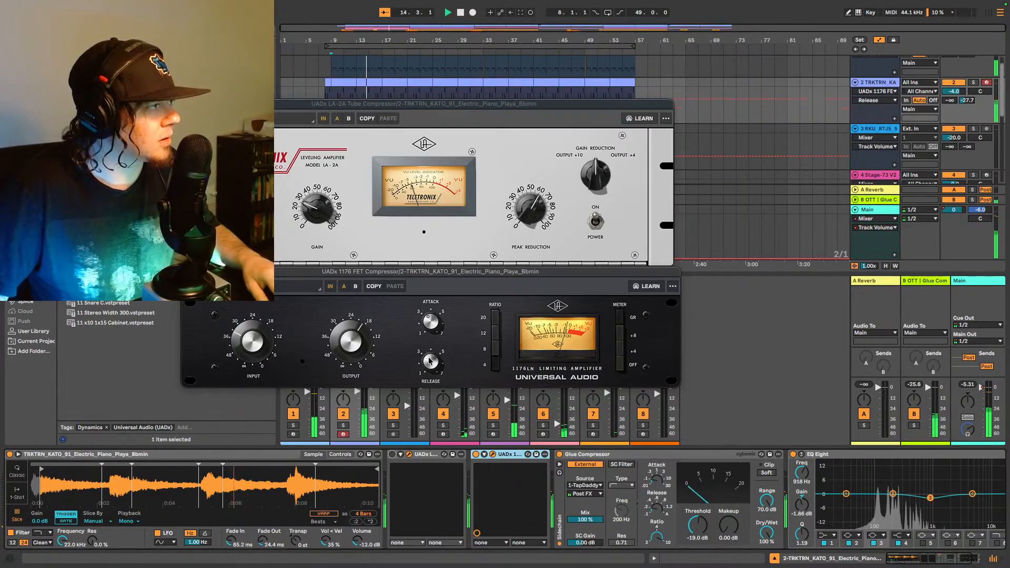
# Step: Refine the electric piano track's 1176 Attack, Ratio, Input and Output during playback
pyautogui.click(433, 329)
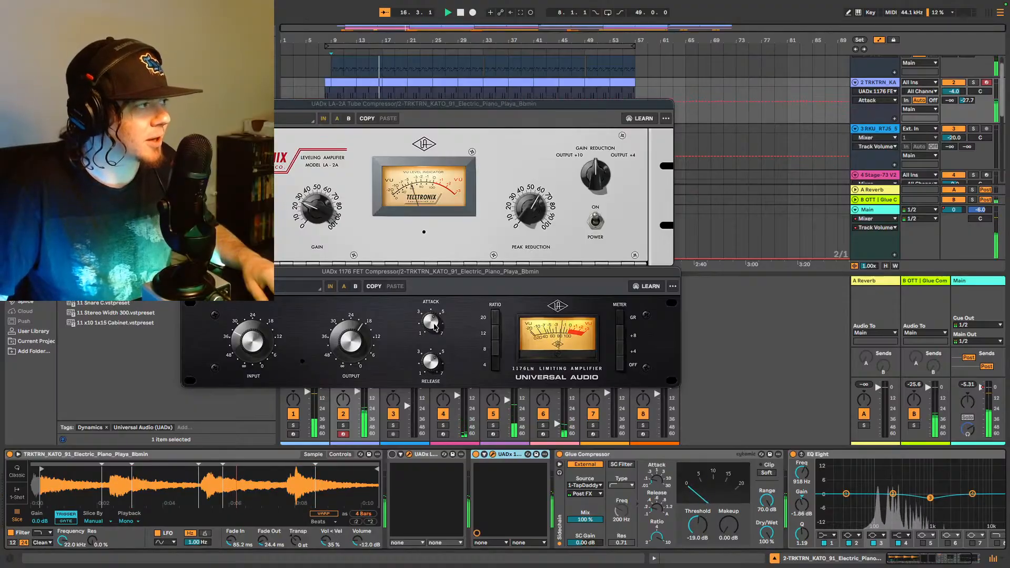
pyautogui.click(495, 349)
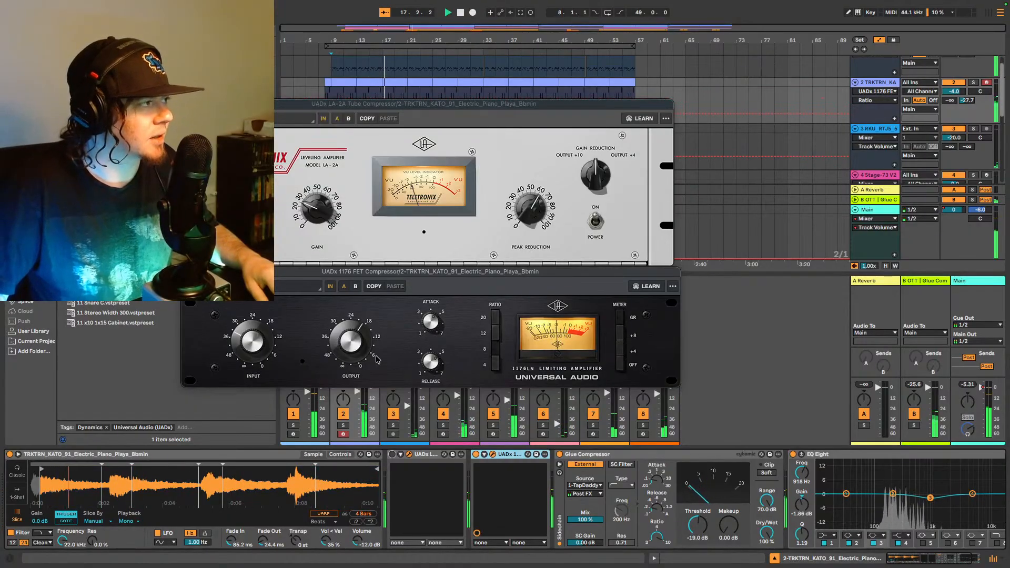
pyautogui.click(259, 347)
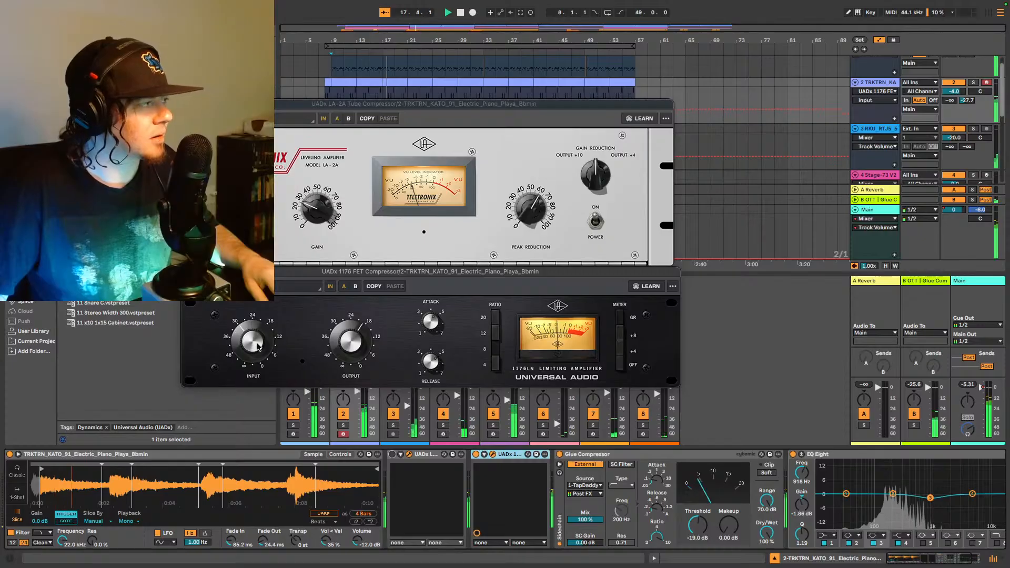
pyautogui.click(342, 341)
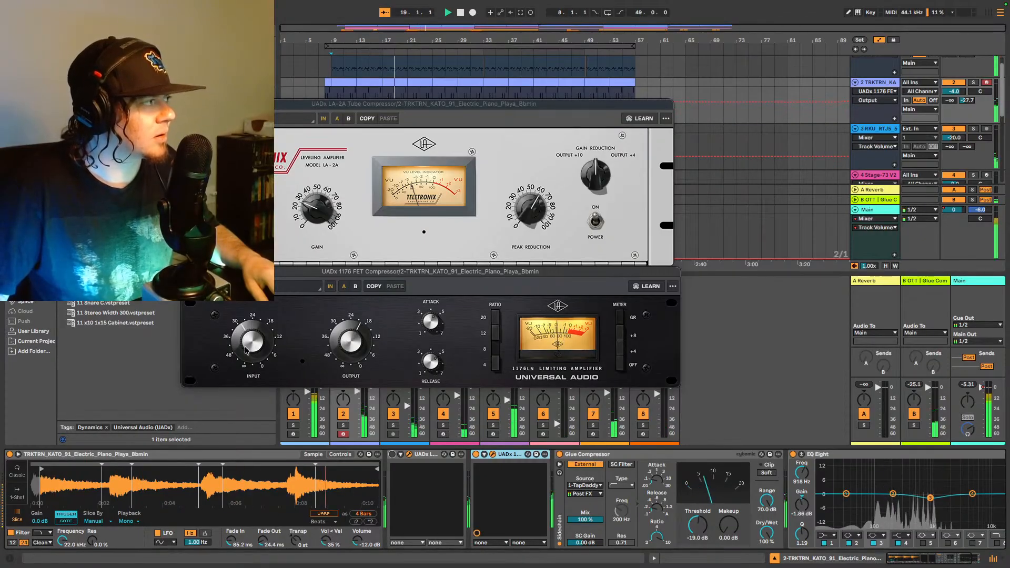
pyautogui.click(351, 345)
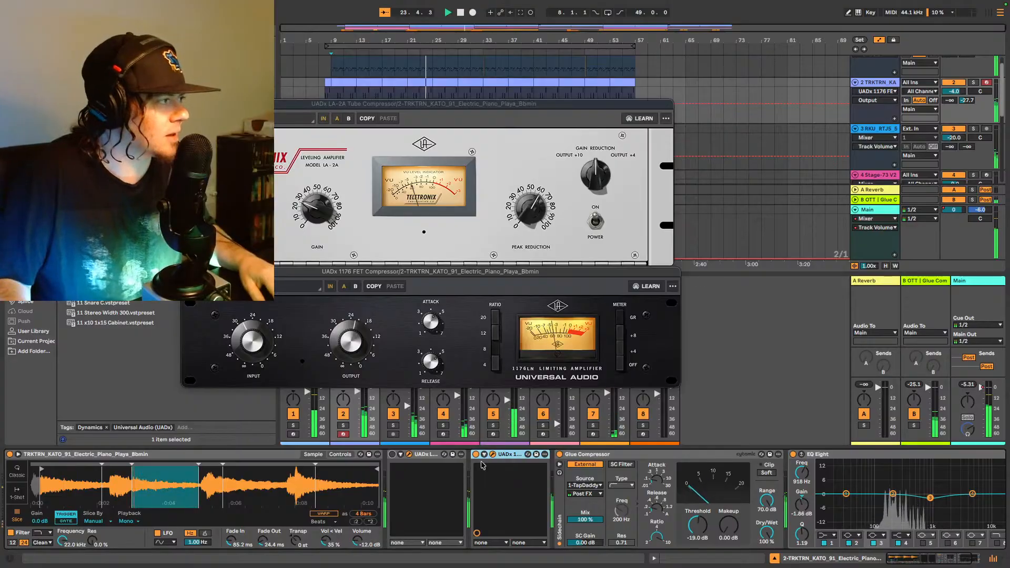
# Step: Compare the electric piano track's LA-2A and 1176 by alternately enabling them, adjusting LA-2A Gain and 1176 Output, and finish with only the 1176 on
pyautogui.click(407, 463)
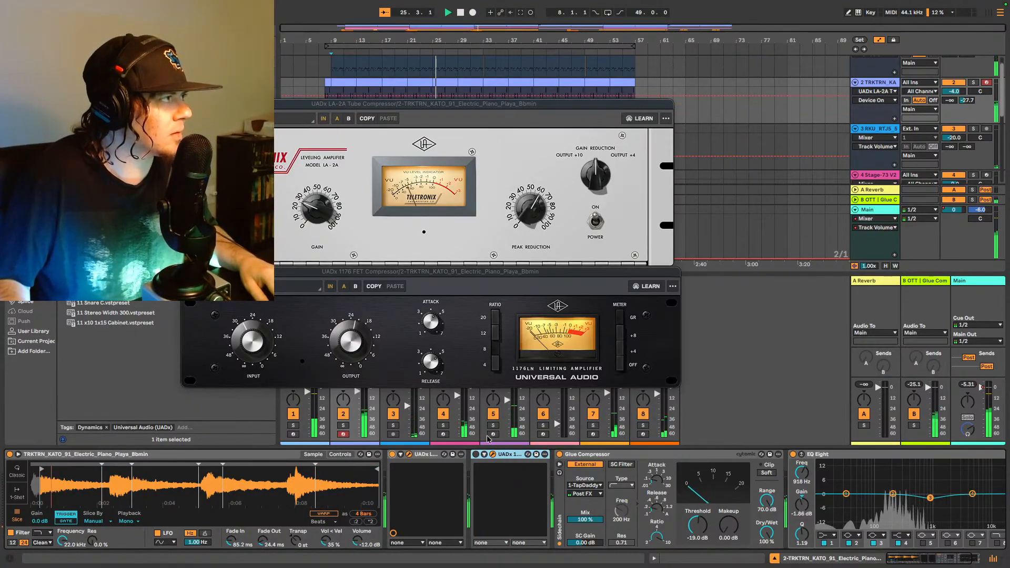
pyautogui.click(317, 212)
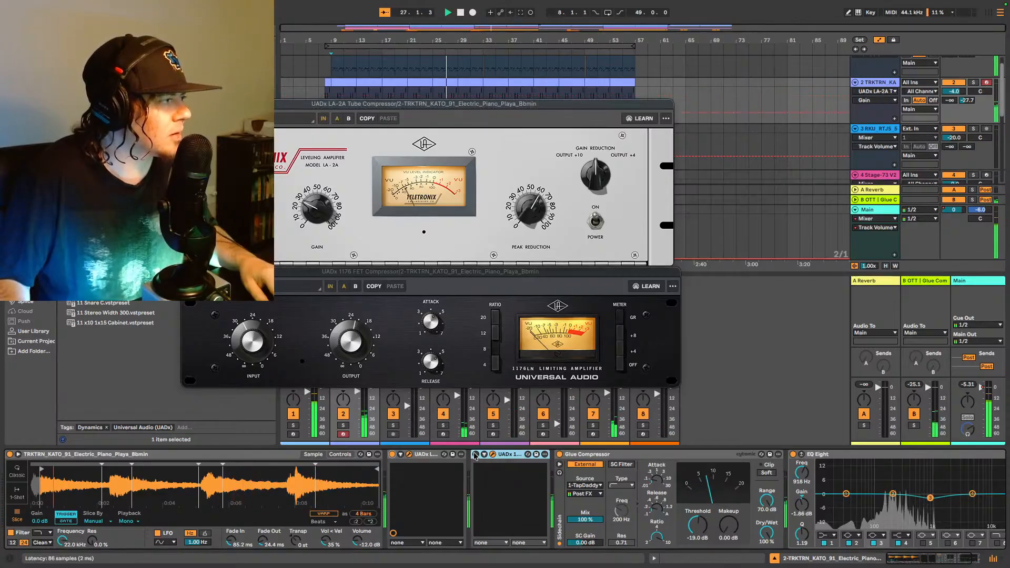
pyautogui.click(417, 372)
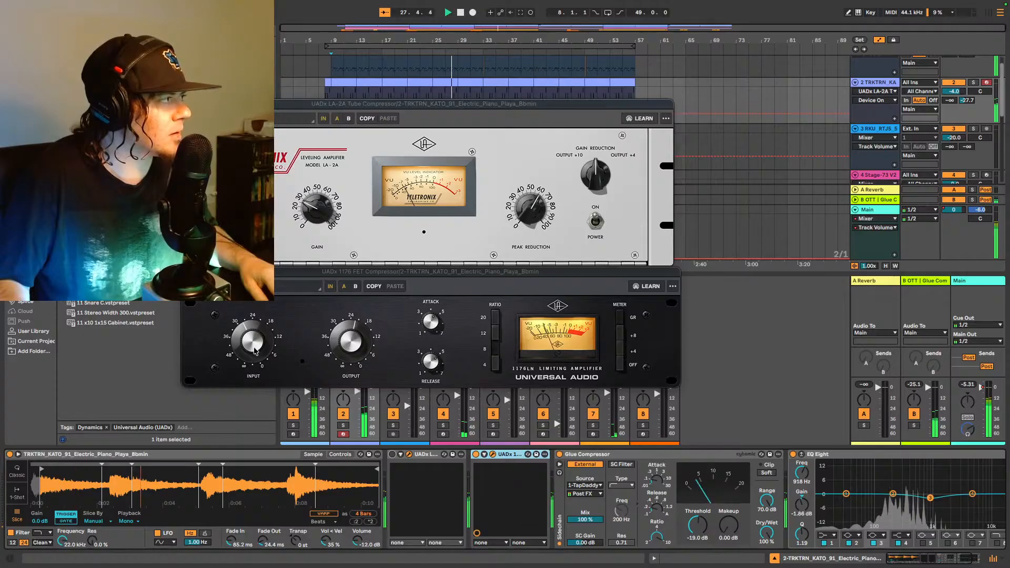
pyautogui.click(331, 342)
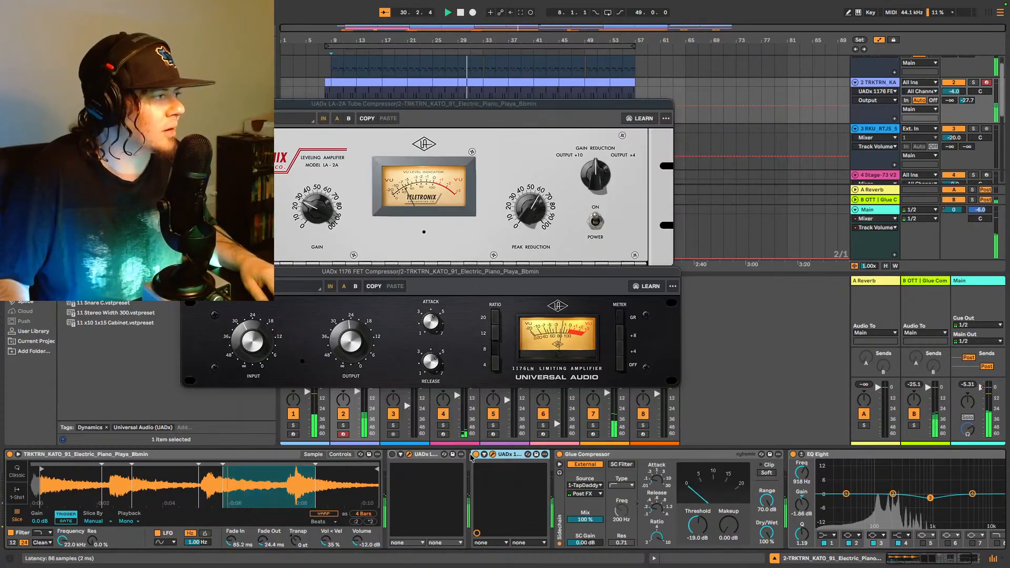
pyautogui.click(397, 456)
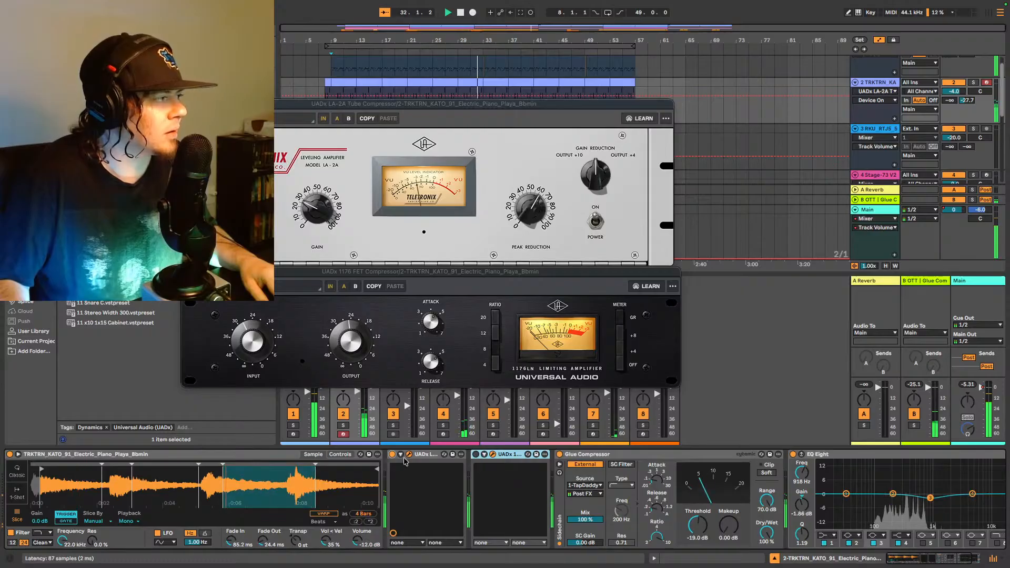
pyautogui.click(476, 456)
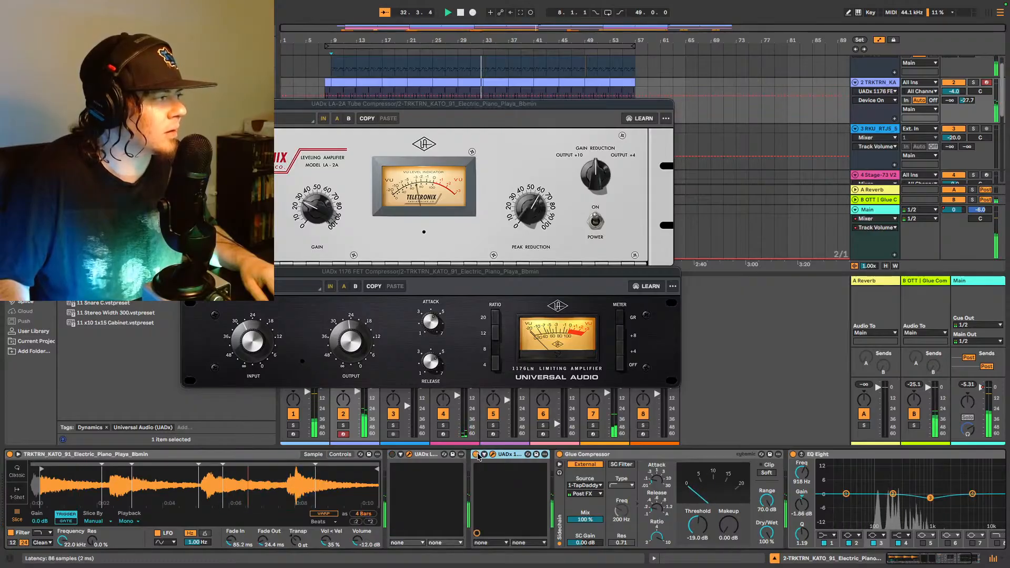
# Step: Adjust the 1176's Output again and move its window lower so the mixer's track names are uncovered
pyautogui.click(362, 353)
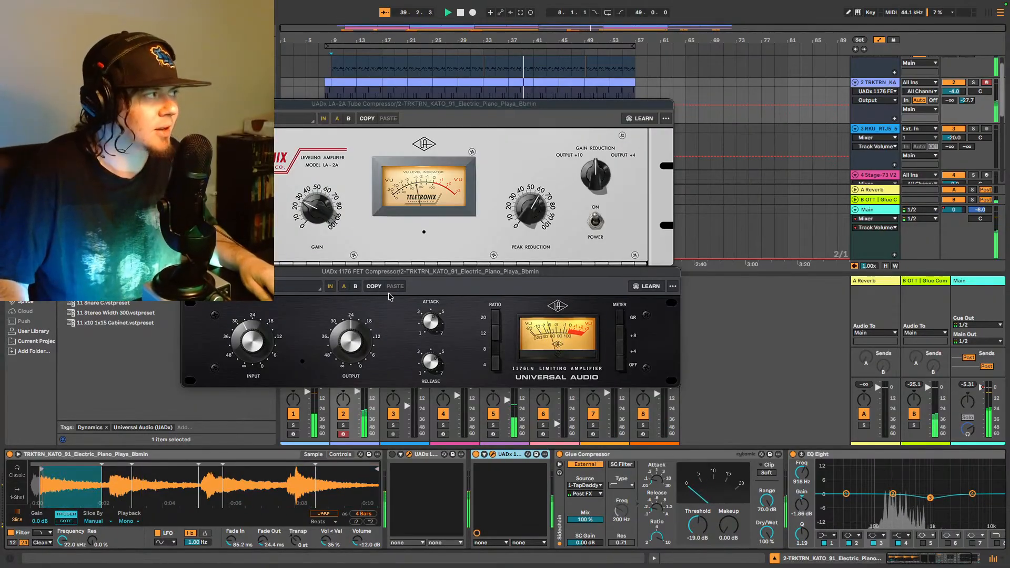
pyautogui.moveTo(423, 274); pyautogui.dragTo(473, 302)
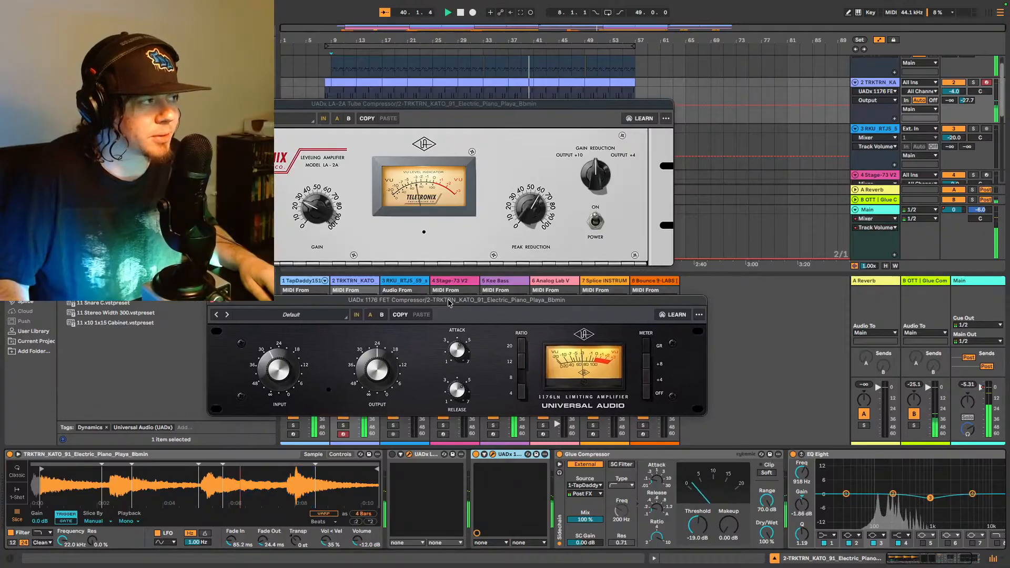
pyautogui.moveTo(441, 305); pyautogui.dragTo(450, 302)
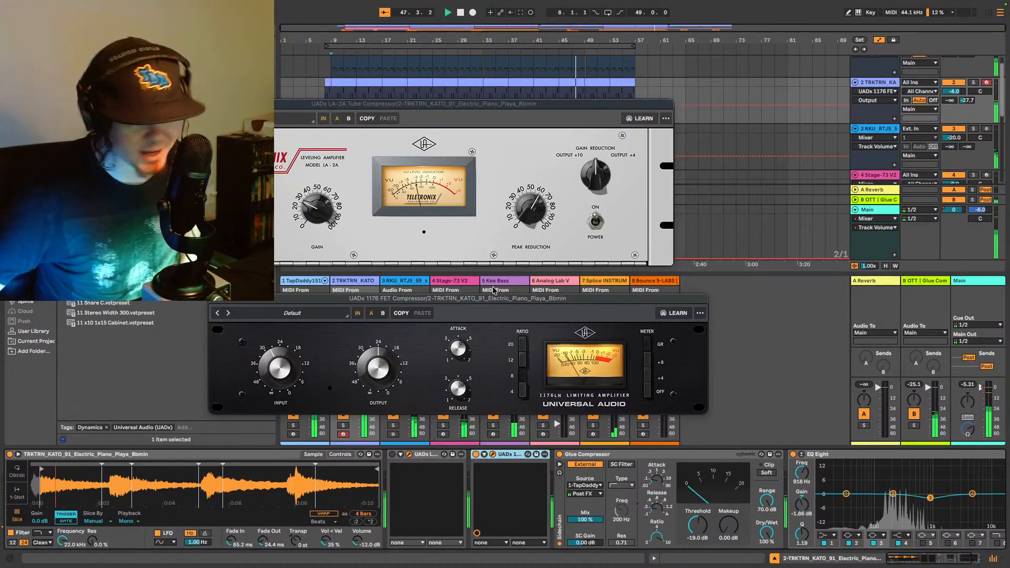
# Step: Show return track B's device chain and point out its OTT and Glue Compressors during playback
pyautogui.click(926, 281)
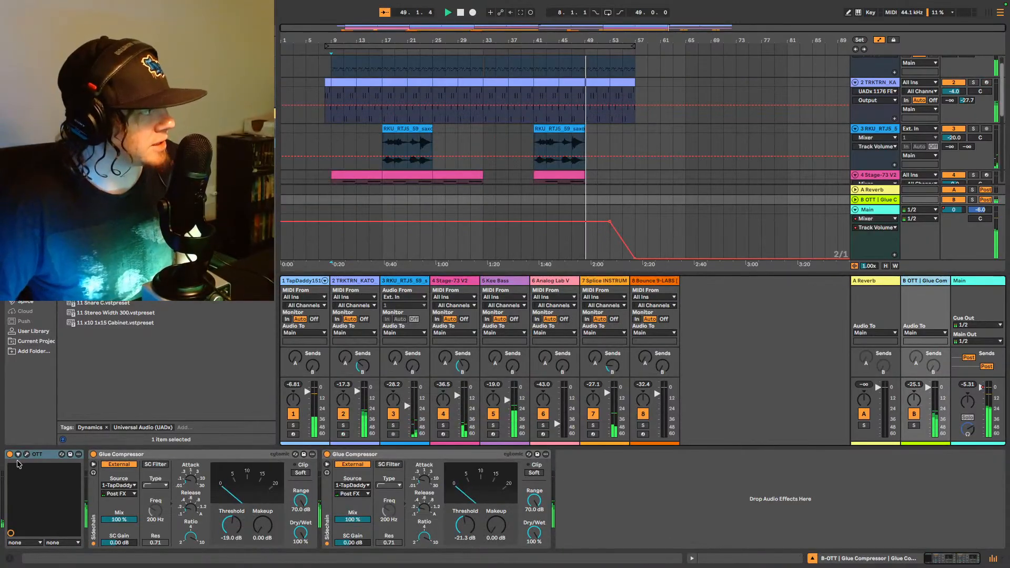
pyautogui.click(40, 457)
pyautogui.click(163, 453)
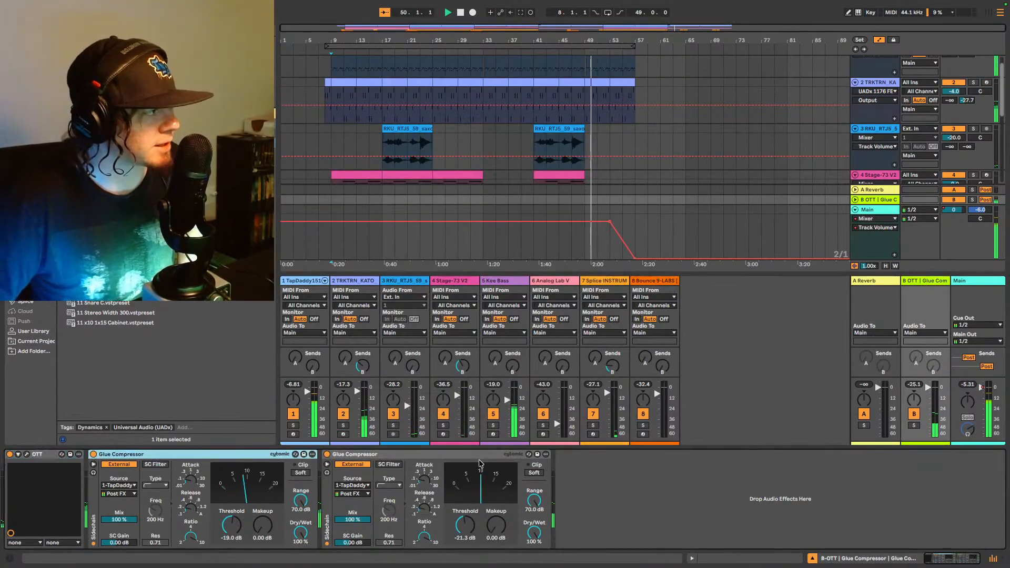
pyautogui.press('Right')
pyautogui.click(185, 455)
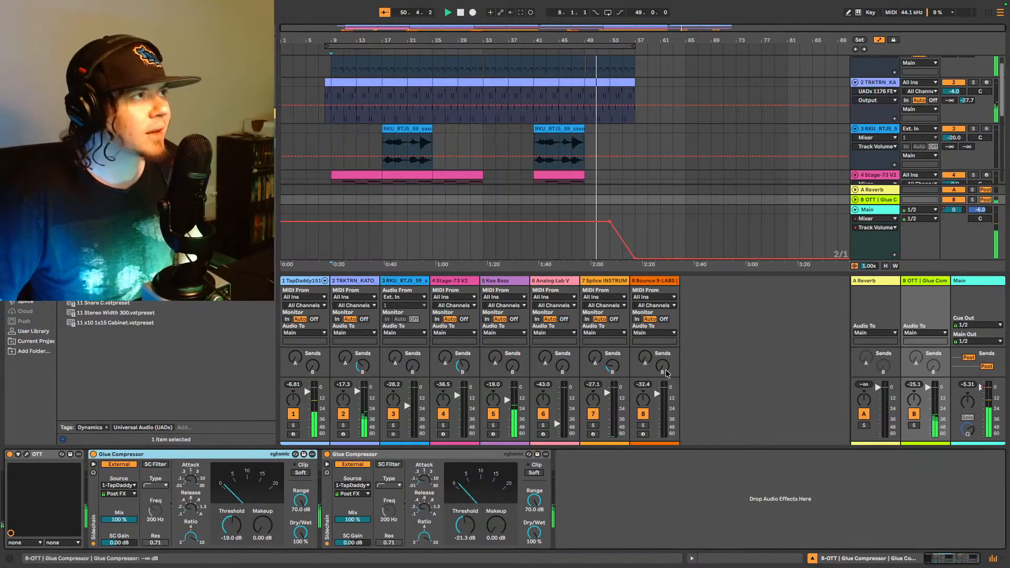
# Step: Solo the electric piano track, play it from bar 9 and move the 1176 window up over the LA-2A
pyautogui.scroll(2, 801, 203)
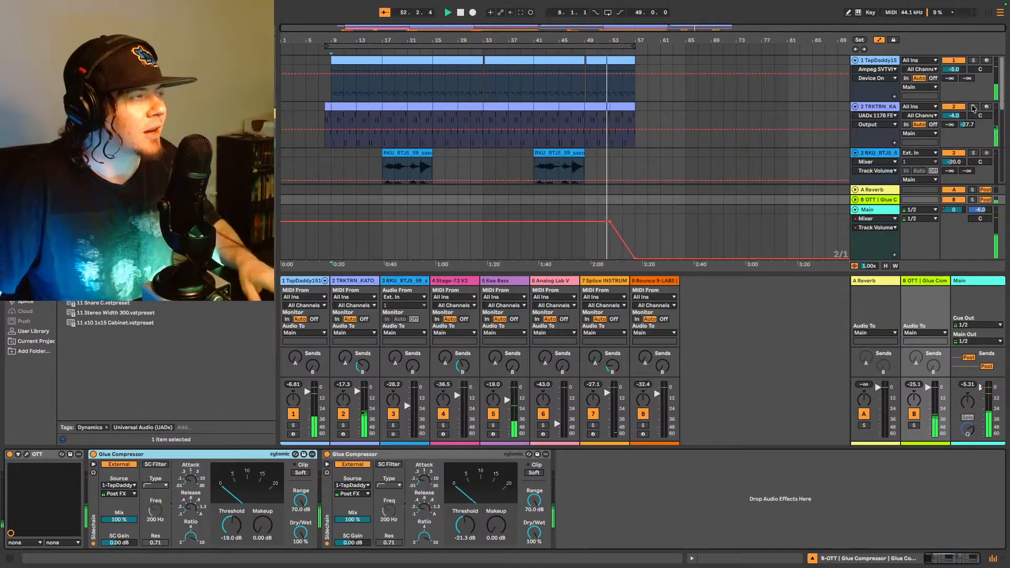
pyautogui.click(333, 118)
pyautogui.press('space')
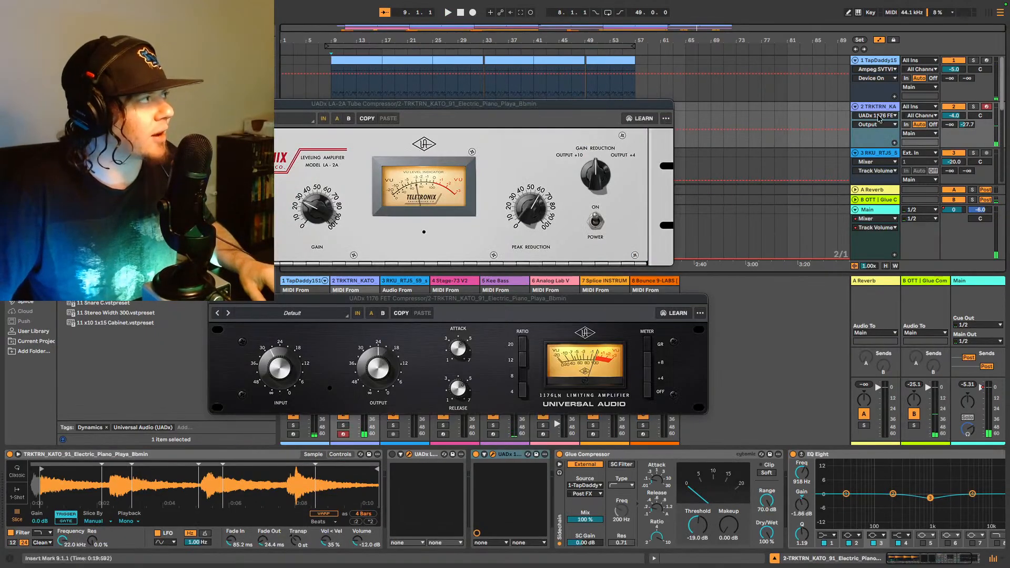
pyautogui.click(973, 107)
pyautogui.press('space')
pyautogui.scroll(-1, 900, 114)
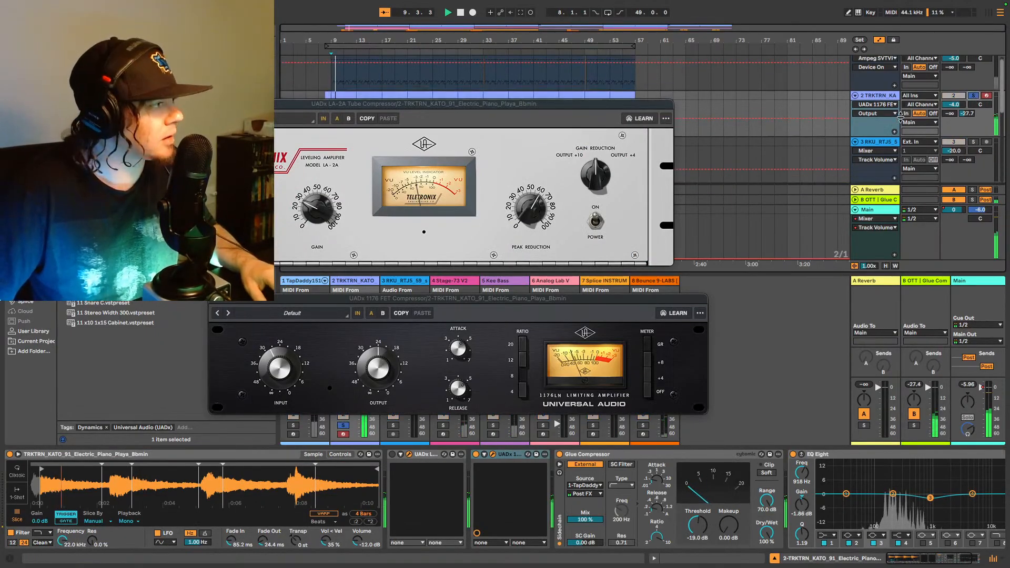
pyautogui.moveTo(519, 300); pyautogui.dragTo(671, 61)
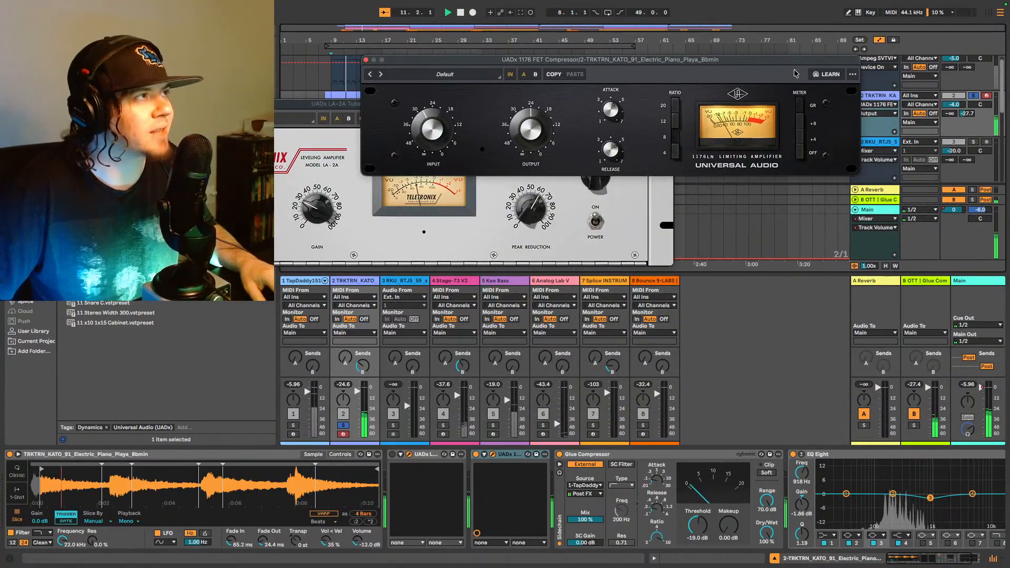
pyautogui.moveTo(795, 73); pyautogui.dragTo(622, 70)
# Step: Solo the Stage-73 V2 track, listen to it and inspect its UADx LA-2A window before closing it
pyautogui.scroll(-2, 878, 148)
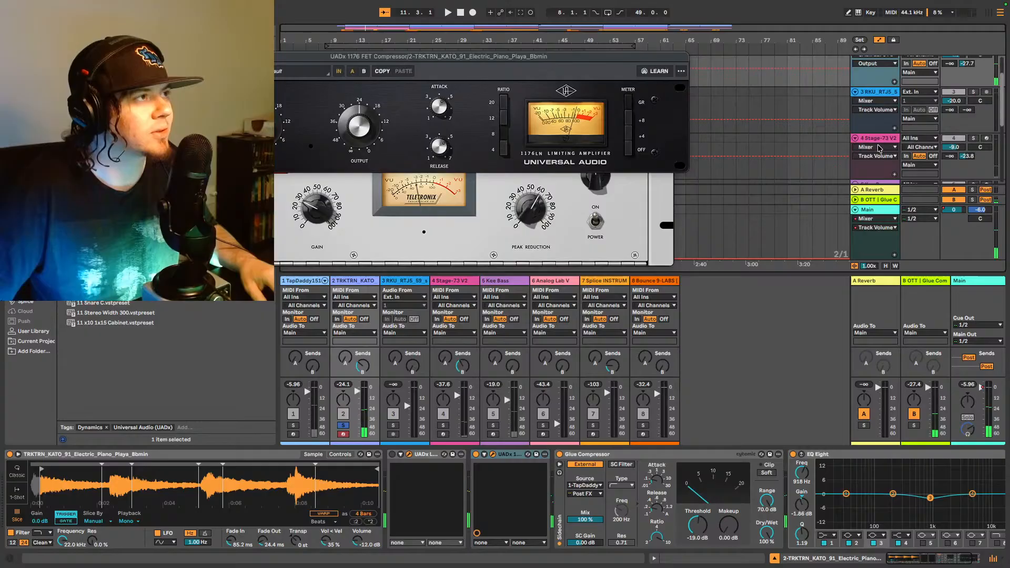
pyautogui.click(973, 137)
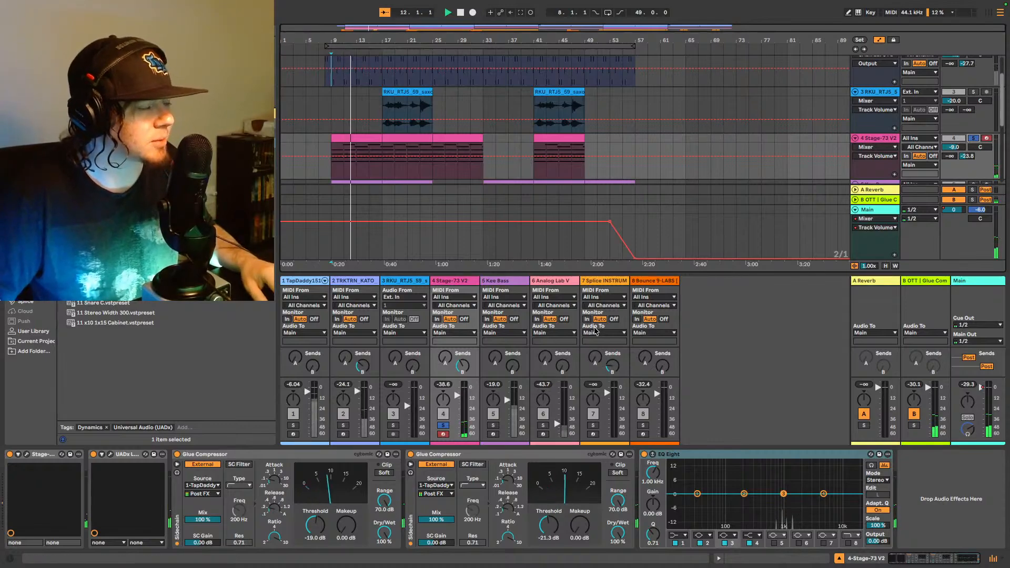
pyautogui.click(110, 454)
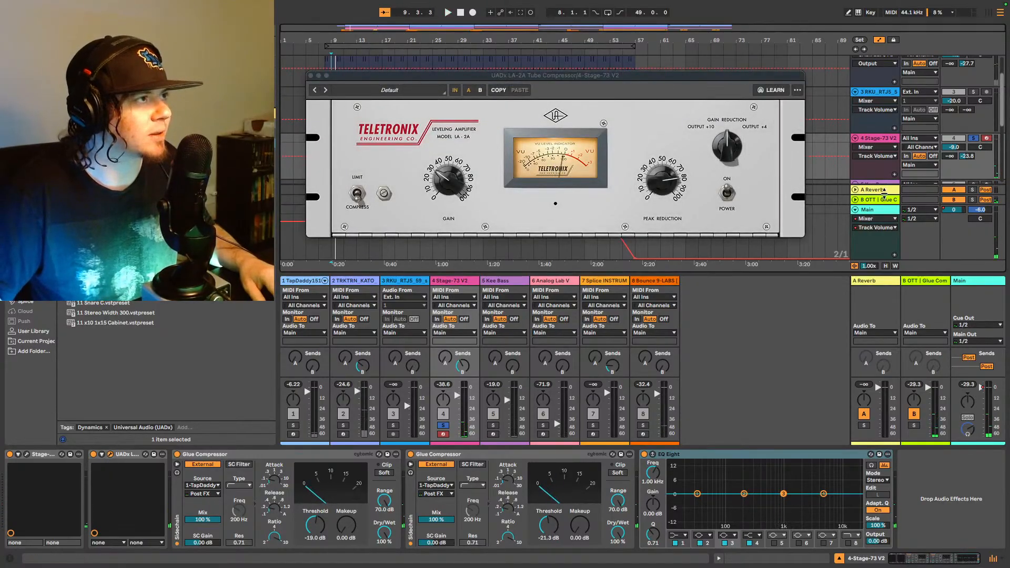
pyautogui.click(311, 76)
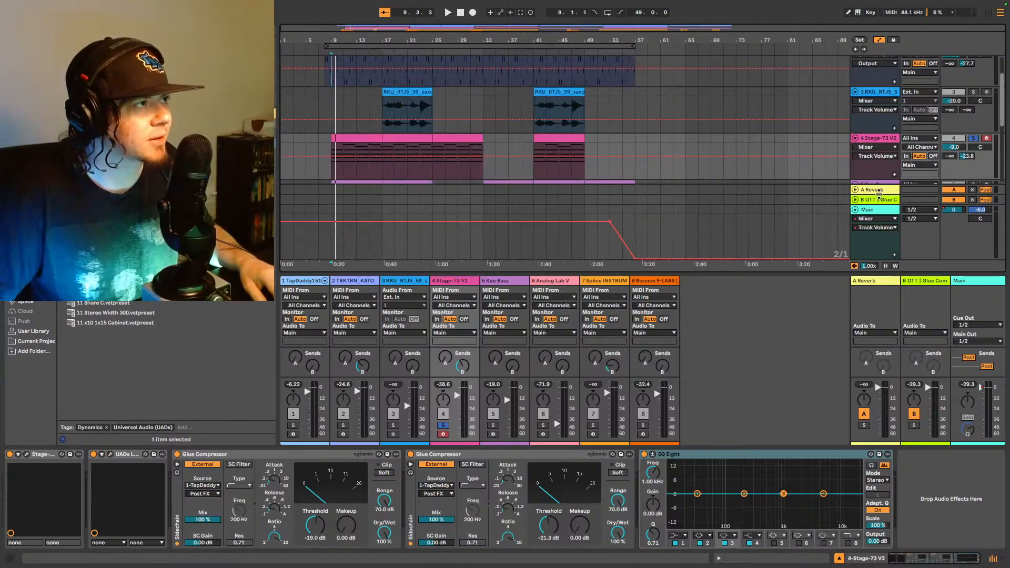
# Step: Show return track B's OTT and Glue Compressor chain again and unsolo the Stage-73 V2 track
pyautogui.click(881, 201)
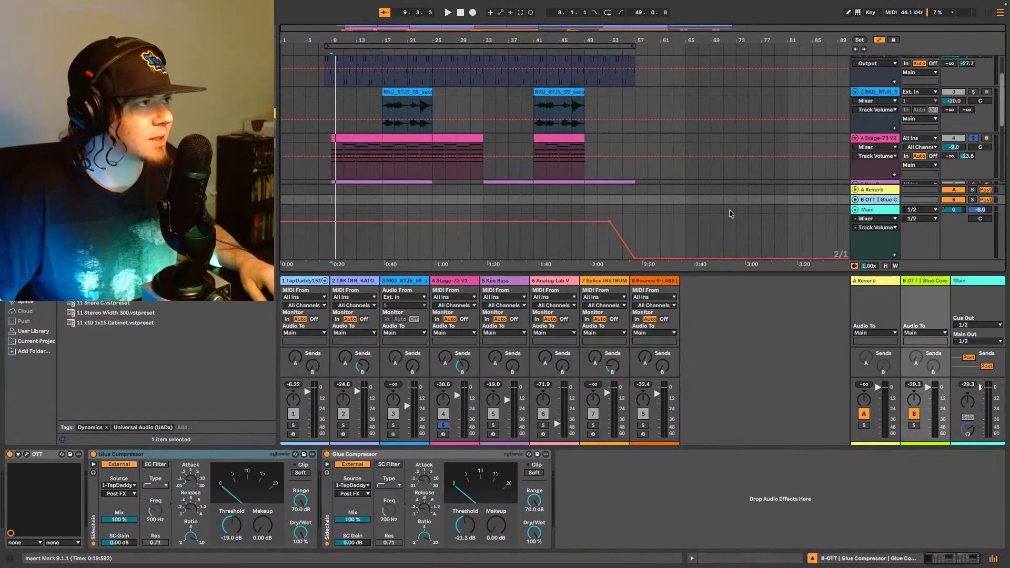
pyautogui.scroll(-1, 855, 91)
pyautogui.click(973, 135)
# Step: Solo the Splice INSTRUMENT track and play it from bar 17
pyautogui.scroll(-2, 768, 152)
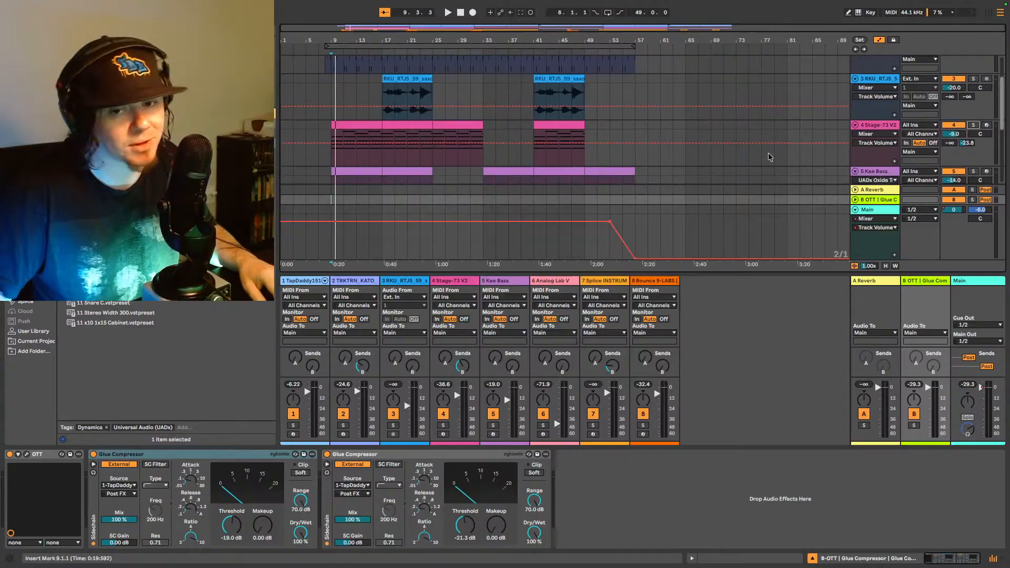
pyautogui.scroll(-4, 788, 143)
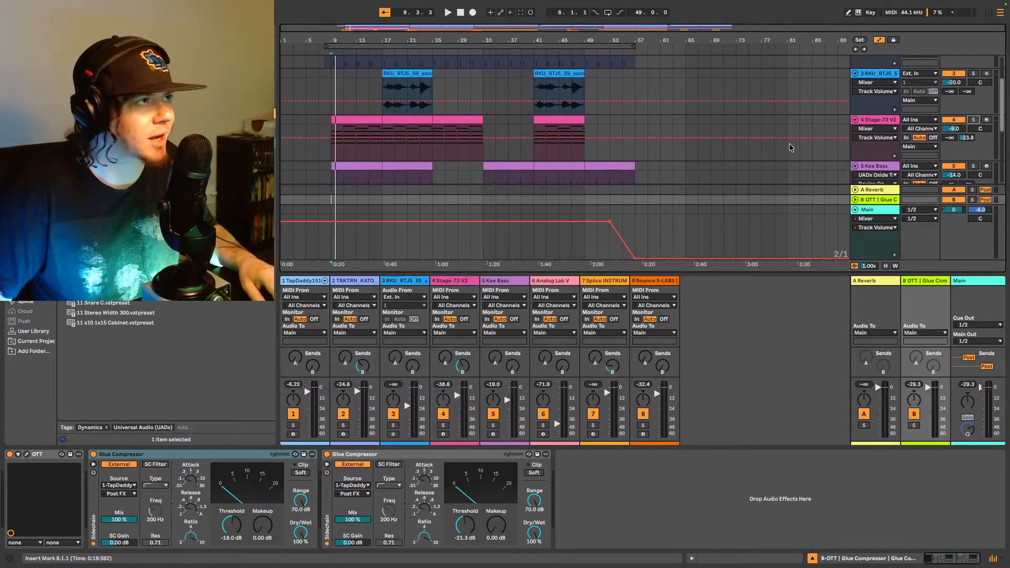
pyautogui.scroll(-2, 811, 155)
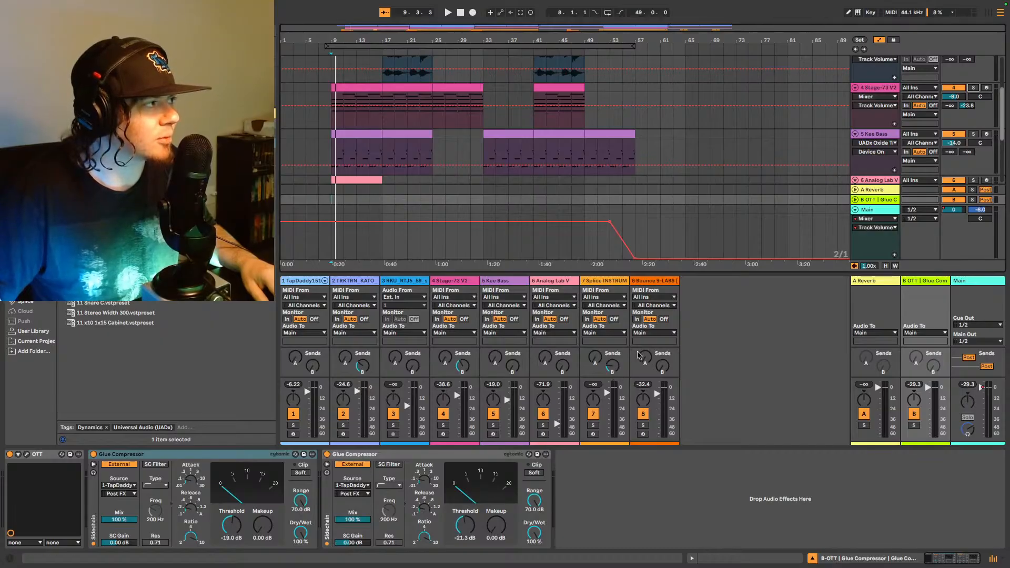
pyautogui.scroll(-15, 683, 188)
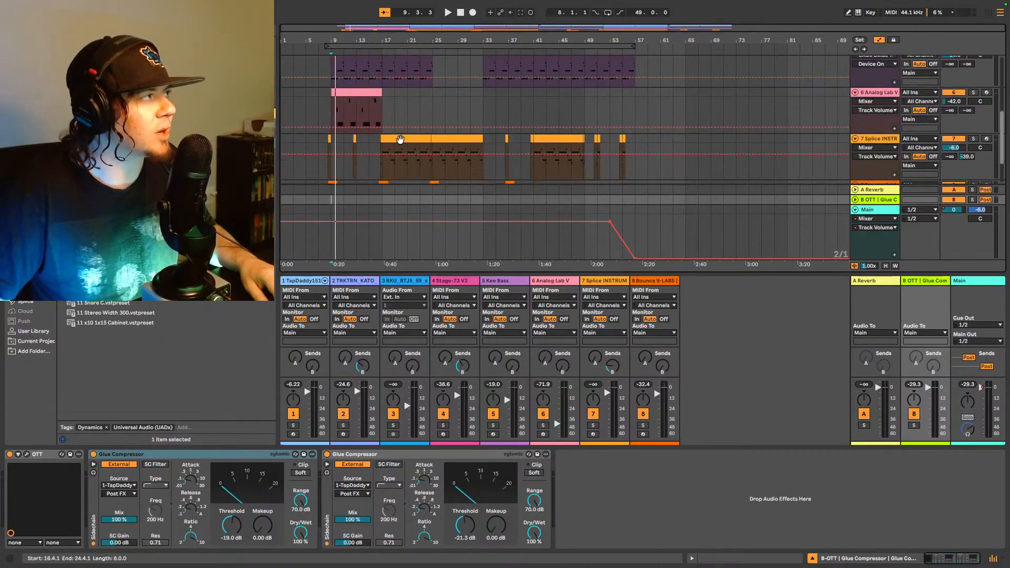
pyautogui.click(399, 139)
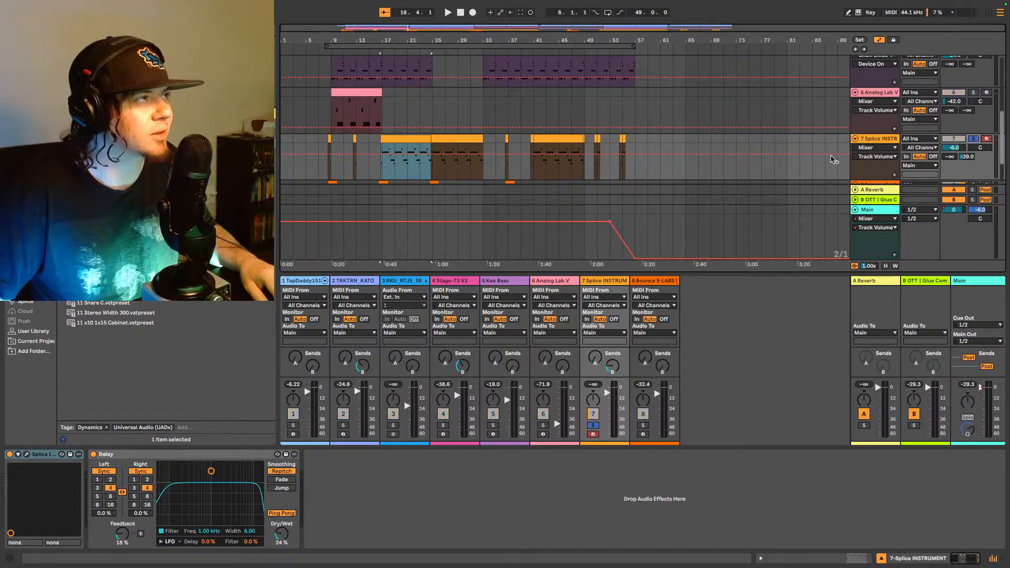
pyautogui.click(381, 174)
pyautogui.press('space')
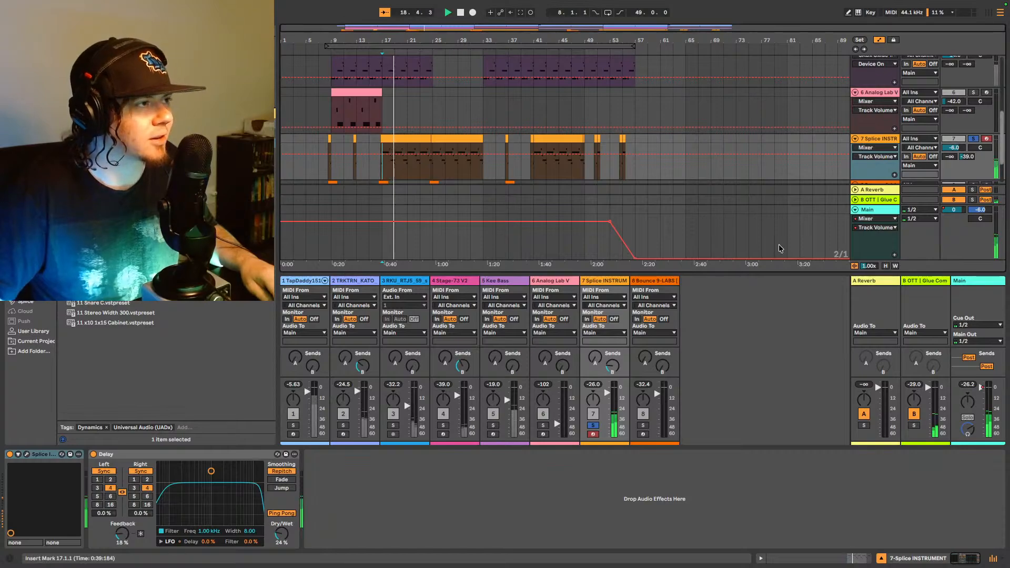
# Step: Unsolo the Splice INSTRUMENT track, keep the full mix playing from bar 17 and show return track B's devices
pyautogui.click(930, 281)
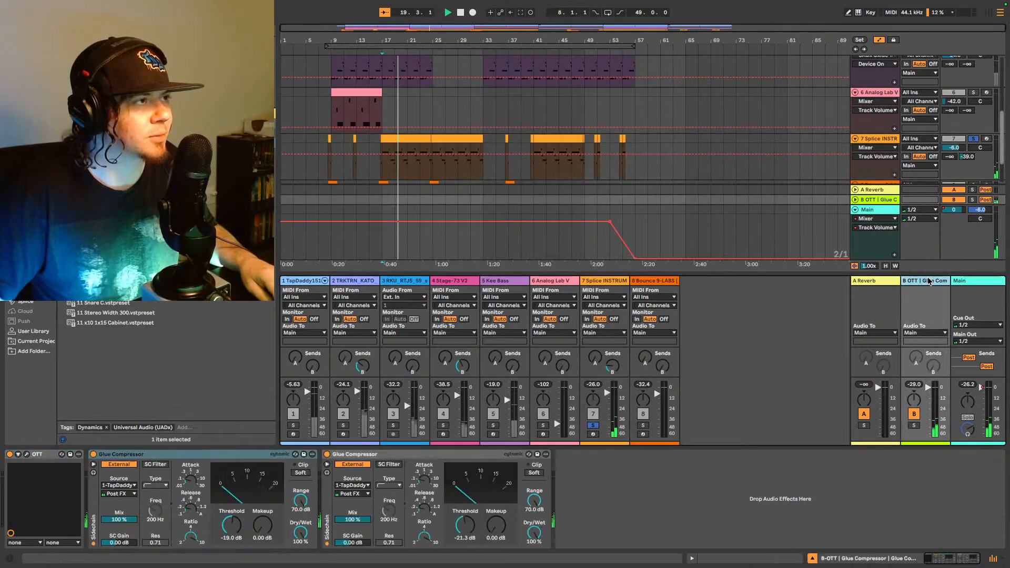
pyautogui.click(974, 139)
pyautogui.click(382, 169)
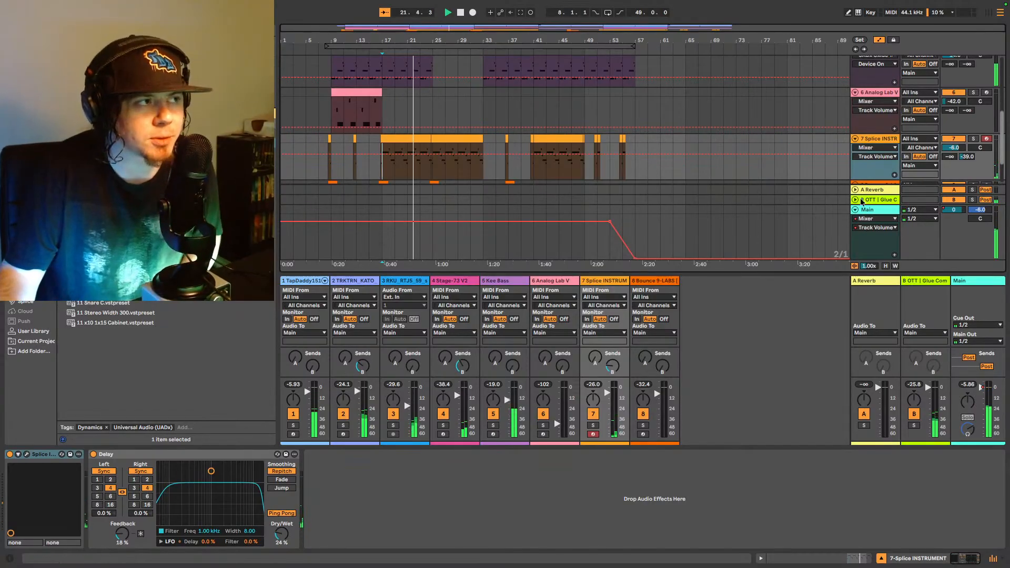
pyautogui.click(917, 280)
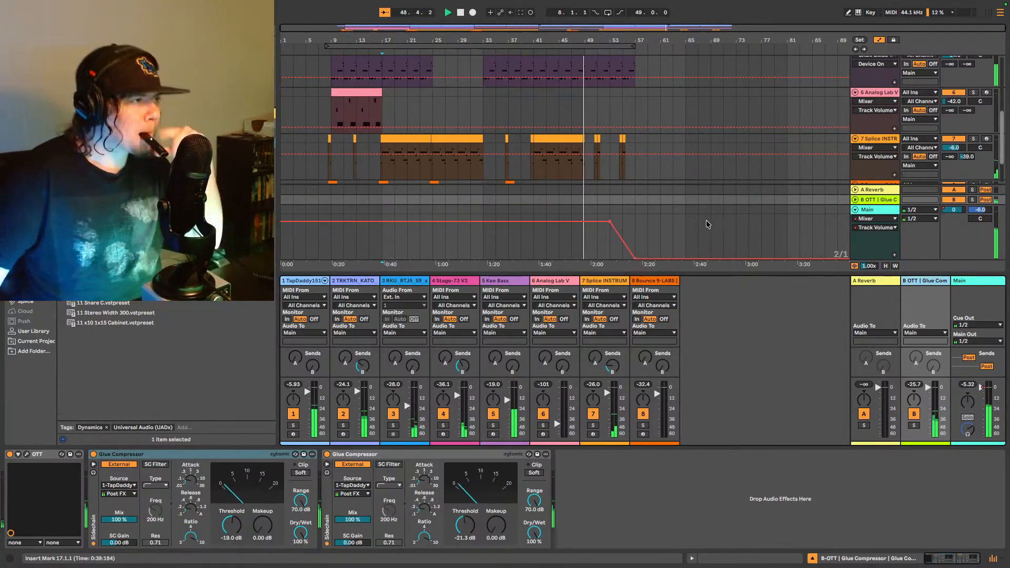
# Step: Look over the arrangement's tracks while the full mix plays, and stop the playback near bar 53
pyautogui.scroll(-5, 707, 200)
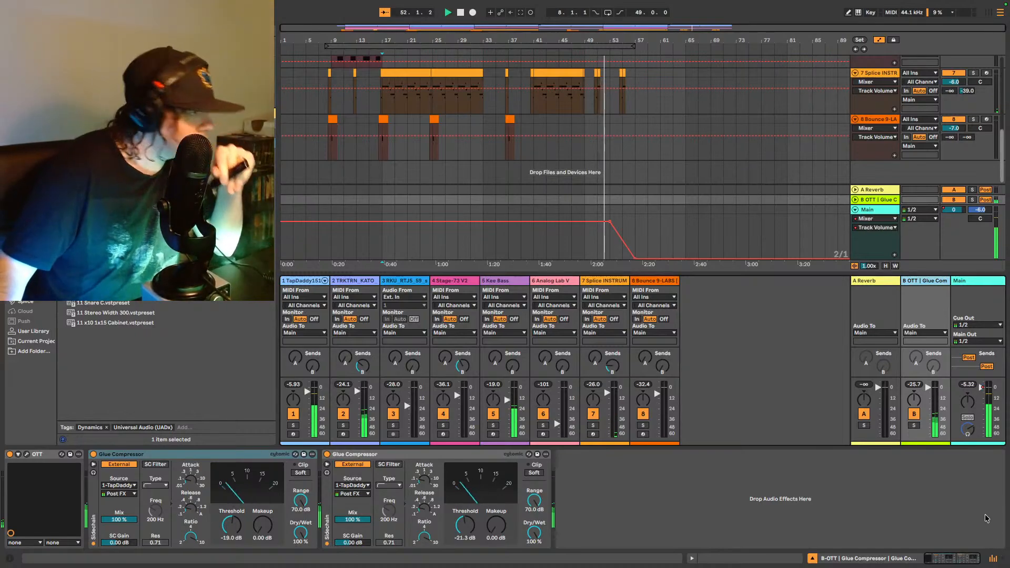
pyautogui.scroll(3, 887, 165)
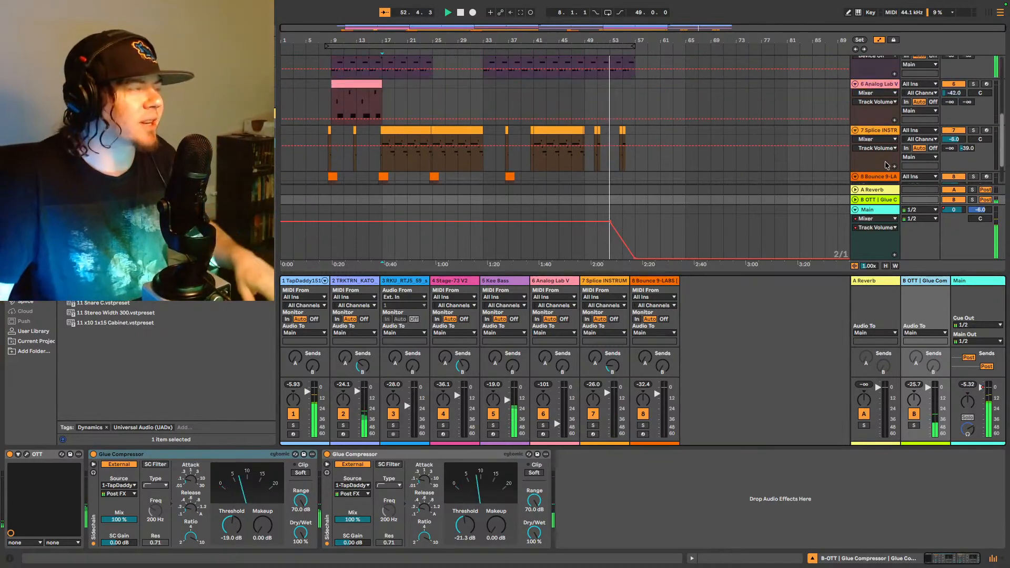
pyautogui.press('space')
pyautogui.scroll(5, 774, 110)
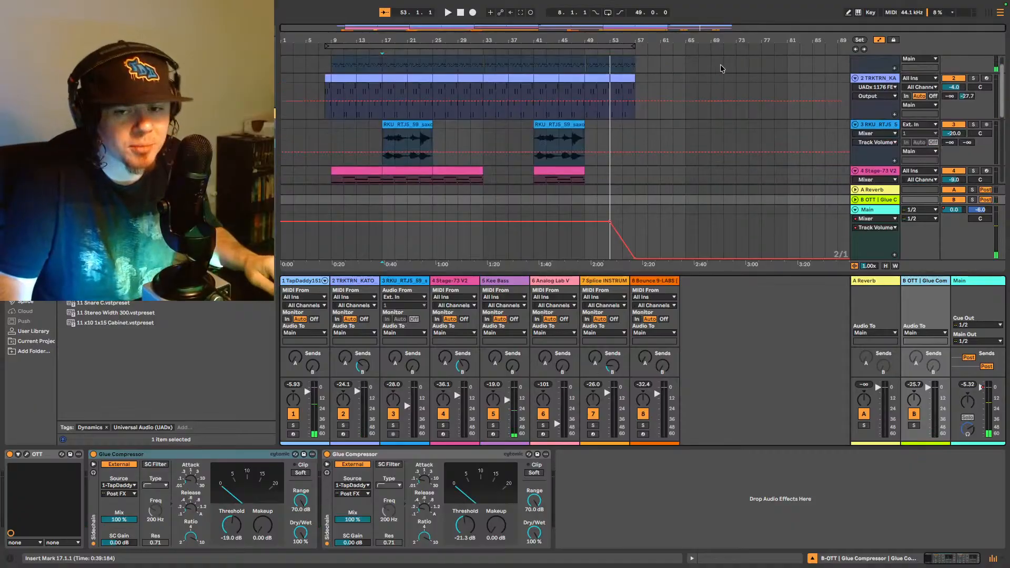
pyautogui.scroll(2, 718, 79)
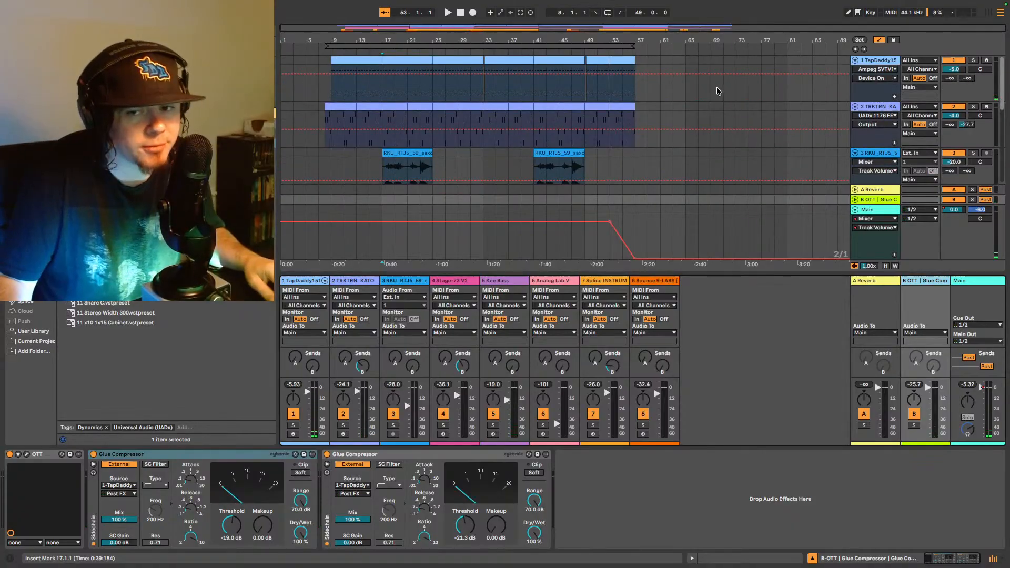
# Step: Open the TapDaddy151 drum track's first clip in the note editor and move the UADx 1176 window clear of it
pyautogui.click(361, 62)
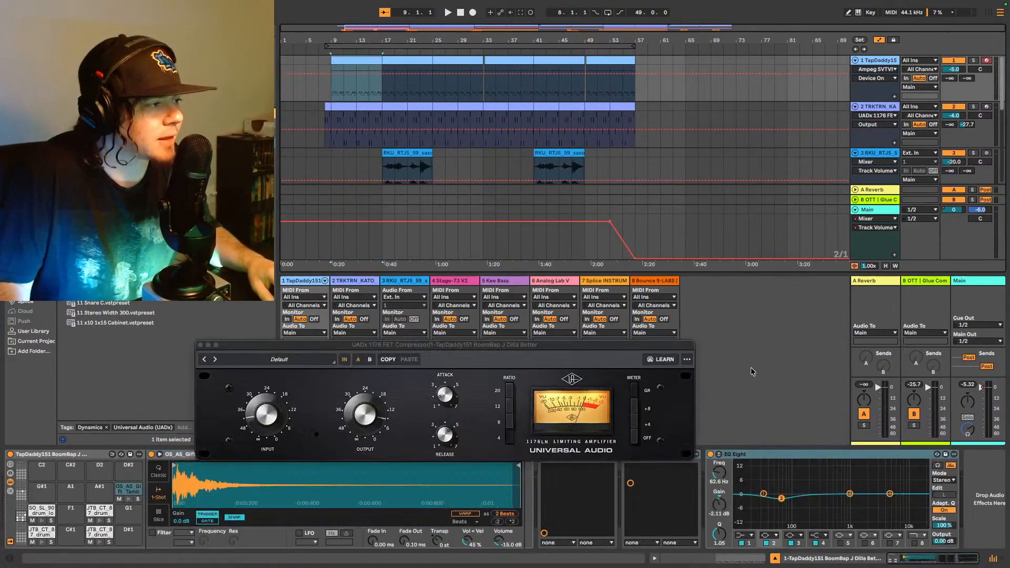
pyautogui.click(758, 561)
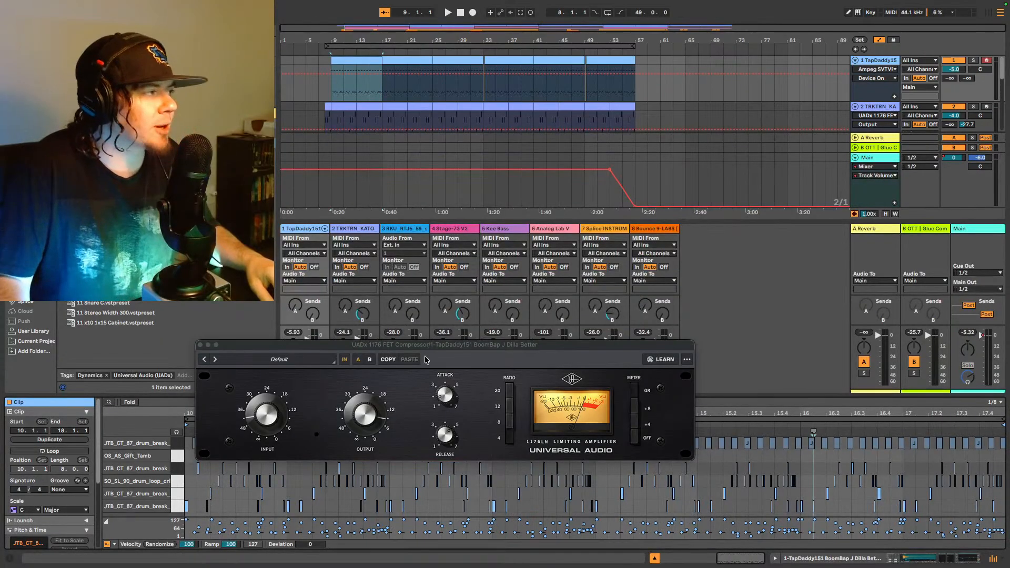
pyautogui.moveTo(426, 345); pyautogui.dragTo(583, 227)
# Step: Play the beat from bar 9 while examining the drum clip's notes up close, and close the UADx 1176 window
pyautogui.moveTo(705, 565); pyautogui.dragTo(719, 560)
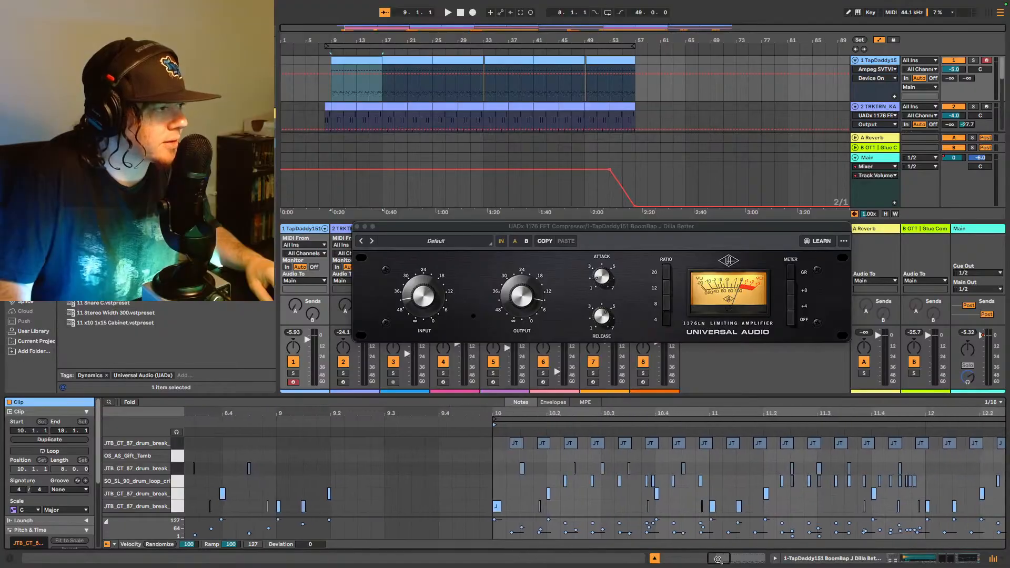
pyautogui.moveTo(534, 484); pyautogui.dragTo(964, 483)
pyautogui.press('space')
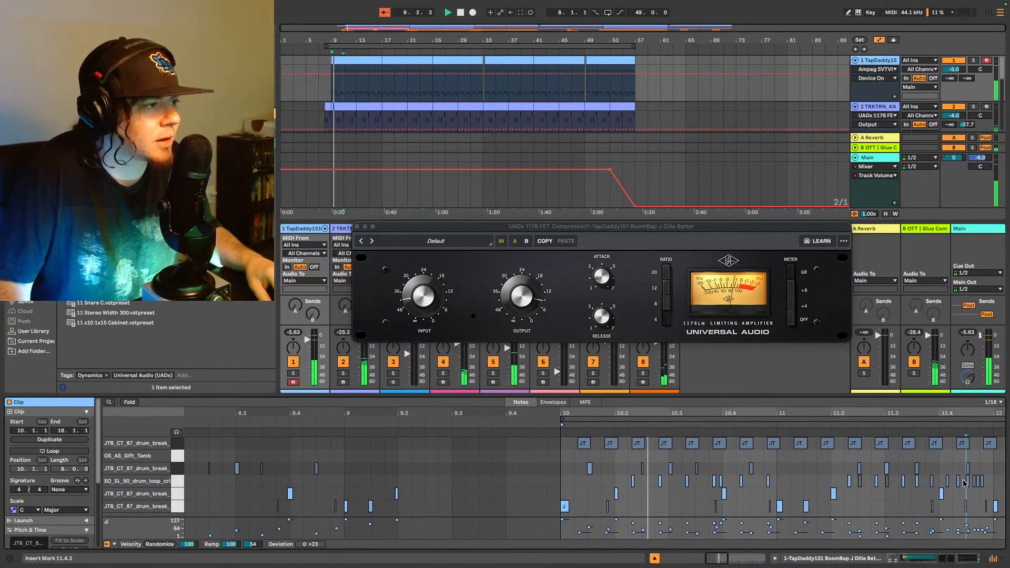
pyautogui.moveTo(613, 480); pyautogui.dragTo(981, 482)
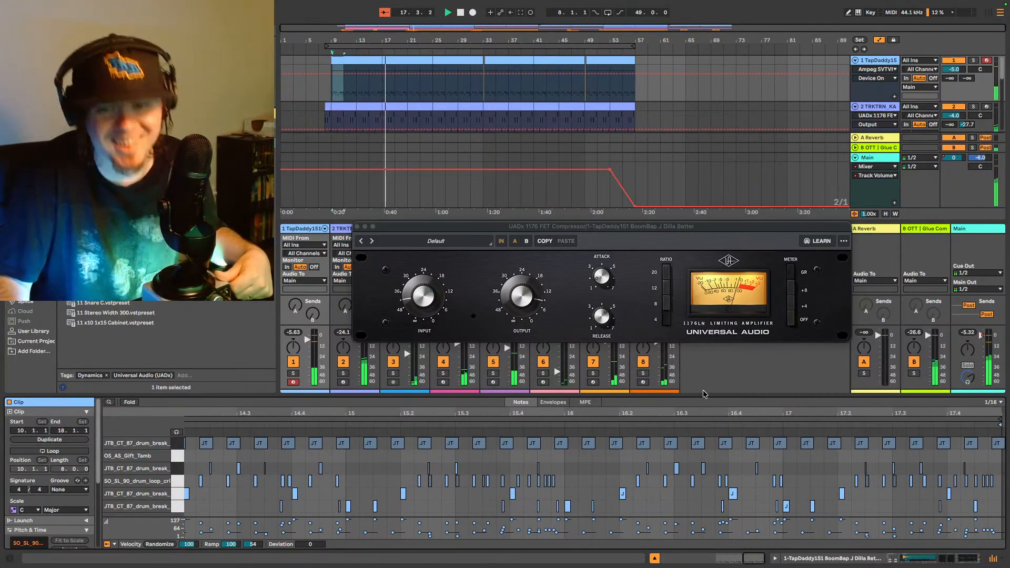
pyautogui.click(358, 227)
# Step: Hide the mixer to view more tracks while the beat plays, show it again and stop the playback
pyautogui.scroll(-2, 640, 90)
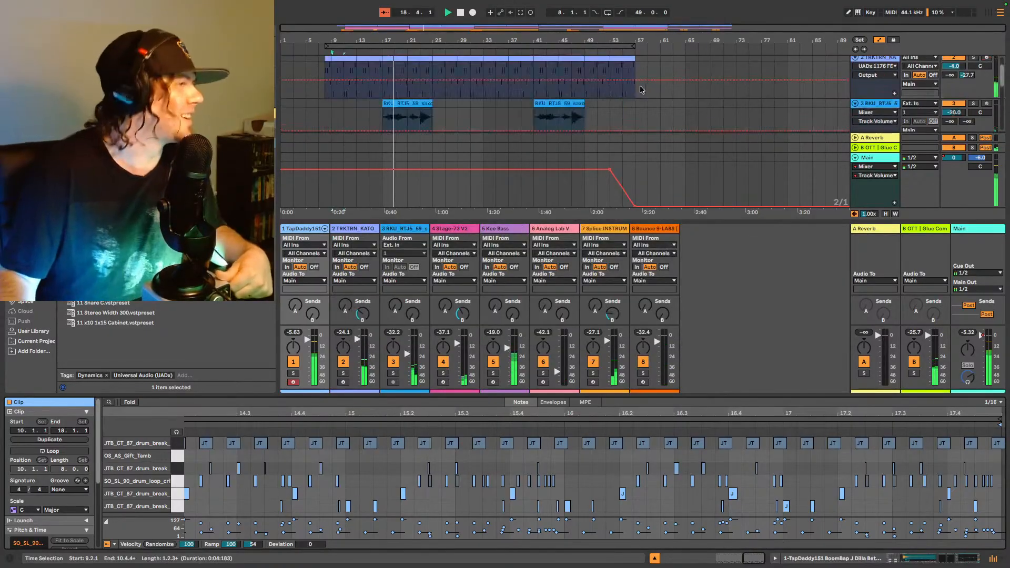
pyautogui.click(993, 559)
pyautogui.scroll(-3, 483, 208)
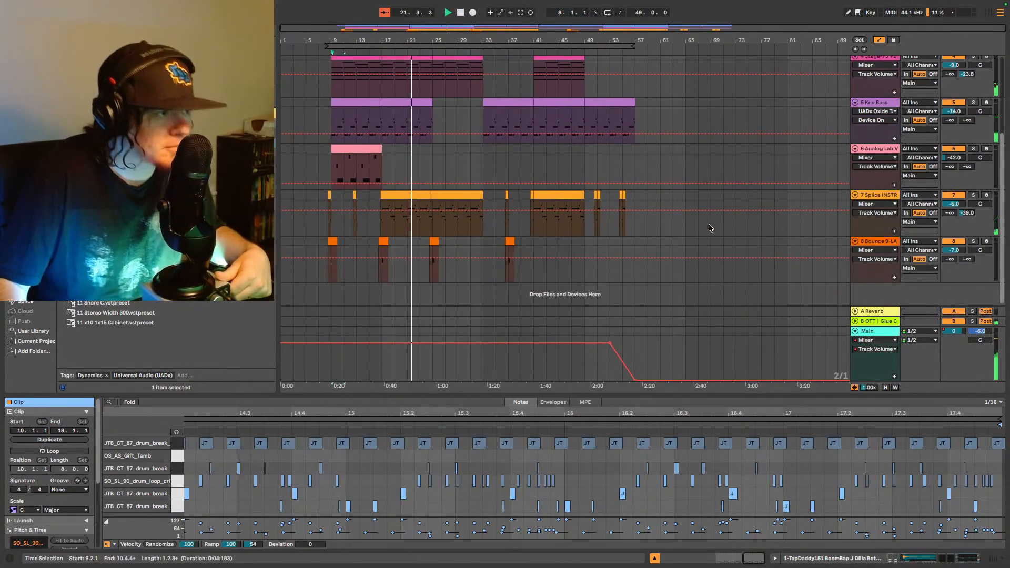
pyautogui.click(994, 559)
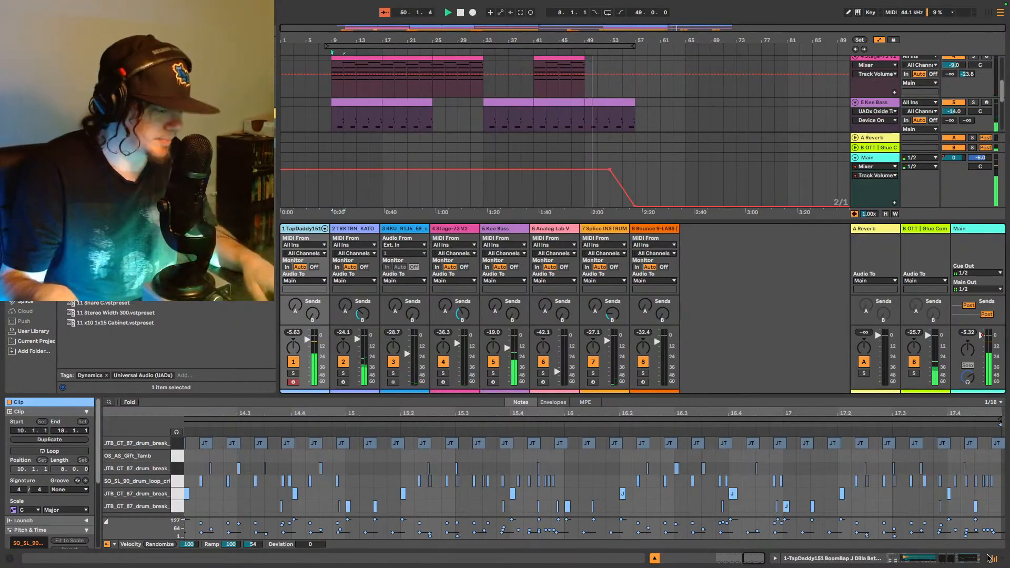
pyautogui.press('space')
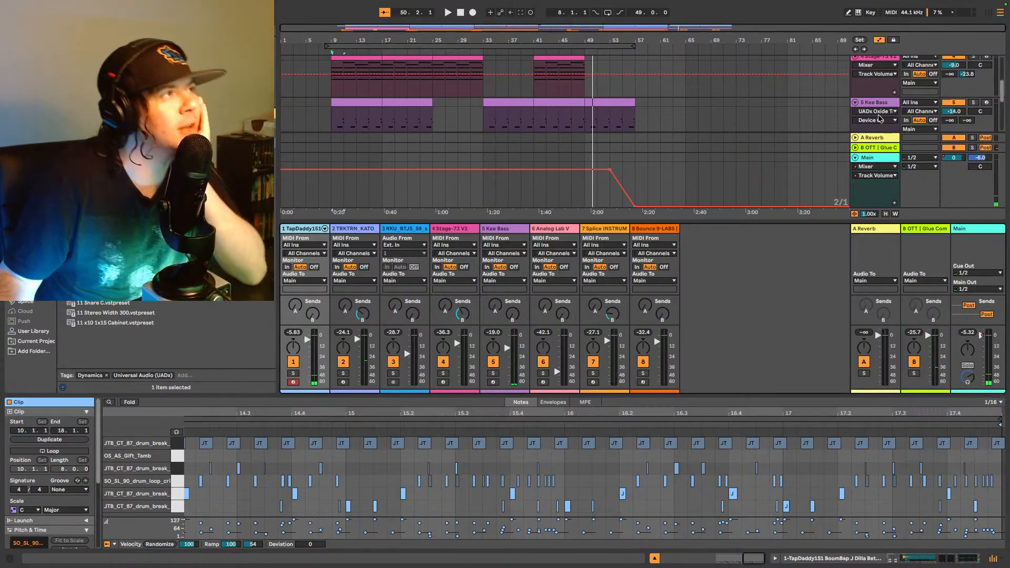
# Step: Return to the song start, place the insert marker at bar 7 on the Kee Bass track and play briefly
pyautogui.click(856, 51)
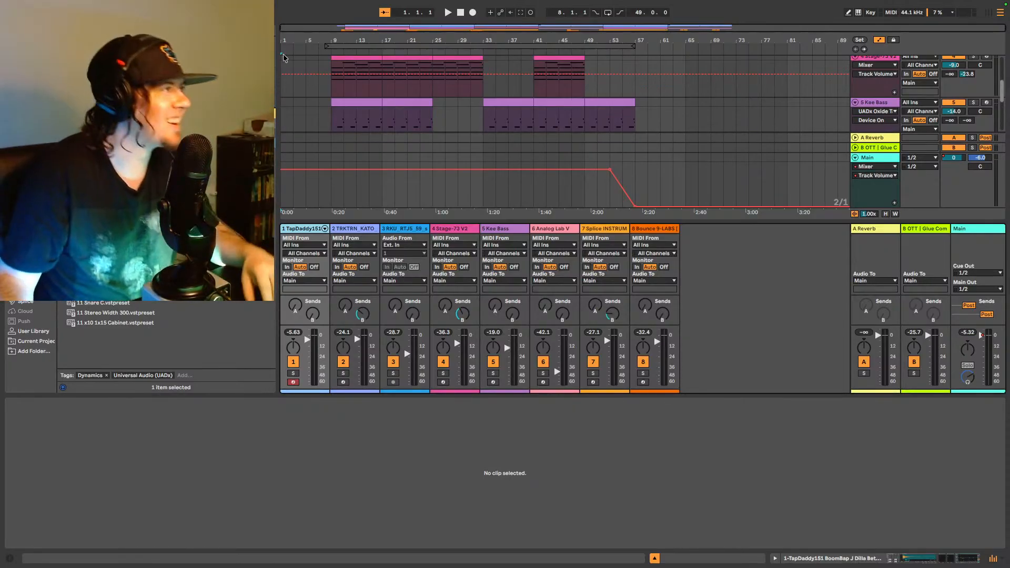
pyautogui.click(318, 116)
pyautogui.scroll(-5, 447, 90)
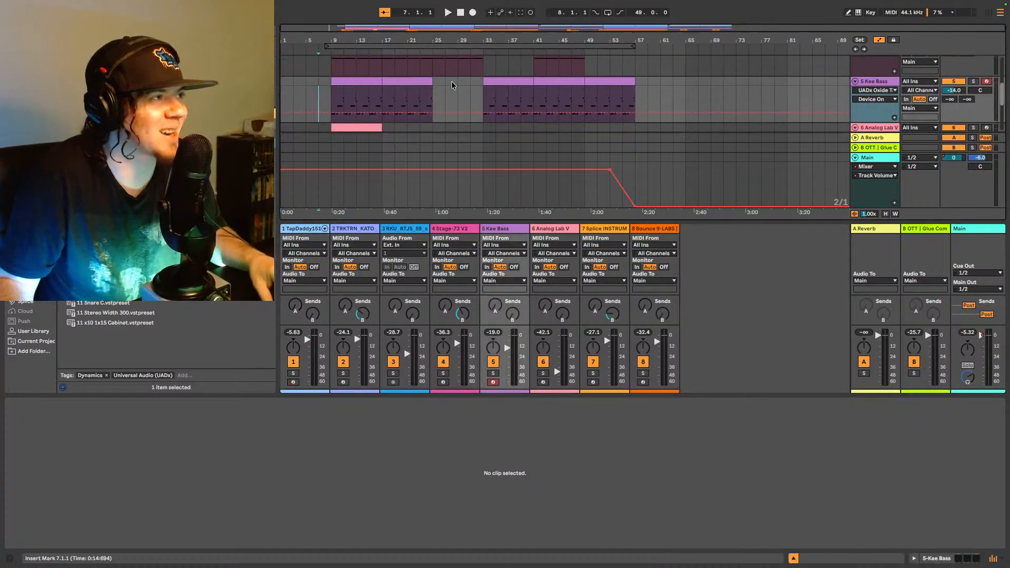
pyautogui.press('space')
pyautogui.scroll(3, 348, 98)
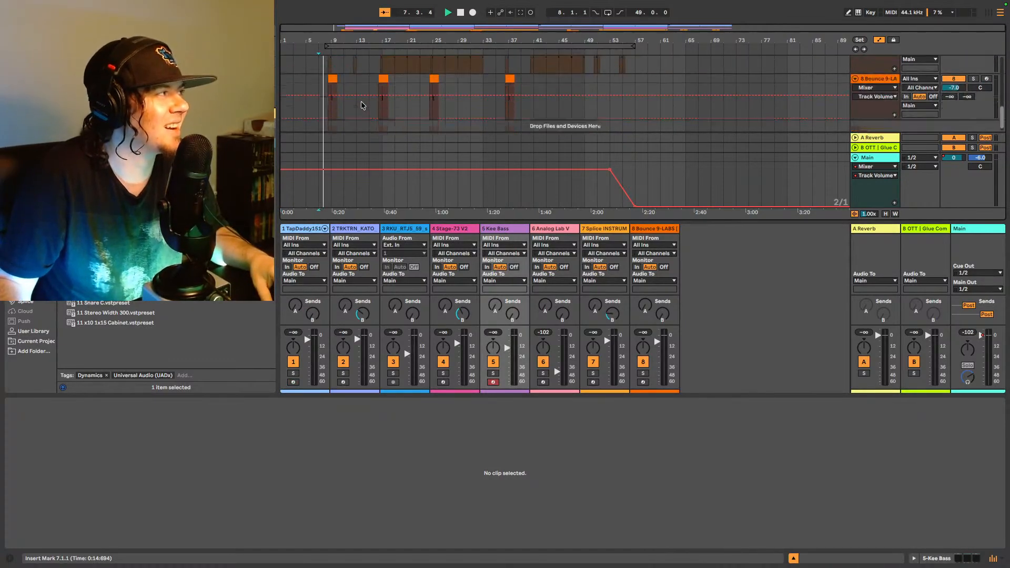
pyautogui.scroll(-3, 322, 84)
pyautogui.scroll(-1, 323, 85)
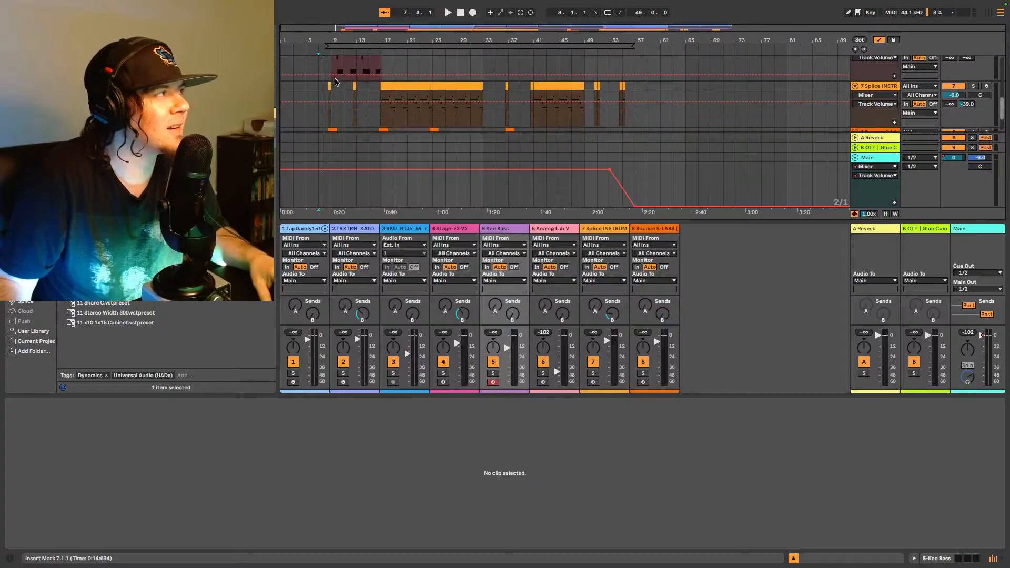
# Step: Play the mix from the start of the Analog Lab V clip at bar 9 and show that track's devices
pyautogui.scroll(3, 337, 86)
pyautogui.click(337, 91)
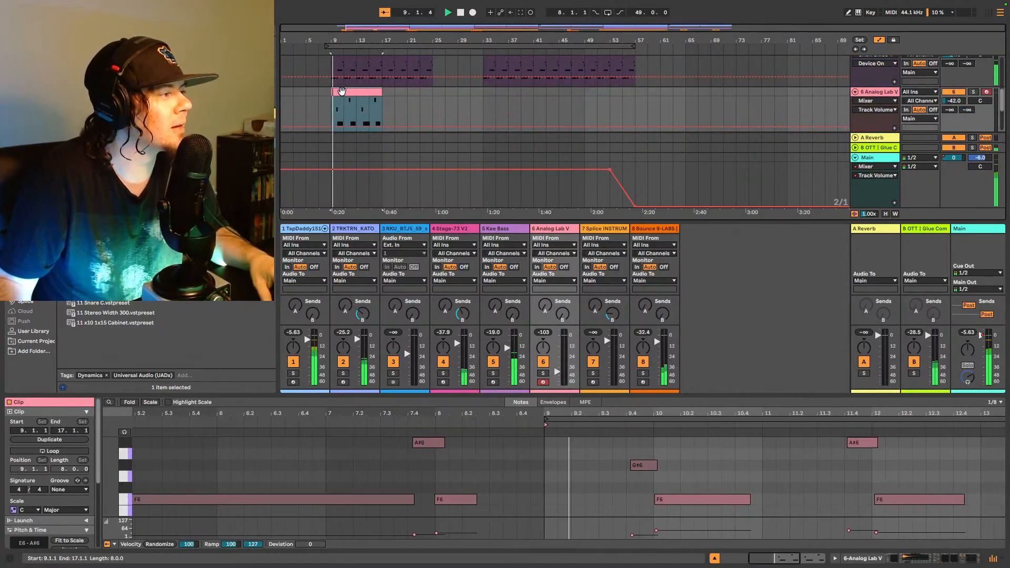
pyautogui.click(915, 558)
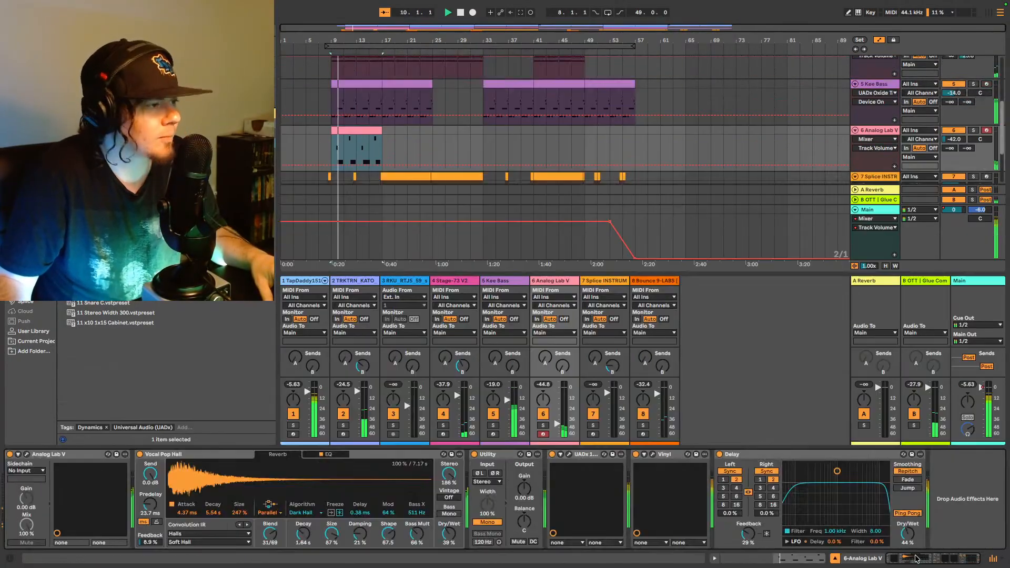
# Step: Set the Kee Bass track's volume to -13 dB and the Stage-73 V2 track's volume to -8 dB
pyautogui.scroll(2, 662, 150)
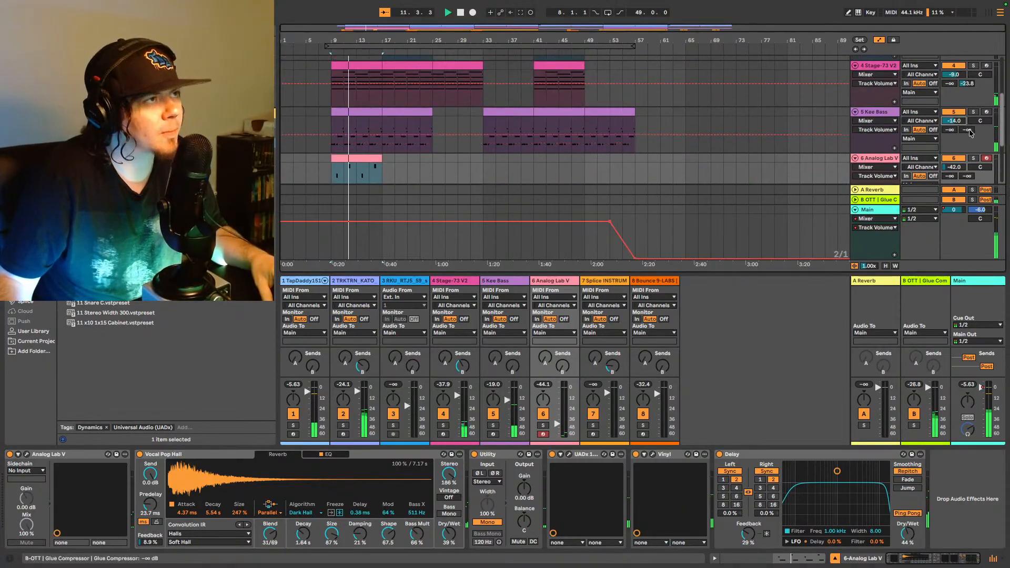
pyautogui.press('Up')
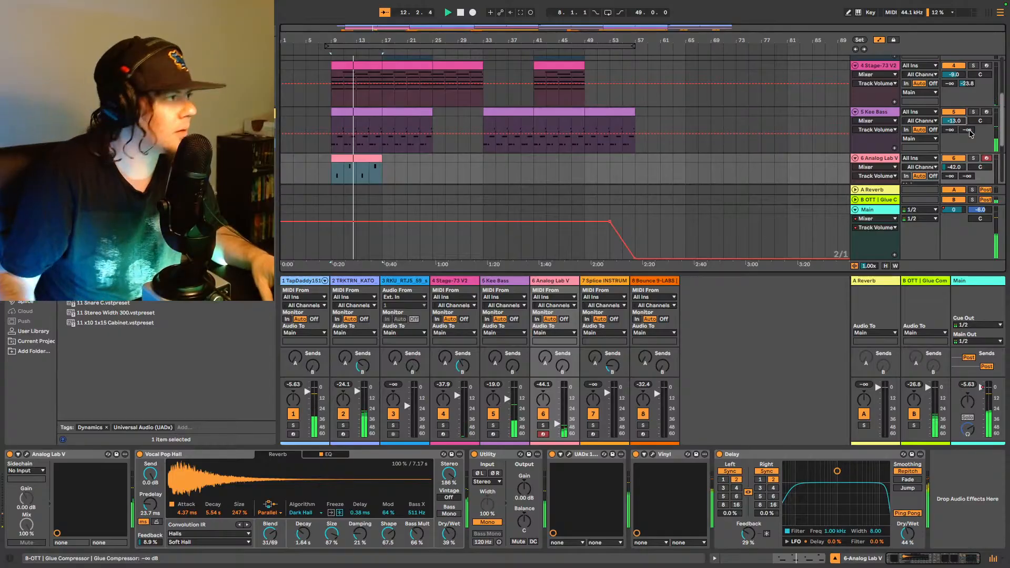
pyautogui.scroll(4, 773, 100)
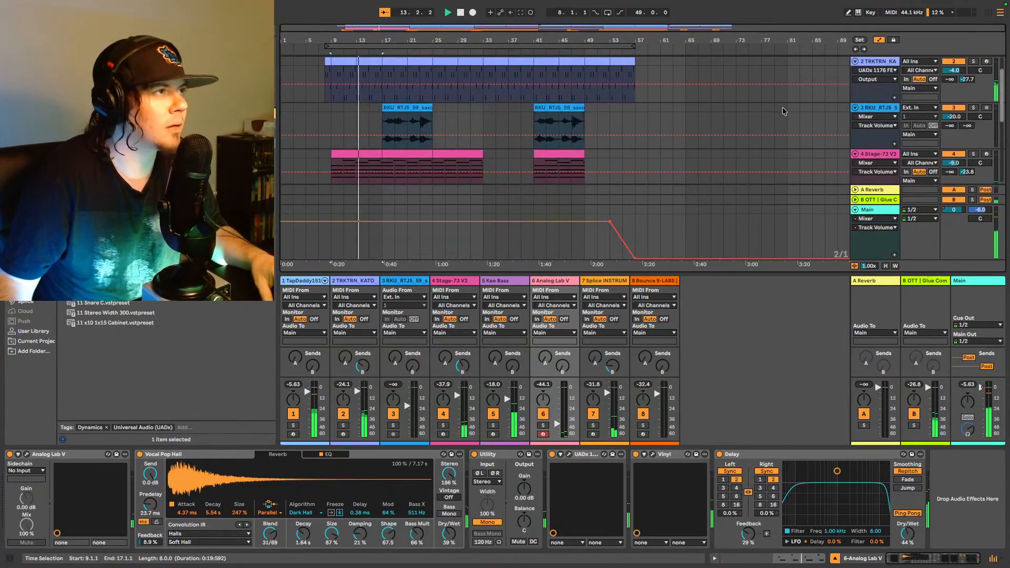
pyautogui.scroll(-1, 782, 111)
pyautogui.press('Up')
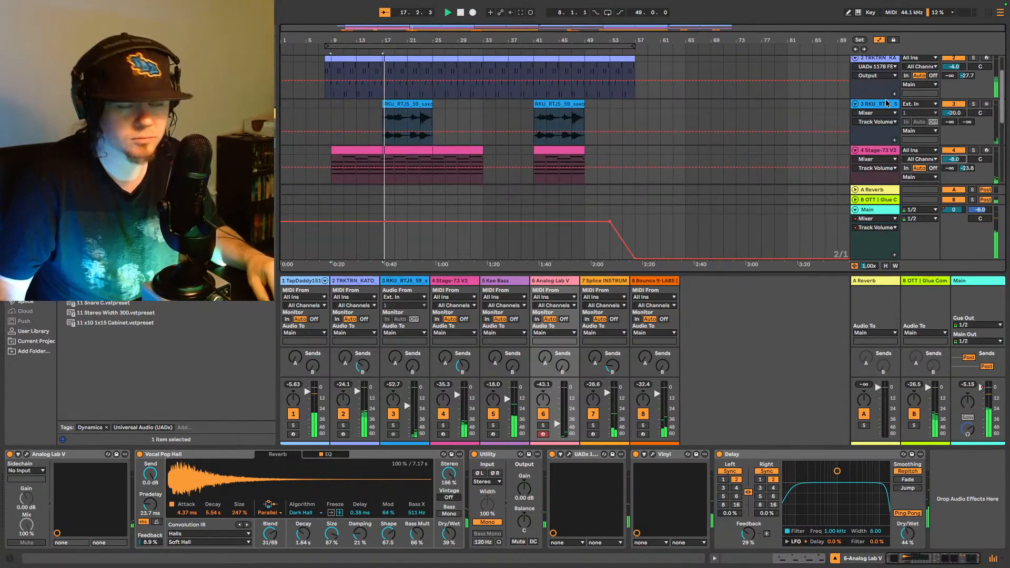
# Step: Show the TRKTRN_KATO electric piano track's devices and close its UADx 1176 and LA-2A windows
pyautogui.scroll(2, 884, 103)
pyautogui.click(879, 76)
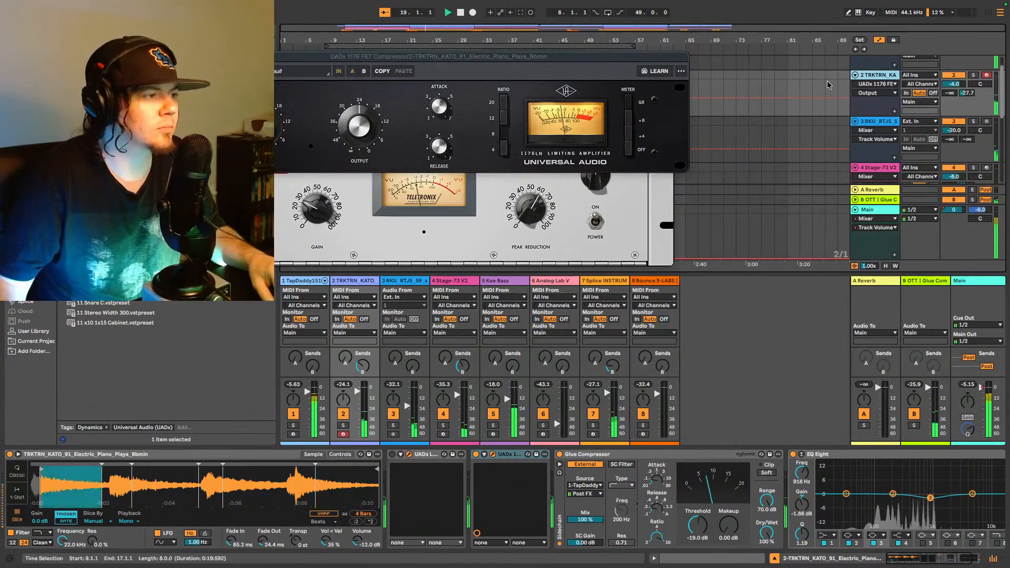
pyautogui.click(194, 56)
pyautogui.click(182, 103)
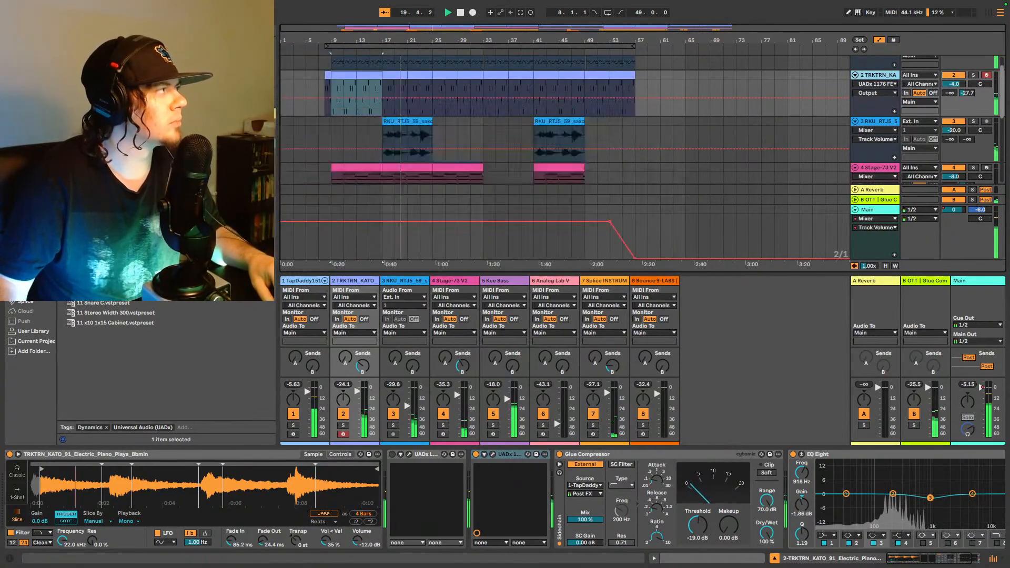
# Step: Set the RKU_RTJS audio track's volume to -19 dB and the Splice INSTRUMENT track's volume to -5 dB
pyautogui.scroll(-7, 575, 101)
pyautogui.scroll(4, 842, 105)
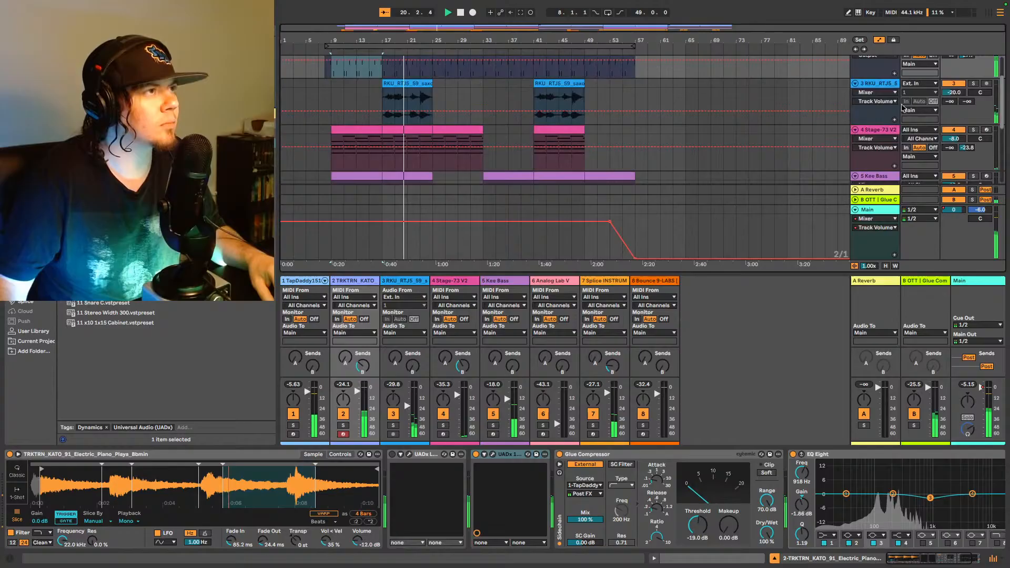
pyautogui.click(958, 93)
pyautogui.press('Up')
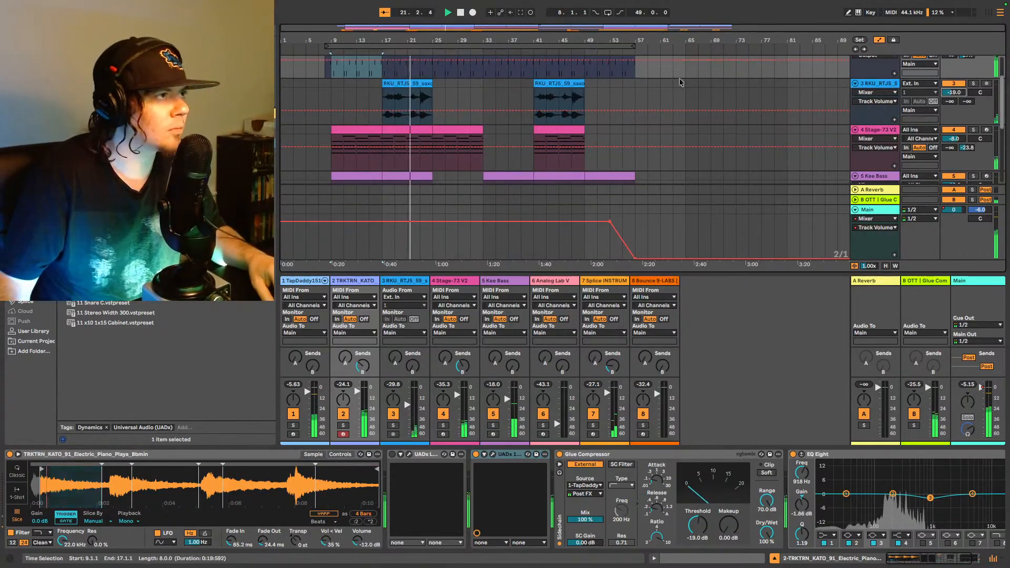
pyautogui.scroll(-5, 702, 108)
pyautogui.scroll(-1, 789, 106)
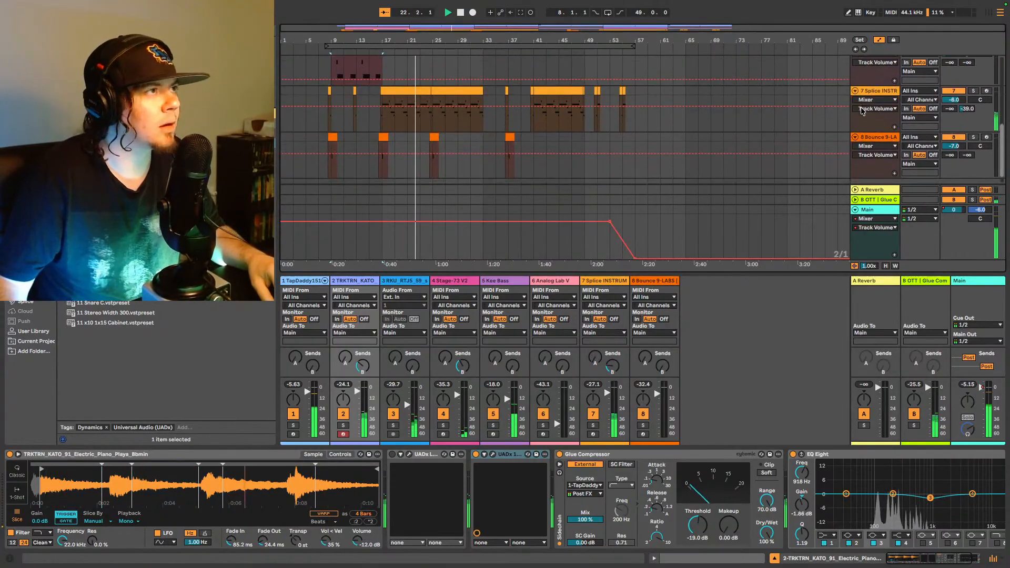
pyautogui.press('Up')
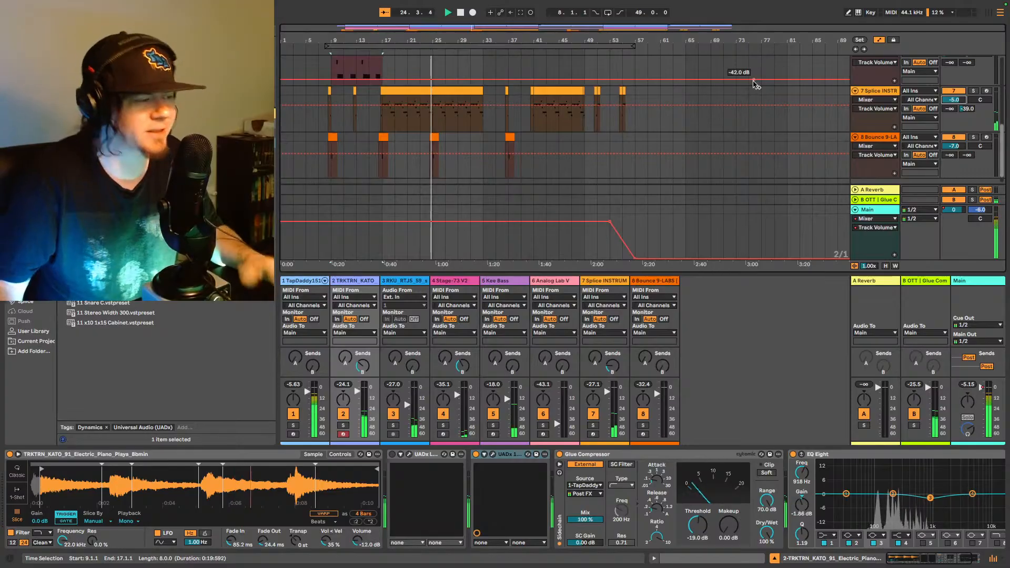
# Step: Show return track B's OTT and Glue Compressor chain and hide the mixer to enlarge the arrangement
pyautogui.moveTo(755, 85)
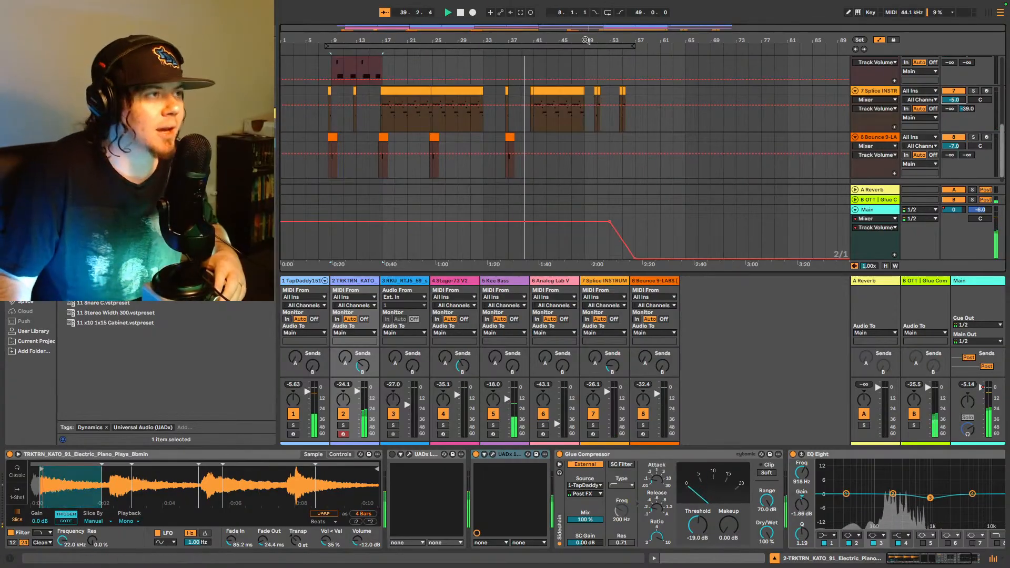
pyautogui.click(913, 288)
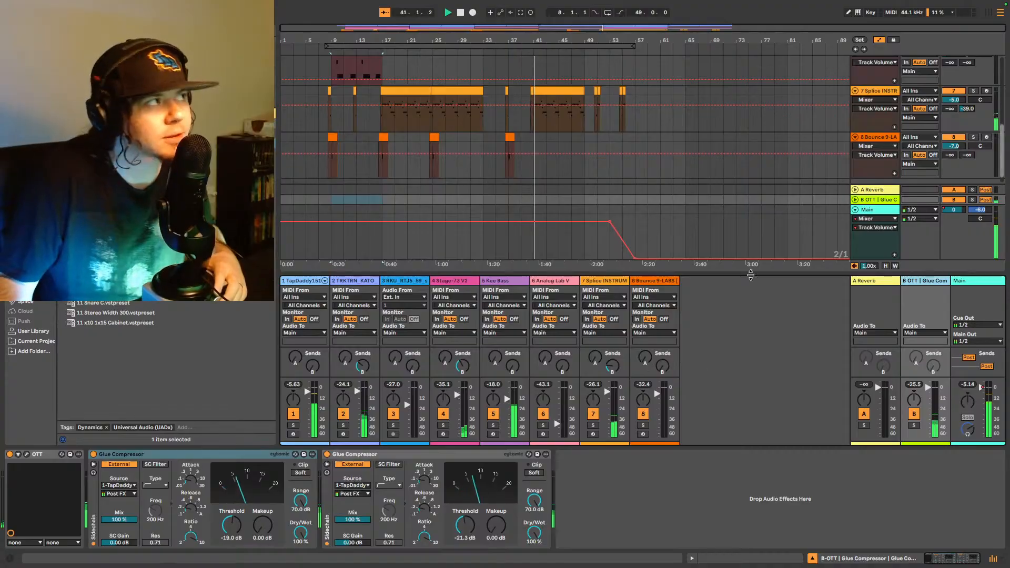
pyautogui.scroll(8, 711, 138)
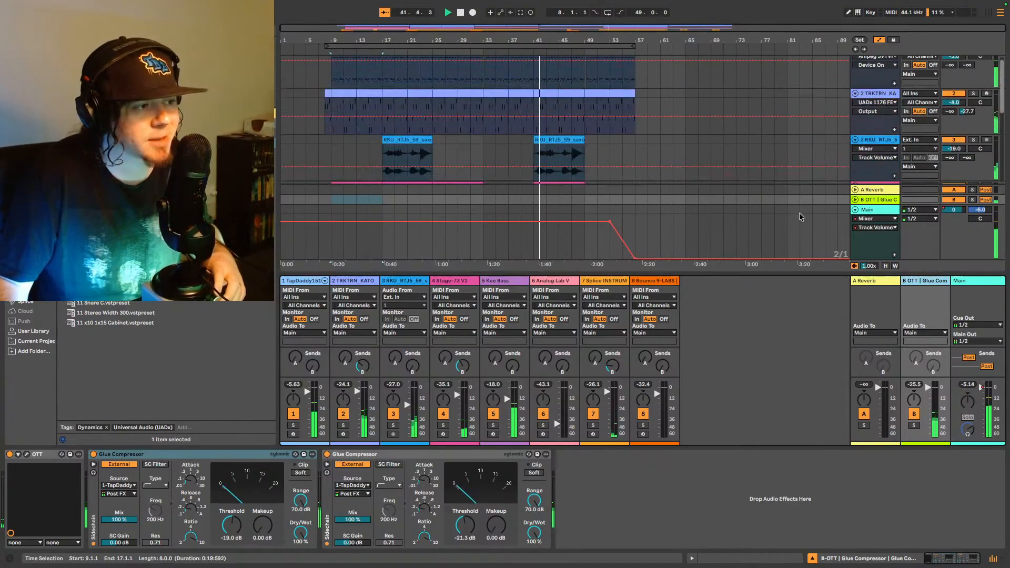
pyautogui.scroll(2, 800, 213)
pyautogui.hotkey('ctrl', 'alt', 'm')
# Step: Look over the enlarged arrangement while the beat plays past its fade-out, and stop the playback
pyautogui.scroll(-3, 753, 226)
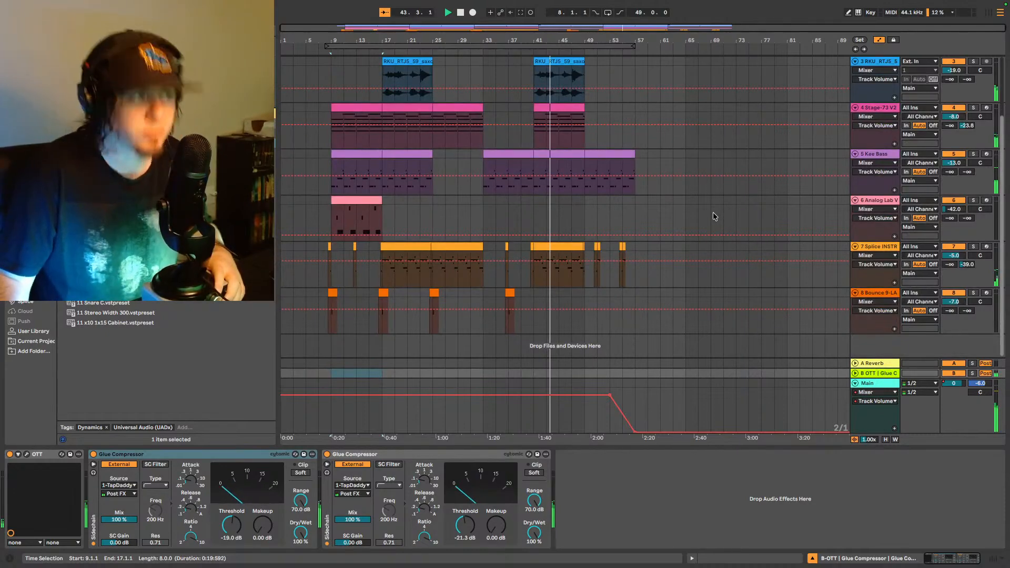
pyautogui.scroll(1, 705, 198)
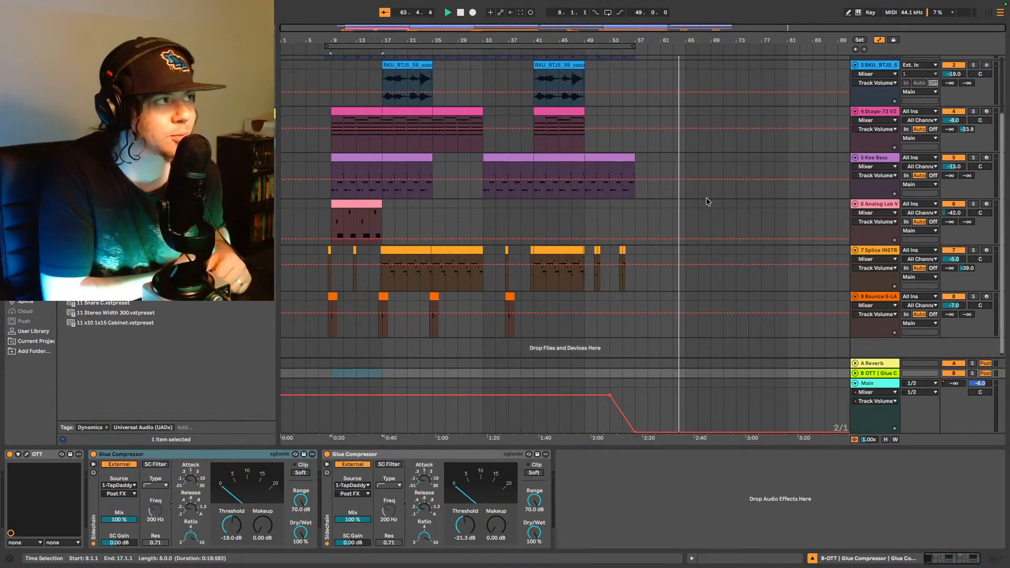
pyautogui.press('space')
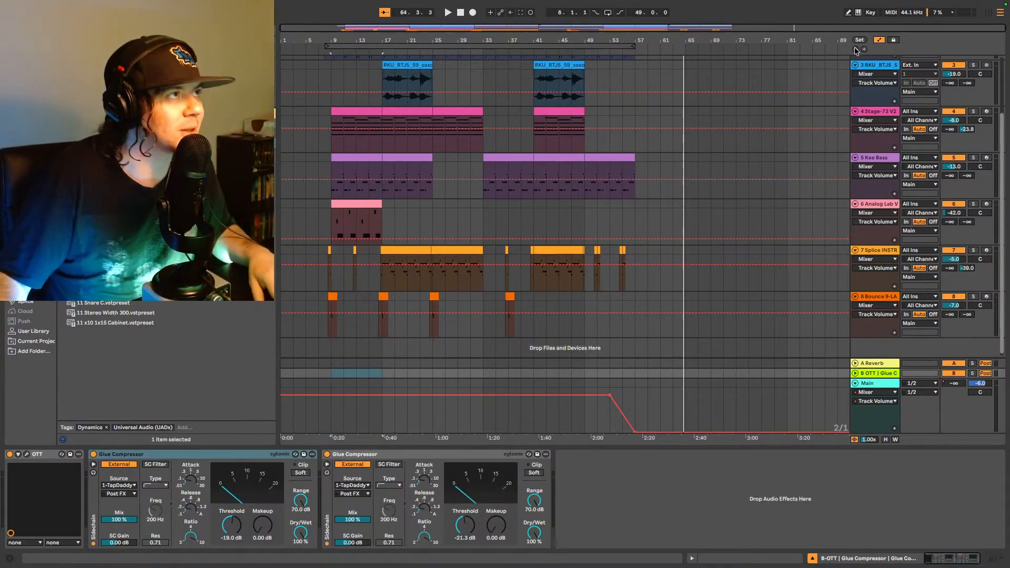
# Step: Play the beat from bar 8 into the second saxophone section after bar 41, and stop the playback
pyautogui.click(855, 50)
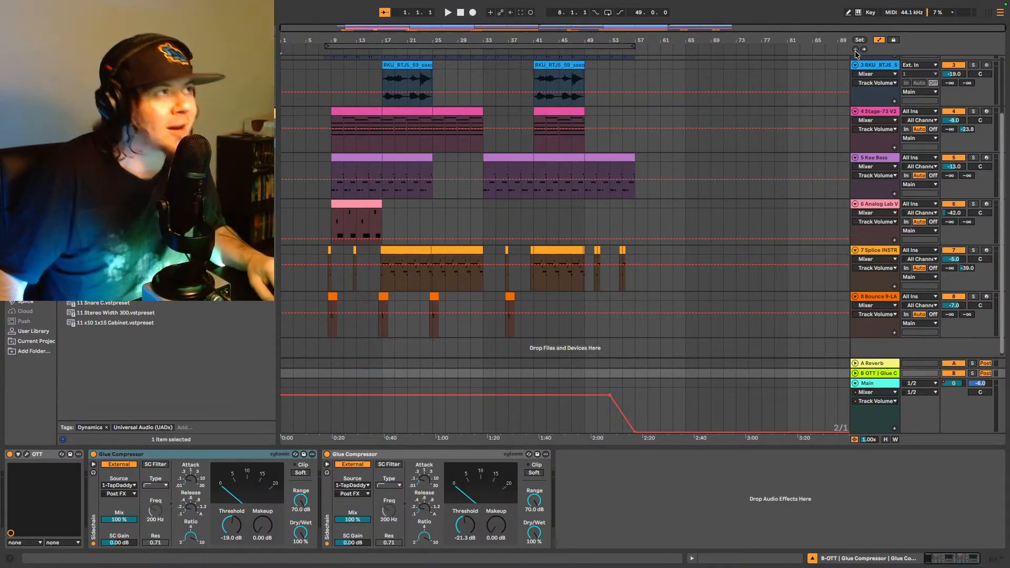
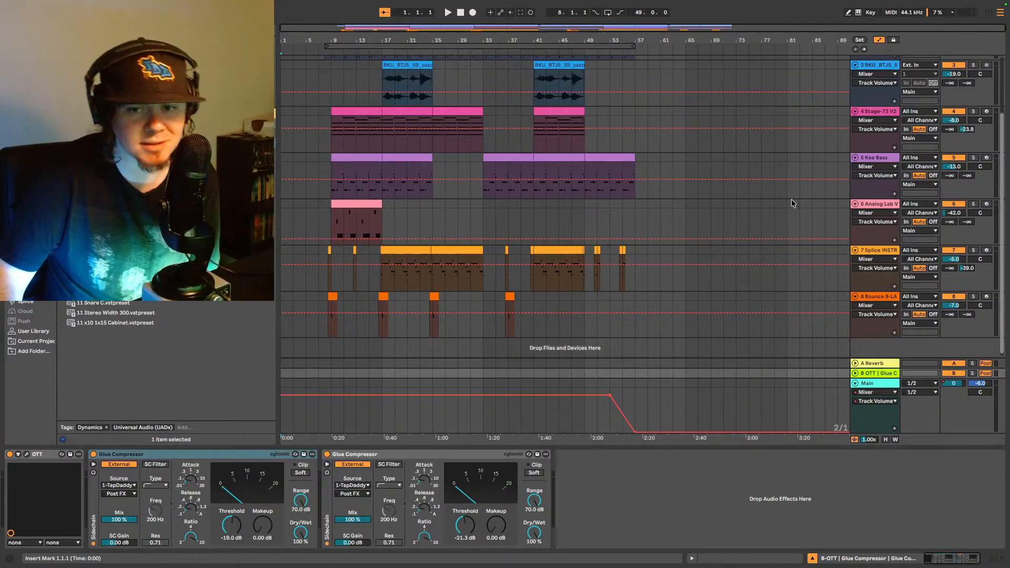
pyautogui.scroll(3, 808, 195)
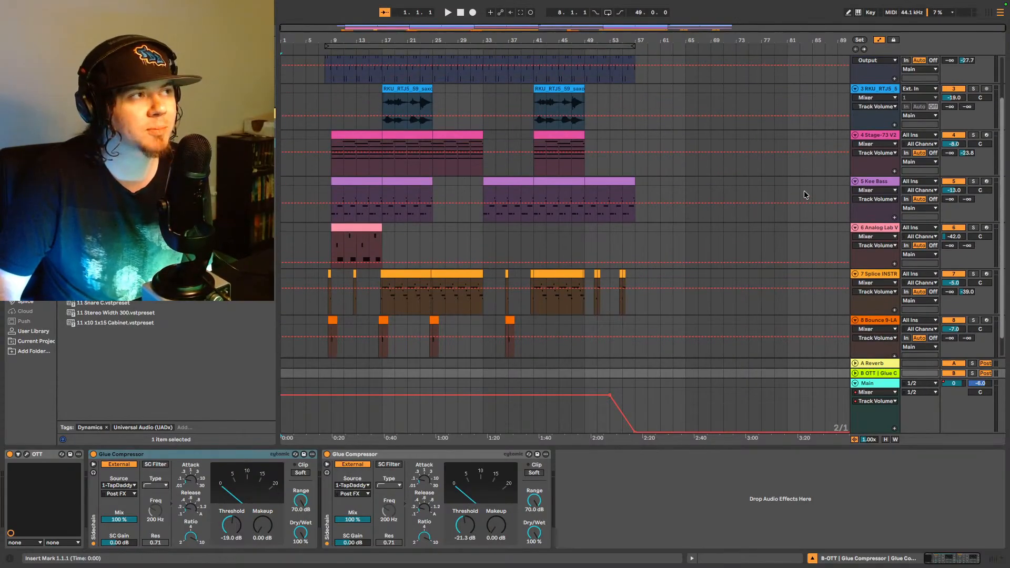
pyautogui.scroll(1, 805, 191)
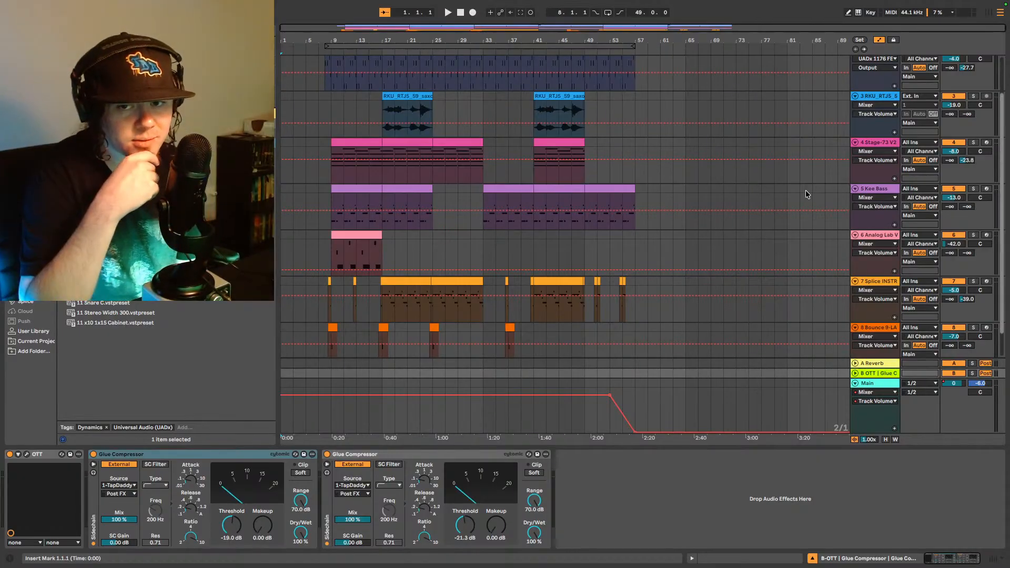
pyautogui.press('space')
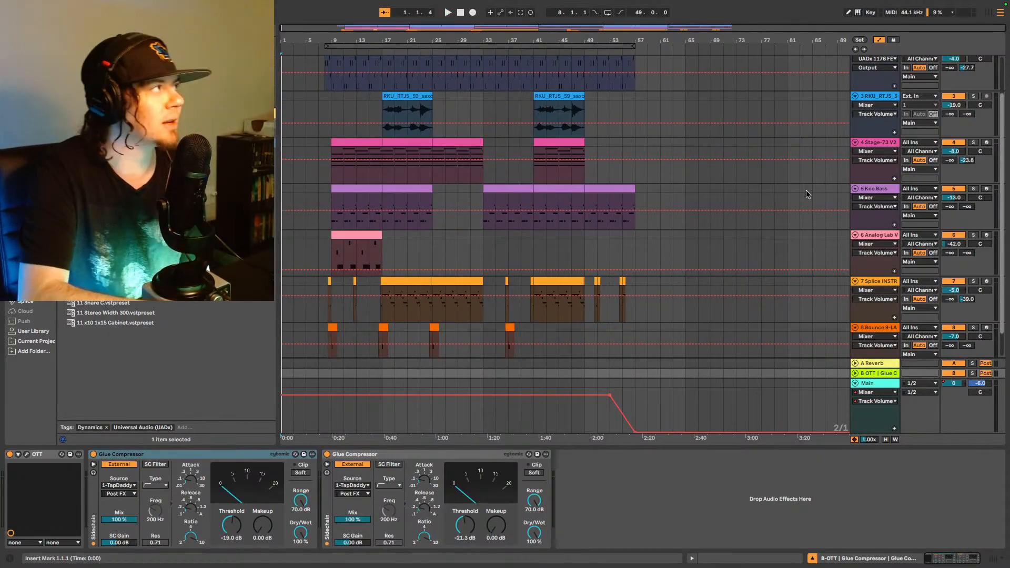
pyautogui.click(328, 88)
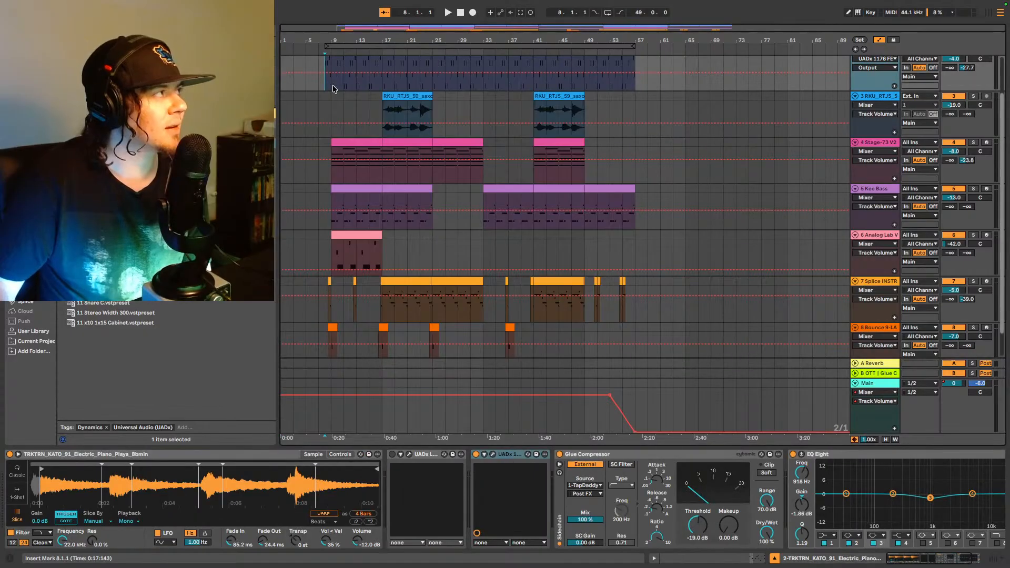
pyautogui.press('space')
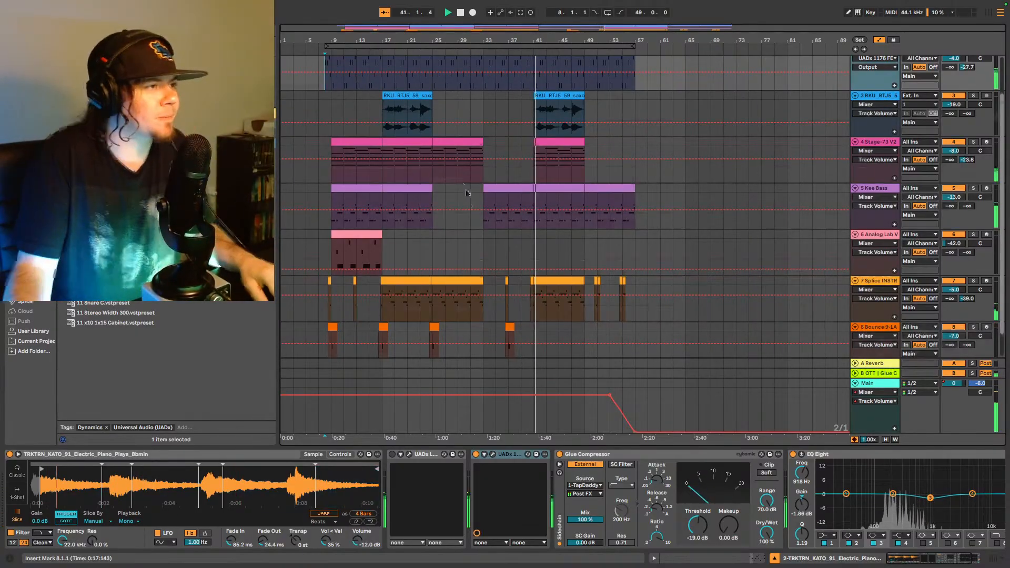
pyautogui.scroll(-1, 467, 192)
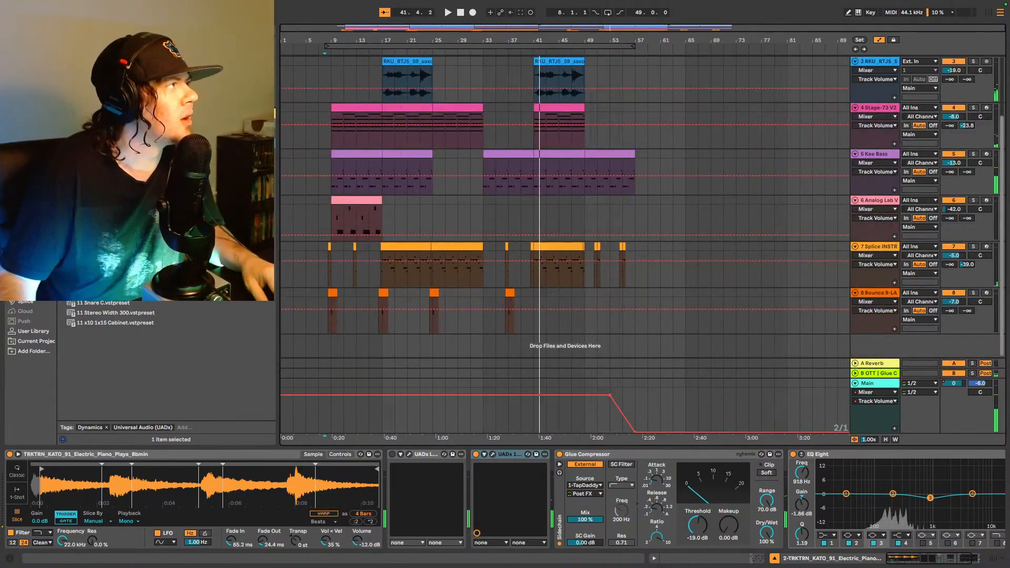
# Step: Examine the Bounce 9-LABS clip around bar 9, its track devices and return track B's OTT and Glue Compressor chain
pyautogui.scroll(5, 347, 296)
pyautogui.click(425, 324)
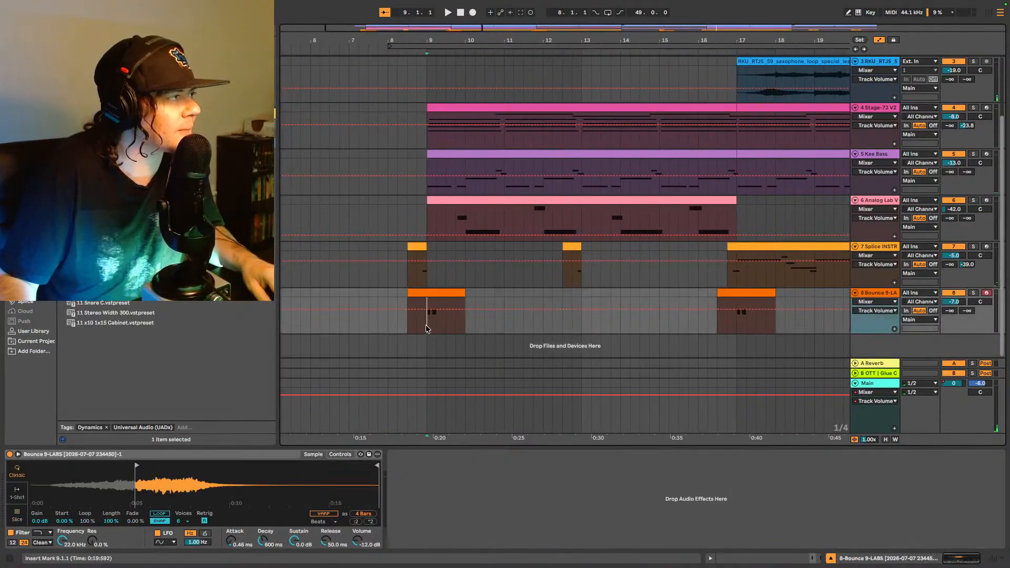
pyautogui.click(973, 293)
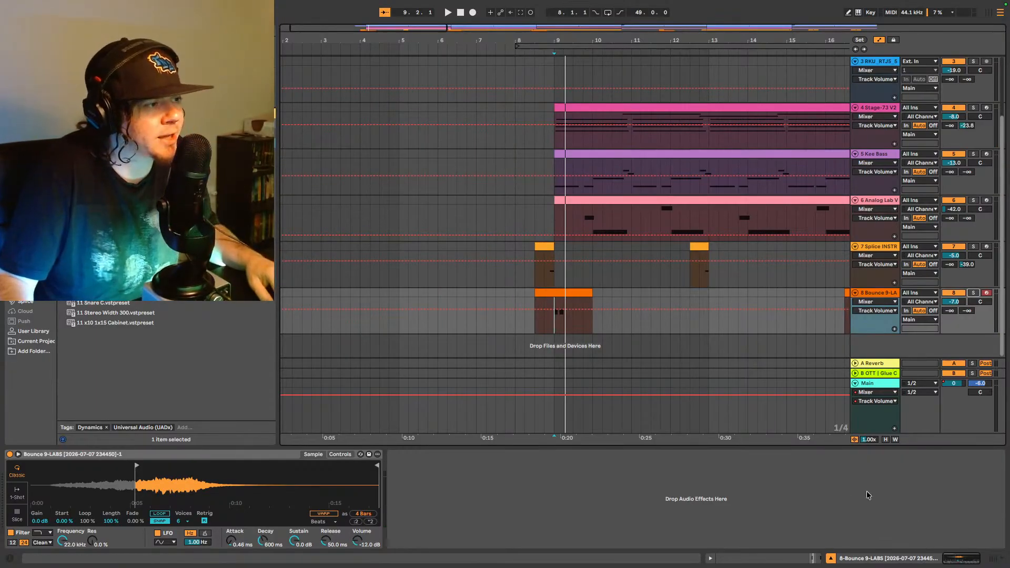
pyautogui.click(883, 375)
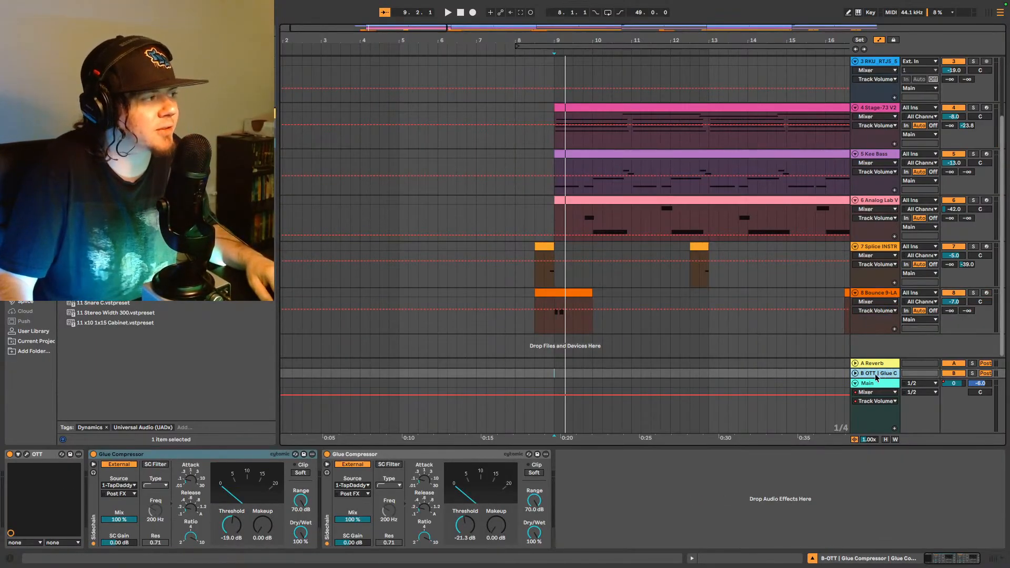
pyautogui.click(870, 294)
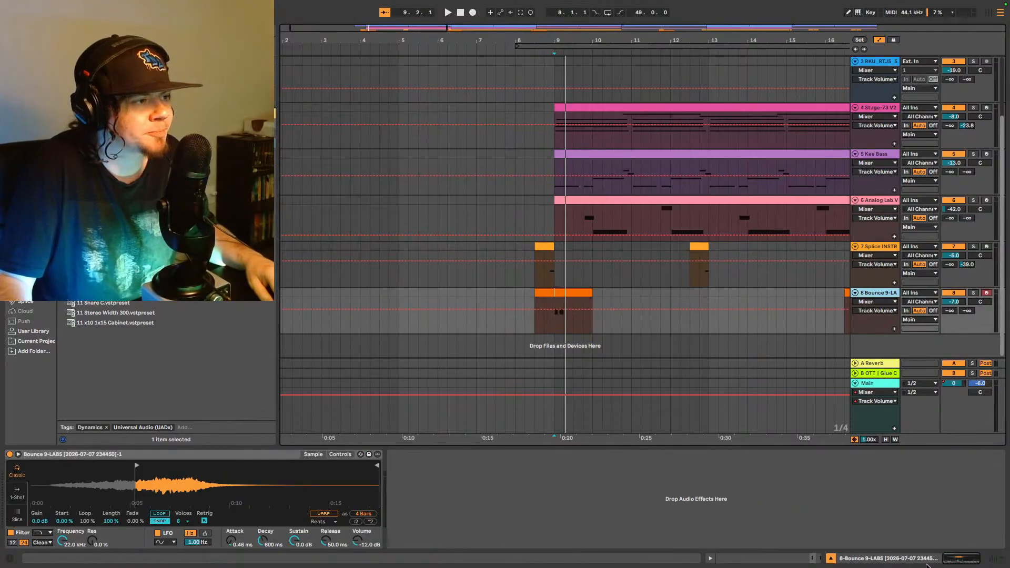
# Step: Show the mixer and set the Bounce 9-LABS track's send B to -41 dB, auditioning it from bar 8.4.1
pyautogui.click(993, 560)
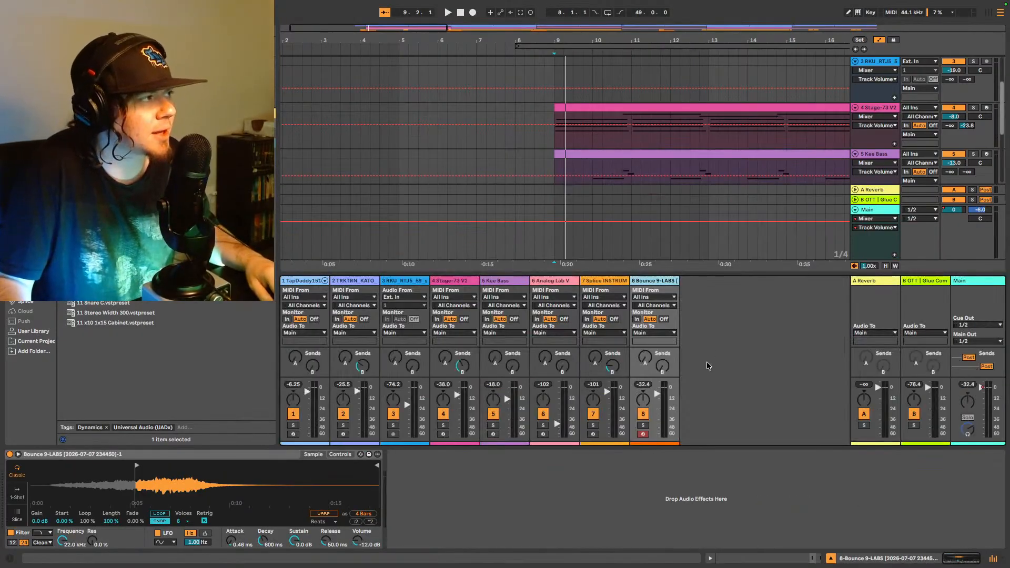
pyautogui.scroll(-5, 644, 206)
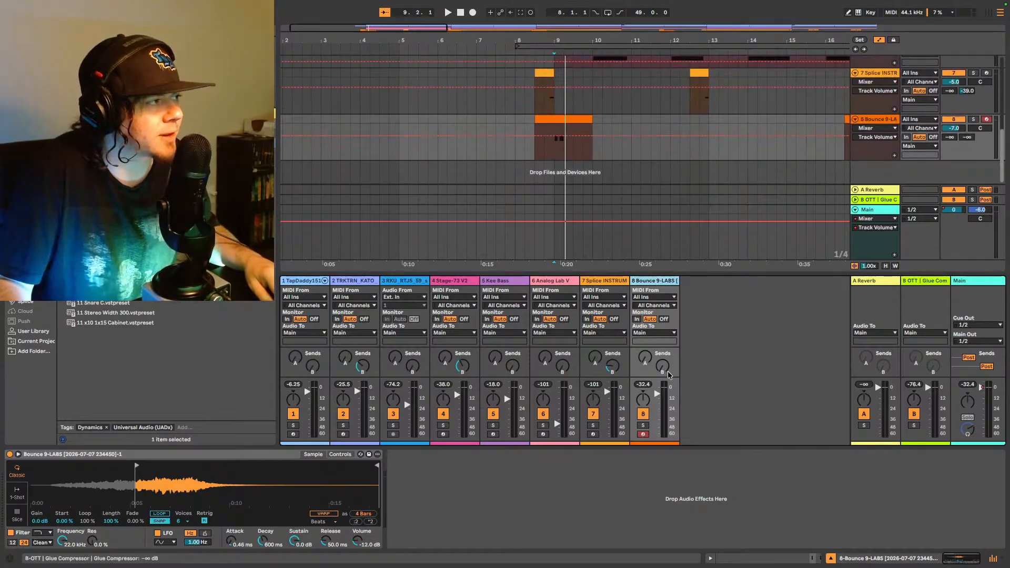
pyautogui.moveTo(669, 374); pyautogui.dragTo(669, 373)
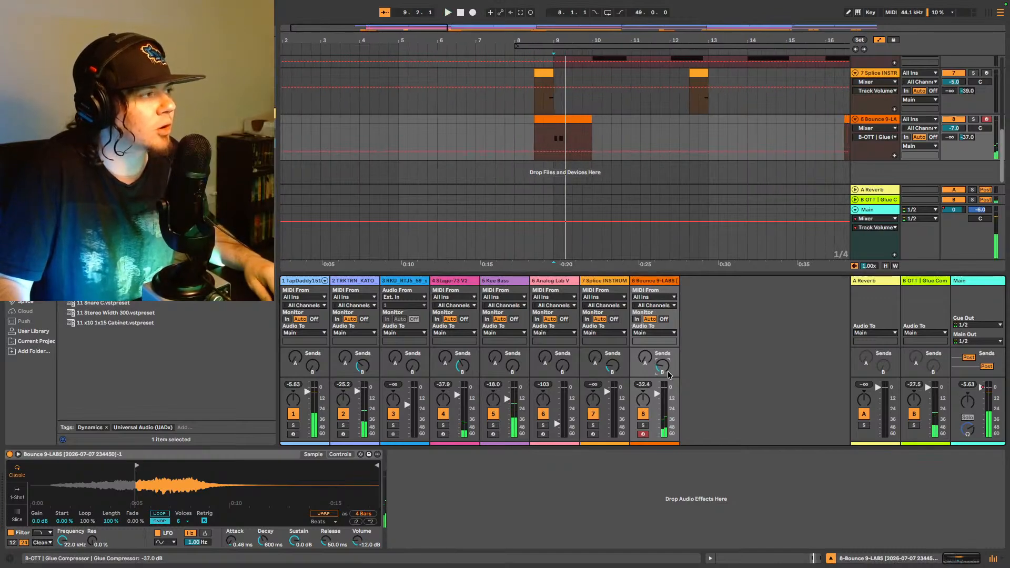
pyautogui.moveTo(662, 364)
pyautogui.mouseDown()
pyautogui.moveTo(661, 352)
pyautogui.moveTo(661, 362)
pyautogui.mouseUp()
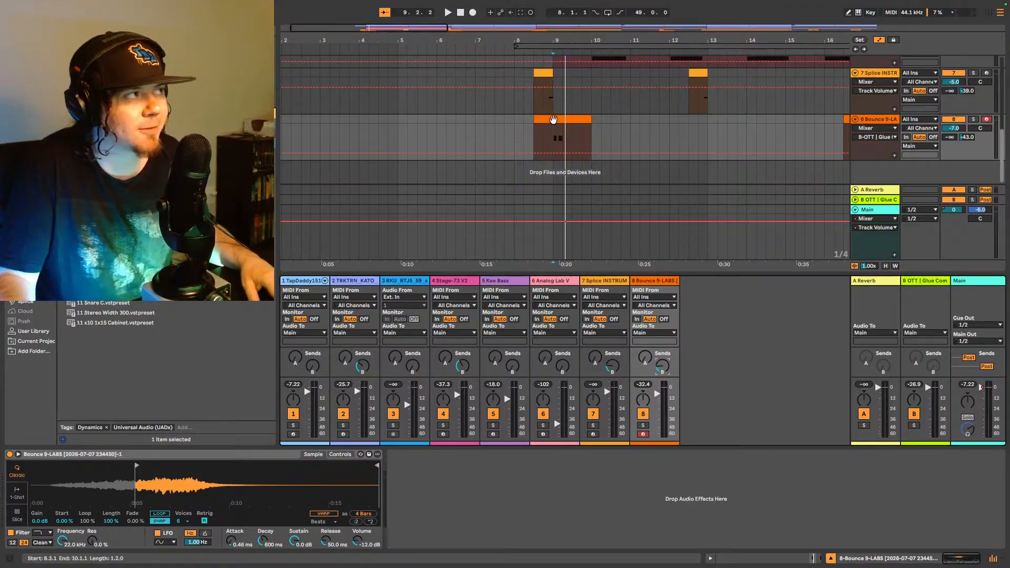
pyautogui.click(544, 139)
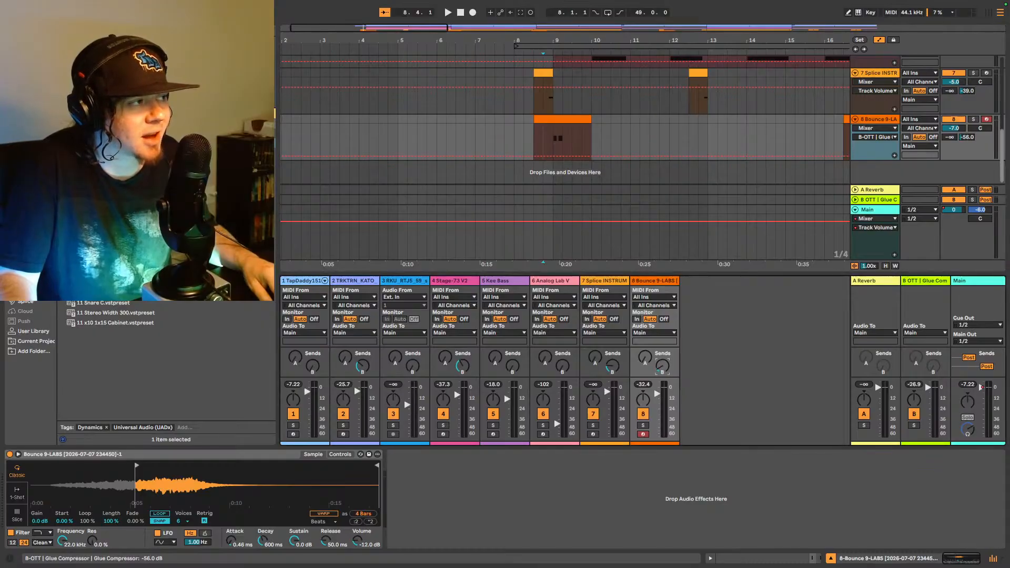
pyautogui.press('space')
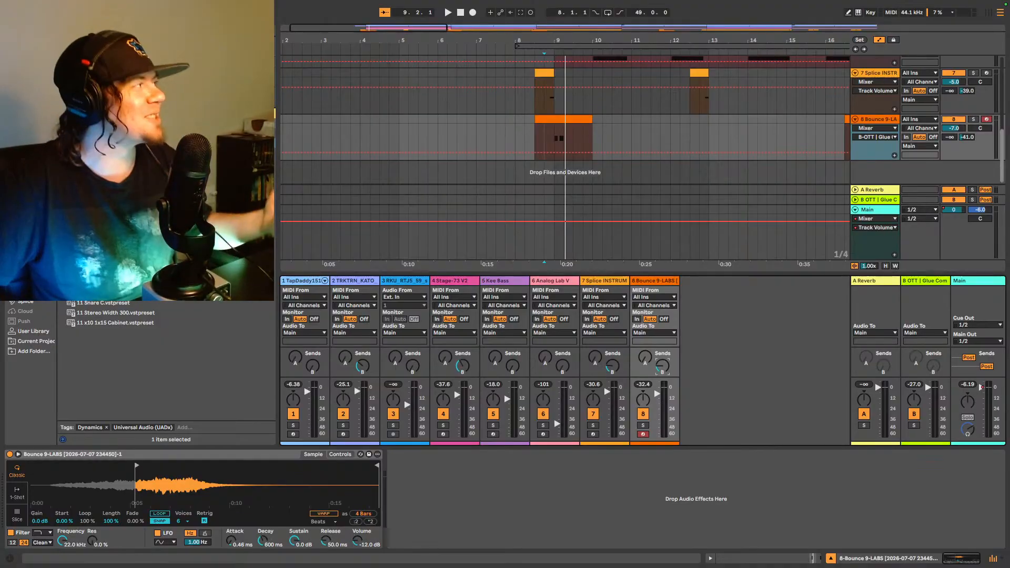
# Step: Leave full screen and switch to the YouTube live stream in the browser, closing its share dialog and enlarging the window
pyautogui.press('ctrl+super+f')
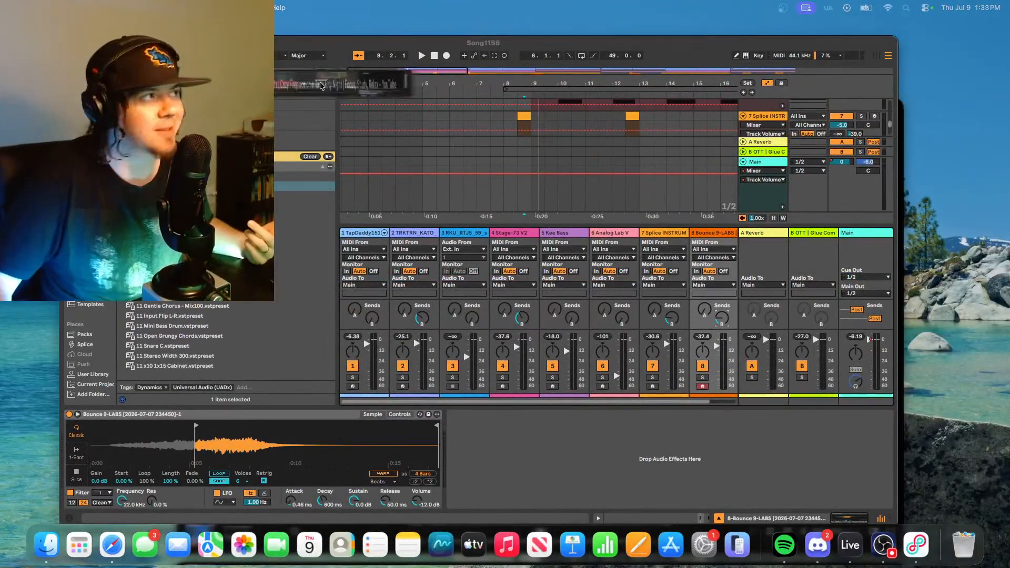
pyautogui.press('super+Tab')
pyautogui.moveTo(581, 78); pyautogui.dragTo(565, 51)
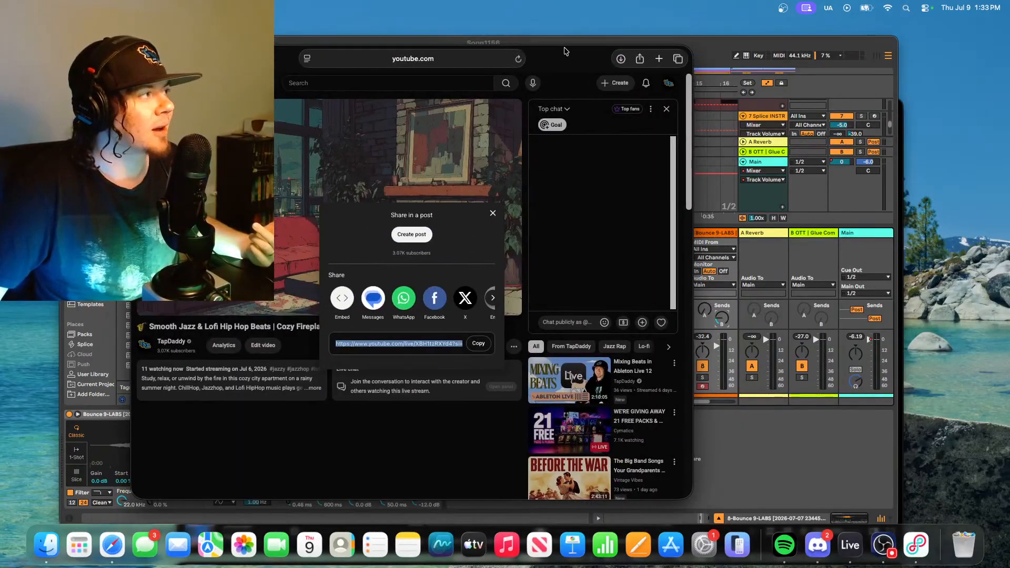
pyautogui.click(491, 214)
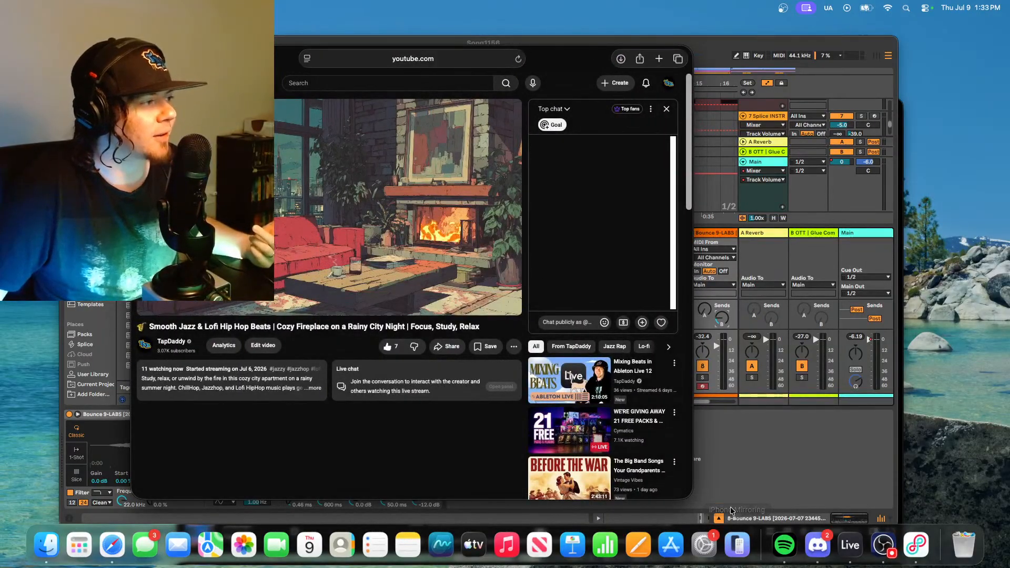
pyautogui.moveTo(689, 492); pyautogui.dragTo(878, 472)
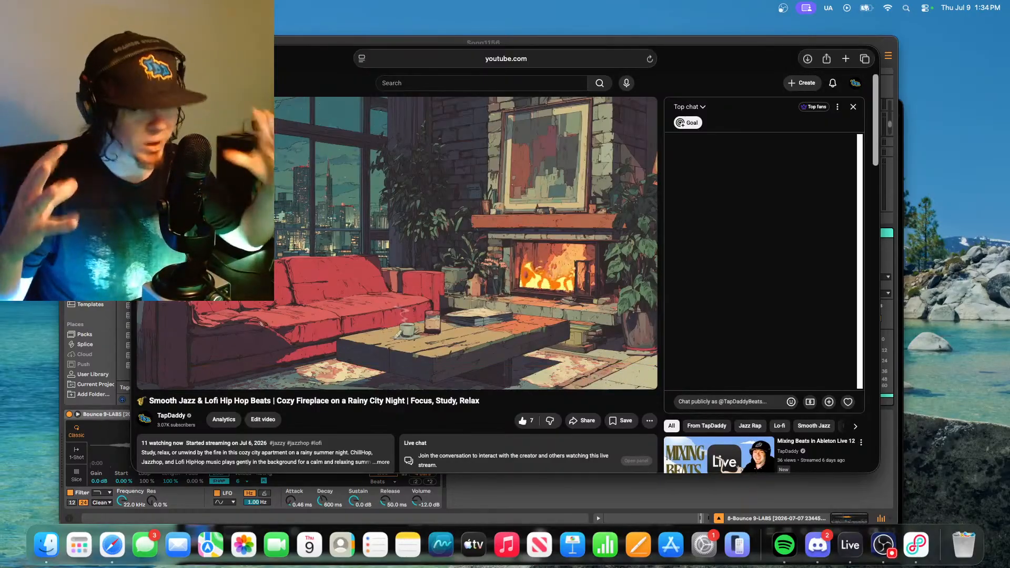
# Step: Copy the share link of the Smooth Jazz & Lofi Hip Hop Beats live stream and close the share dialog
pyautogui.moveTo(490, 268)
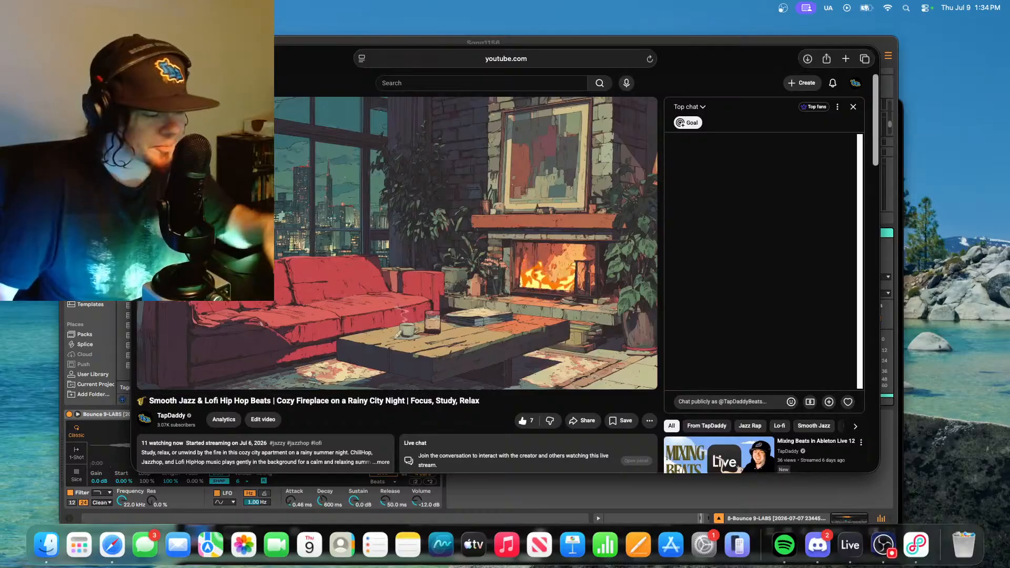
pyautogui.moveTo(437, 340)
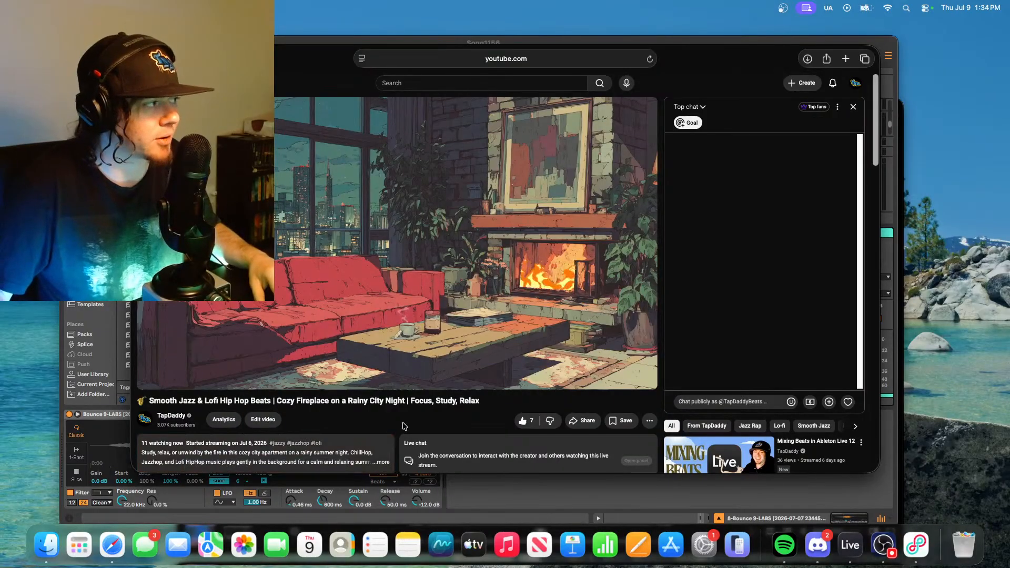
pyautogui.click(587, 430)
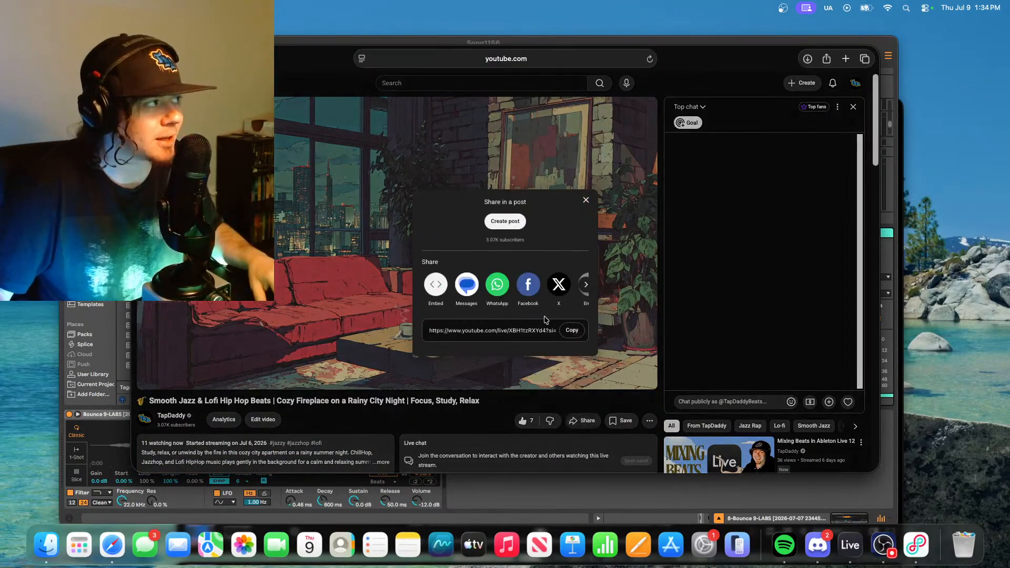
pyautogui.click(573, 331)
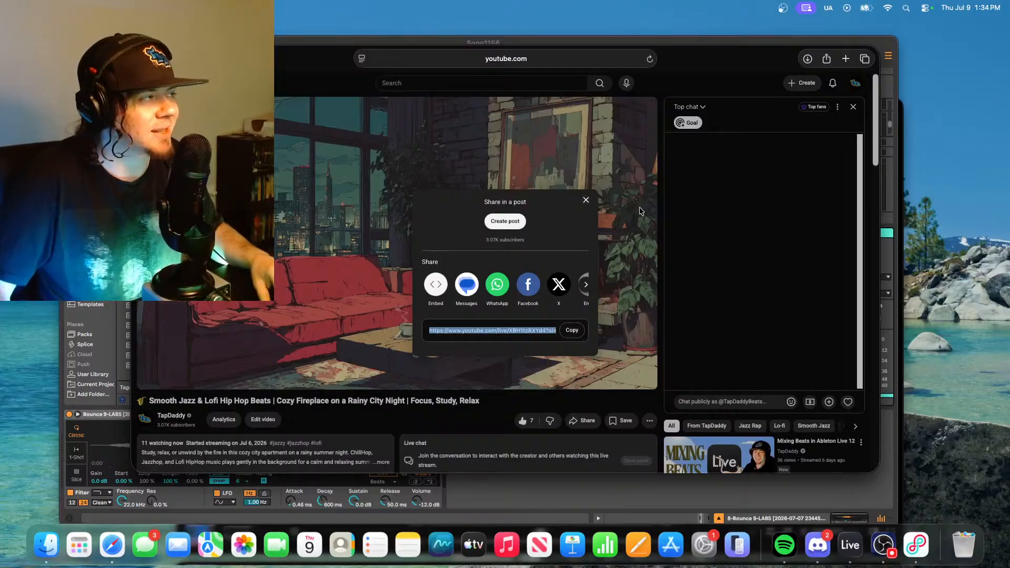
pyautogui.click(587, 200)
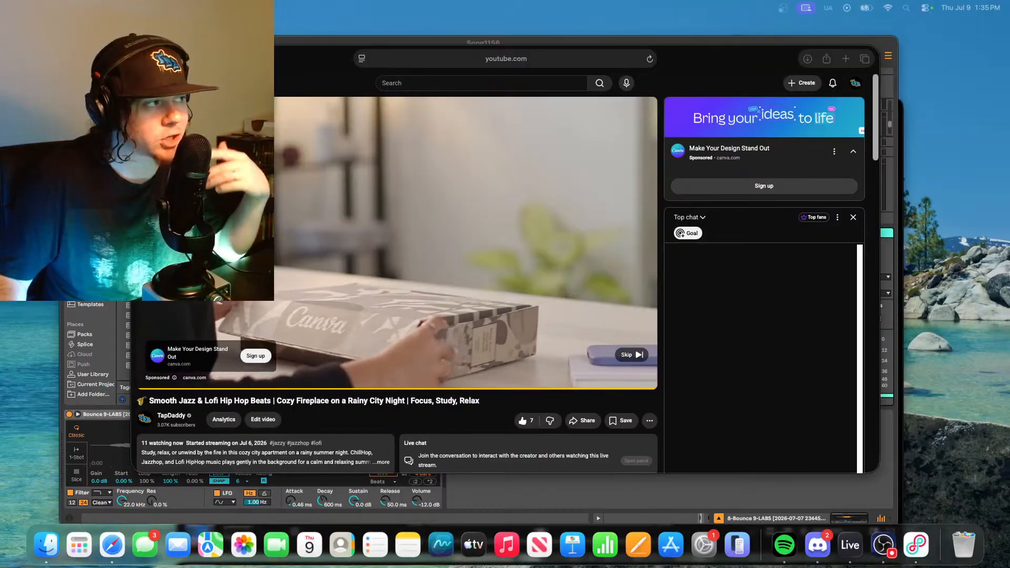
# Step: Skip the advert on the live stream and move the browser window off the Ableton Live project
pyautogui.click(634, 354)
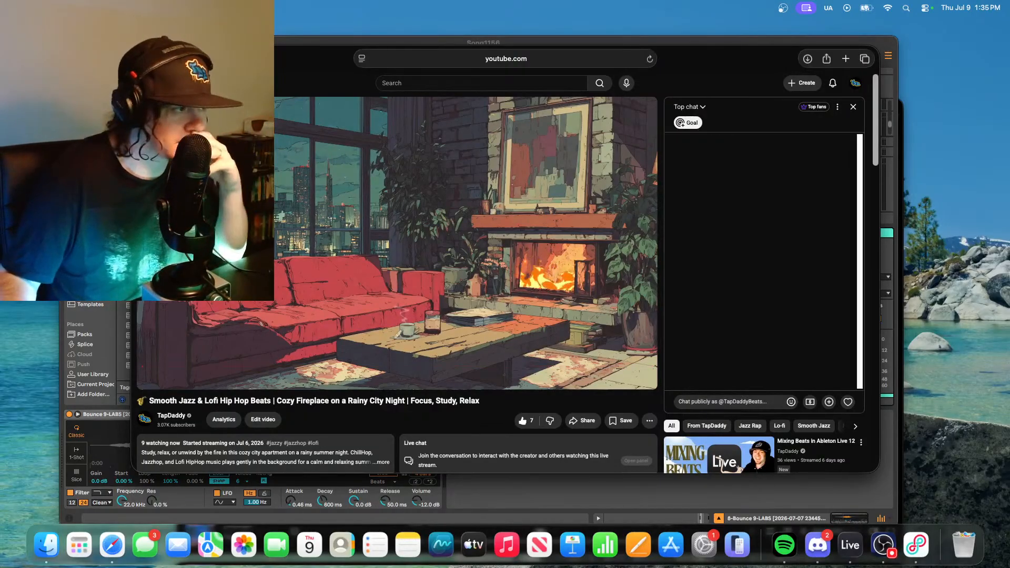
pyautogui.moveTo(405, 321)
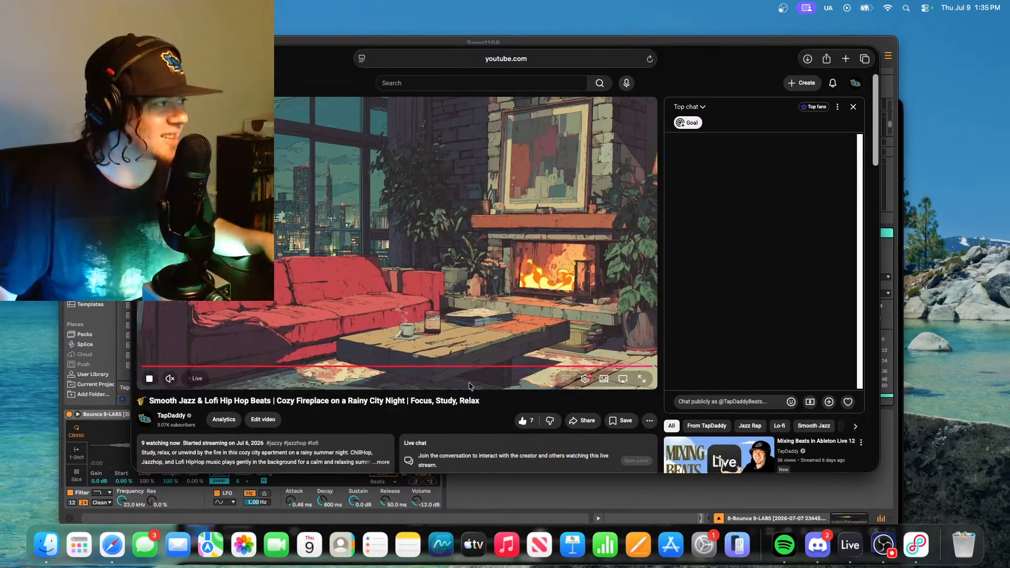
pyautogui.moveTo(710, 59); pyautogui.dragTo(1009, 257)
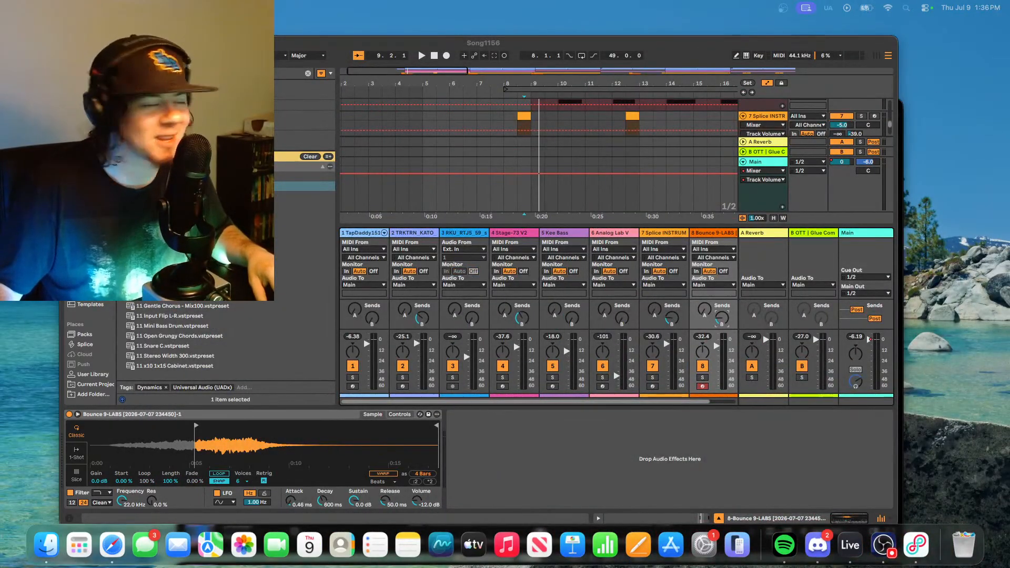
# Step: Play the beat from the Splice INSTRUMENT clip at bar 8.3.1 and follow the playback in a wider arrangement view
pyautogui.click(524, 100)
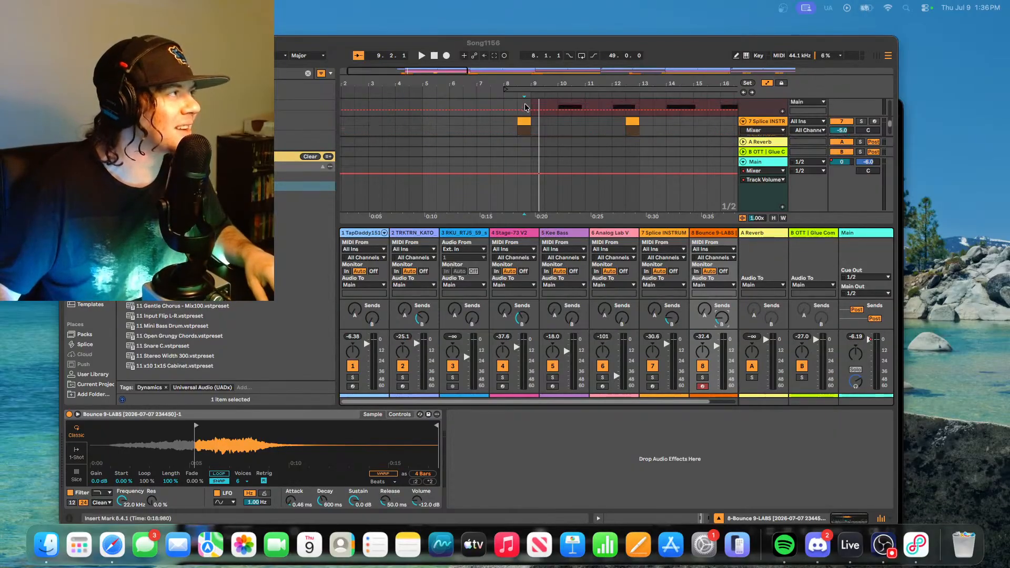
pyautogui.scroll(-2, 520, 116)
pyautogui.scroll(2, 518, 124)
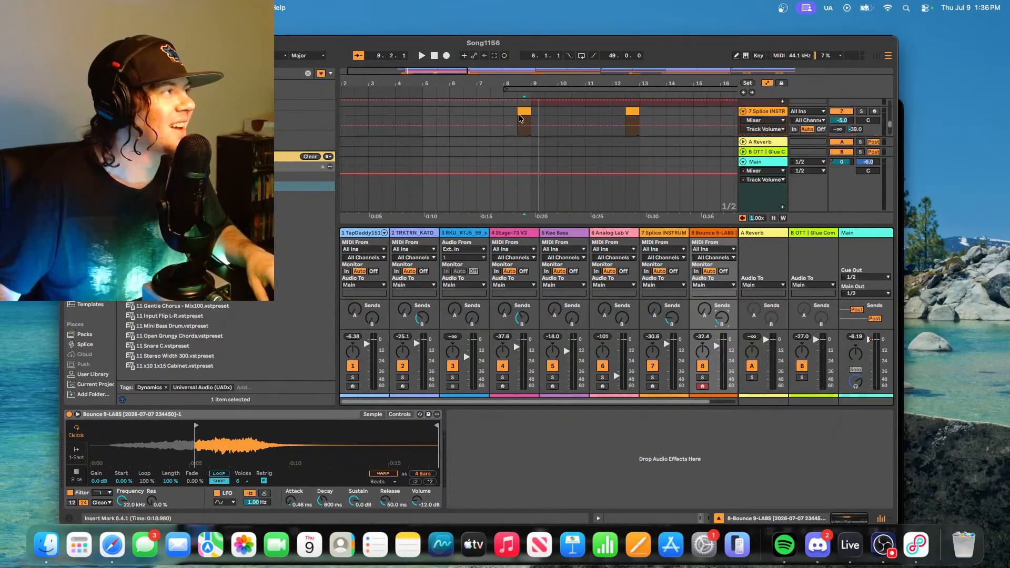
pyautogui.click(525, 112)
pyautogui.press('space')
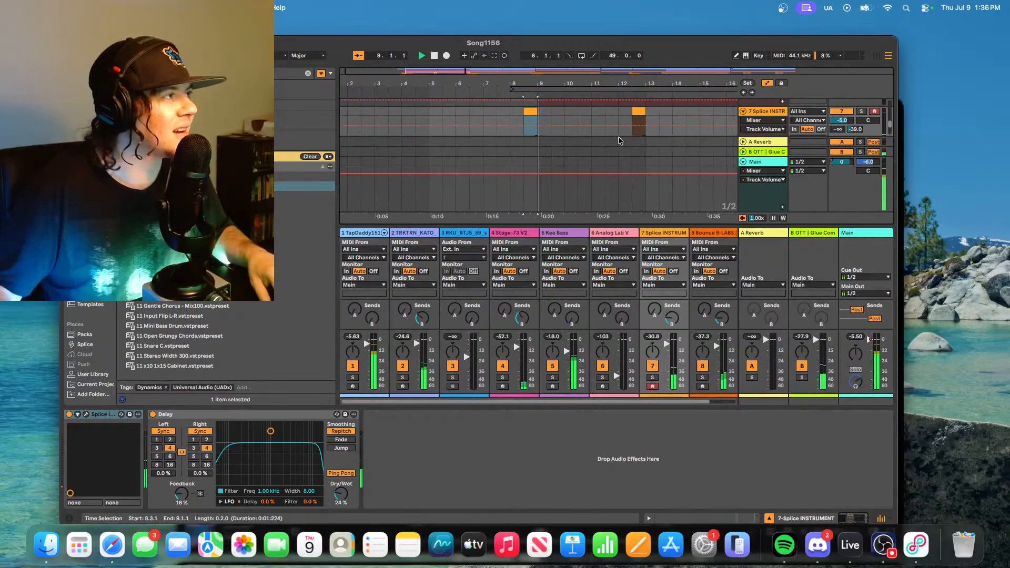
pyautogui.scroll(-1, 597, 126)
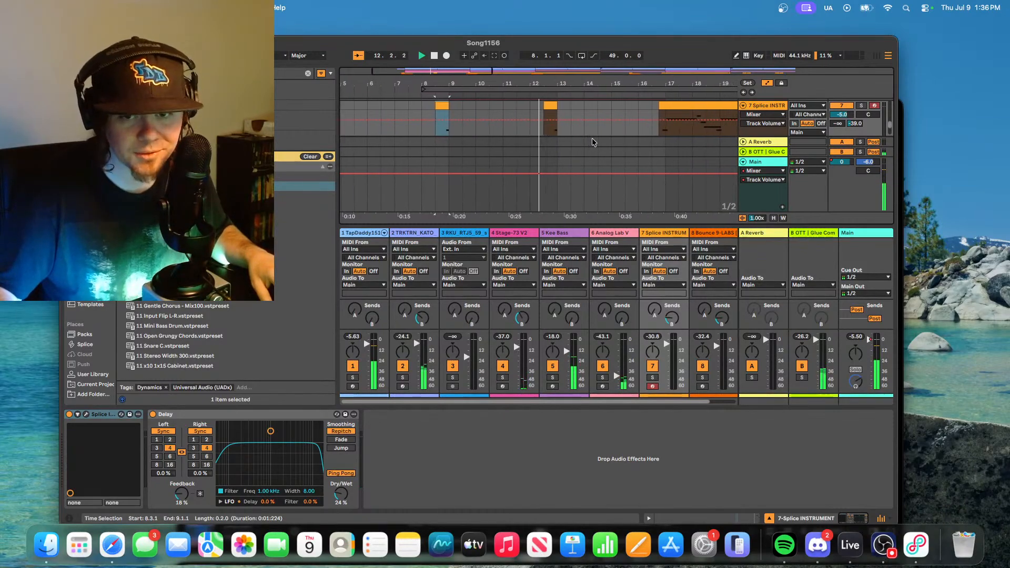
pyautogui.moveTo(558, 67); pyautogui.dragTo(505, 70)
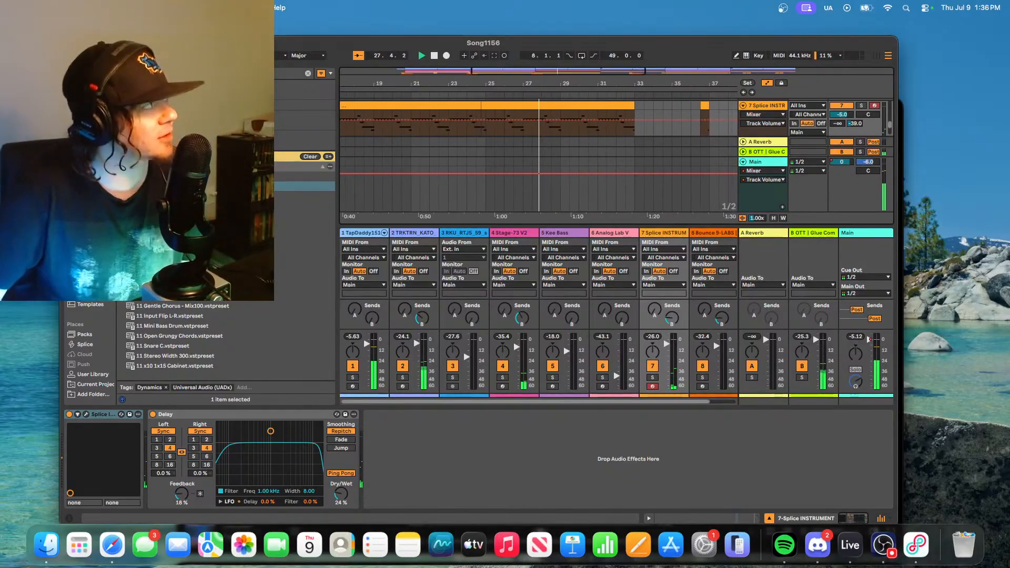
# Step: Show the project full screen, play from bar 37 and set the Bounce 9-LABS track's OTT | Glue Compressor send to -42 dB
pyautogui.click(89, 43)
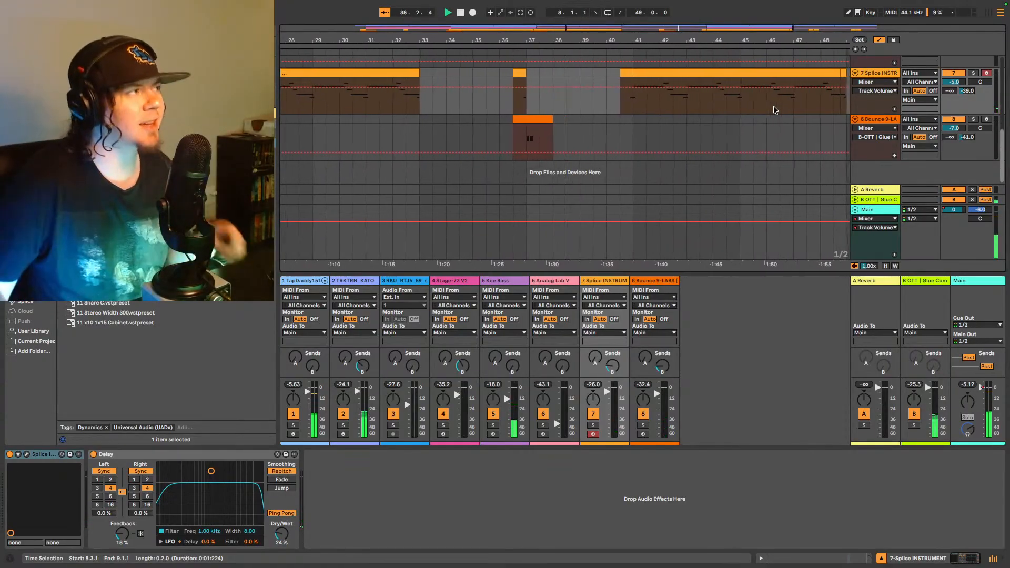
pyautogui.press('space')
pyautogui.click(514, 141)
pyautogui.press('space')
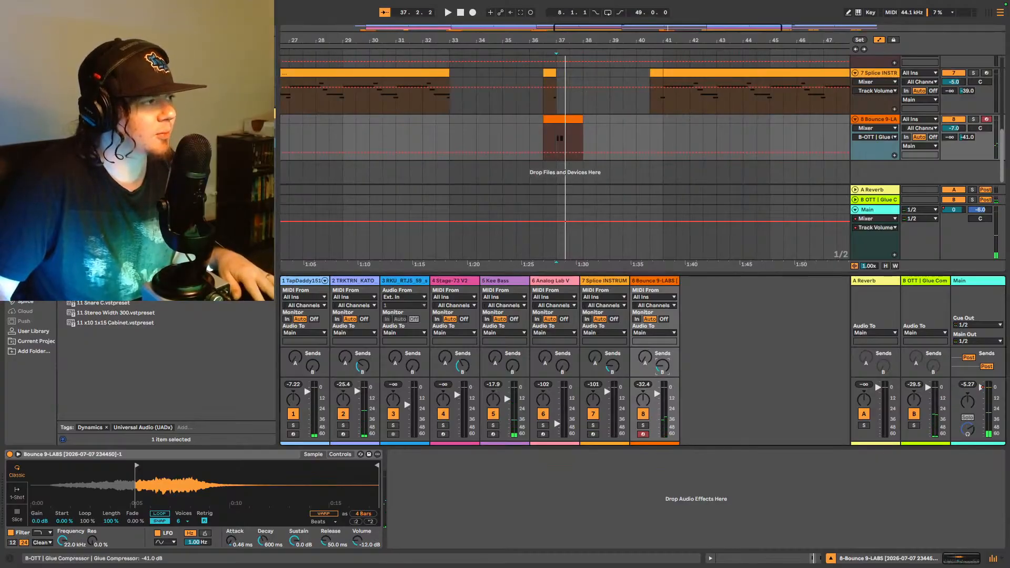
pyautogui.moveTo(662, 370); pyautogui.dragTo(662, 368)
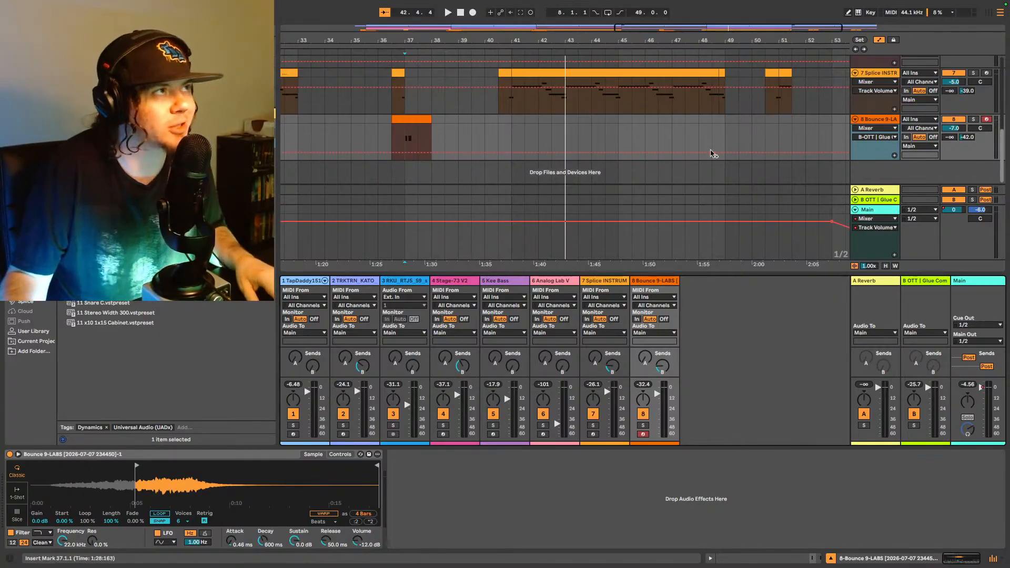
# Step: Return to the song start and play the whole beat from bar 8.1.1, where the TRKTRN_KATO clip begins
pyautogui.press('Home')
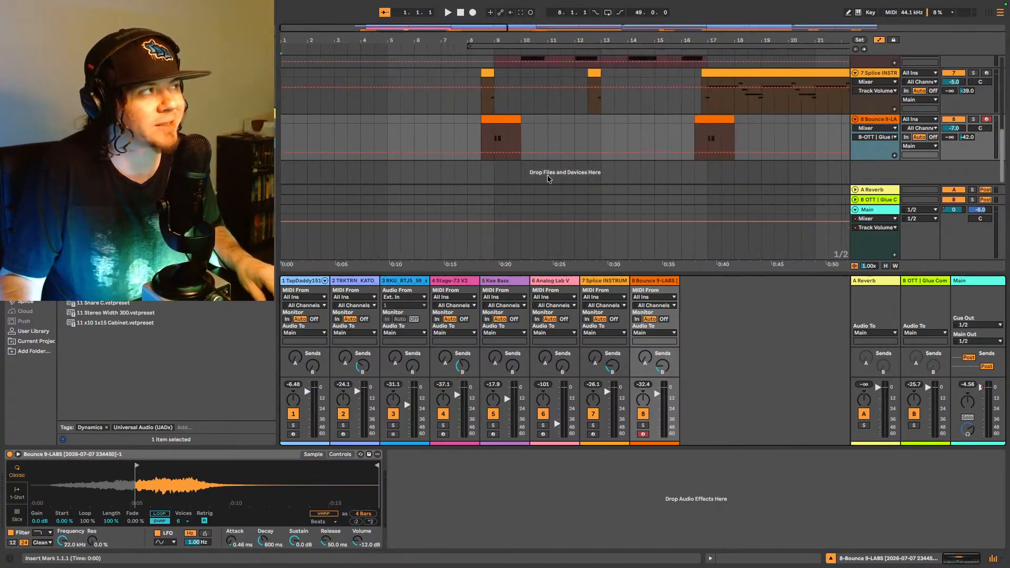
pyautogui.scroll(8, 465, 81)
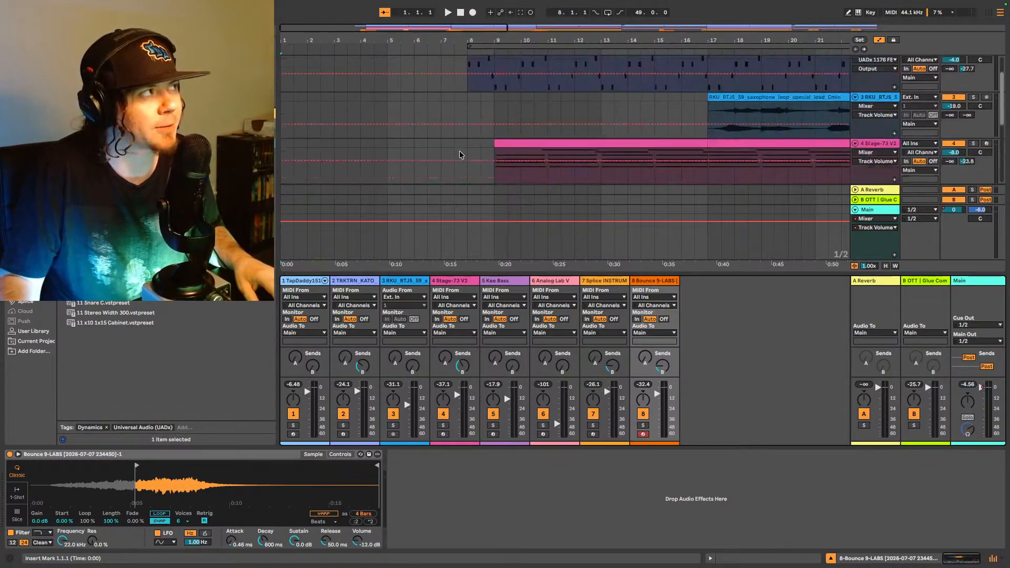
pyautogui.click(467, 93)
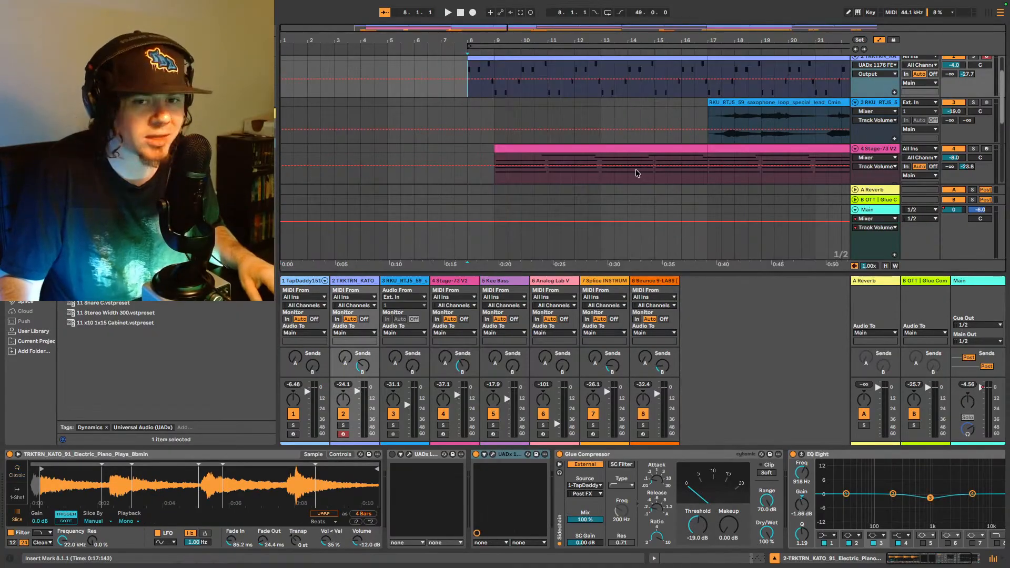
pyautogui.press('space')
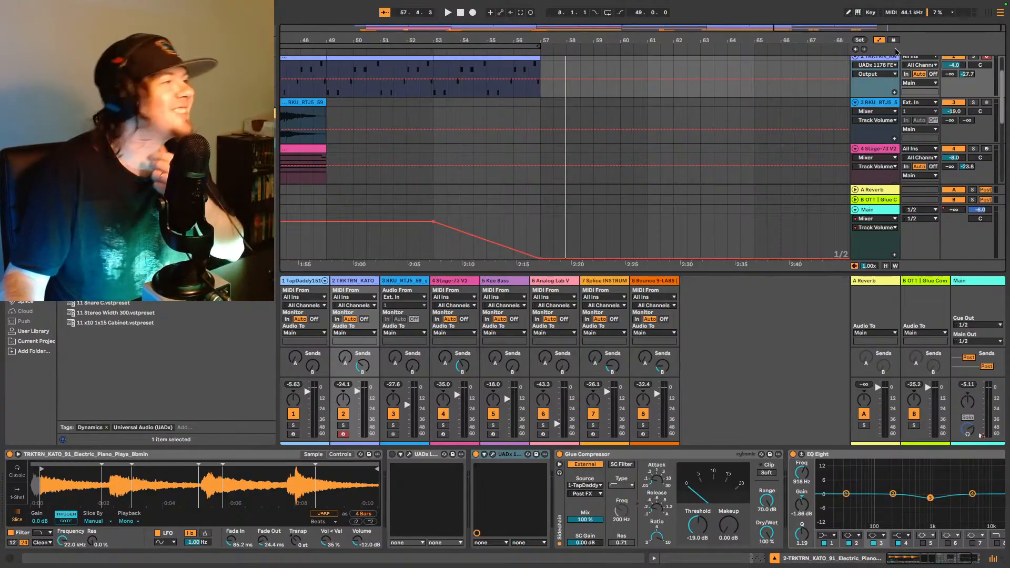
# Step: Replay the beat from bar 8.1.1, set the Bounce 9-LABS track's volume to -5.0 dB and audition it from bar 16.3.1
pyautogui.click(856, 50)
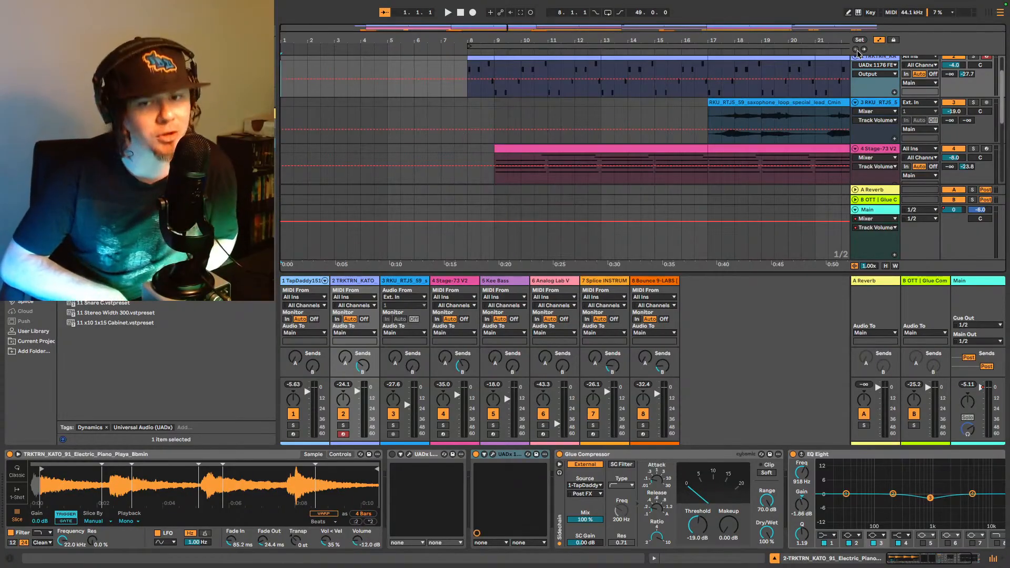
pyautogui.click(465, 93)
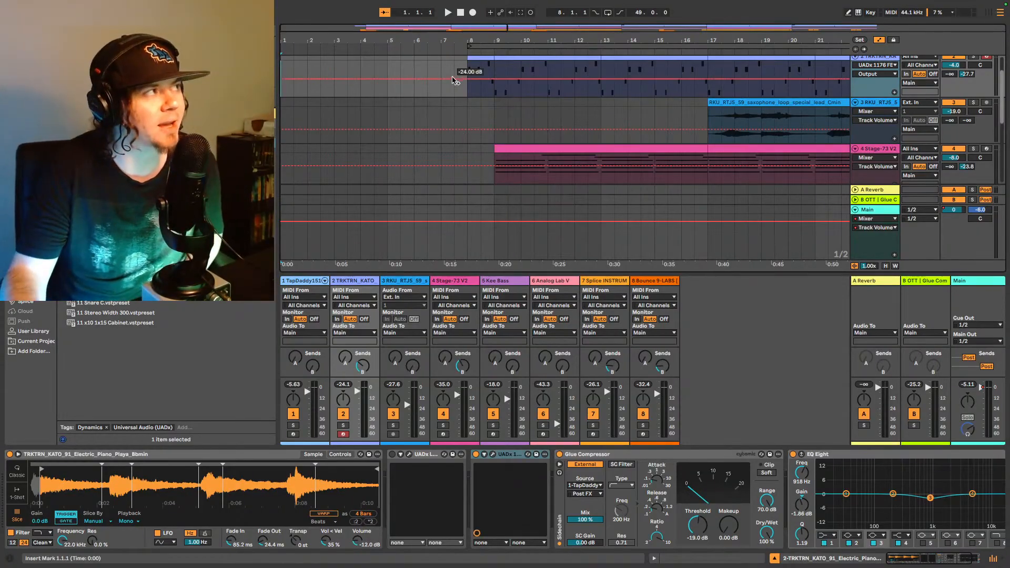
pyautogui.press('space')
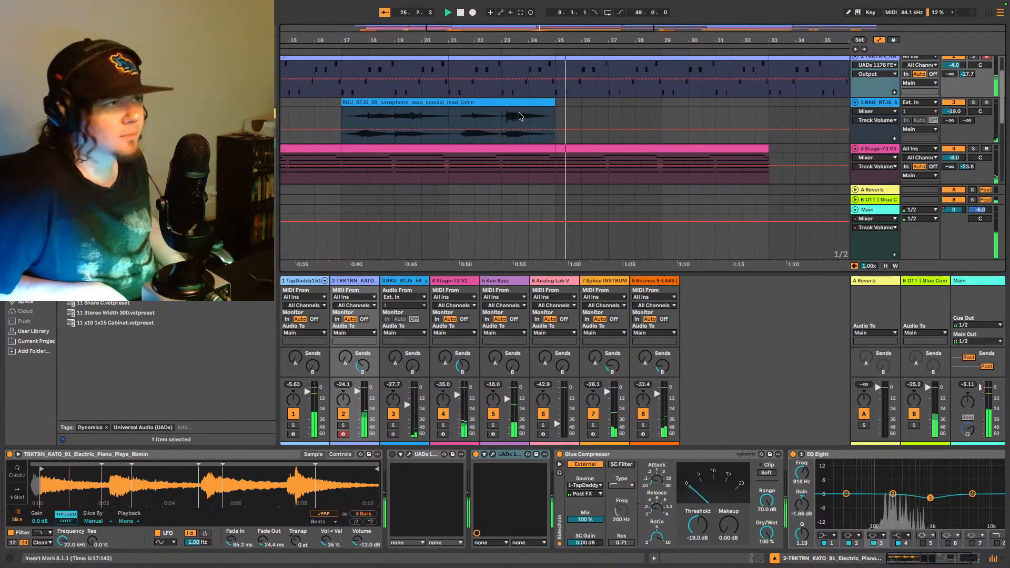
pyautogui.scroll(-8, 519, 116)
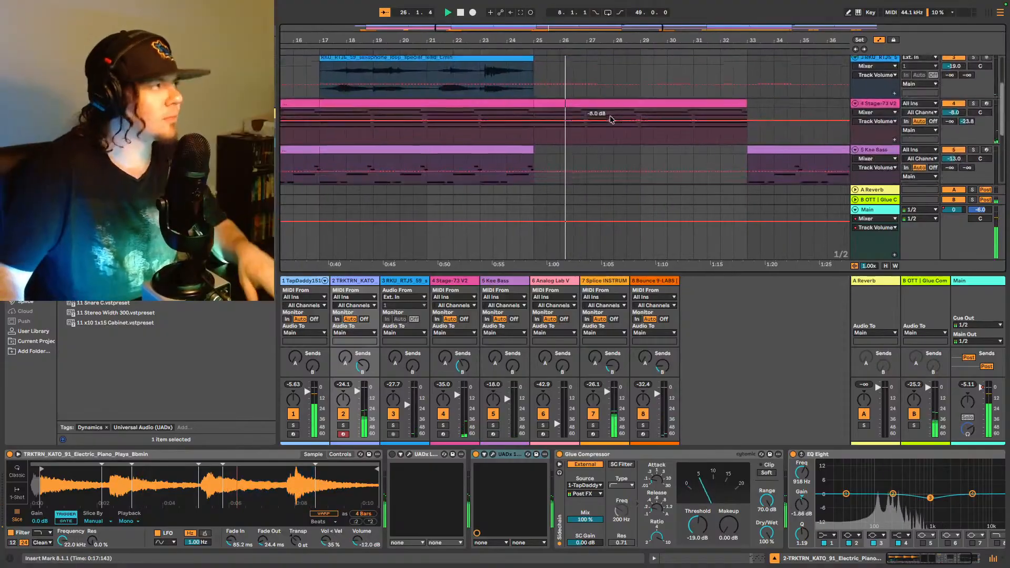
pyautogui.scroll(-2, 590, 112)
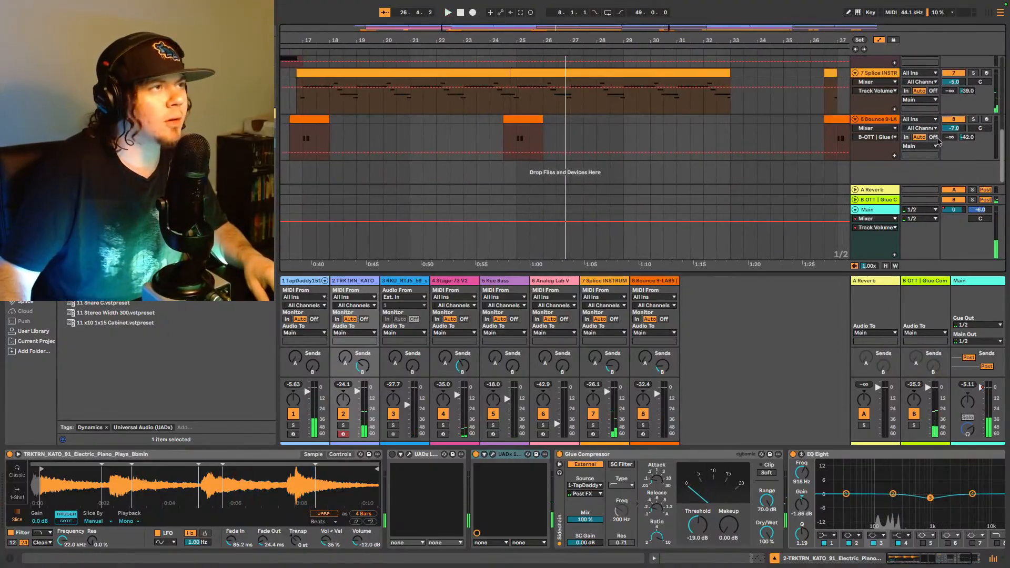
pyautogui.click(953, 129)
pyautogui.press('space')
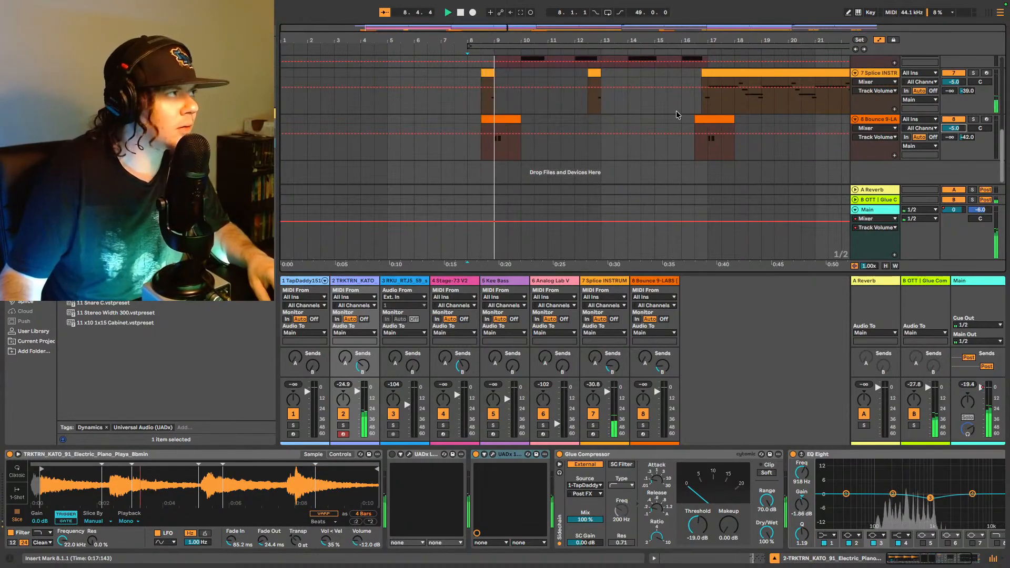
pyautogui.click(695, 145)
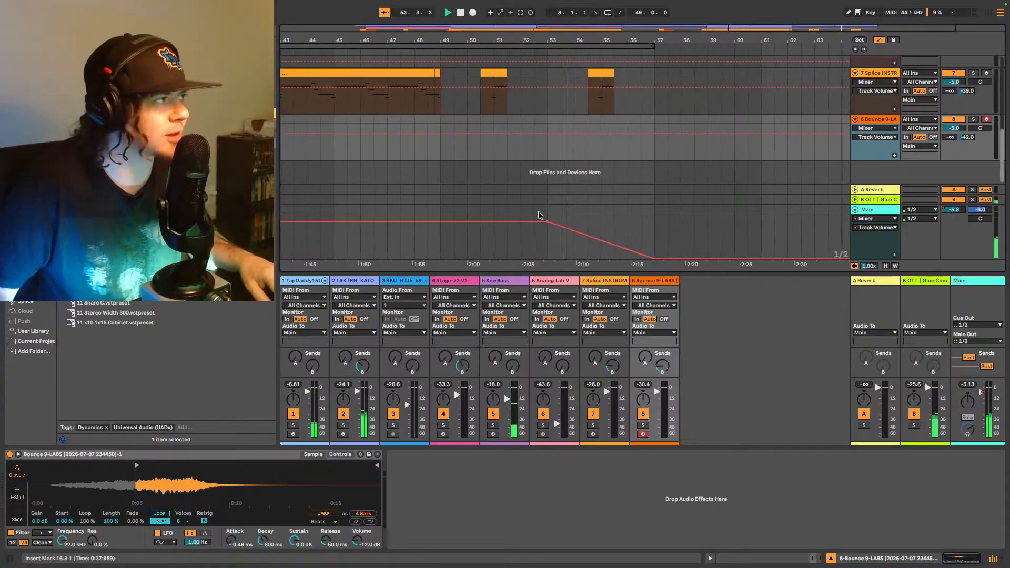
# Step: Reshape the Main track's volume fade-out after bar 53 with an extra breakpoint near bar 54.3 and audition it from bar 53
pyautogui.click(550, 227)
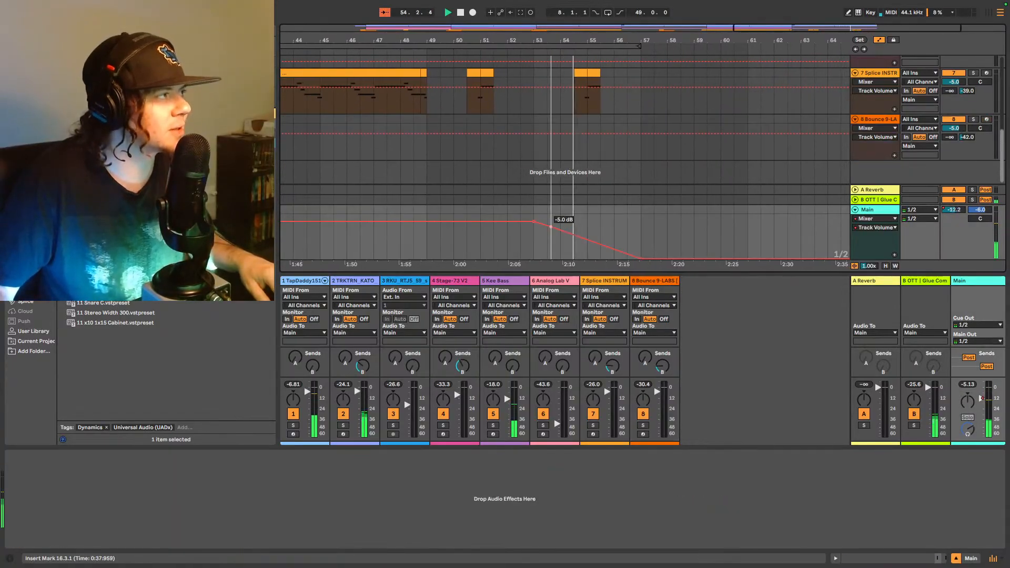
pyautogui.moveTo(547, 227); pyautogui.dragTo(547, 223)
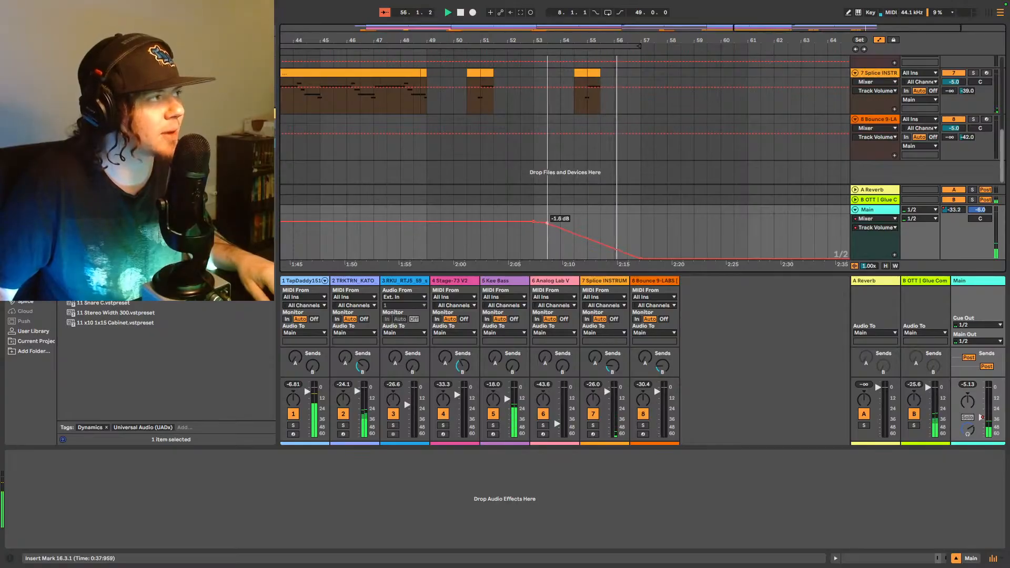
pyautogui.moveTo(547, 221); pyautogui.dragTo(574, 227)
pyautogui.click(533, 263)
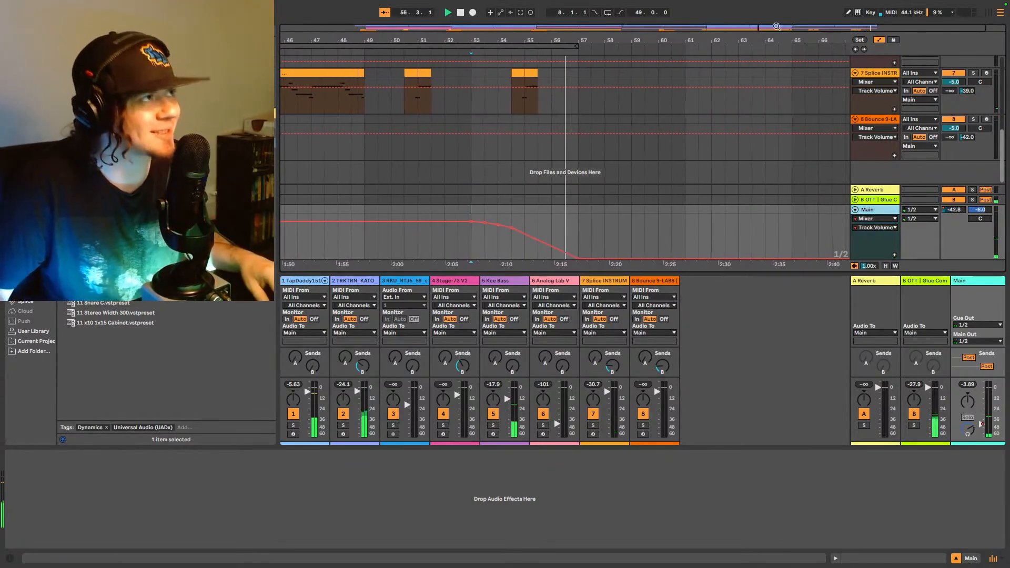
pyautogui.press('space')
pyautogui.press('Home')
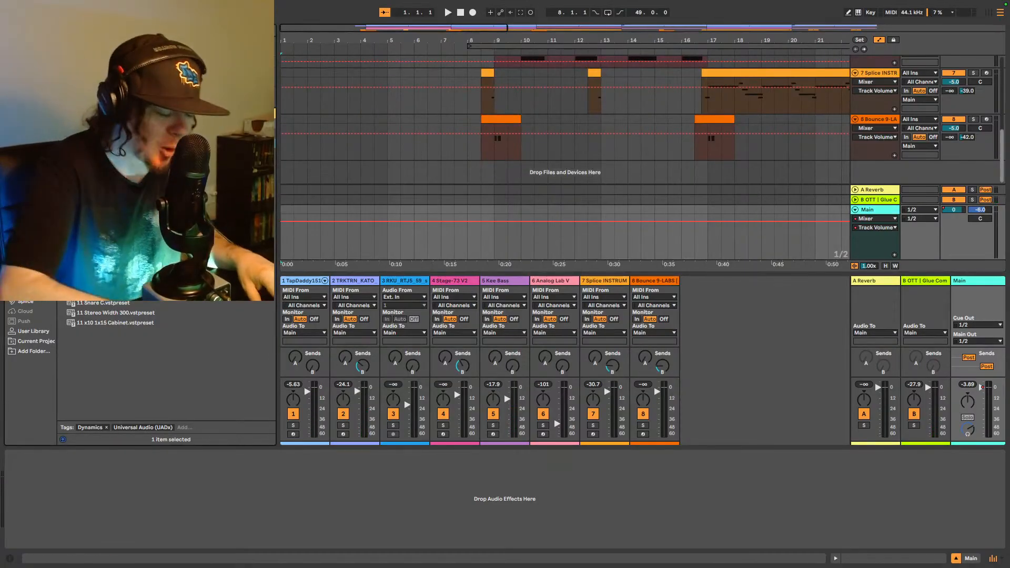
# Step: Search the browser for "sha" and add Shadow Hills Mastering Compressor to the Main track
pyautogui.write('sha')
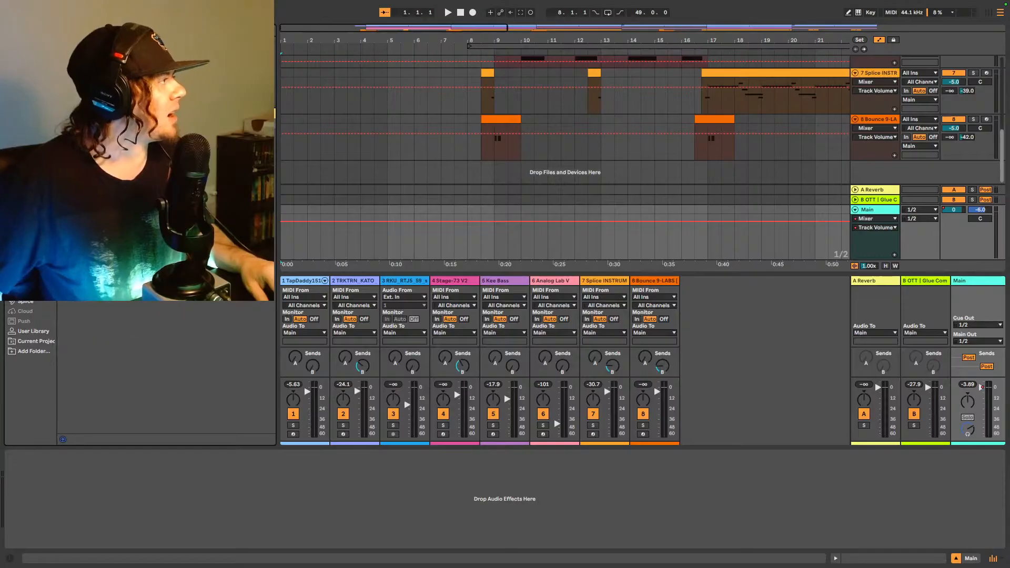
pyautogui.moveTo(158, 237); pyautogui.dragTo(680, 230)
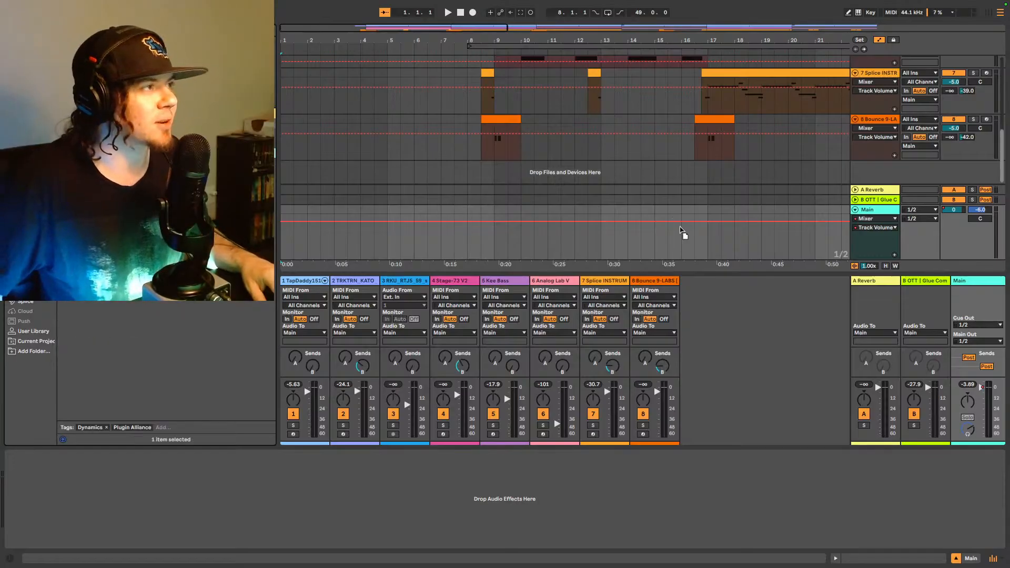
pyautogui.moveTo(618, 248); pyautogui.dragTo(622, 246)
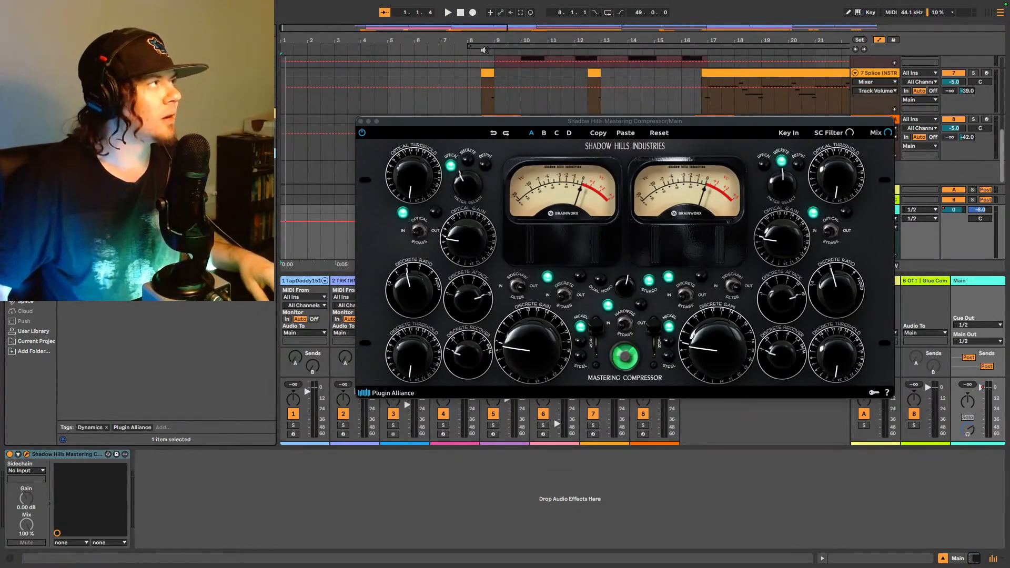
# Step: Adjust the mastering compressor's optical and discrete thresholds and raise its optical and discrete gains while the beat plays
pyautogui.click(484, 50)
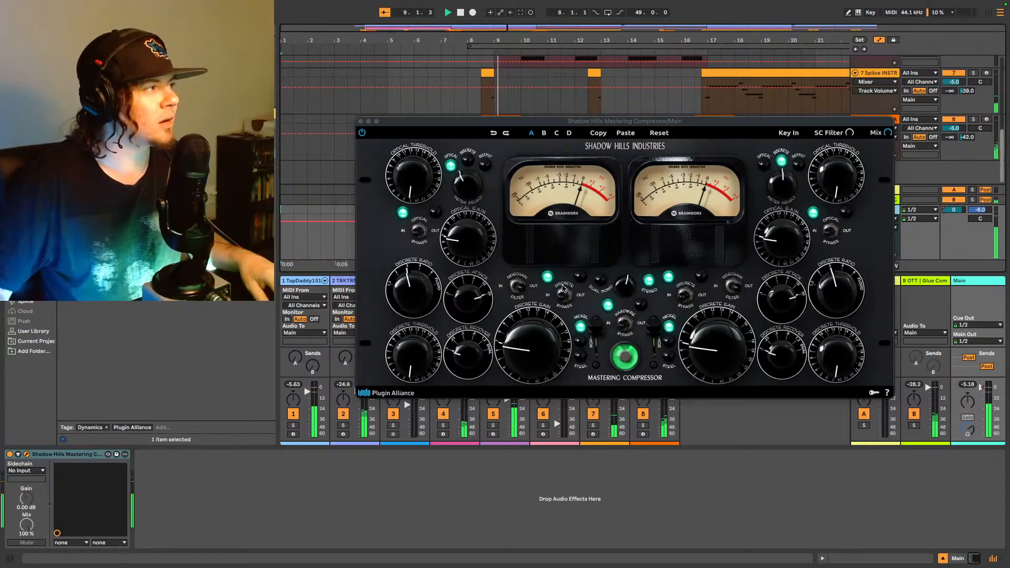
pyautogui.click(509, 287)
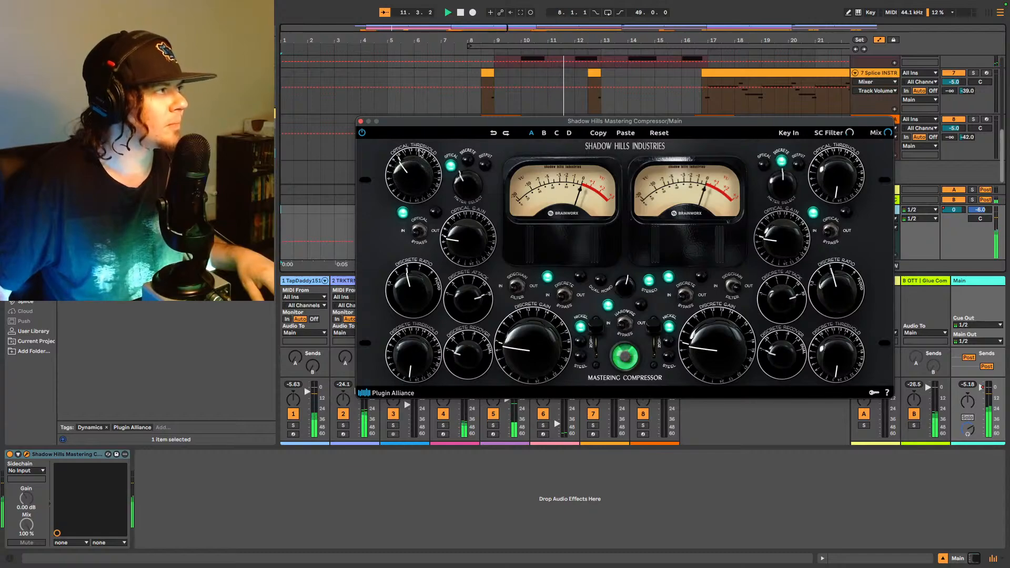
pyautogui.moveTo(421, 154); pyautogui.dragTo(426, 149)
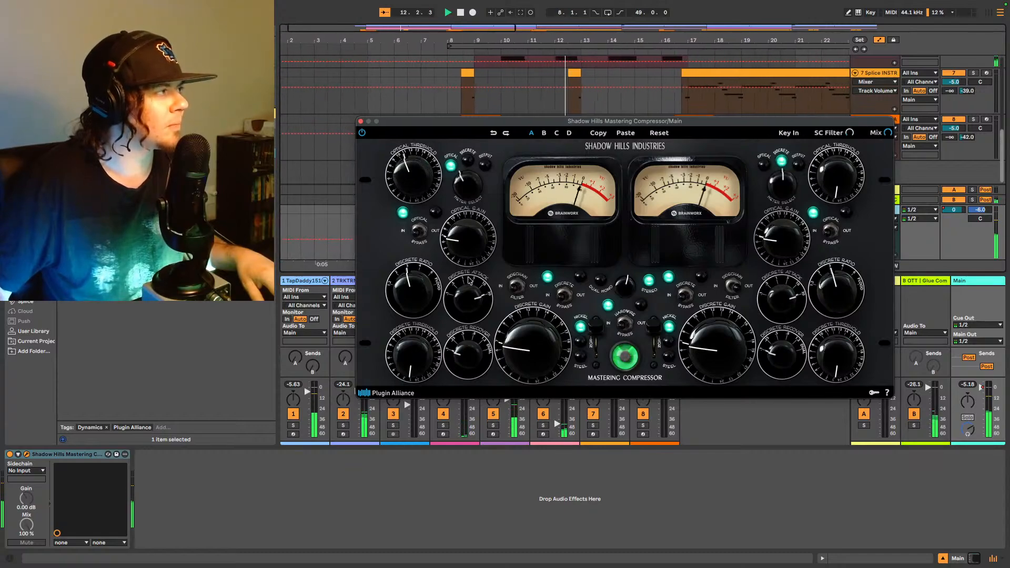
pyautogui.moveTo(414, 349); pyautogui.dragTo(431, 276)
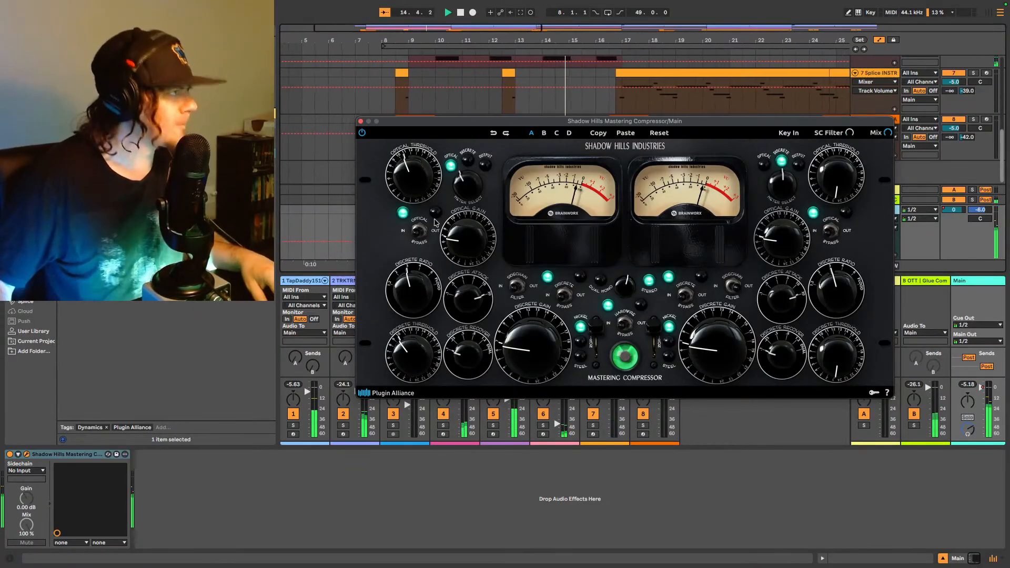
pyautogui.moveTo(470, 232); pyautogui.dragTo(471, 220)
pyautogui.moveTo(537, 348); pyautogui.dragTo(541, 334)
pyautogui.moveTo(478, 238); pyautogui.dragTo(477, 234)
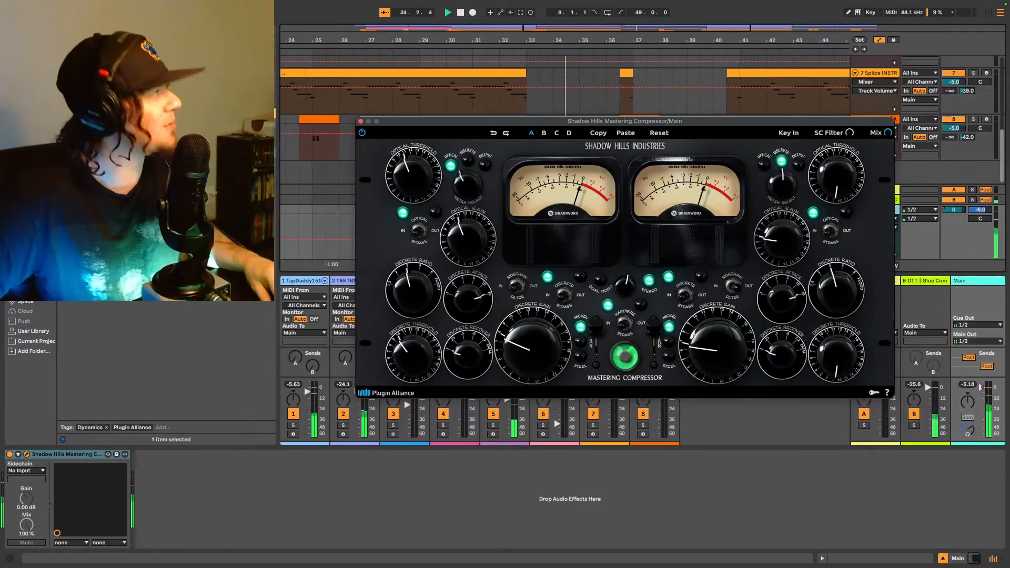
# Step: Add UADx Oxide Tape Recorder after the compressor on Main, arrange both plug-in windows and change the tape recorder's Emphasis EQ
pyautogui.click(368, 183)
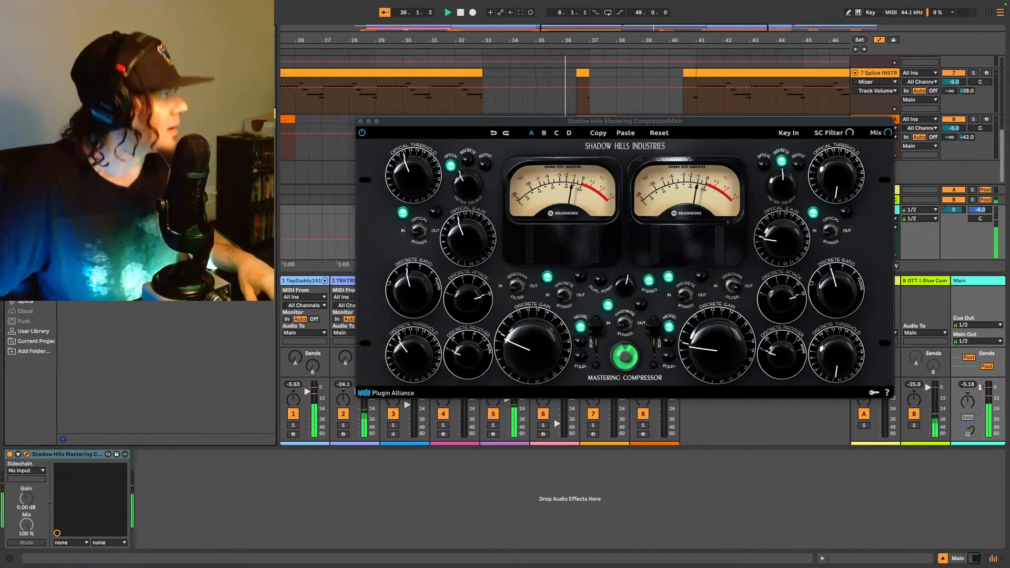
pyautogui.moveTo(199, 257); pyautogui.dragTo(205, 518)
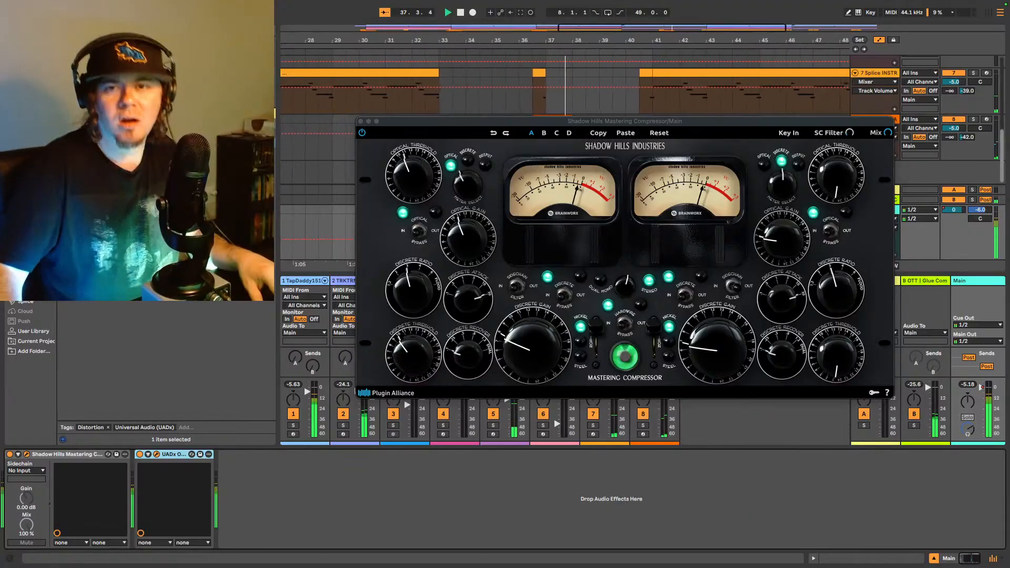
pyautogui.moveTo(494, 175); pyautogui.dragTo(344, 234)
pyautogui.moveTo(432, 121); pyautogui.dragTo(352, 29)
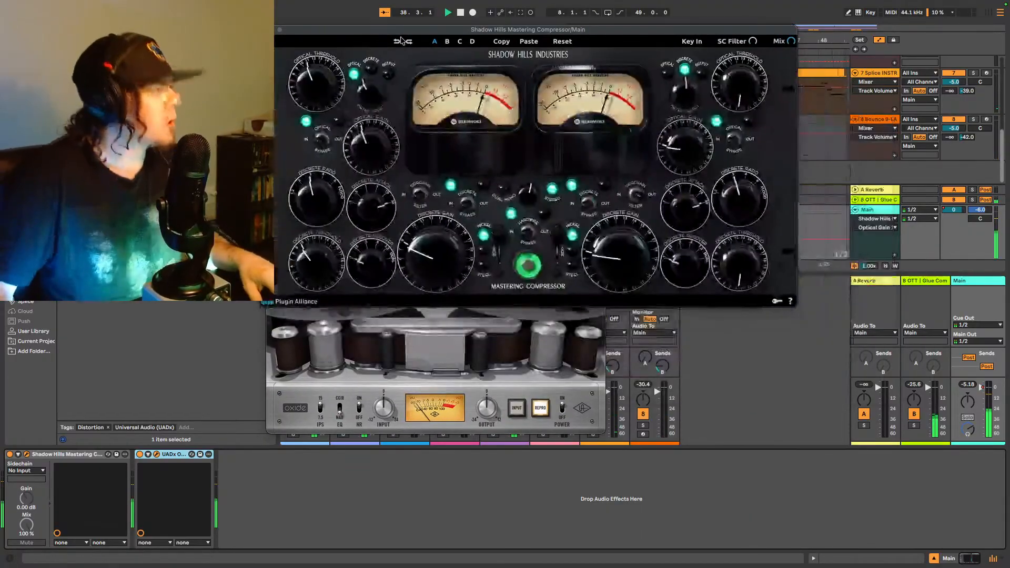
pyautogui.click(352, 409)
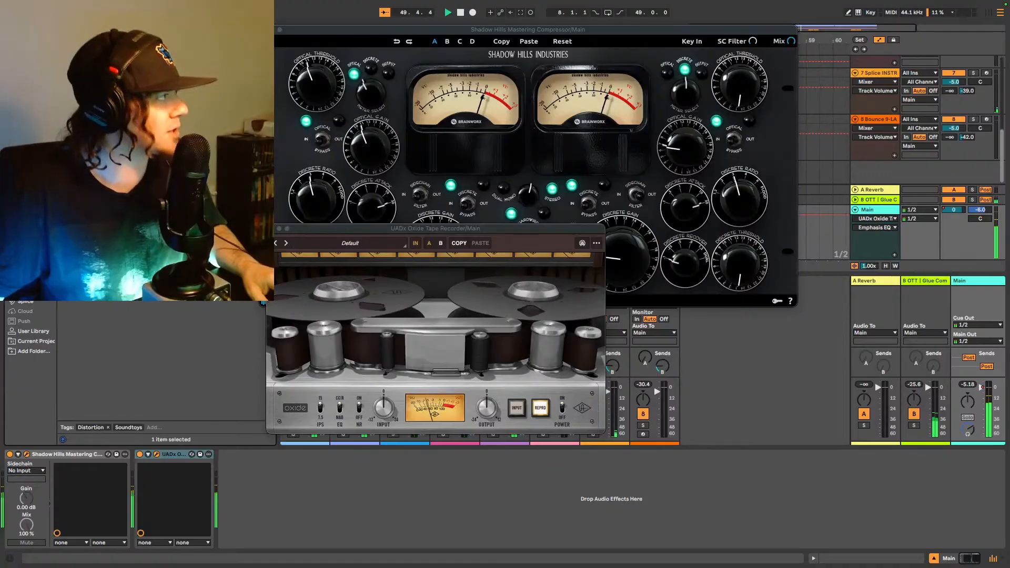
# Step: Add Soundtoys Little Radiator at the end of the Main chain, switch off its noise and reduce its mix during playback
pyautogui.moveTo(191, 322); pyautogui.dragTo(314, 504)
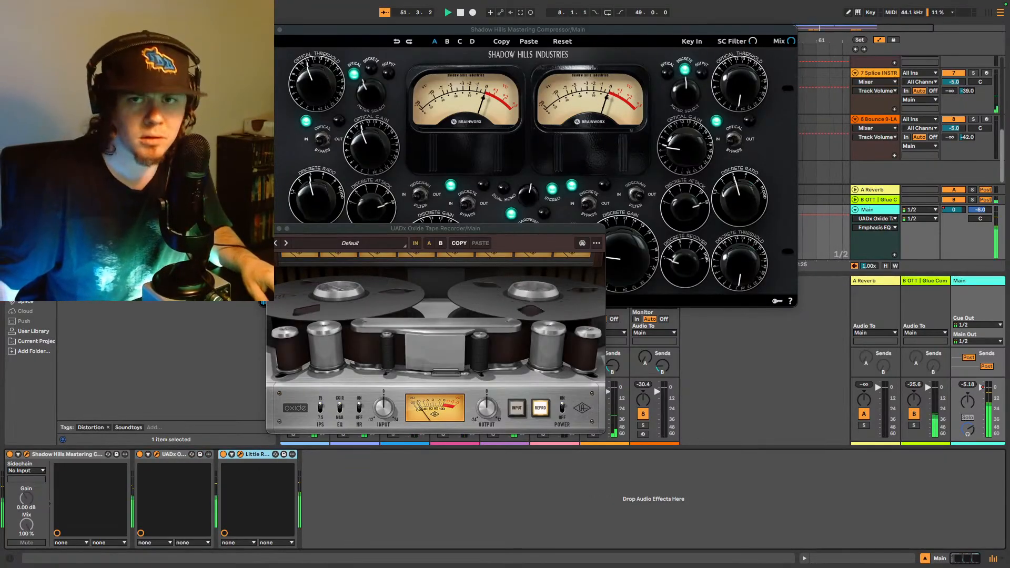
pyautogui.moveTo(375, 241); pyautogui.dragTo(434, 316)
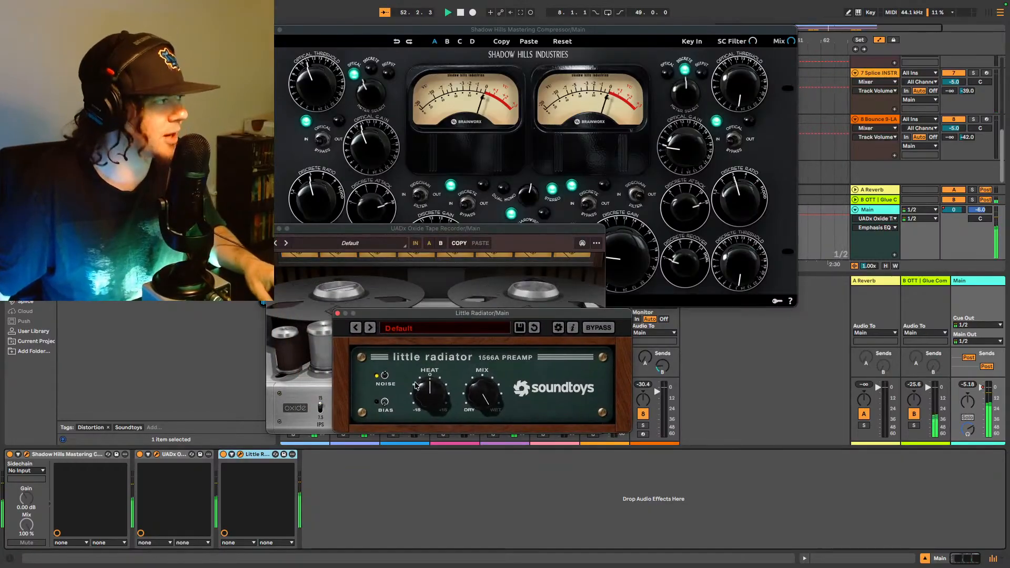
pyautogui.press('space')
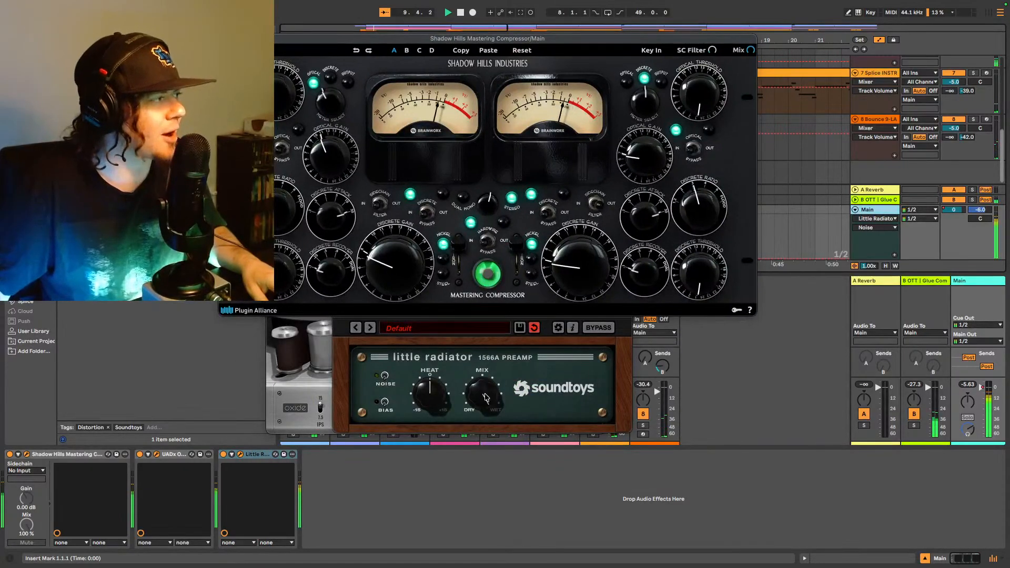
pyautogui.moveTo(504, 388); pyautogui.dragTo(489, 510)
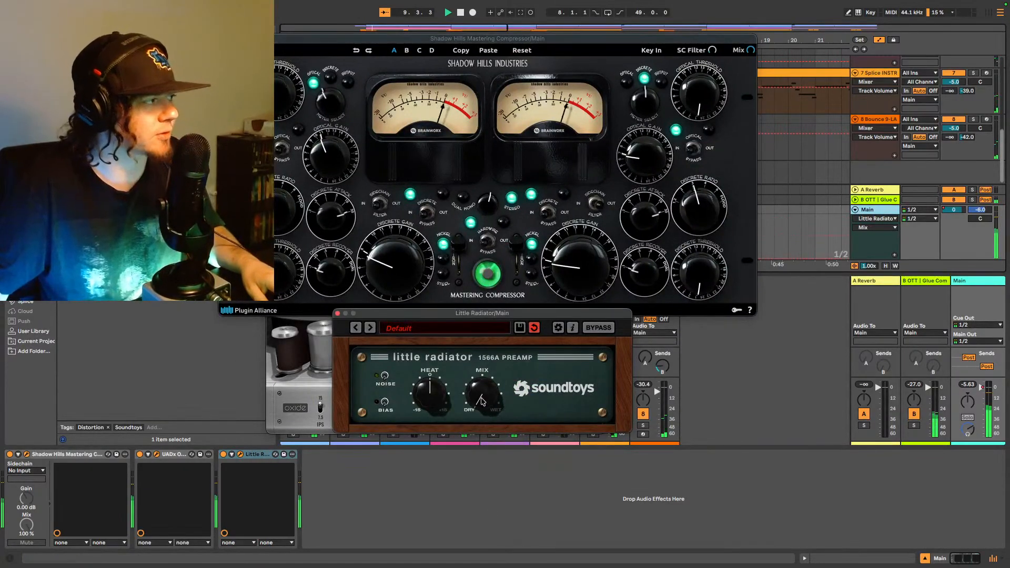
pyautogui.moveTo(482, 402); pyautogui.dragTo(479, 381)
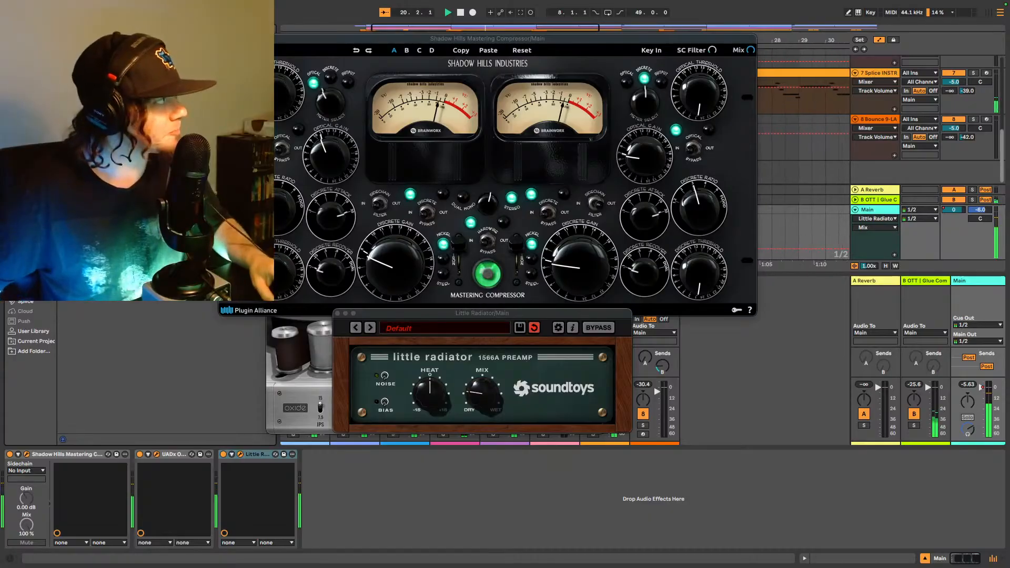
# Step: Bring the Oxide Tape Recorder's window back up from the Main chain and place it over the lower part of the mastering compressor
pyautogui.moveTo(132, 211); pyautogui.dragTo(354, 505)
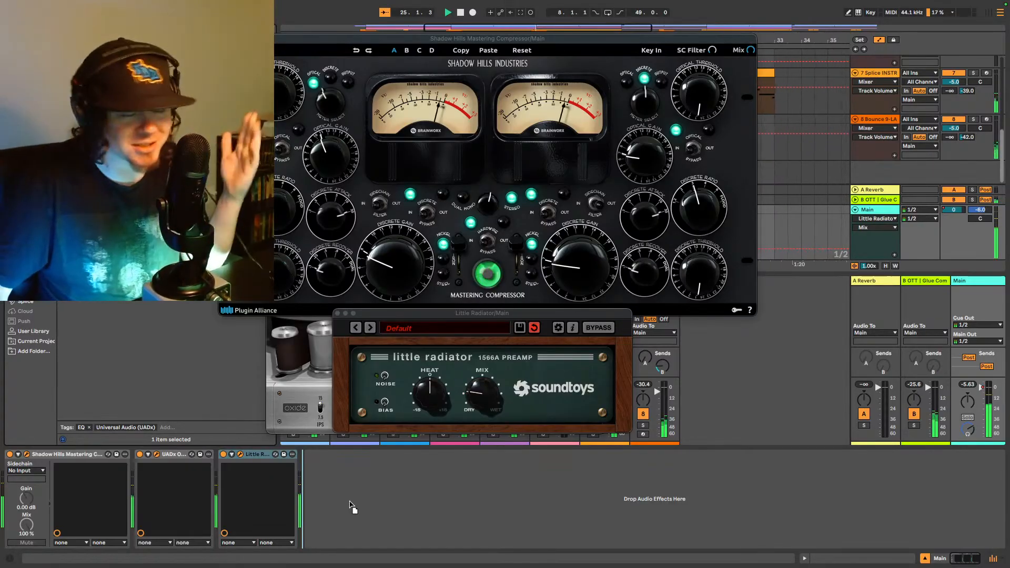
pyautogui.moveTo(350, 506); pyautogui.dragTo(226, 392)
pyautogui.click(192, 454)
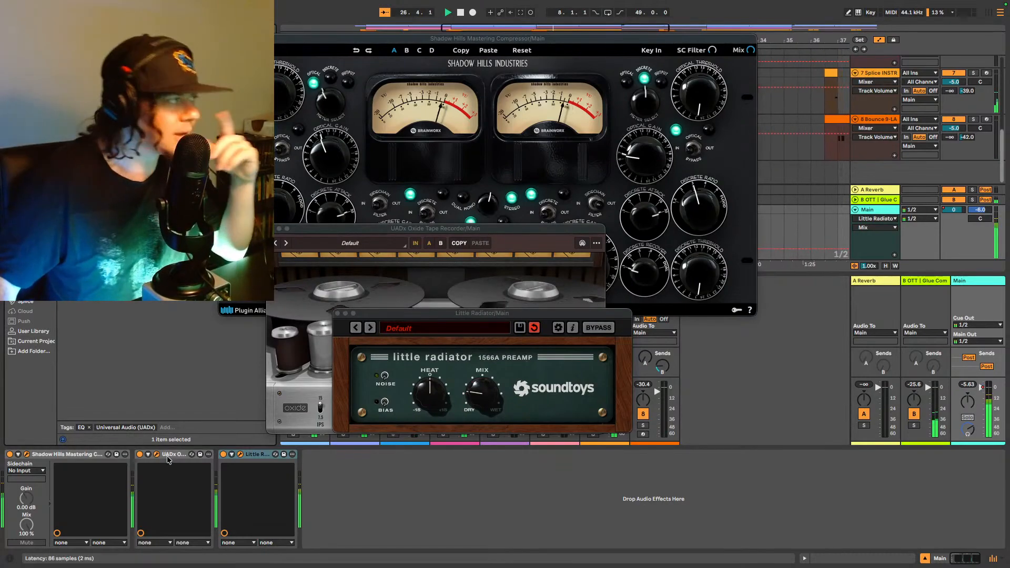
pyautogui.click(191, 454)
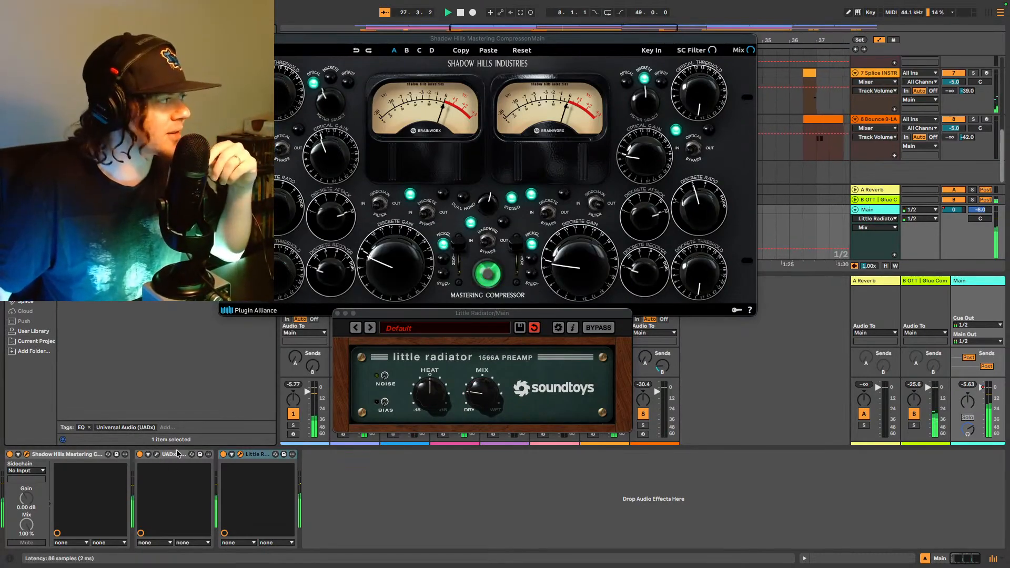
pyautogui.click(156, 456)
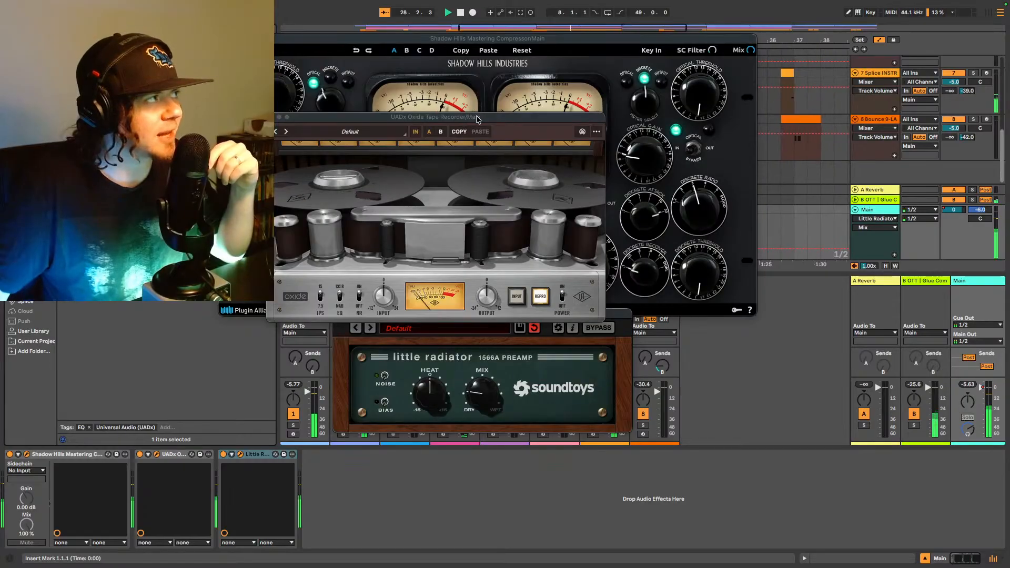
pyautogui.moveTo(488, 116); pyautogui.dragTo(507, 281)
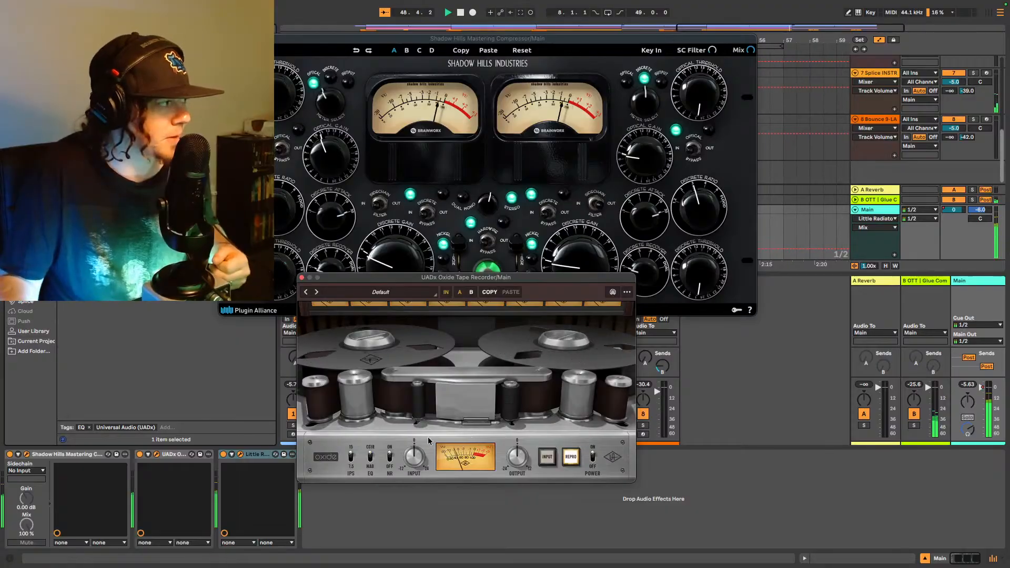
# Step: Reopen Little Radiator's window and arrange it beside the Oxide Tape Recorder, below the mastering compressor
pyautogui.click(239, 456)
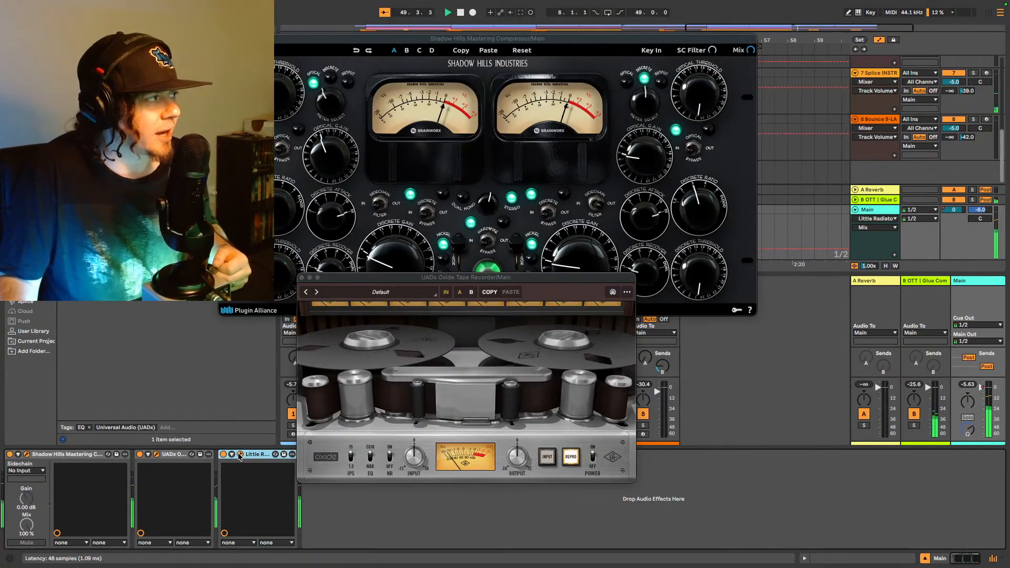
pyautogui.moveTo(475, 210); pyautogui.dragTo(771, 329)
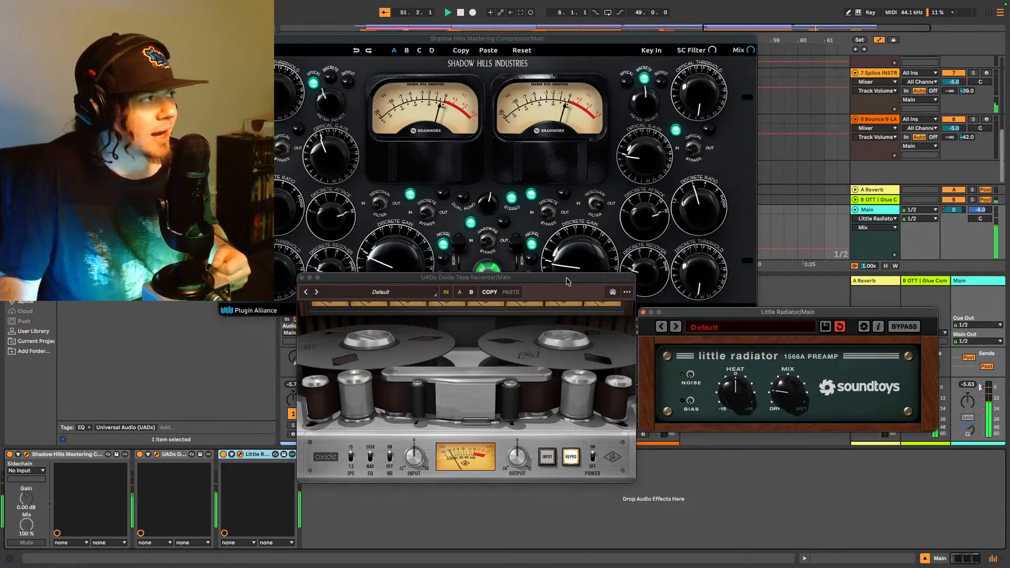
pyautogui.moveTo(566, 277); pyautogui.dragTo(399, 273)
pyautogui.moveTo(766, 312); pyautogui.dragTo(589, 322)
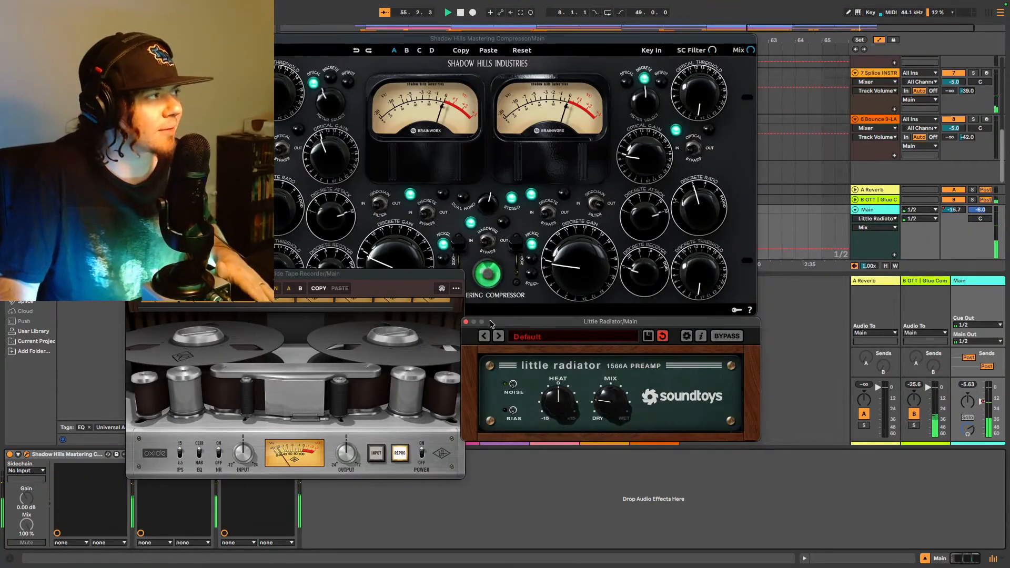
pyautogui.moveTo(492, 39); pyautogui.dragTo(510, 26)
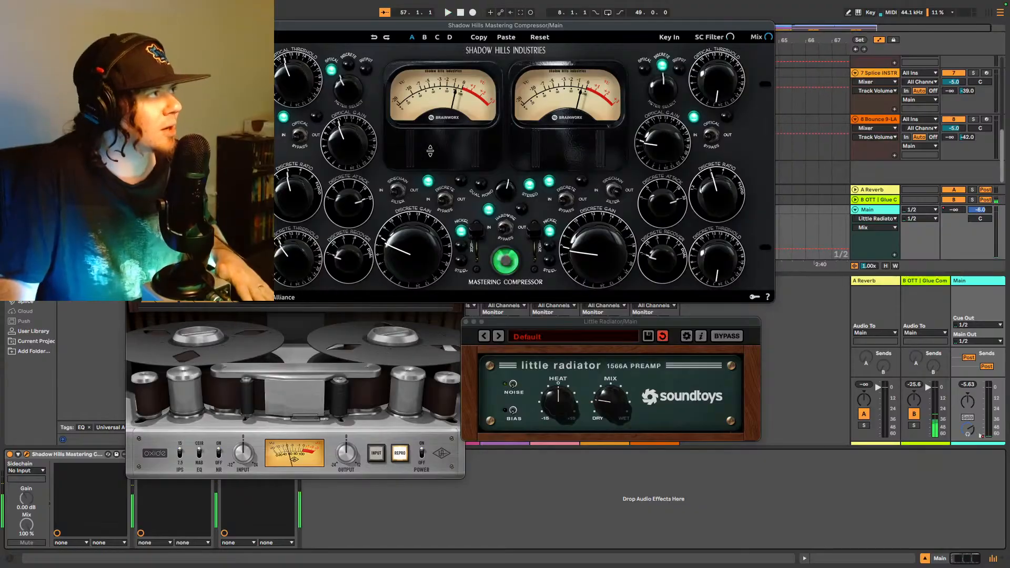
pyautogui.click(294, 315)
pyautogui.moveTo(368, 274); pyautogui.dragTo(382, 275)
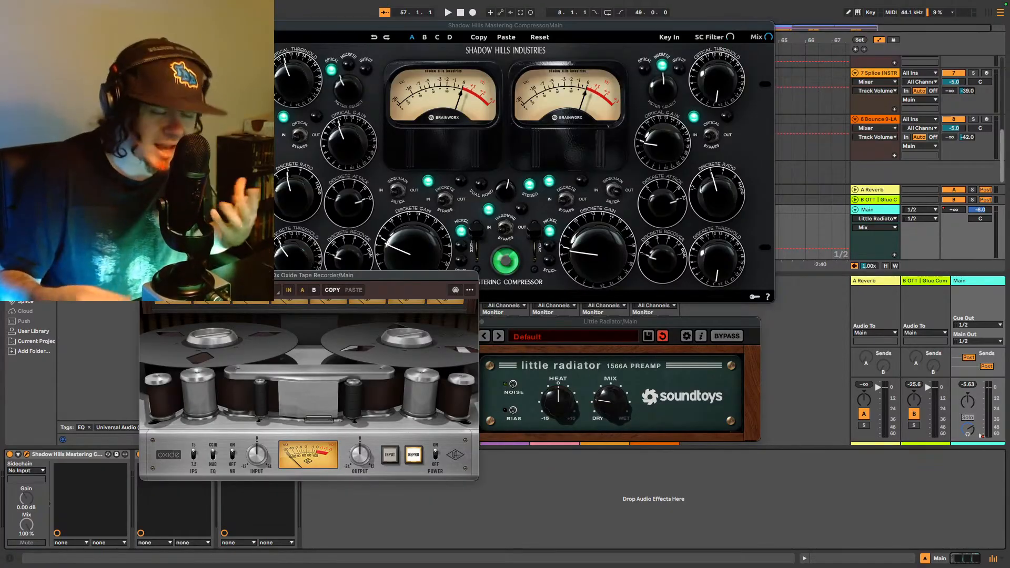
pyautogui.moveTo(593, 317); pyautogui.dragTo(608, 304)
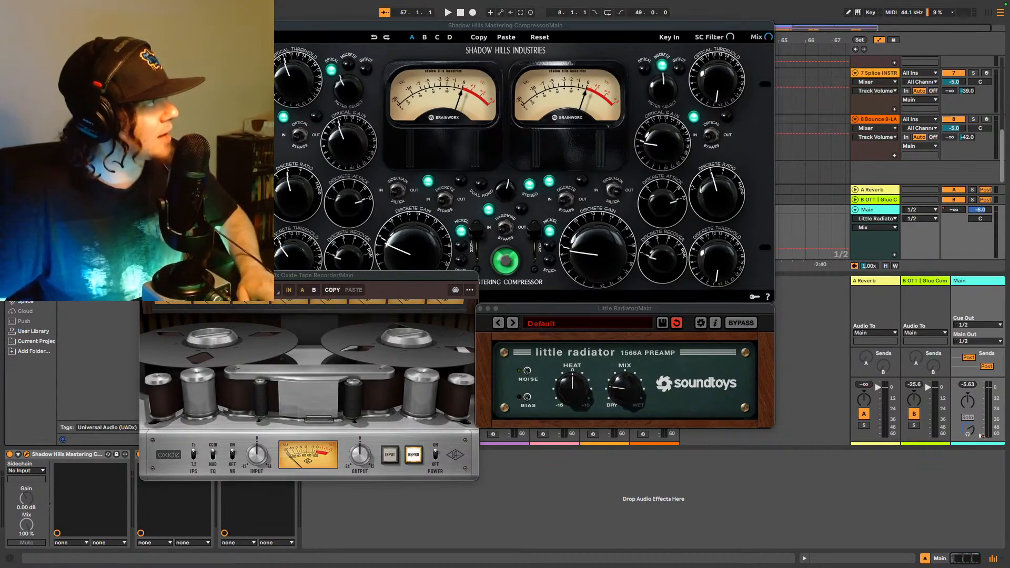
# Step: Add UADx 610-A Preamp and EQ at the end of the Main chain and rearrange the plug-in windows around it
pyautogui.moveTo(95, 284); pyautogui.dragTo(406, 516)
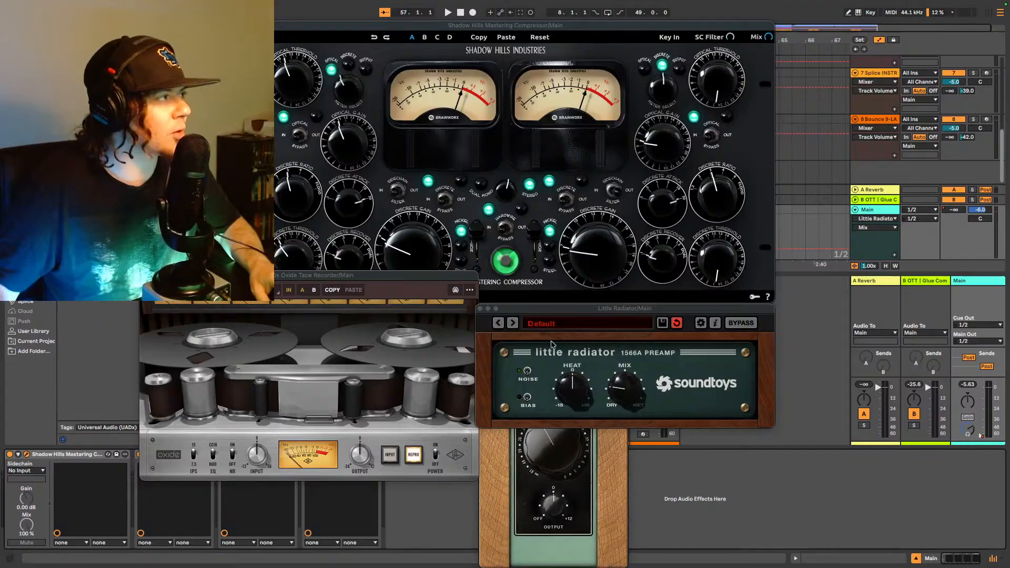
pyautogui.moveTo(559, 311); pyautogui.dragTo(465, 188)
pyautogui.click(619, 407)
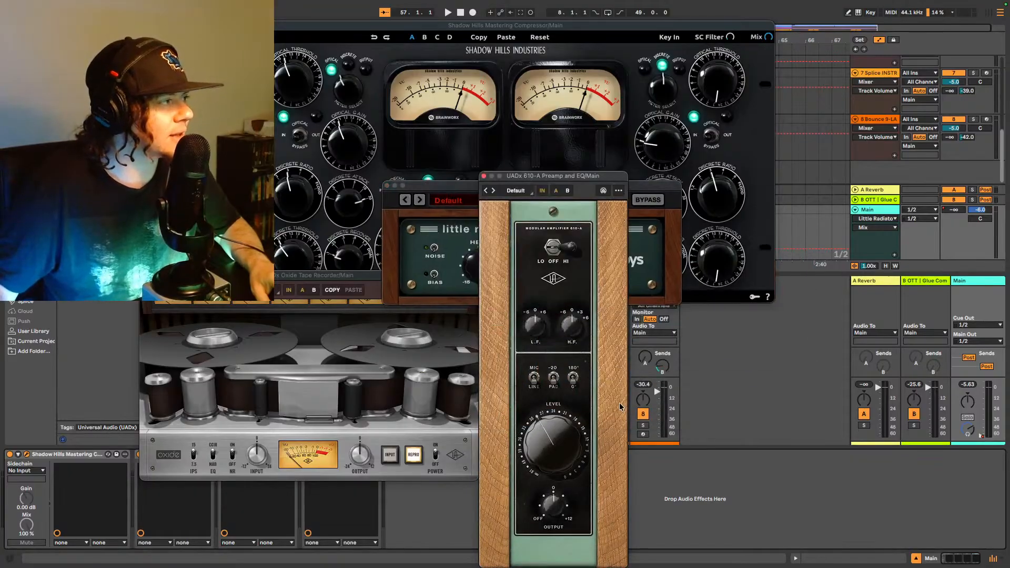
pyautogui.moveTo(571, 176); pyautogui.dragTo(868, 135)
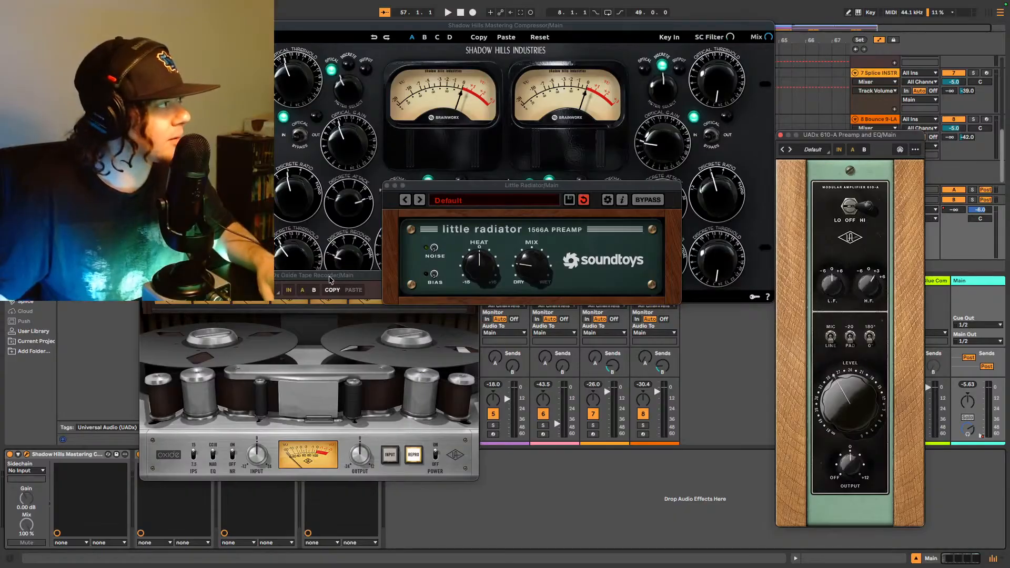
pyautogui.moveTo(330, 279); pyautogui.dragTo(564, 314)
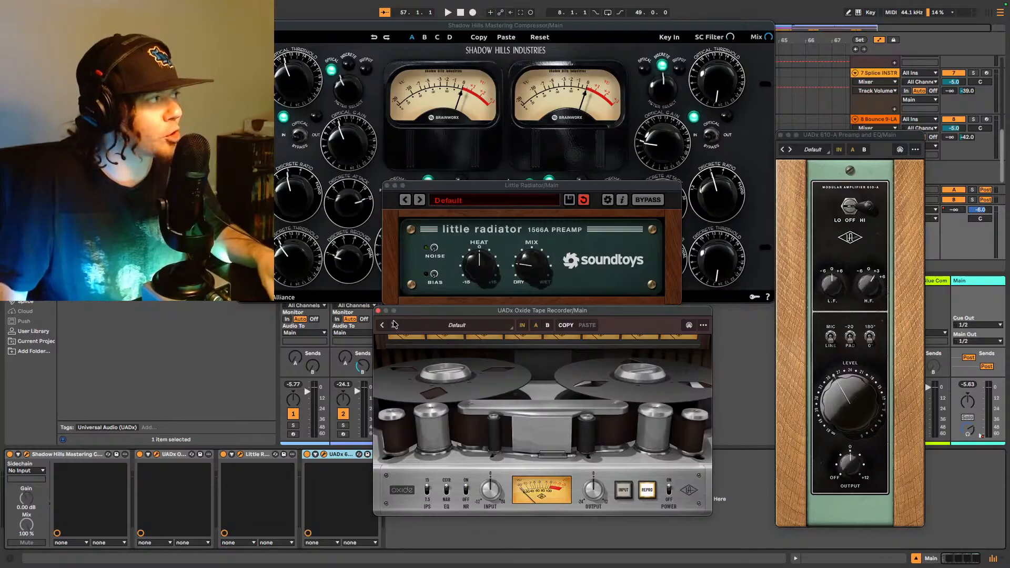
pyautogui.moveTo(488, 25); pyautogui.dragTo(440, 148)
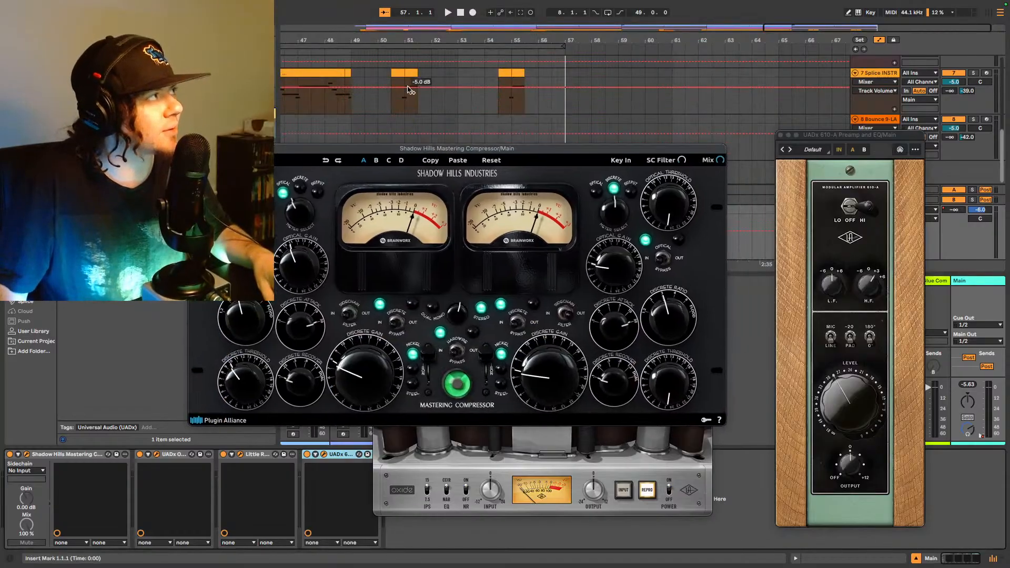
# Step: Play the beat from bar 9 and return to the Main track's plug-ins to audition the 610-A's high-frequency EQ
pyautogui.click(499, 90)
pyautogui.press('space')
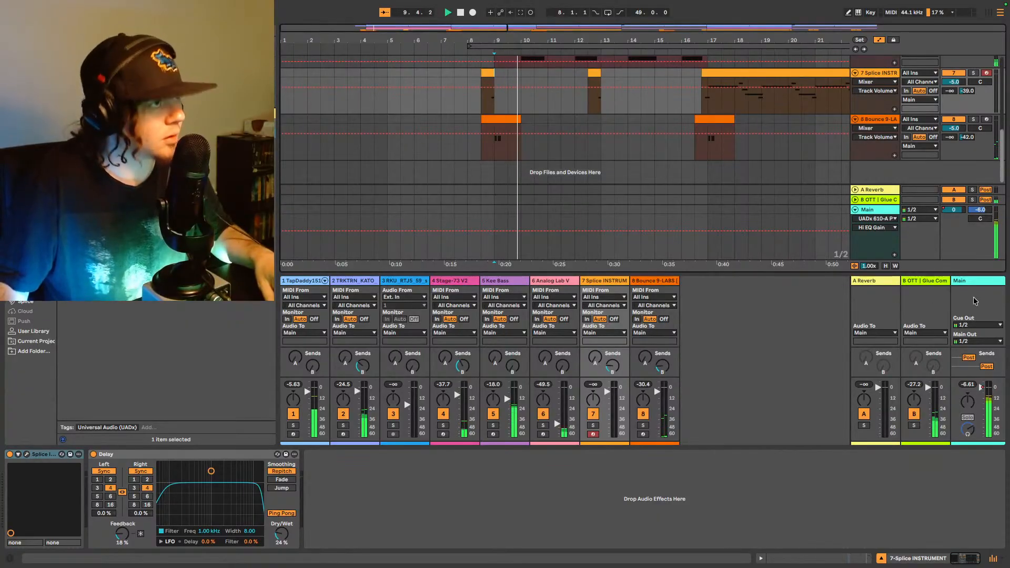
pyautogui.press('Down')
pyautogui.press('Down')
pyautogui.press('Down')
pyautogui.press('Down')
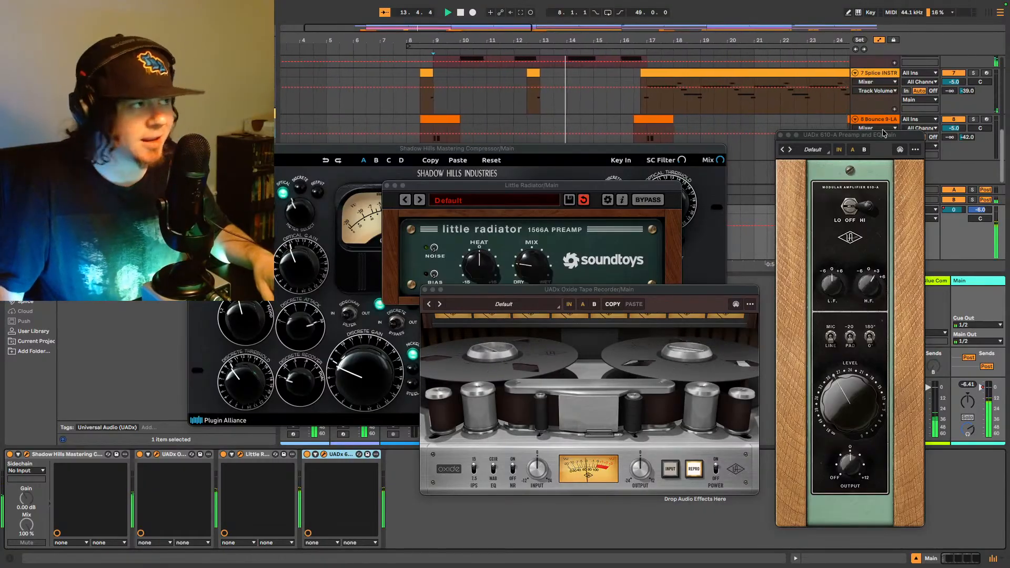
pyautogui.click(874, 286)
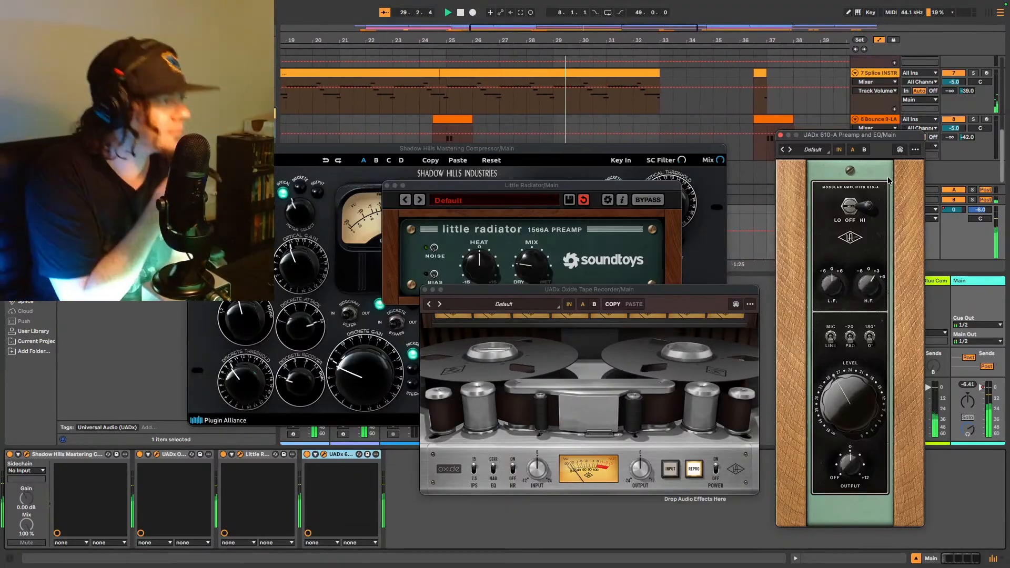
# Step: Close the Oxide, 610-A, Little Radiator and Shadow Hills plug-in windows while the beat plays
pyautogui.click(507, 124)
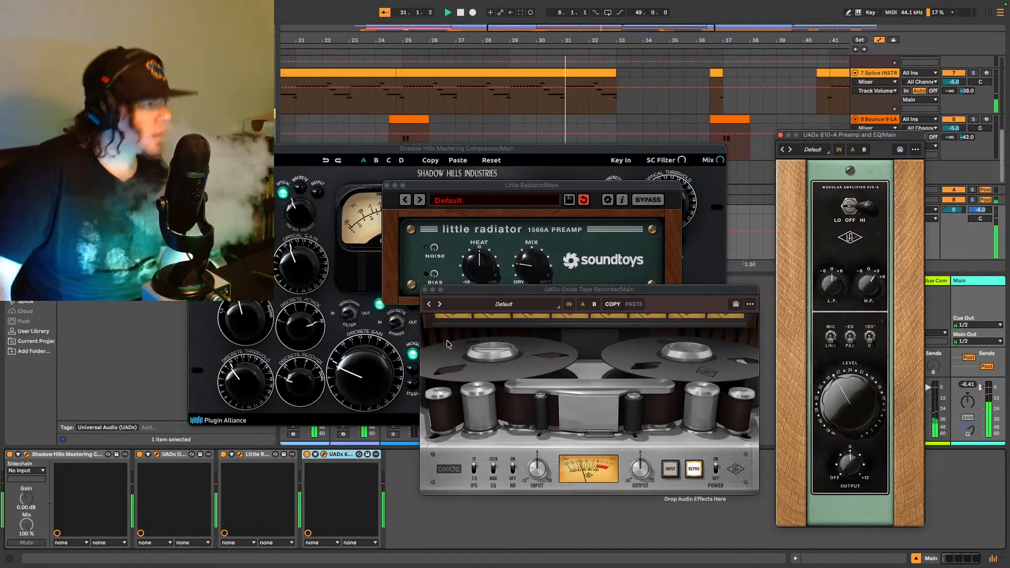
pyautogui.click(425, 289)
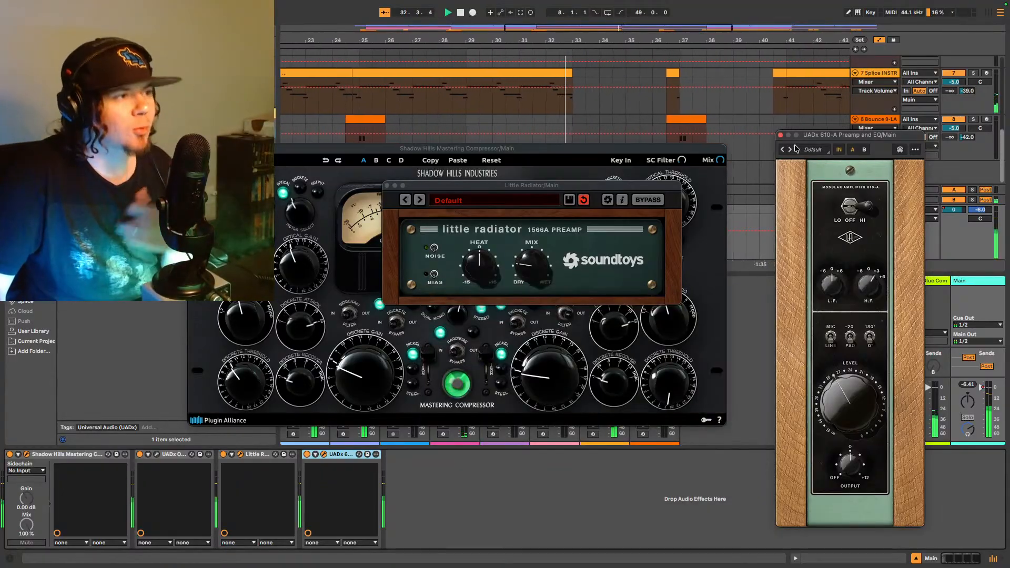
pyautogui.click(781, 135)
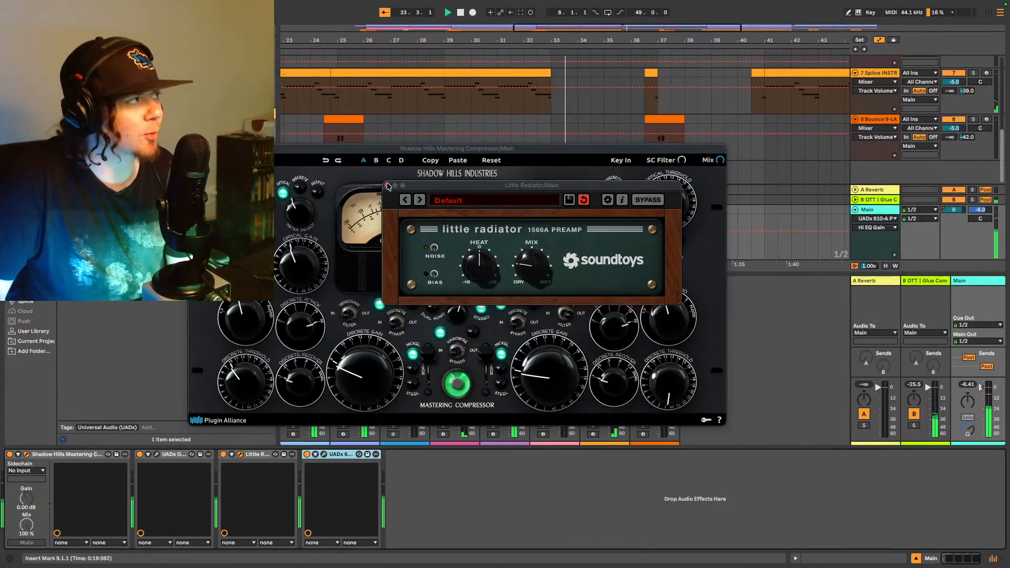
pyautogui.click(387, 186)
pyautogui.click(193, 149)
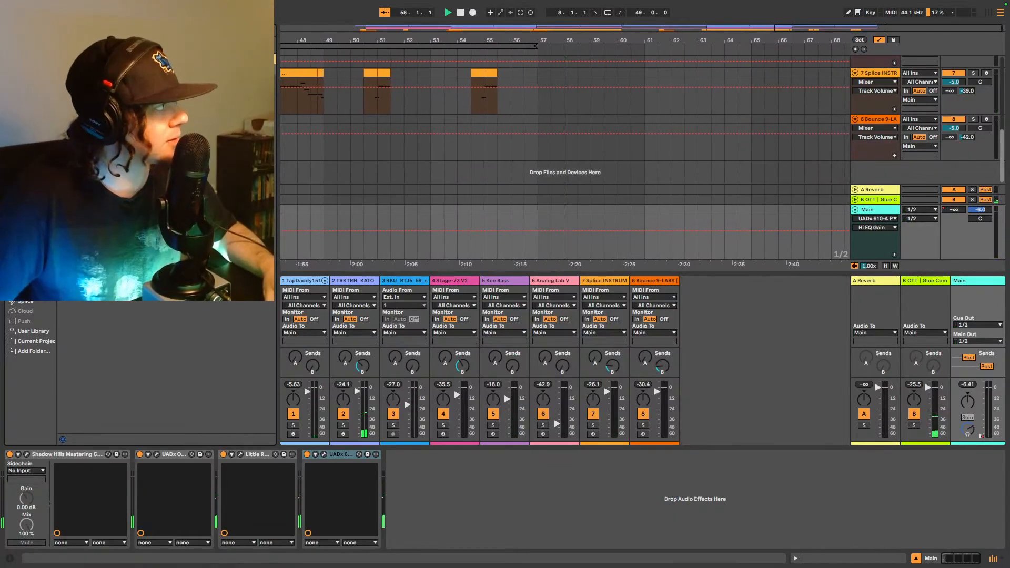
# Step: Add a Utility device after the 610-A on the Main track and set its gain to 6.41 dB
pyautogui.moveTo(132, 274); pyautogui.dragTo(439, 500)
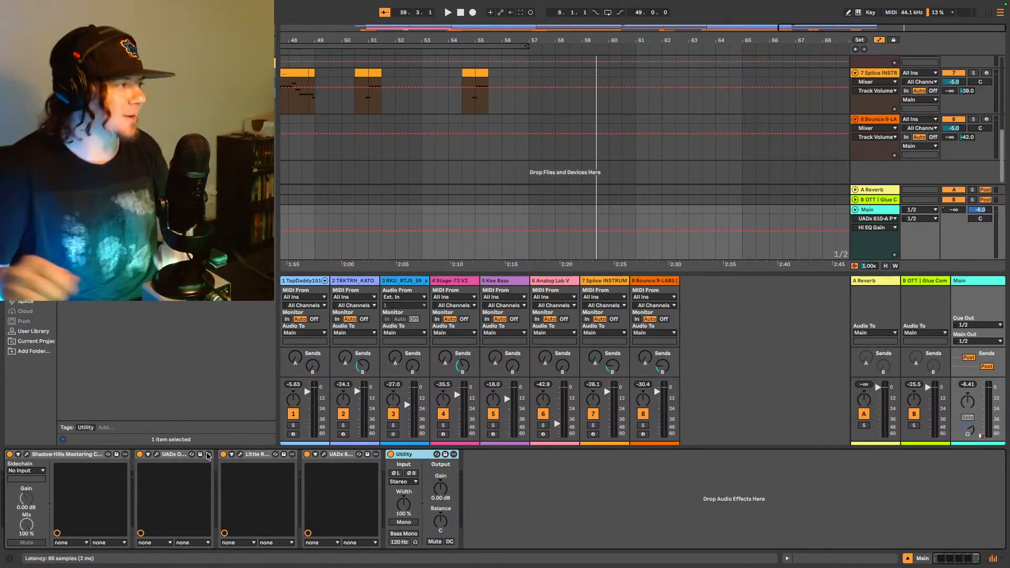
pyautogui.click(444, 487)
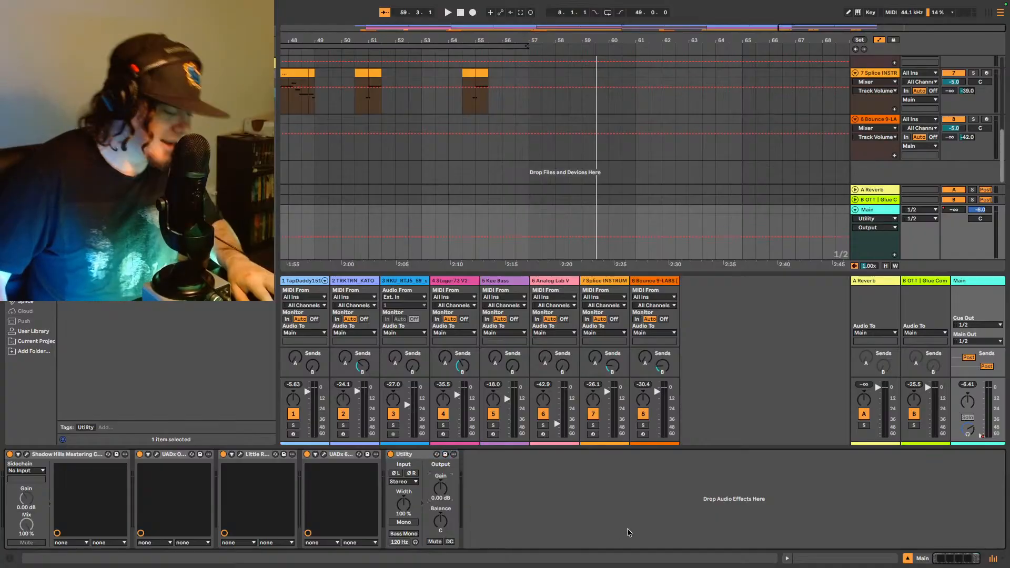
pyautogui.write('6.')
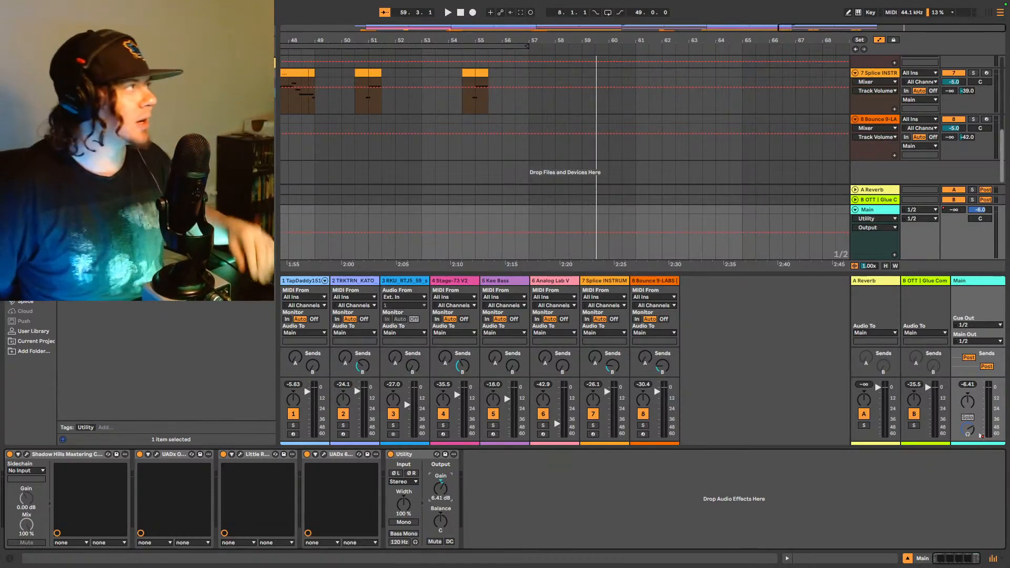
# Step: Search the browser for "lim", add Limiter after Utility on the Main track and set its ceiling to 0.0 dB
pyautogui.click(147, 29)
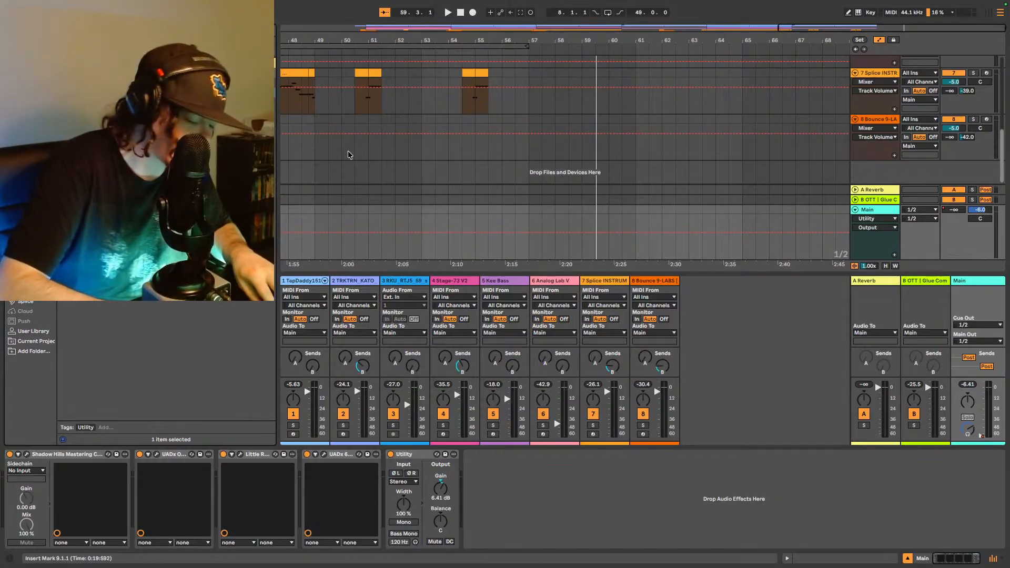
pyautogui.write('lim')
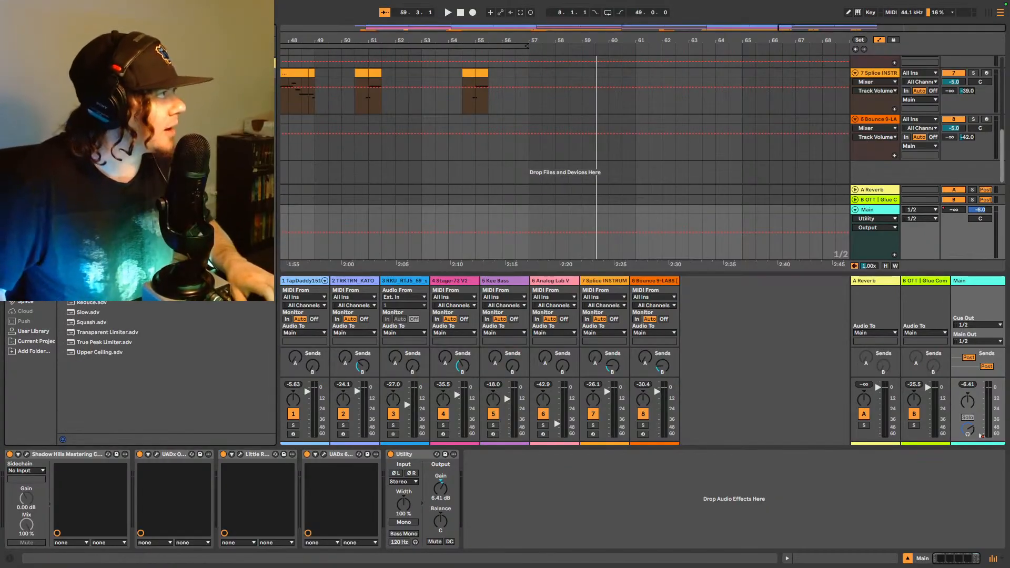
pyautogui.moveTo(480, 362); pyautogui.dragTo(571, 531)
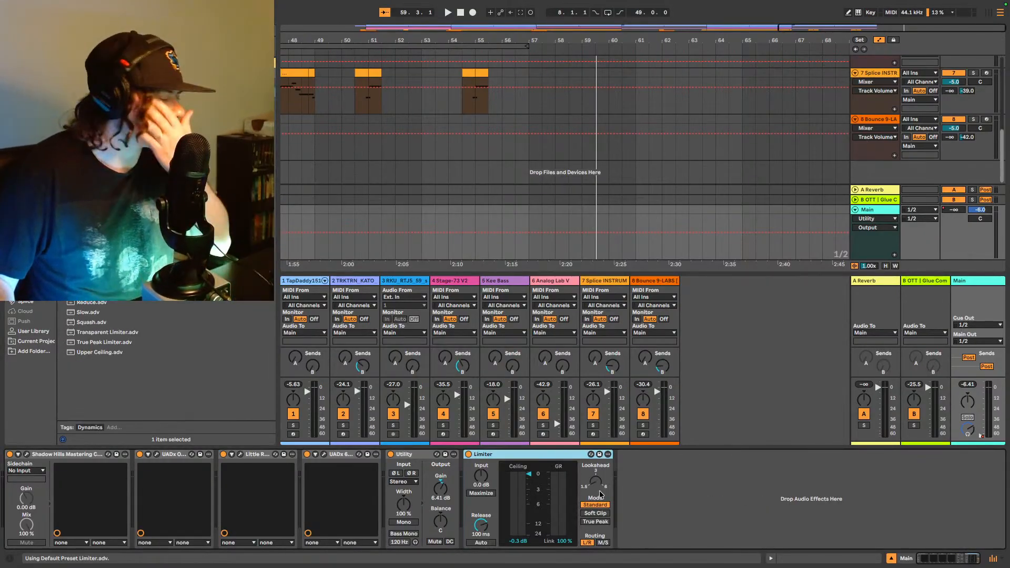
pyautogui.click(535, 484)
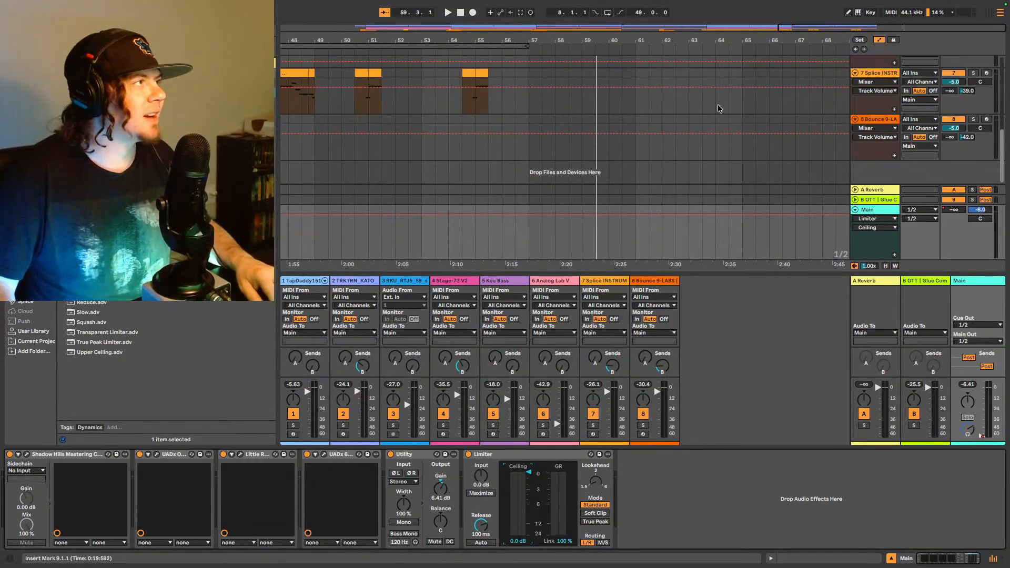
# Step: Play the beat from bar 8 with the Main chain displayed and check the output level and the limiter's gain reduction
pyautogui.scroll(10, 720, 109)
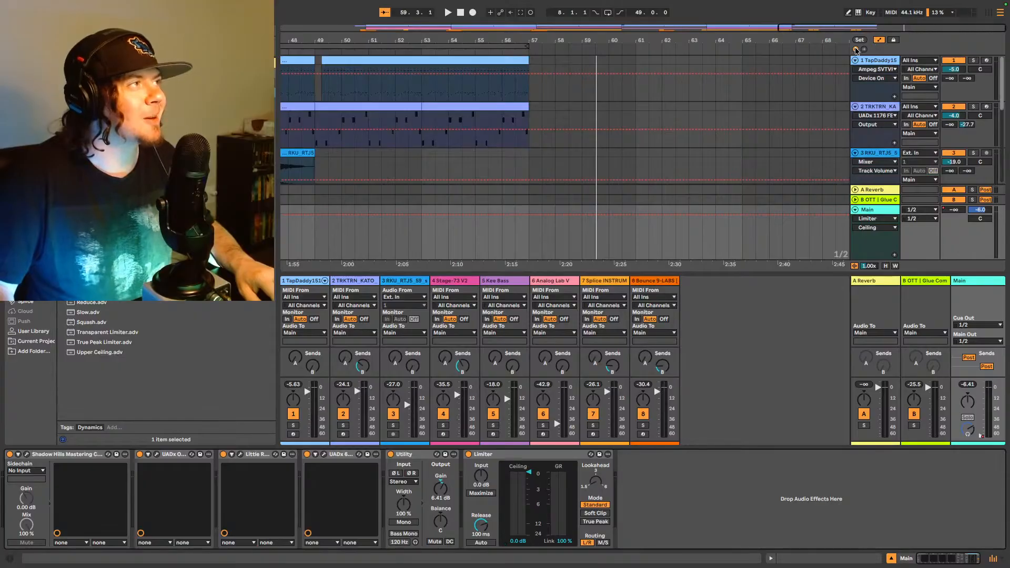
pyautogui.press('Home')
pyautogui.click(469, 117)
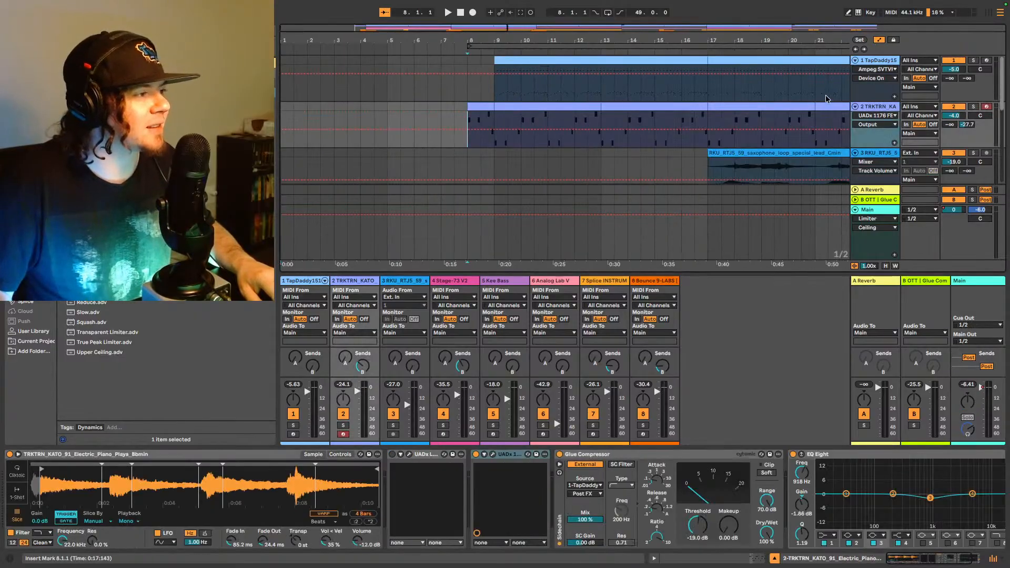
pyautogui.press('space')
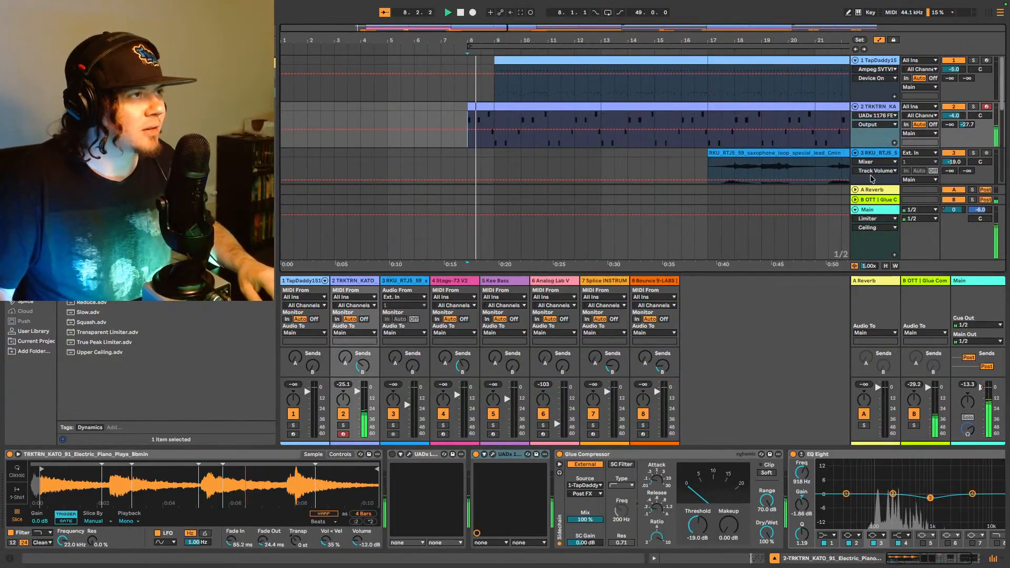
pyautogui.click(886, 213)
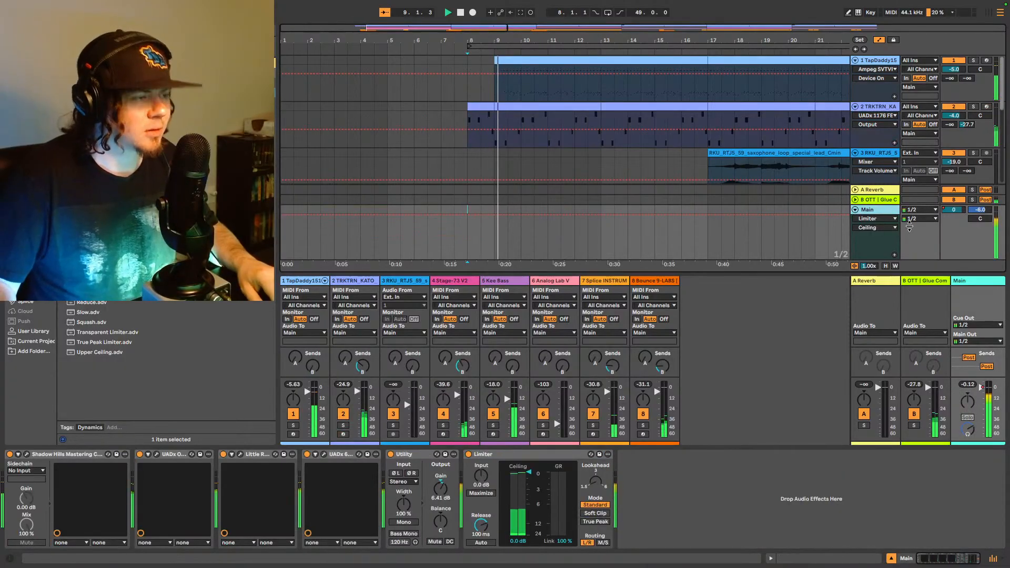
pyautogui.press('XF86AudioRaiseVolume')
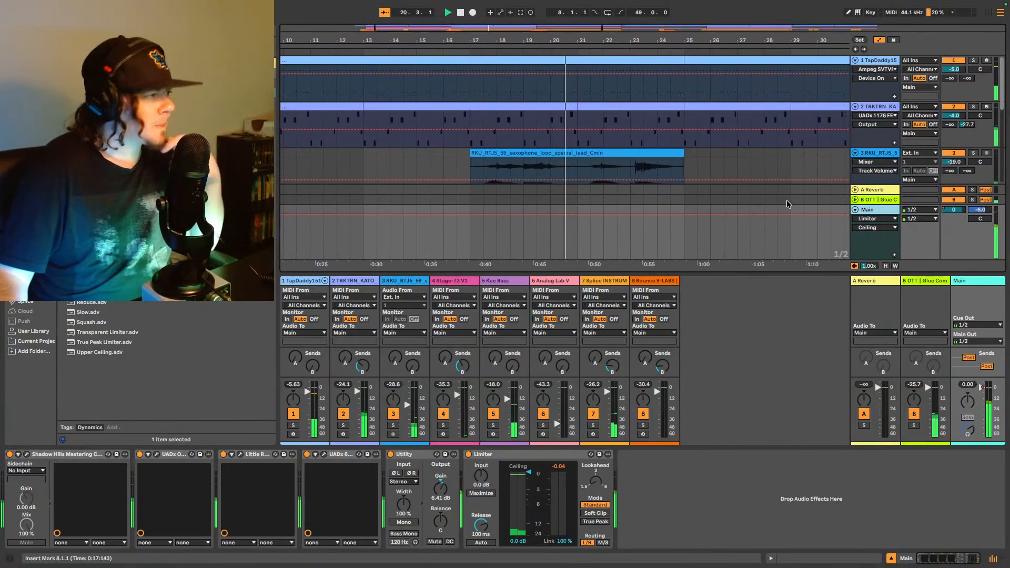
# Step: Set the Upward amount of OTT on return track B to 76 % and close the plug-in window
pyautogui.click(910, 285)
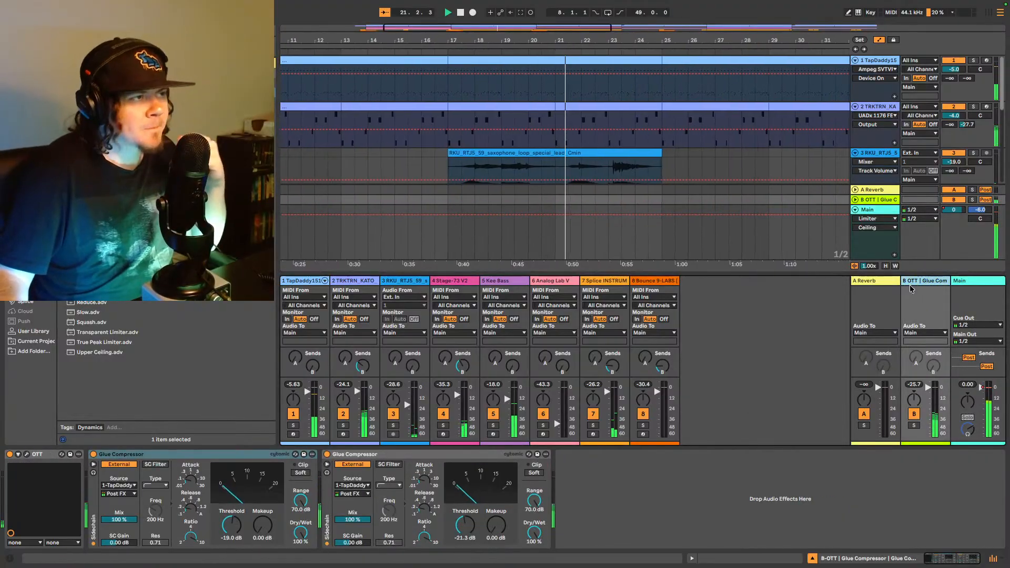
pyautogui.click(27, 455)
pyautogui.moveTo(378, 402)
pyautogui.mouseDown()
pyautogui.moveTo(378, 419)
pyautogui.moveTo(379, 411)
pyautogui.mouseUp()
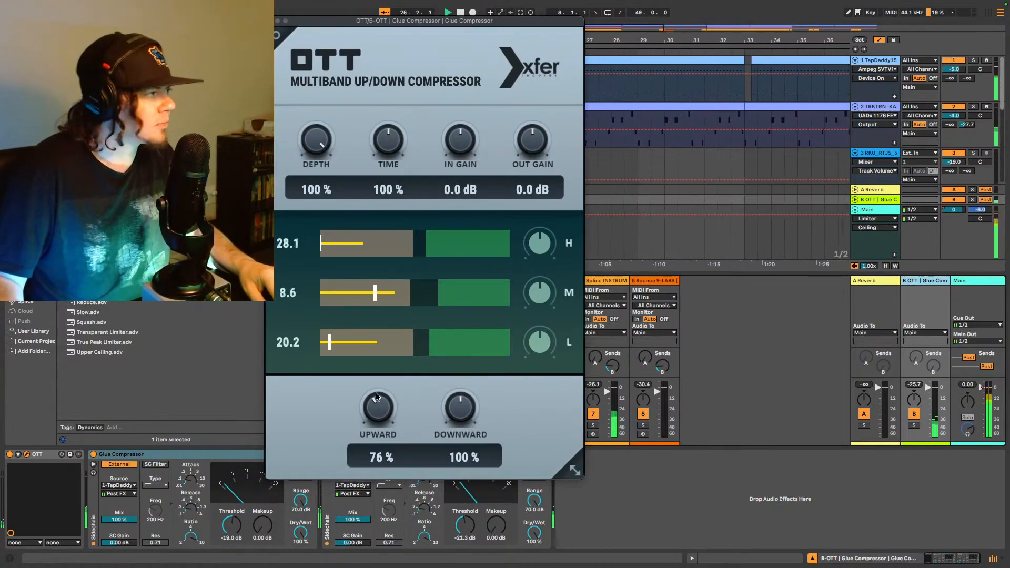
pyautogui.click(277, 21)
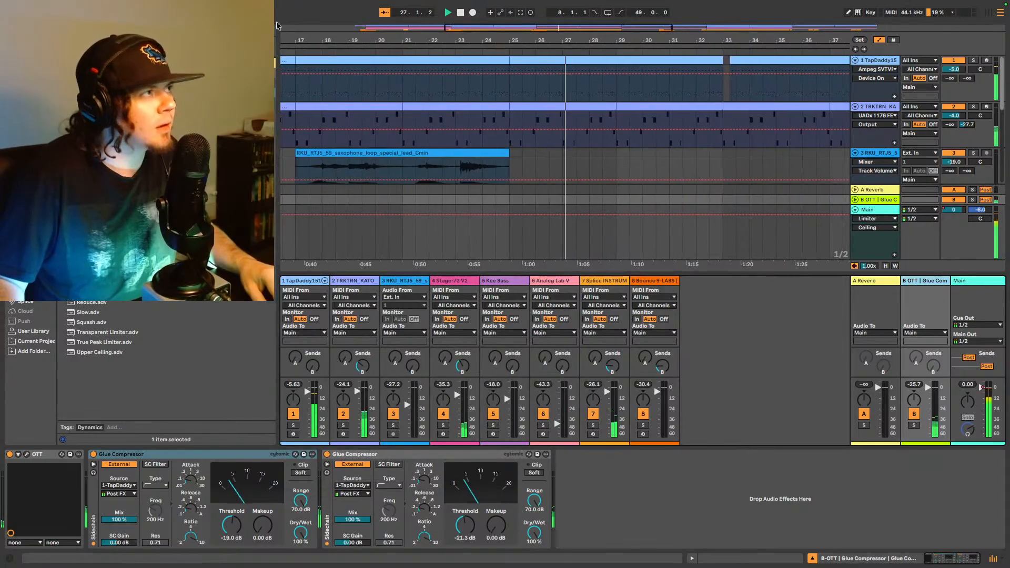
# Step: Set the sample volume of the drum break loop pad in track 1's drum rack to -20.0 dB
pyautogui.click(875, 61)
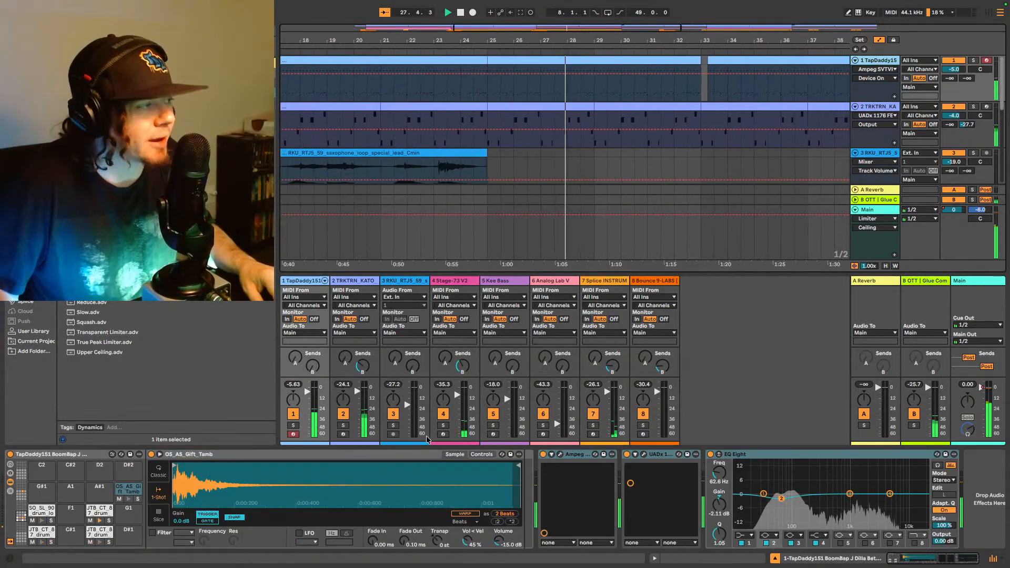
pyautogui.click(495, 540)
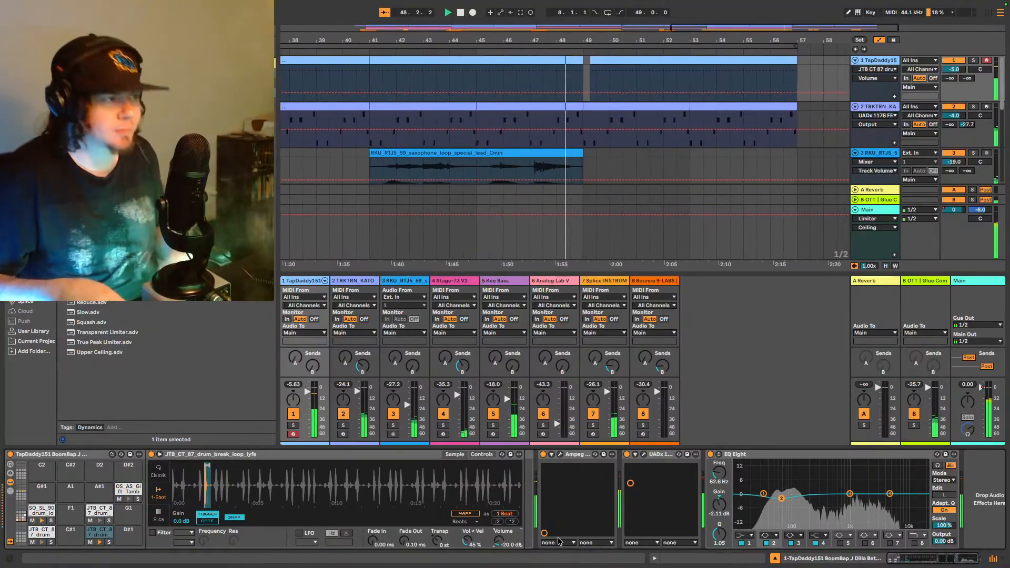
# Step: Add Ozone 9 Elements after the Limiter on the Main track and move its window clear of the arrangement
pyautogui.click(964, 282)
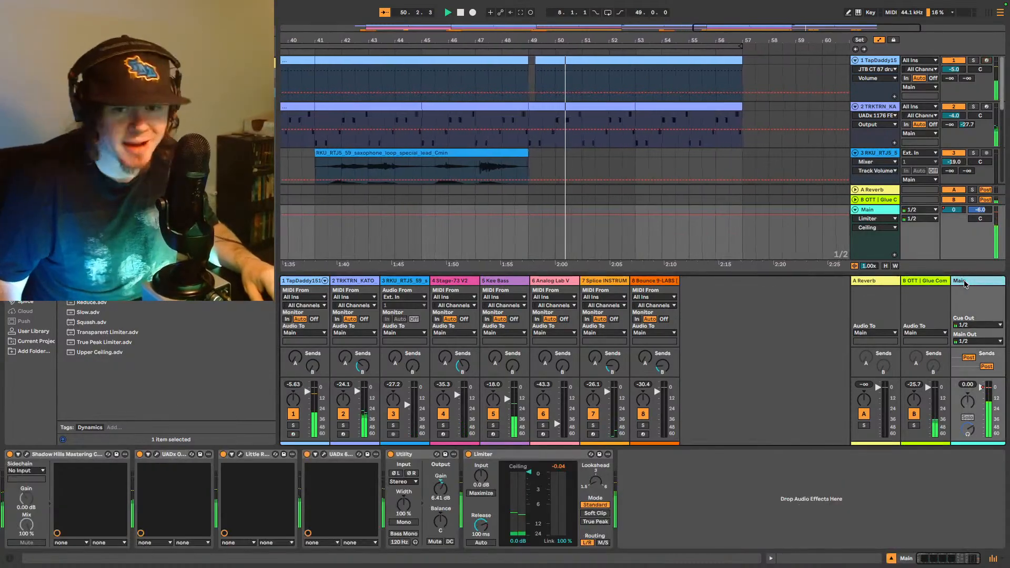
pyautogui.click(667, 484)
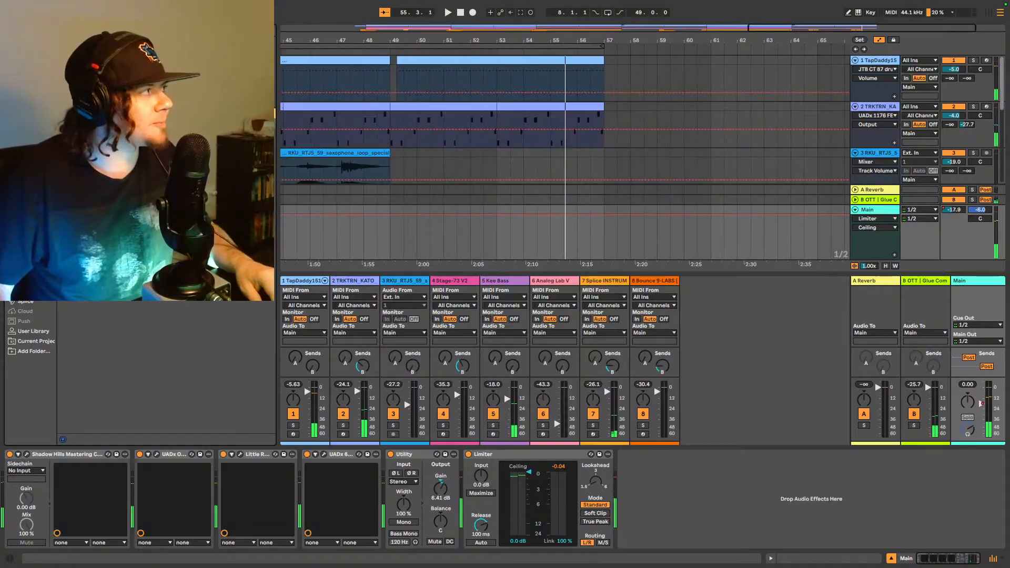
pyautogui.moveTo(158, 184); pyautogui.dragTo(644, 473)
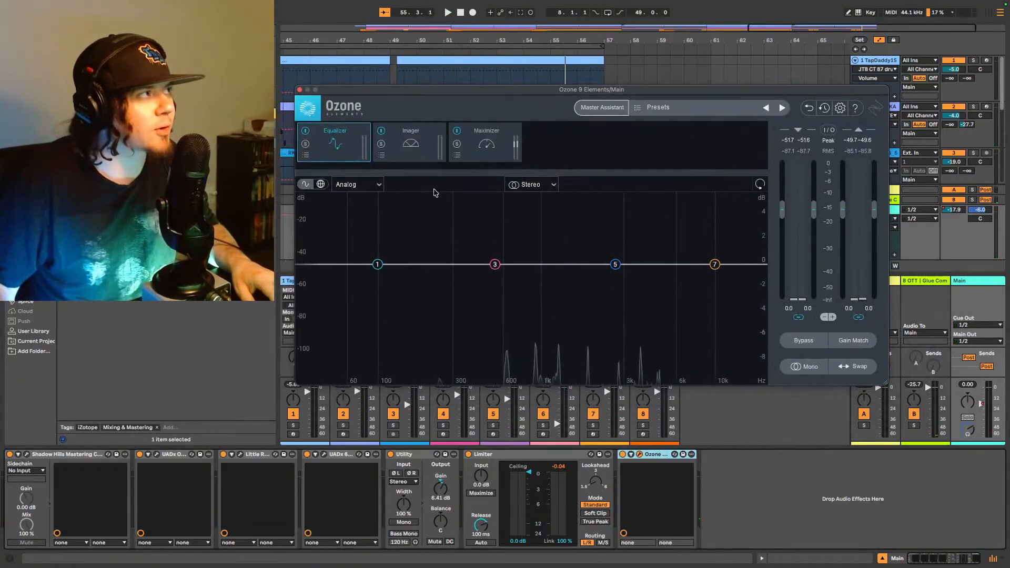
pyautogui.moveTo(523, 175); pyautogui.dragTo(523, 178)
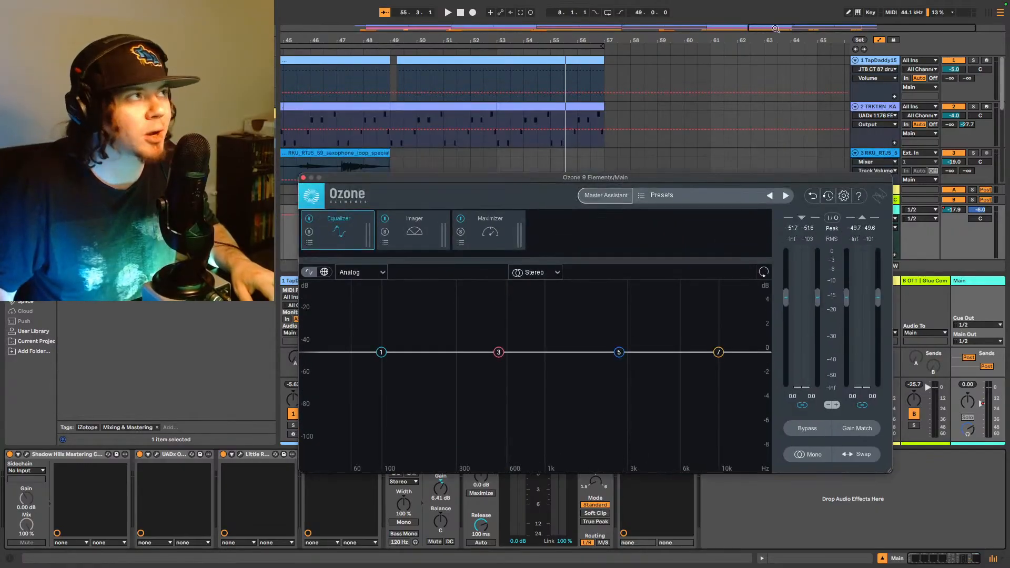
# Step: Run Ozone's Master Assistant at High intensity for Streaming while playing from bar 17, and accept its suggestion
pyautogui.moveTo(776, 28); pyautogui.dragTo(419, 141)
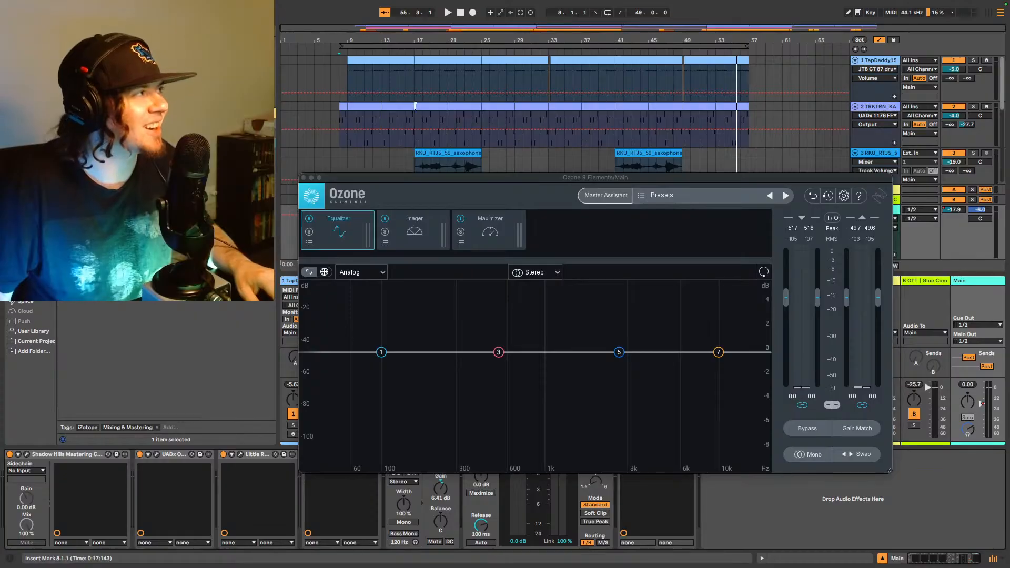
pyautogui.click(416, 77)
pyautogui.click(970, 281)
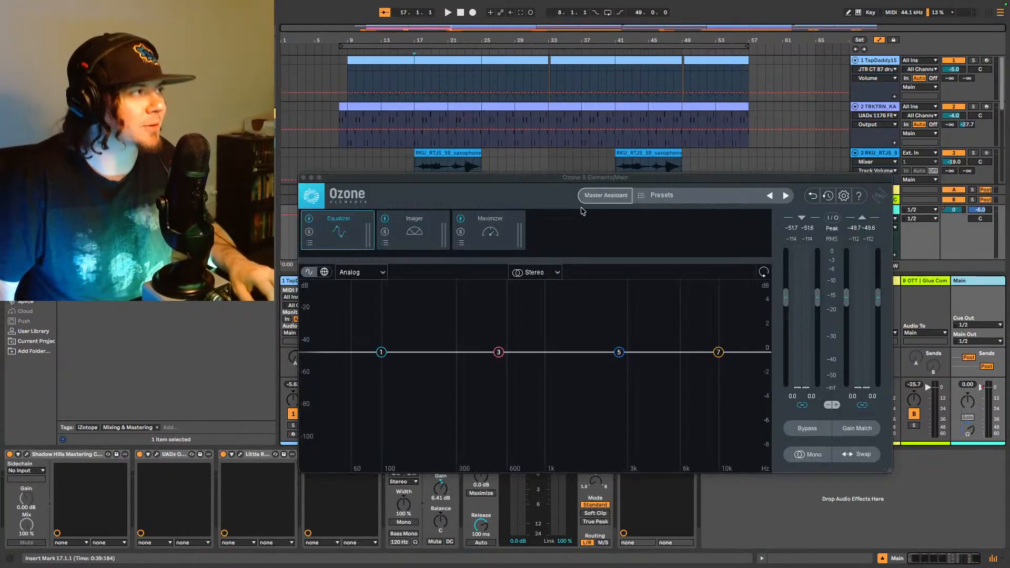
pyautogui.click(609, 197)
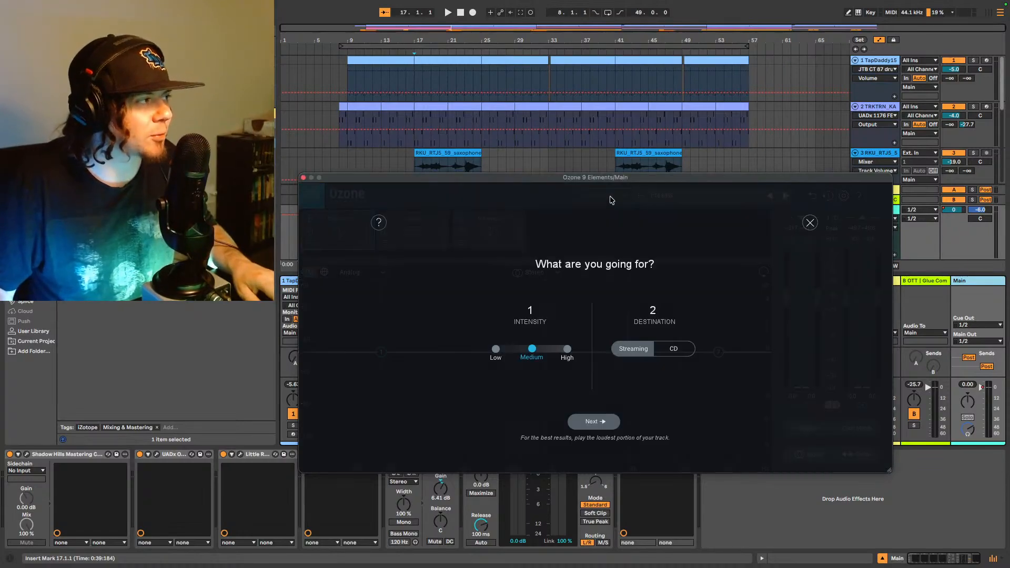
pyautogui.click(567, 351)
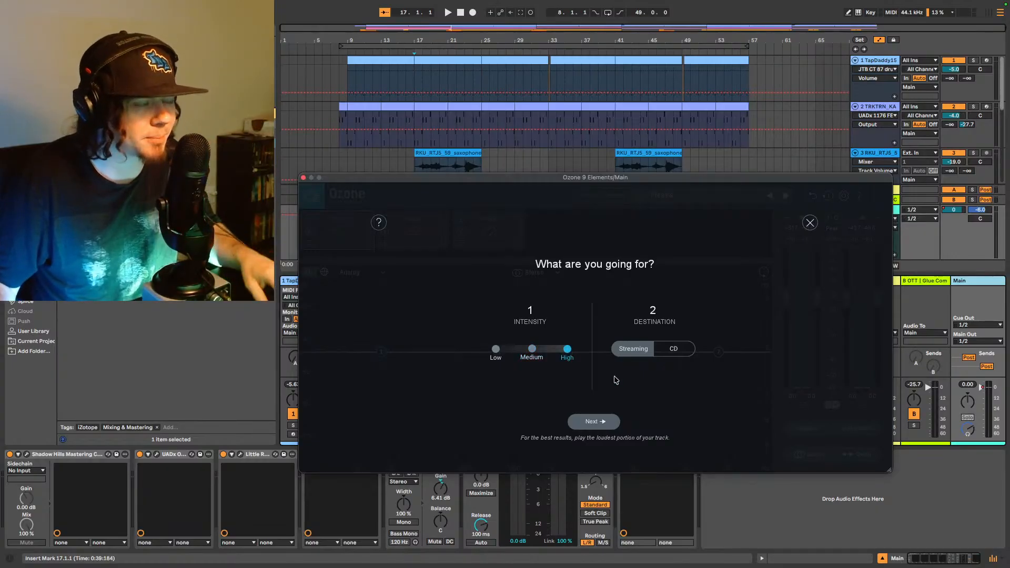
pyautogui.click(593, 422)
pyautogui.press('space')
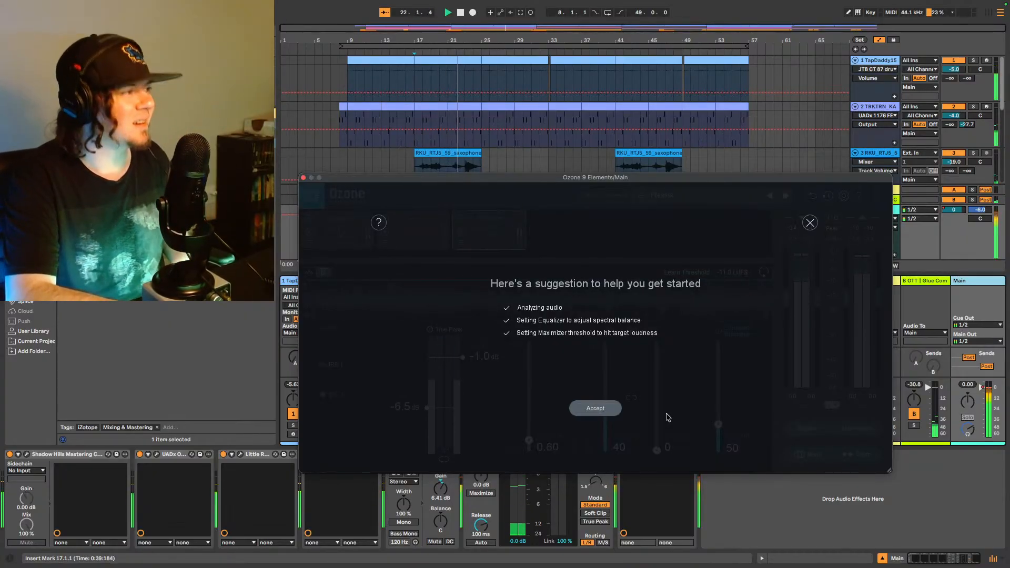
pyautogui.click(608, 412)
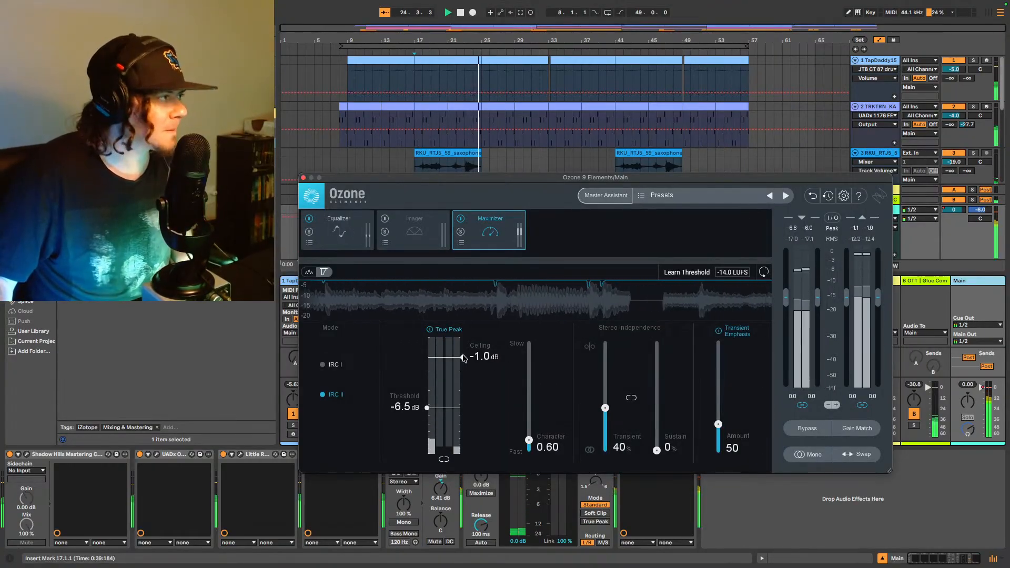
# Step: Set Ozone's Maximizer ceiling to 0.0 dB, and its equalizer's high shelf to 0.2 dB and 75 Hz bell to -1.4 dB
pyautogui.moveTo(463, 358); pyautogui.dragTo(462, 337)
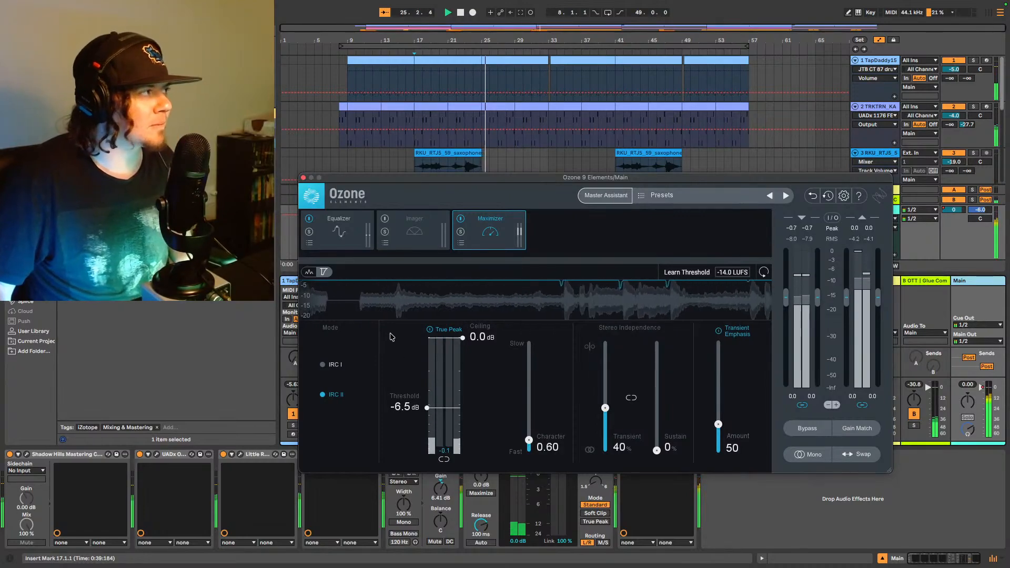
pyautogui.click(338, 234)
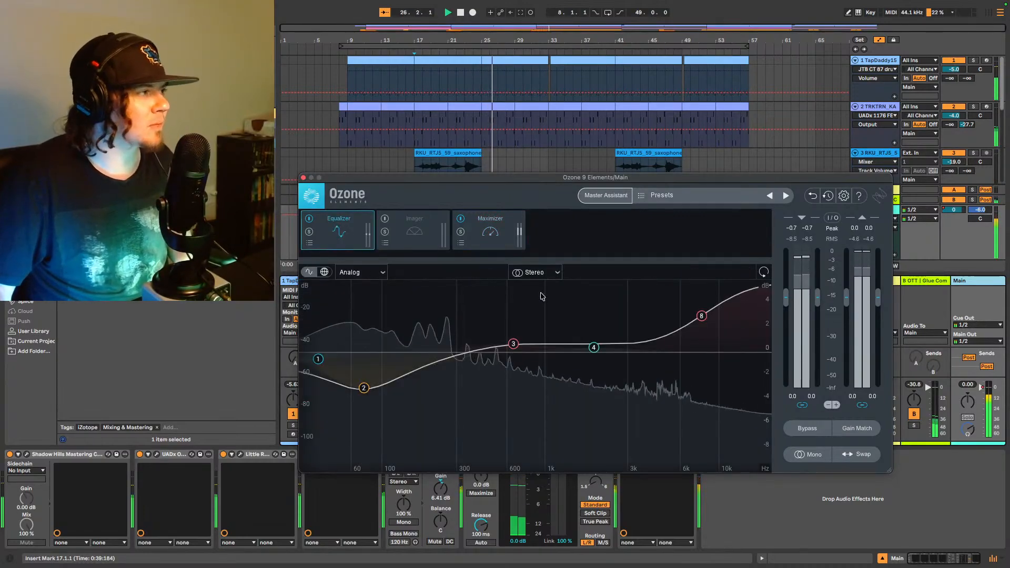
pyautogui.moveTo(704, 351)
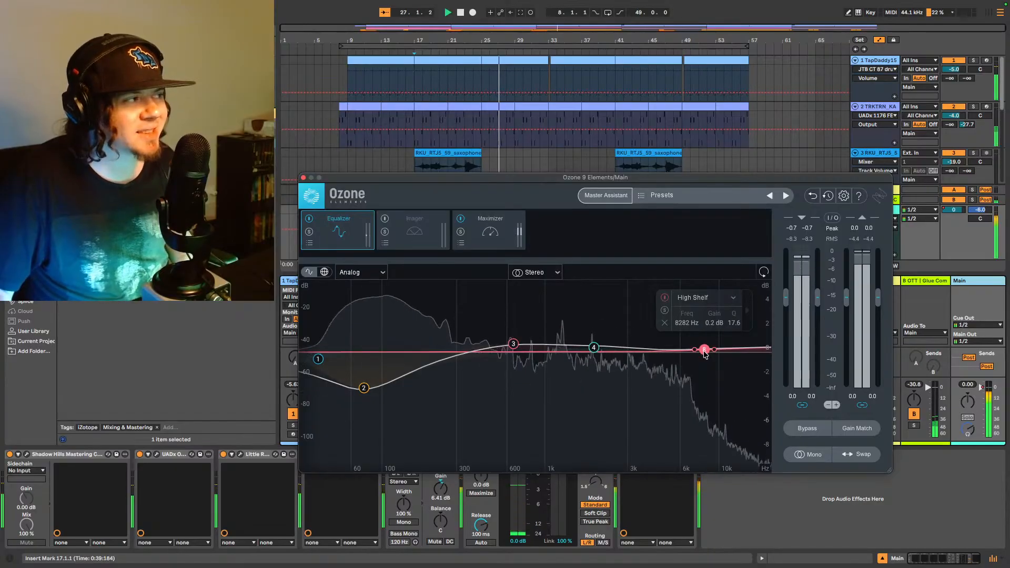
pyautogui.click(364, 390)
pyautogui.moveTo(366, 390); pyautogui.dragTo(367, 372)
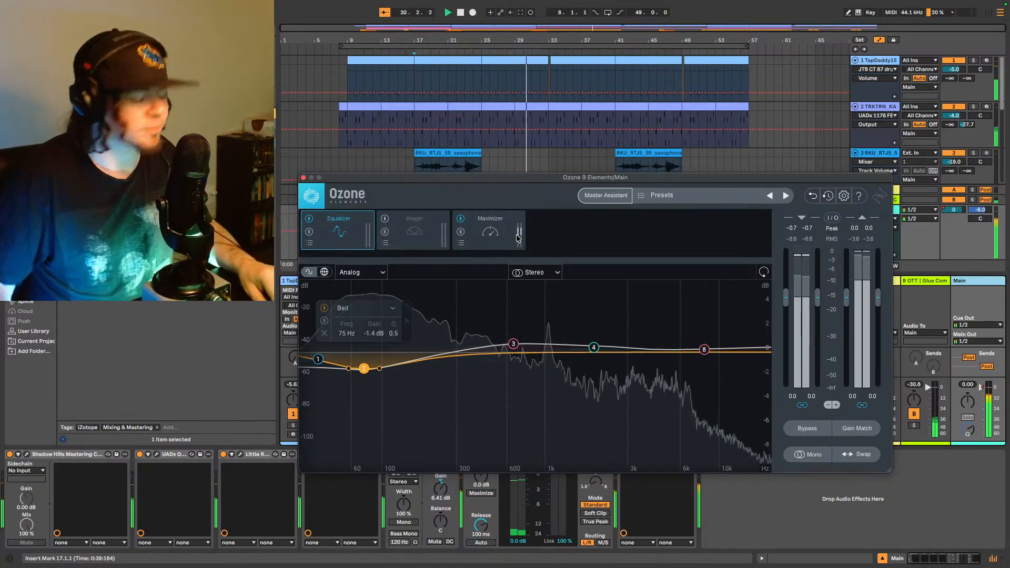
pyautogui.press('XF86AudioLowerVolume')
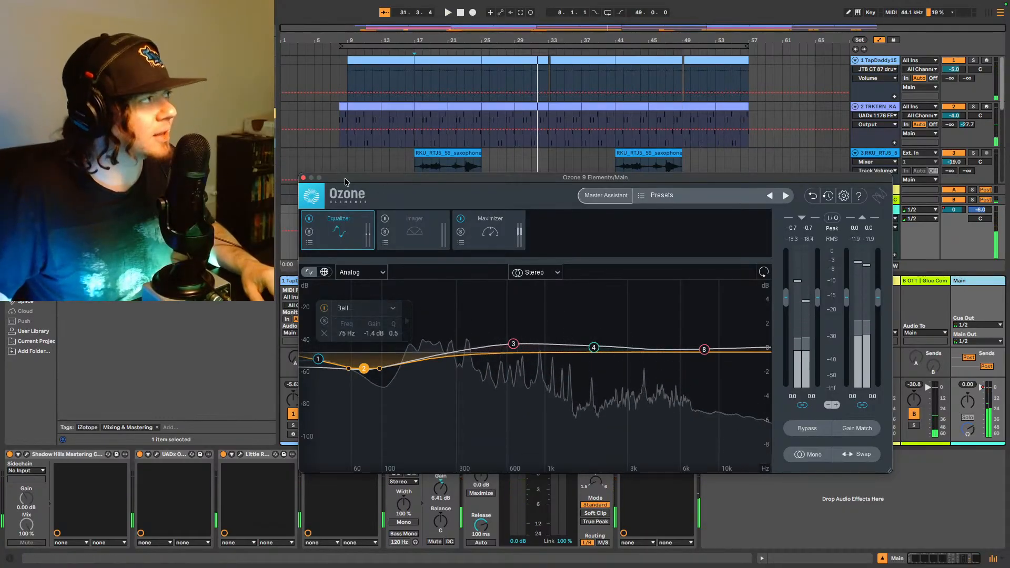
# Step: Search the browser for "you" and add Youlean Loudness Meter 2 after Ozone on the Main track
pyautogui.moveTo(345, 178); pyautogui.dragTo(315, 101)
pyautogui.click(142, 30)
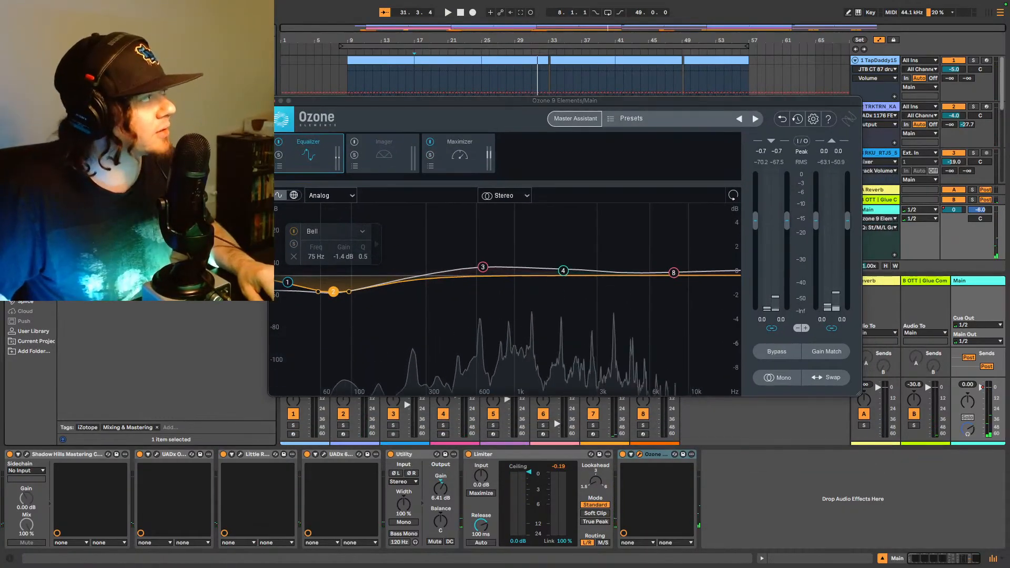
pyautogui.press('BackSpace')
pyautogui.write('you')
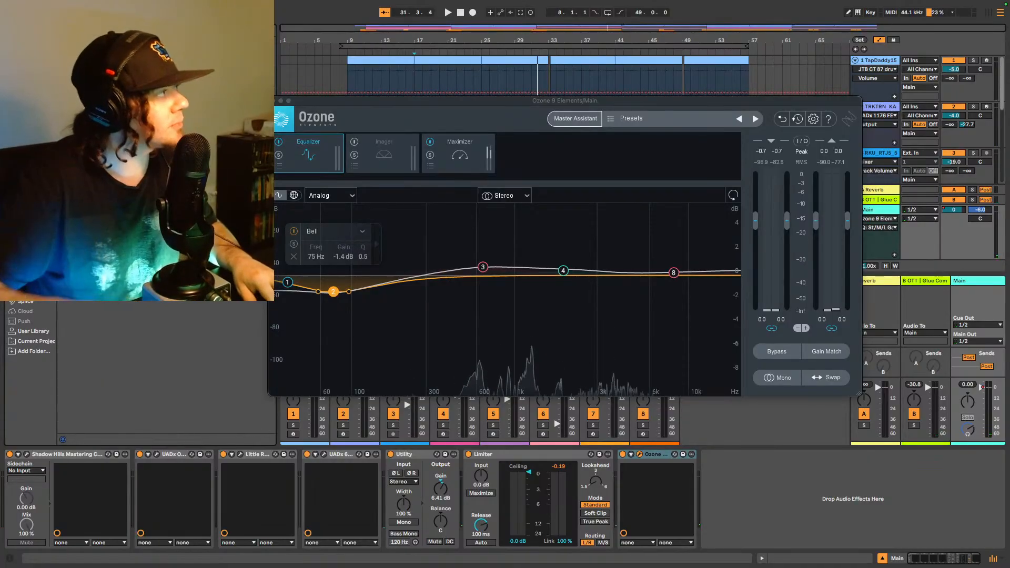
pyautogui.moveTo(574, 382); pyautogui.dragTo(800, 508)
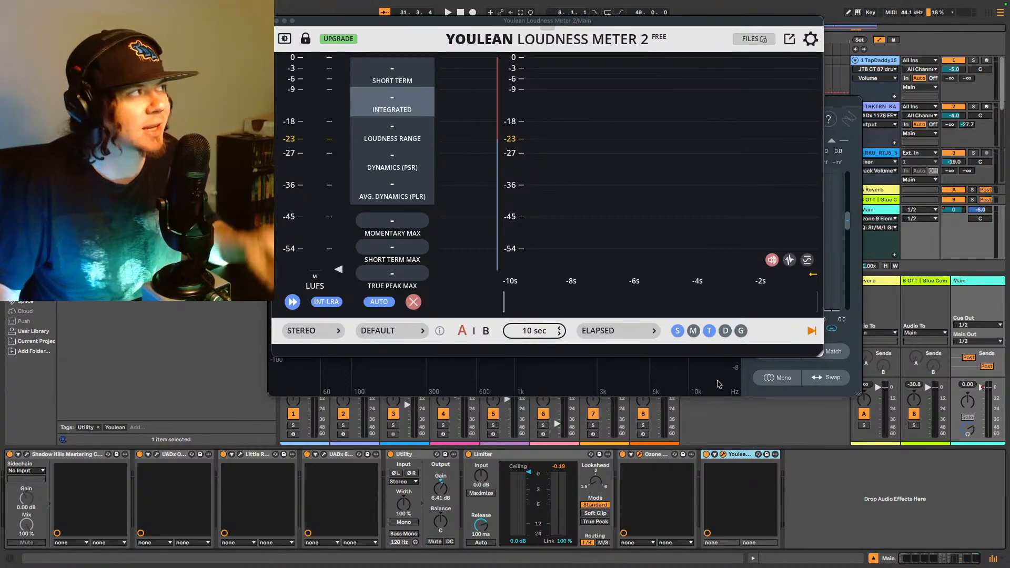
# Step: Play a short passage from bar 17 and check its loudness in the Youlean meter
pyautogui.press('space')
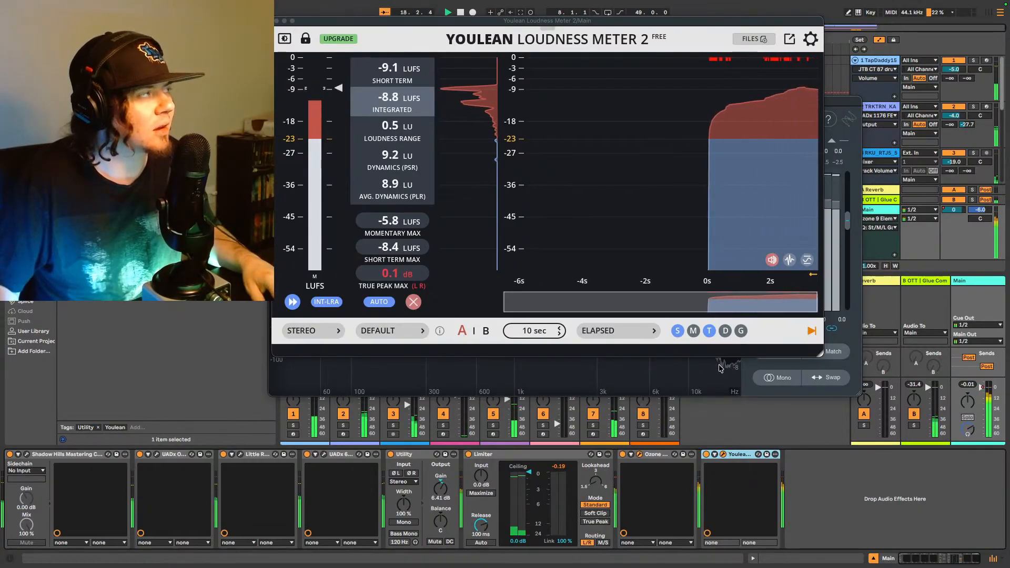
pyautogui.press('space')
pyautogui.moveTo(671, 19); pyautogui.dragTo(664, 119)
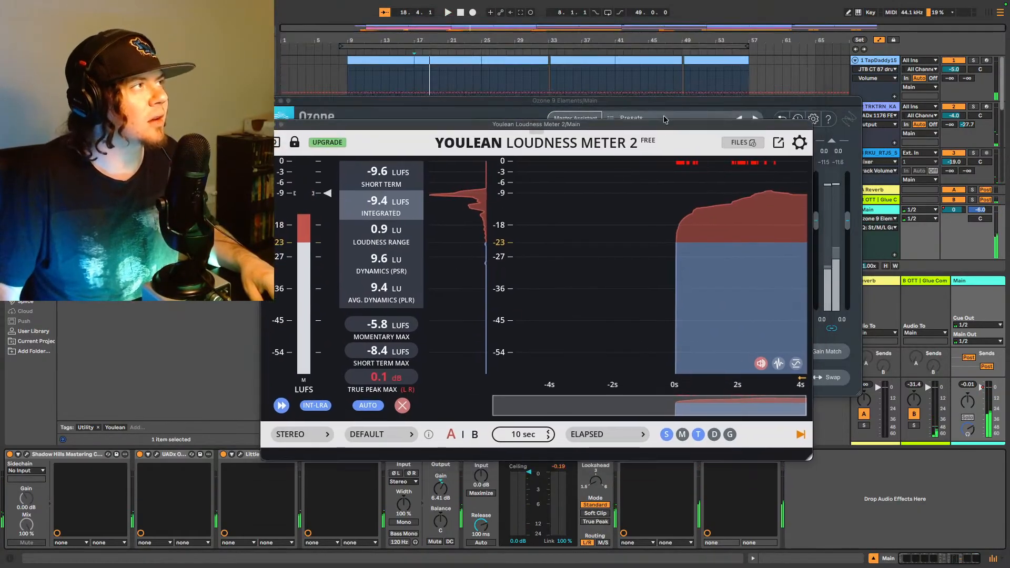
# Step: Play the whole beat from bar 8 with the Main track's plug-in windows displayed and monitor its loudness in the Youlean meter
pyautogui.scroll(-2, 352, 68)
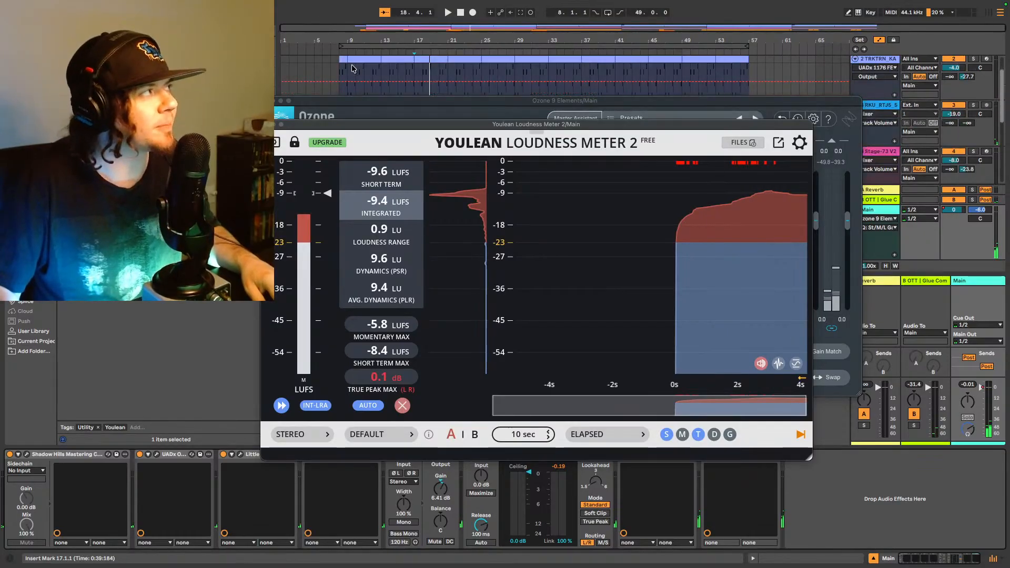
pyautogui.click(352, 69)
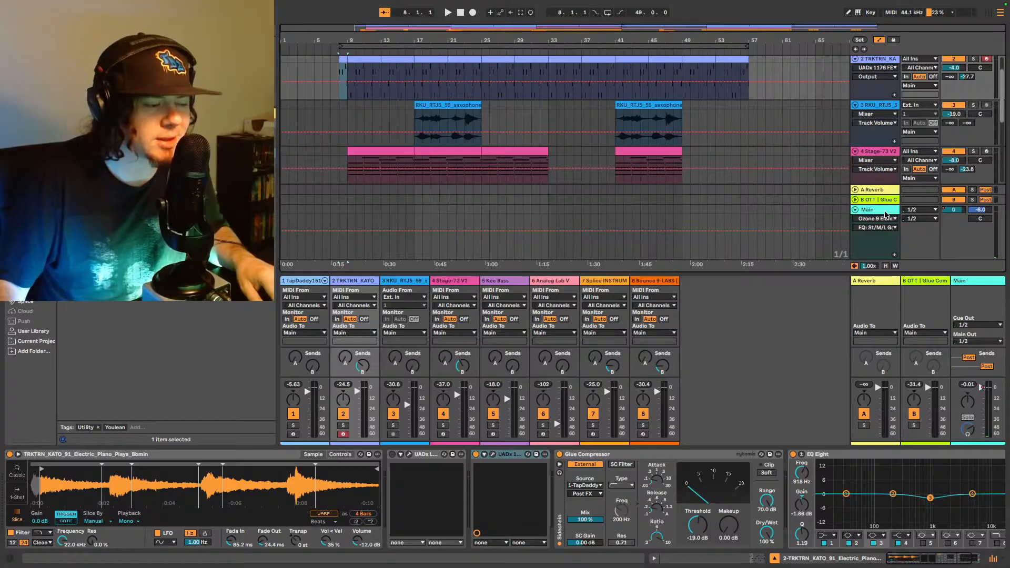
pyautogui.press('XF86AudioRaiseVolume')
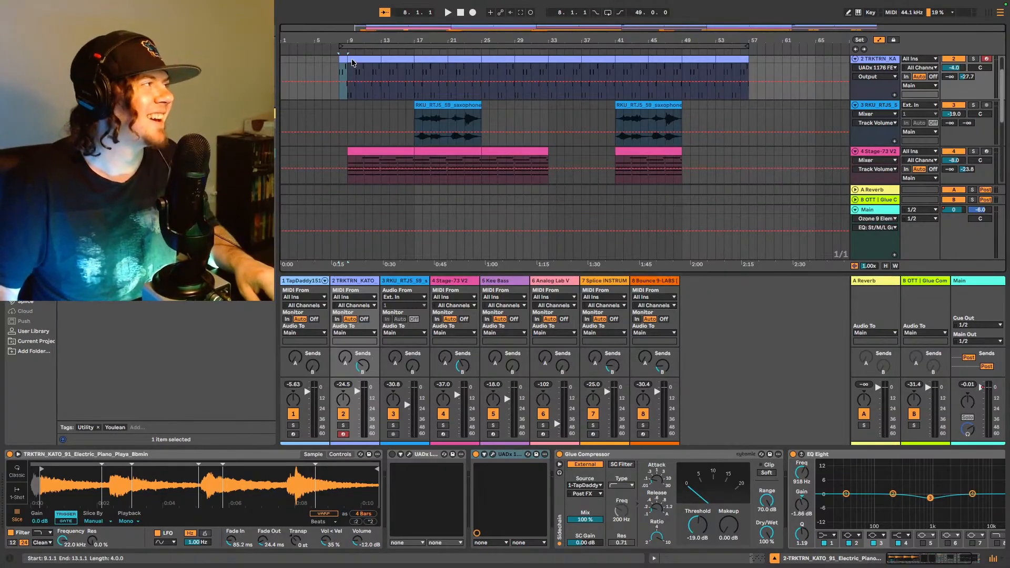
pyautogui.press('space')
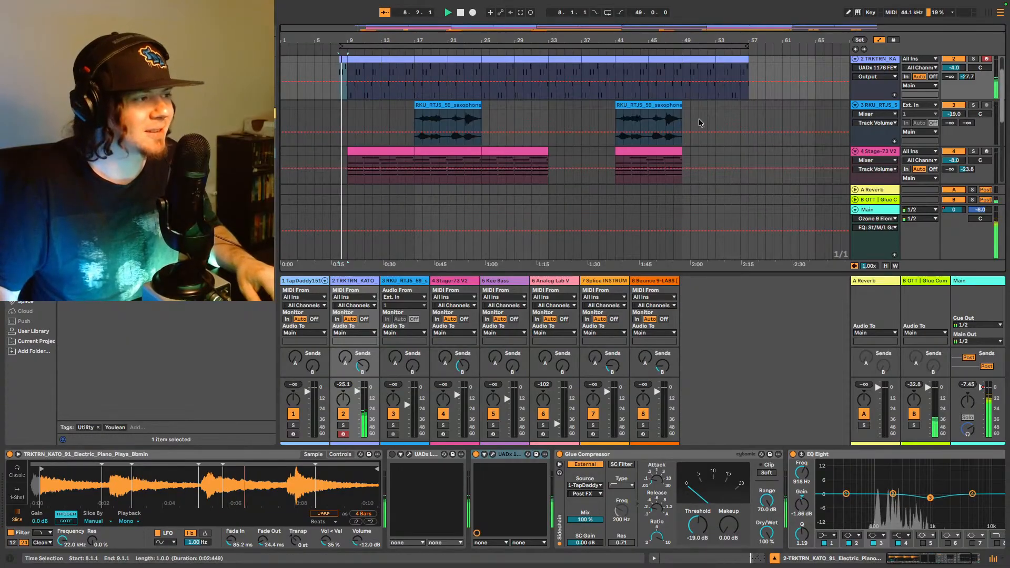
pyautogui.click(965, 281)
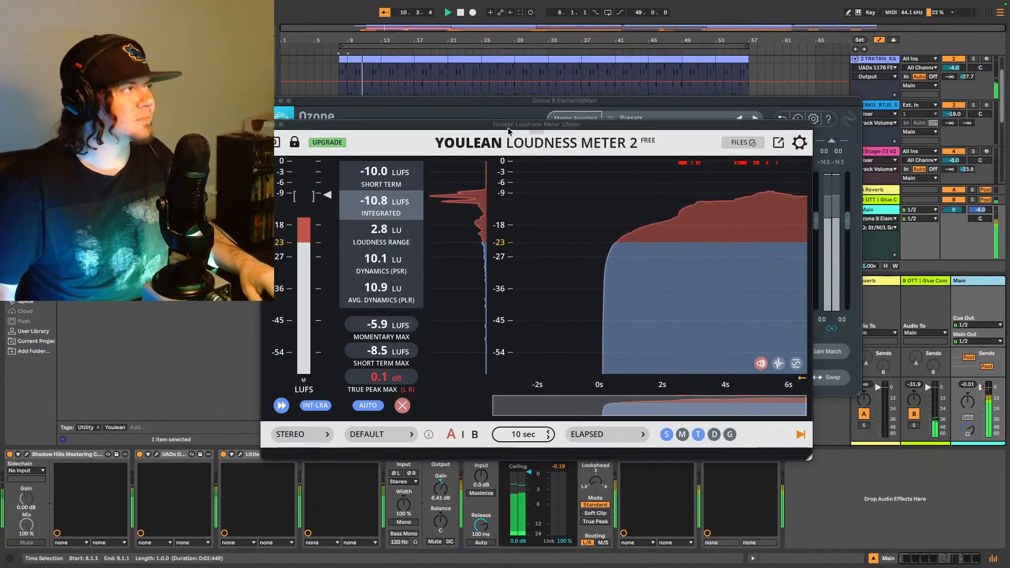
pyautogui.moveTo(549, 132); pyautogui.dragTo(414, 140)
pyautogui.press('XF86AudioLowerVolume')
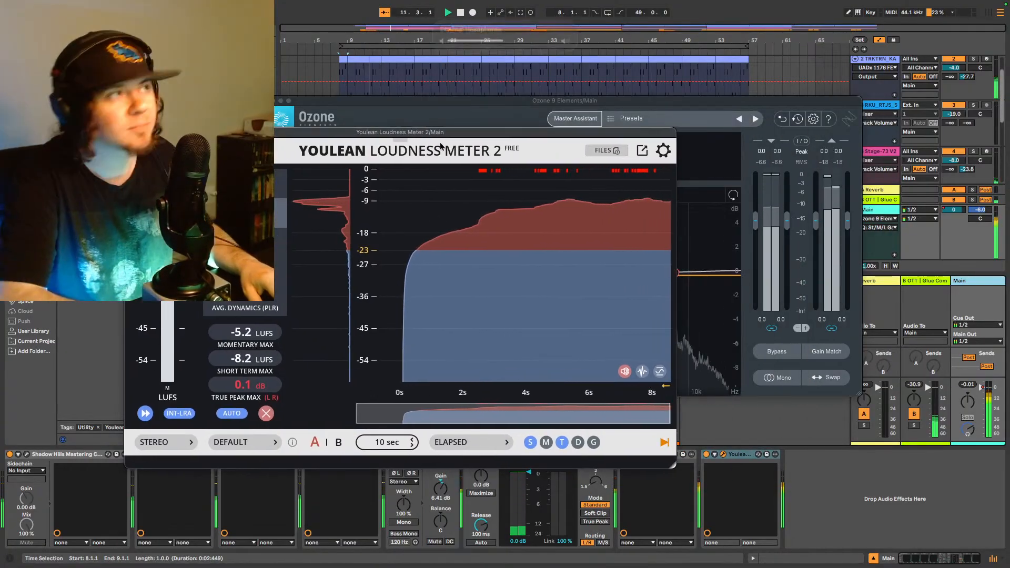
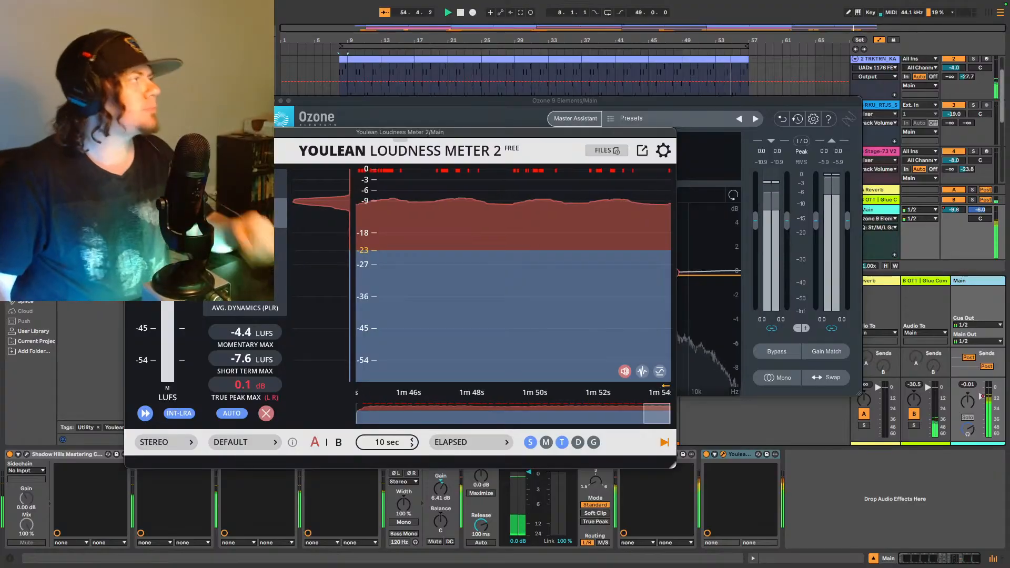
# Step: Reopen the Youlean Loudness Meter and arrange it below the Ozone window to examine its LUFS and true peak readings
pyautogui.press('super+w')
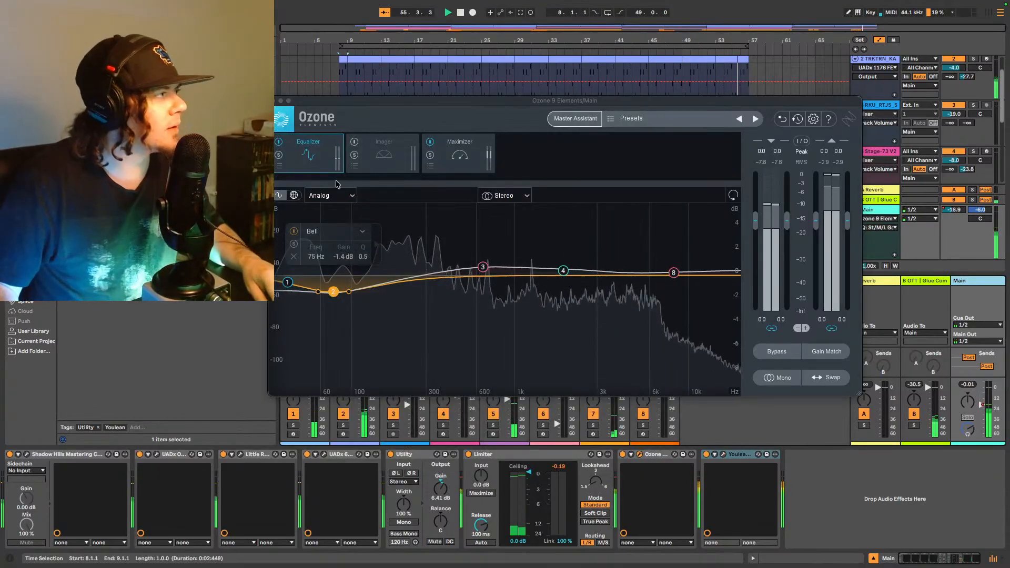
pyautogui.click(723, 455)
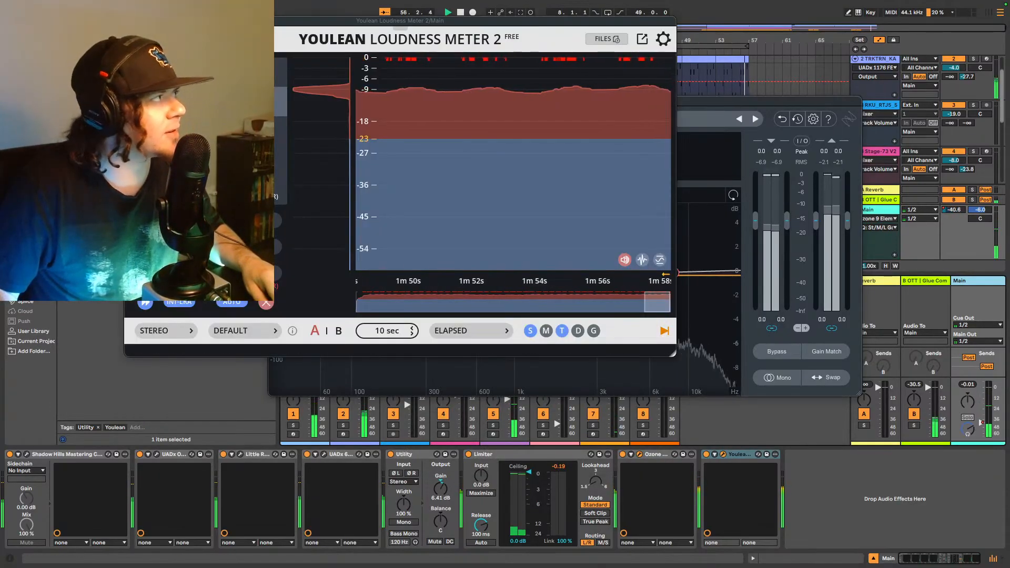
pyautogui.moveTo(418, 20); pyautogui.dragTo(442, 231)
pyautogui.click(442, 131)
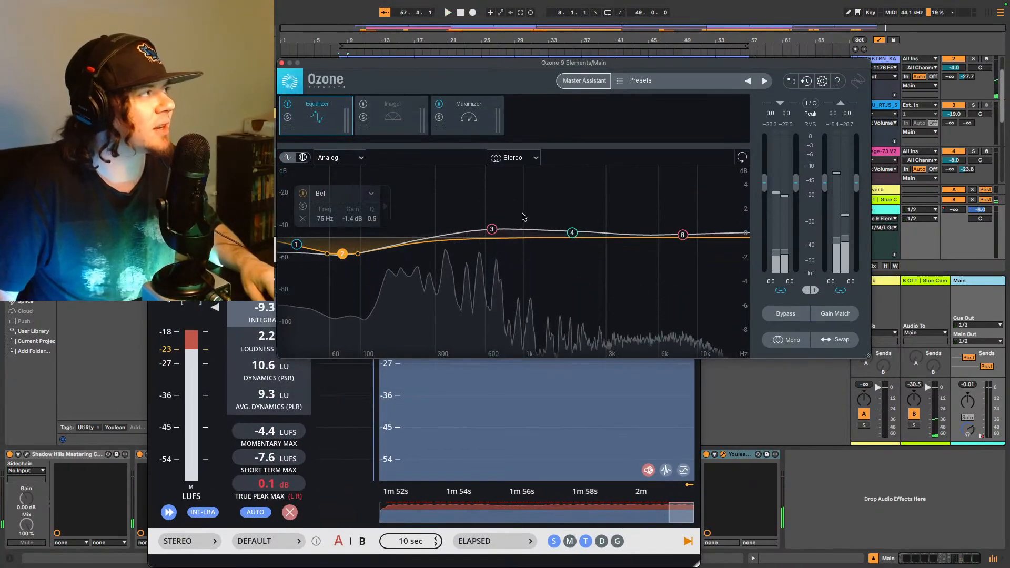
# Step: Set the Ozone Maximizer threshold to -5.1 dB and play the beat from bar 8 to check its loudness in the Youlean meter
pyautogui.click(467, 120)
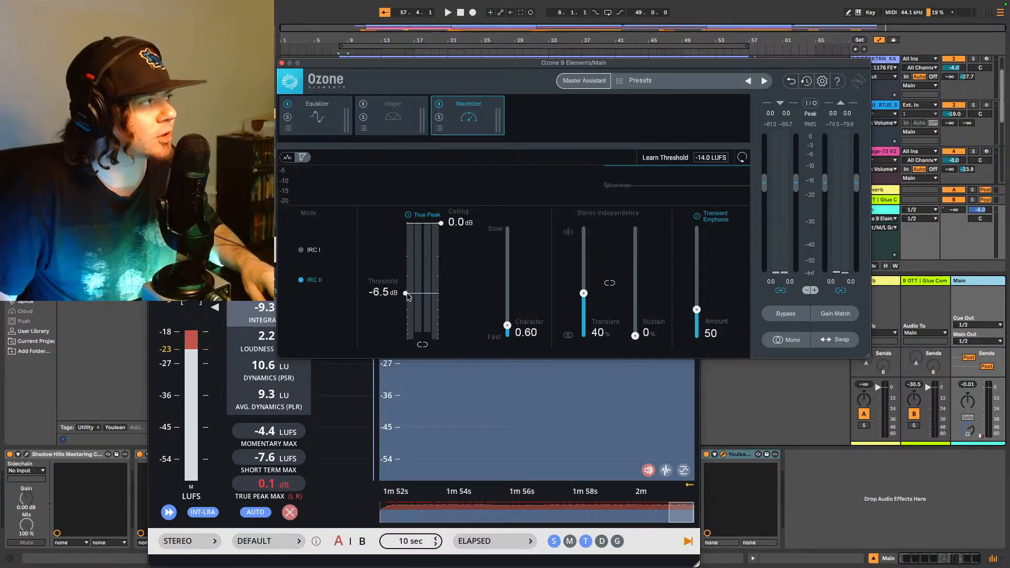
pyautogui.moveTo(405, 293); pyautogui.dragTo(406, 288)
pyautogui.press('space')
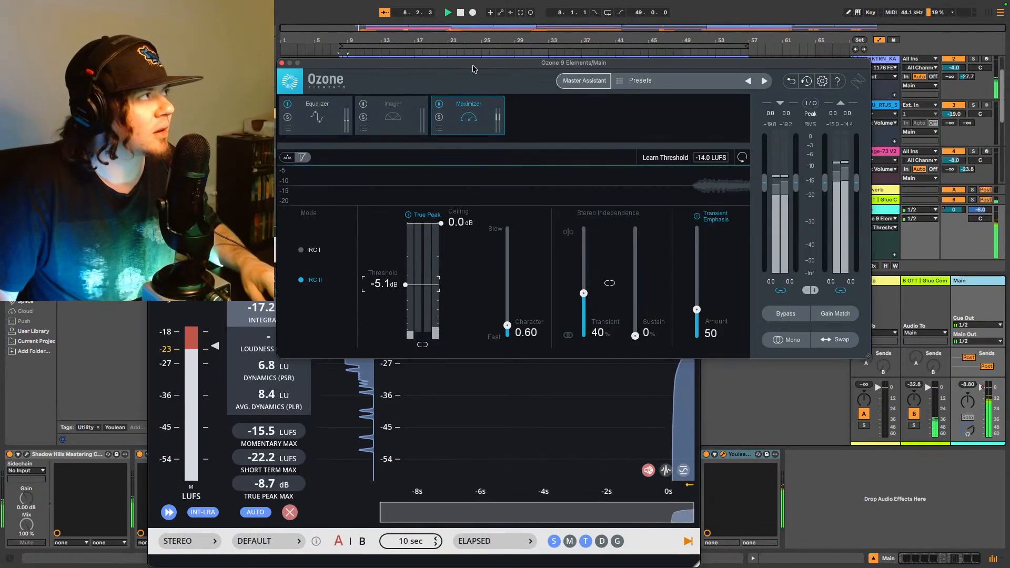
pyautogui.moveTo(438, 62); pyautogui.dragTo(434, 174)
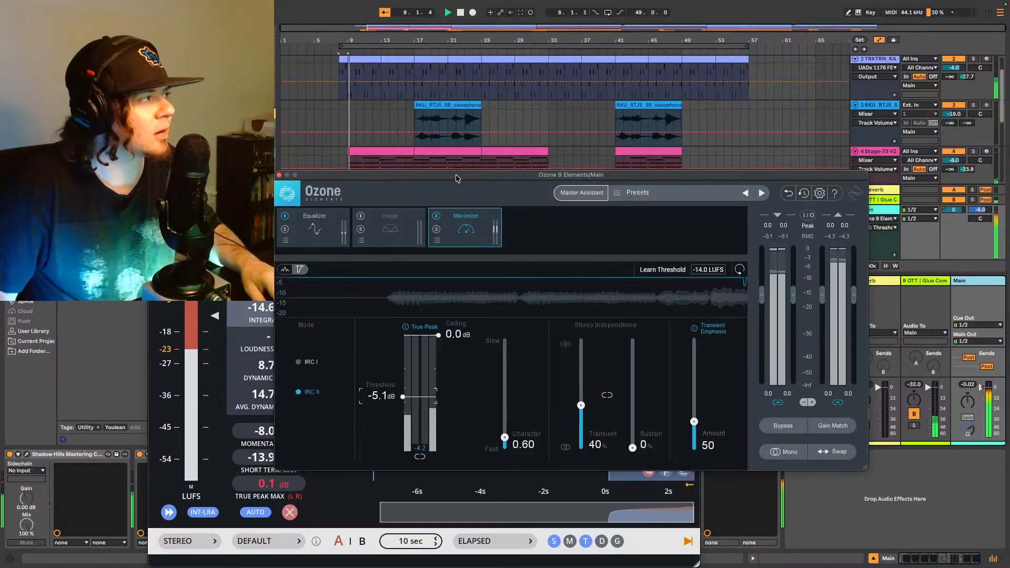
pyautogui.moveTo(462, 176); pyautogui.dragTo(540, 119)
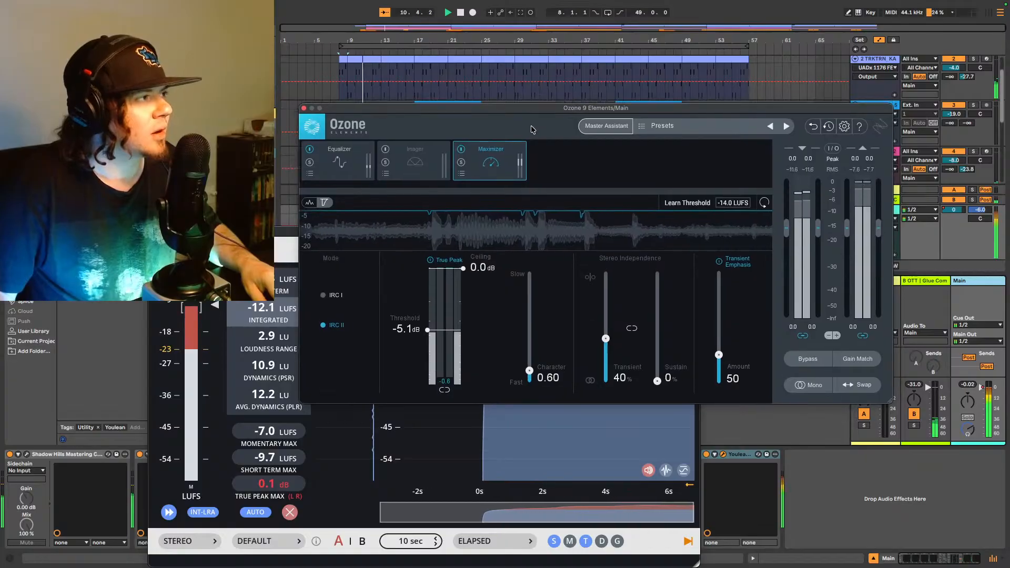
# Step: Close the Youlean meter and move band 2 of Ozone's Equalizer to 104 Hz at -1.5 dB while the beat plays
pyautogui.click(353, 164)
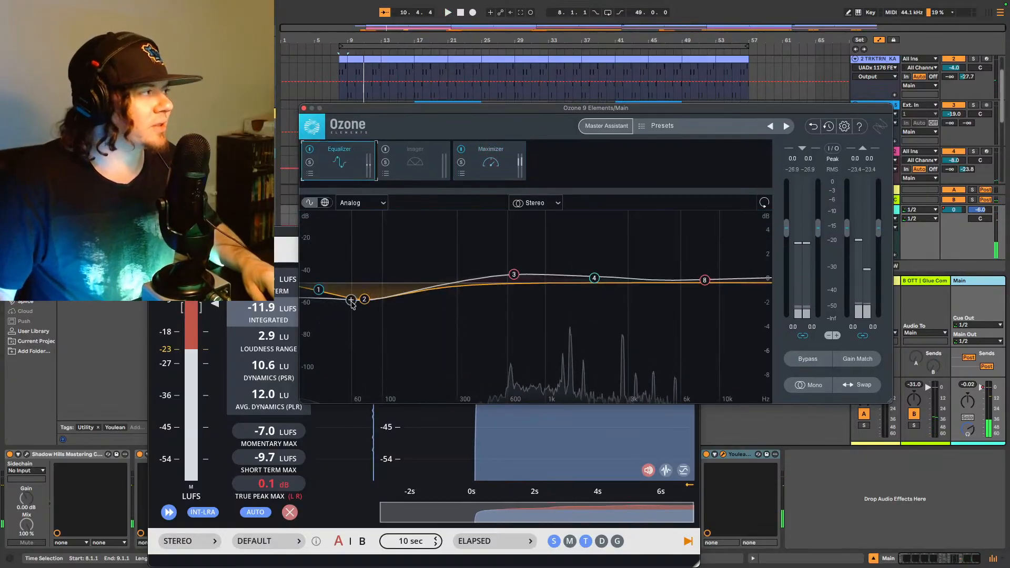
pyautogui.press('space')
pyautogui.press('space')
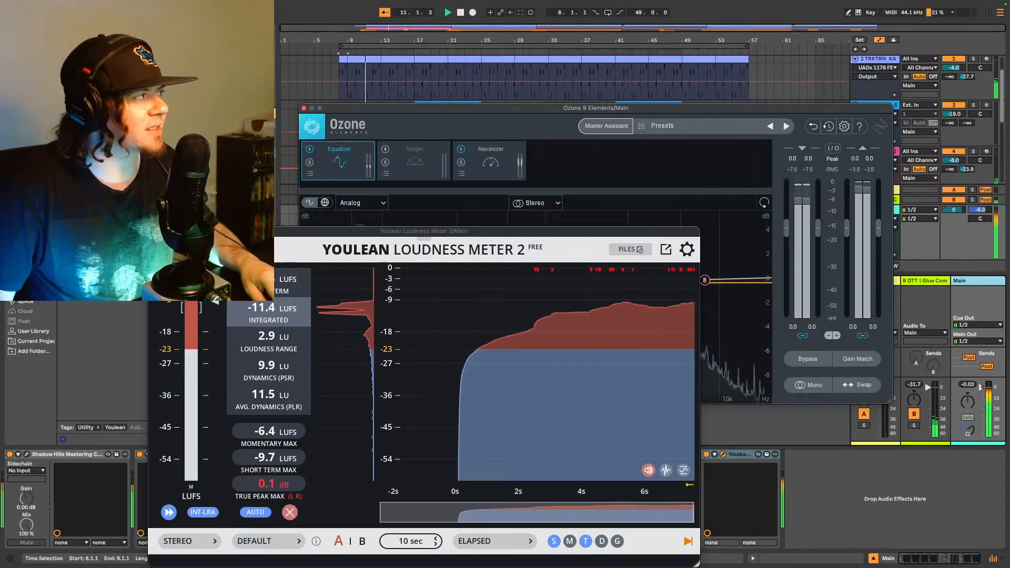
pyautogui.click(289, 238)
pyautogui.press('super+w')
pyautogui.moveTo(373, 299); pyautogui.dragTo(383, 300)
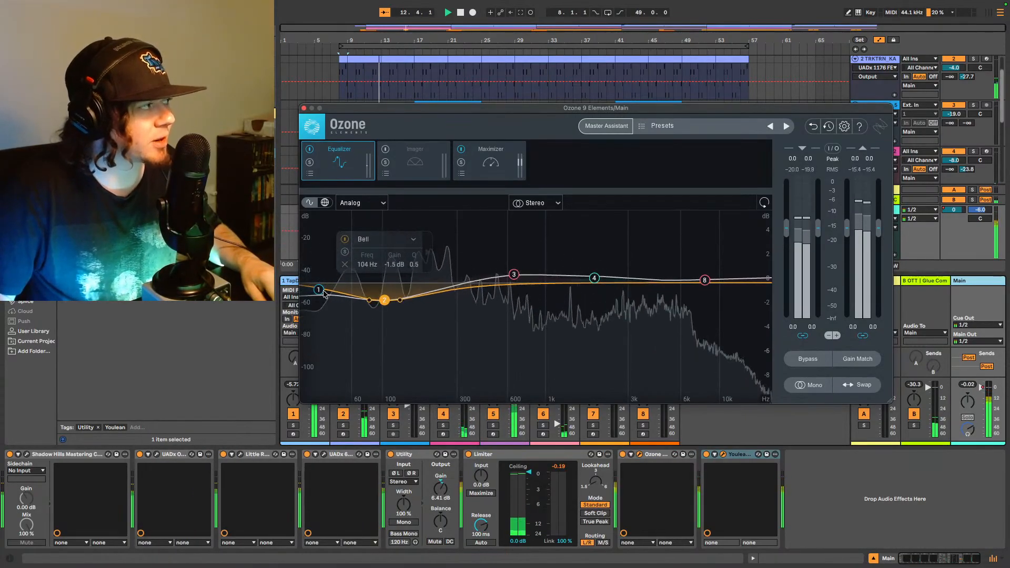
# Step: Move the equalizer's low shelf to about 67 Hz at -0.9 dB and fine-tune the neighbouring low bell band 2
pyautogui.moveTo(324, 293); pyautogui.dragTo(357, 292)
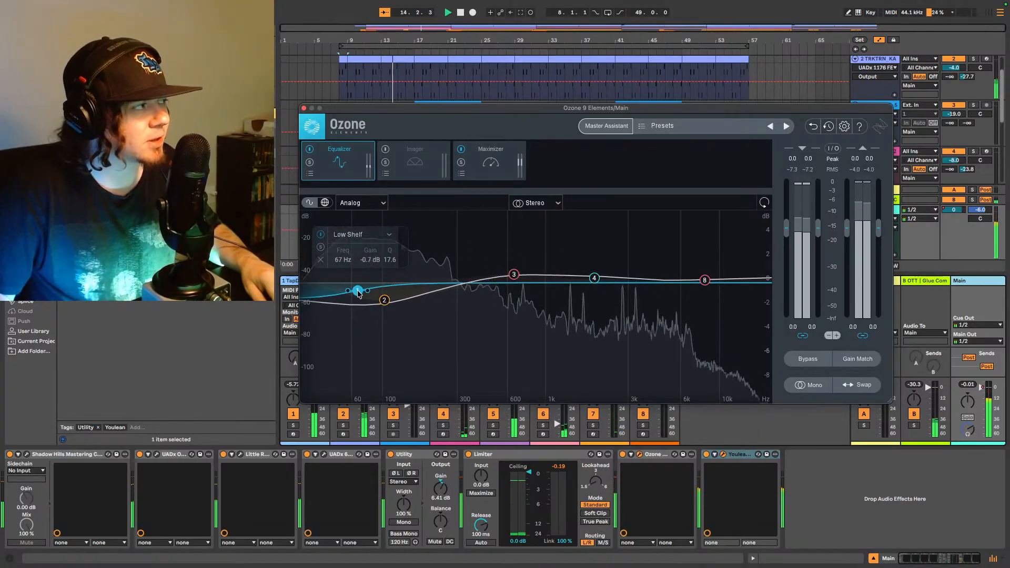
pyautogui.click(385, 301)
pyautogui.click(357, 293)
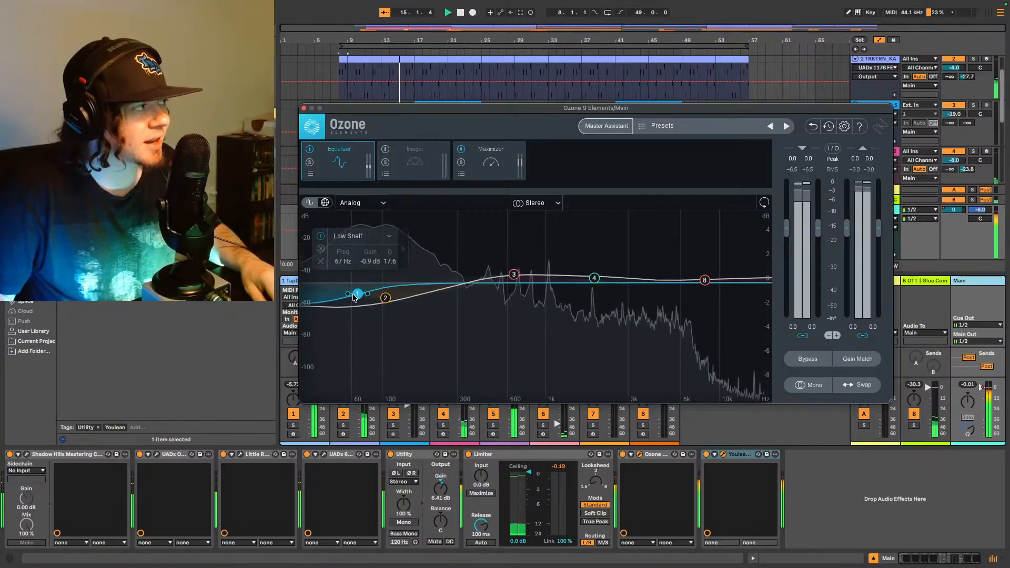
pyautogui.click(385, 298)
pyautogui.click(358, 294)
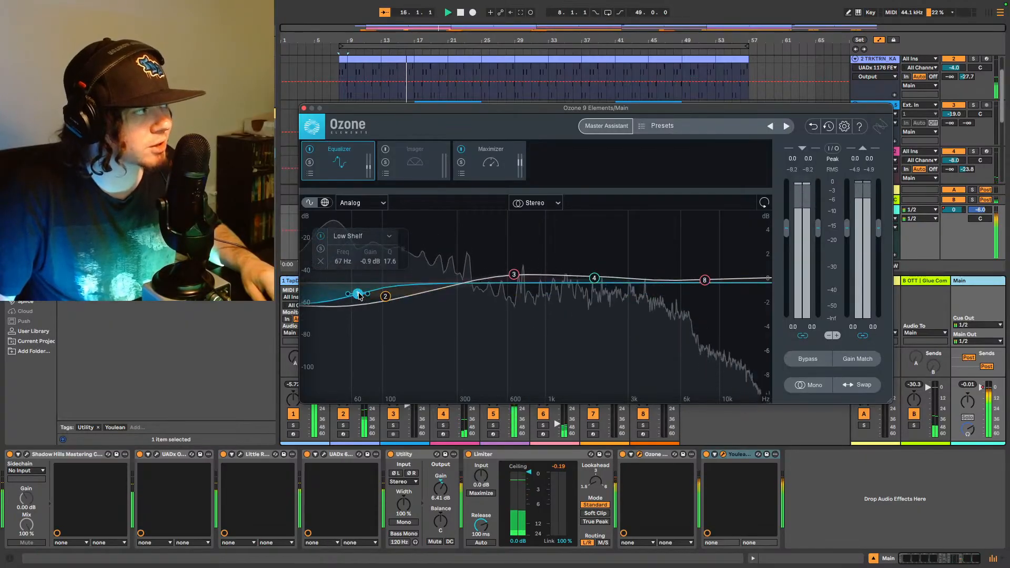
# Step: Lower equalizer band 3 to about 469 Hz at -0.3 dB and boost bell band 4 slightly
pyautogui.moveTo(514, 274); pyautogui.dragTo(513, 280)
pyautogui.moveTo(594, 278); pyautogui.dragTo(599, 272)
pyautogui.click(513, 279)
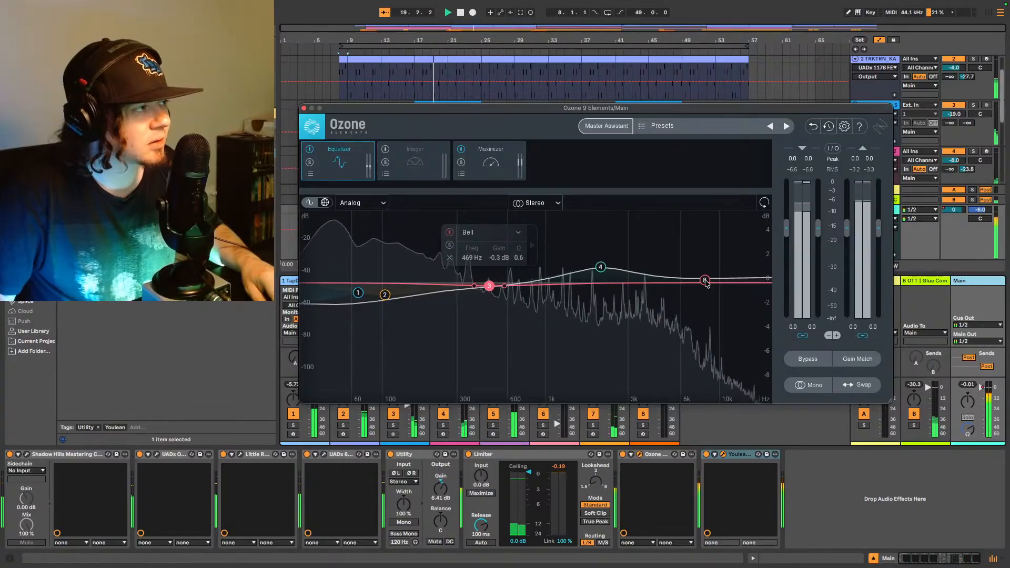
# Step: Bring the high shelf down to about 3 kHz and broaden band 4 to about 1594 Hz, 0.7 dB, Q 0.2
pyautogui.moveTo(705, 281); pyautogui.dragTo(582, 265)
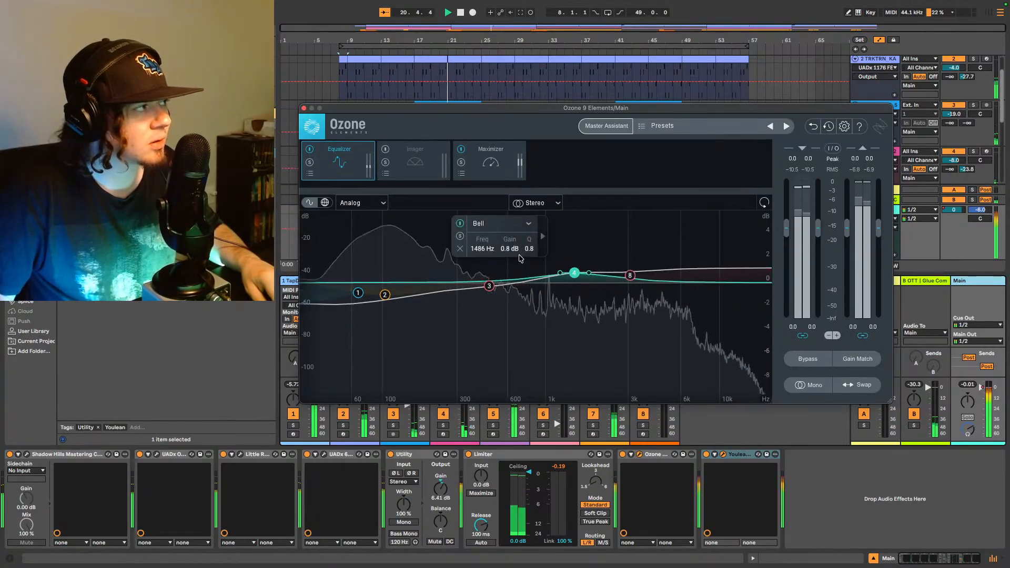
pyautogui.moveTo(631, 275); pyautogui.dragTo(634, 277)
pyautogui.click(573, 273)
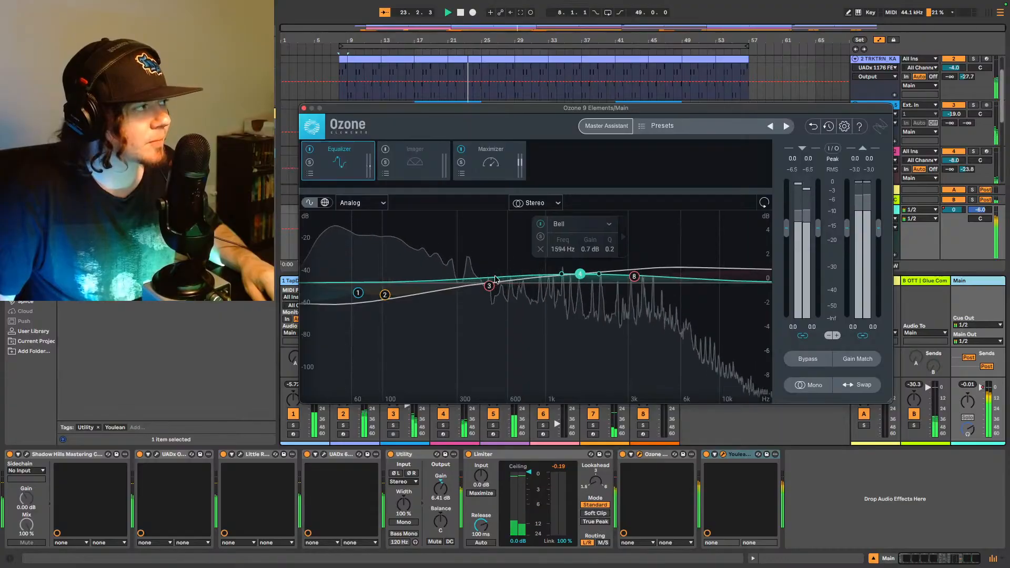
# Step: Shift band 3 to about 561 Hz at -0.1 dB and the high shelf to about 3758 Hz at 0.9 dB
pyautogui.moveTo(488, 285); pyautogui.dragTo(495, 285)
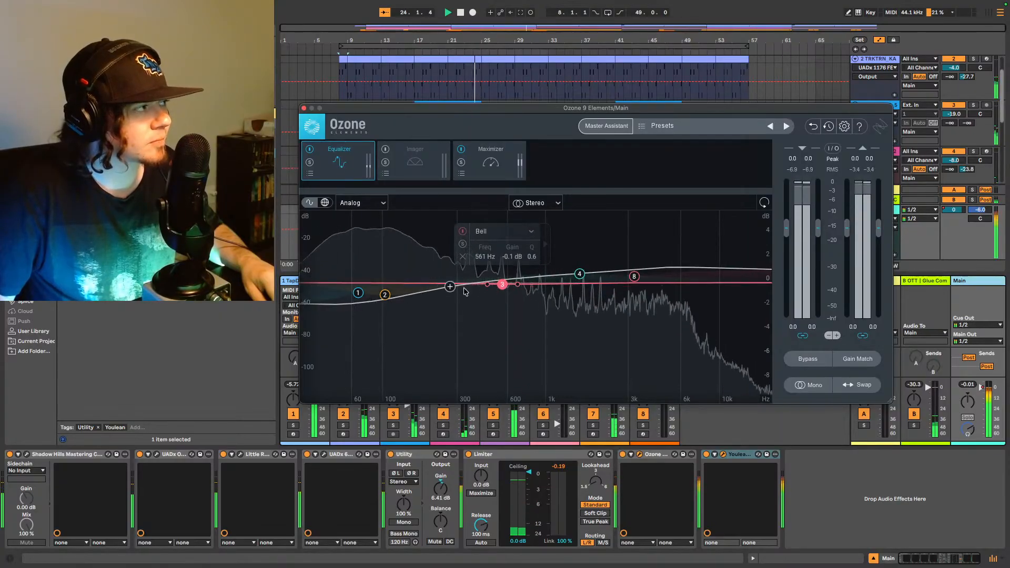
pyautogui.click(573, 276)
pyautogui.moveTo(634, 276); pyautogui.dragTo(645, 276)
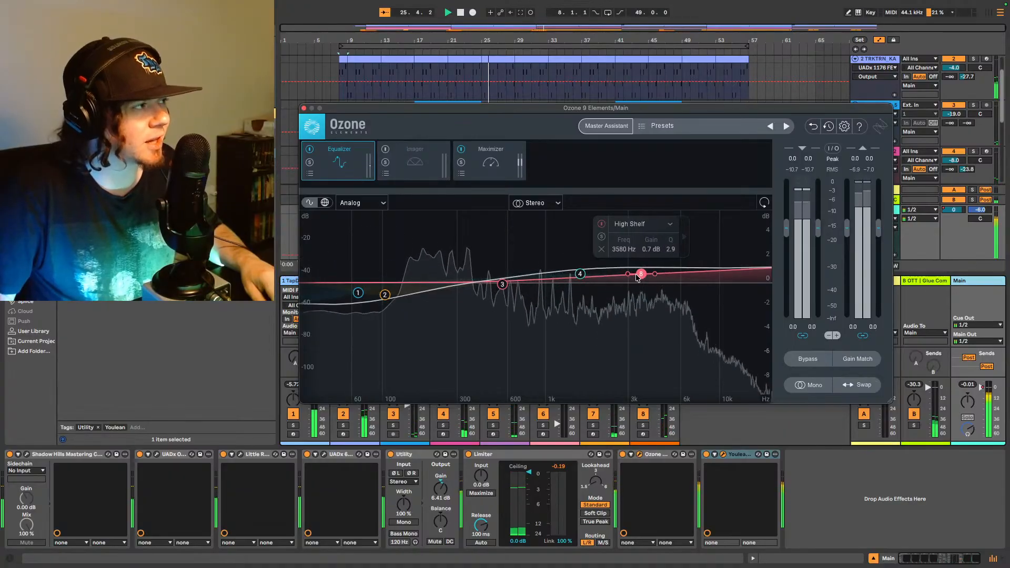
pyautogui.moveTo(647, 272); pyautogui.dragTo(653, 276)
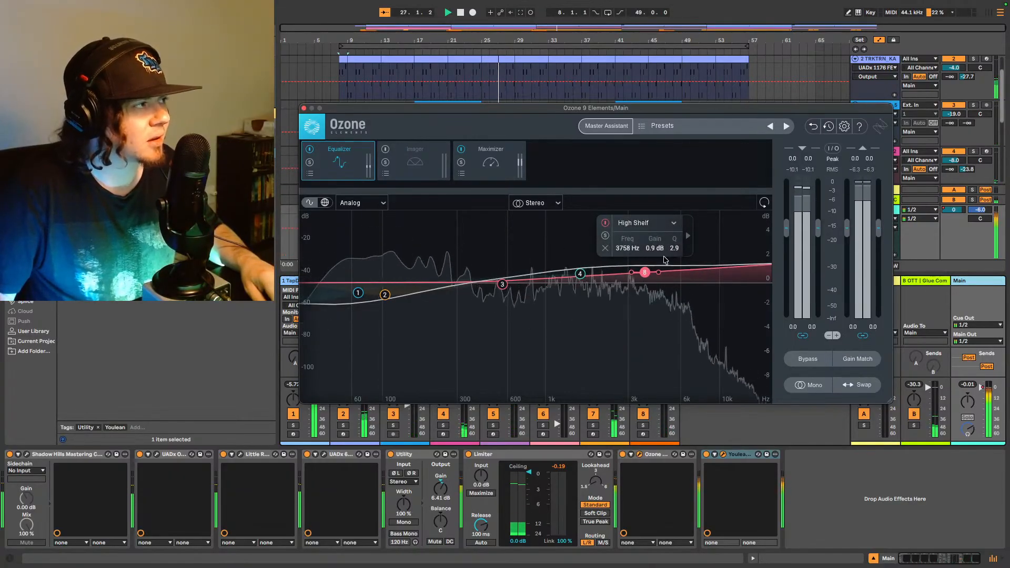
# Step: Fine-tune band 3 to about 508 Hz at -0.1 dB and band 4 to about 1662 Hz at 0.7 dB
pyautogui.click(580, 274)
pyautogui.moveTo(503, 284); pyautogui.dragTo(498, 283)
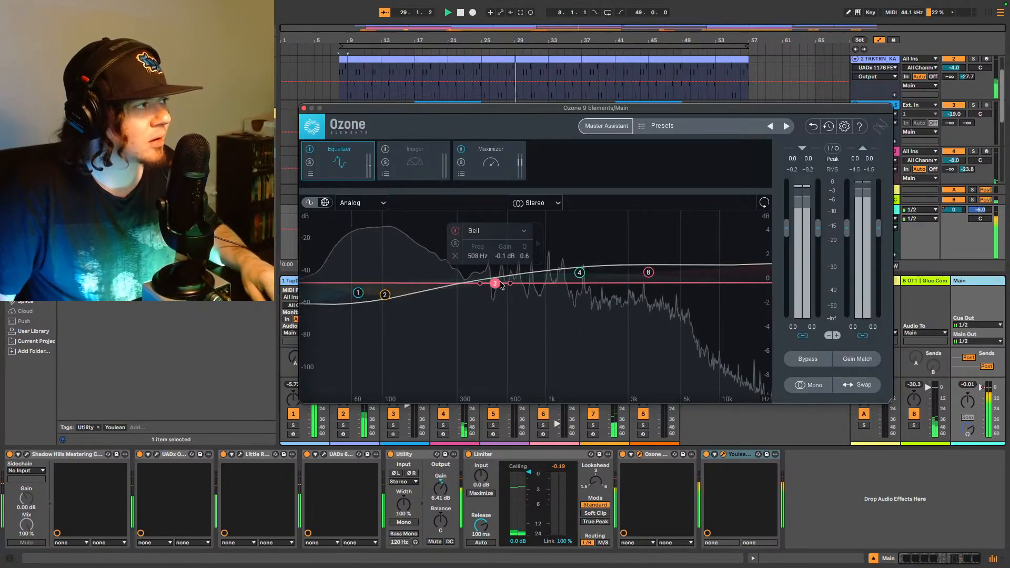
pyautogui.moveTo(579, 272); pyautogui.dragTo(582, 273)
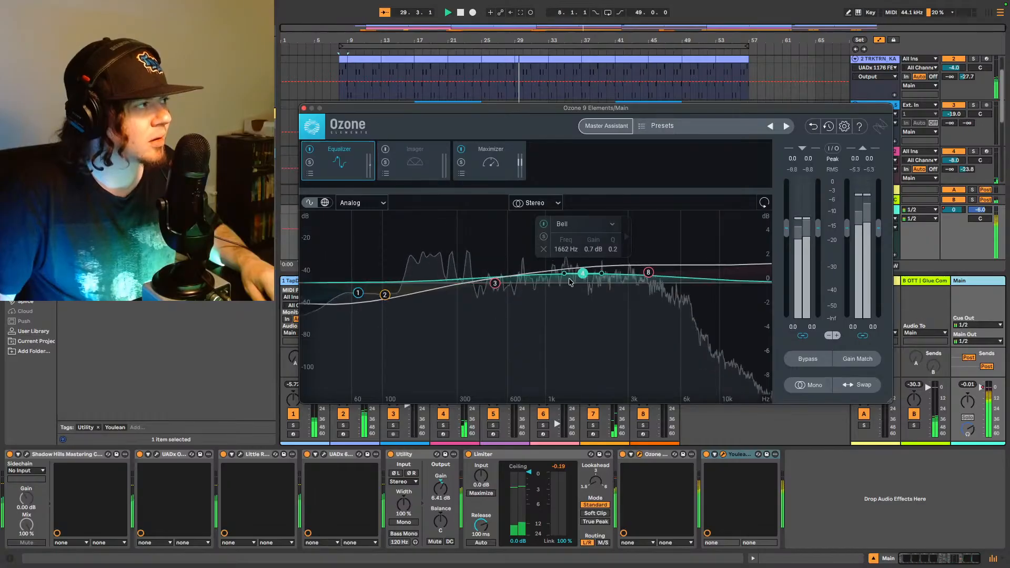
# Step: Compare the master with the Equalizer module bypassed and re-enabled, and briefly hide the plug-in windows while listening
pyautogui.click(309, 149)
pyautogui.click(309, 150)
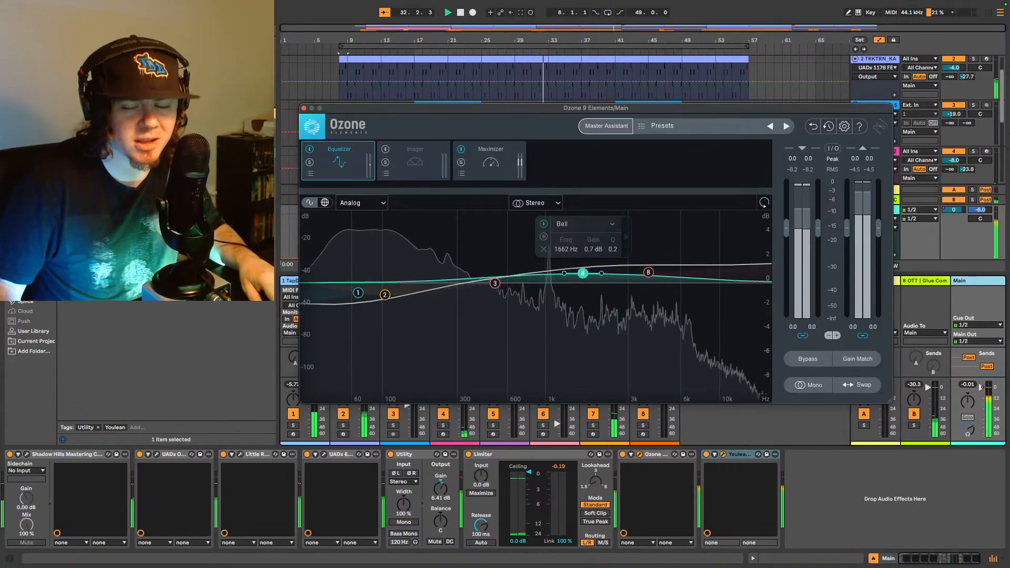
pyautogui.press('super+alt+p')
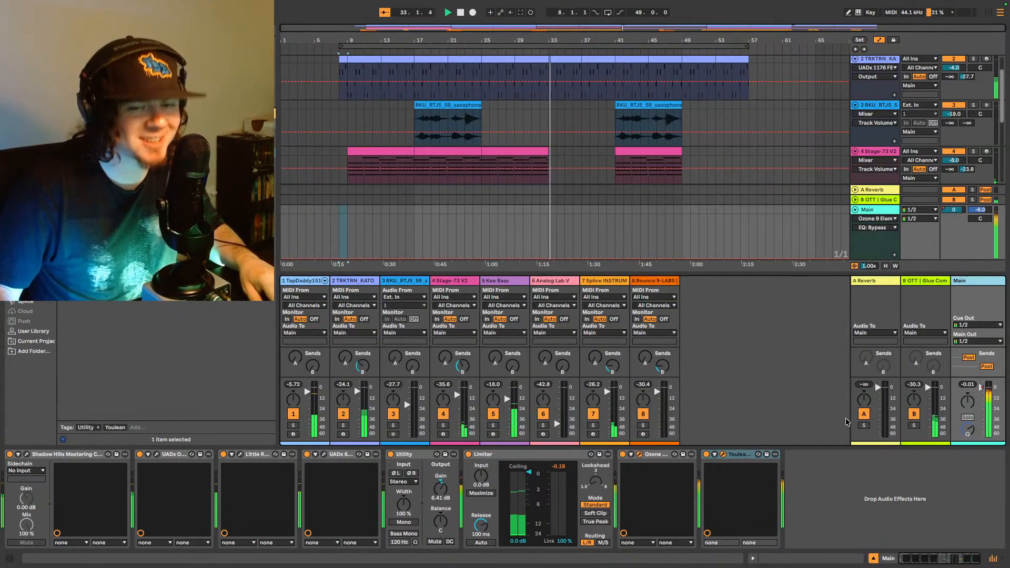
pyautogui.press('super+alt+p')
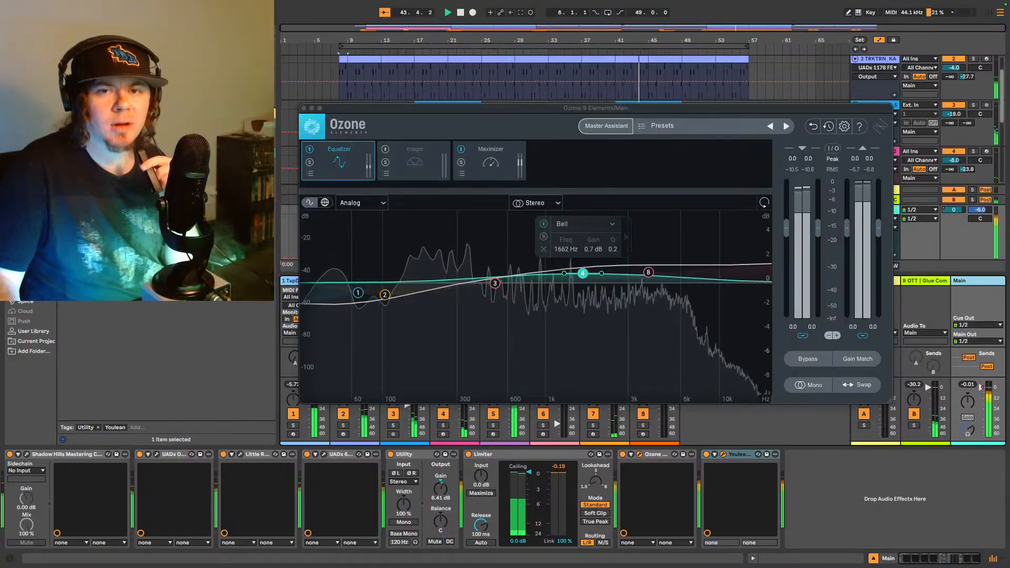
# Step: Check the song's integrated loudness in the Youlean Loudness Meter on the Main track and close the meter
pyautogui.click(722, 454)
pyautogui.moveTo(717, 108); pyautogui.dragTo(547, 77)
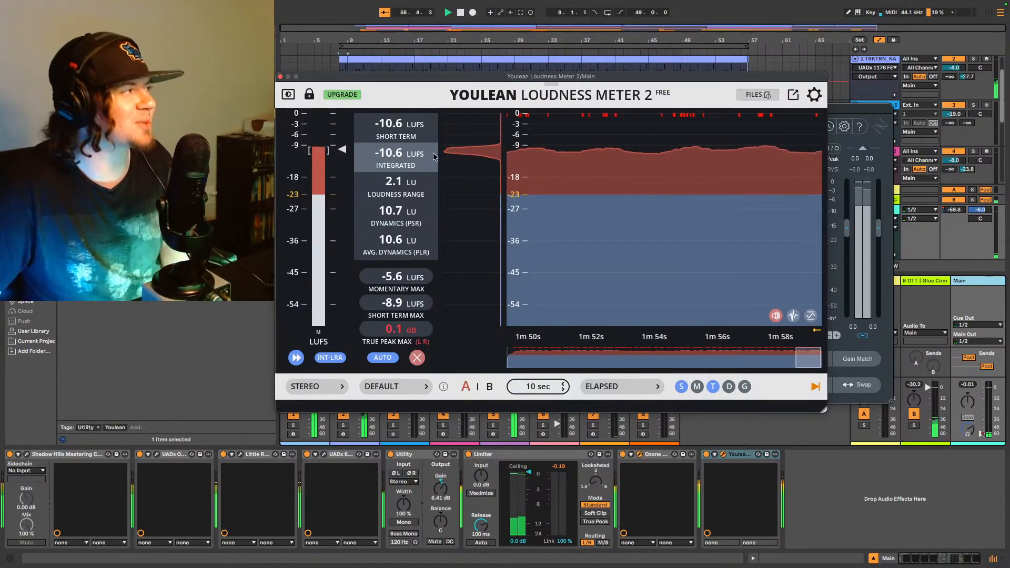
pyautogui.click(281, 78)
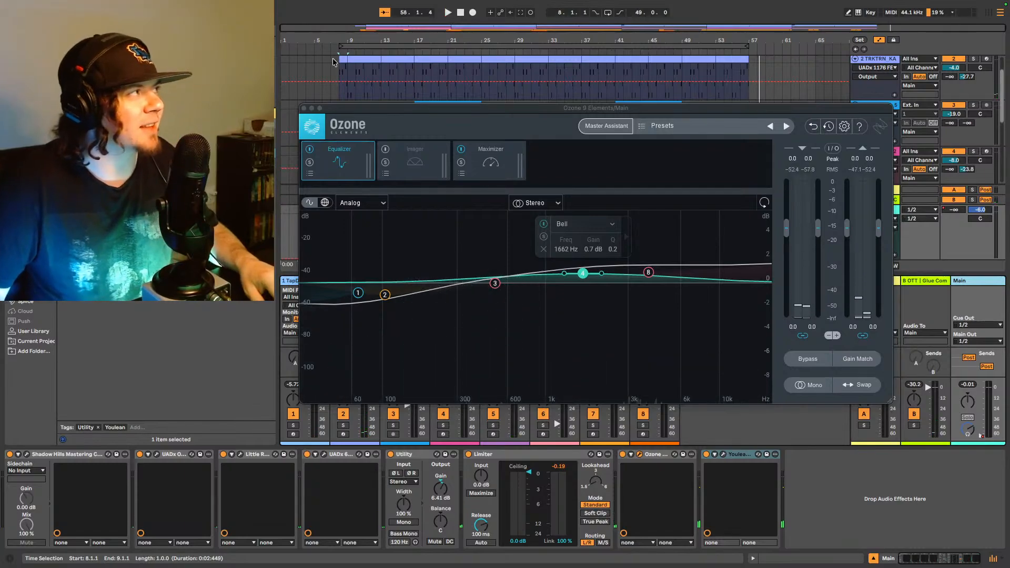
# Step: Replay the song from its beginning and show Ozone's Maximizer settings on the Main track
pyautogui.click(676, 91)
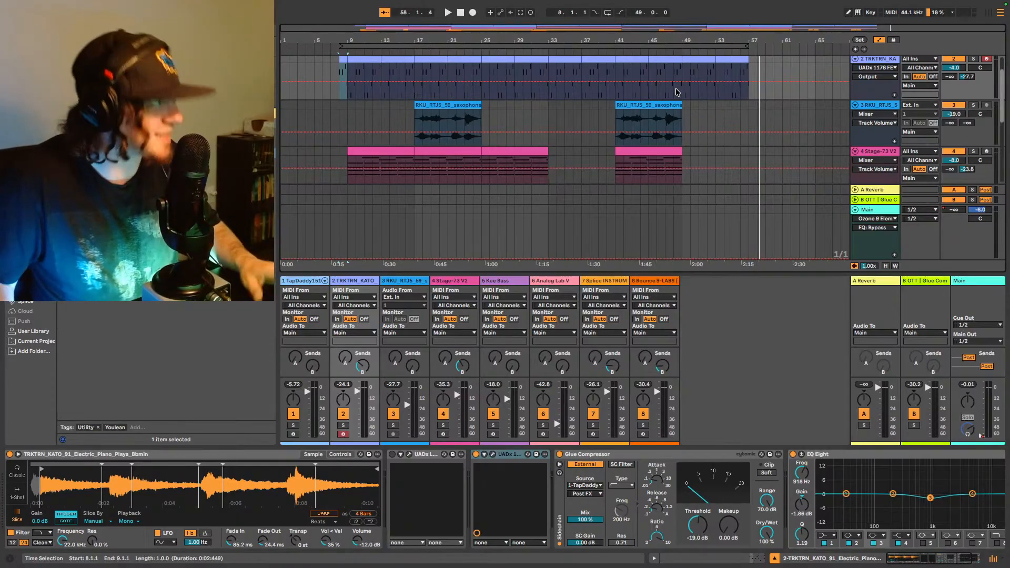
pyautogui.press('space')
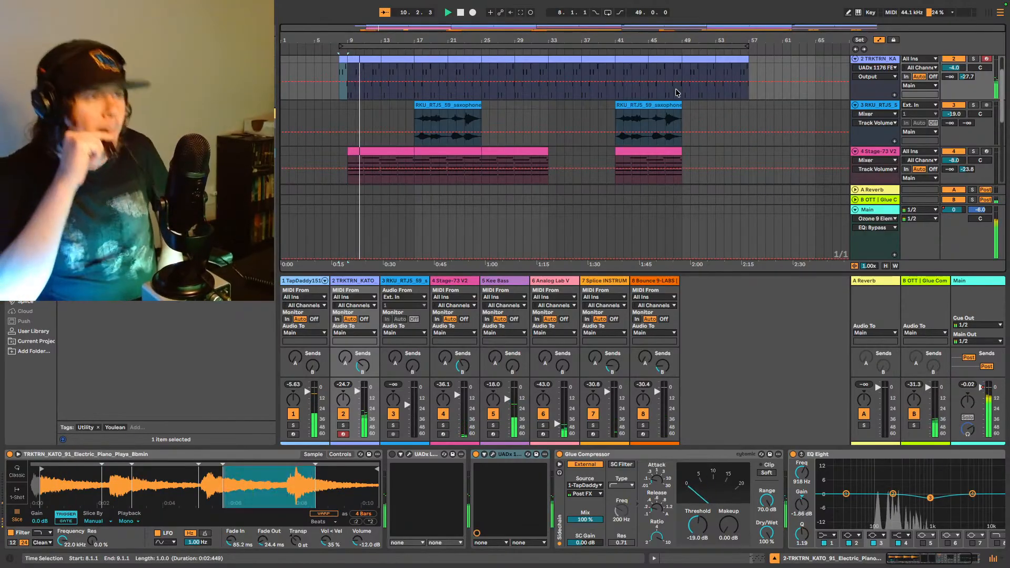
pyautogui.click(975, 287)
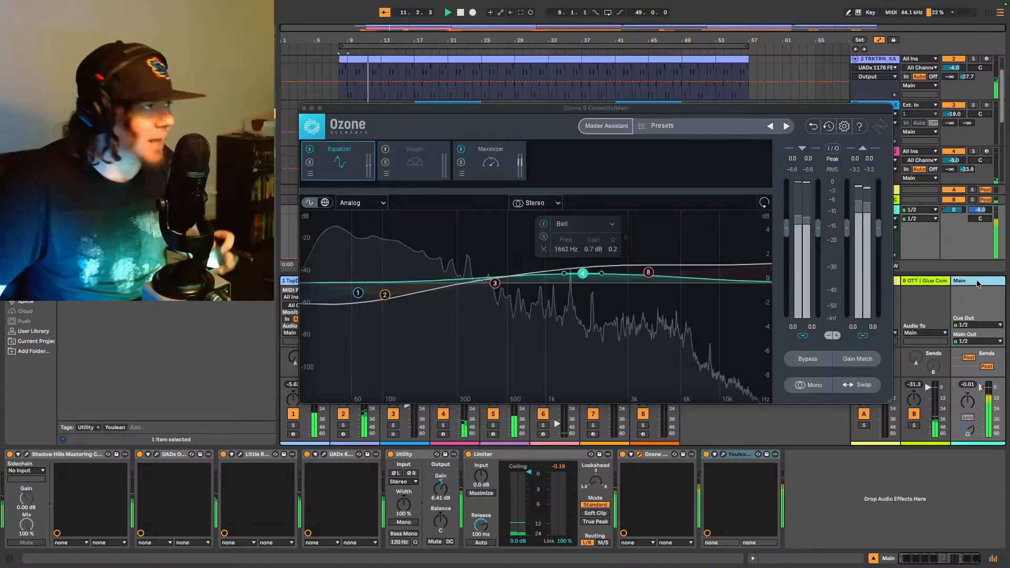
pyautogui.click(490, 165)
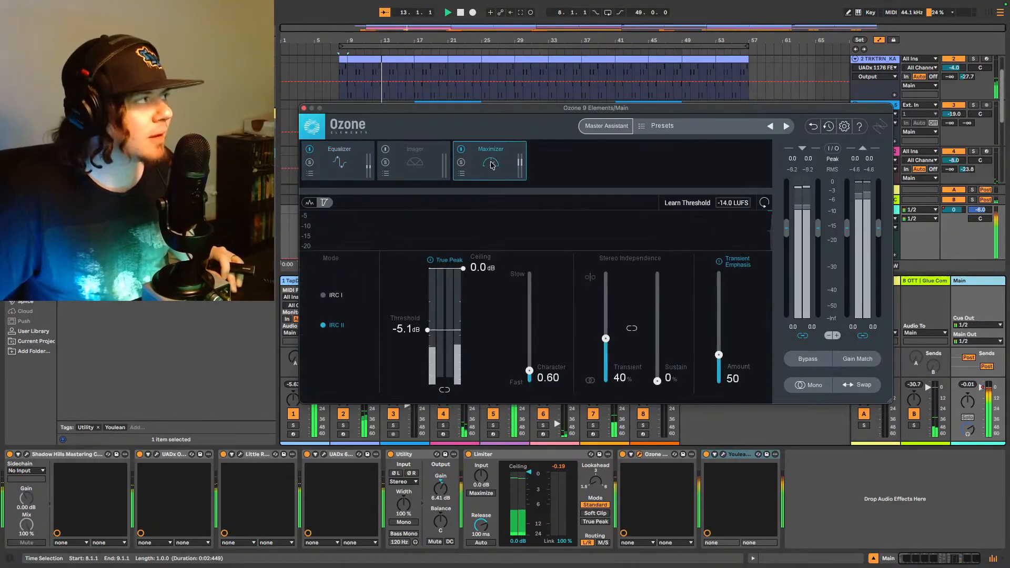
# Step: Measure the loudness of the whole song with the Youlean Loudness Meter
pyautogui.click(720, 454)
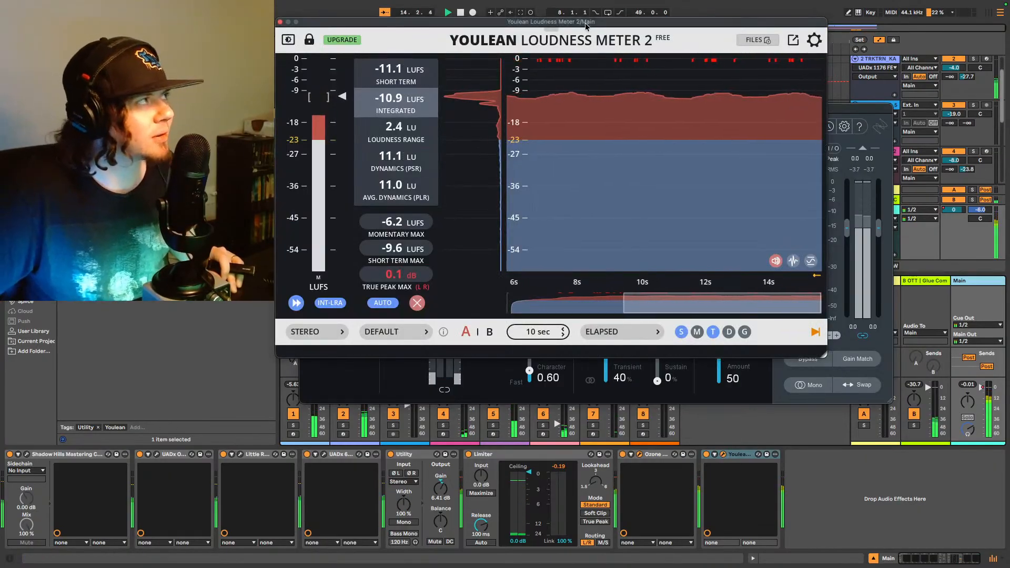
pyautogui.moveTo(585, 23); pyautogui.dragTo(637, 95)
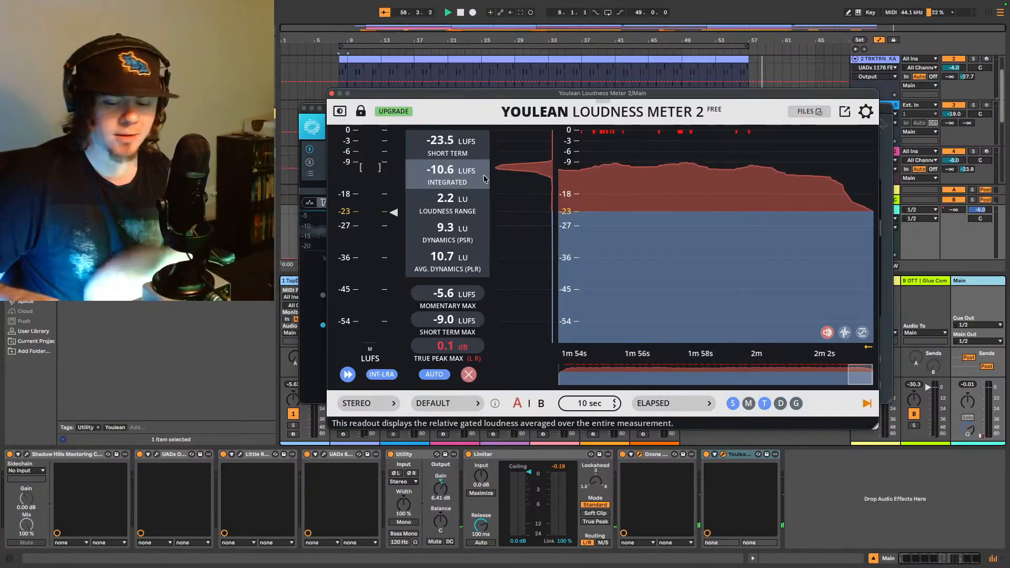
pyautogui.click(460, 12)
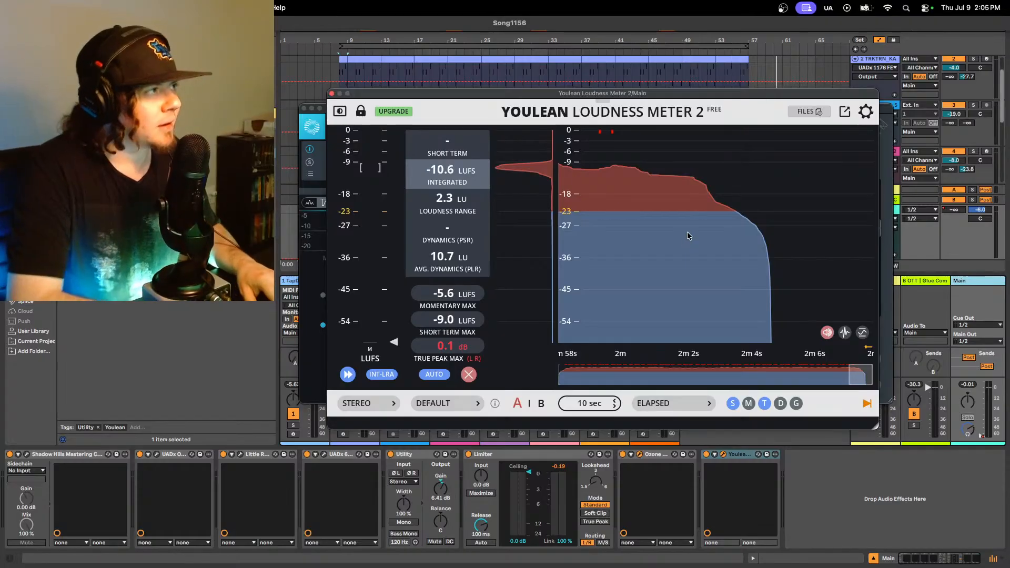
# Step: Save the Live Set under the new name "Song1156 Mix V1" in the Song13 Project folder
pyautogui.press('super+shift+s')
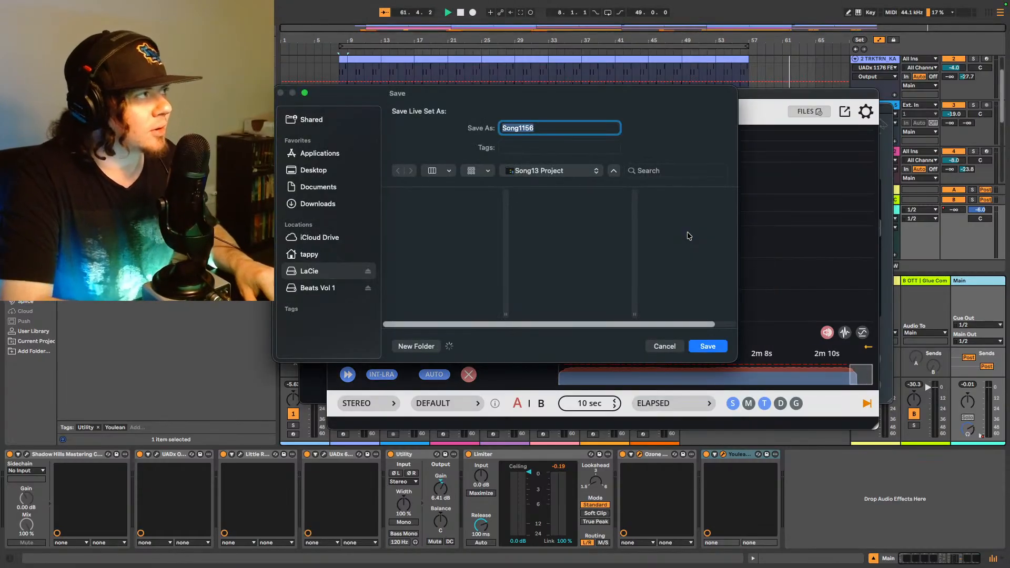
pyautogui.press('Right')
pyautogui.write('Mi')
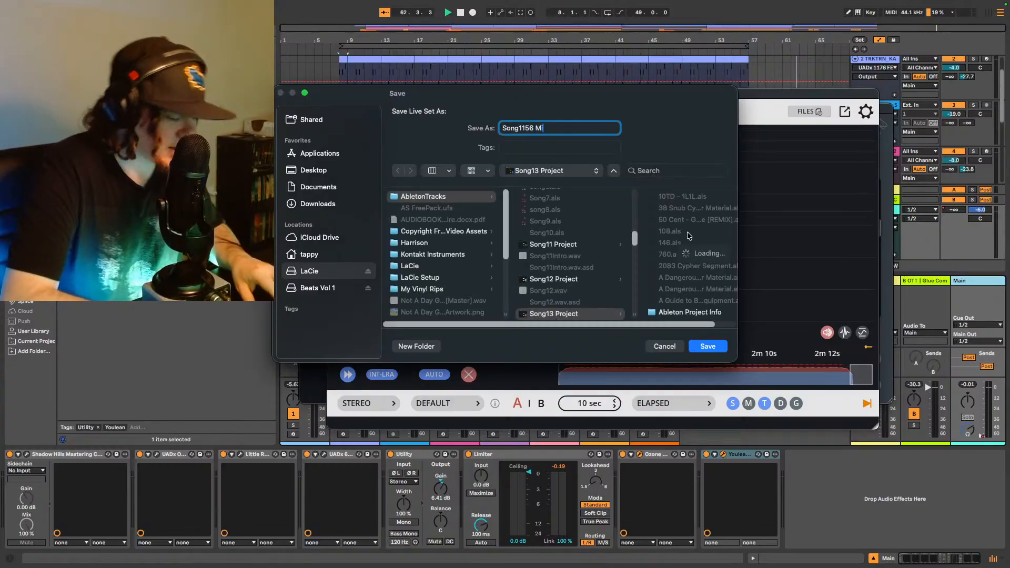
pyautogui.write('x V1')
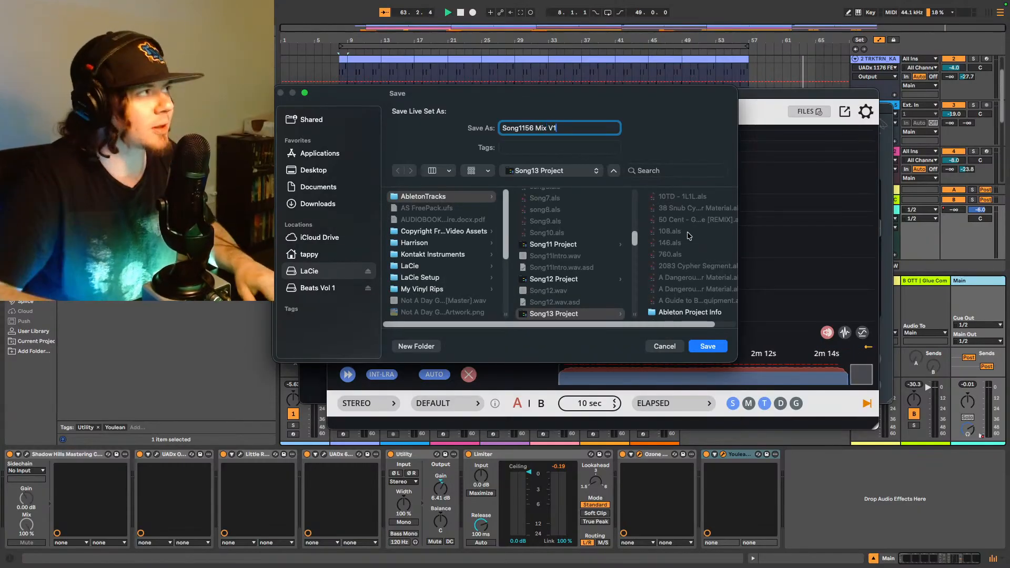
pyautogui.press('Return')
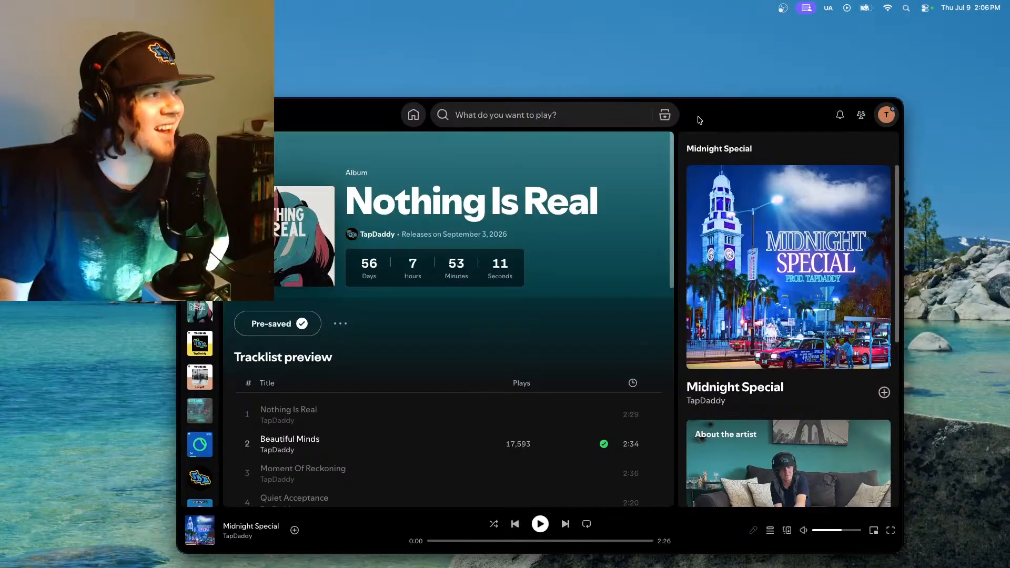
# Step: Enlarge the Spotify window and look through the "Nothing Is Real" tracklist and the TapDaddy artist page
pyautogui.moveTo(699, 119); pyautogui.dragTo(613, 39)
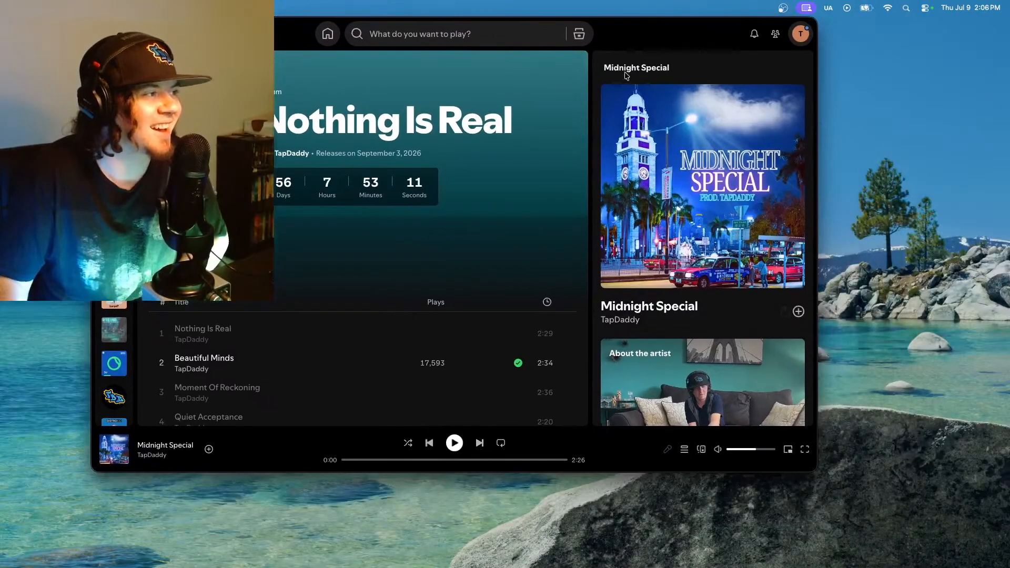
pyautogui.moveTo(810, 469); pyautogui.dragTo(894, 550)
pyautogui.scroll(-12, 444, 438)
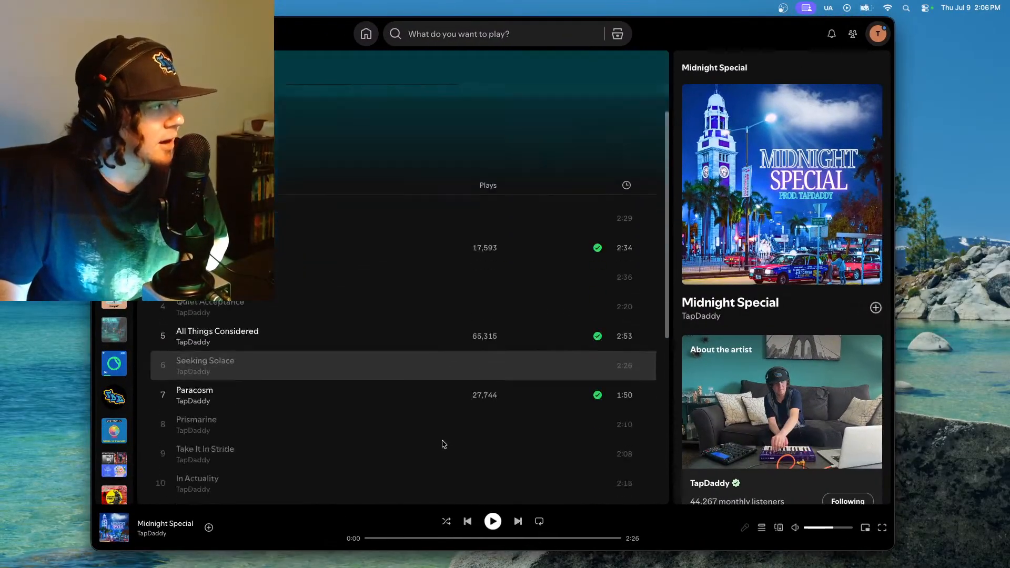
pyautogui.scroll(12, 440, 440)
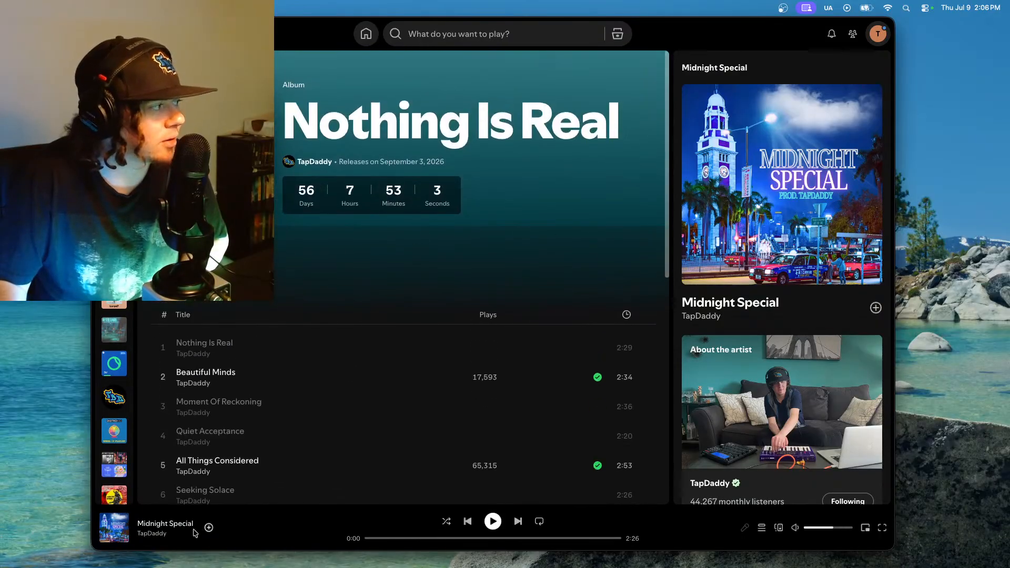
pyautogui.click(151, 534)
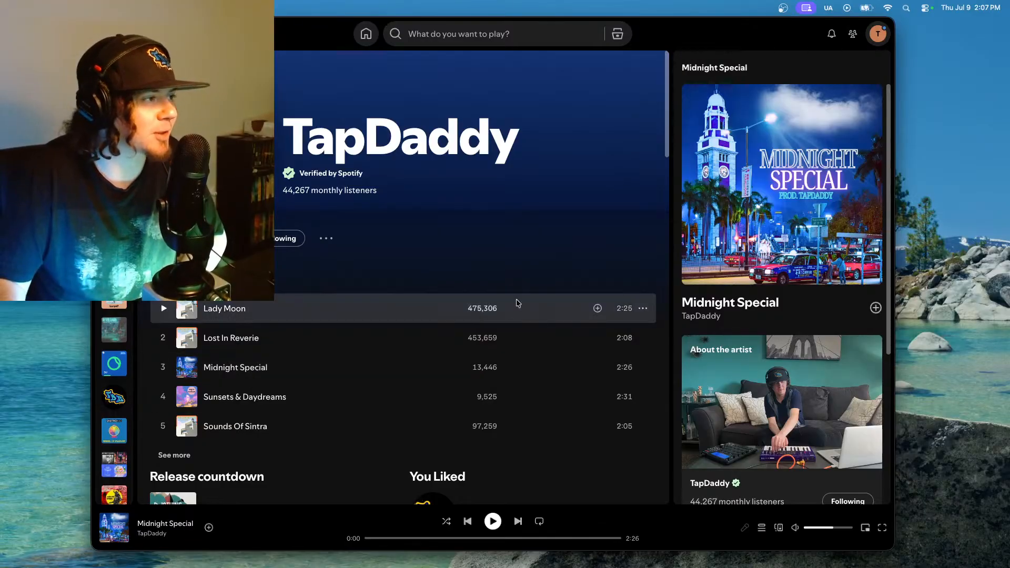
pyautogui.scroll(-3, 343, 422)
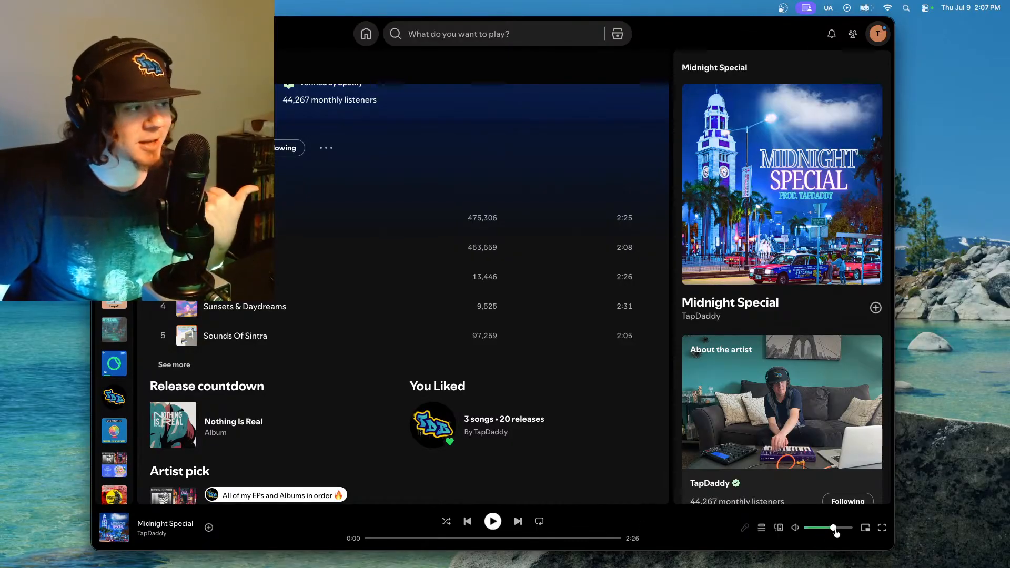
# Step: Play "Midnight Special" in Spotify at full volume and switch back to Ableton Live
pyautogui.moveTo(833, 527); pyautogui.dragTo(885, 531)
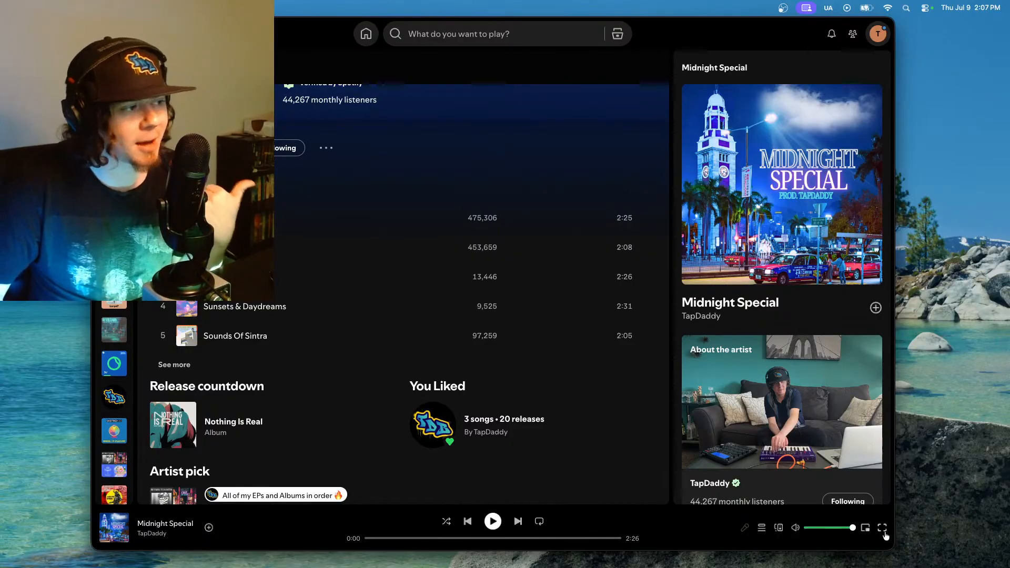
pyautogui.click(491, 522)
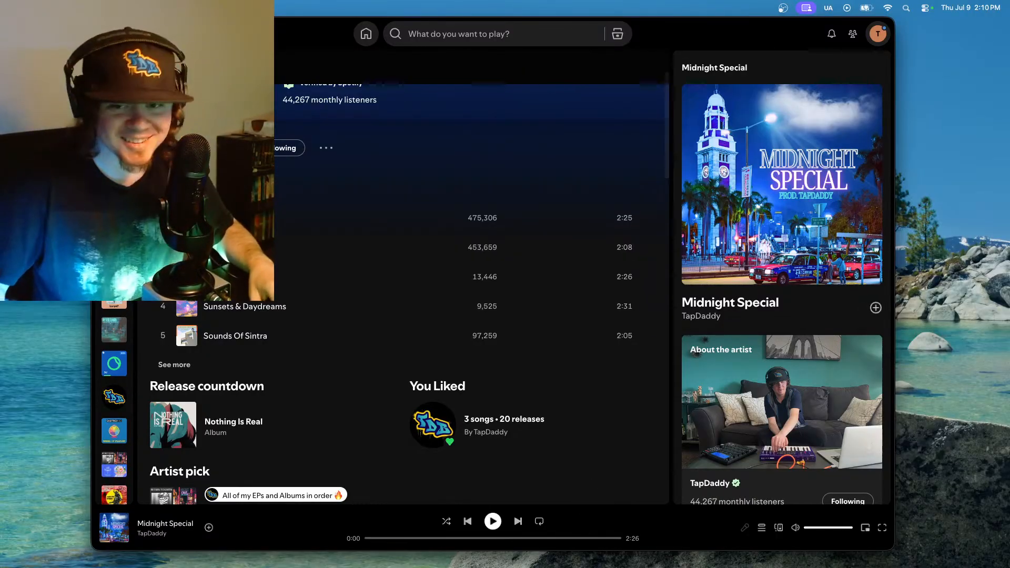
pyautogui.hotkey('ctrl', 'Right')
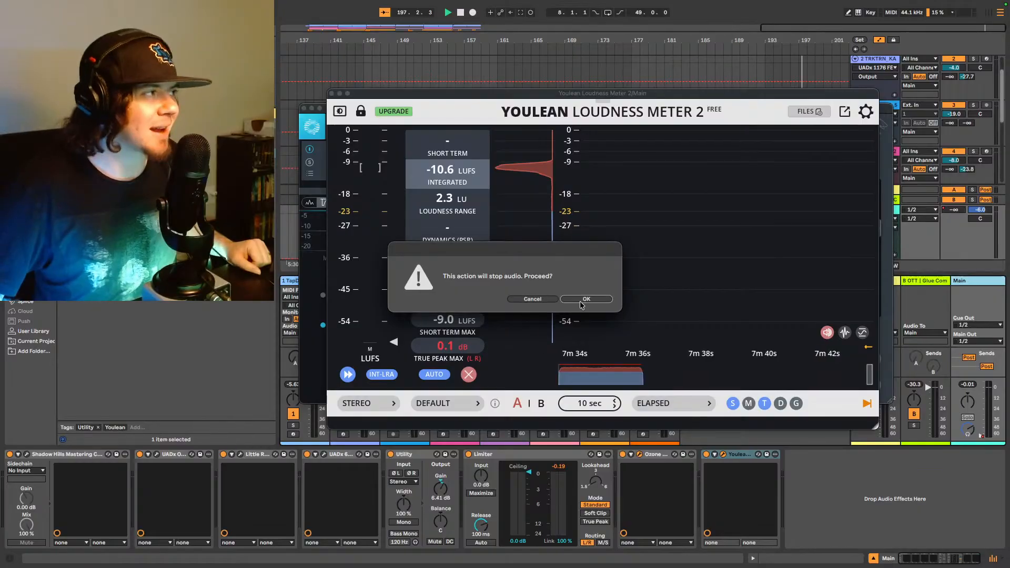
# Step: Confirm stopping the audio to start a new Live Set, show it in Arrangement View and open the Splice sample browser
pyautogui.press('Return')
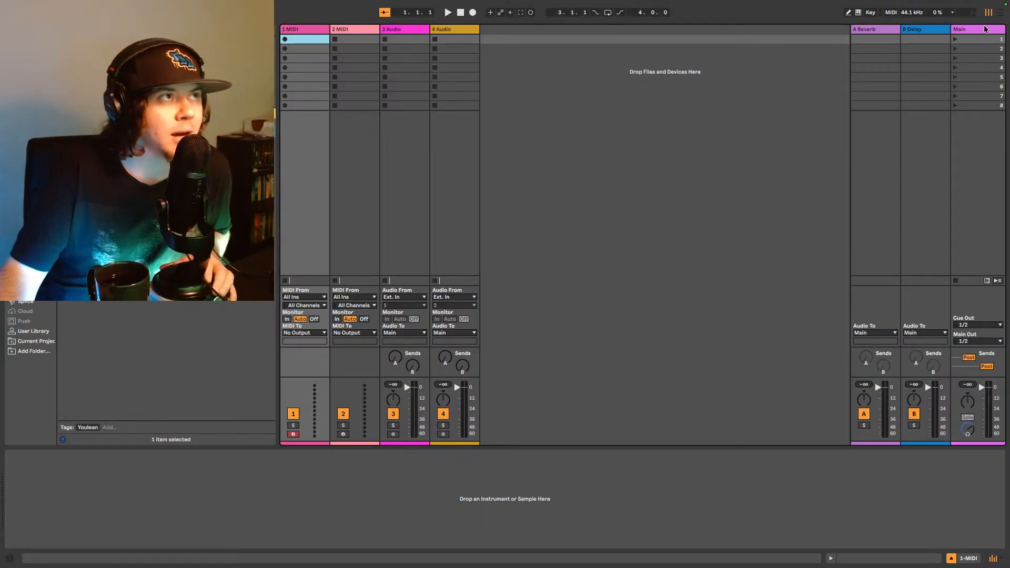
pyautogui.click(1000, 13)
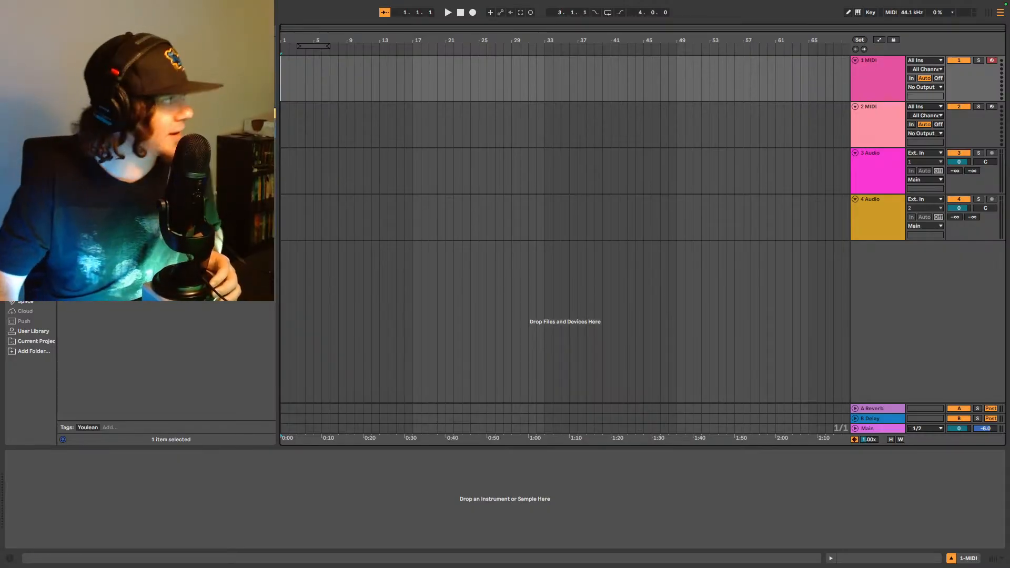
pyautogui.click(14, 303)
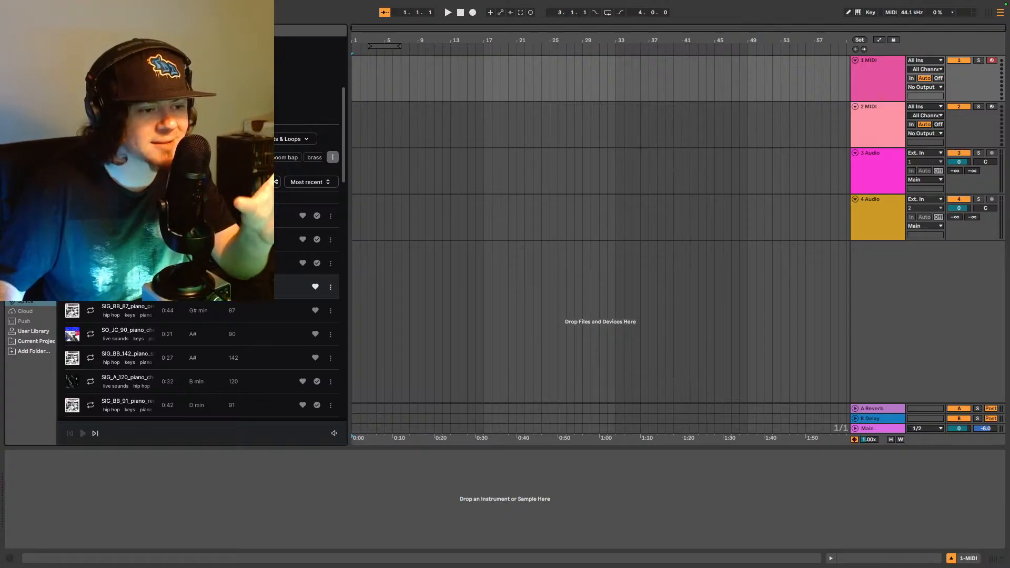
# Step: Preview the piano loops from SS_LBB_87 to SIG_BB_142 in Splice, turning Timestretch off so they play at their original tempo
pyautogui.click(158, 286)
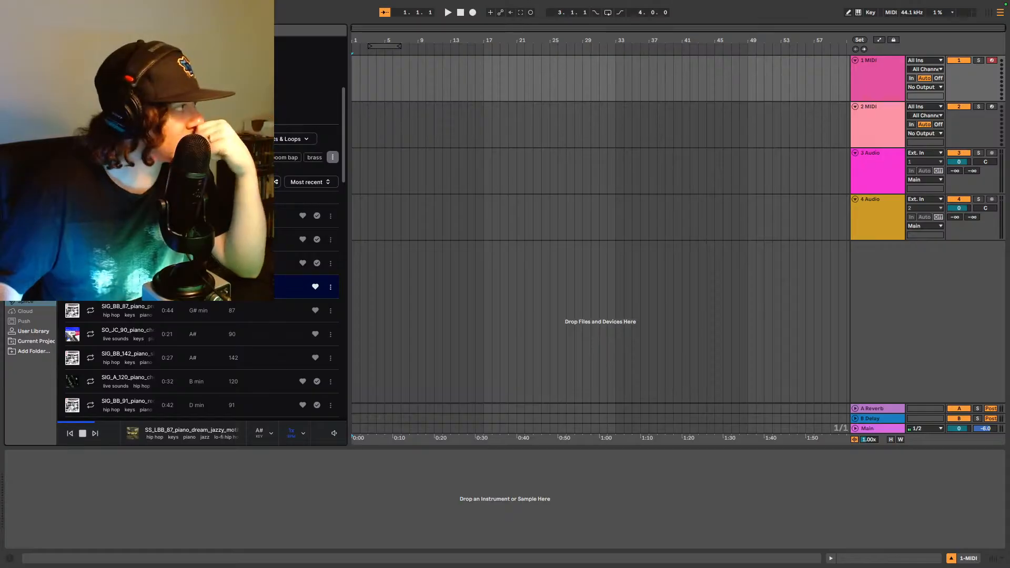
pyautogui.click(91, 311)
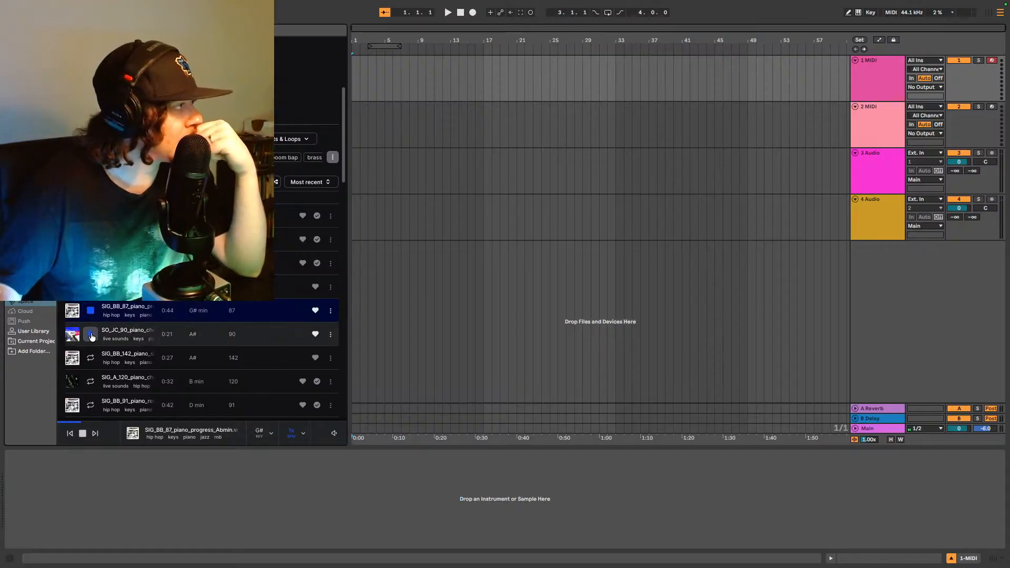
pyautogui.click(90, 334)
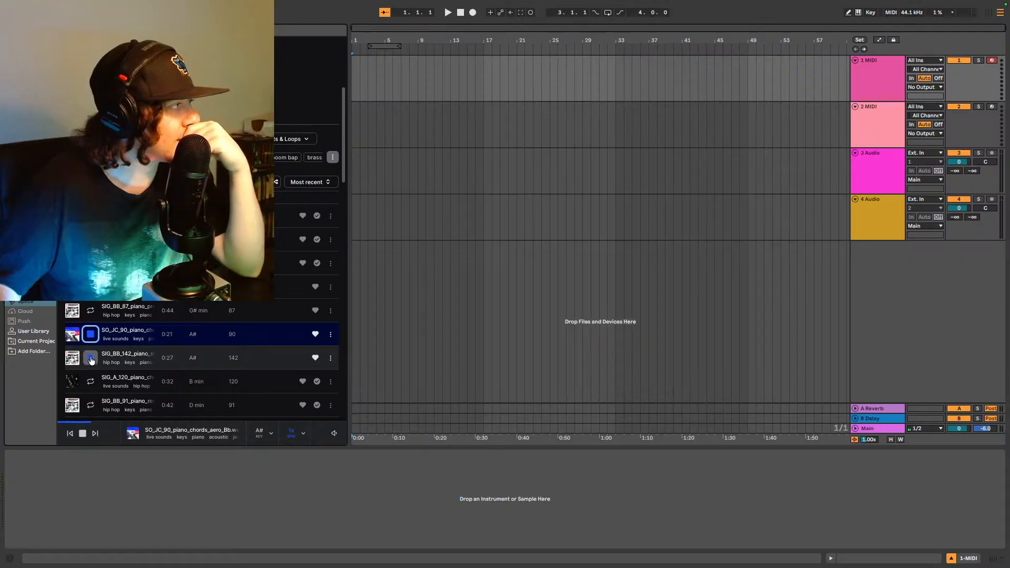
pyautogui.click(291, 432)
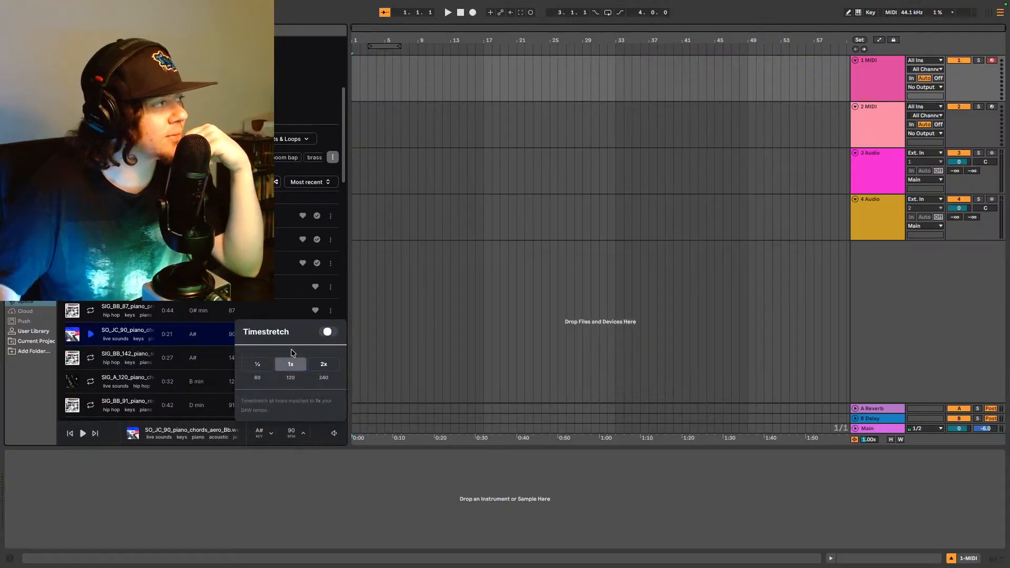
pyautogui.click(91, 357)
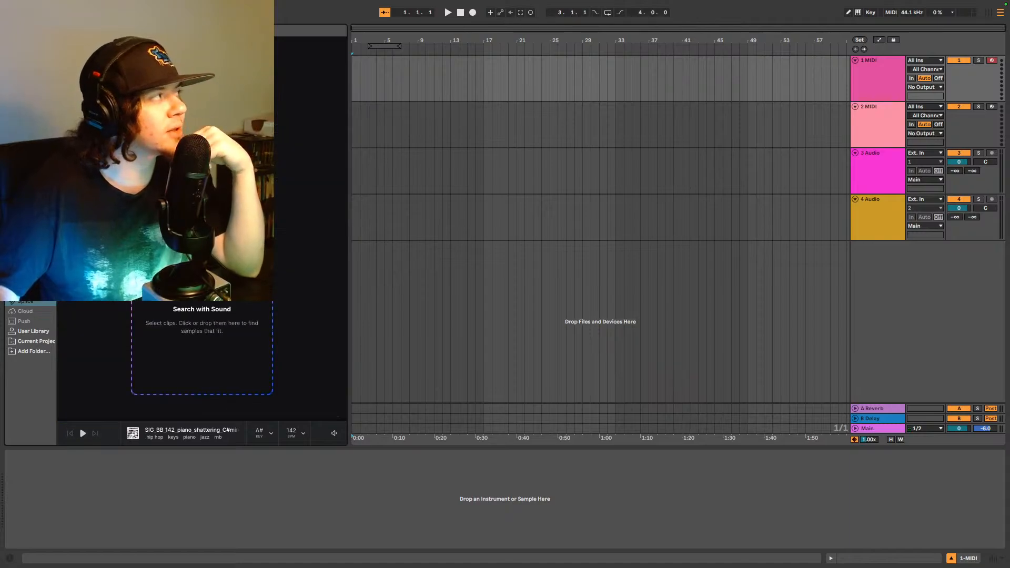
# Step: Open the Electric Piano category in the Splice sample library and filter its samples by the jazz genre
pyautogui.scroll(-6, 160, 315)
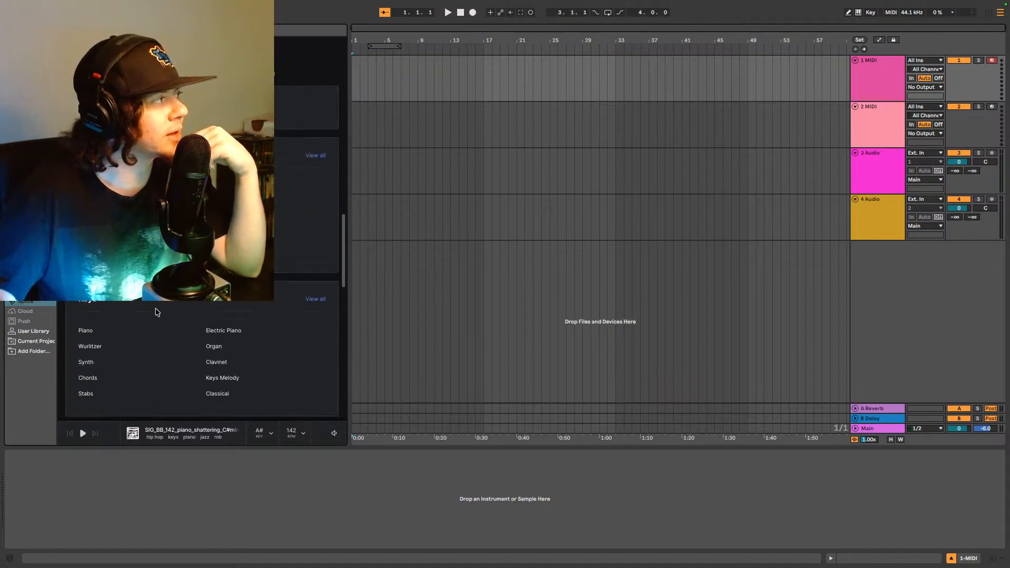
pyautogui.scroll(-4, 168, 309)
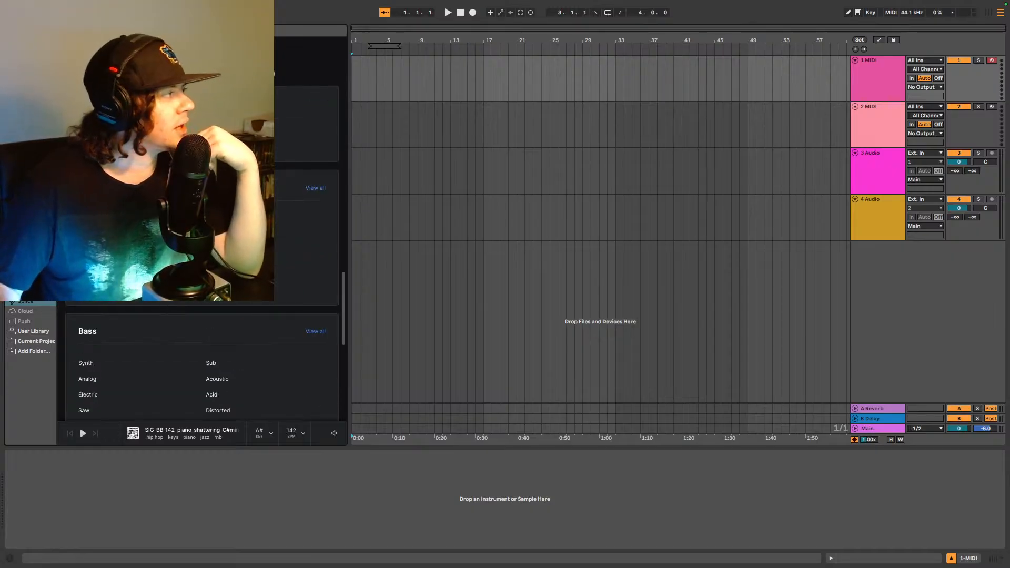
pyautogui.scroll(-5, 200, 358)
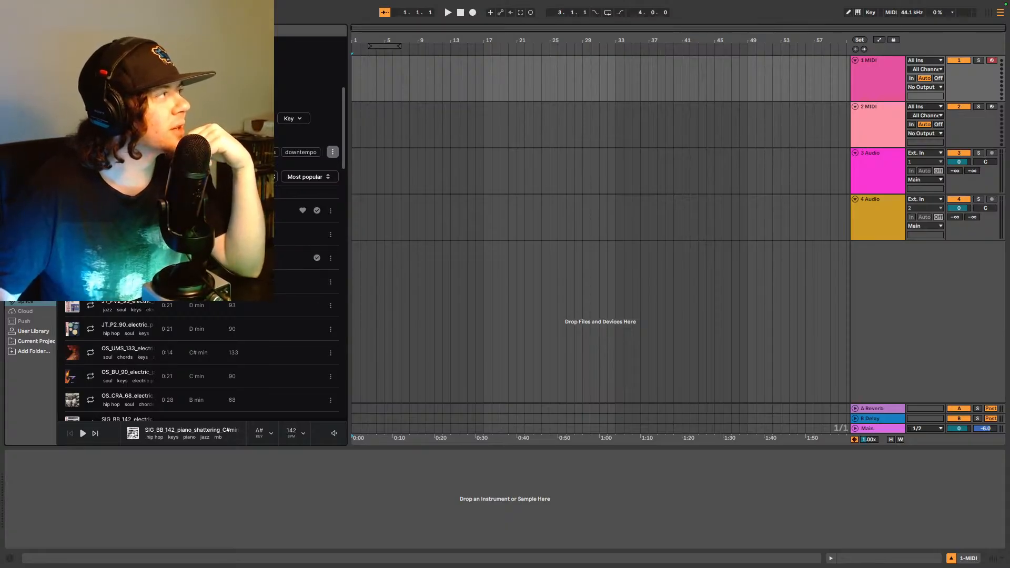
pyautogui.click(224, 118)
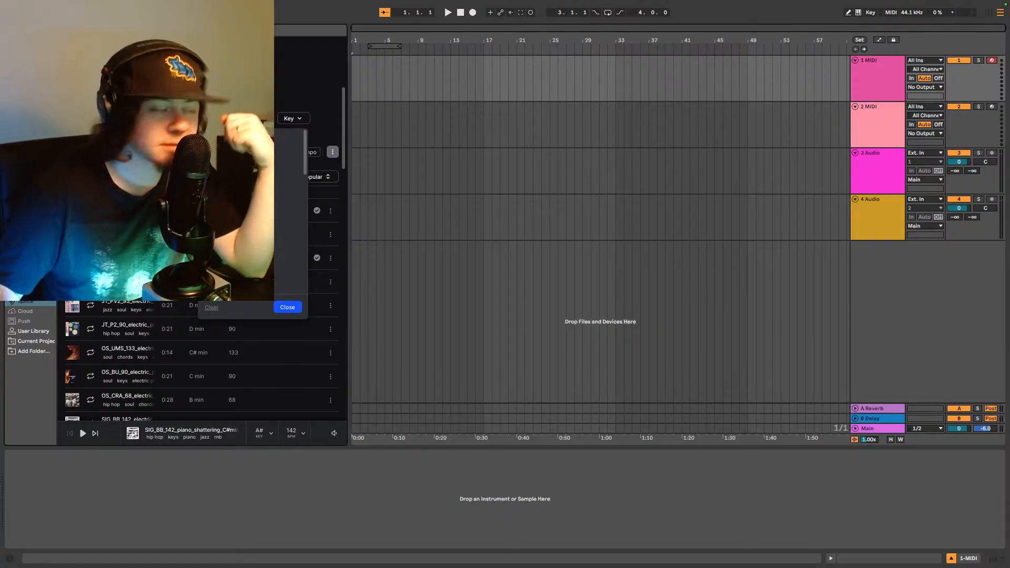
pyautogui.click(236, 234)
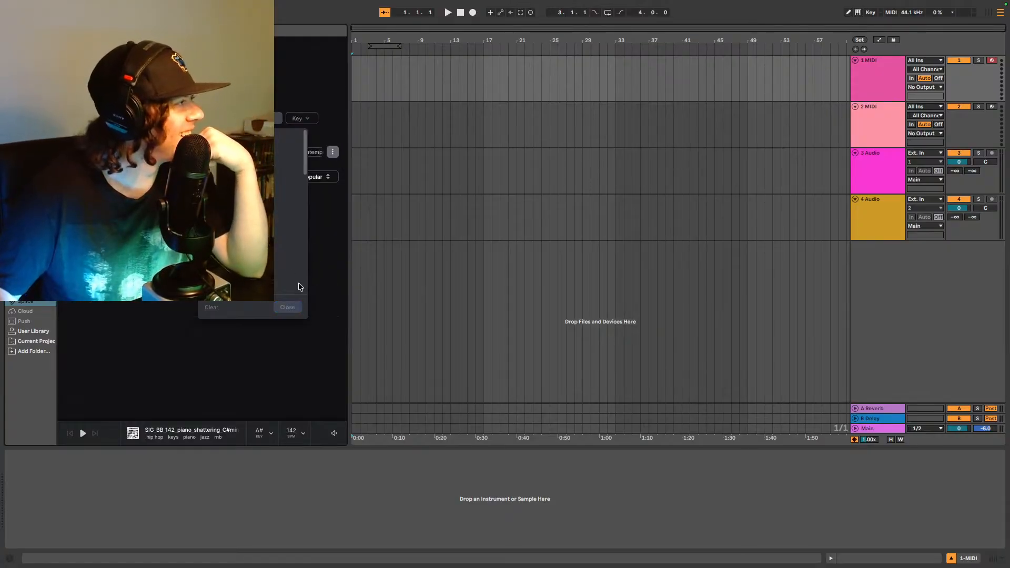
pyautogui.click(322, 215)
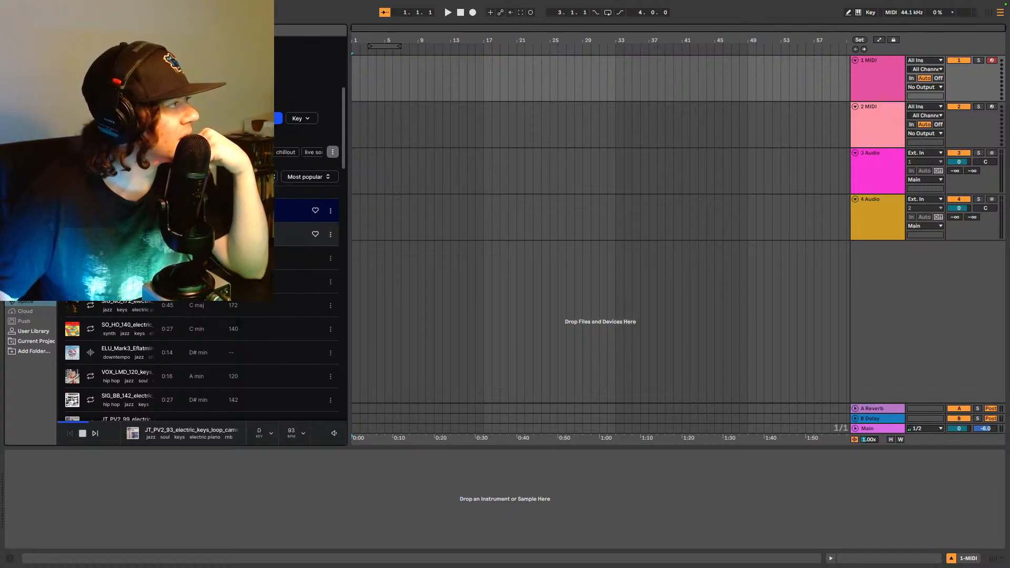
# Step: Raise the Splice preview volume and audition the SIG_BB_142, JT_PV2_100 and SIG_BB_85 electric piano loops
pyautogui.moveTo(334, 433)
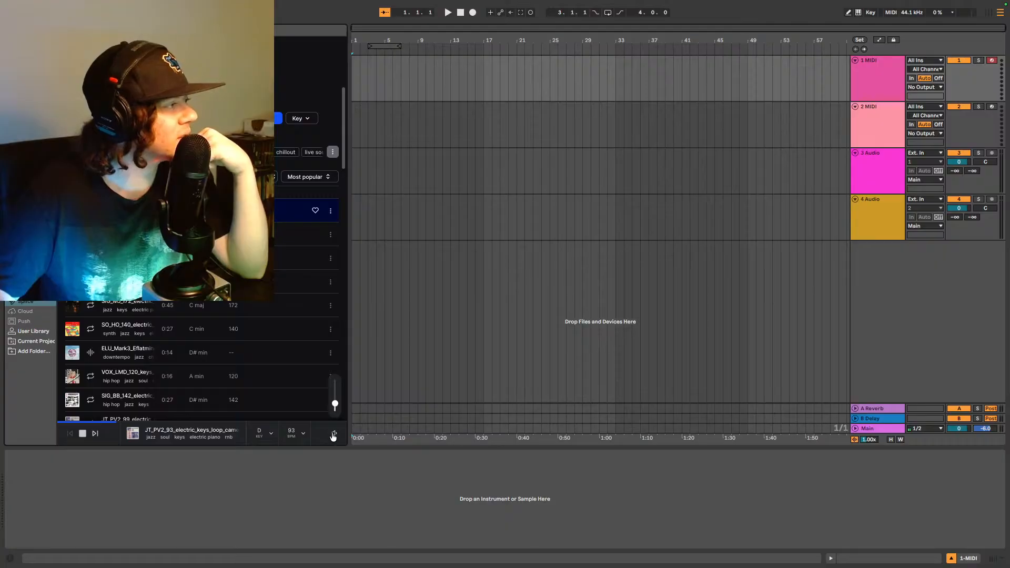
pyautogui.moveTo(335, 408); pyautogui.dragTo(335, 388)
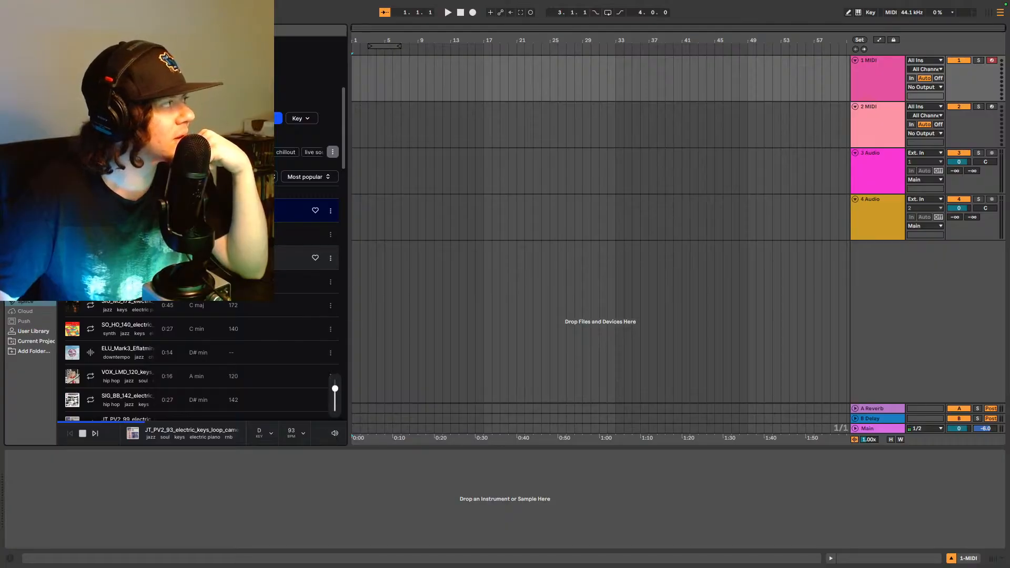
pyautogui.click(210, 234)
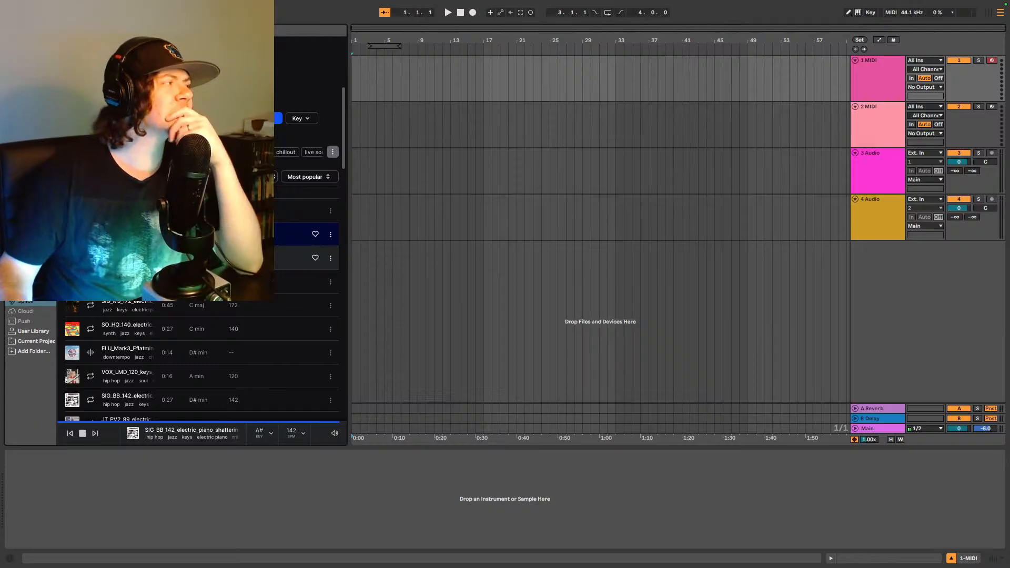
pyautogui.click(126, 258)
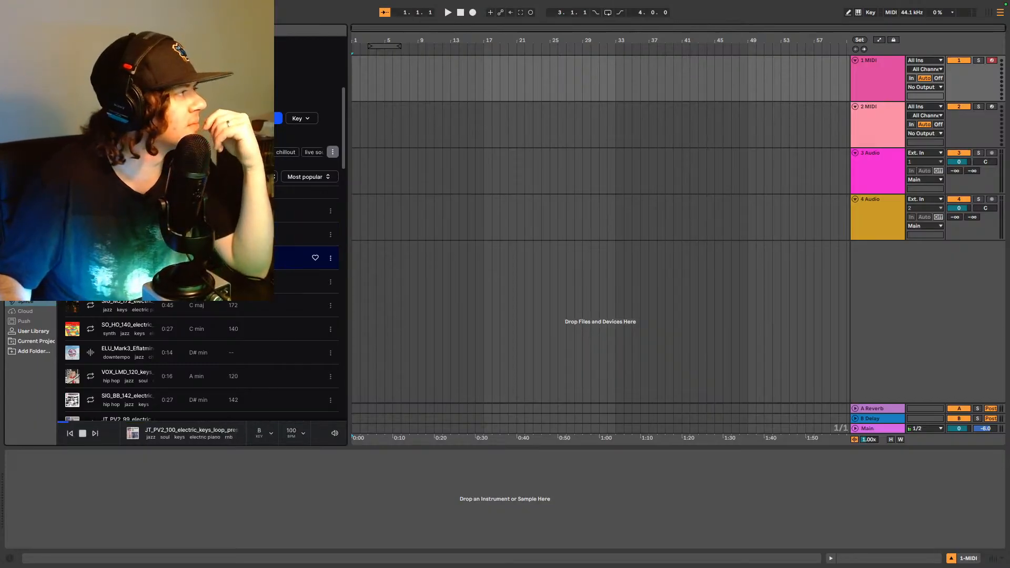
pyautogui.click(88, 282)
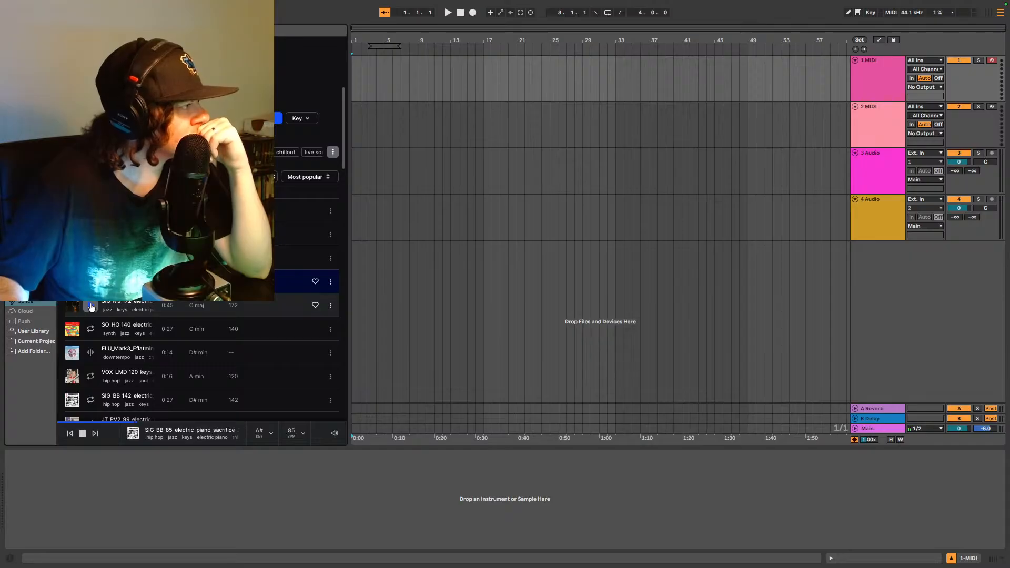
# Step: Audition the SIG_MJ_172, SO_HO_140, ELU_Mark3_Eflatminor and VOX_LMD_120 samples in the jazz electric piano list
pyautogui.click(90, 308)
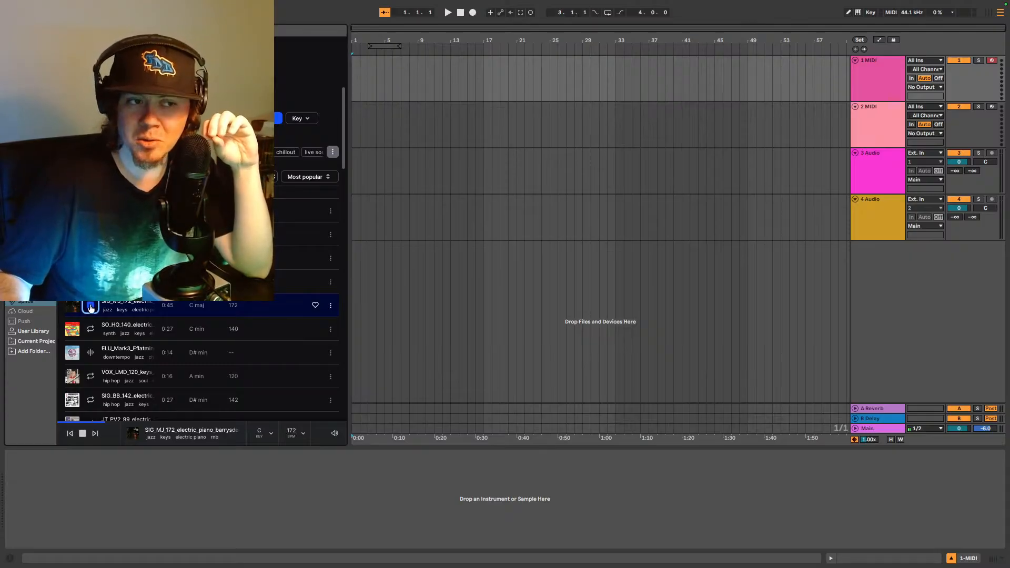
pyautogui.click(90, 329)
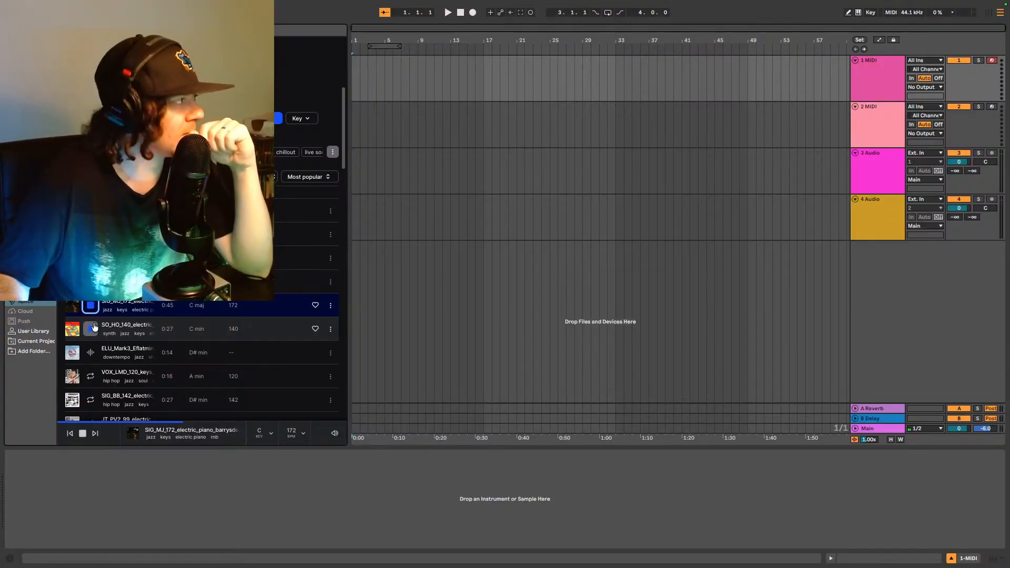
pyautogui.click(91, 331)
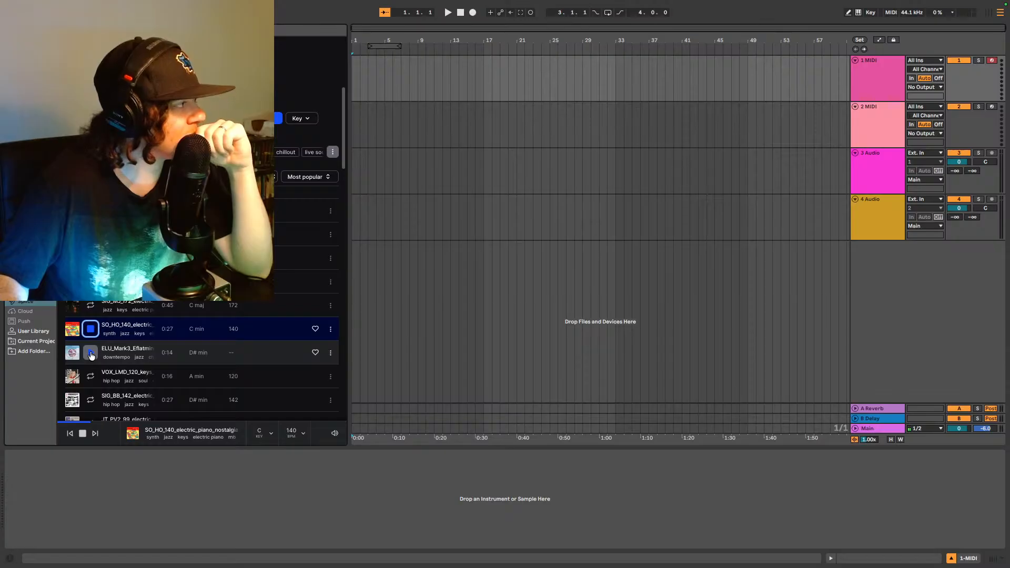
pyautogui.click(91, 356)
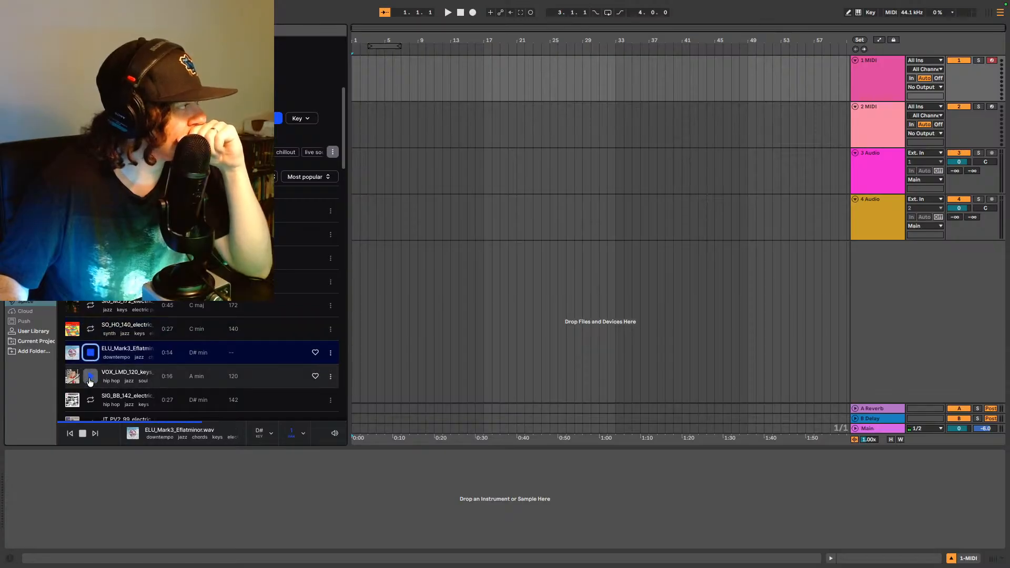
pyautogui.click(89, 377)
# Step: Audition the next jazz samples down the list, from SIG_BB_142_electric_piano_resisting to the JT_PV2_91 electric keys loop
pyautogui.scroll(-4, 97, 342)
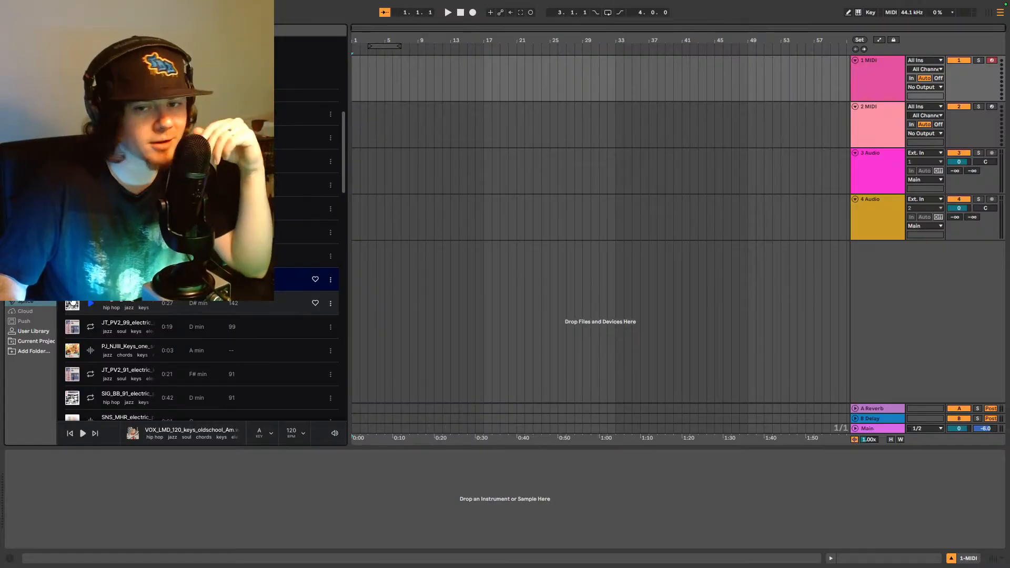
pyautogui.click(91, 305)
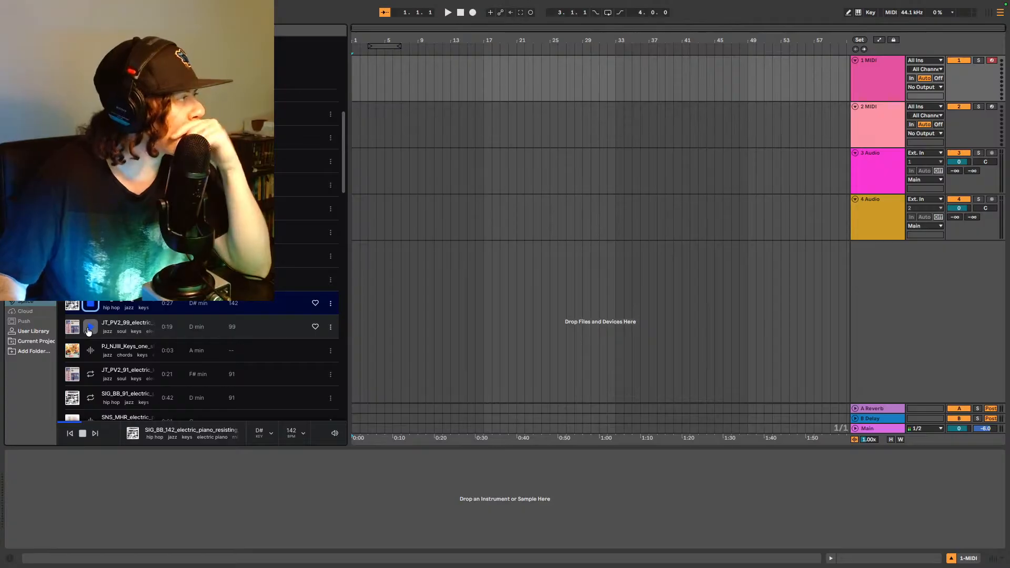
pyautogui.click(89, 328)
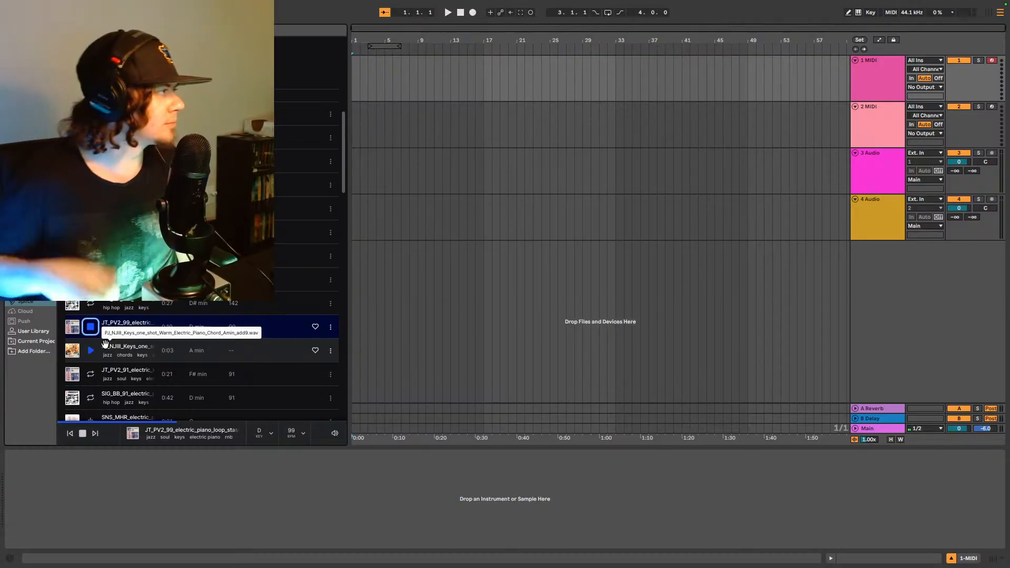
pyautogui.click(91, 352)
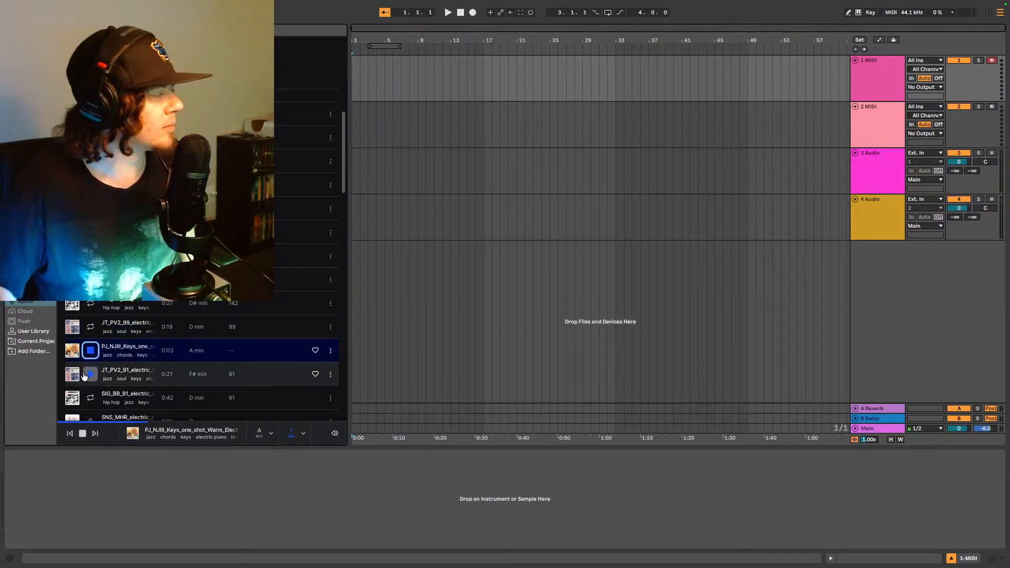
pyautogui.click(90, 375)
# Step: Switch the genre filter of the electric piano samples from jazz to soul
pyautogui.scroll(5, 90, 374)
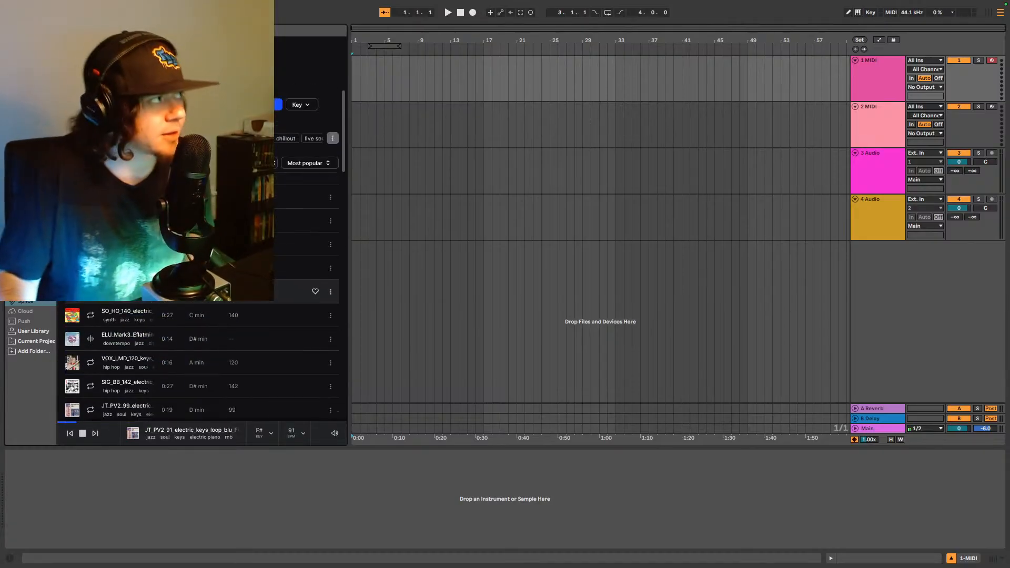
pyautogui.click(278, 118)
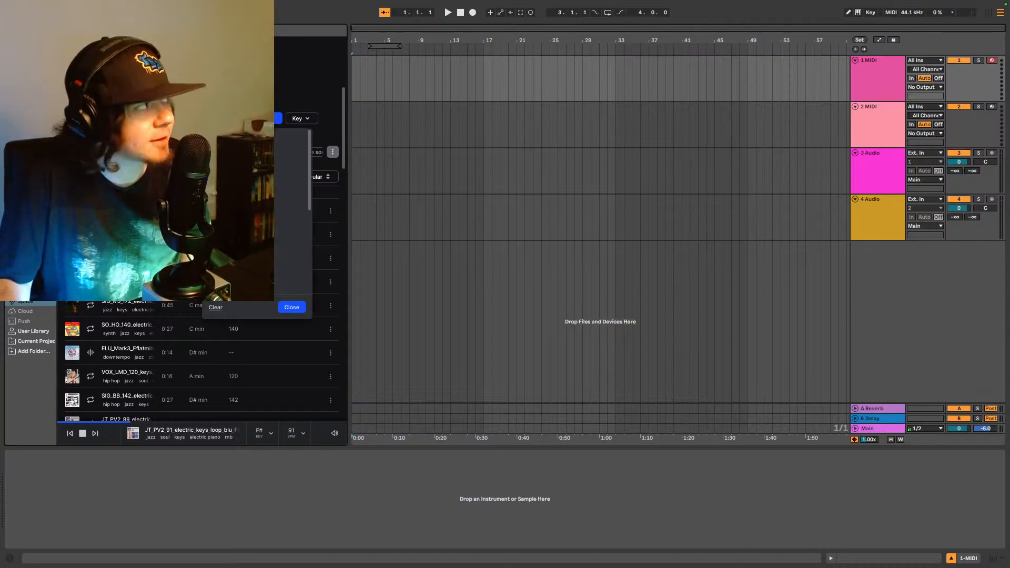
pyautogui.click(231, 210)
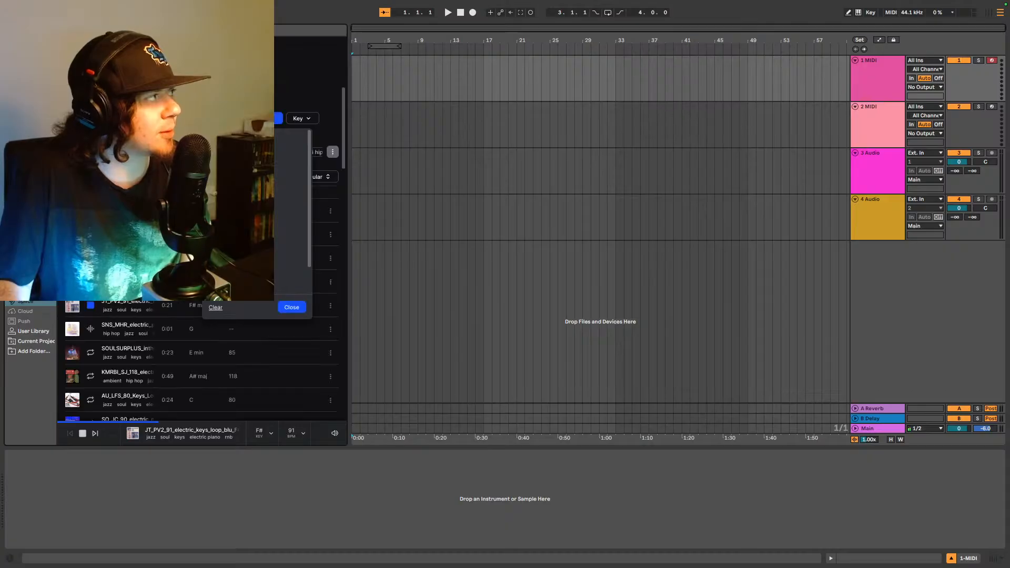
pyautogui.click(242, 231)
pyautogui.click(293, 307)
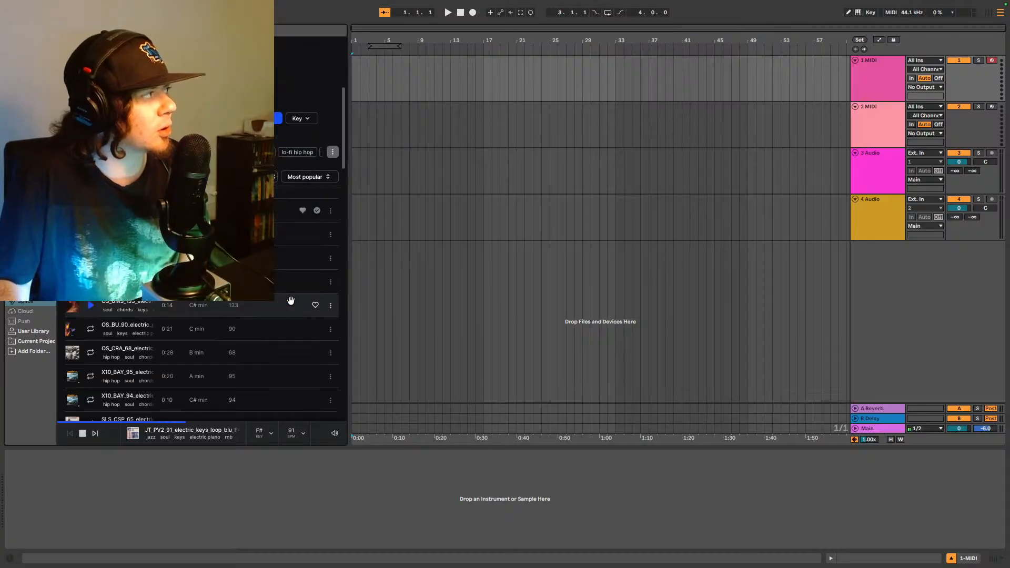
# Step: Audition the OS_TD_70, JT_PV2_93 and JT_P2_90 soul electric piano loops and stop the playback
pyautogui.click(211, 234)
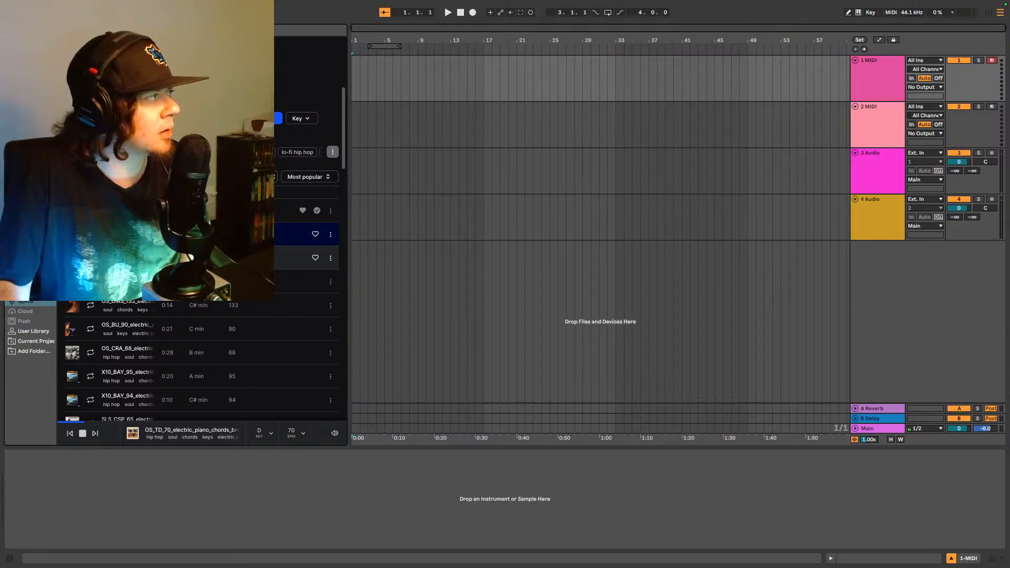
pyautogui.click(211, 258)
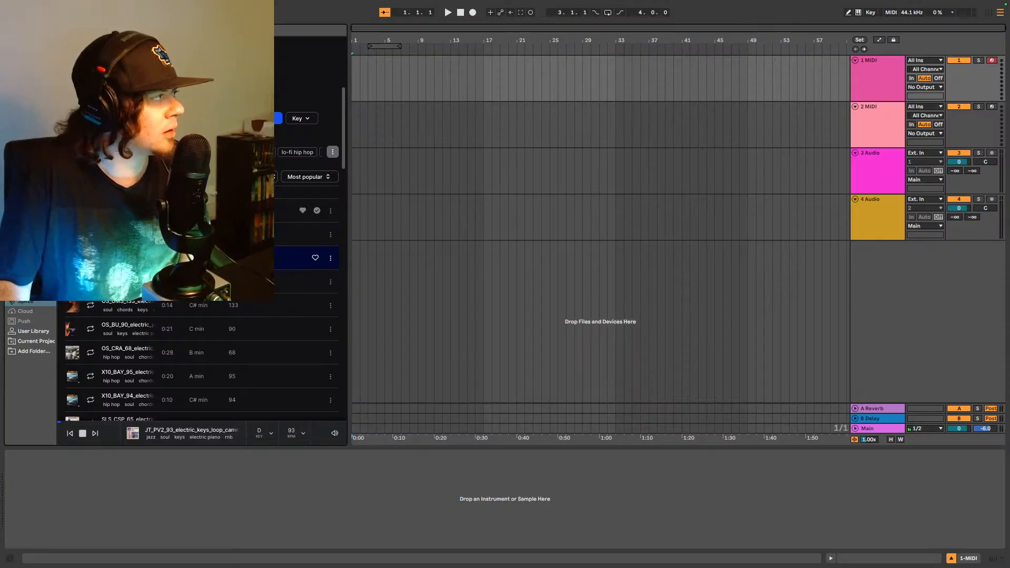
pyautogui.click(211, 281)
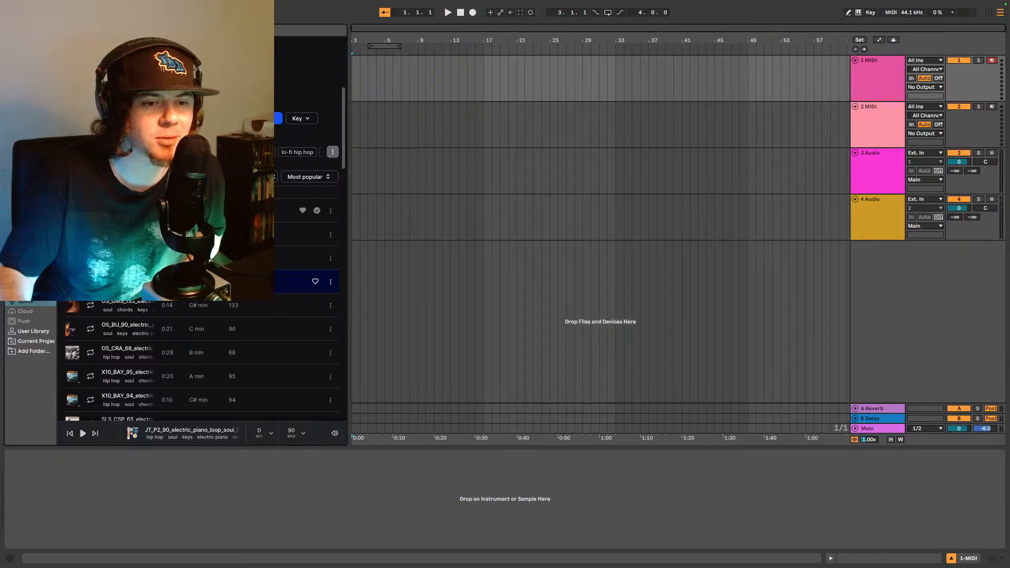
pyautogui.press('space')
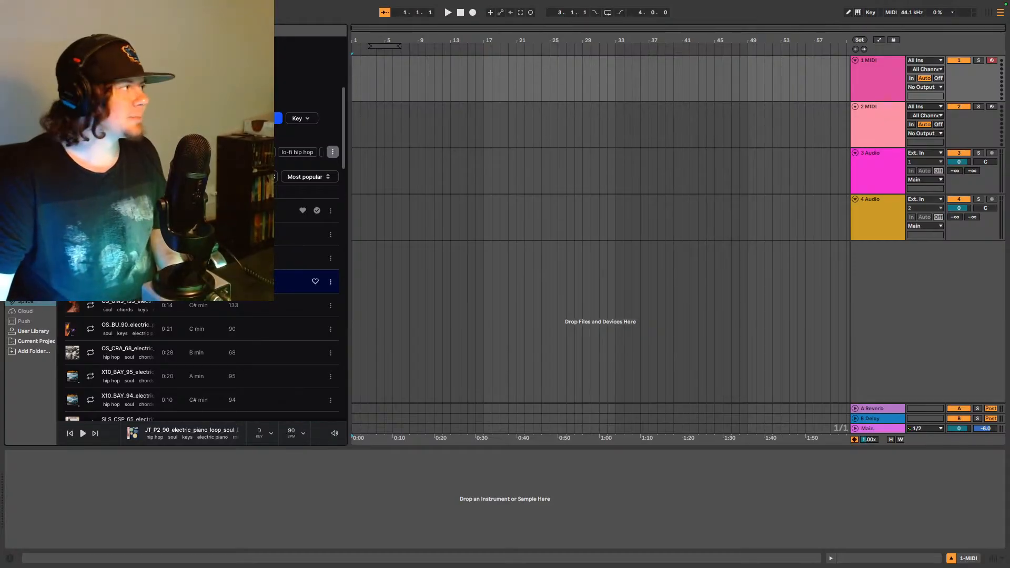
# Step: Audition the OS_UMS_133 electric piano chords and the OS_BU_90 electric piano melody, and stop the playback
pyautogui.click(91, 307)
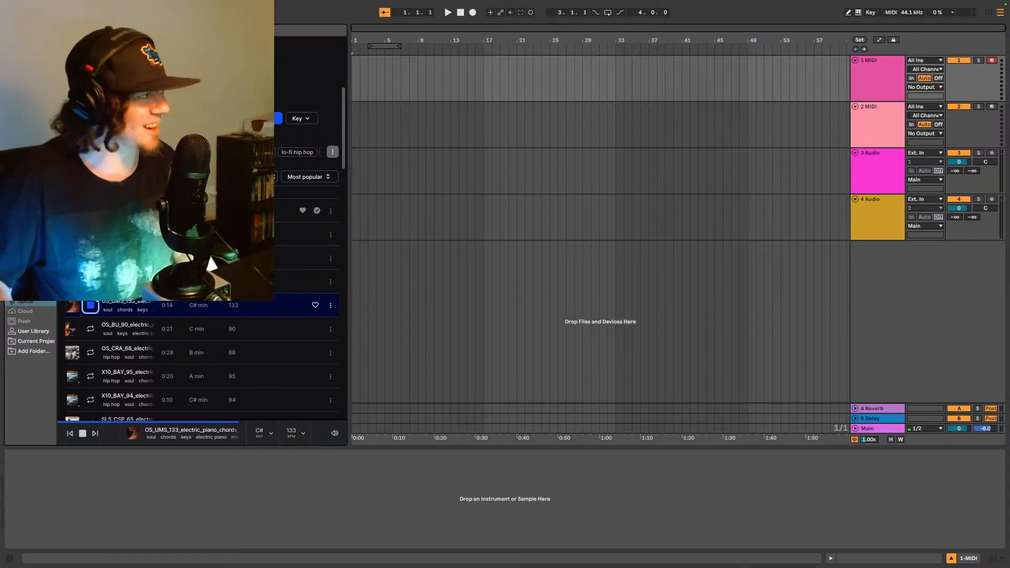
pyautogui.click(88, 329)
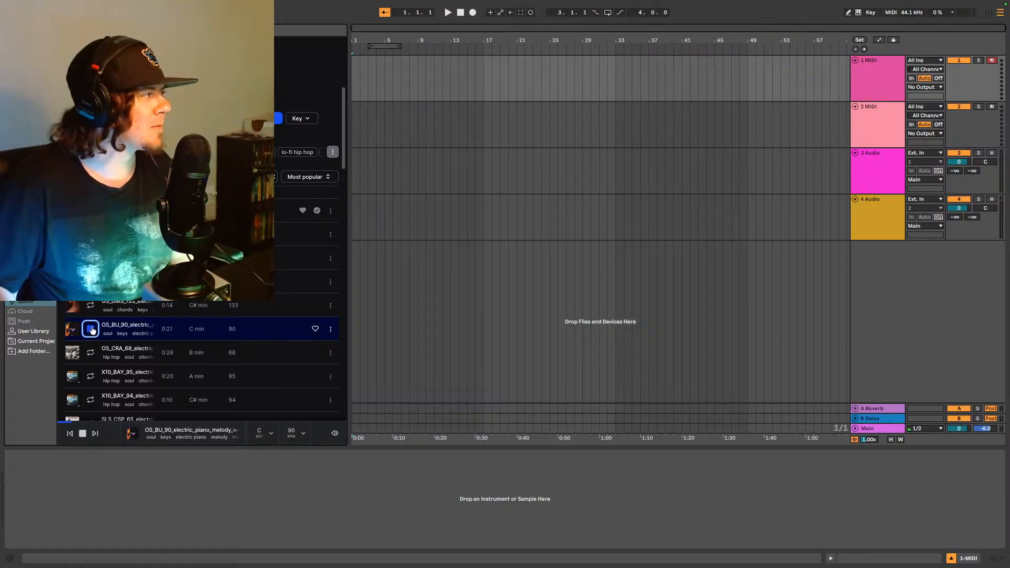
pyautogui.click(91, 329)
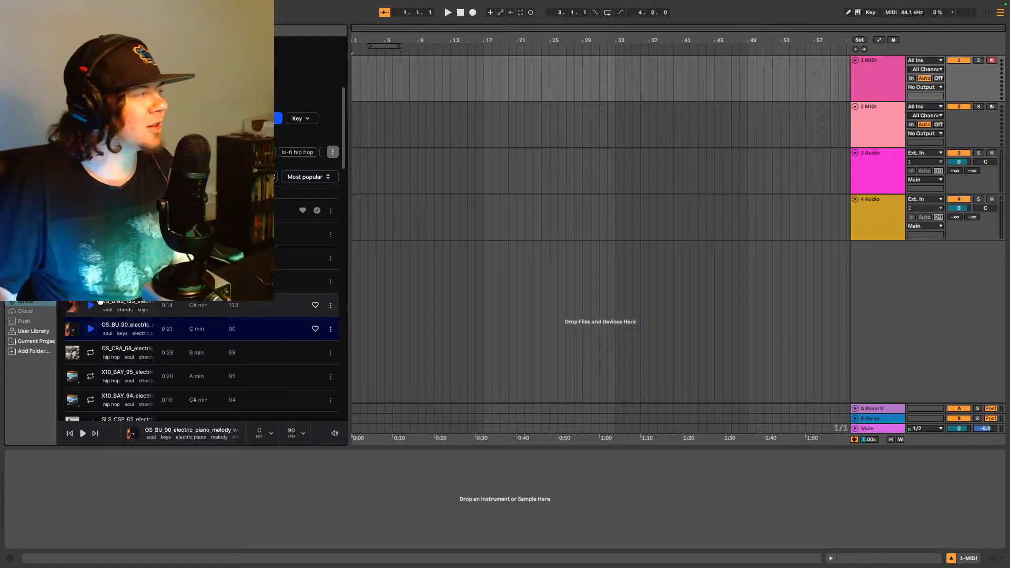
# Step: Switch the browser from Splice to the drum sounds and select the second MIDI track
pyautogui.click(886, 76)
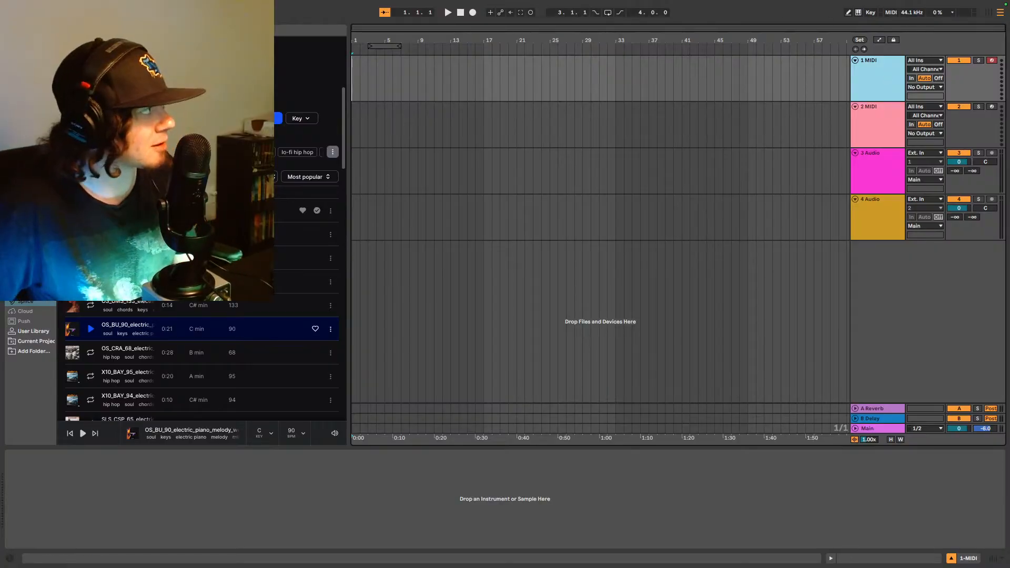
pyautogui.click(32, 287)
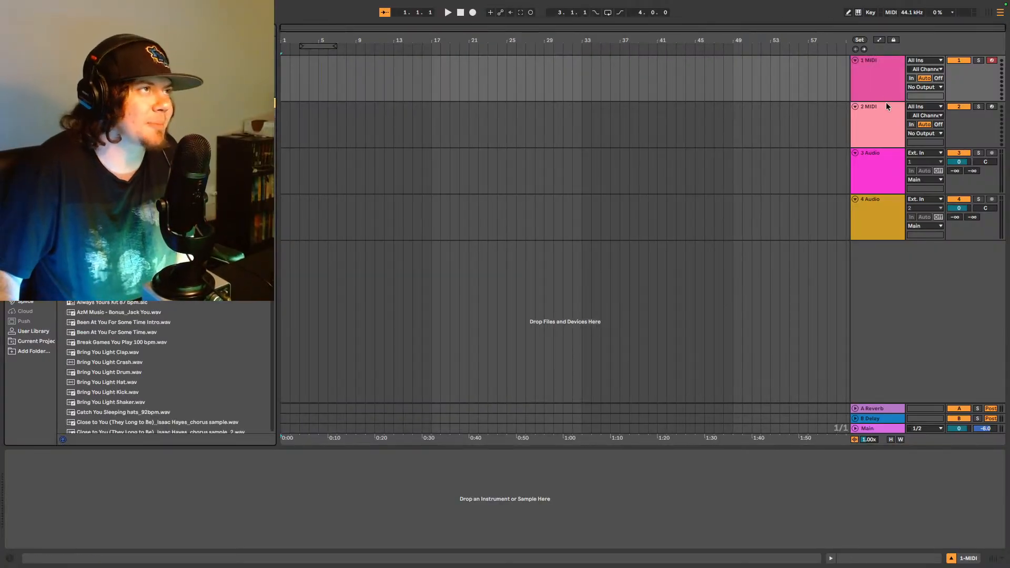
pyautogui.click(885, 83)
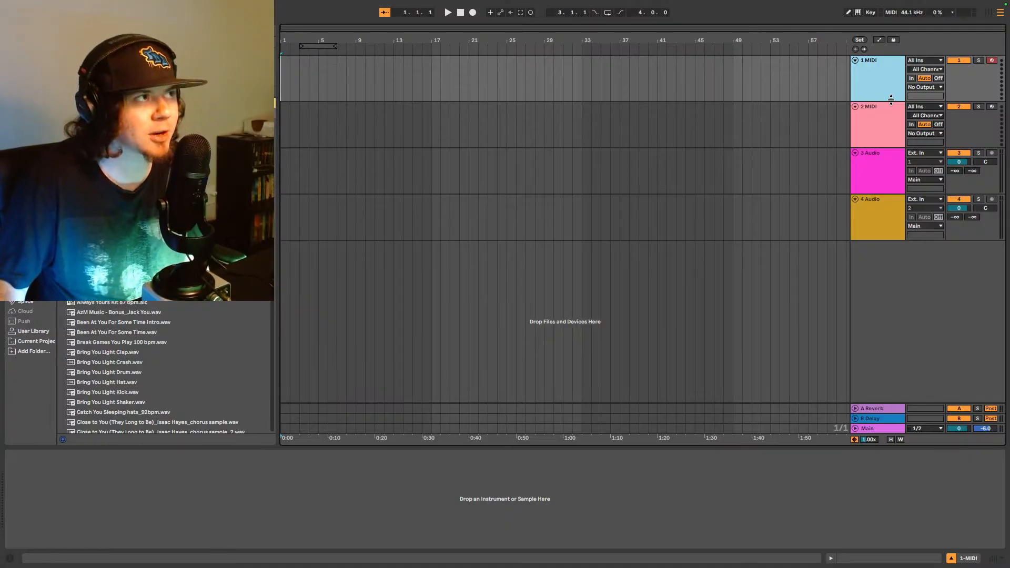
pyautogui.click(877, 116)
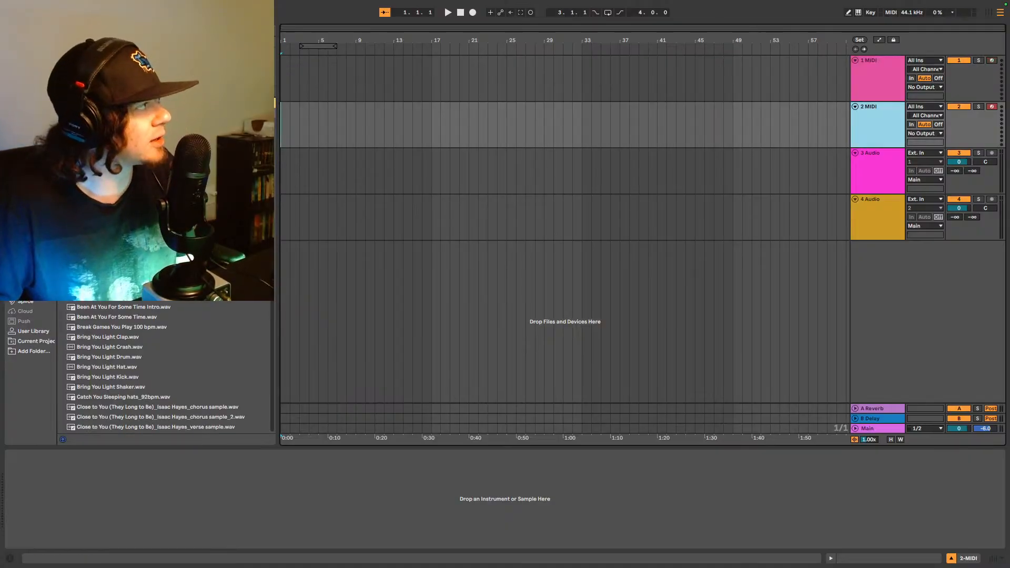
# Step: Look through the drum samples and kits in the browser for sounds that suit the new beat
pyautogui.scroll(-10, 163, 368)
pyautogui.scroll(10, 254, 325)
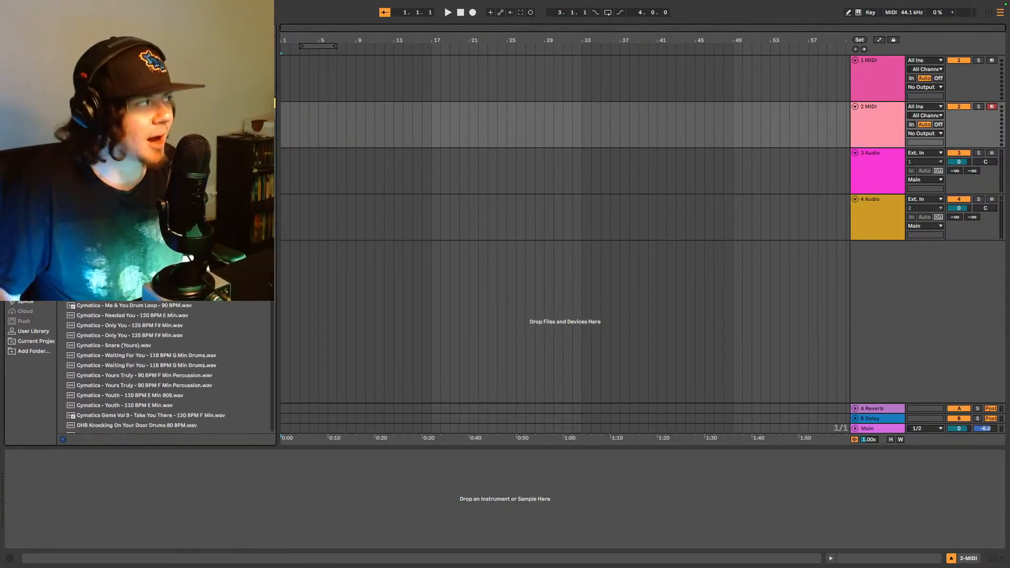
pyautogui.scroll(-5, 255, 325)
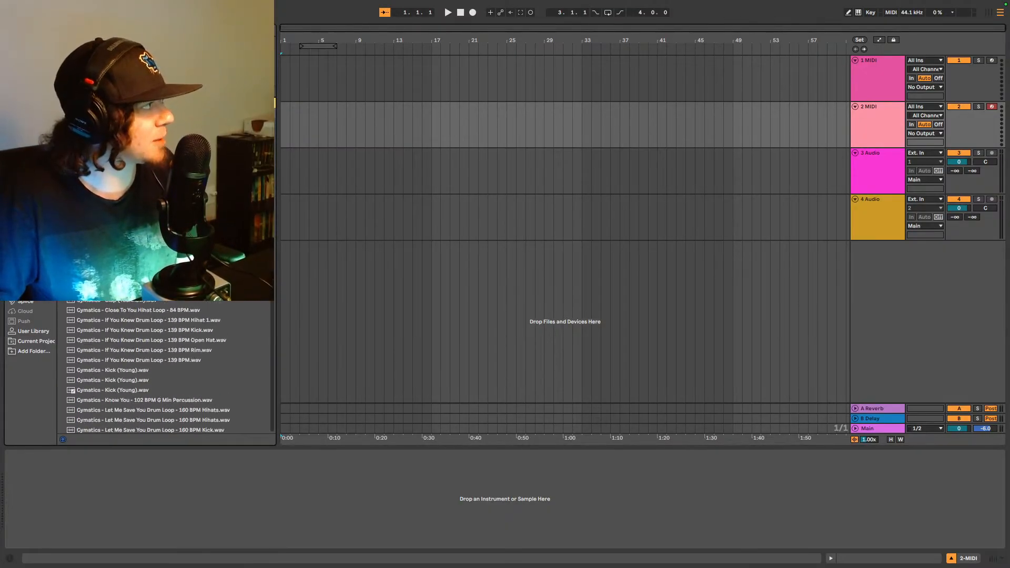
pyautogui.scroll(-10, 266, 336)
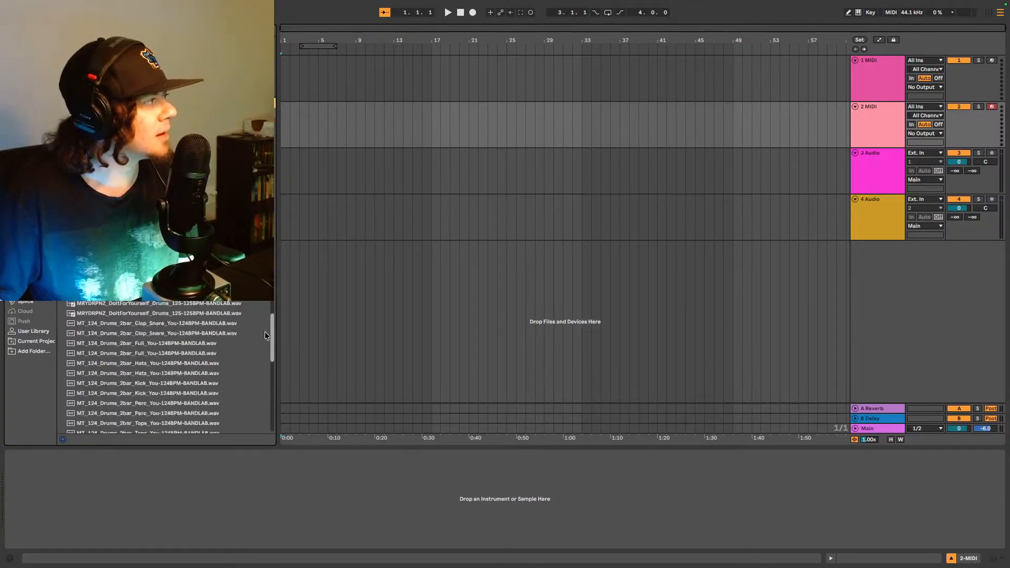
pyautogui.scroll(-10, 265, 335)
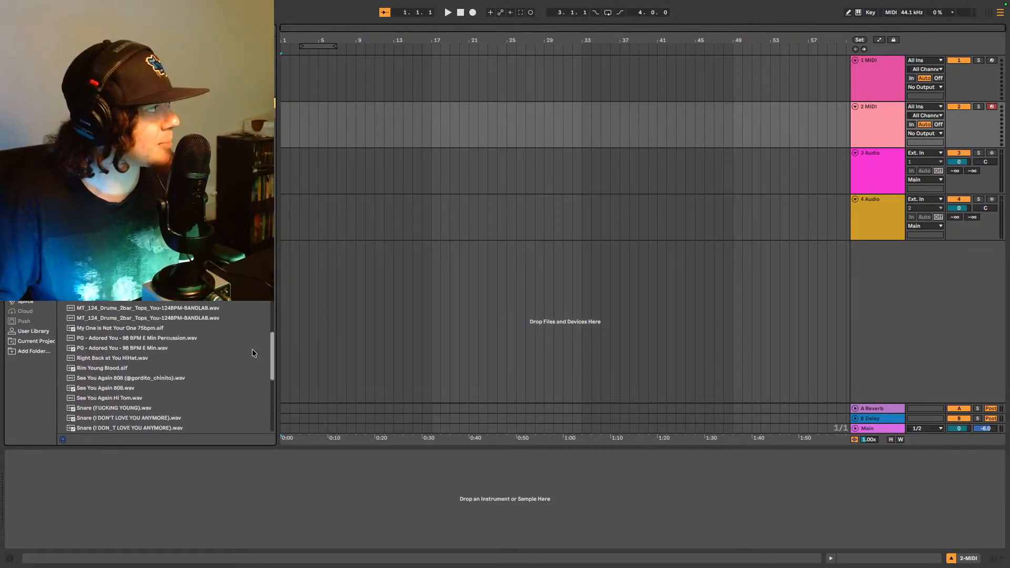
pyautogui.scroll(10, 251, 352)
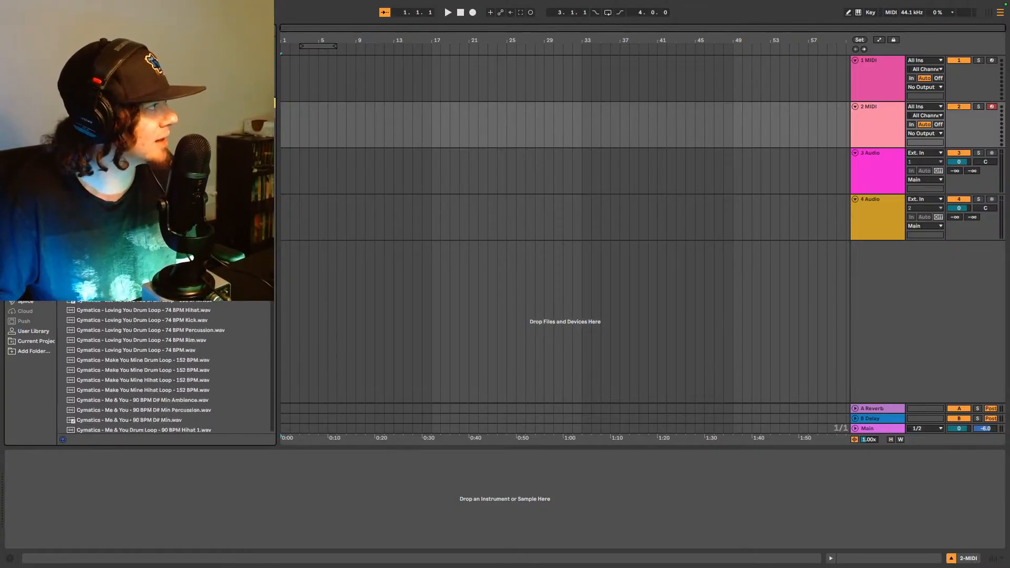
pyautogui.scroll(-15, 264, 374)
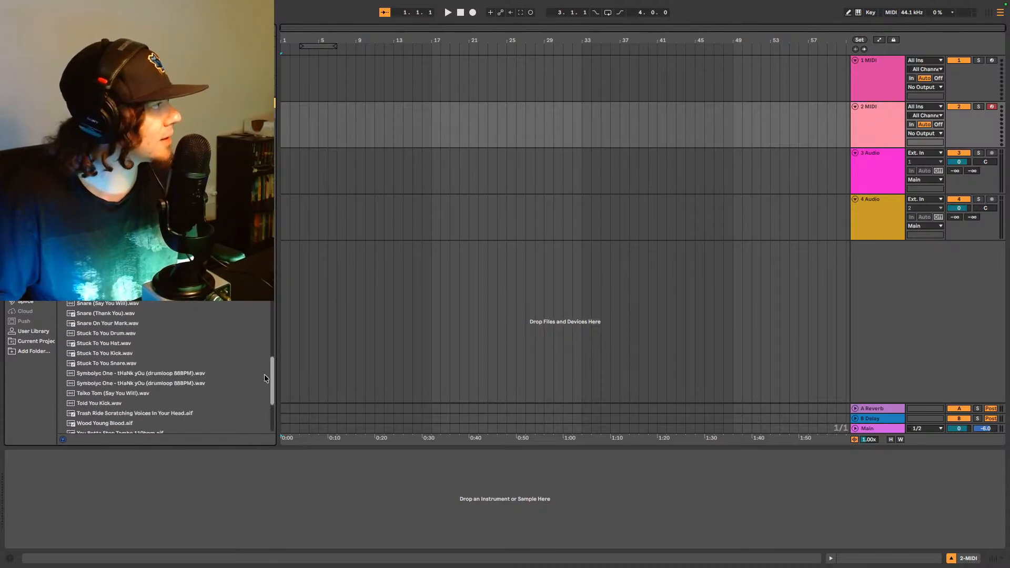
pyautogui.scroll(-3, 264, 374)
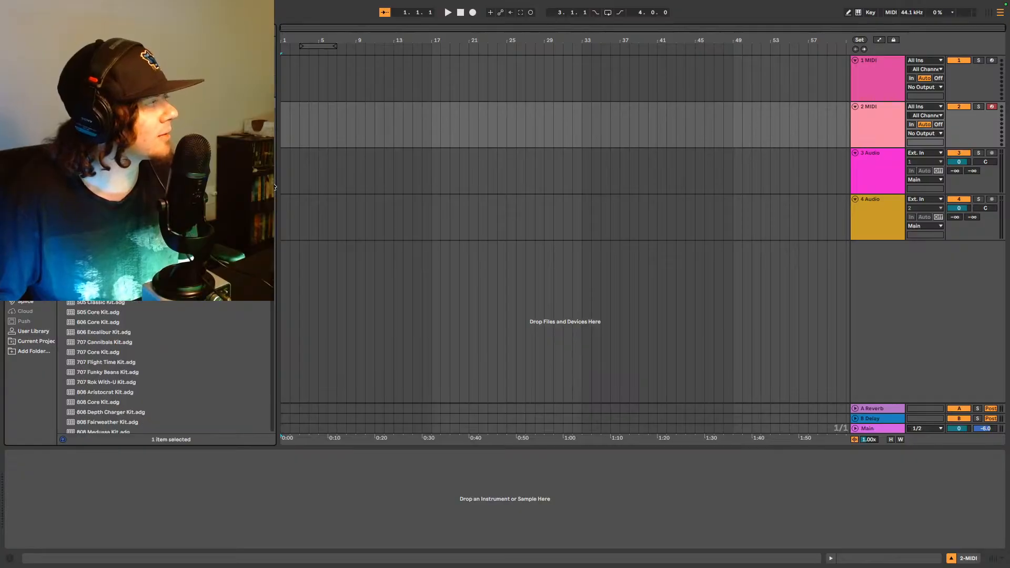
# Step: Find the TapDaddy153 BoomBap.adg drum kit in the browser and load it onto the second MIDI track
pyautogui.scroll(-20, 265, 324)
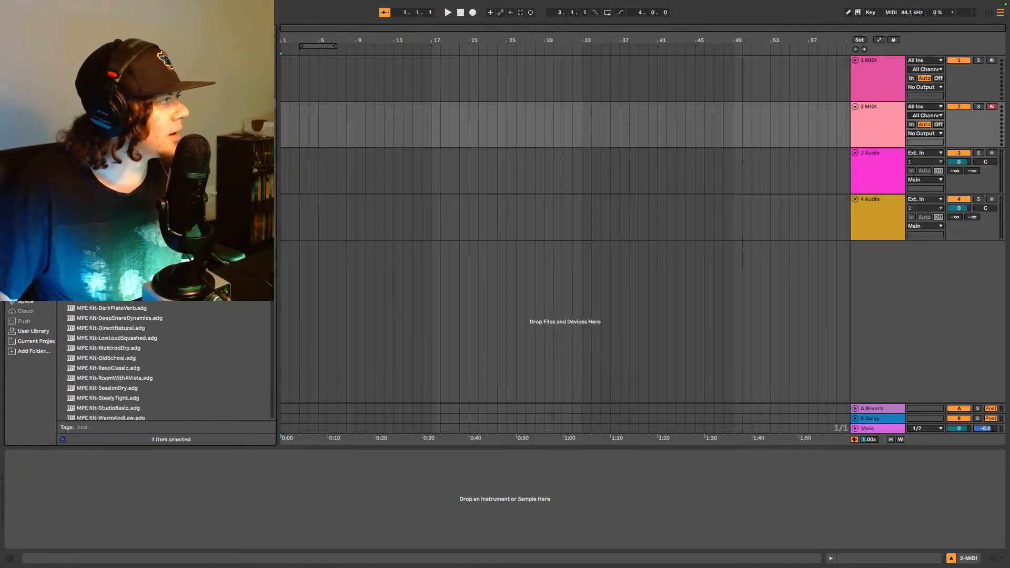
pyautogui.moveTo(272, 325); pyautogui.dragTo(273, 352)
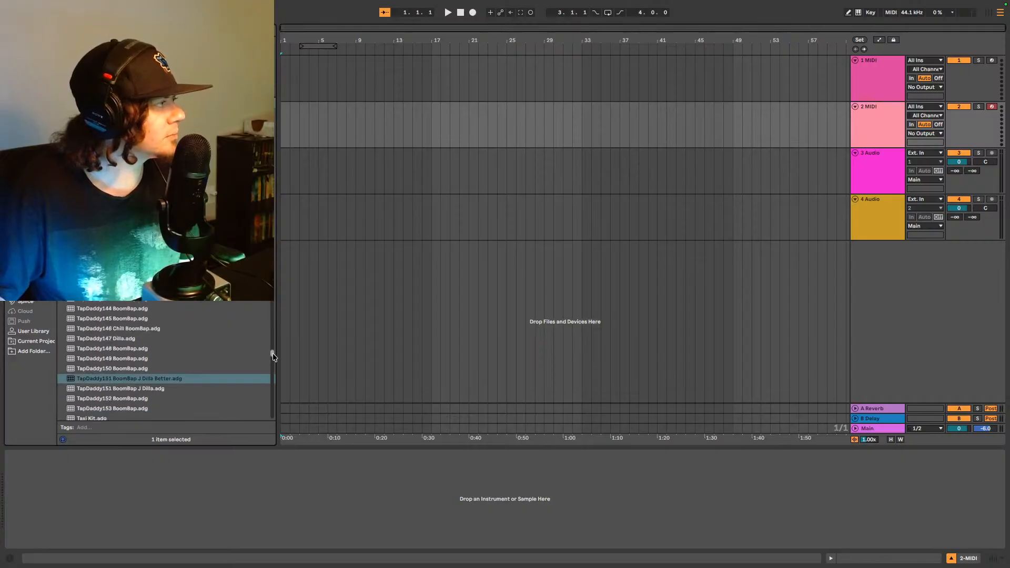
pyautogui.scroll(-1, 158, 381)
pyautogui.click(119, 396)
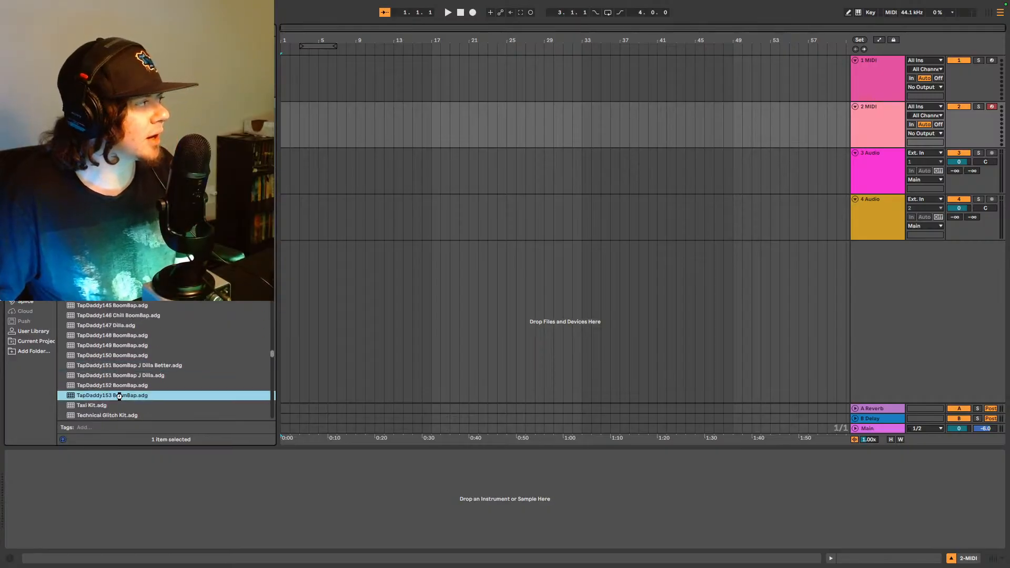
pyautogui.doubleClick(119, 396)
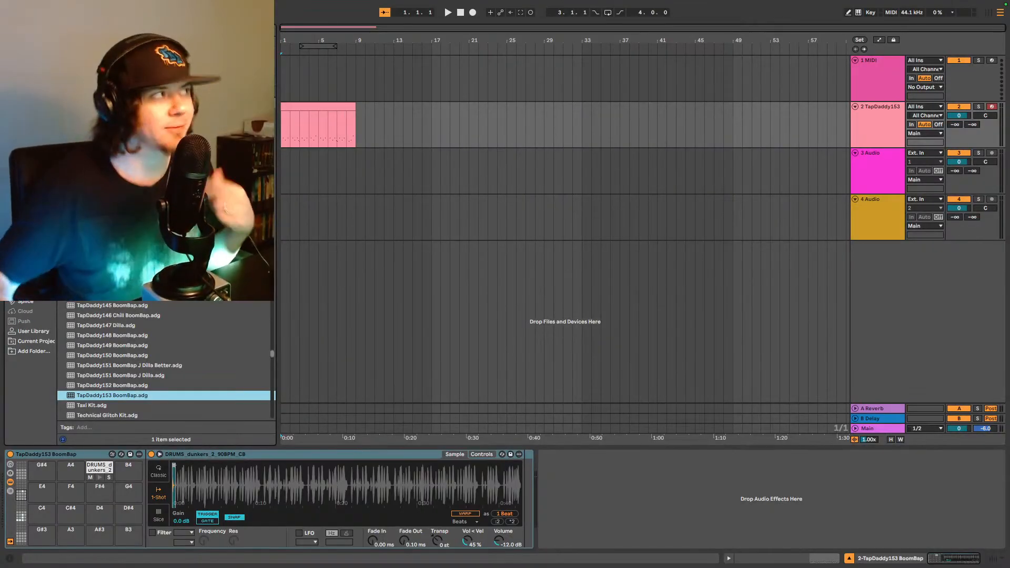
# Step: Play the recorded drum clip, set the loop range to its 8 bars starting at bar 1, and turn looping on
pyautogui.click(314, 108)
pyautogui.press('space')
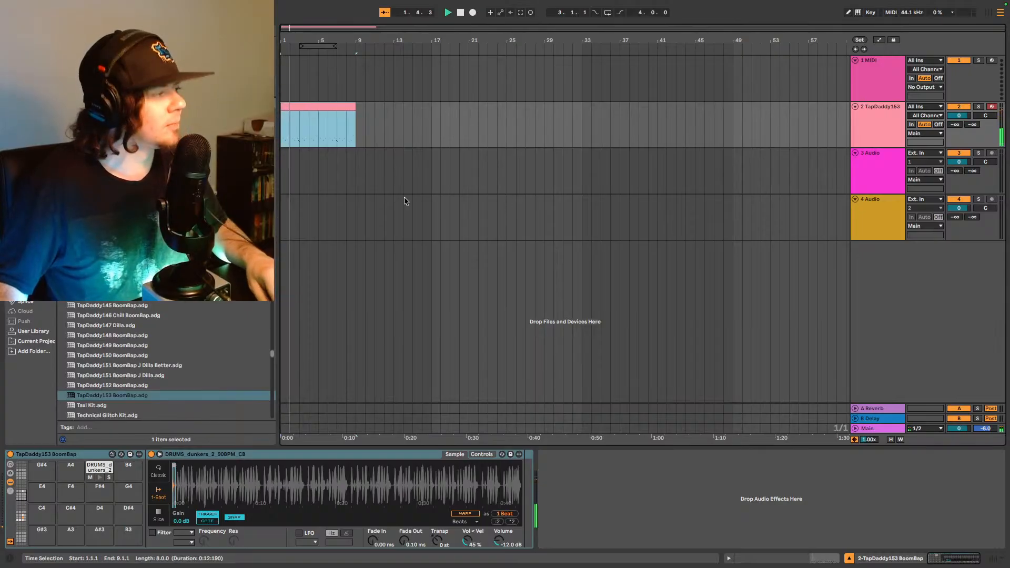
pyautogui.click(826, 562)
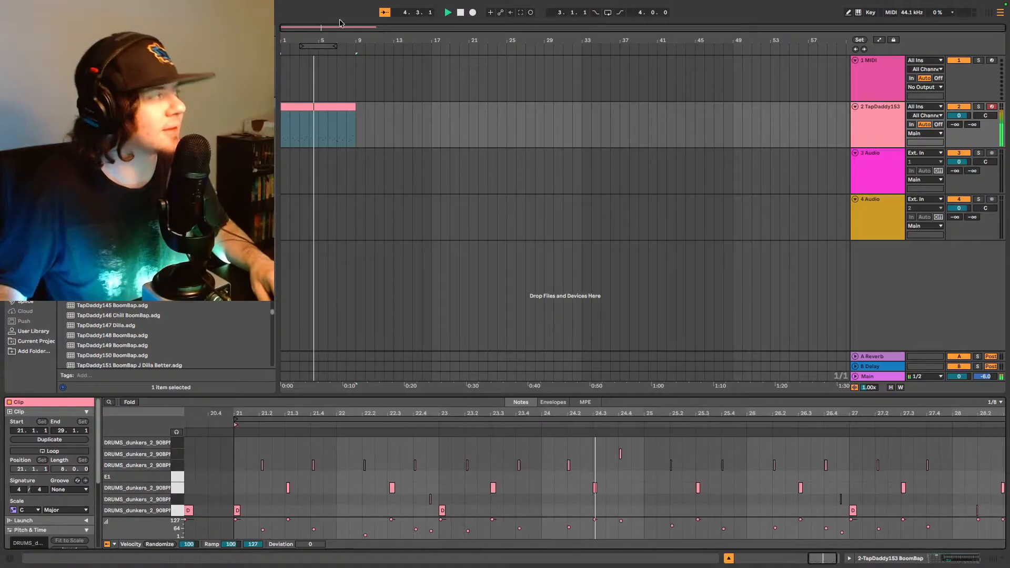
pyautogui.moveTo(301, 46); pyautogui.dragTo(353, 48)
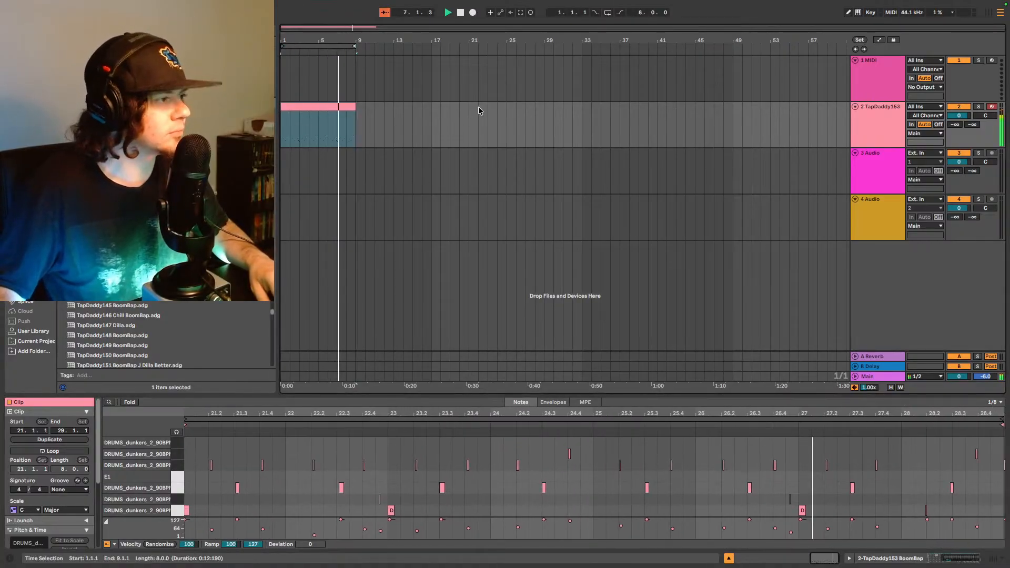
pyautogui.click(608, 13)
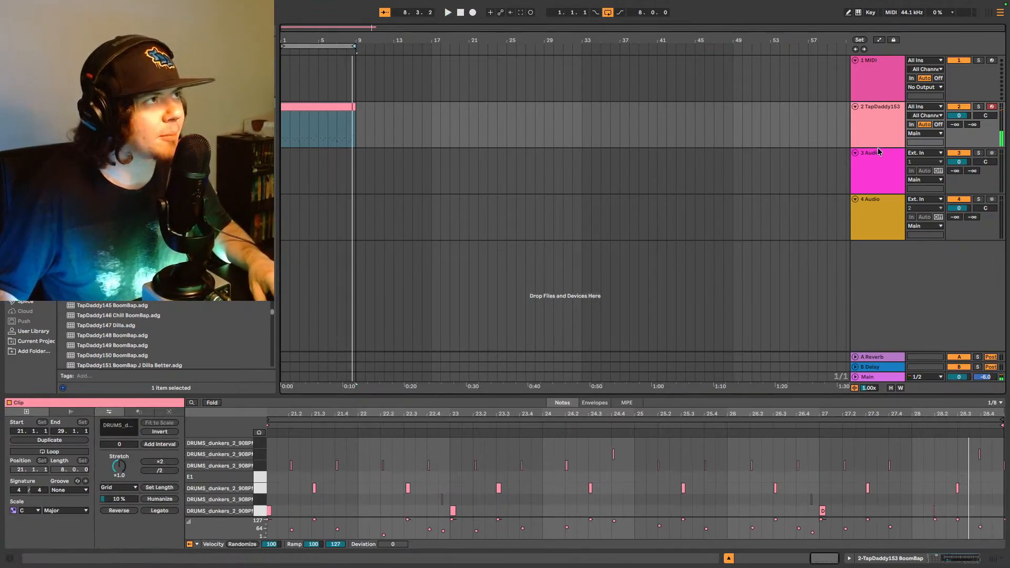
# Step: Play the drum clip from the start and align its D1 snare notes with beat 3 of each bar
pyautogui.click(877, 121)
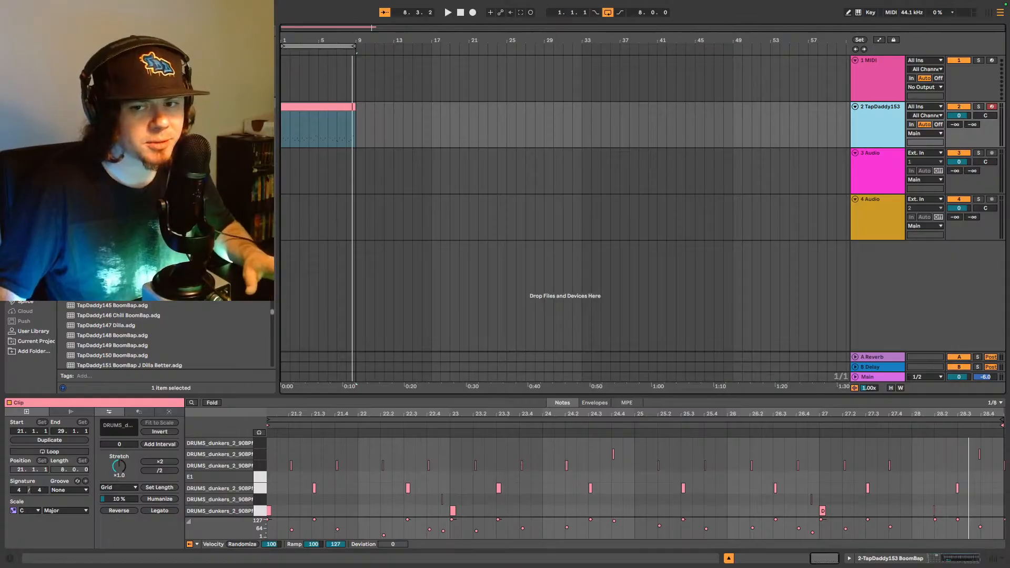
pyautogui.click(320, 106)
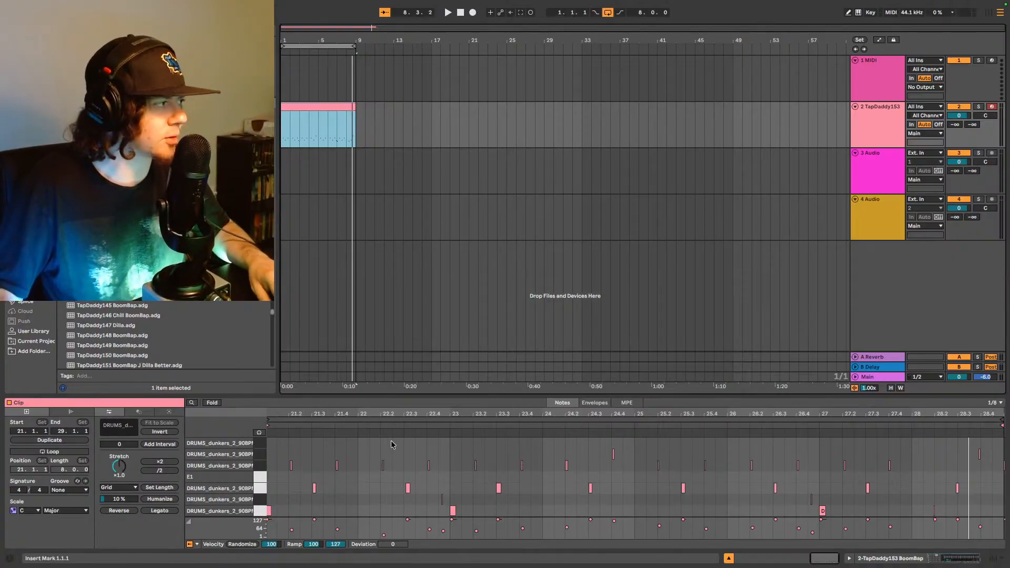
pyautogui.press('space')
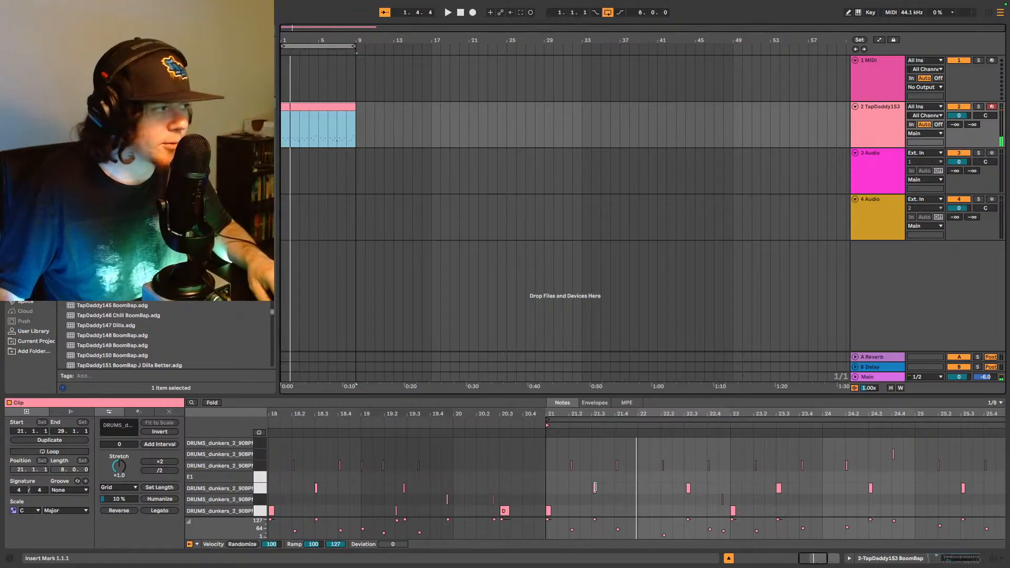
pyautogui.click(595, 488)
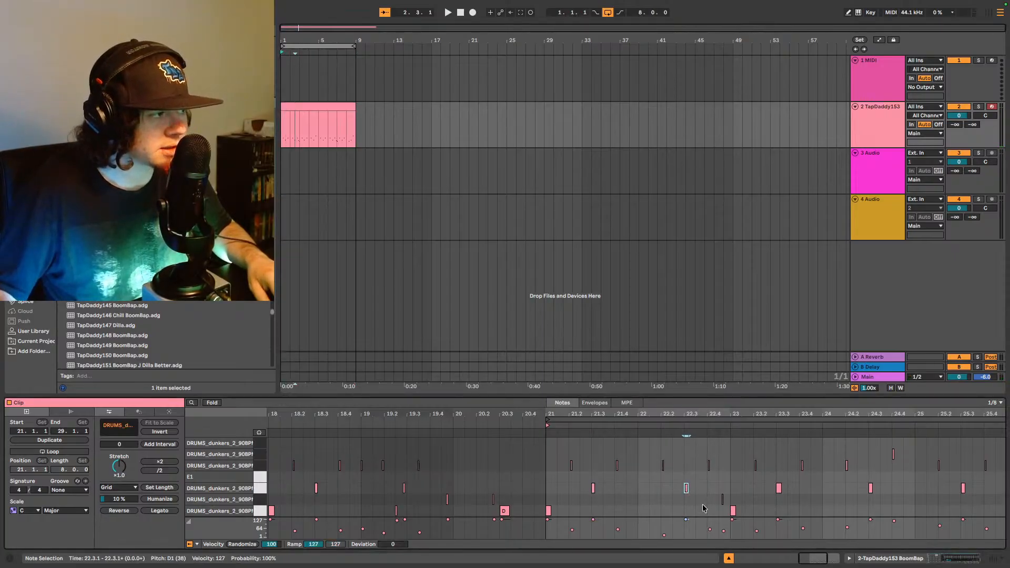
pyautogui.moveTo(822, 563); pyautogui.dragTo(825, 560)
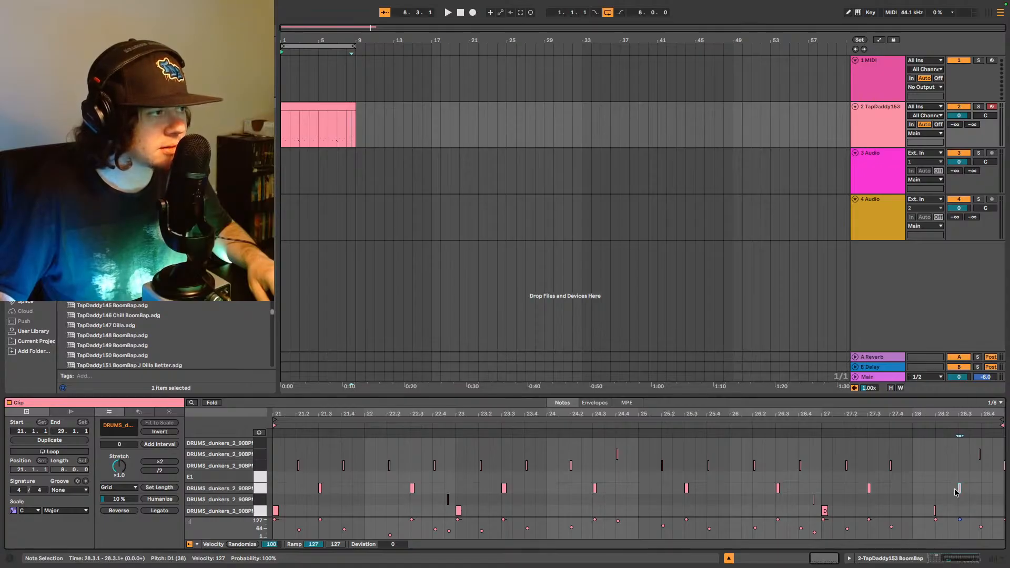
# Step: Select the row of hi-hat notes from bar 22 to bar 28 and check the drum clip by playing it
pyautogui.moveTo(373, 467); pyautogui.dragTo(973, 470)
pyautogui.press('space')
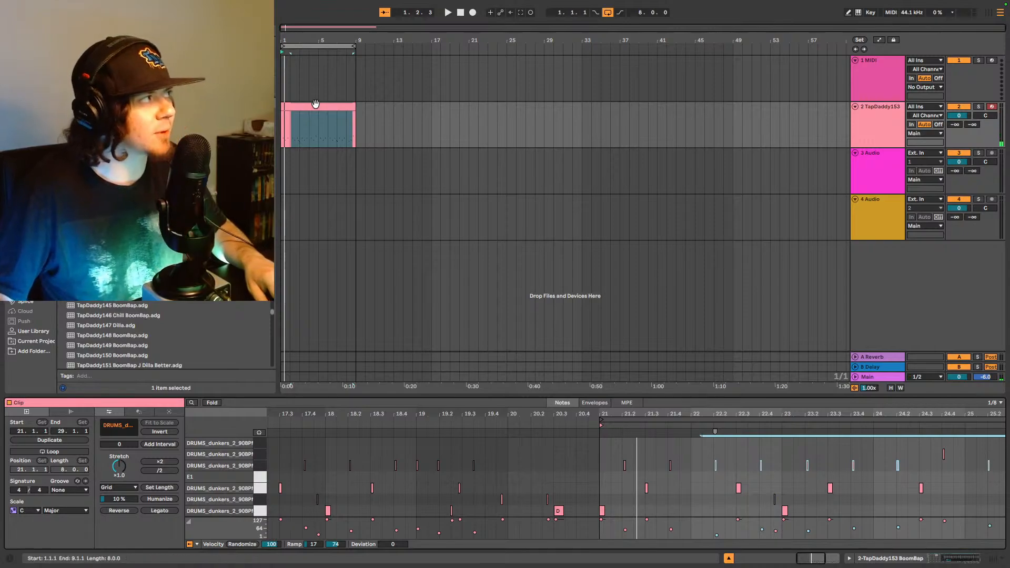
pyautogui.press('space')
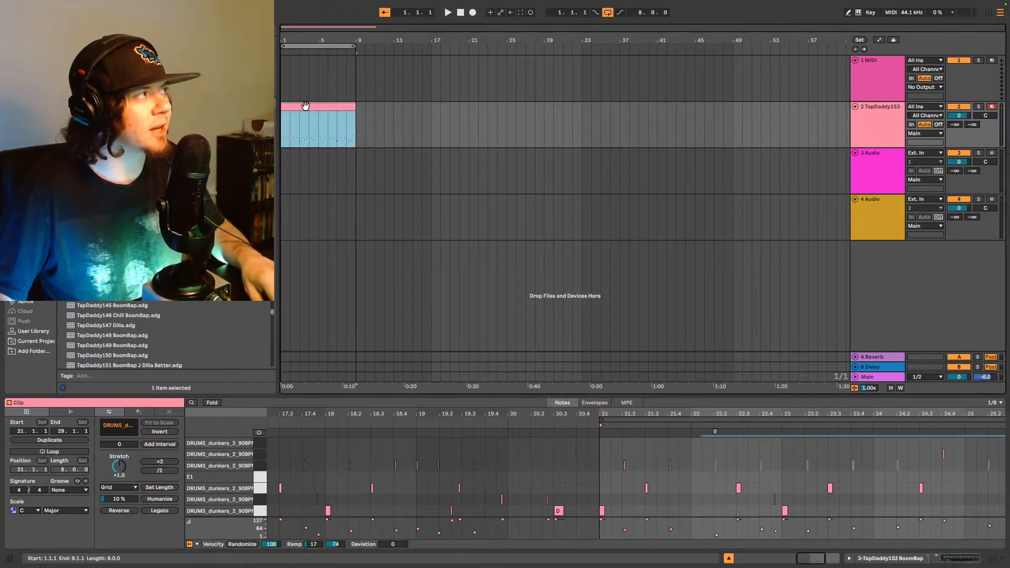
# Step: Paste a copy of the drum clip at bar 9 and extend the loop range to 16 bars
pyautogui.click(356, 121)
pyautogui.hotkey('ctrl', 'v')
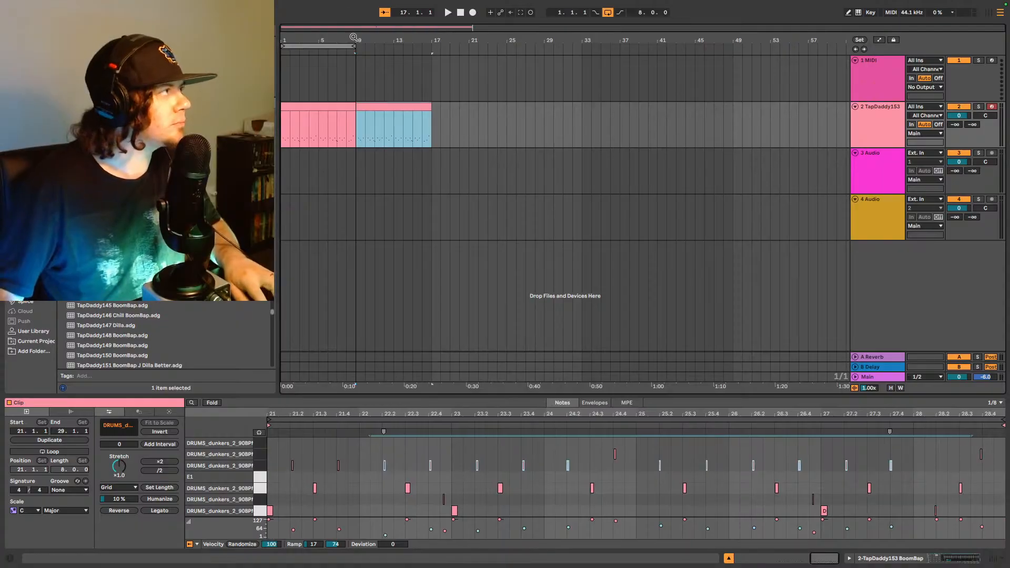
pyautogui.moveTo(352, 46); pyautogui.dragTo(432, 45)
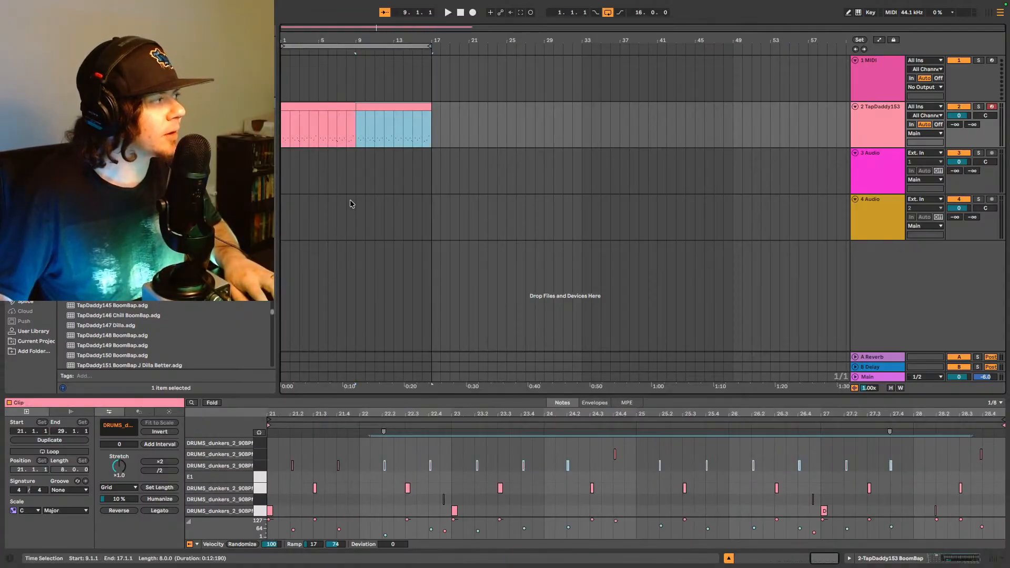
# Step: Delete the kick note at the start of the second drum clip and play the arrangement from the beginning
pyautogui.click(269, 510)
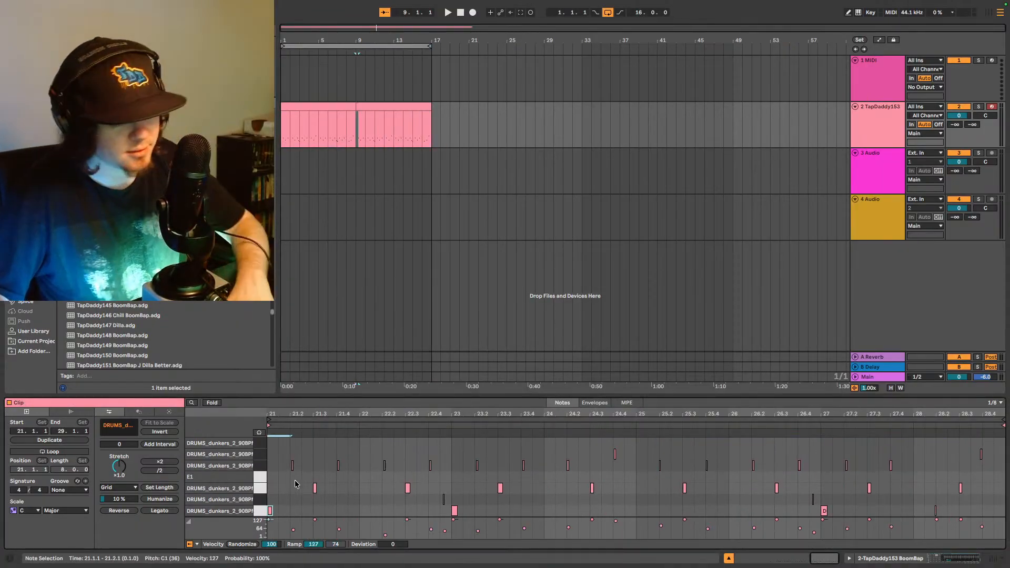
pyautogui.press('Delete')
pyautogui.click(281, 120)
pyautogui.press('space')
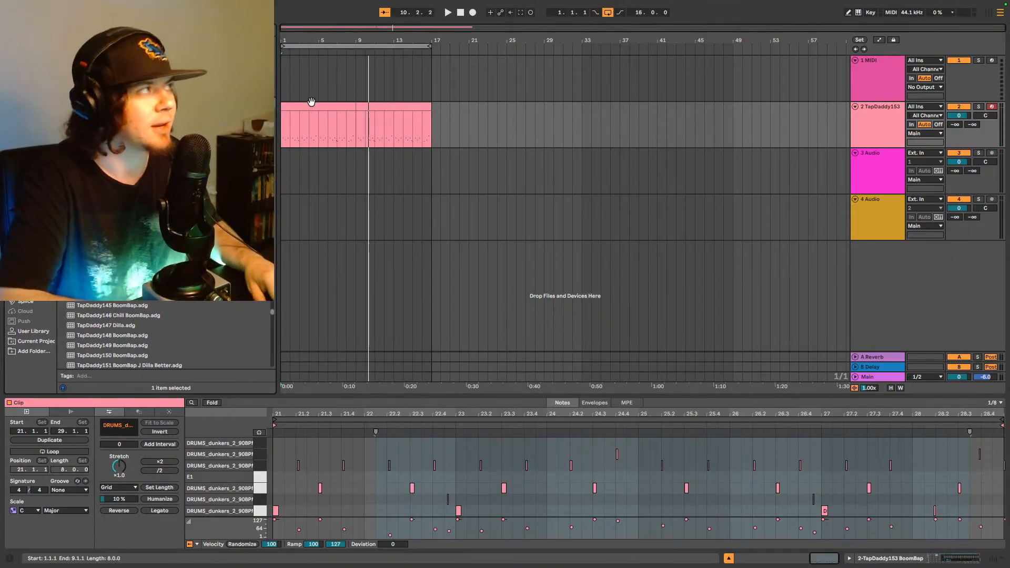
# Step: Move the TapDaddy153 drum track above the empty MIDI track
pyautogui.click(834, 120)
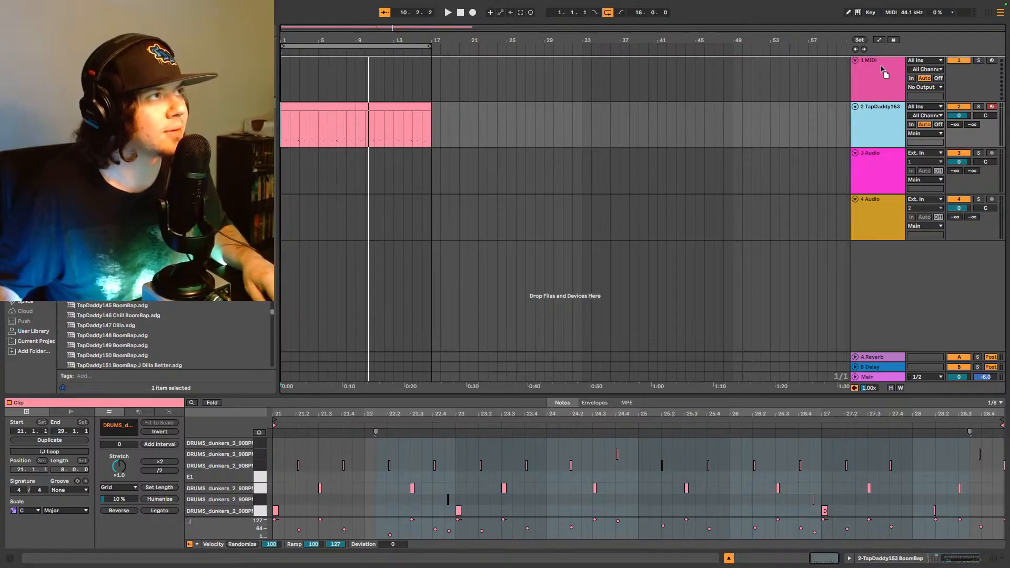
pyautogui.moveTo(884, 71); pyautogui.dragTo(866, 99)
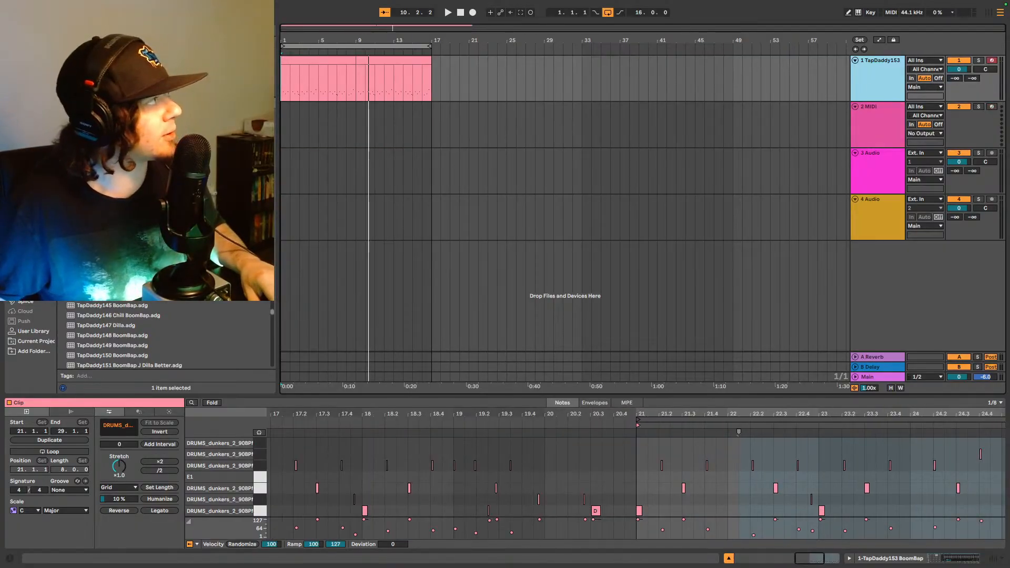
# Step: Search the browser for bass and show the User Library
pyautogui.click(137, 32)
pyautogui.write('bass')
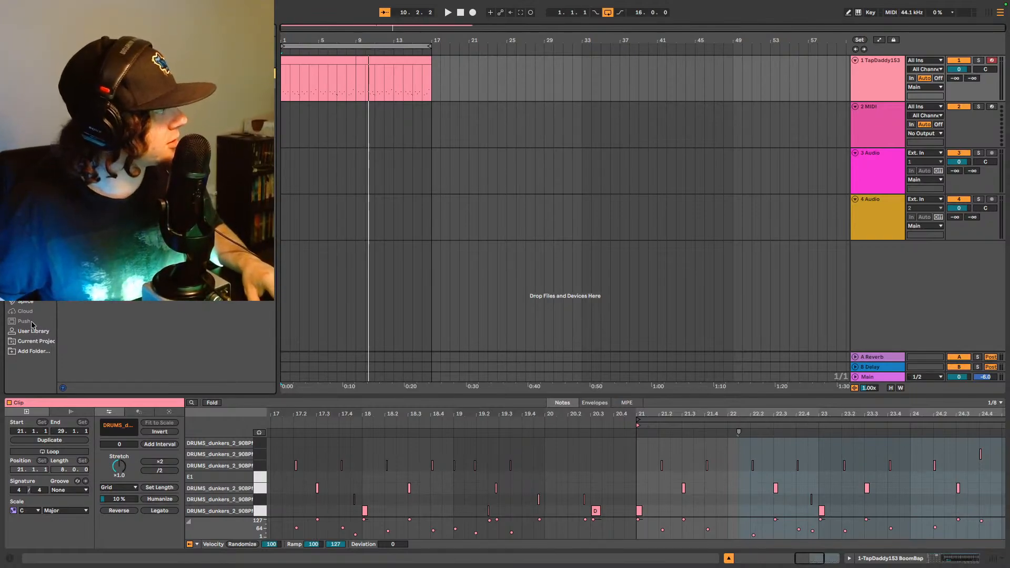
pyautogui.click(30, 304)
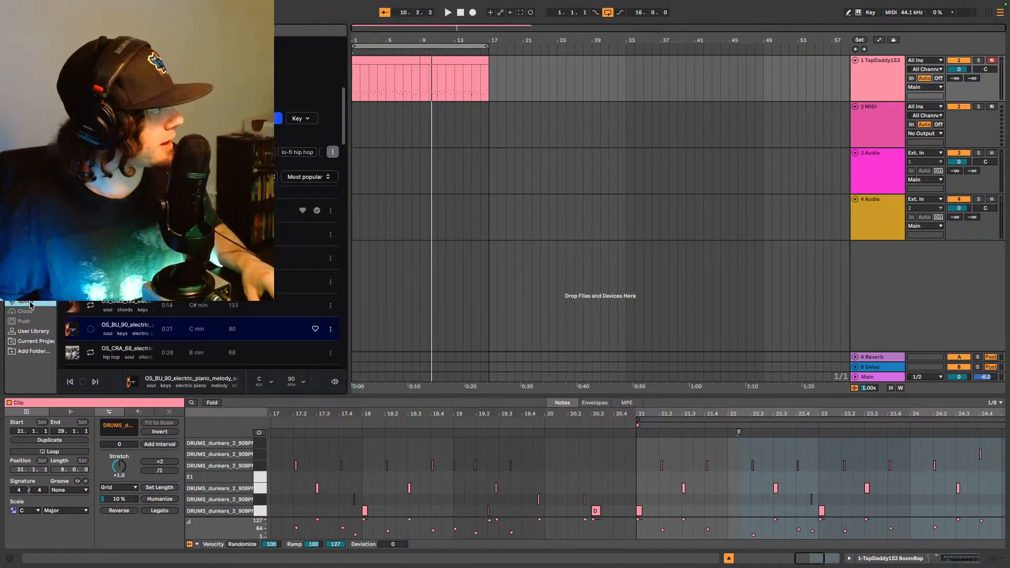
pyautogui.click(33, 331)
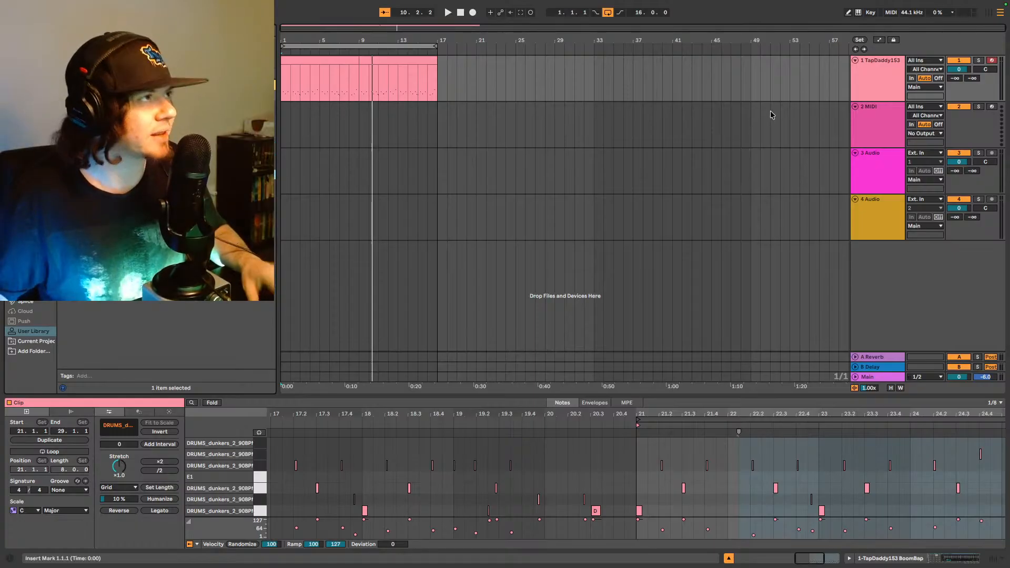
# Step: Load the SO_SL_90_drum_loop_crimelord sample onto the empty E1 pad of the TapDaddy153 drum rack
pyautogui.click(893, 80)
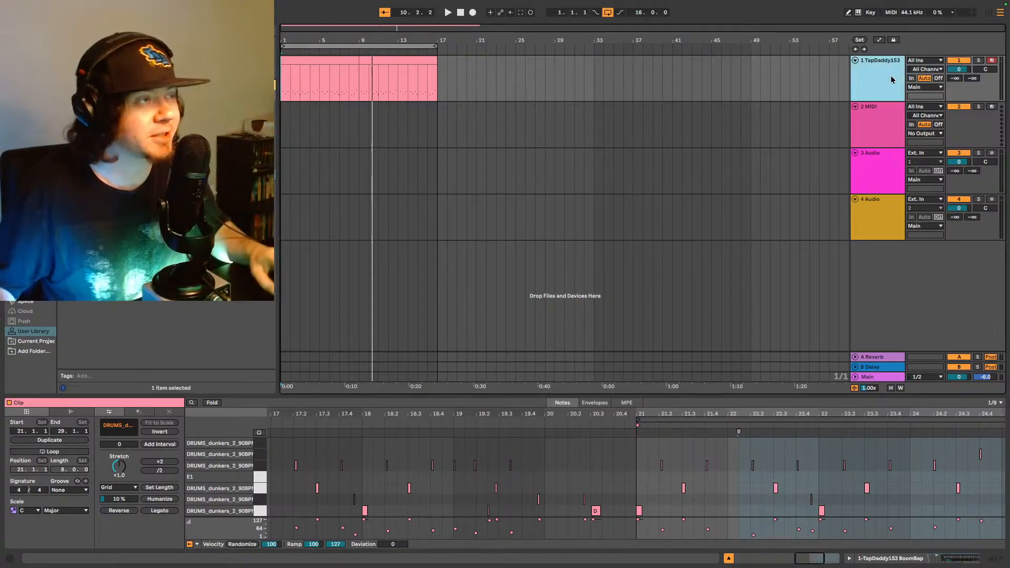
pyautogui.click(958, 559)
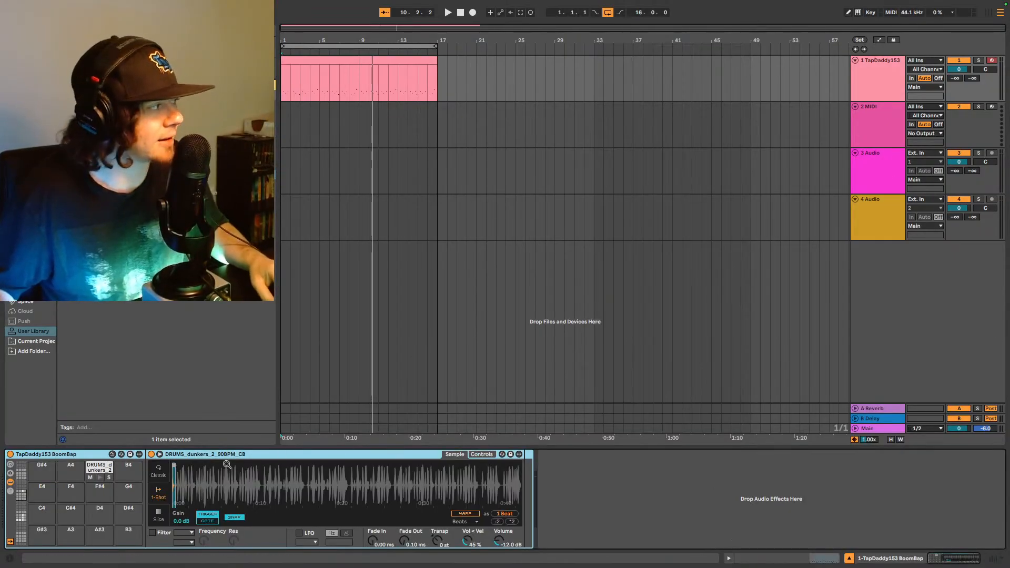
pyautogui.click(20, 518)
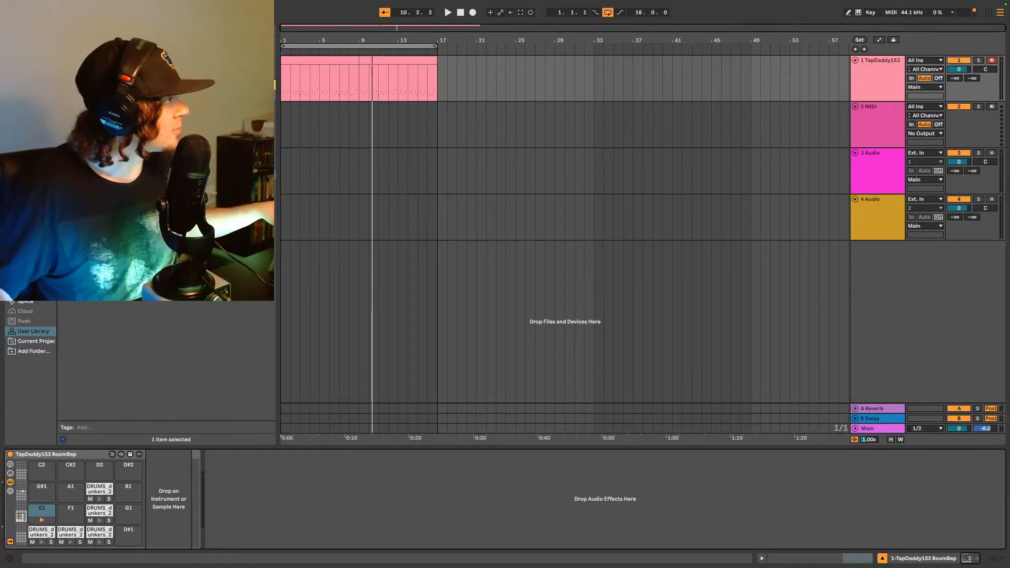
pyautogui.moveTo(105, 253); pyautogui.dragTo(40, 514)
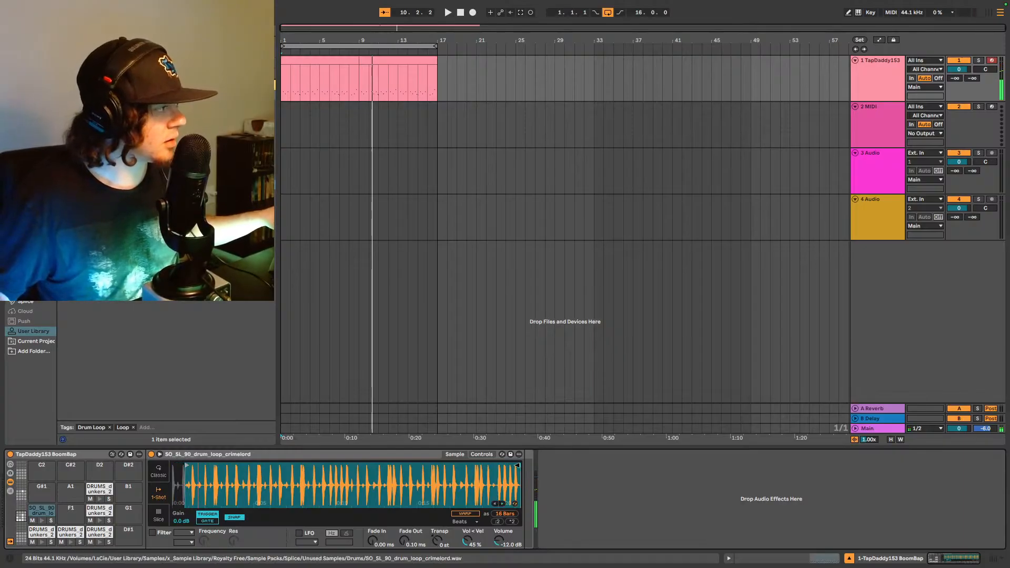
# Step: Trim the crimelord loop sample to the short quiet hit after its first loud hit and set its volume to -9 dB
pyautogui.moveTo(505, 513); pyautogui.dragTo(505, 547)
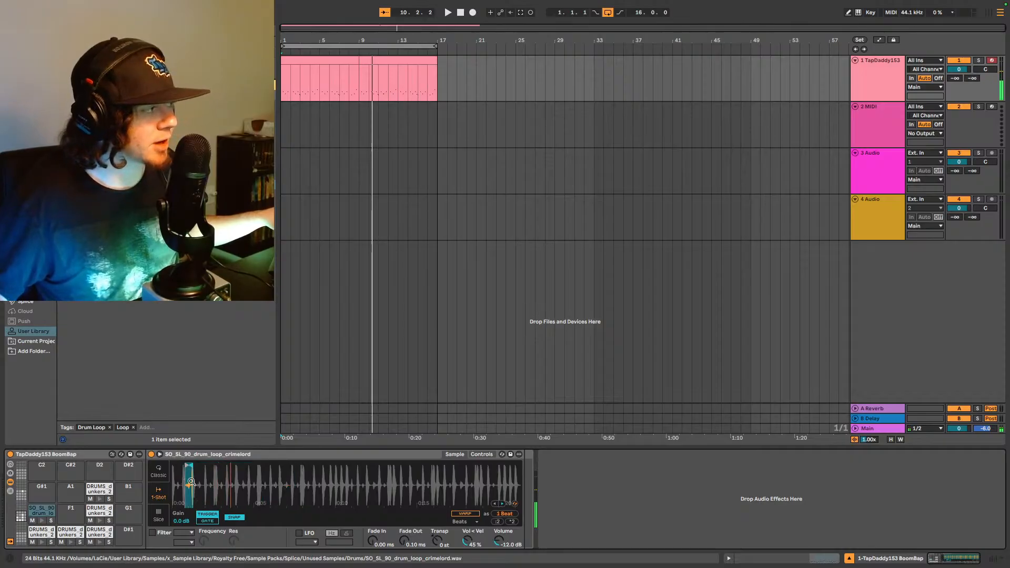
pyautogui.moveTo(191, 482); pyautogui.dragTo(363, 480)
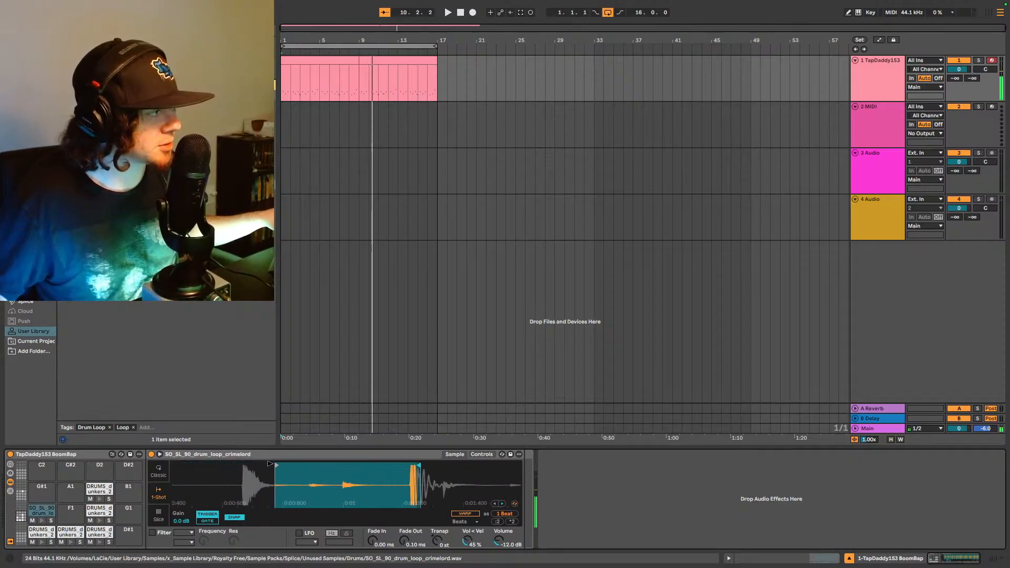
pyautogui.moveTo(278, 464); pyautogui.dragTo(310, 464)
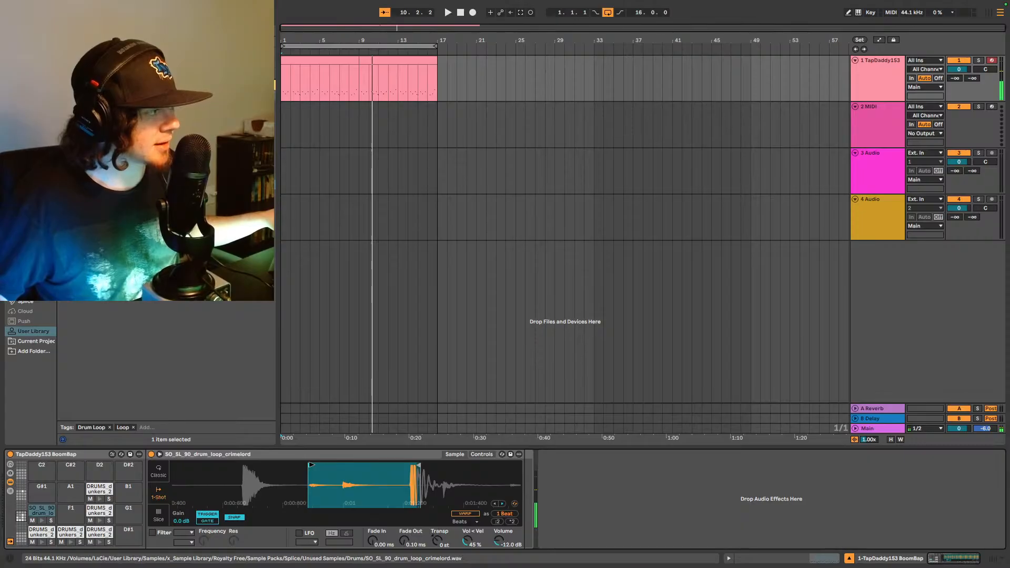
pyautogui.moveTo(419, 472); pyautogui.dragTo(344, 468)
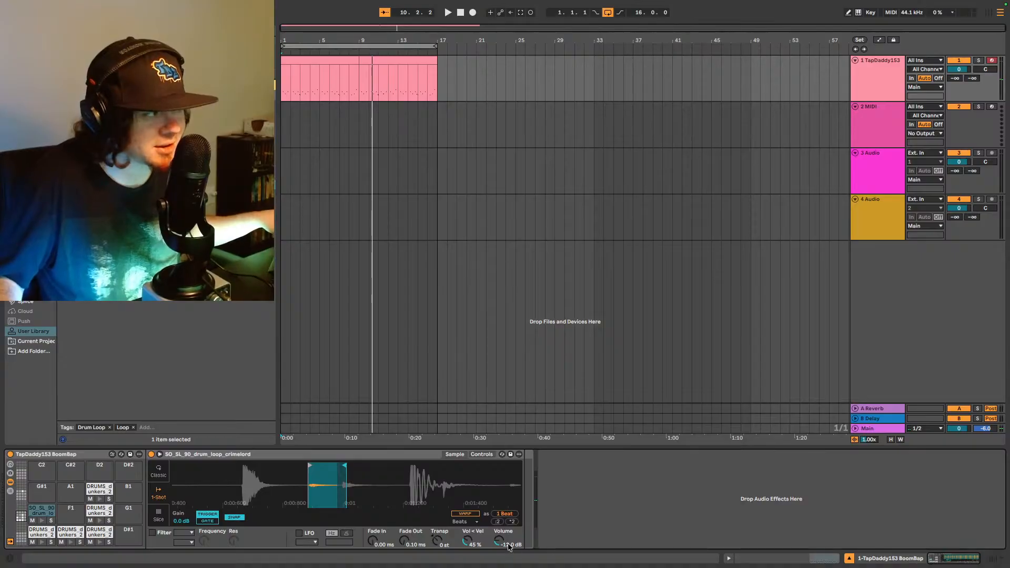
pyautogui.press('Up')
pyautogui.press('Up')
pyautogui.press('Up')
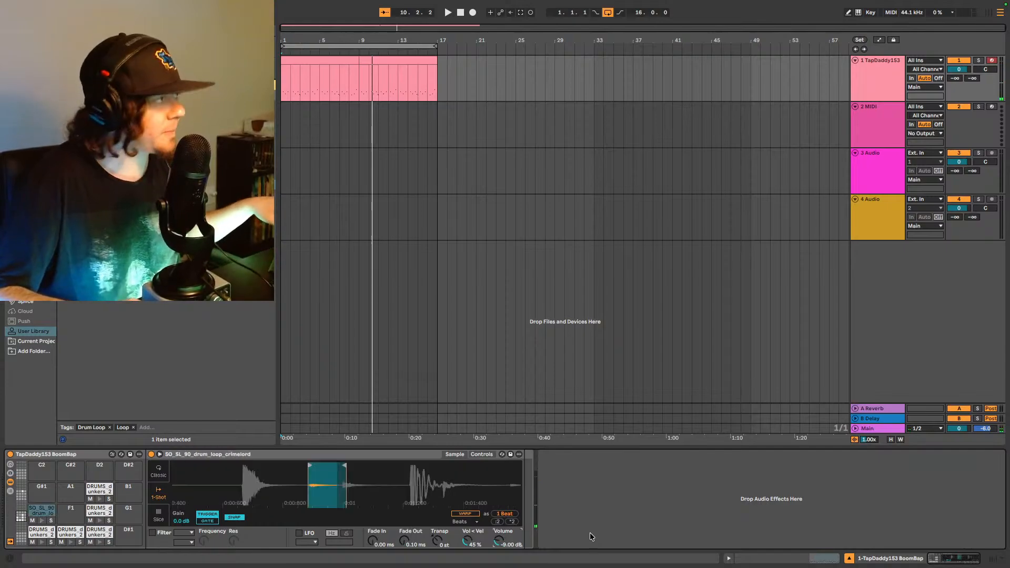
# Step: Show the notes of the first drum clip and play it to check the snare and ghost notes
pyautogui.press('space')
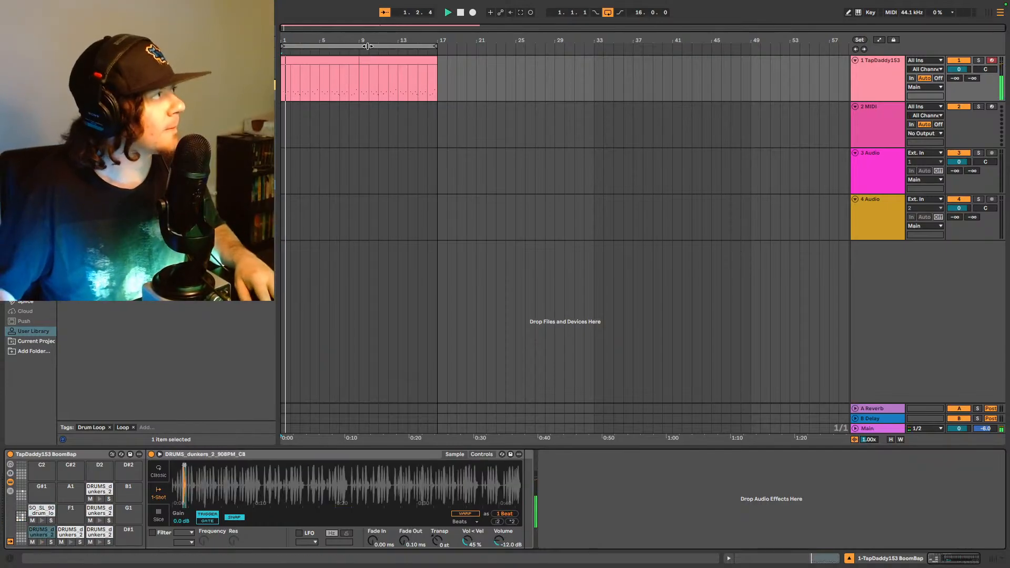
pyautogui.click(315, 66)
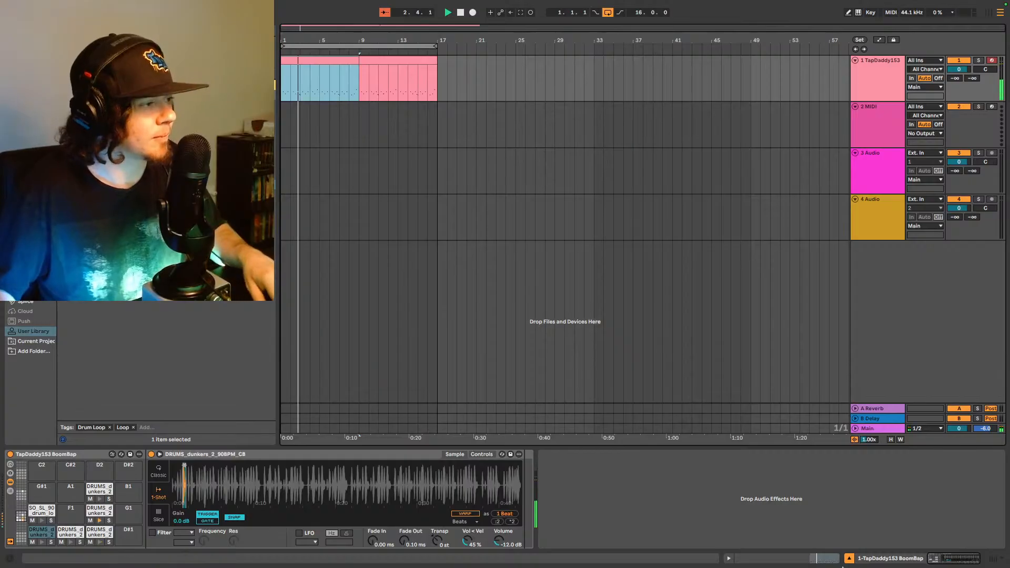
pyautogui.hotkey('shift', 'Tab')
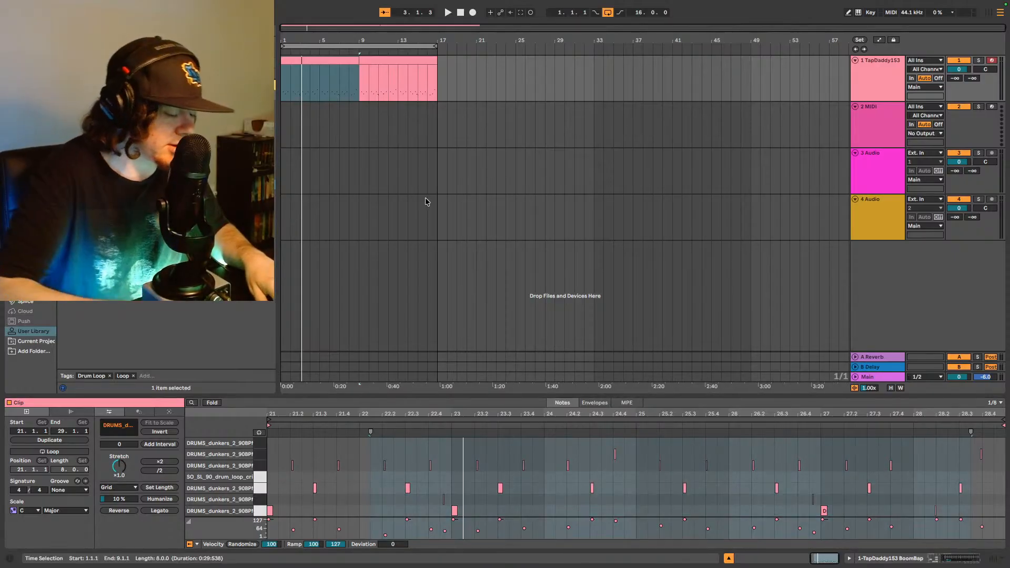
pyautogui.press('Return')
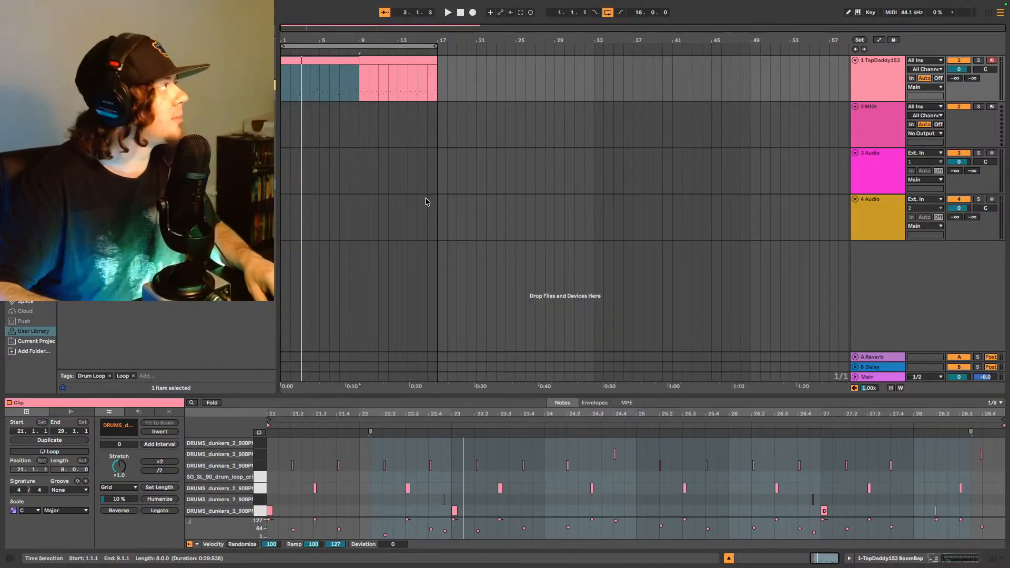
pyautogui.press('space')
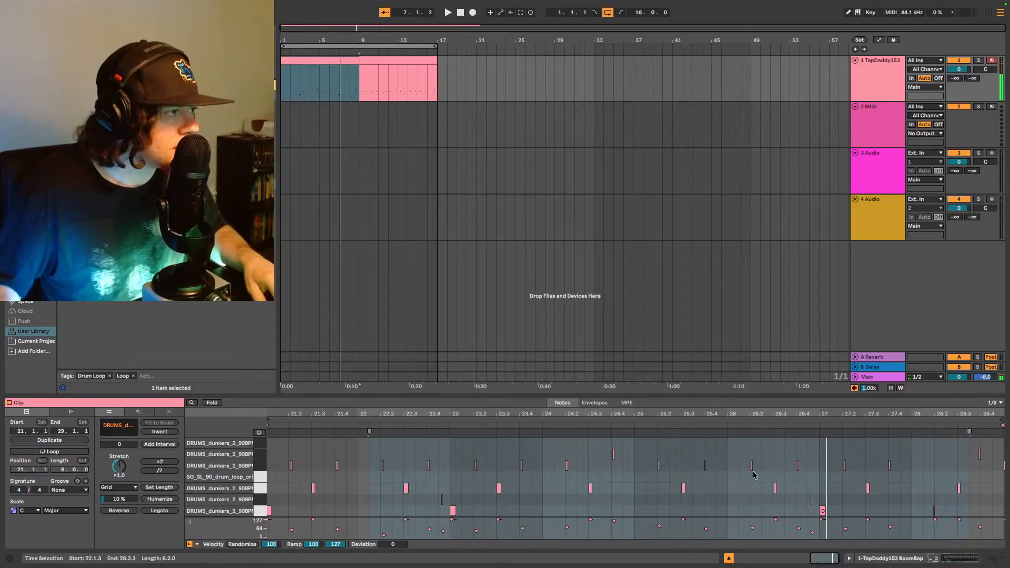
pyautogui.click(776, 488)
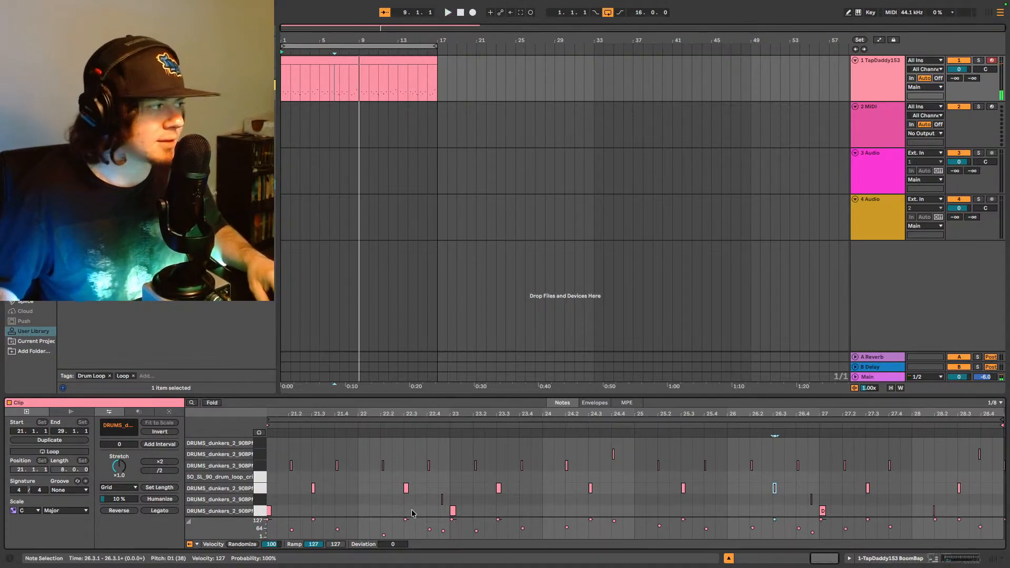
pyautogui.moveTo(428, 495); pyautogui.dragTo(450, 504)
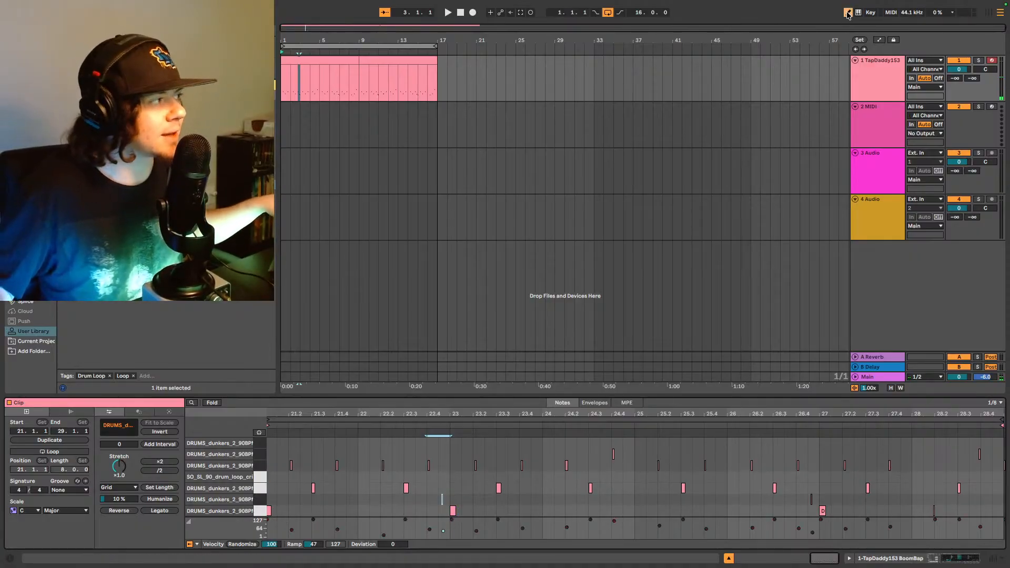
# Step: Draw a crimelord sample note just before beat 3 of bar 21, set its velocity to 86 and play it back
pyautogui.press('space')
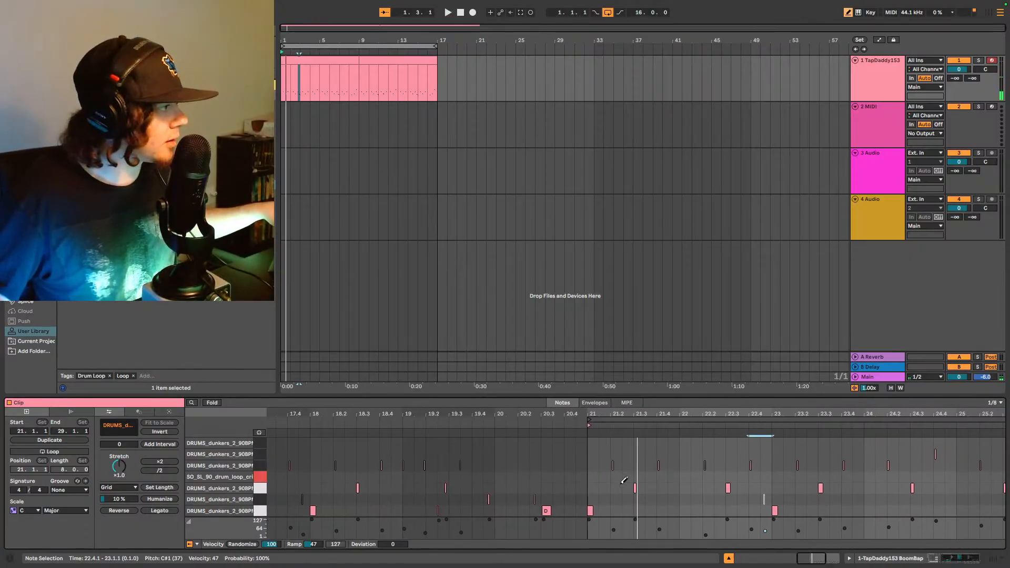
pyautogui.click(626, 477)
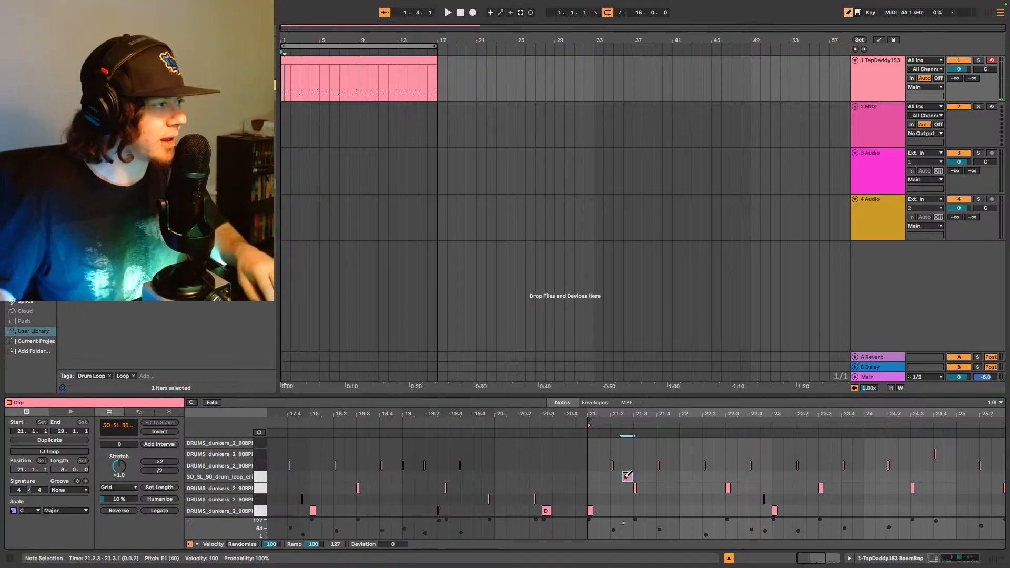
pyautogui.click(847, 15)
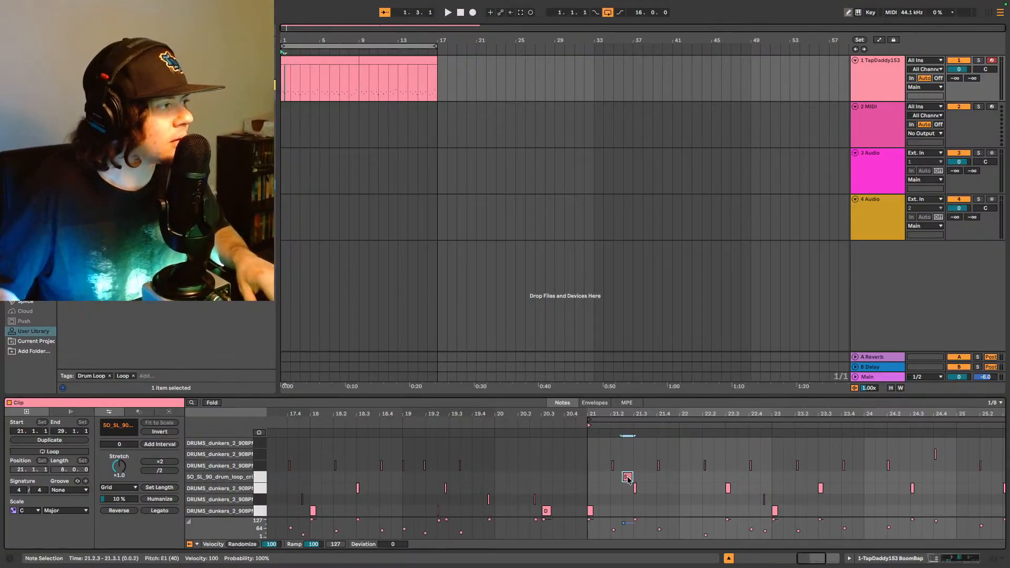
pyautogui.moveTo(627, 479); pyautogui.dragTo(632, 480)
pyautogui.moveTo(632, 530); pyautogui.dragTo(631, 532)
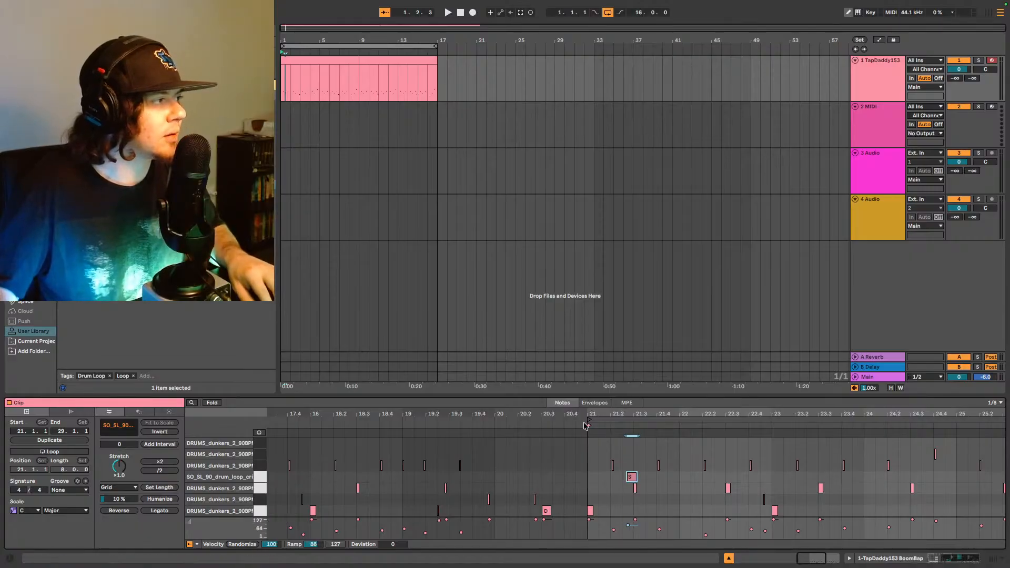
pyautogui.click(624, 424)
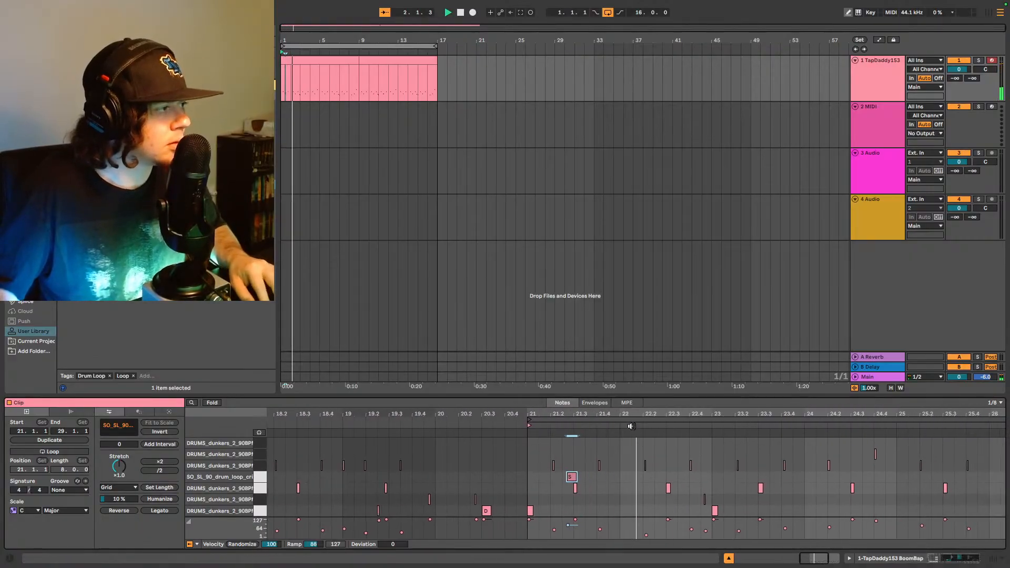
pyautogui.press('space')
# Step: Copy the crimelord note to just before beats 3 and 4 of bar 22 and play the result
pyautogui.click(535, 482)
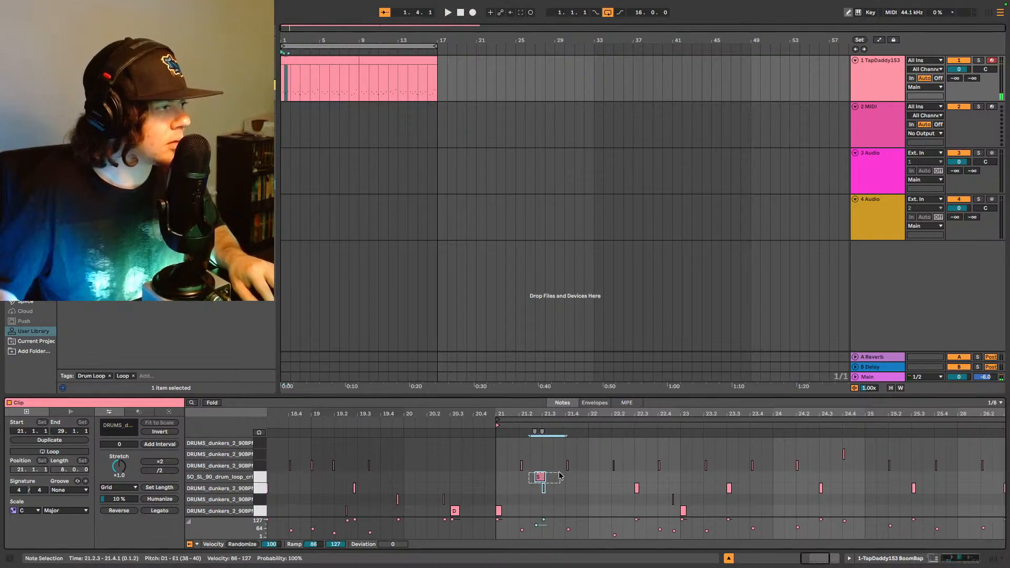
pyautogui.click(541, 477)
pyautogui.click(621, 478)
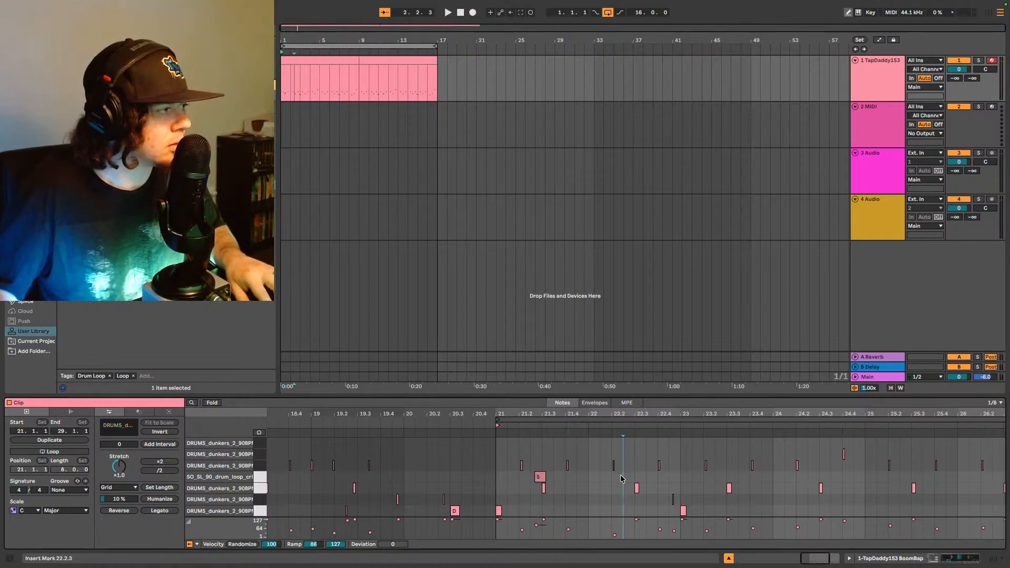
pyautogui.hotkey('ctrl', 'v')
pyautogui.press('Left')
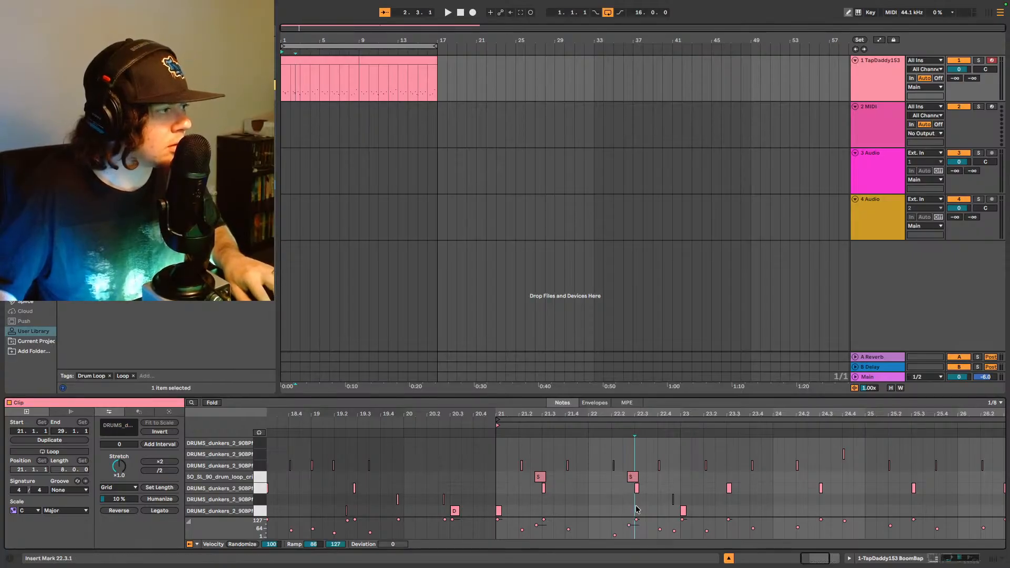
pyautogui.hotkey('ctrl', 'd')
pyautogui.press('space')
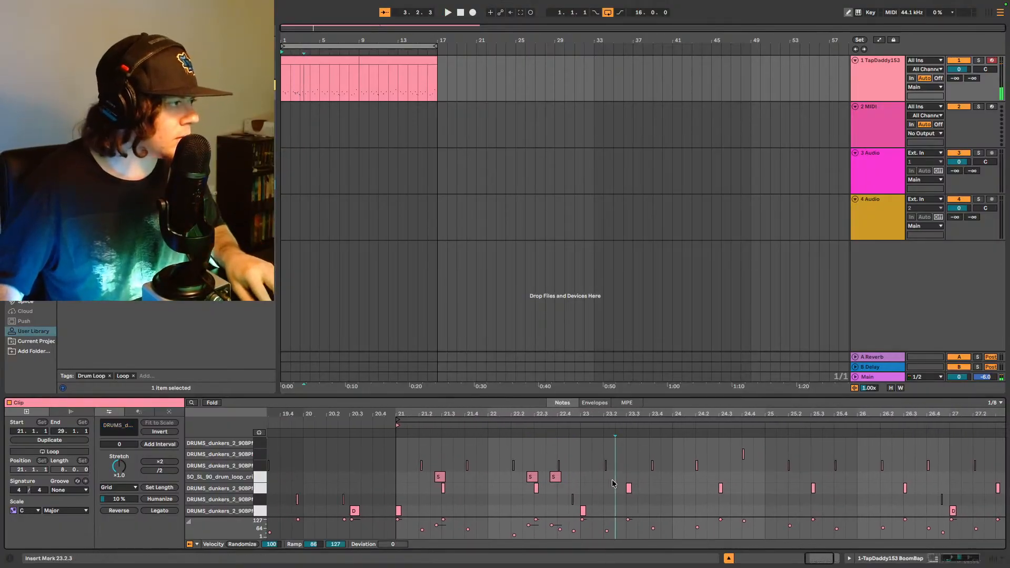
# Step: Place a copy of the crimelord note just before beat 3 of bar 23 and play the pattern
pyautogui.doubleClick(635, 476)
pyautogui.press('Delete')
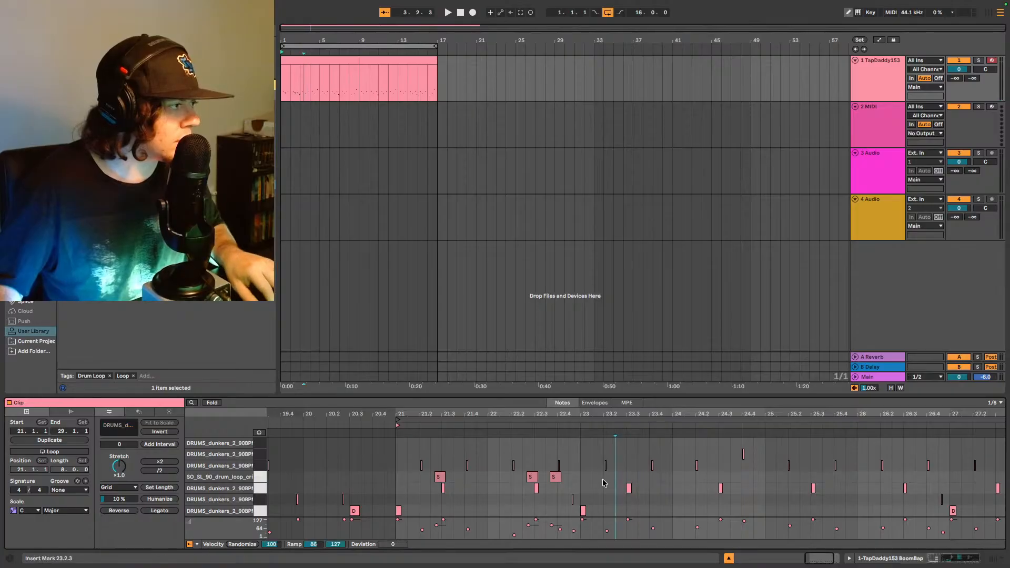
pyautogui.hotkey('ctrl', 'z')
pyautogui.press('space')
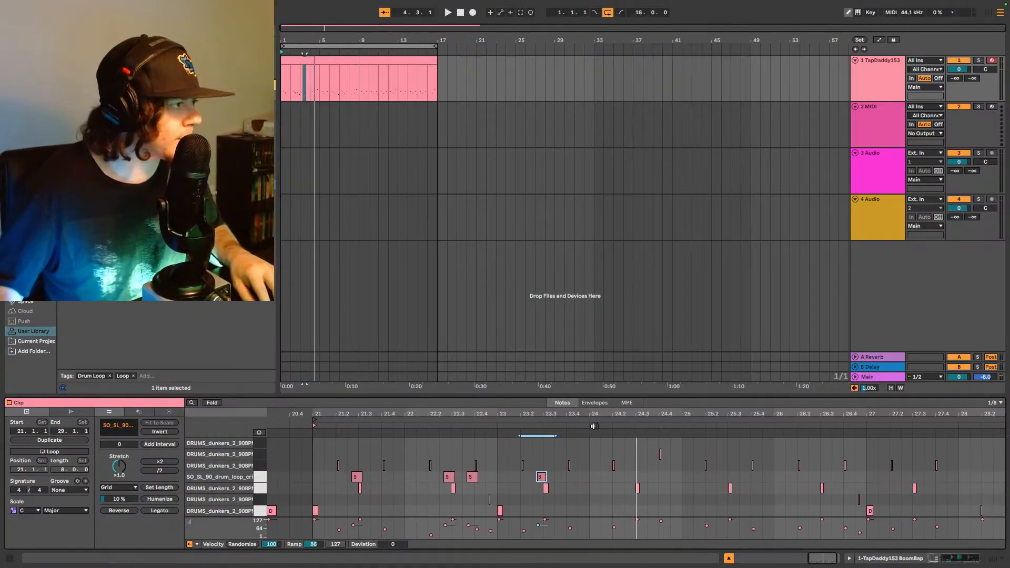
pyautogui.press('space')
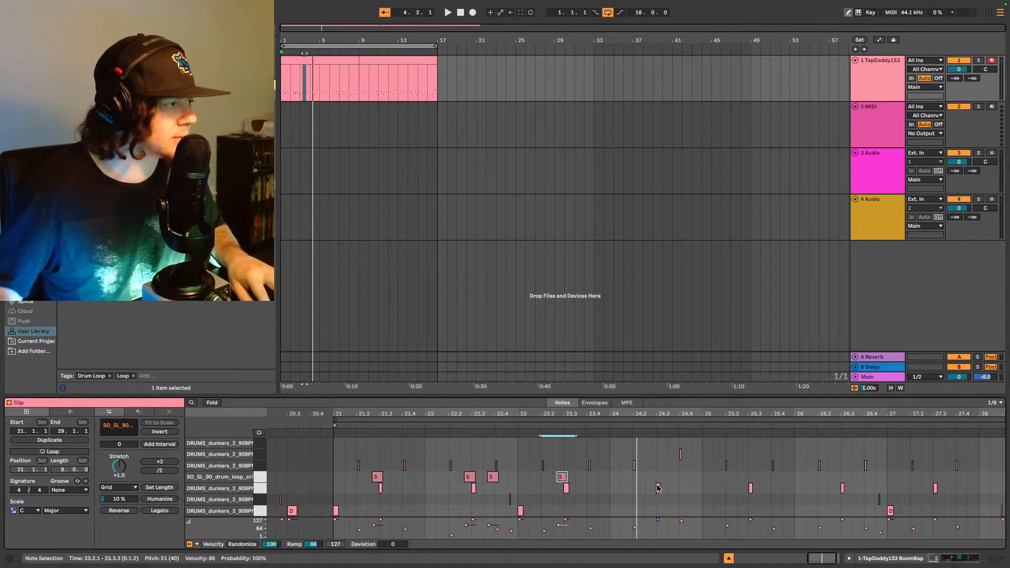
pyautogui.click(632, 477)
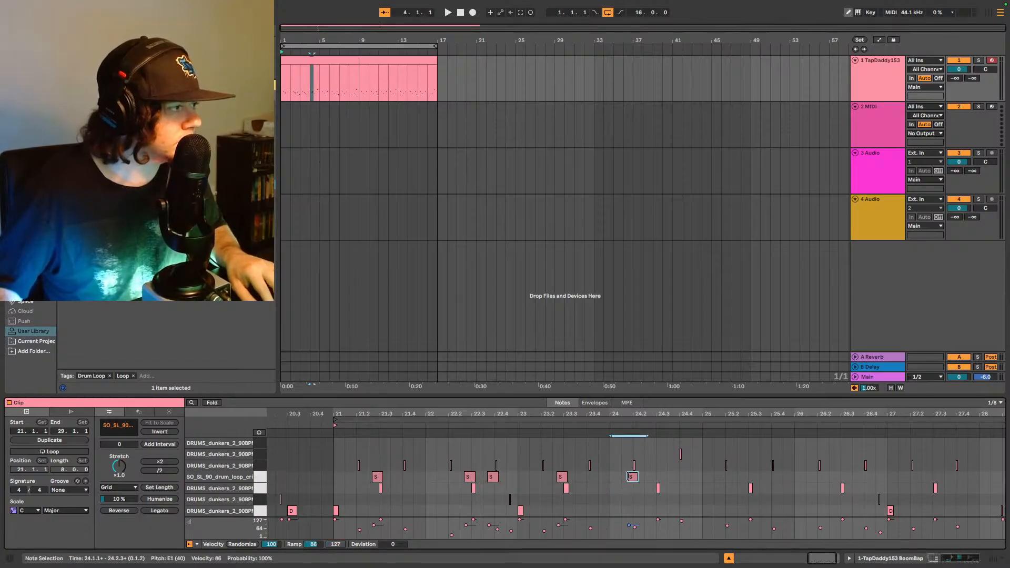
pyautogui.press('Delete')
pyautogui.click(600, 481)
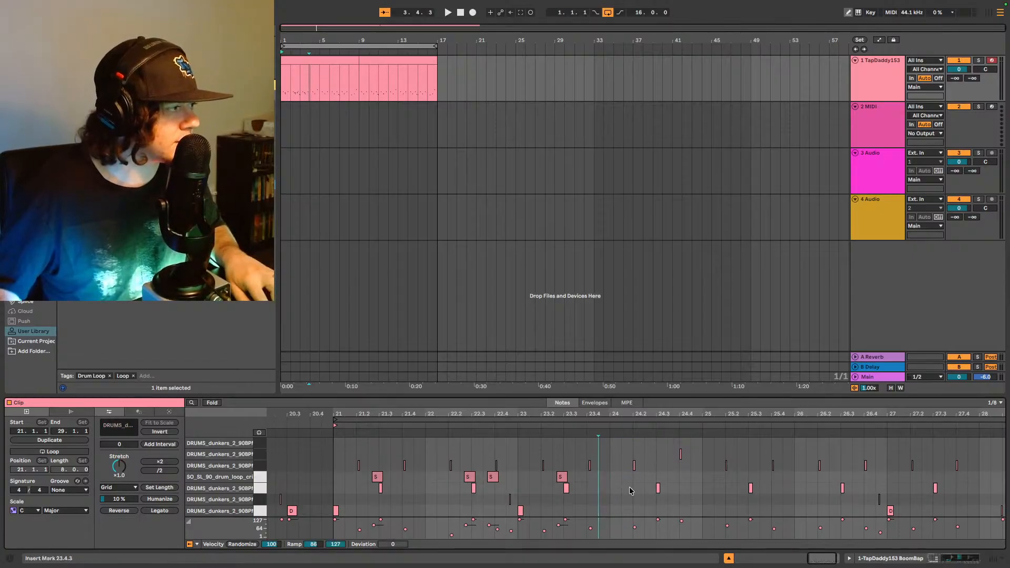
pyautogui.hotkey('ctrl', 'v')
pyautogui.hotkey('ctrl', 'z')
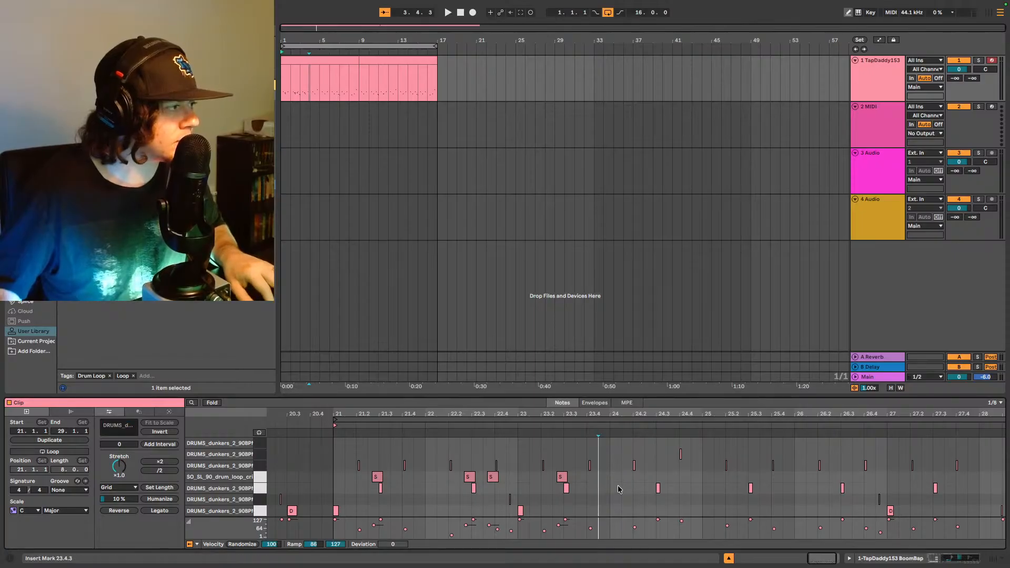
# Step: Paste a copy of the crimelord note just before beat 2 of bar 24
pyautogui.click(611, 484)
pyautogui.hotkey('ctrl', 'v')
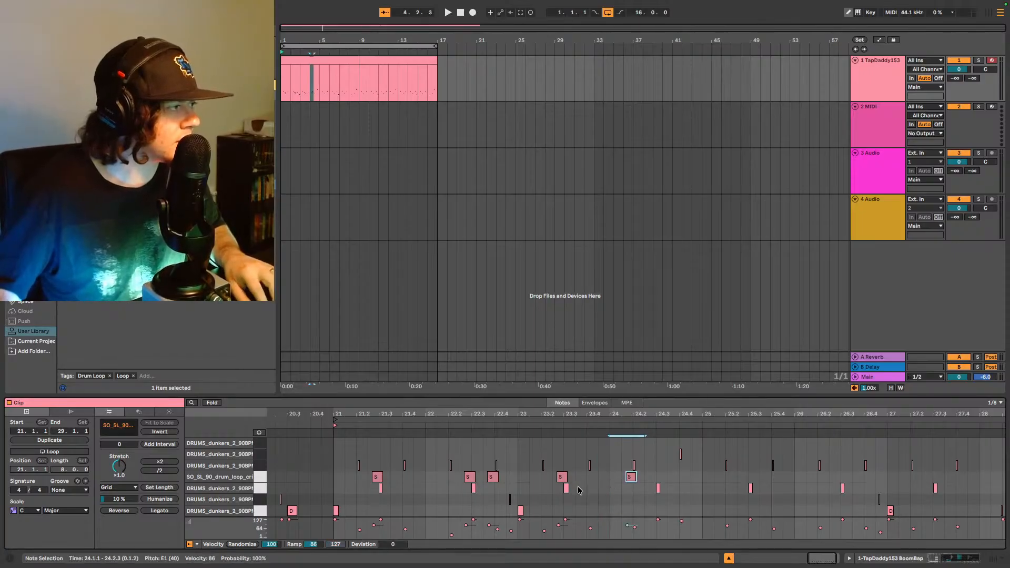
# Step: Play the pattern from 23.4.1 and paste a copy of the crimelord note just before beat 3 of bar 24
pyautogui.click(586, 486)
pyautogui.press('space')
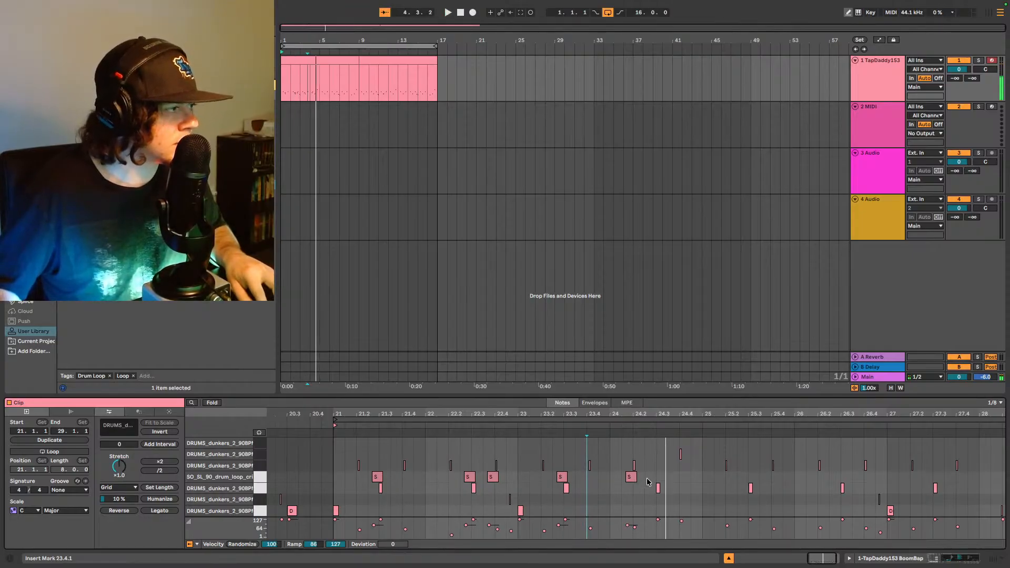
pyautogui.press('space')
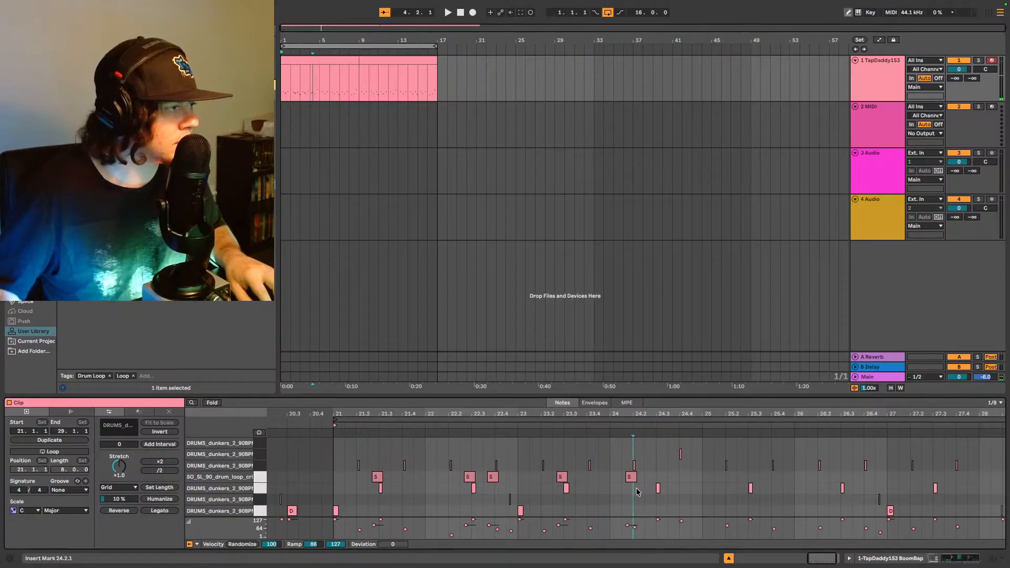
pyautogui.click(653, 477)
pyautogui.hscroll(3, 607, 481)
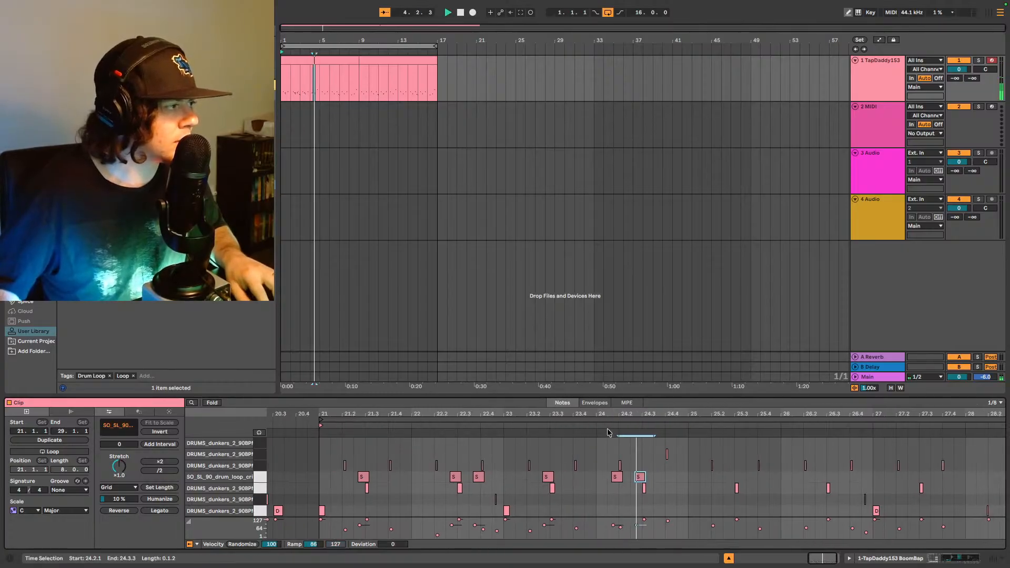
# Step: Shorten the crimelord note before beat 3 of bar 24, duplicate it into a quick double hit, and play the result
pyautogui.click(620, 477)
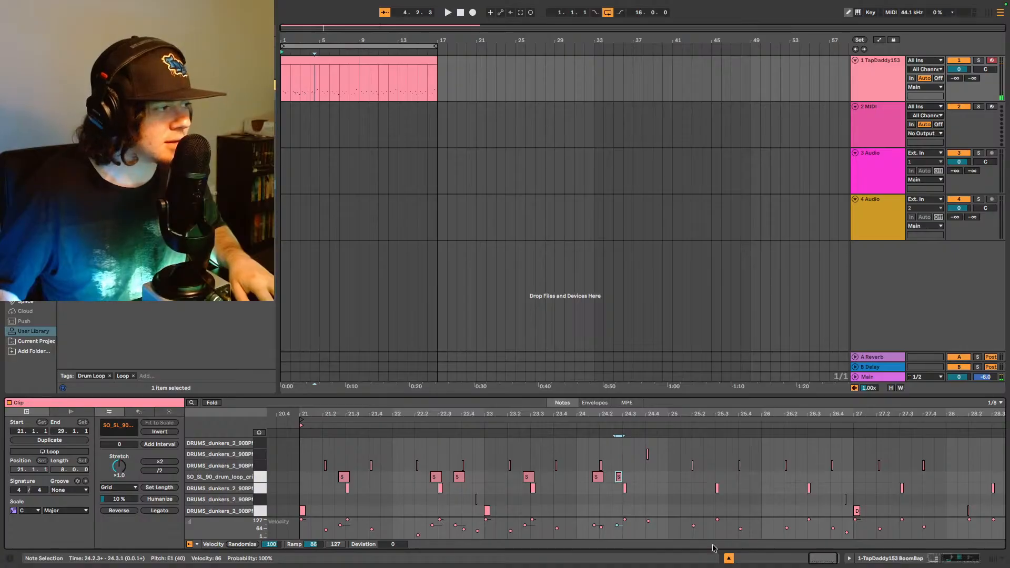
pyautogui.scroll(2, 654, 476)
pyautogui.scroll(1, 593, 483)
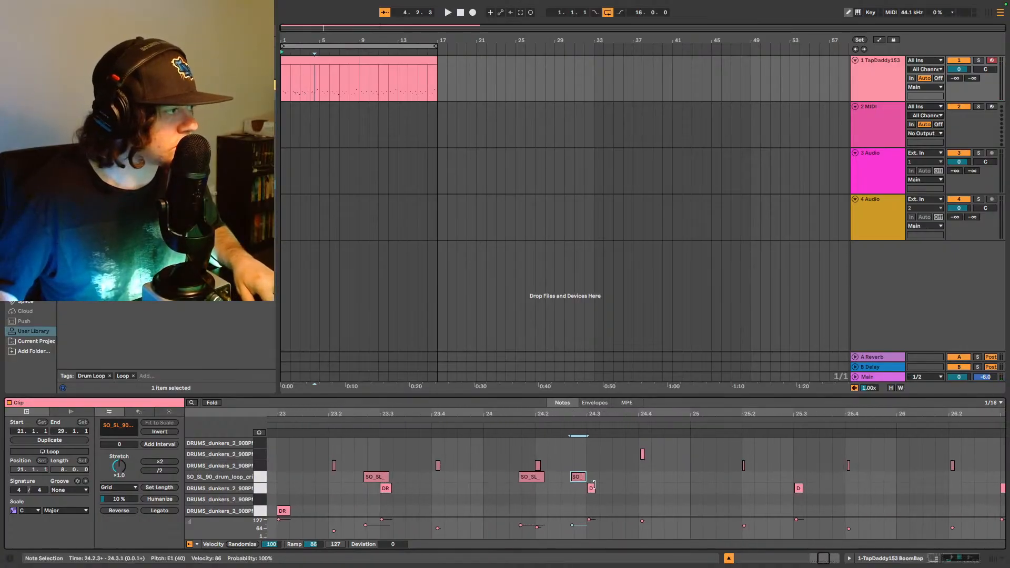
pyautogui.moveTo(582, 476); pyautogui.dragTo(577, 477)
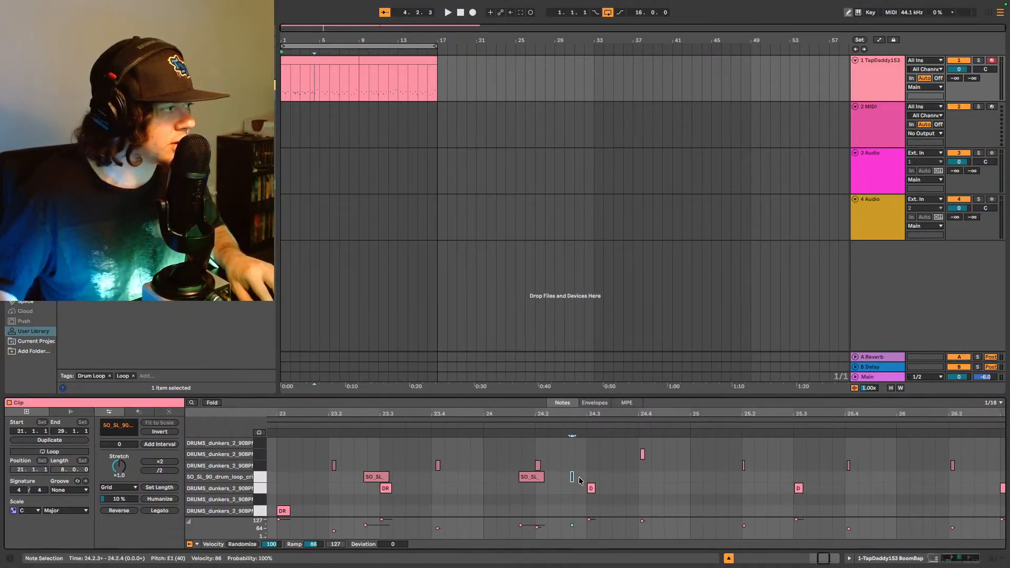
pyautogui.hotkey('ctrl', 'd')
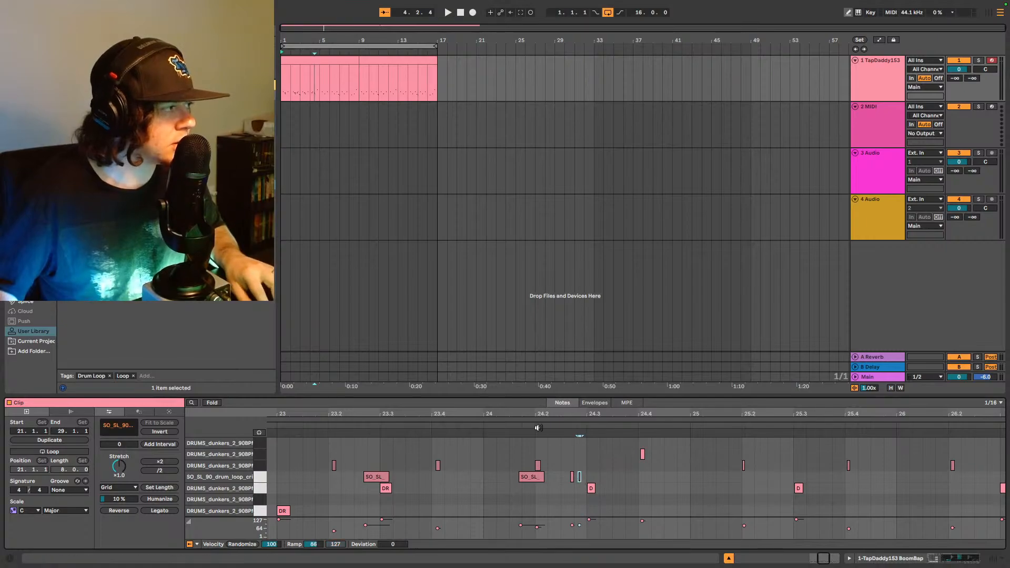
pyautogui.press('space')
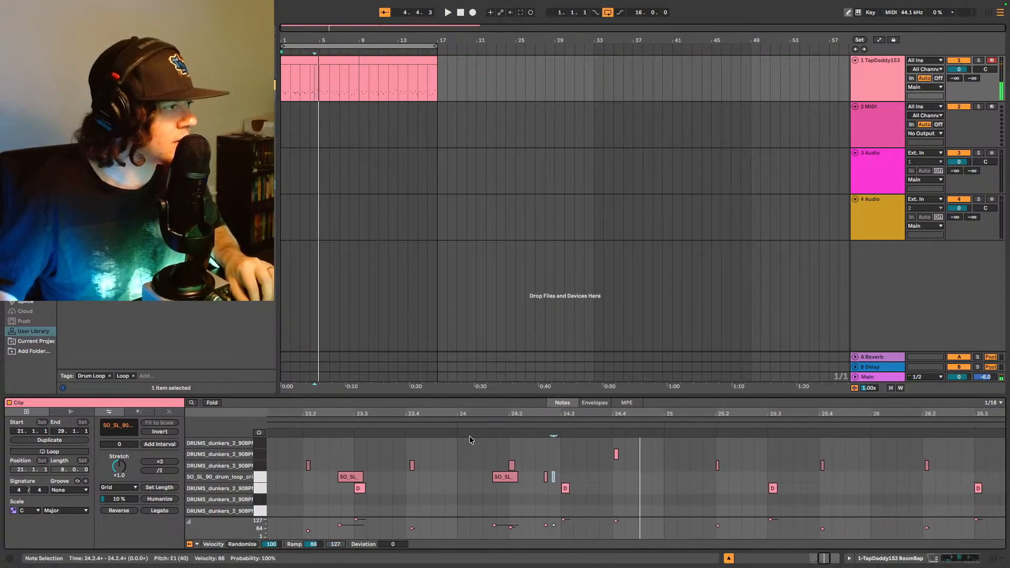
pyautogui.click(464, 425)
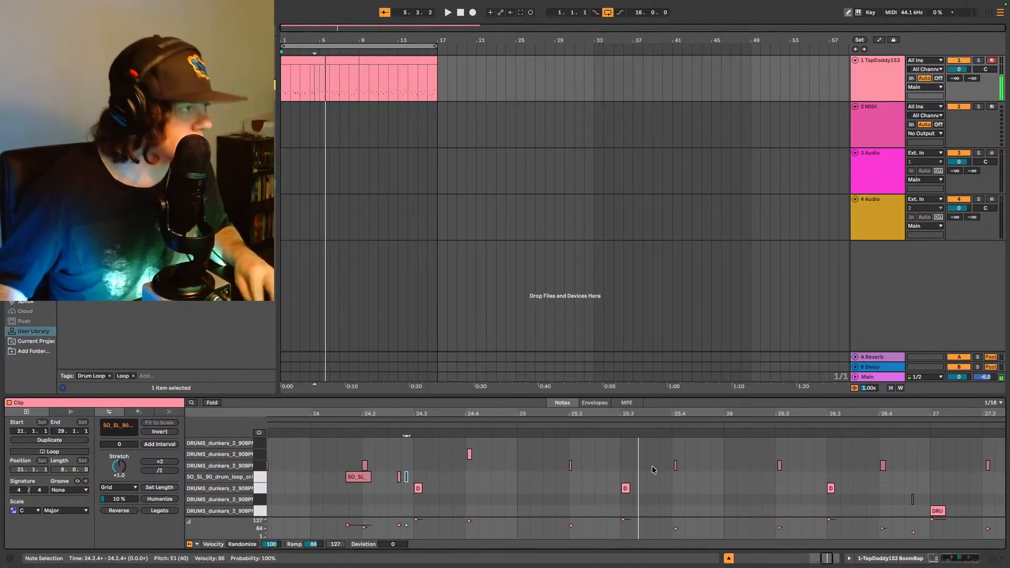
pyautogui.press('space')
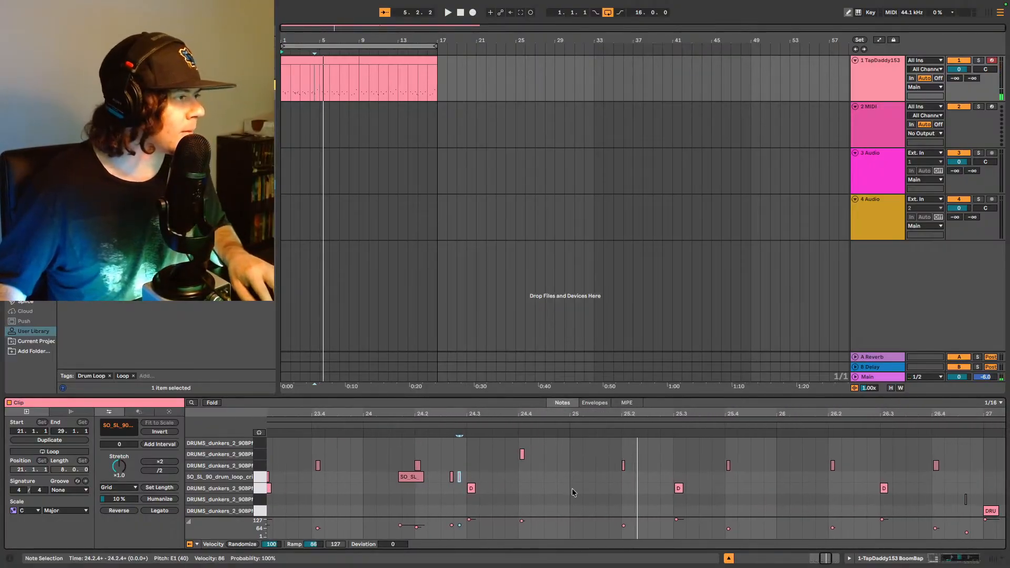
pyautogui.click(652, 491)
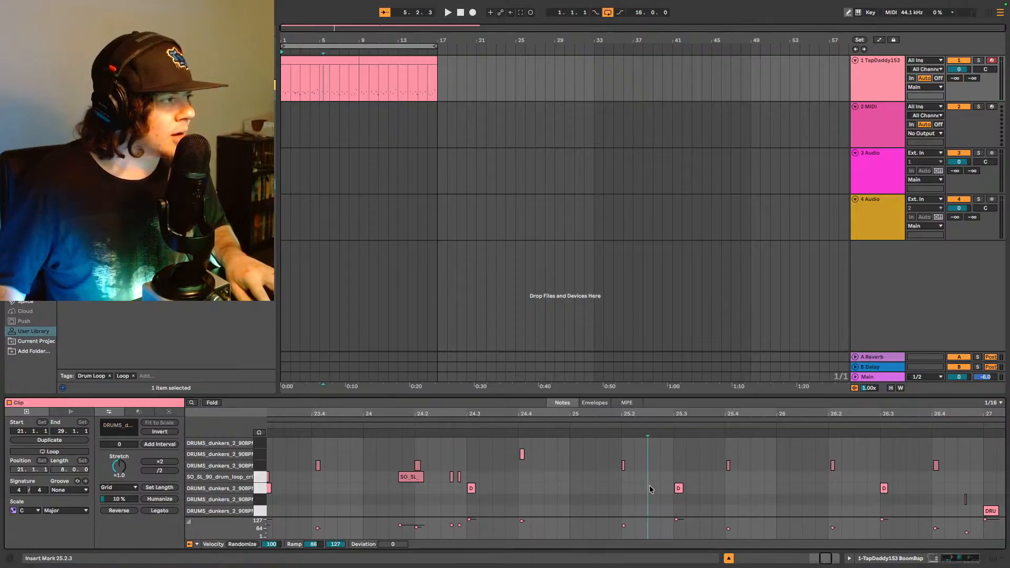
pyautogui.press('super+v')
pyautogui.press('super+z')
pyautogui.click(660, 487)
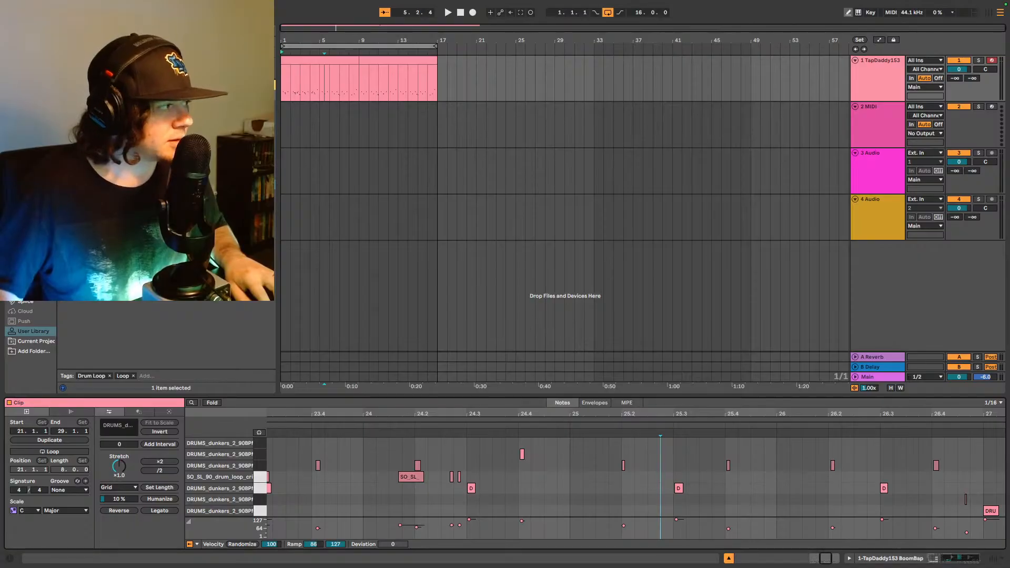
# Step: Copy the long crimelord note from bar 23 to just before beat 3 of bar 25 and play it from 25.1.2
pyautogui.moveTo(369, 414); pyautogui.dragTo(488, 405)
pyautogui.moveTo(374, 483); pyautogui.dragTo(398, 472)
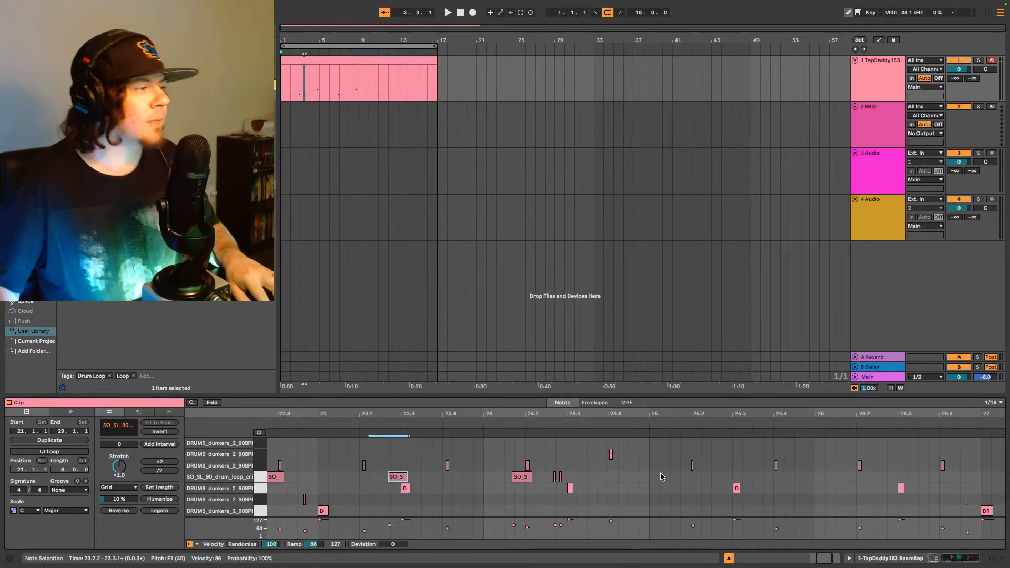
pyautogui.click(702, 483)
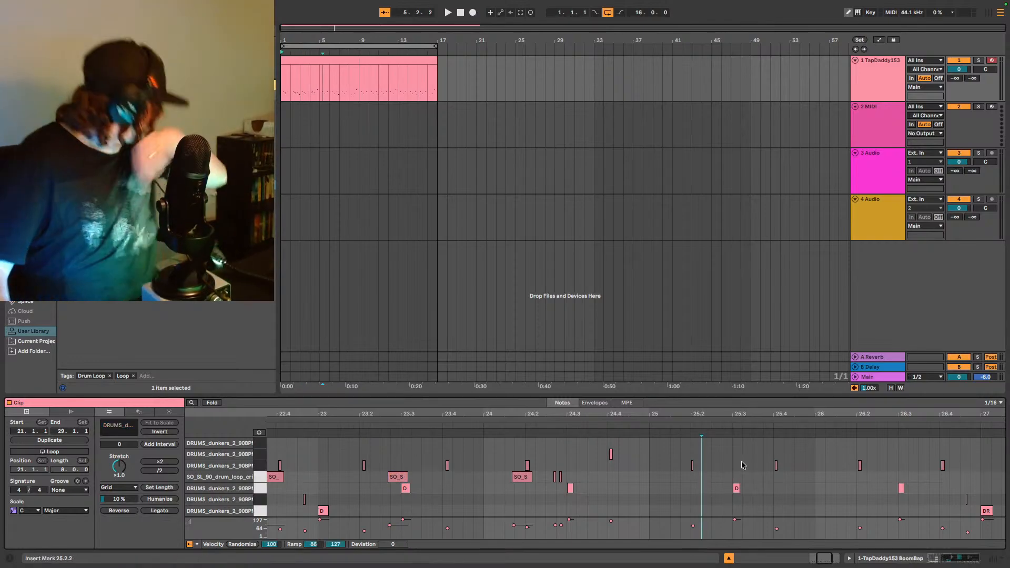
pyautogui.click(694, 496)
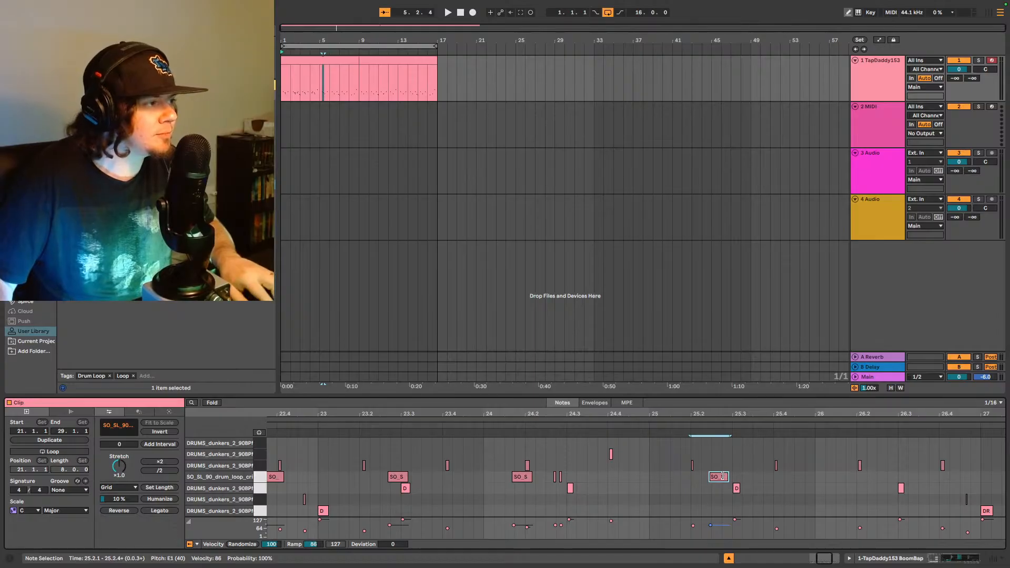
pyautogui.doubleClick(723, 476)
pyautogui.hotkey('ctrl', 'z')
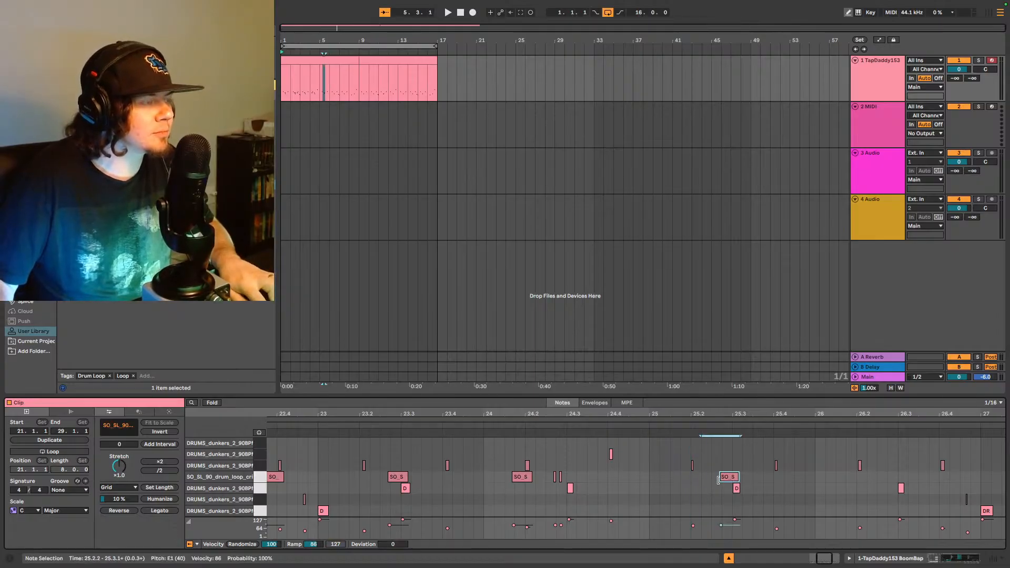
pyautogui.click(662, 431)
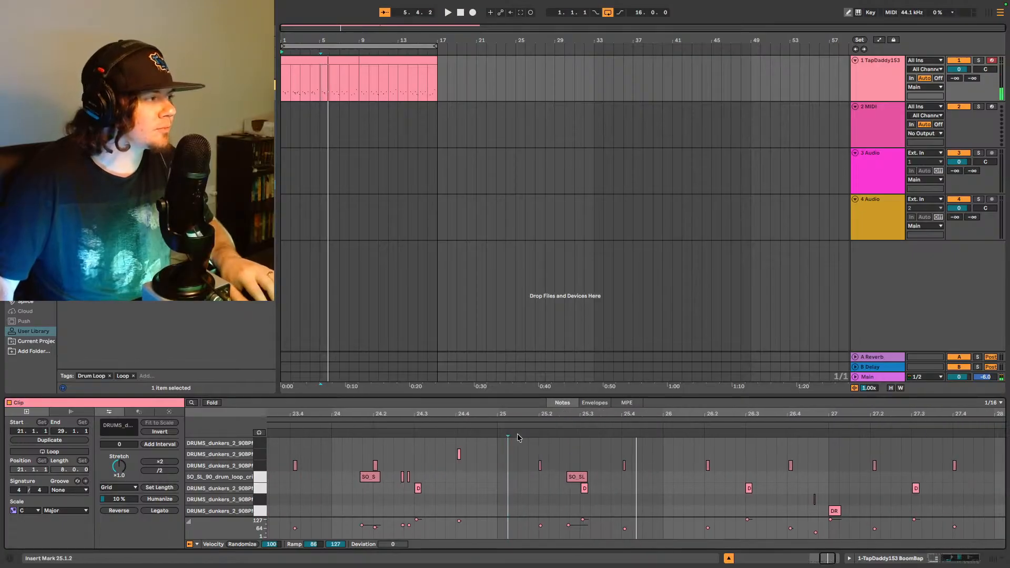
pyautogui.press('space')
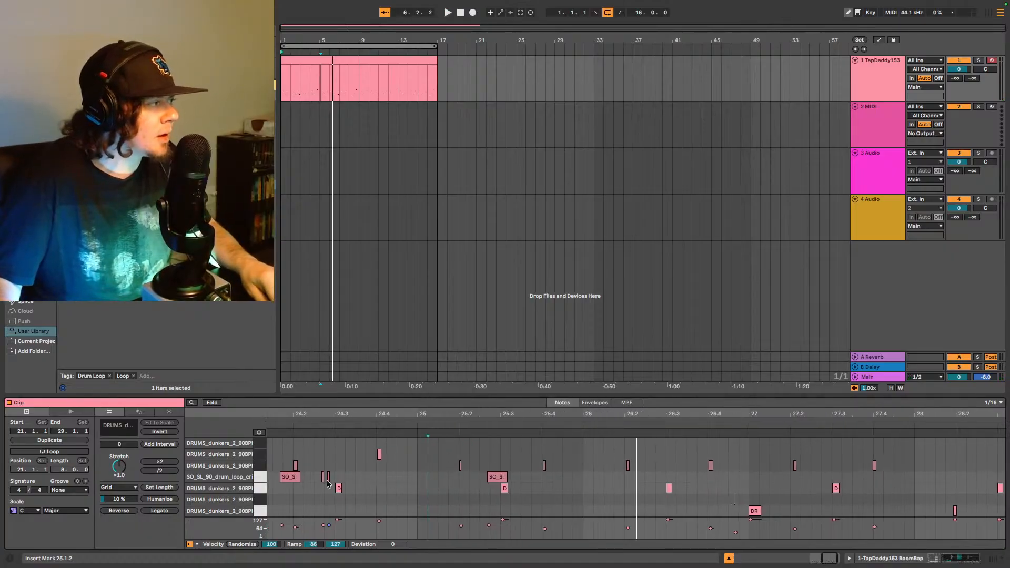
# Step: Copy the short double crimelord hit from bar 24 to 26.1.3, just before beat 2 of bar 26
pyautogui.moveTo(319, 483); pyautogui.dragTo(333, 479)
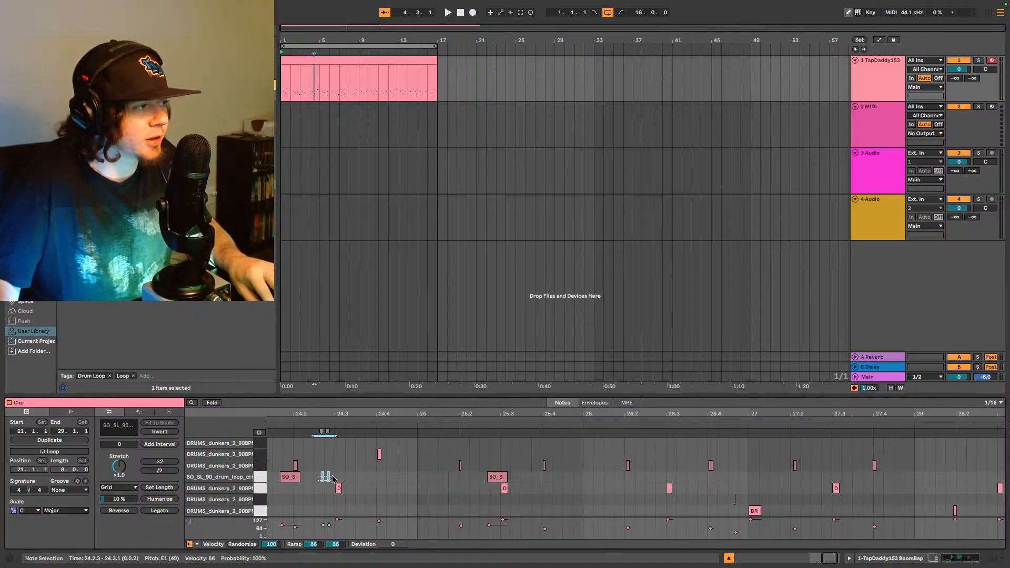
pyautogui.click(613, 481)
pyautogui.hotkey('ctrl', 'v')
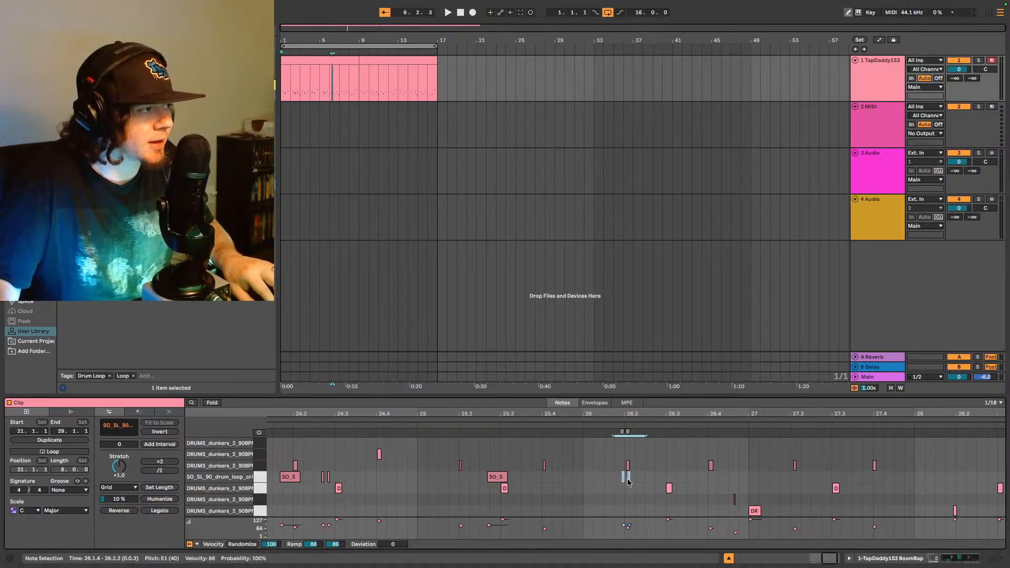
pyautogui.moveTo(623, 480); pyautogui.dragTo(612, 482)
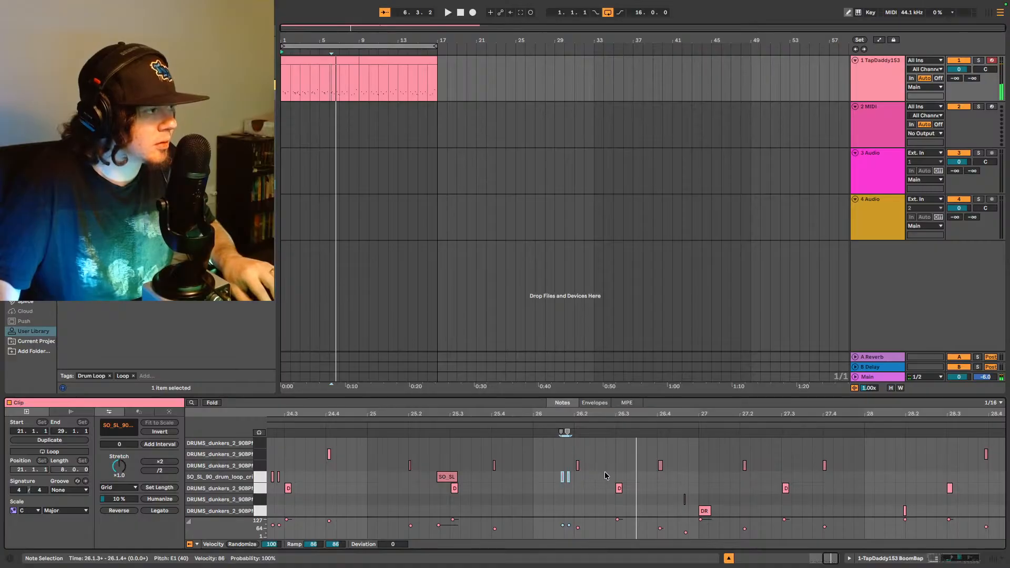
# Step: Place another short double crimelord hit at 26.2.3 and play the whole pattern from the start
pyautogui.click(603, 480)
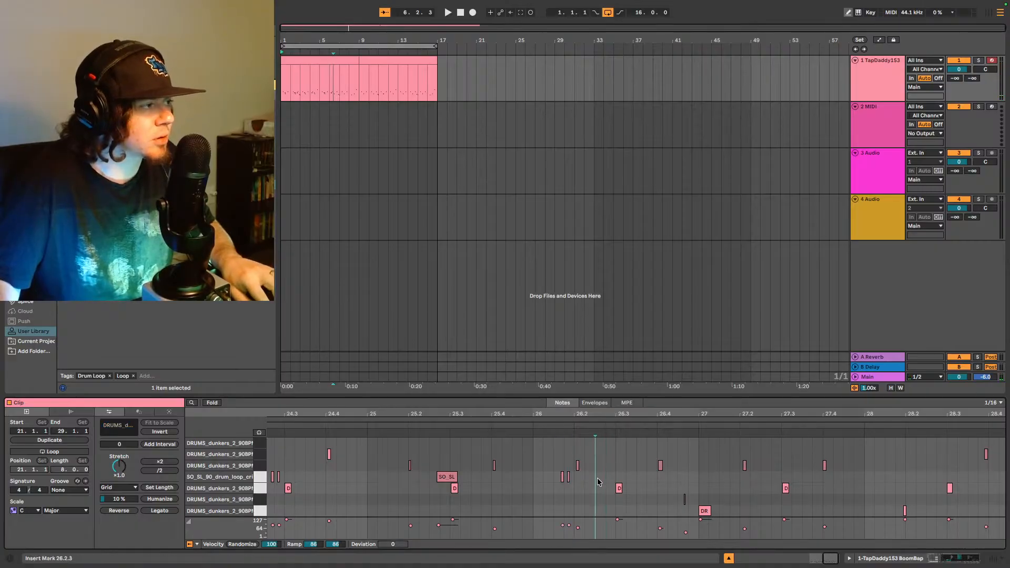
pyautogui.click(606, 477)
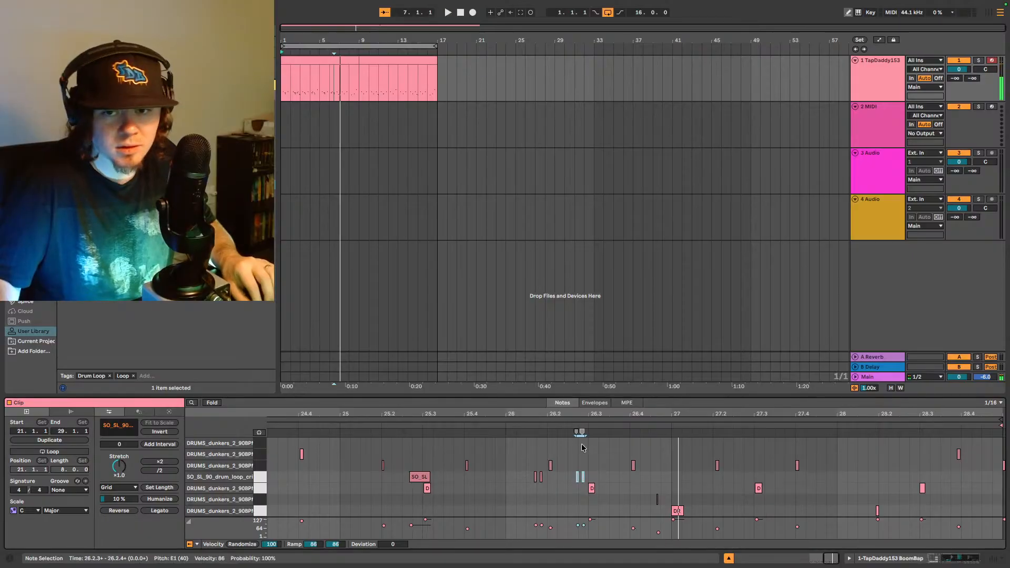
pyautogui.press('space')
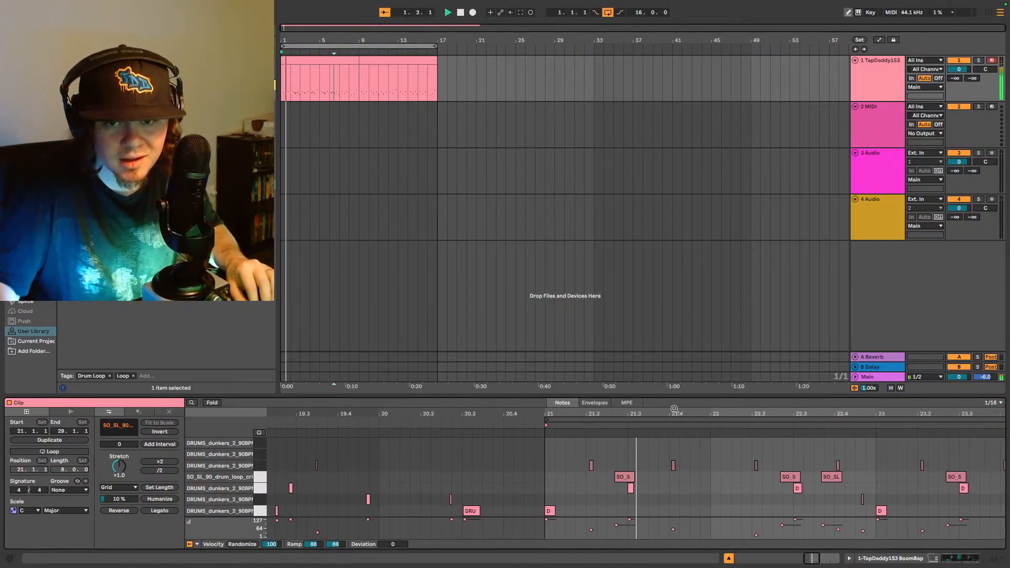
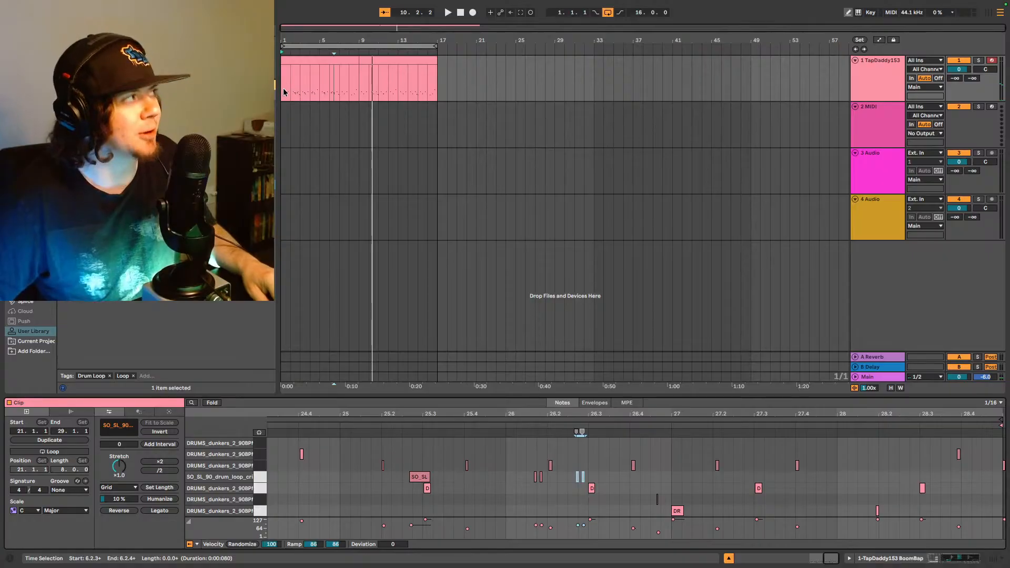
pyautogui.press('space')
pyautogui.press('space')
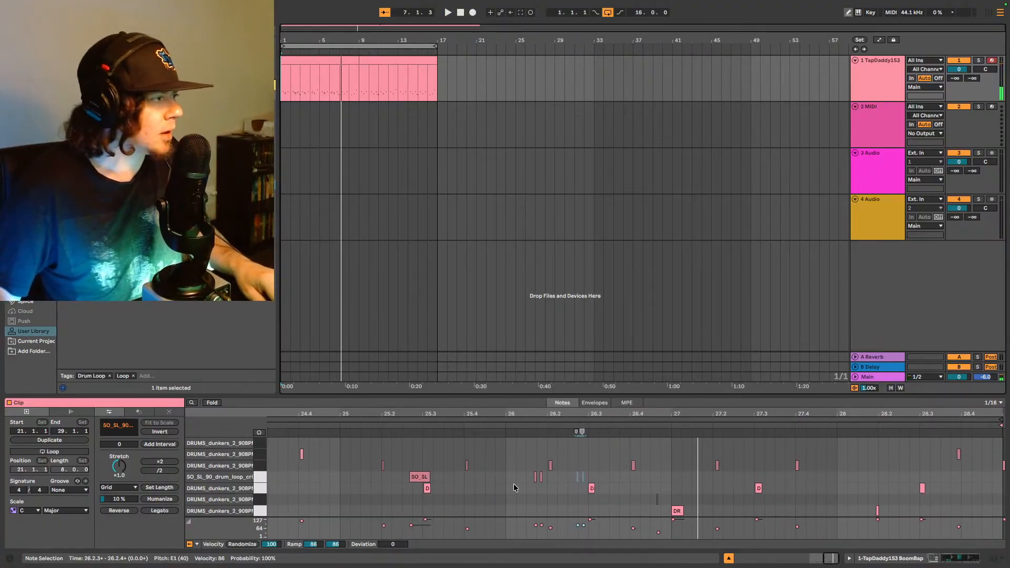
# Step: Copy the crimelord note in bar 25 with a time selection from 25.2.1 to 25.3.3 and play from bar 26
pyautogui.moveTo(403, 486); pyautogui.dragTo(424, 477)
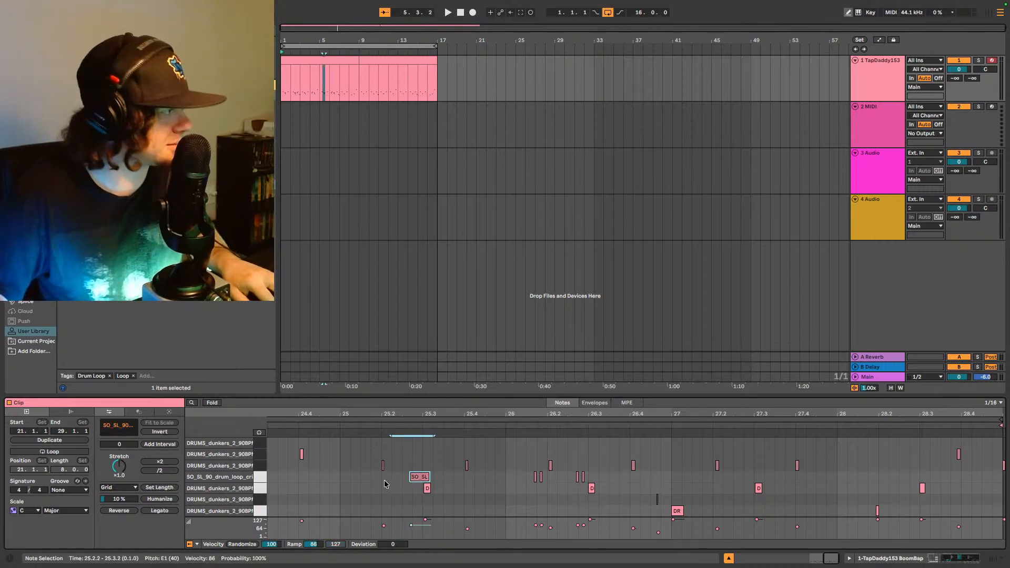
pyautogui.moveTo(380, 479); pyautogui.dragTo(433, 477)
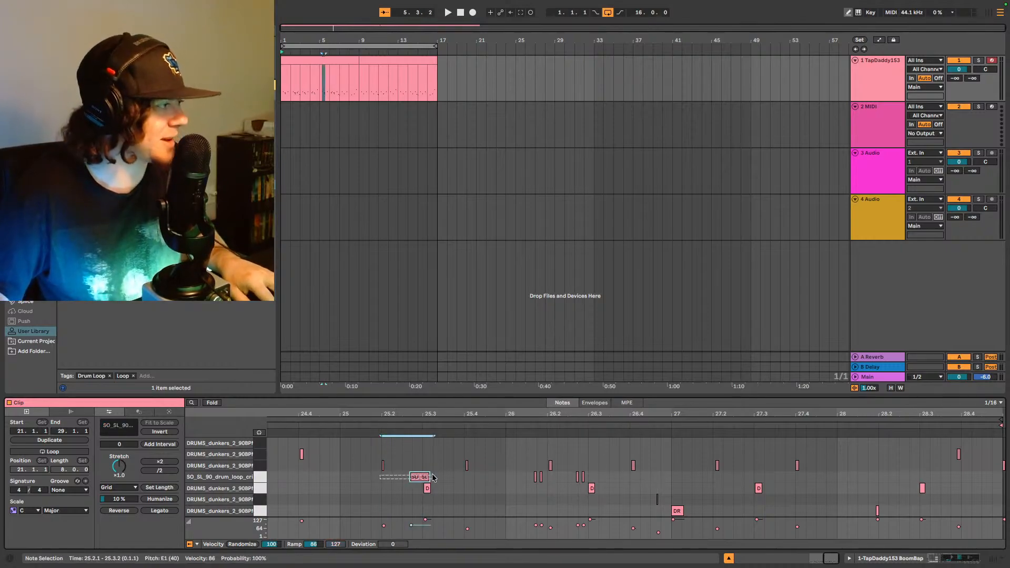
pyautogui.click(515, 427)
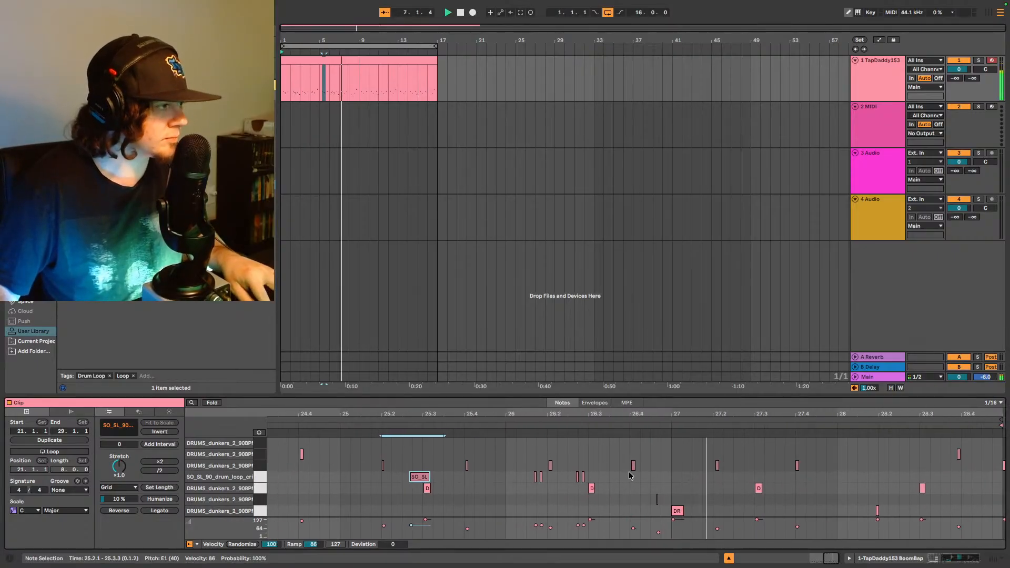
pyautogui.click(689, 484)
pyautogui.hotkey('ctrl', 'v')
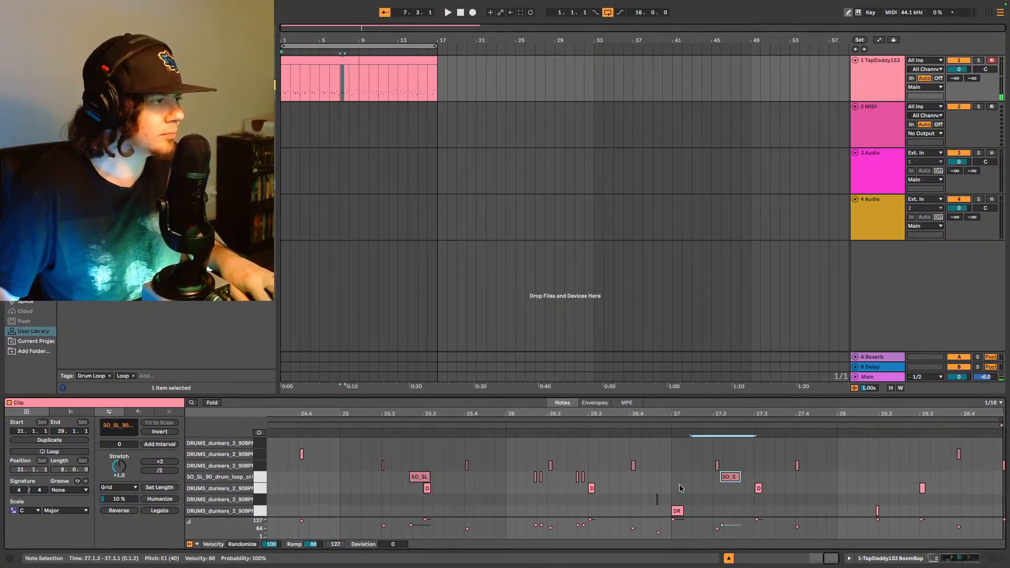
pyautogui.hotkey('ctrl', 'z')
# Step: Paste the crimelord note just before beat 2 of bar 27, duplicate it to just before beat 3, and play both
pyautogui.click(672, 485)
pyautogui.hotkey('ctrl', 'v')
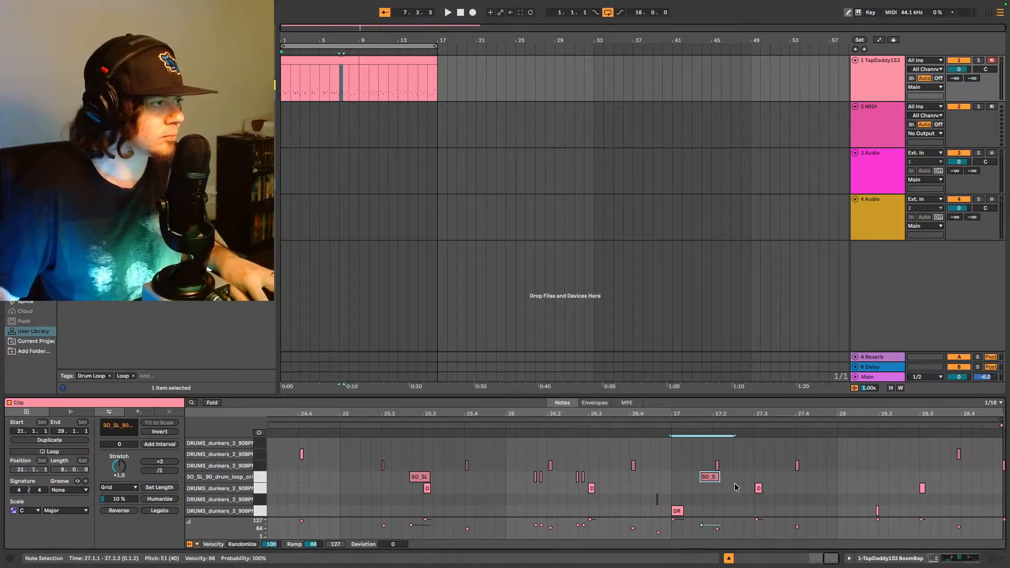
pyautogui.hotkey('ctrl', 'd')
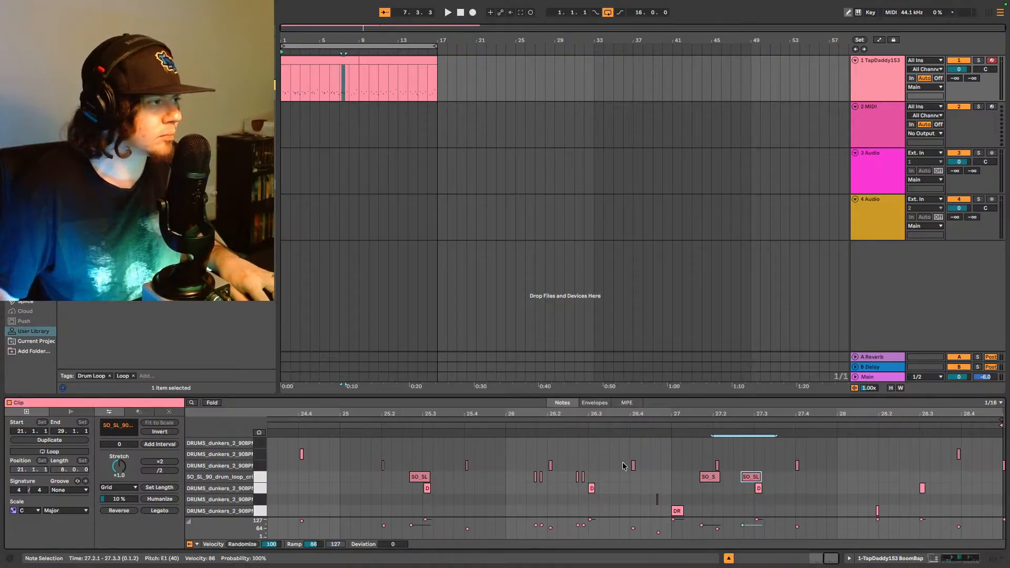
pyautogui.click(660, 425)
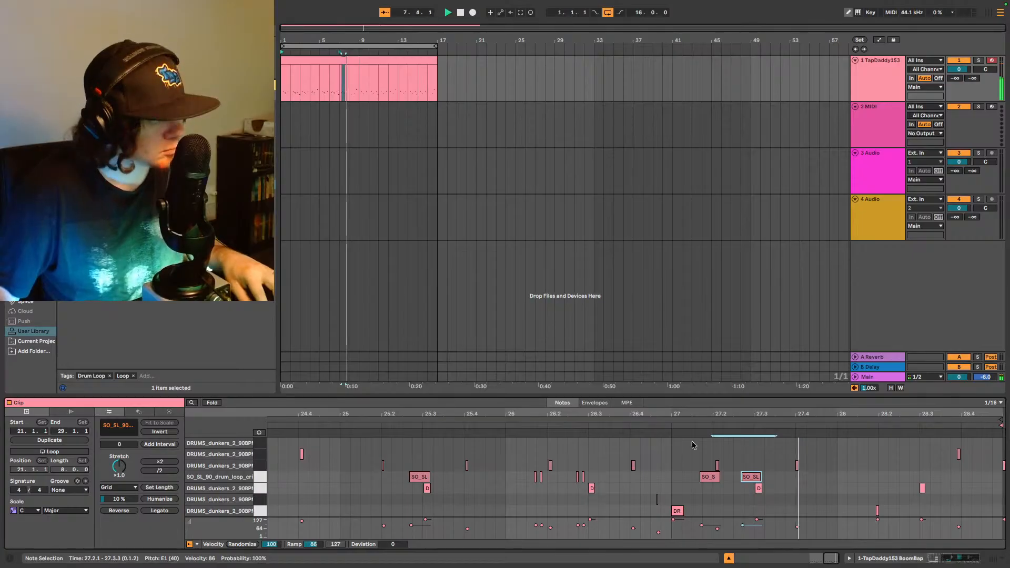
pyautogui.click(660, 425)
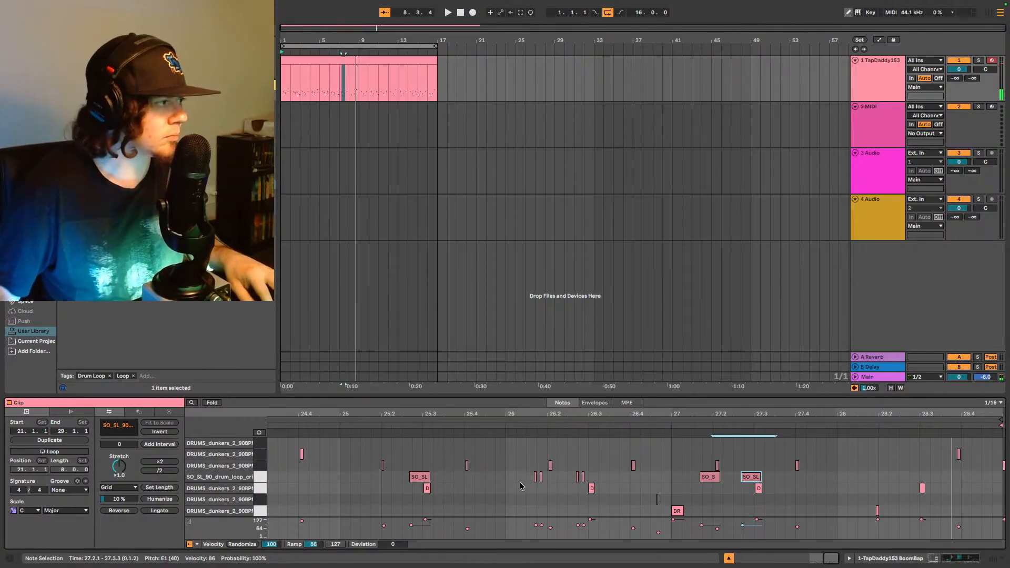
# Step: Copy the short double crimelord hit from bar 26 to just before beat 2 of bar 28 and play the transition into bar 29
pyautogui.moveTo(521, 486); pyautogui.dragTo(553, 482)
pyautogui.click(863, 482)
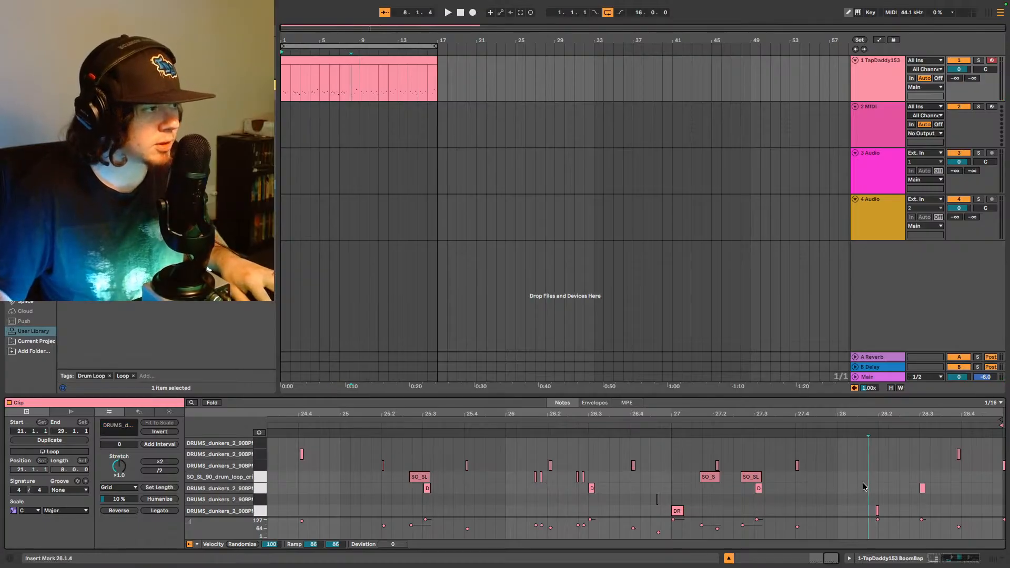
pyautogui.hotkey('ctrl', 'v')
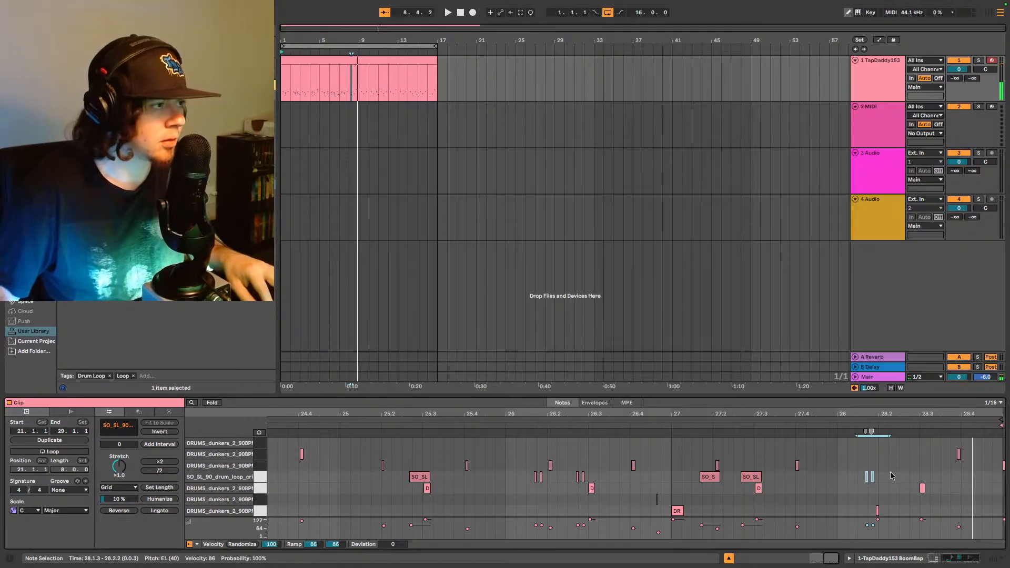
pyautogui.click(524, 427)
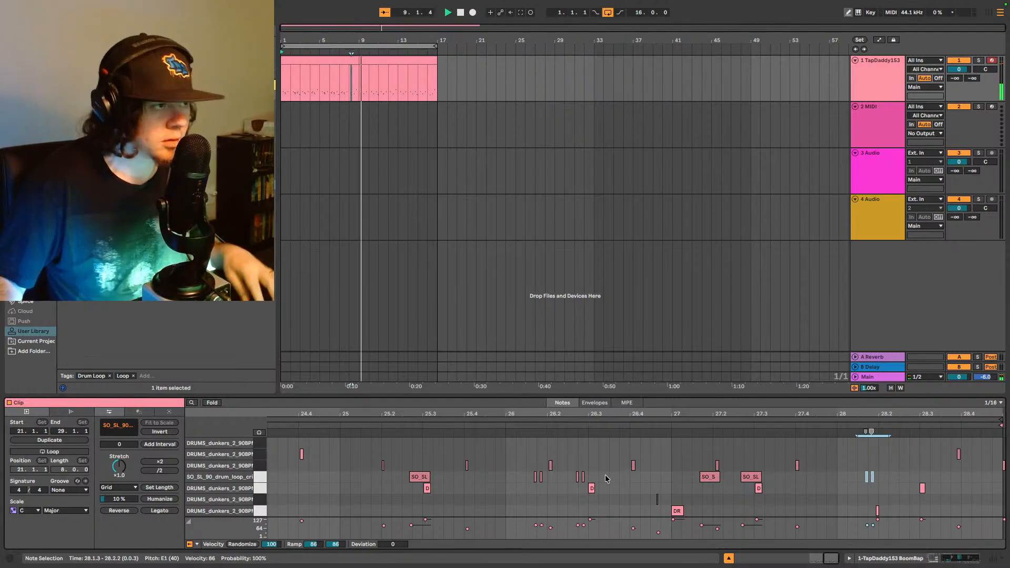
# Step: Compare the notes of the two eight-bar clips and listen to the start of the second clip
pyautogui.click(349, 61)
pyautogui.press('space')
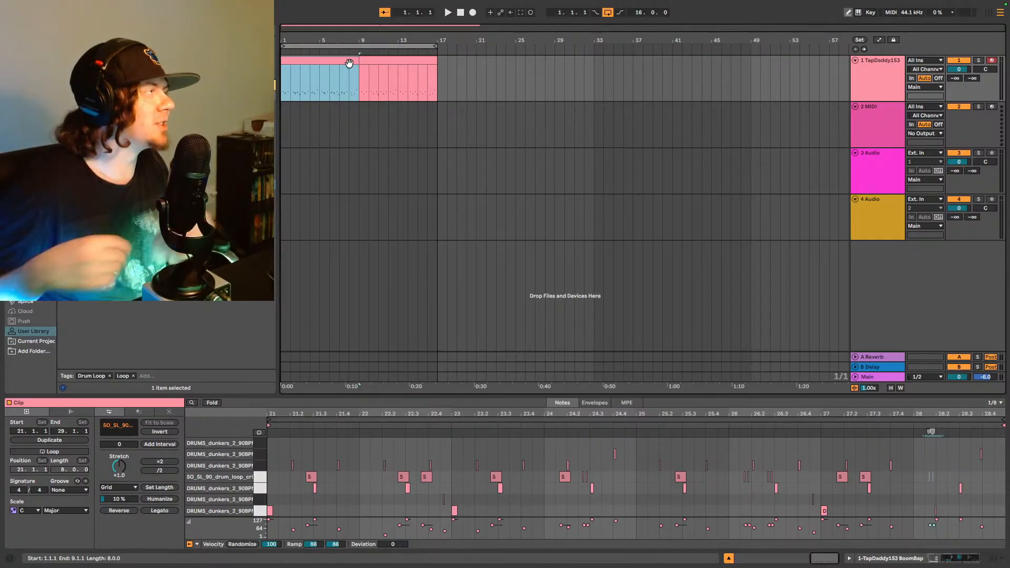
pyautogui.click(376, 56)
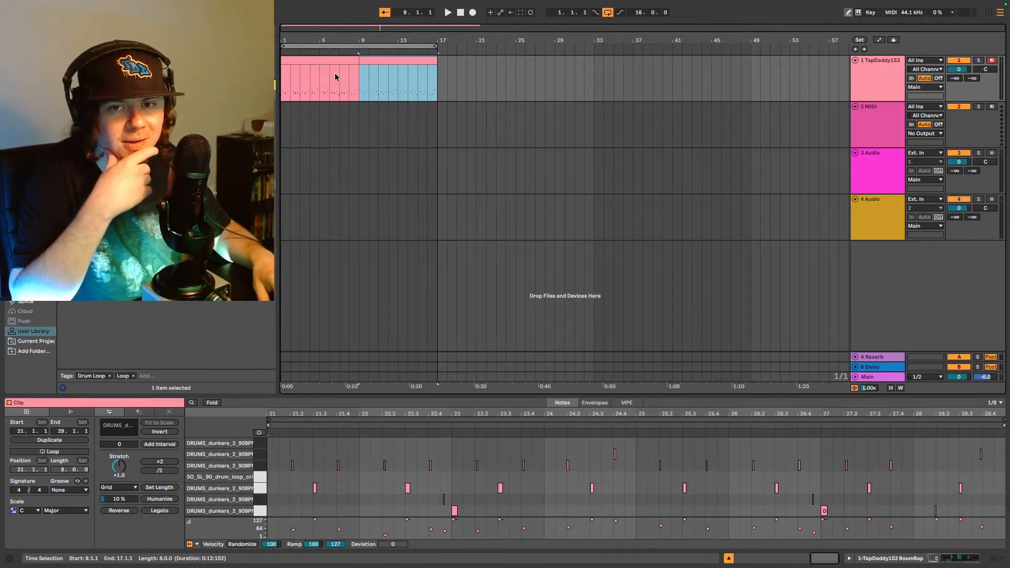
pyautogui.press('space')
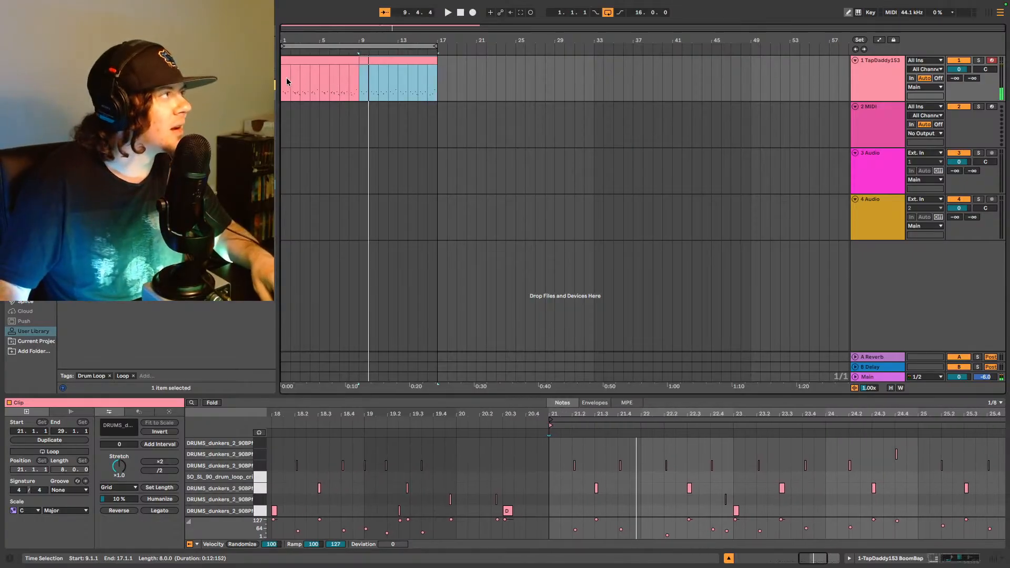
pyautogui.click(287, 81)
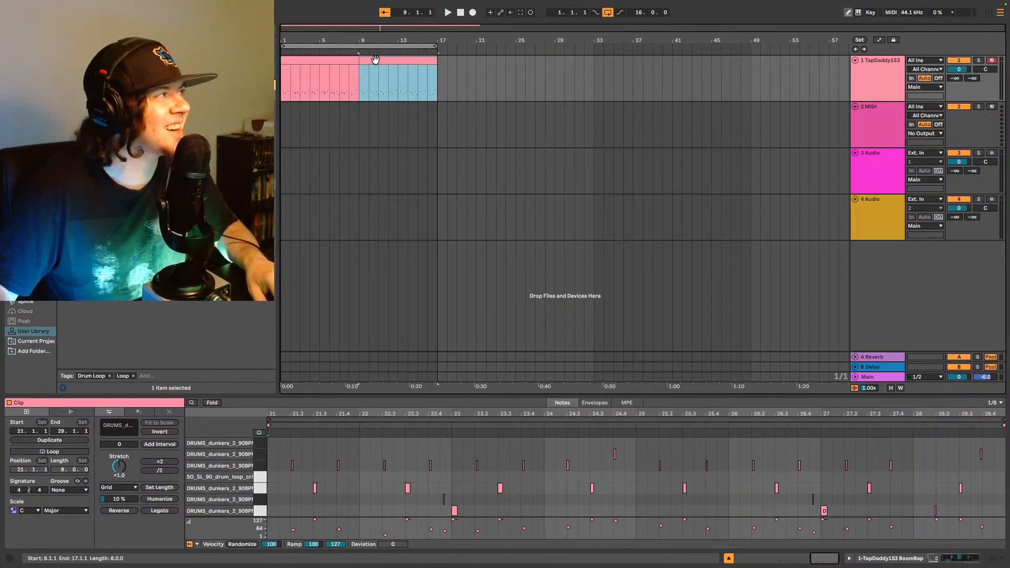
# Step: Copy the kick at 23.1.1 in the second clip to its start at 21.1.1 and play it
pyautogui.hotkey('ctrl', 'z')
pyautogui.click(268, 473)
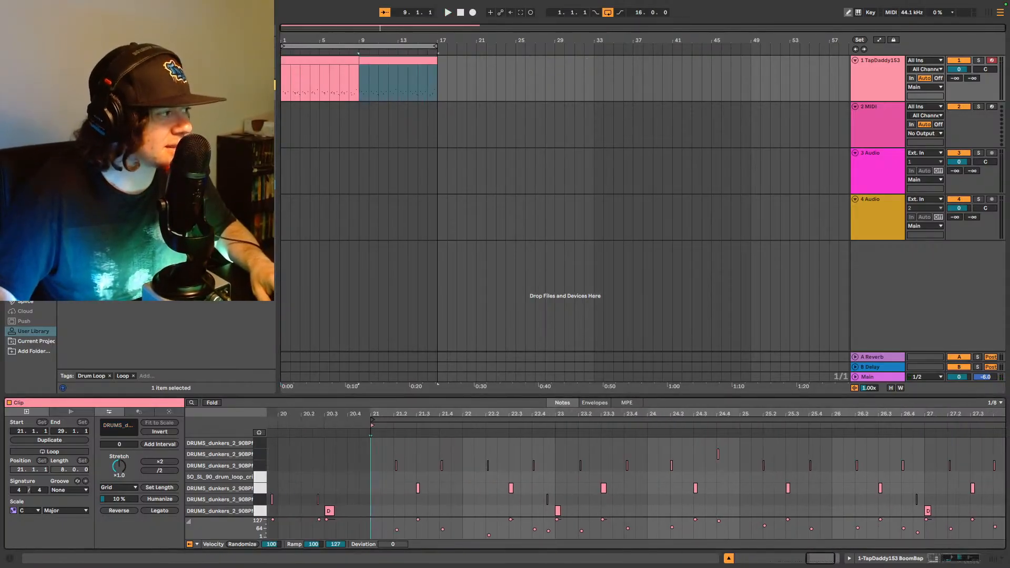
pyautogui.click(559, 512)
pyautogui.press('space')
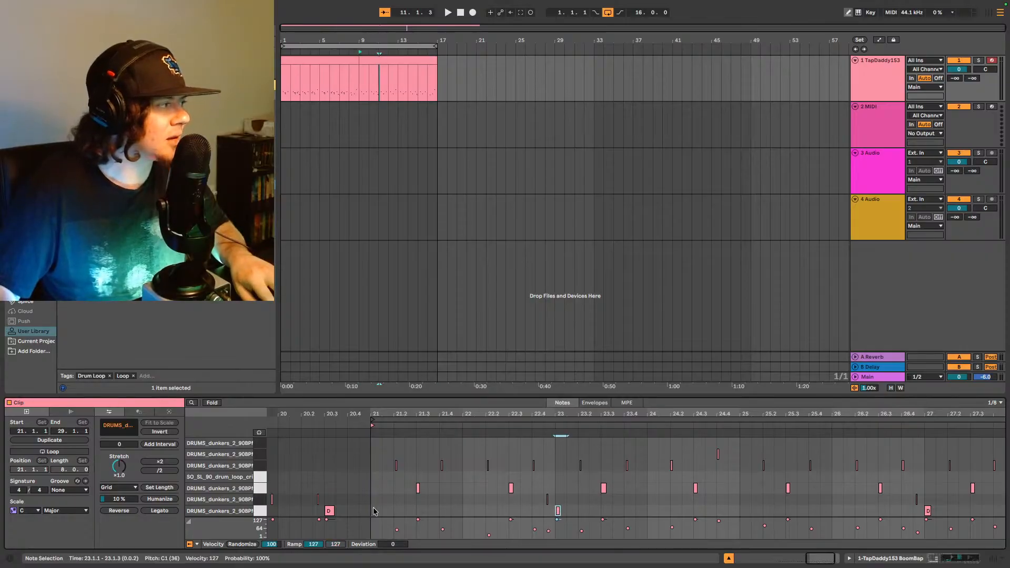
pyautogui.click(372, 511)
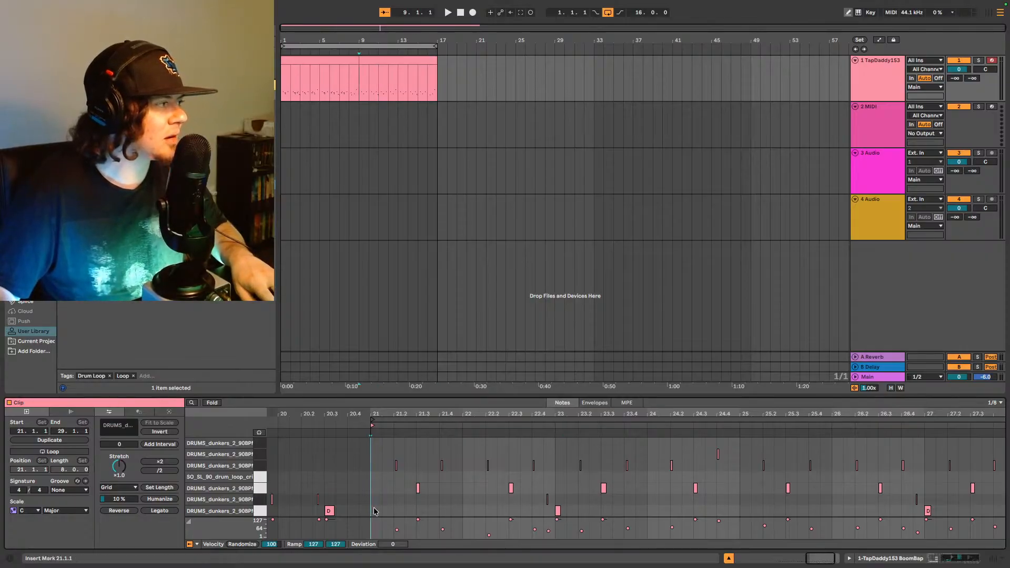
pyautogui.doubleClick(374, 511)
pyautogui.hscroll(-3, 393, 508)
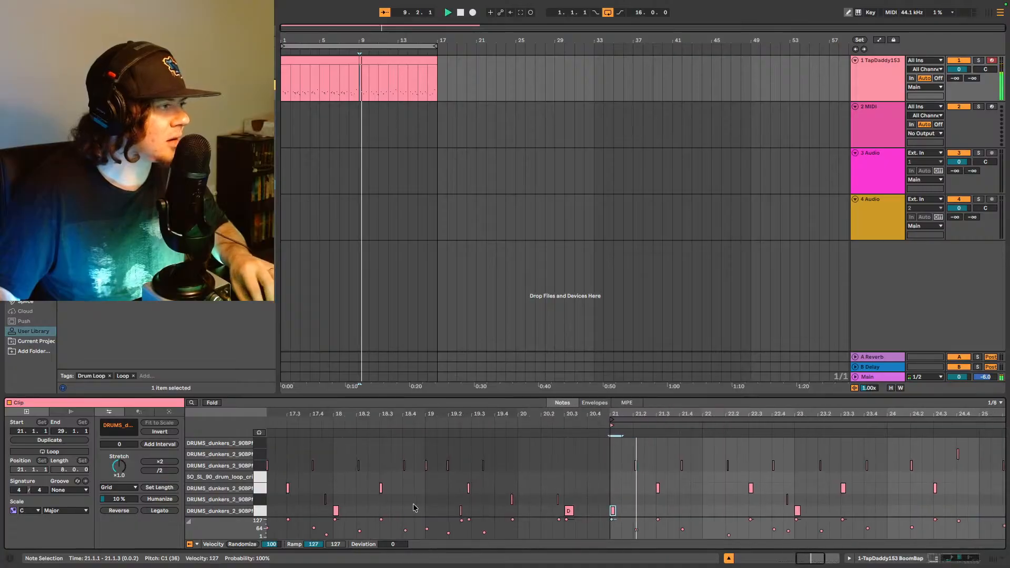
# Step: Try a copy of the first crimelord note of bar 27 at the end of bar 28 and play into the second clip
pyautogui.click(350, 86)
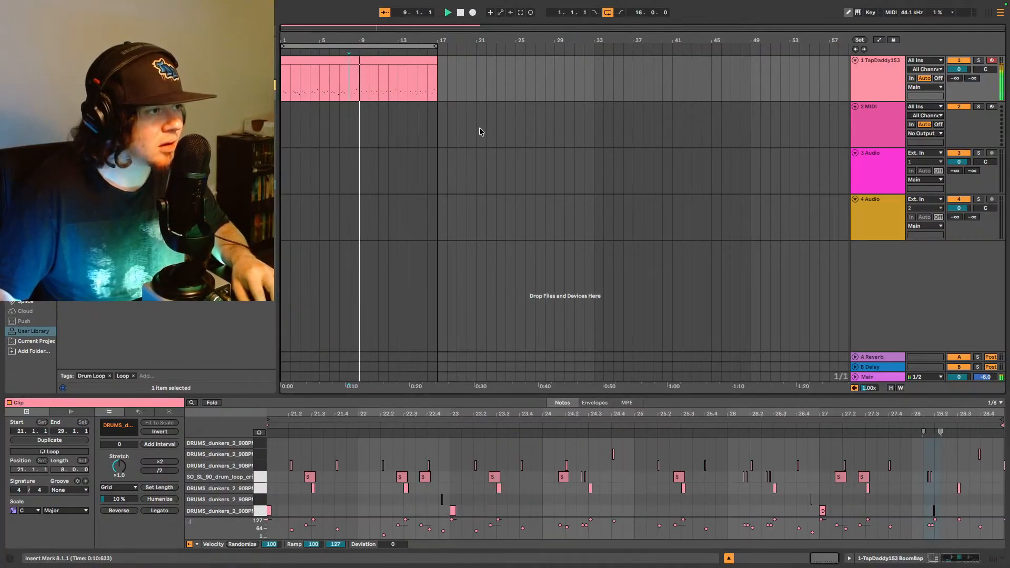
pyautogui.click(814, 565)
pyautogui.press('+')
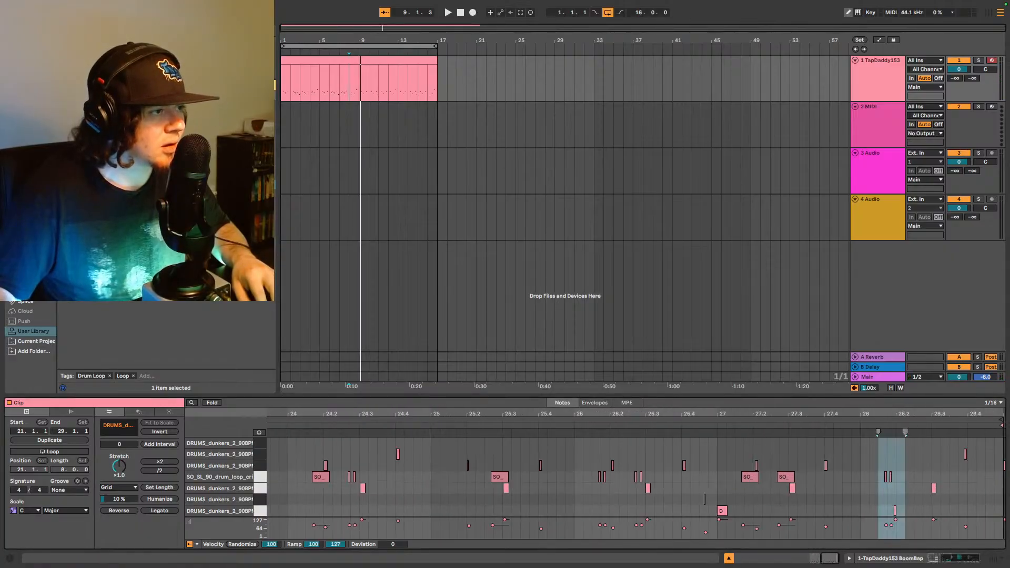
pyautogui.click(987, 465)
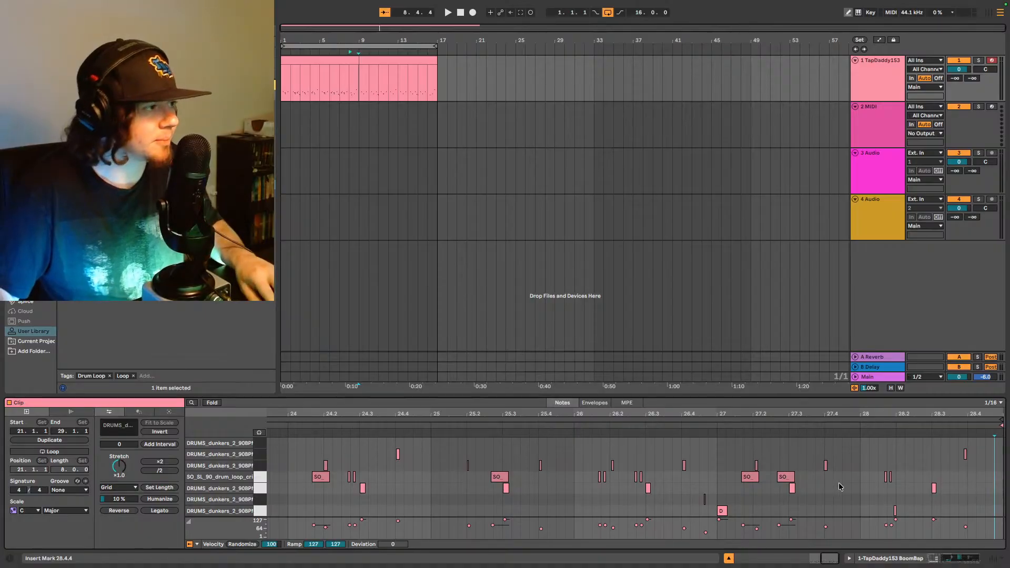
pyautogui.moveTo(718, 485); pyautogui.dragTo(754, 478)
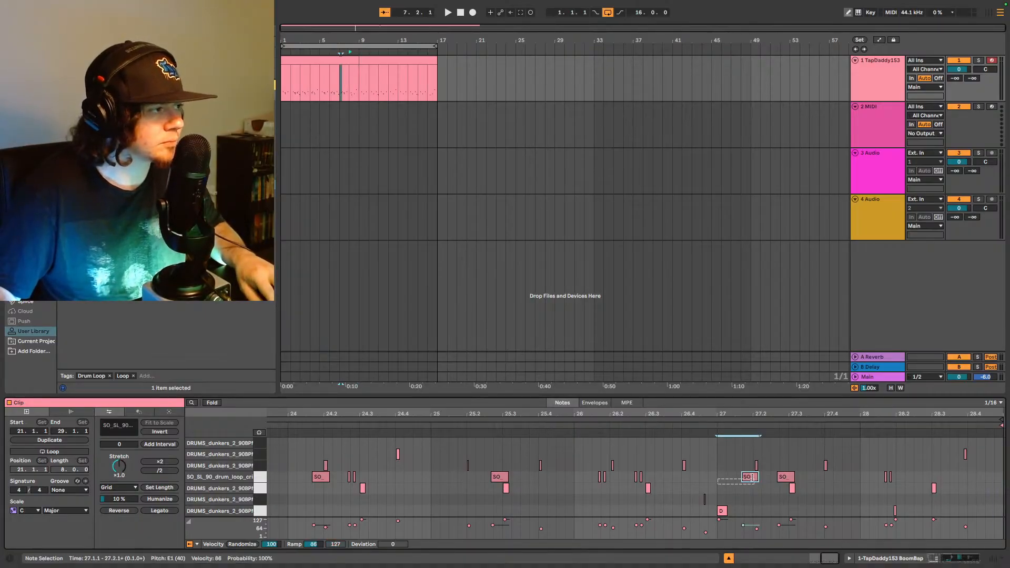
pyautogui.hotkey('ctrl', 'v')
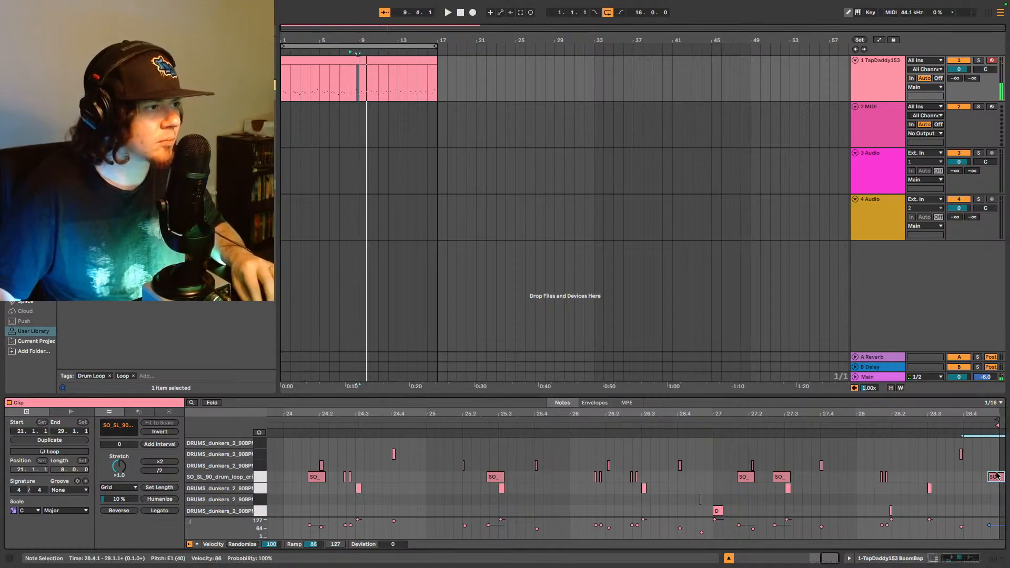
pyautogui.click(933, 426)
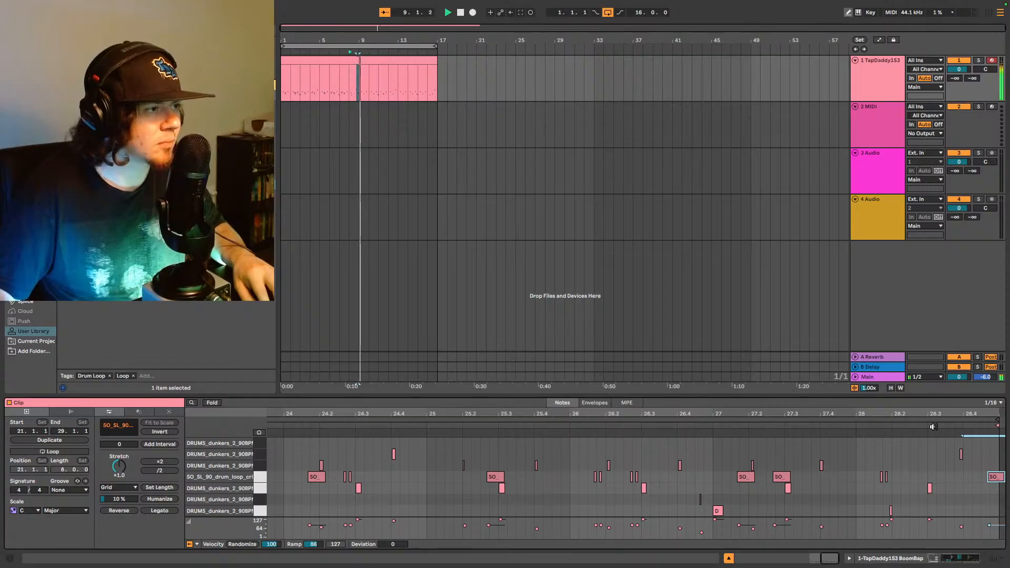
# Step: Shorten the second clip's opening kick at 21.1.1, set its velocity to 85, and play the transition from the first clip
pyautogui.click(379, 58)
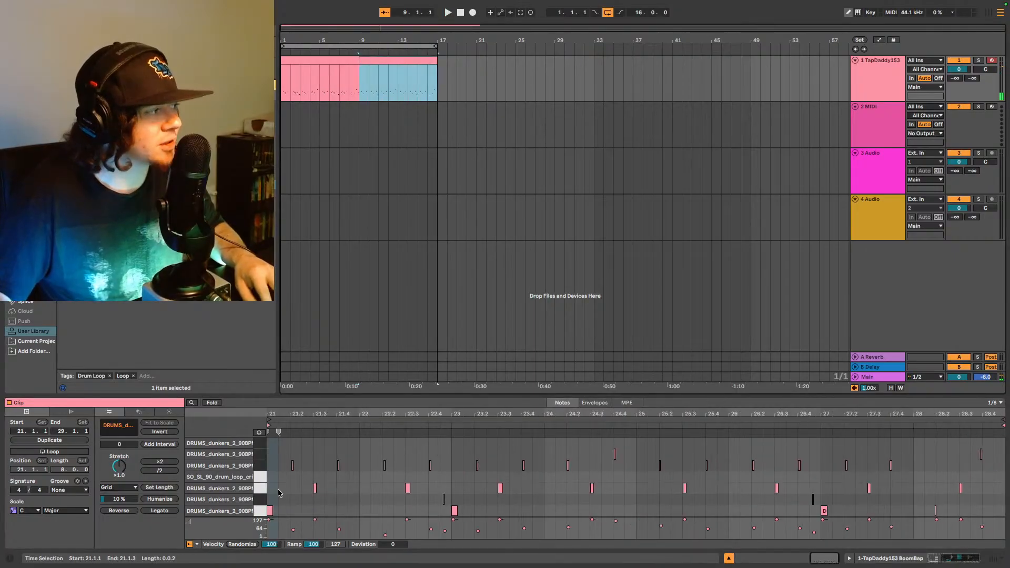
pyautogui.click(360, 79)
pyautogui.press('space')
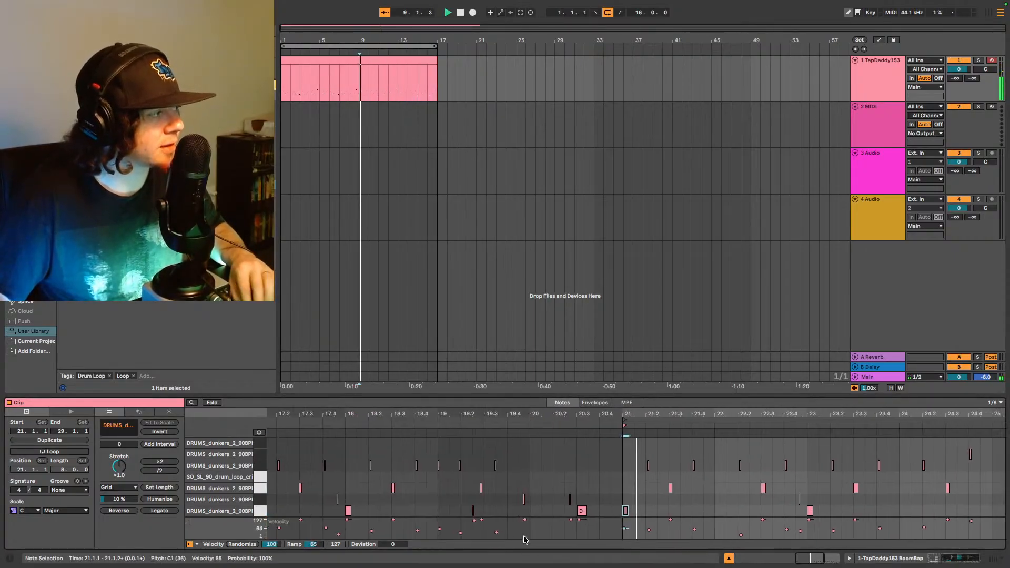
pyautogui.click(350, 86)
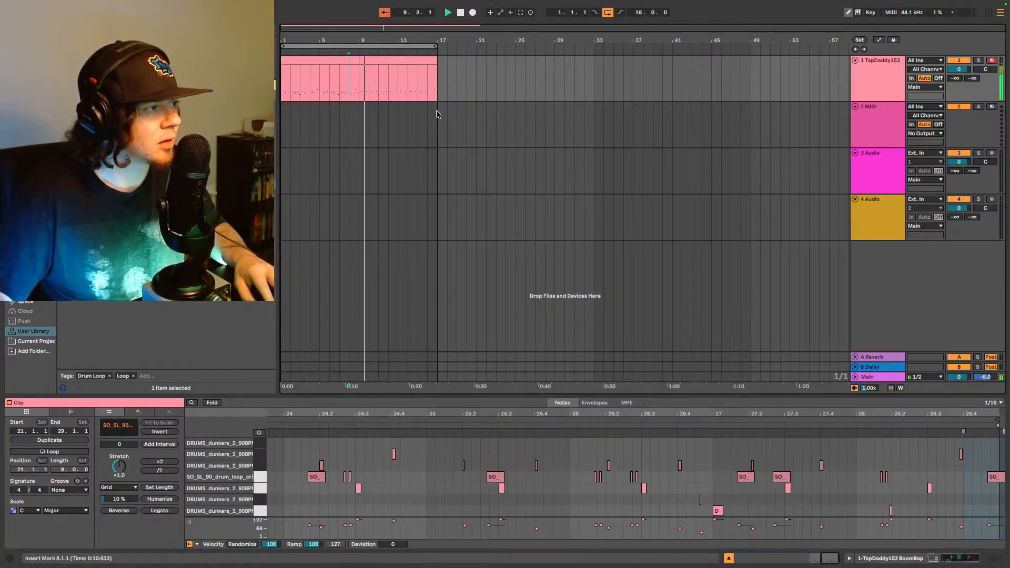
pyautogui.press('space')
pyautogui.press('space')
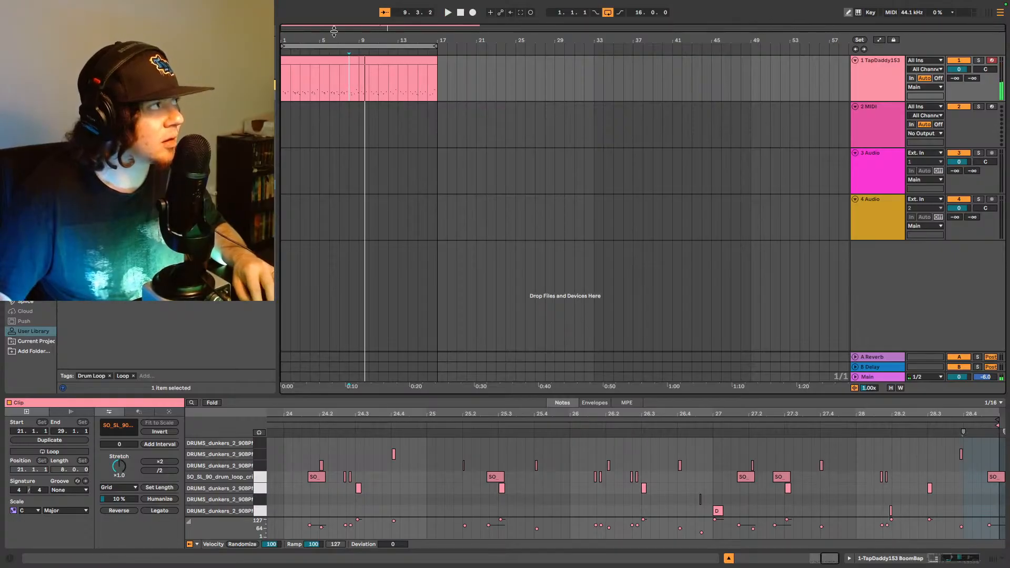
# Step: Try moving the drum hit near beat 4 of bar 28 in the first clip down to F#1 and play it
pyautogui.click(380, 61)
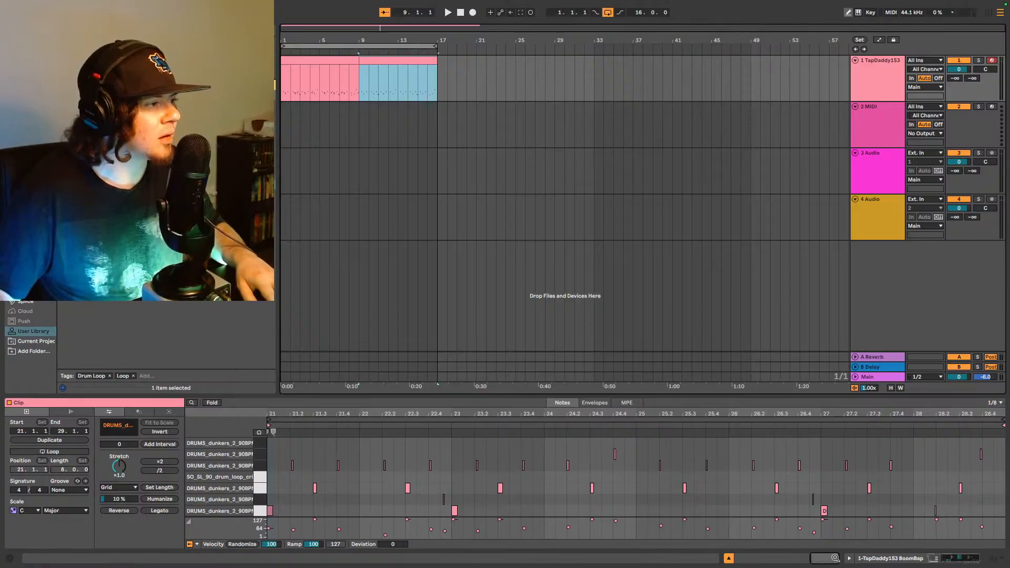
pyautogui.moveTo(835, 558); pyautogui.dragTo(826, 558)
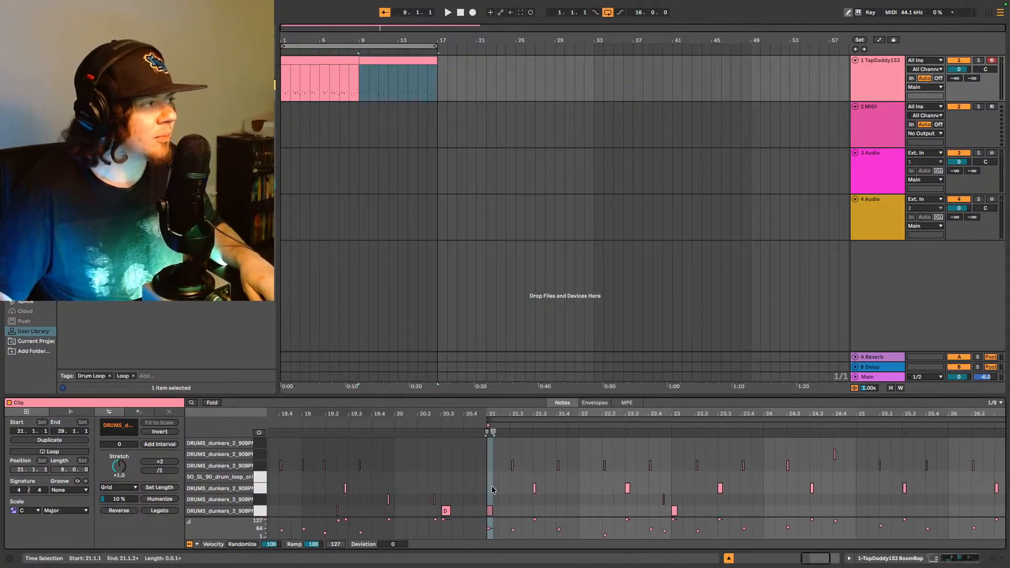
pyautogui.click(349, 59)
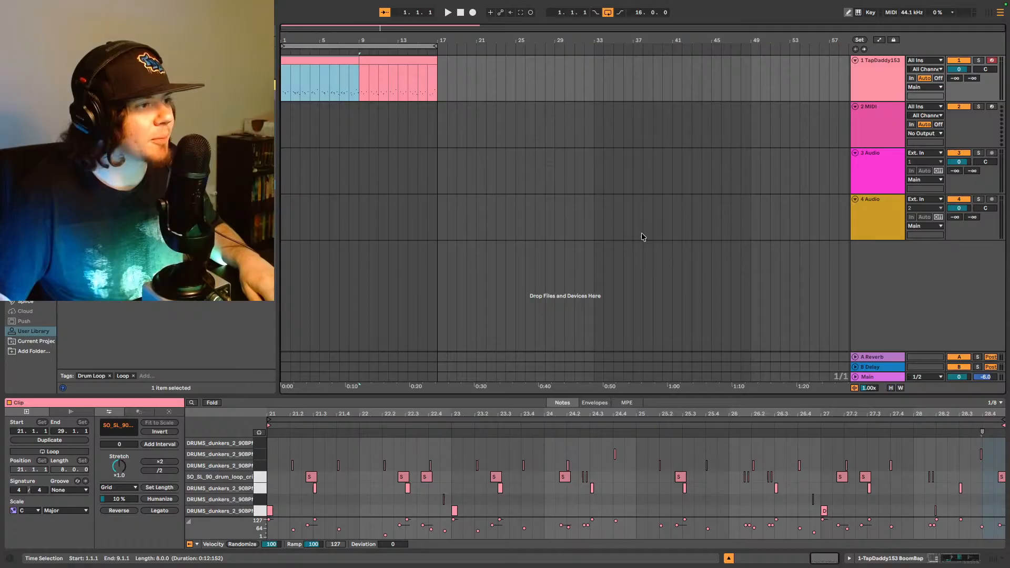
pyautogui.click(980, 461)
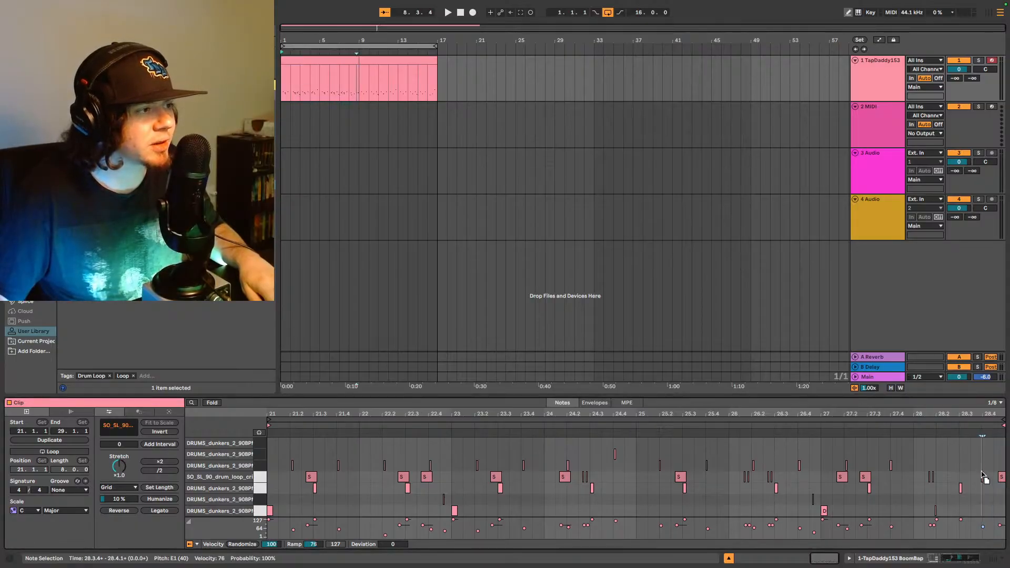
pyautogui.press('space')
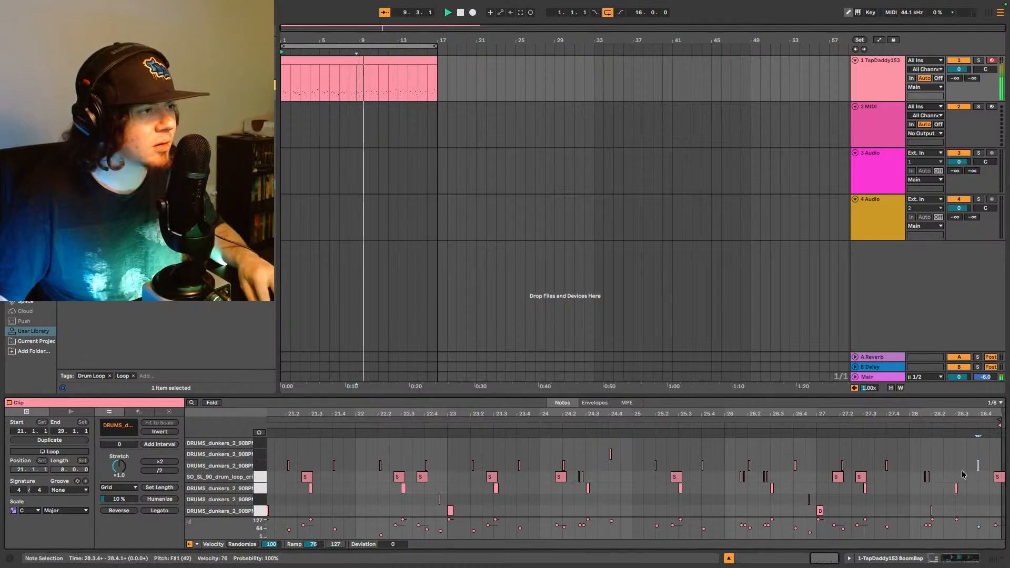
# Step: Set the velocity of the second clip's opening kick at 21.1.1 to 127 and play the transition from the first clip
pyautogui.click(367, 58)
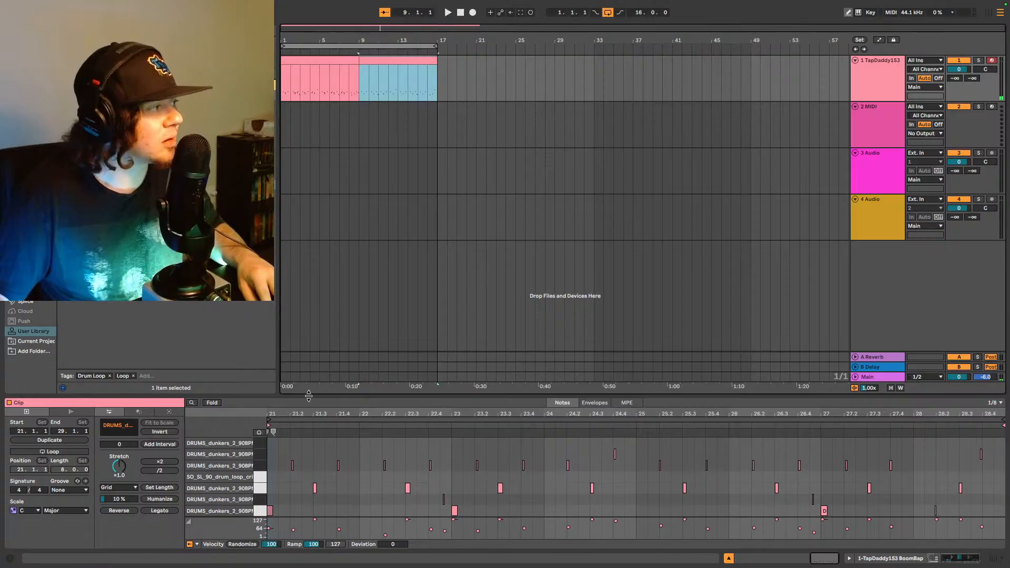
pyautogui.click(270, 512)
pyautogui.press('space')
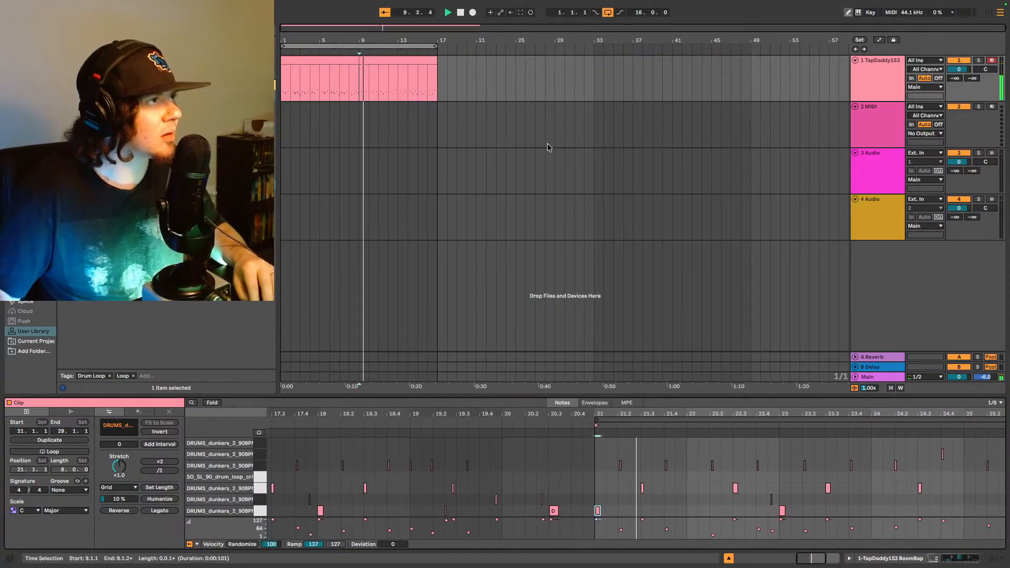
pyautogui.press('space')
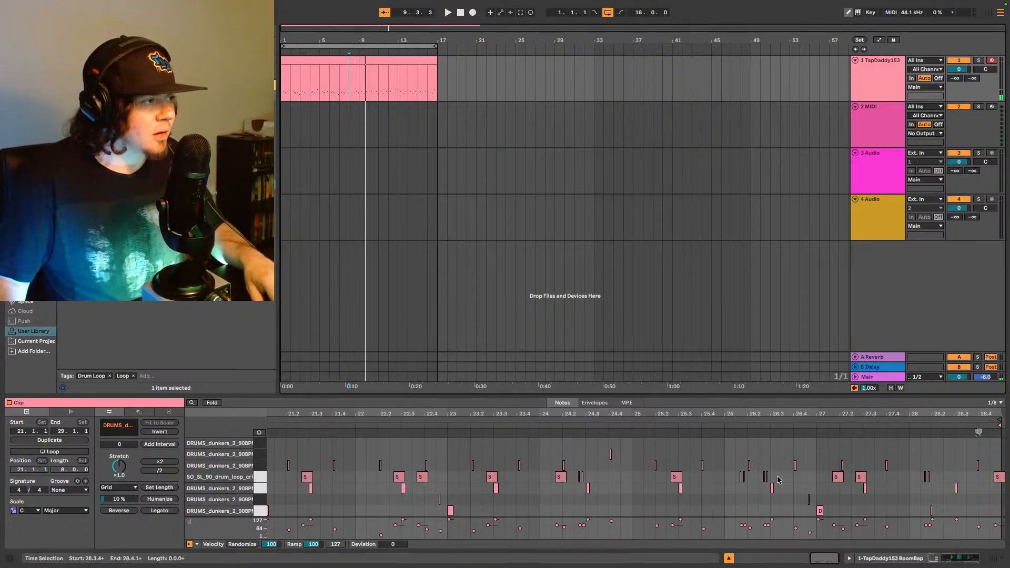
# Step: Replace the last crimelord note of bar 28 with a copy of the short double hit from 26.2.3
pyautogui.doubleClick(1000, 478)
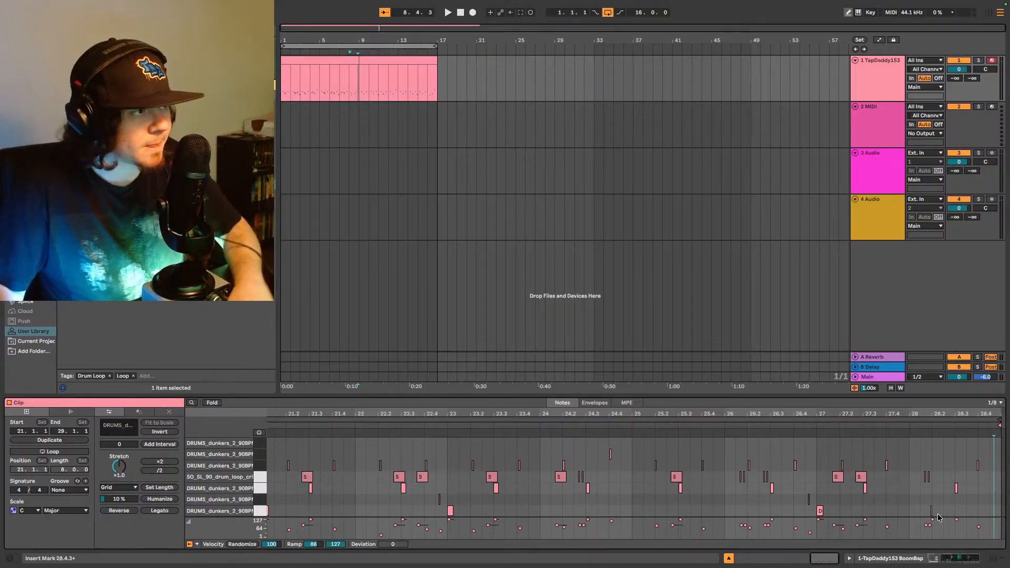
pyautogui.click(765, 477)
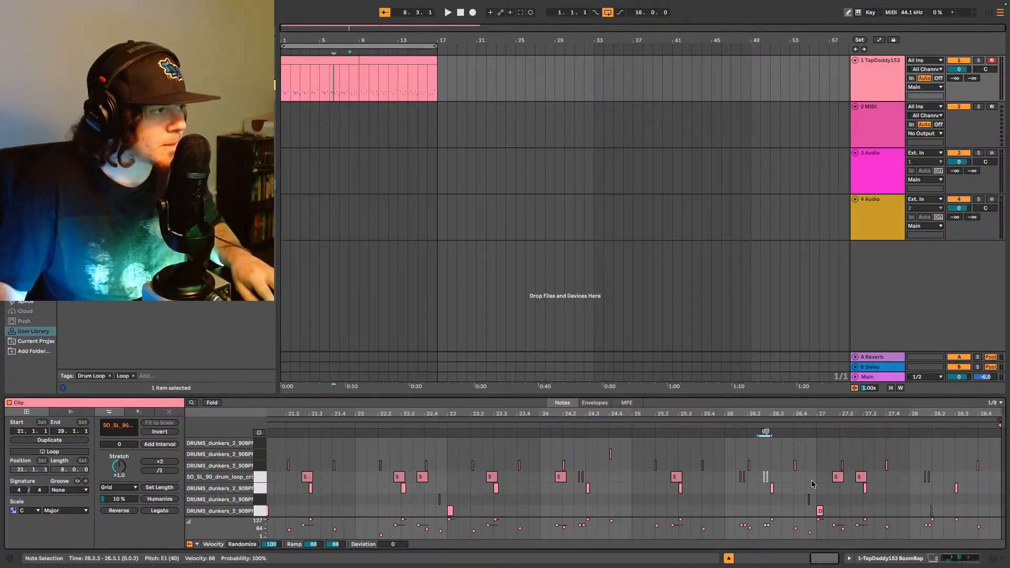
pyautogui.doubleClick(997, 479)
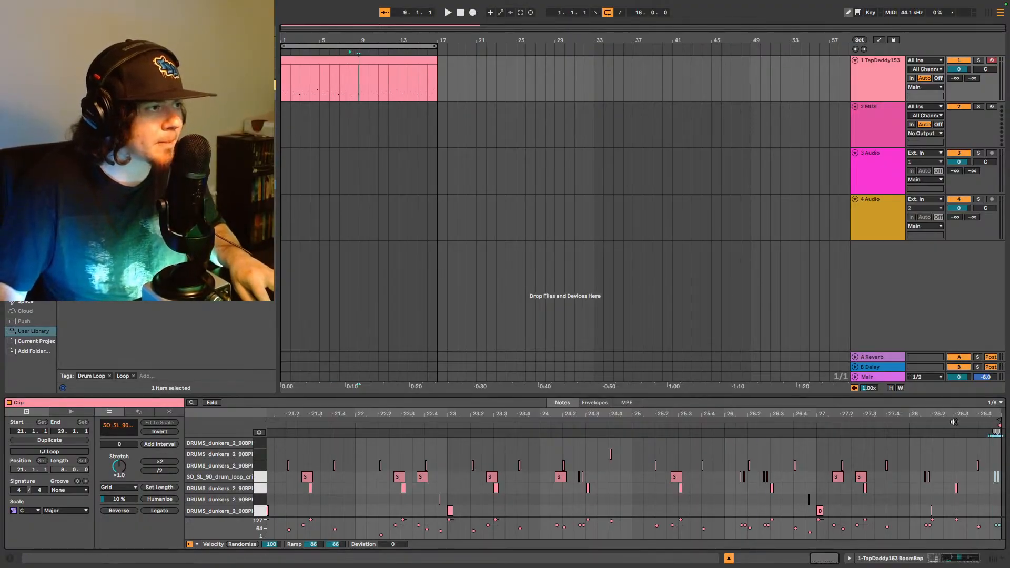
# Step: Move the F#1 hit near beat 4 of bar 28 up one row and slightly later, and play into the second clip
pyautogui.click(978, 466)
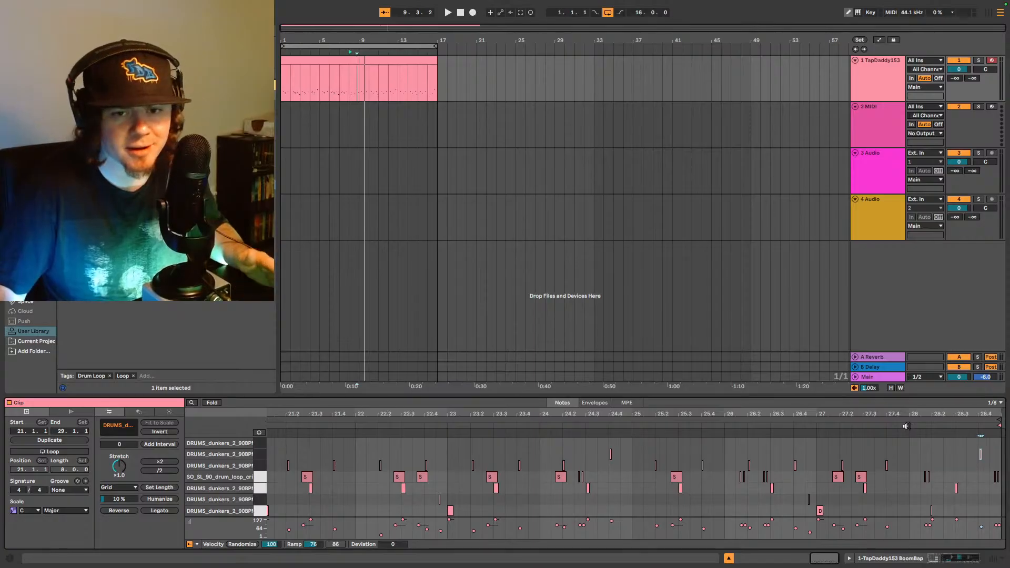
pyautogui.press('space')
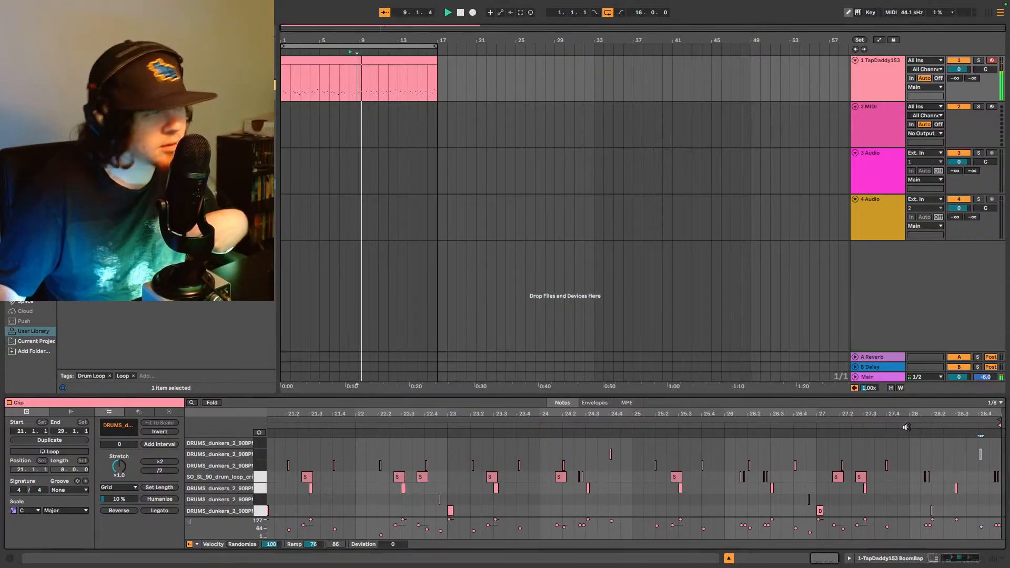
pyautogui.click(329, 59)
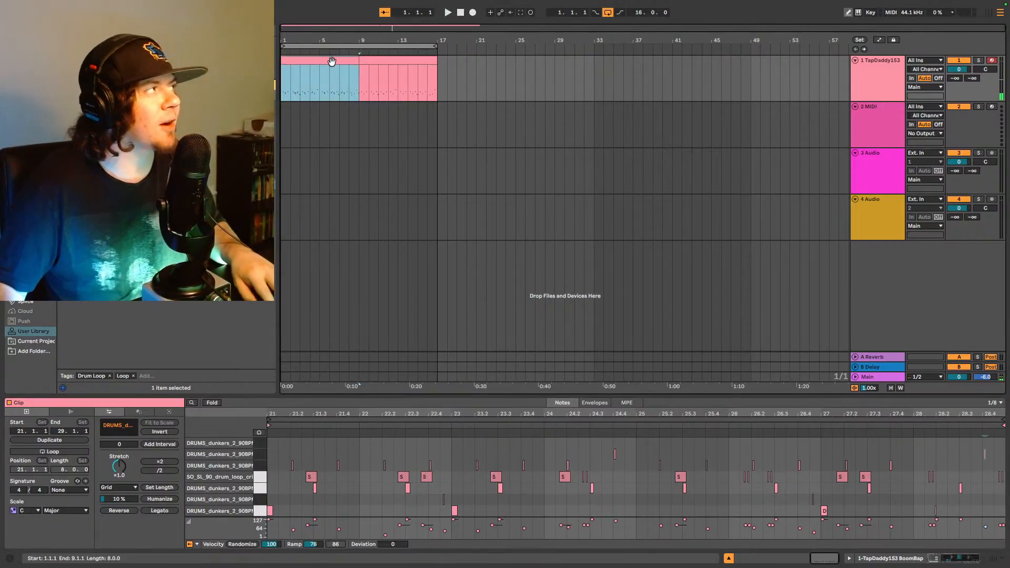
# Step: Play the drum pattern from bar 8 through the transition into the second eight-bar clip
pyautogui.press('space')
pyautogui.click(360, 85)
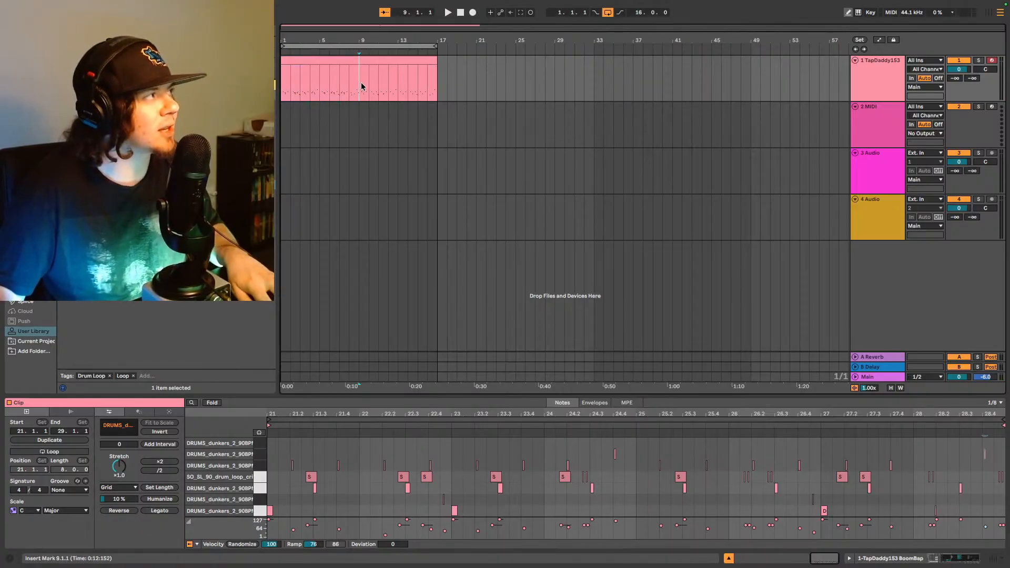
pyautogui.doubleClick(368, 90)
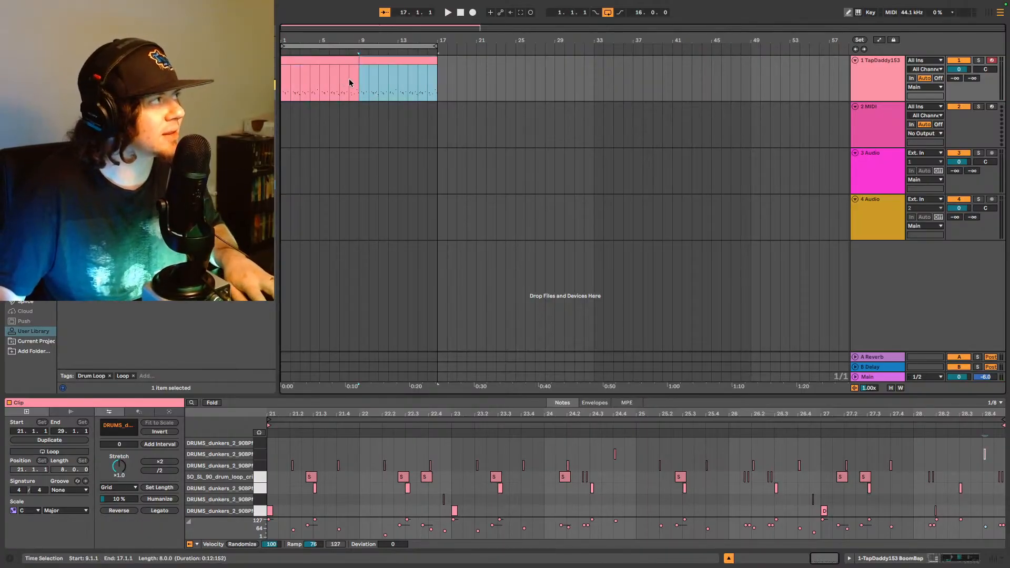
pyautogui.click(349, 83)
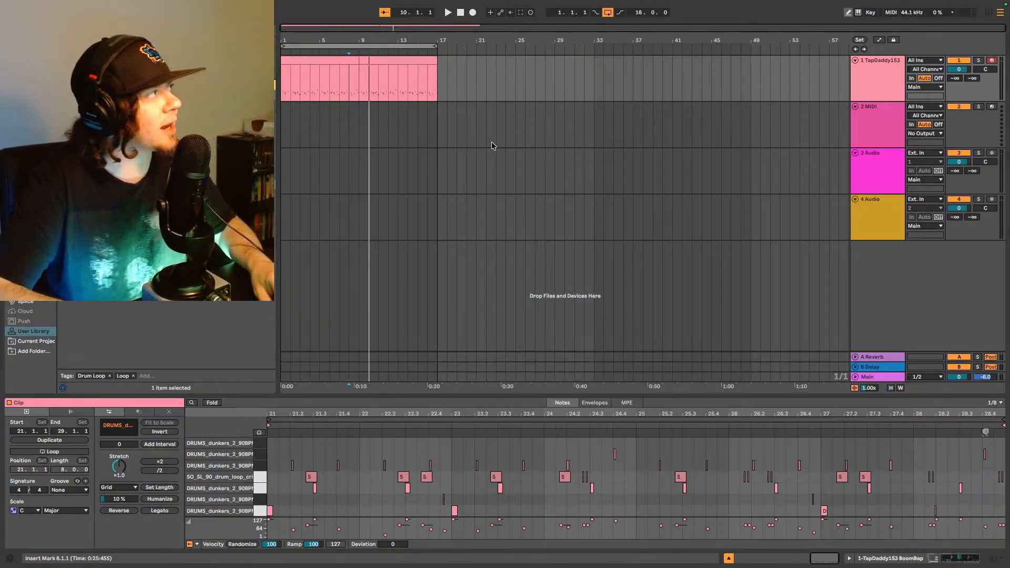
pyautogui.press('space')
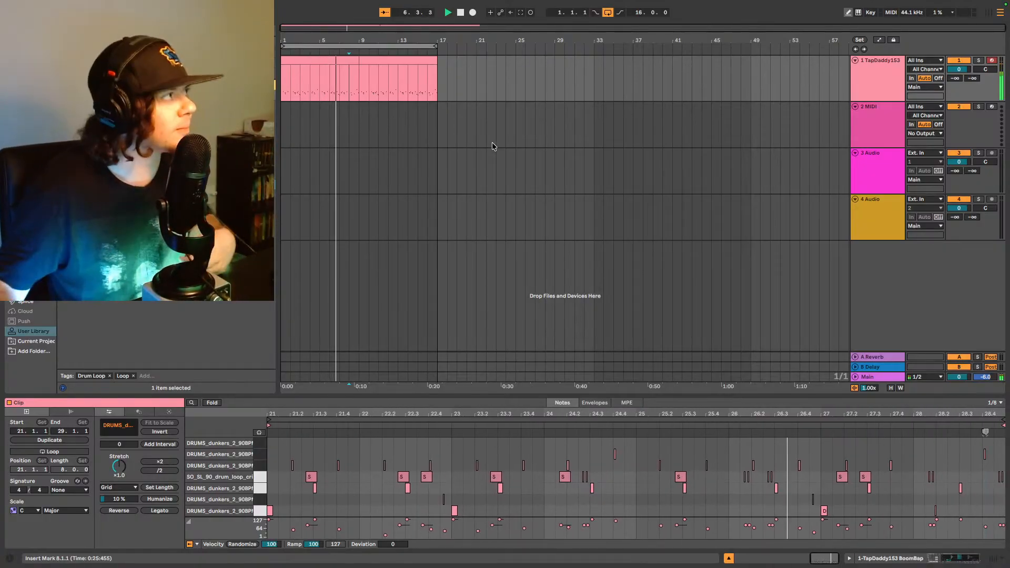
# Step: Try the project tempo at 88 BPM
pyautogui.click(886, 85)
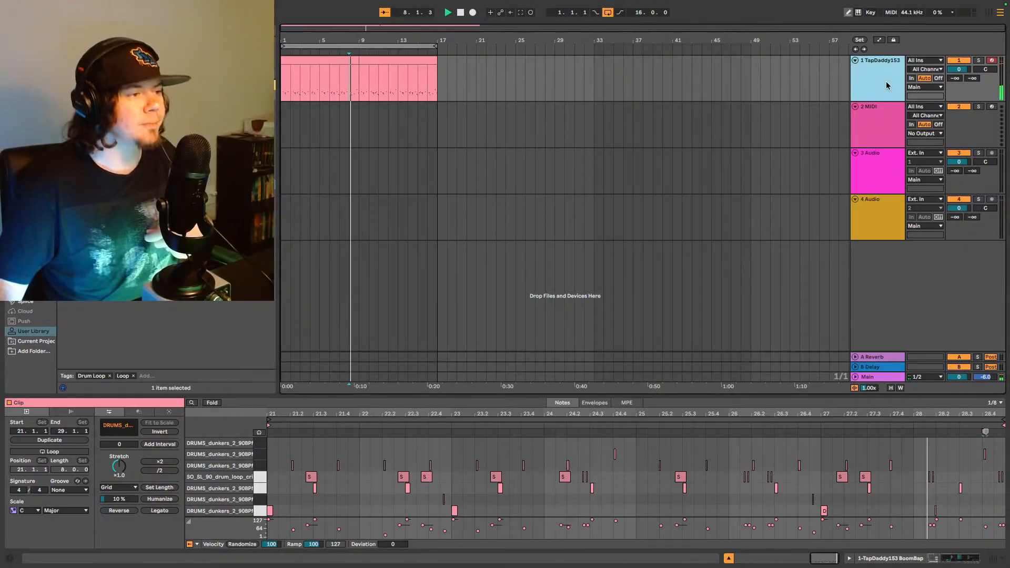
pyautogui.click(58, 12)
pyautogui.write('88')
pyautogui.press('Return')
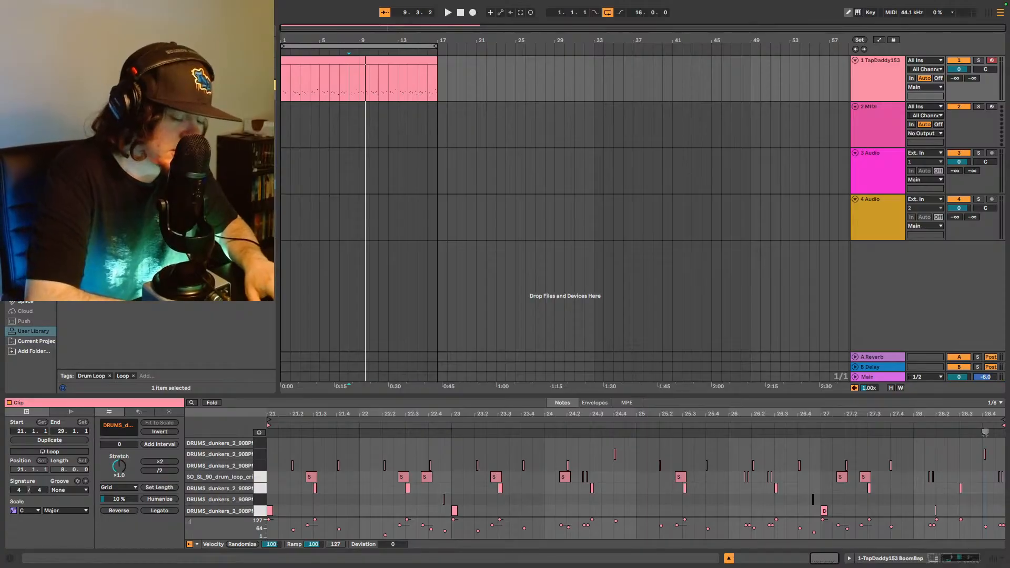
# Step: Set the project tempo to 176 BPM and play the drum pattern
pyautogui.write('160')
pyautogui.press('Return')
pyautogui.press('space')
pyautogui.press('space')
pyautogui.press('space')
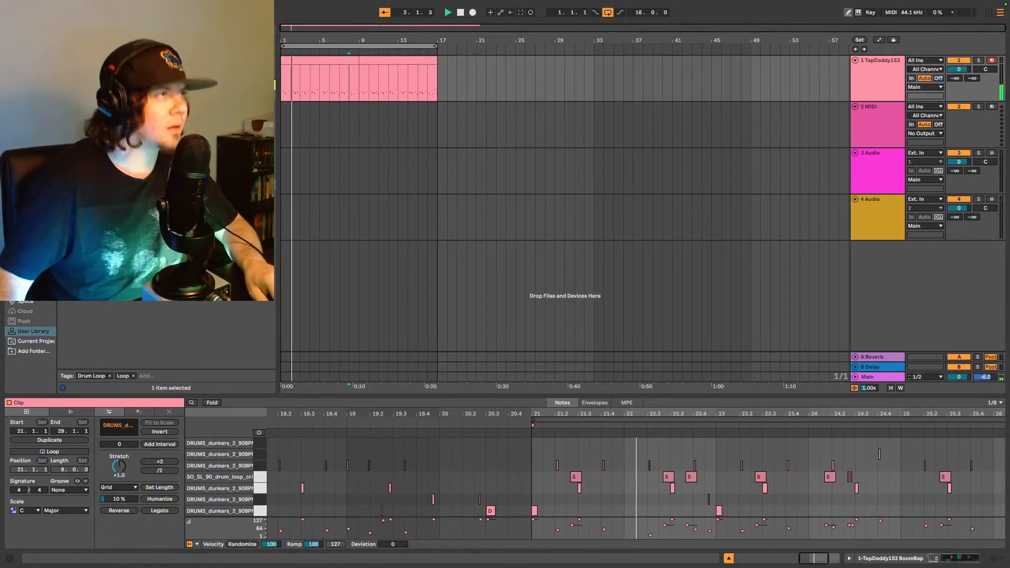
# Step: Open the Splice library and preview the OS_UMS_133 electric piano chords and the JT_P2_90 electric piano loop with the drums
pyautogui.click(349, 173)
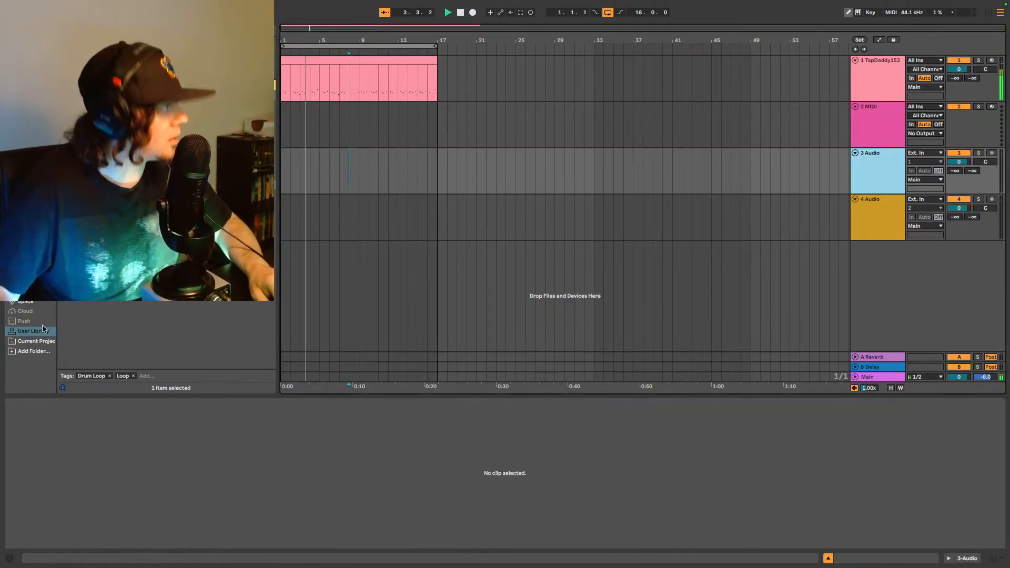
pyautogui.click(25, 301)
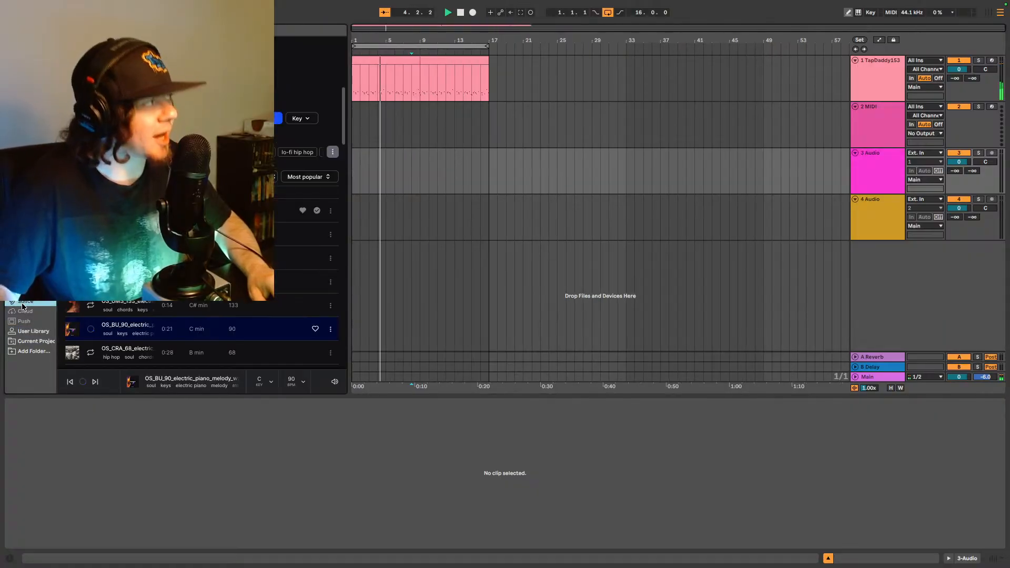
pyautogui.click(91, 306)
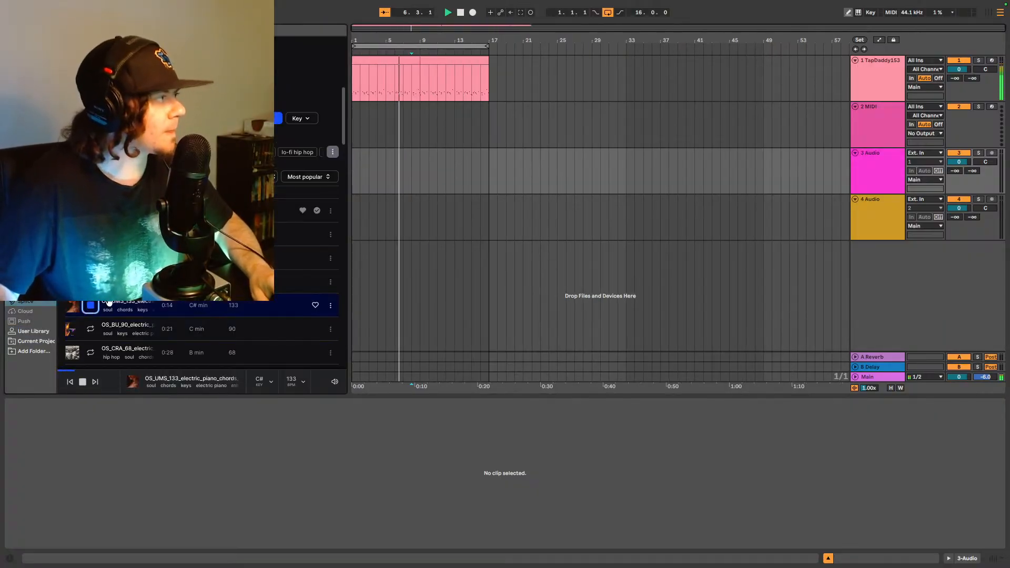
pyautogui.click(90, 282)
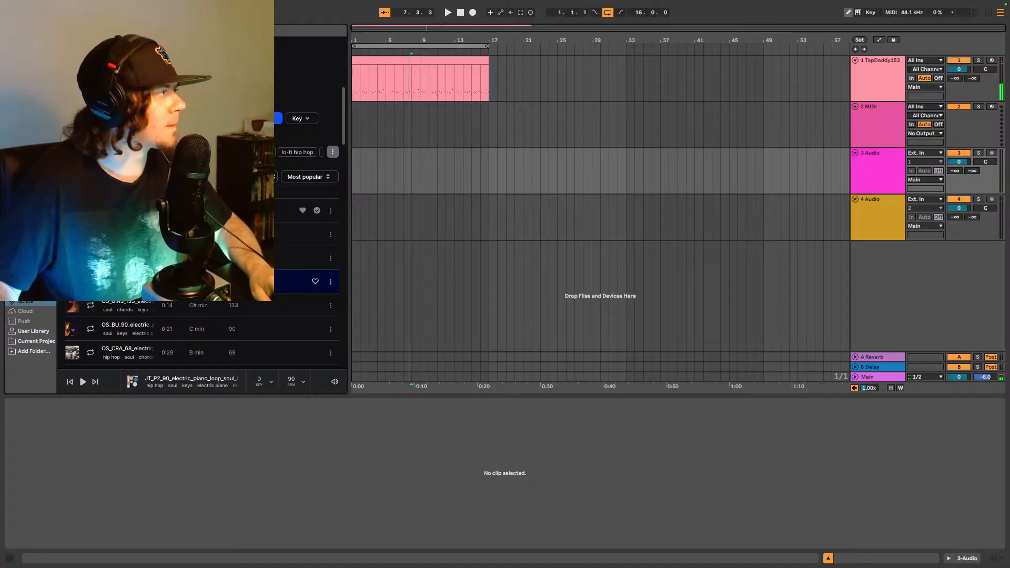
# Step: Turn on tempo stretching for the Splice previews at 1x and audition the JT_P2_90 electric piano loop
pyautogui.click(303, 382)
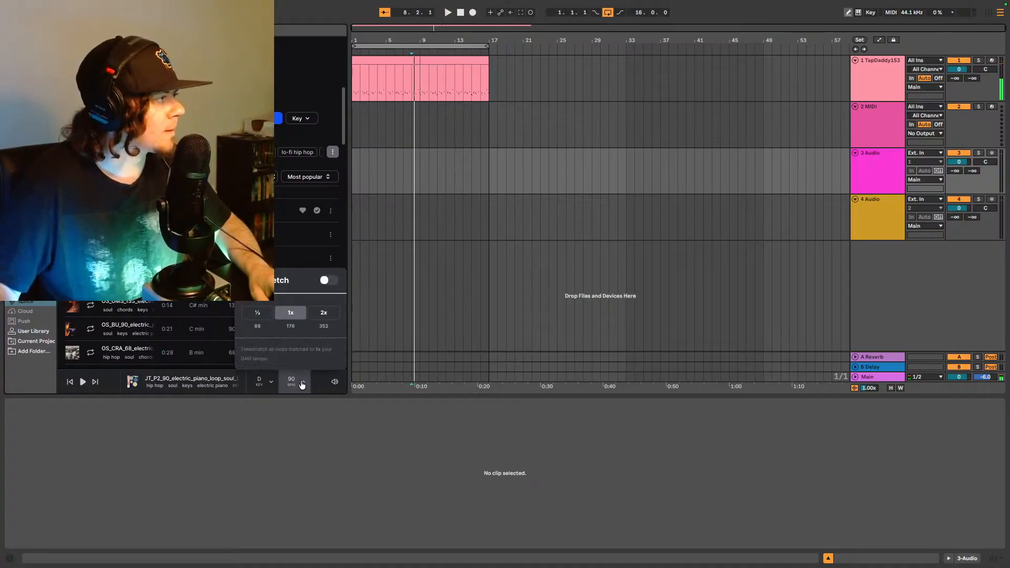
pyautogui.click(324, 281)
pyautogui.click(279, 283)
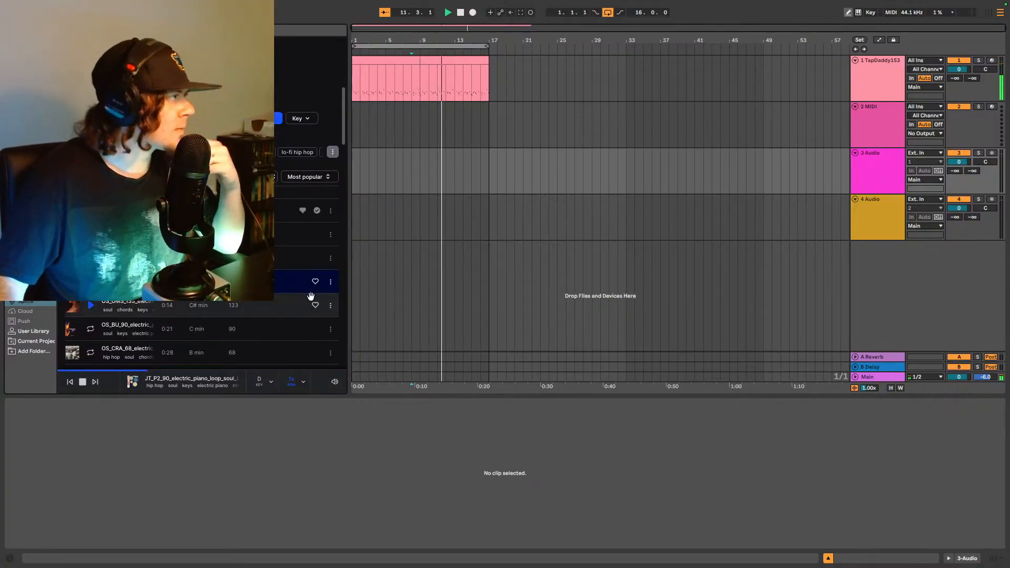
pyautogui.click(295, 380)
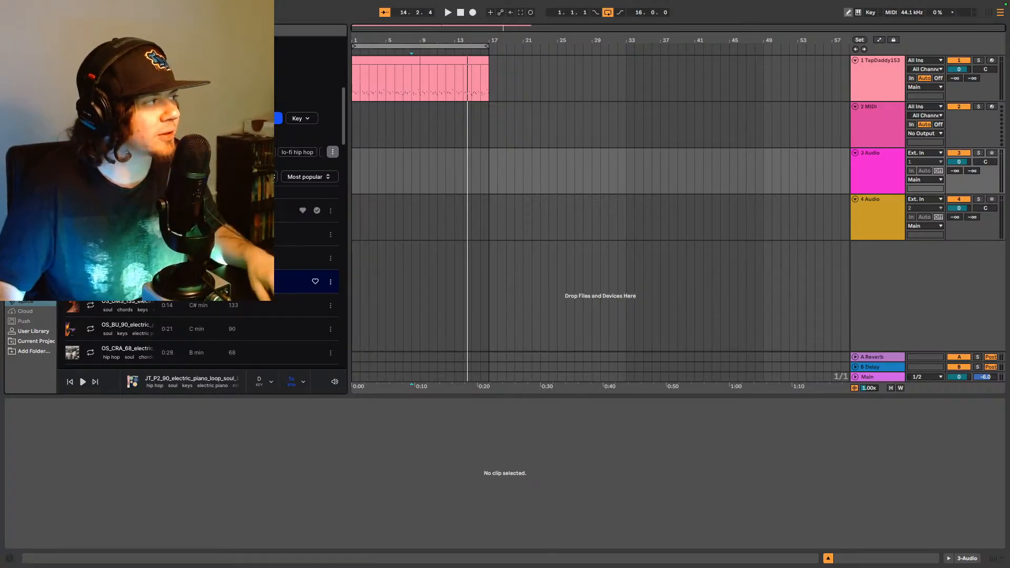
pyautogui.press('space')
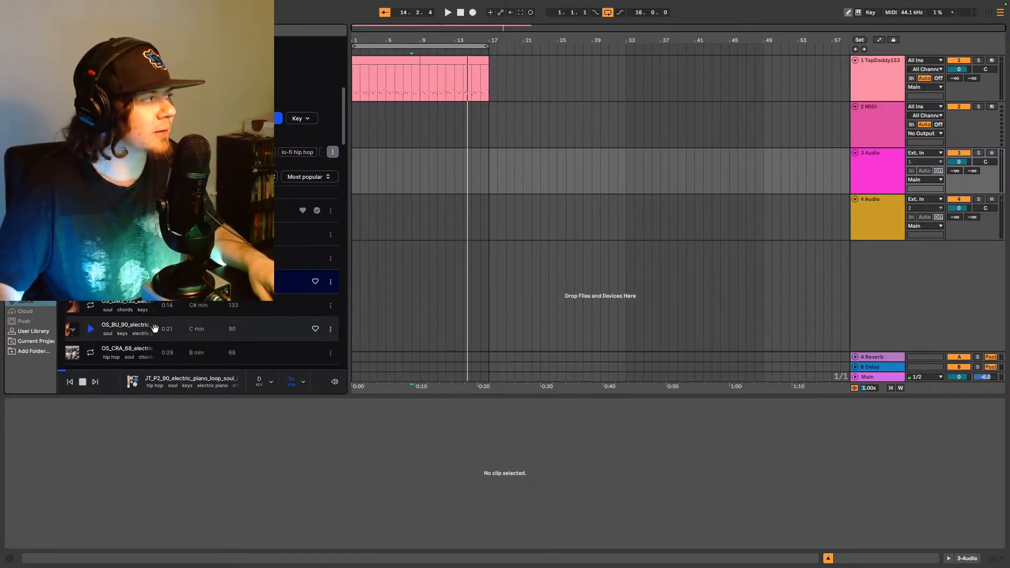
pyautogui.click(297, 388)
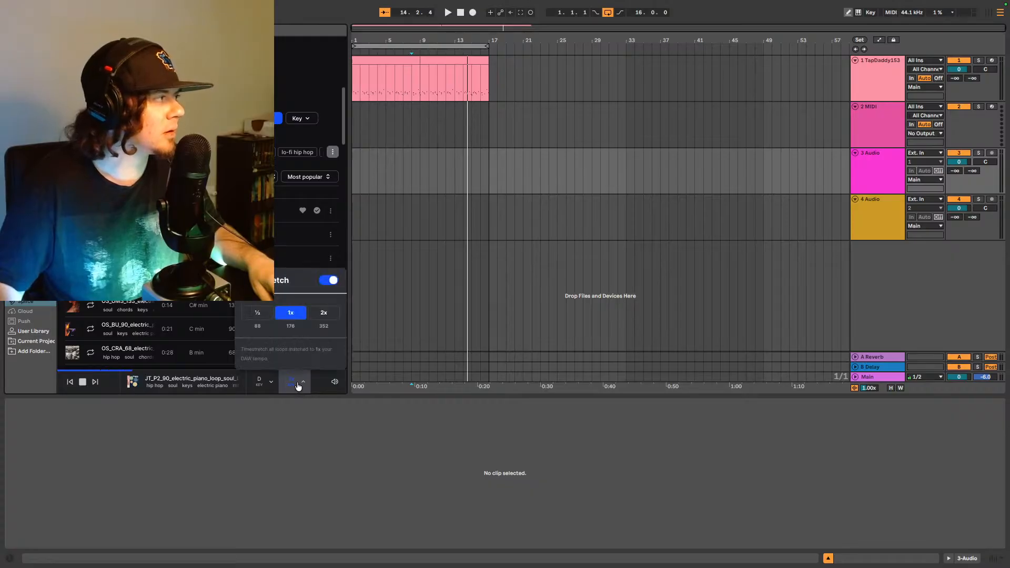
pyautogui.press('space')
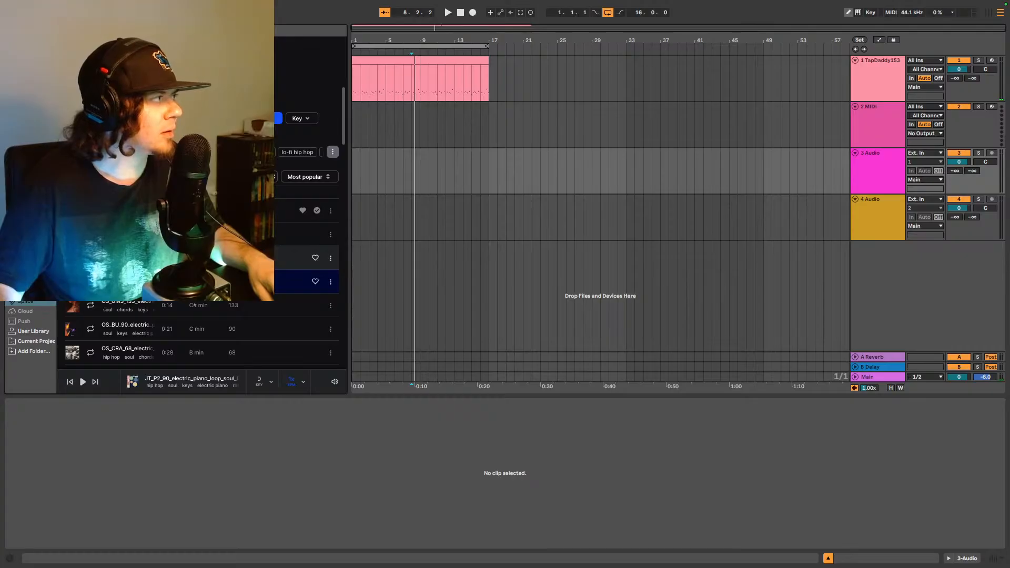
# Step: Set the Splice preview stretch to half the project tempo while playing the JT_PV2_93 electric keys loop, and adjust the preview volume
pyautogui.press('Up')
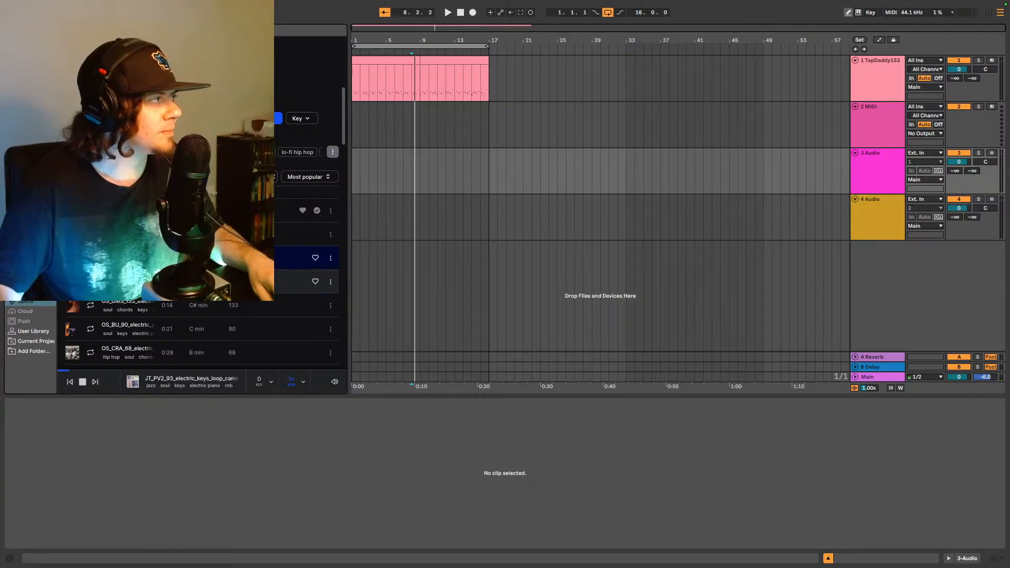
pyautogui.click(291, 384)
pyautogui.click(267, 315)
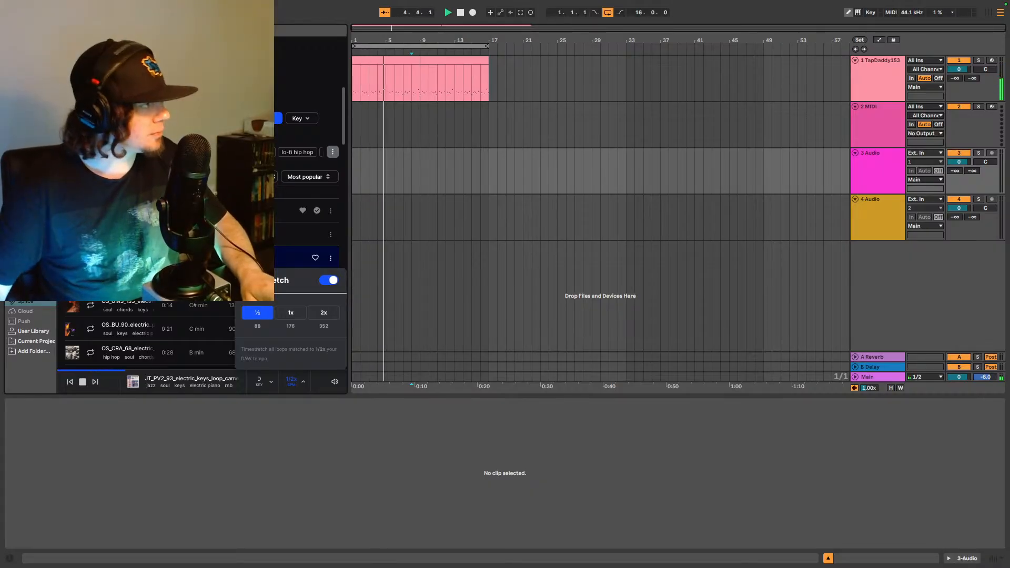
pyautogui.click(335, 382)
pyautogui.moveTo(335, 357); pyautogui.dragTo(336, 335)
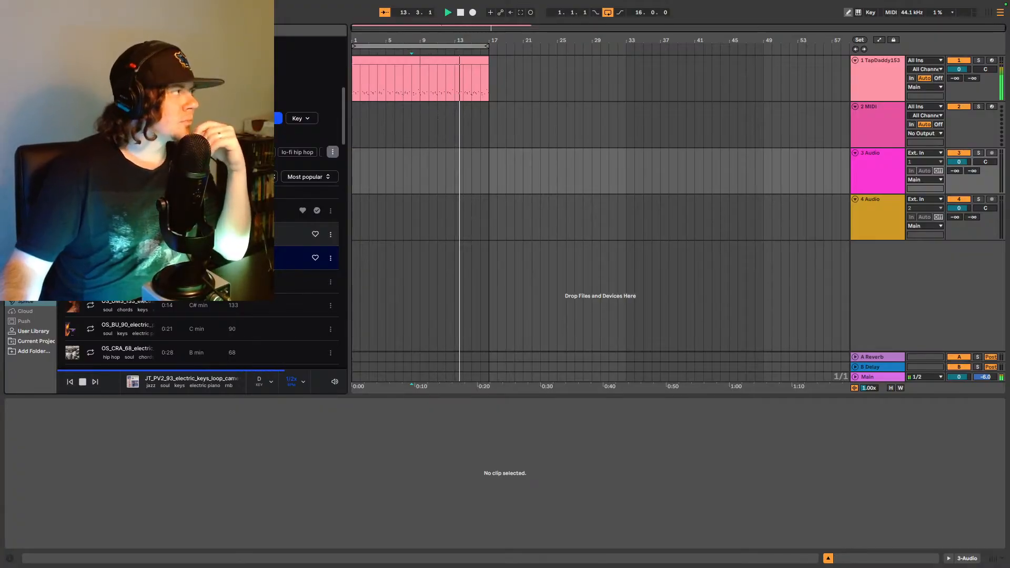
# Step: Preview the OS_TD_70 and OS_UMS_133 electric piano chords and the OS_BU_90 electric piano melody over the drums
pyautogui.click(158, 234)
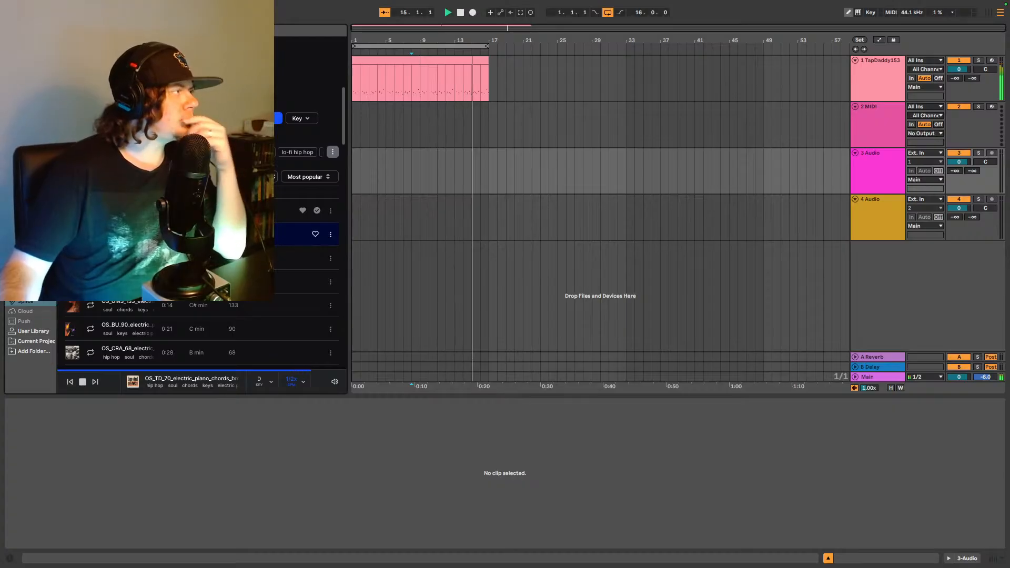
pyautogui.scroll(-1, 249, 355)
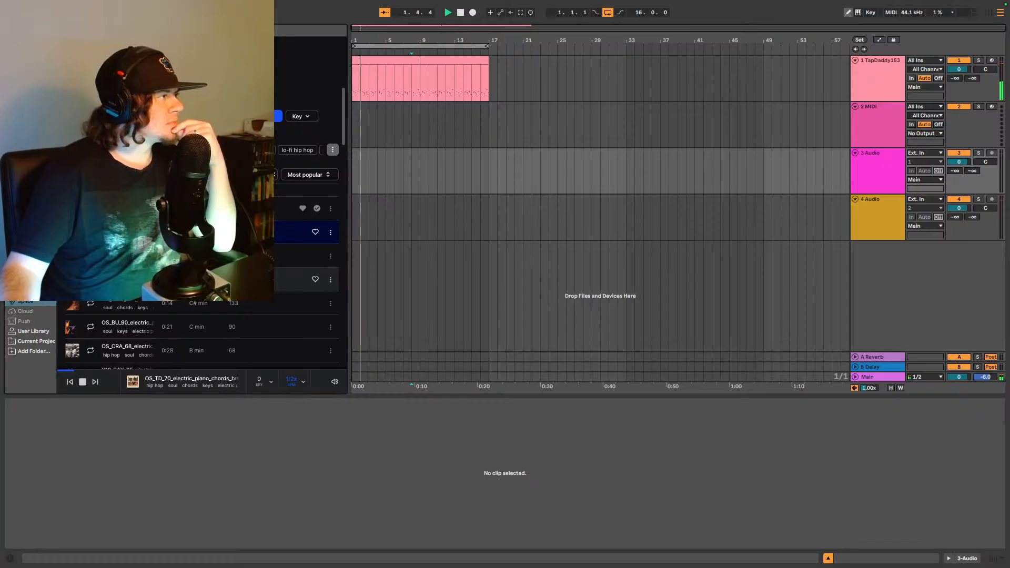
pyautogui.click(91, 309)
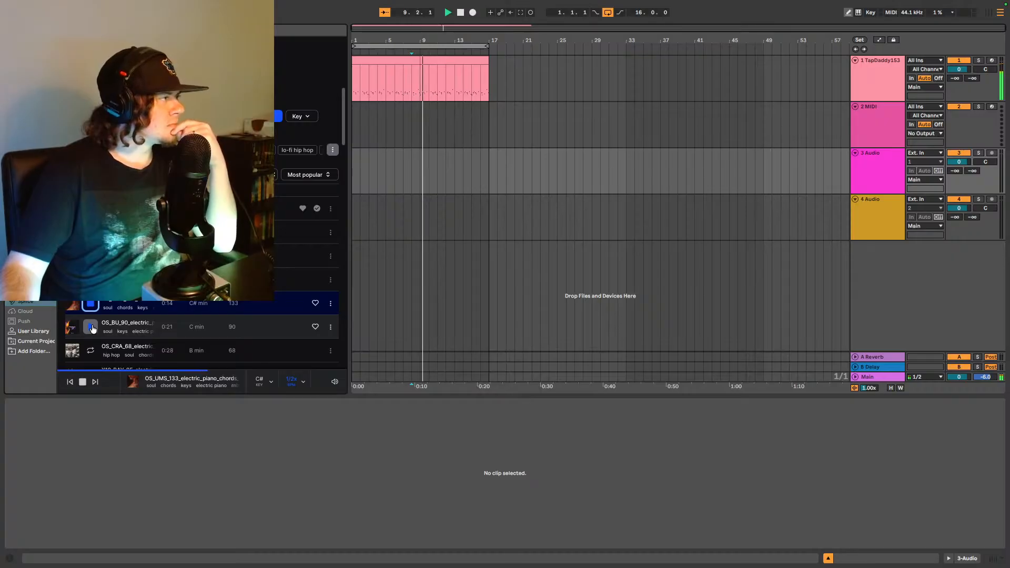
pyautogui.click(92, 329)
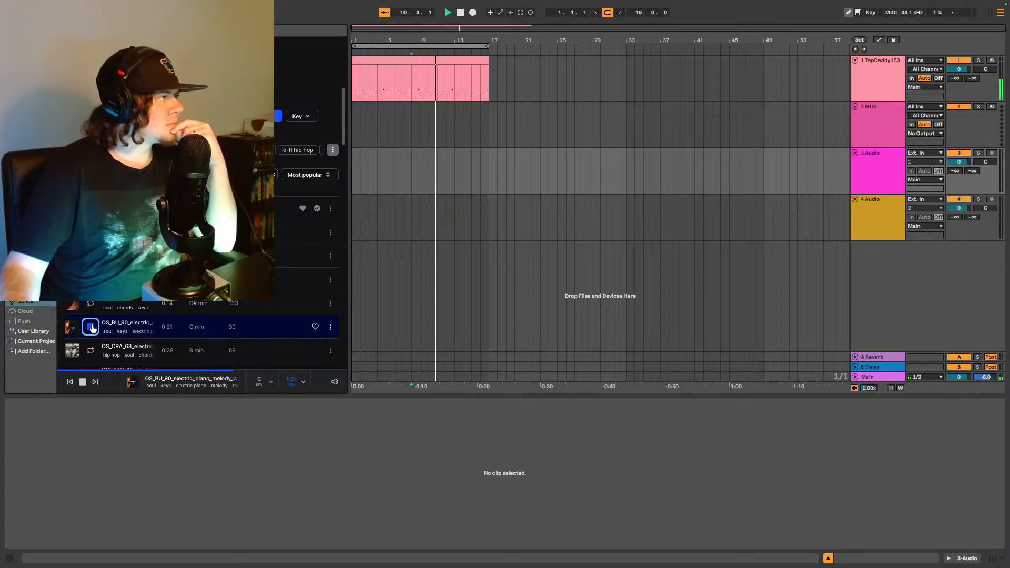
# Step: Preview the OS_CRA_68, X10_BAY_95 and X10_BAY_94 electric piano chord loops over the drums
pyautogui.scroll(-1, 91, 334)
pyautogui.click(91, 343)
pyautogui.scroll(-5, 91, 344)
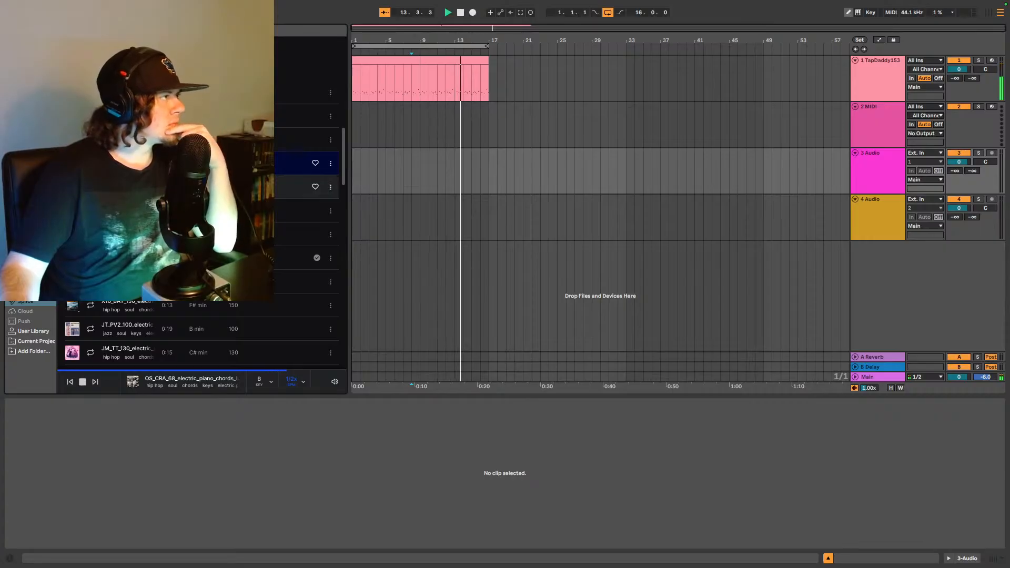
pyautogui.click(90, 187)
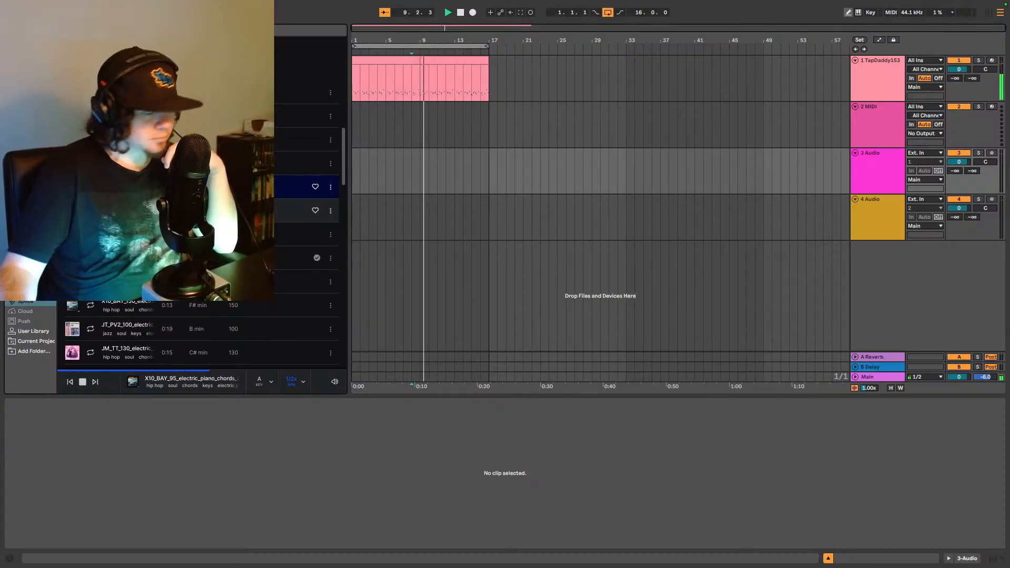
pyautogui.click(73, 211)
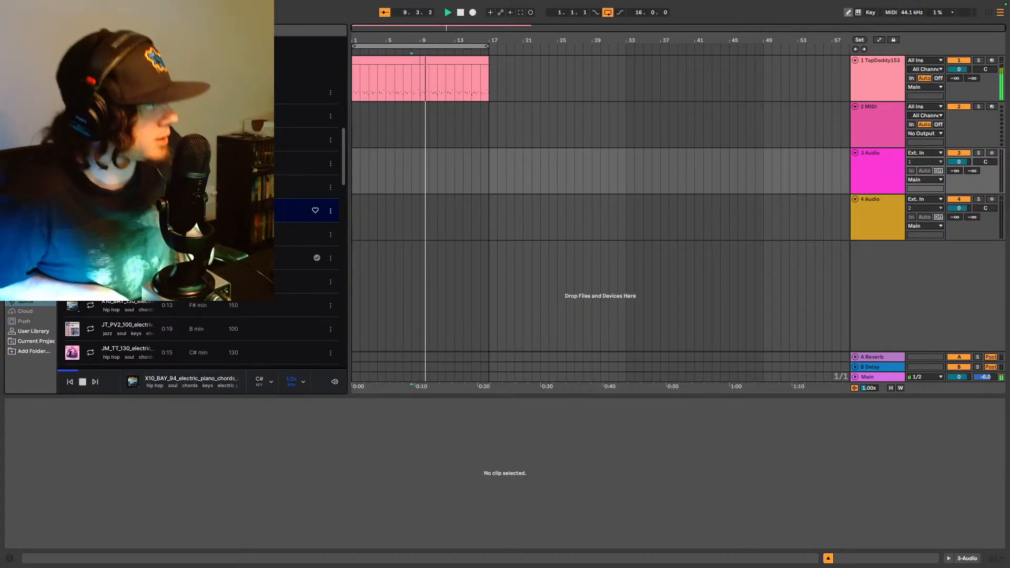
# Step: Return to the JT_PV2_93 electric keys loop and preview it again over the drums
pyautogui.scroll(3, 200, 237)
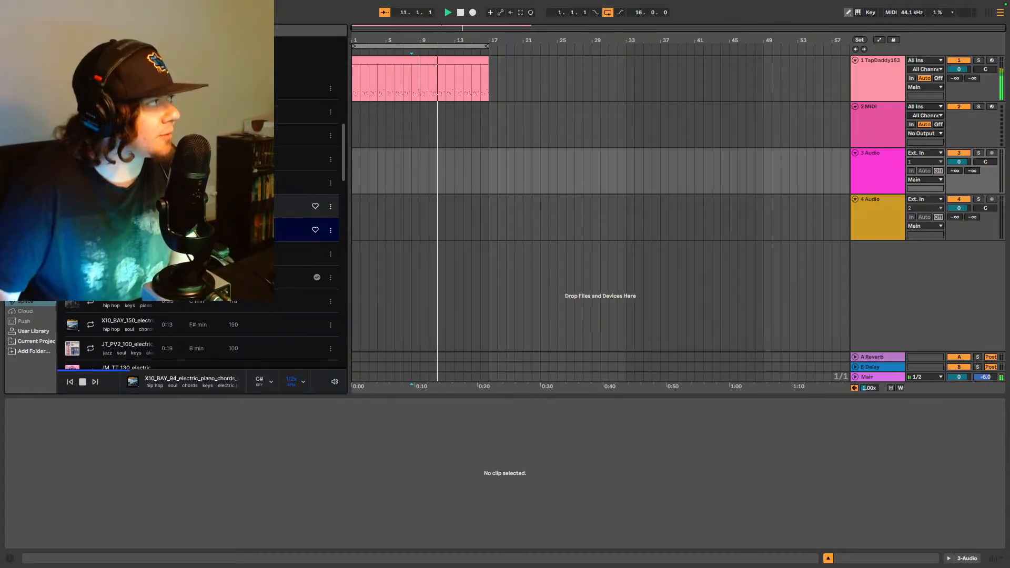
pyautogui.scroll(3, 200, 237)
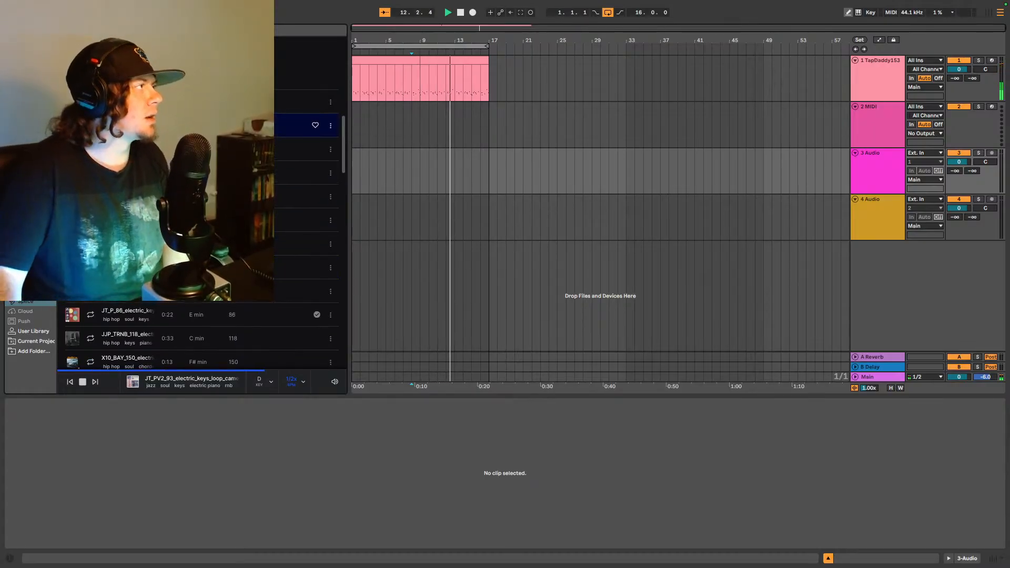
pyautogui.click(200, 172)
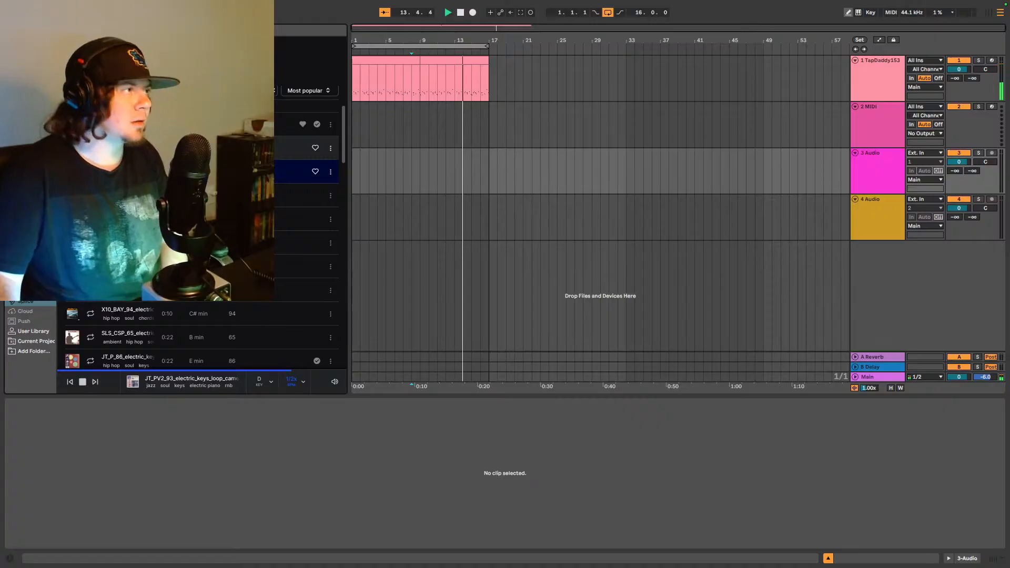
# Step: Preview the JT_PV2_100, JM_TT_130, OS_CHH_80 and OS_UMS_92 electric piano and keys loops over the drums
pyautogui.scroll(-5, 305, 221)
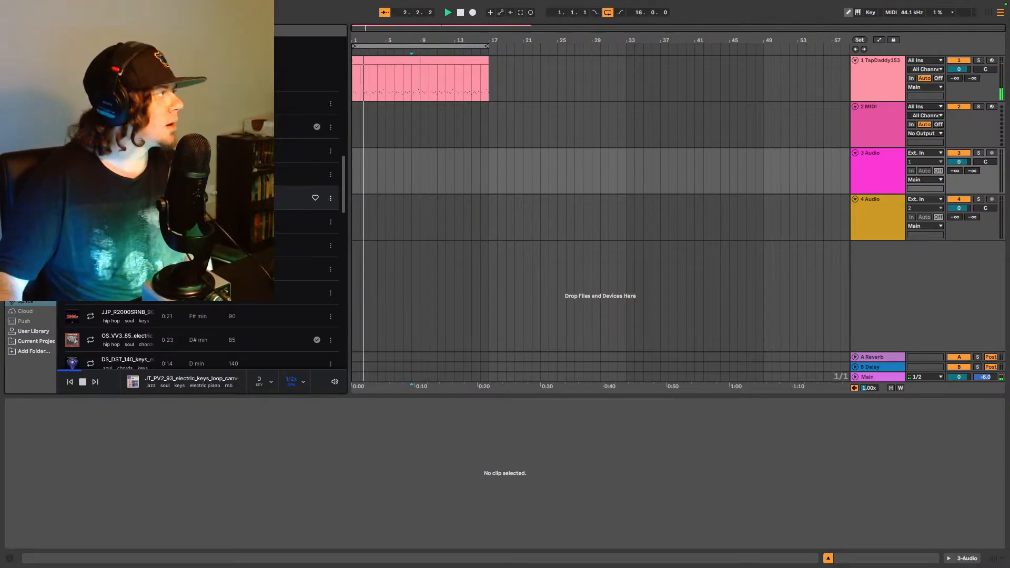
pyautogui.click(210, 198)
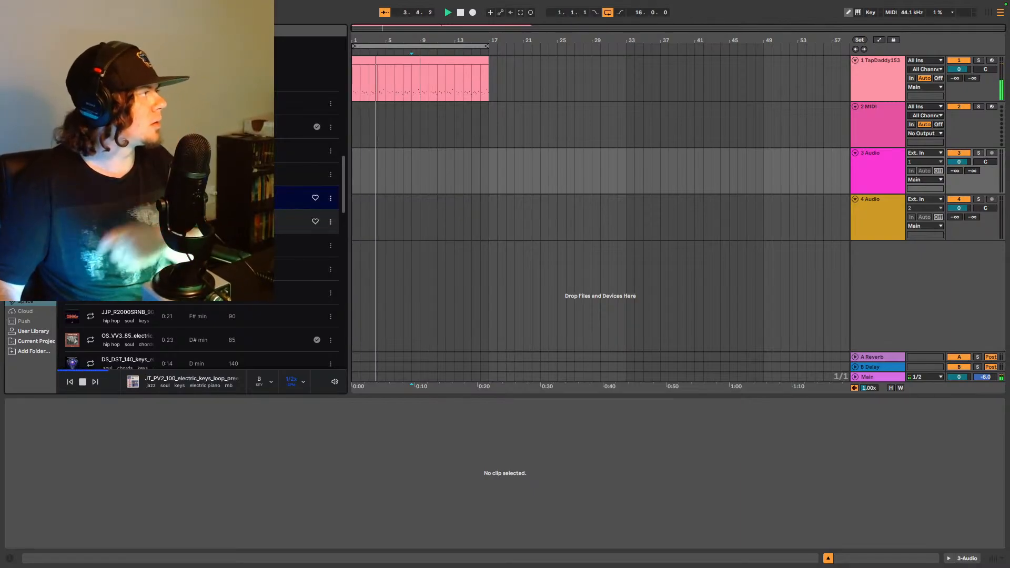
pyautogui.click(210, 221)
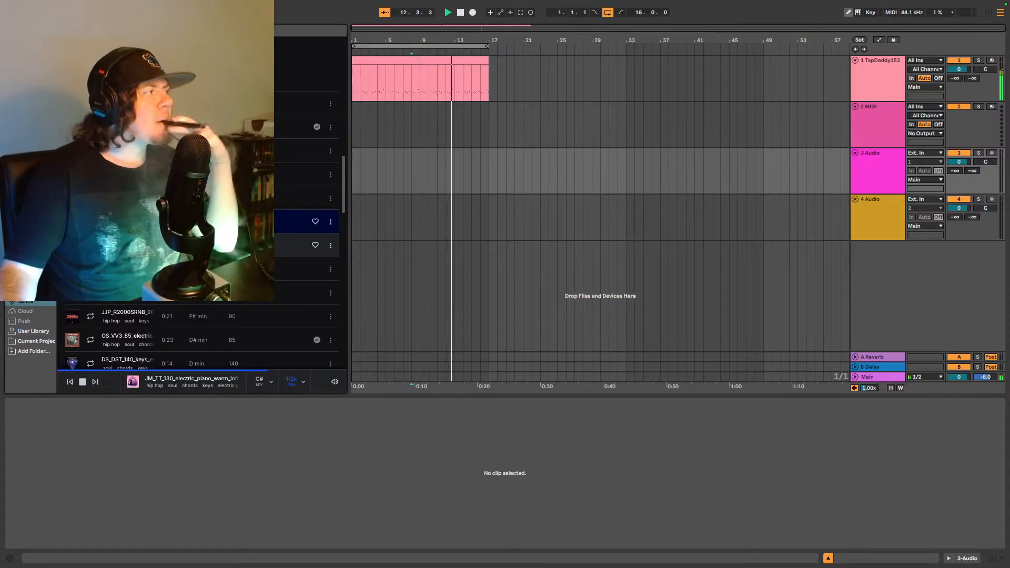
pyautogui.click(252, 246)
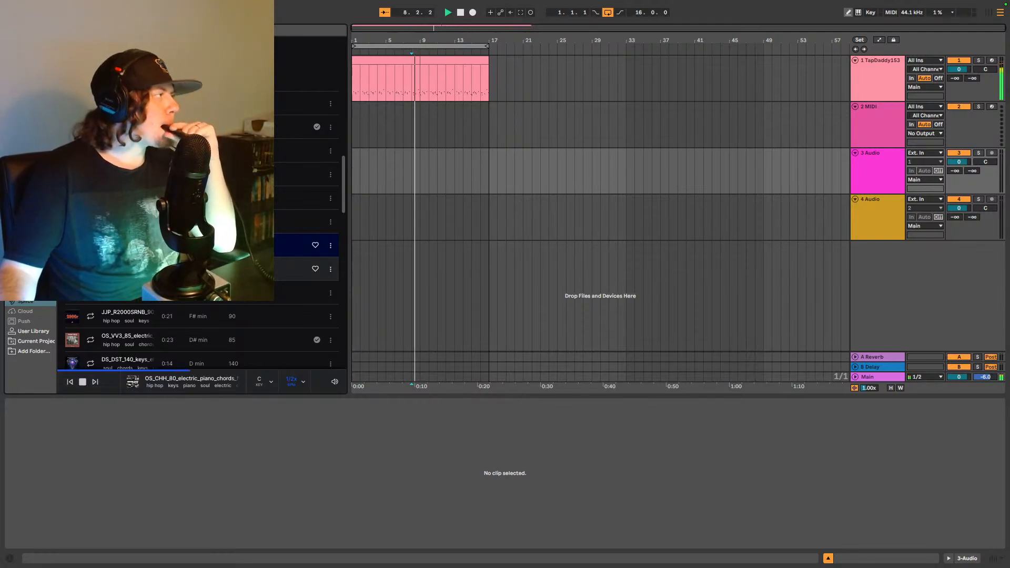
pyautogui.click(148, 271)
pyautogui.scroll(1, 148, 279)
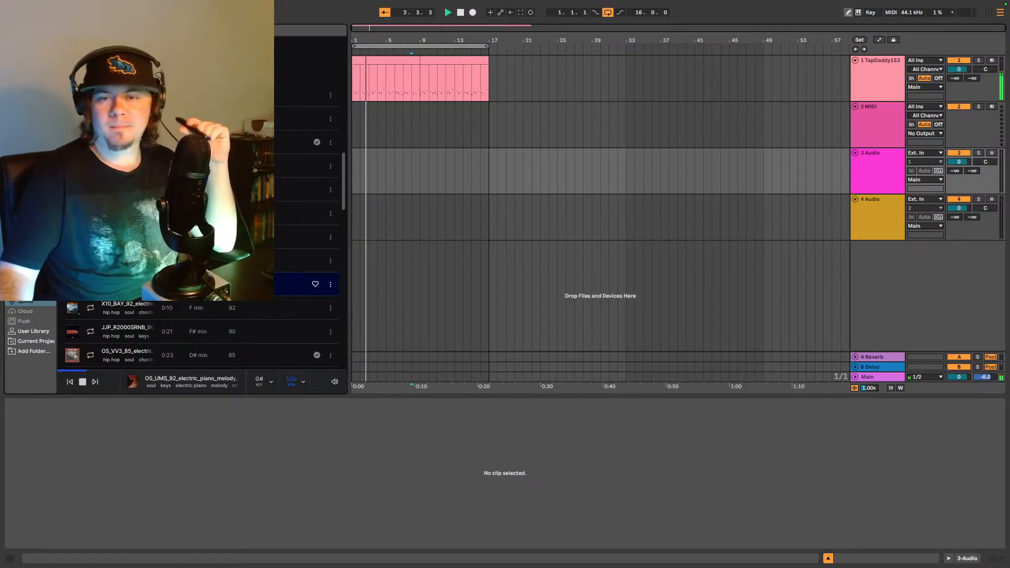
# Step: Preview the X10_BAY_92 and JJP_R2000SRNB_90 electric piano loops over the drums and like the JJP_R2000SRNB_90 loop
pyautogui.click(90, 309)
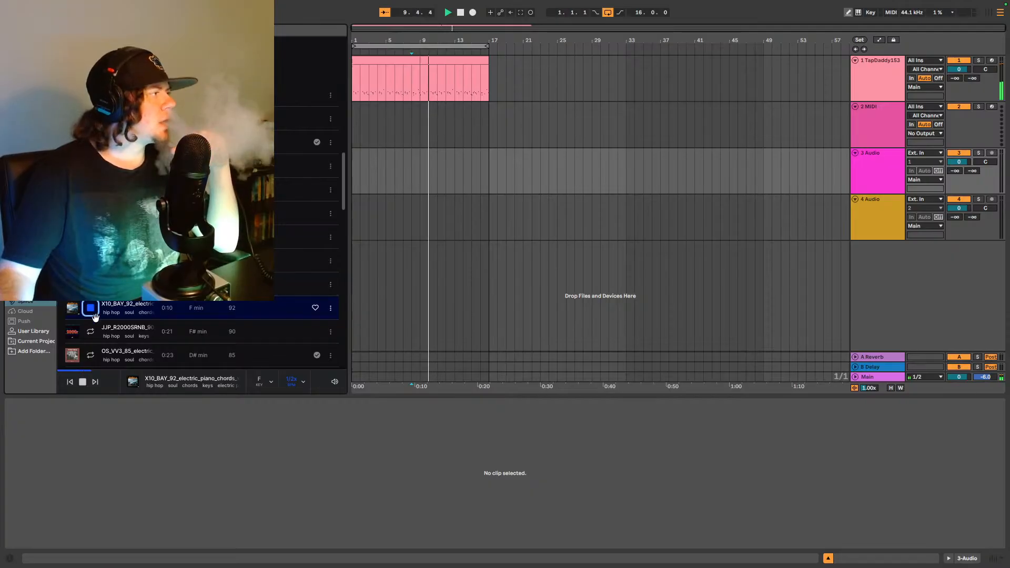
pyautogui.press('Down')
pyautogui.scroll(-3, 202, 221)
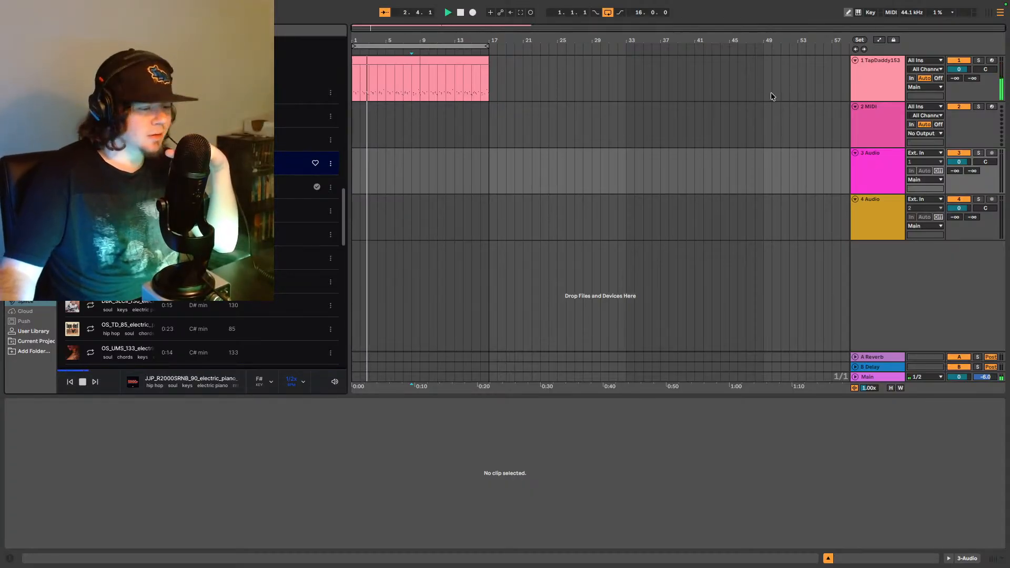
pyautogui.click(879, 75)
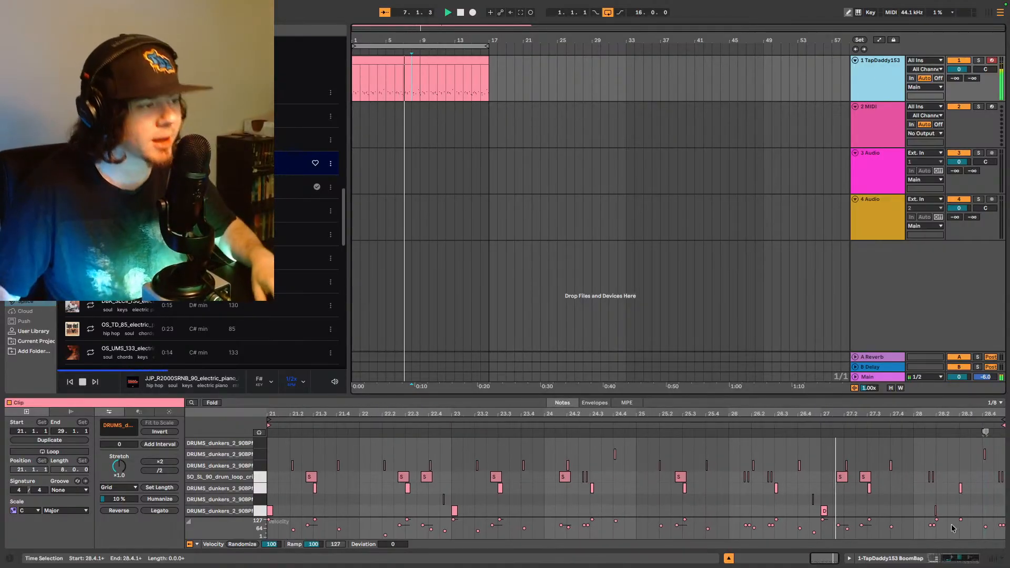
pyautogui.click(960, 558)
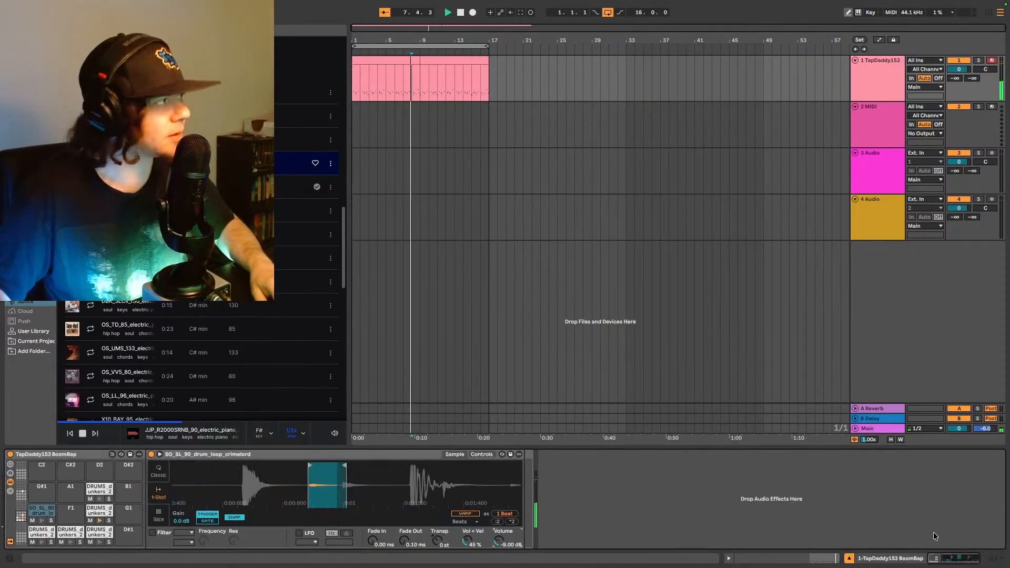
pyautogui.click(313, 164)
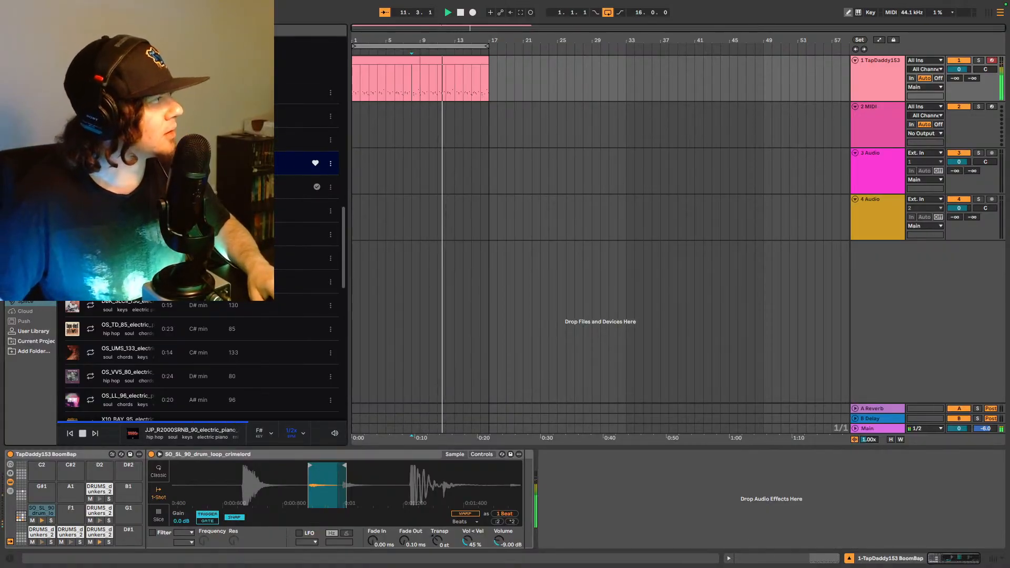
# Step: Insert the Ampeg SVTVR Classic amp plug-in after the drum rack on the TapDaddy153 track
pyautogui.click(29, 69)
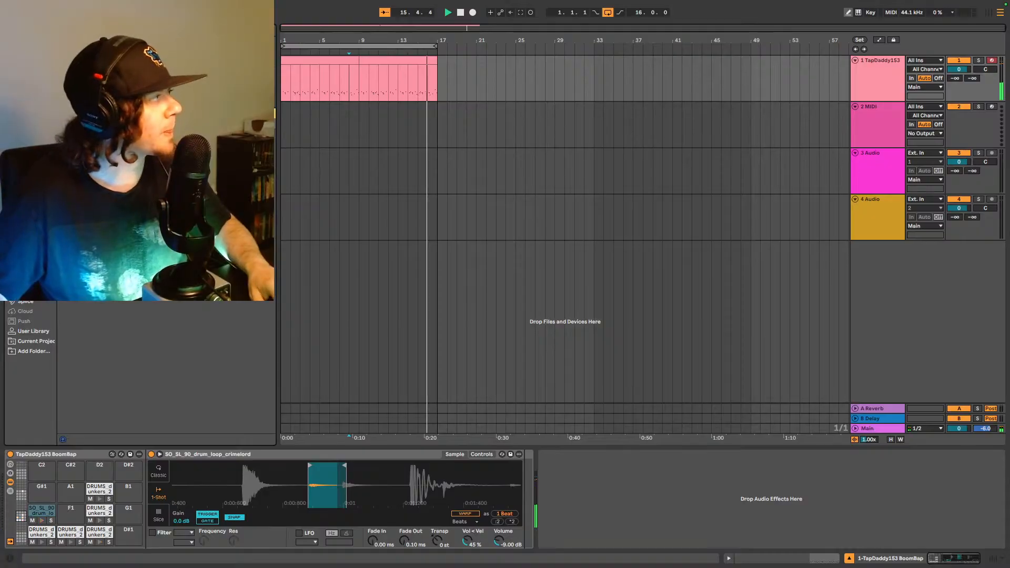
pyautogui.moveTo(121, 113); pyautogui.dragTo(560, 482)
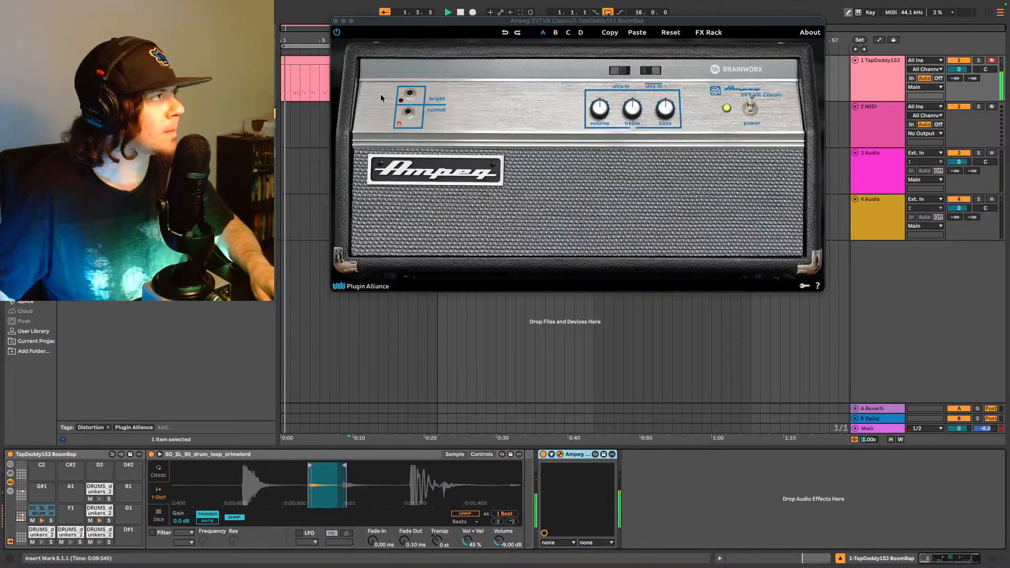
pyautogui.click(664, 113)
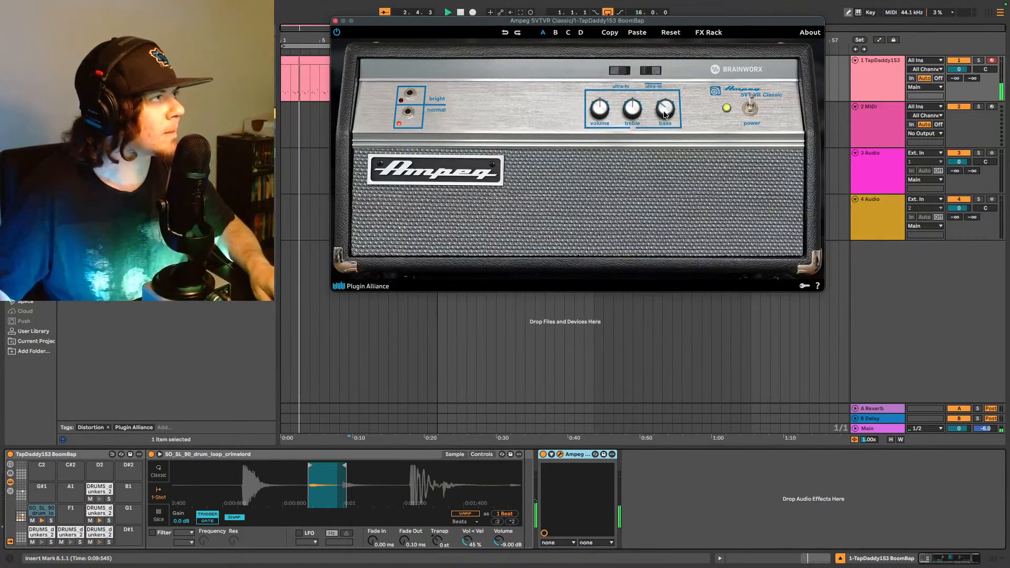
pyautogui.click(335, 21)
# Step: Set the TapDaddy153 drum track's send to the A Reverb return to -30.0 dB
pyautogui.click(875, 69)
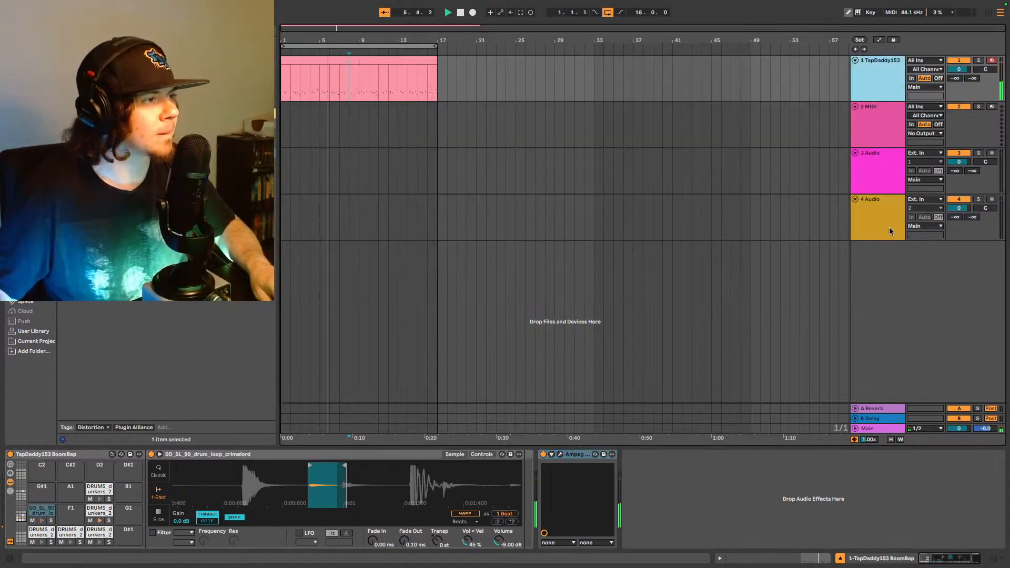
pyautogui.click(992, 561)
pyautogui.click(867, 283)
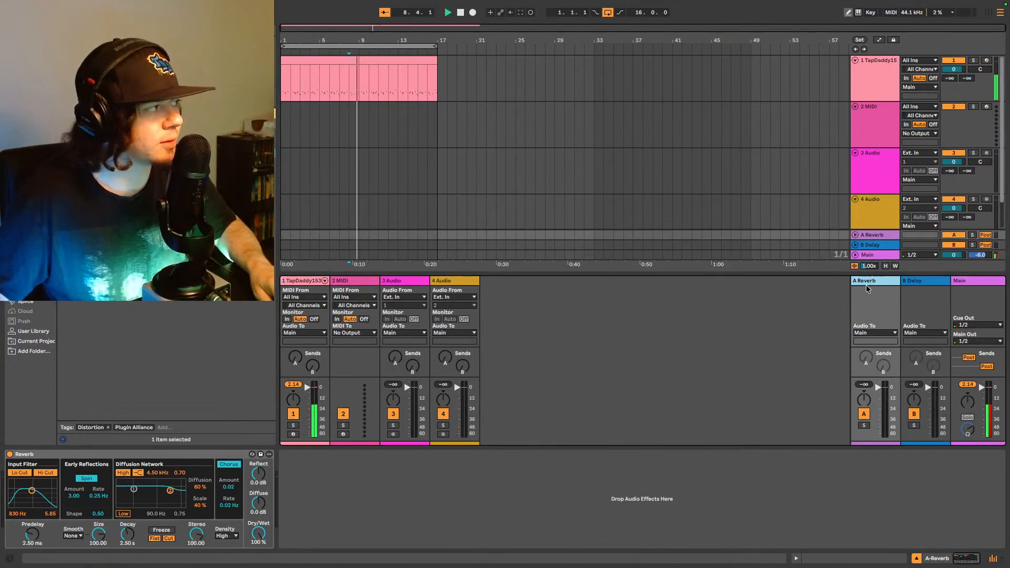
pyautogui.moveTo(300, 362); pyautogui.dragTo(300, 355)
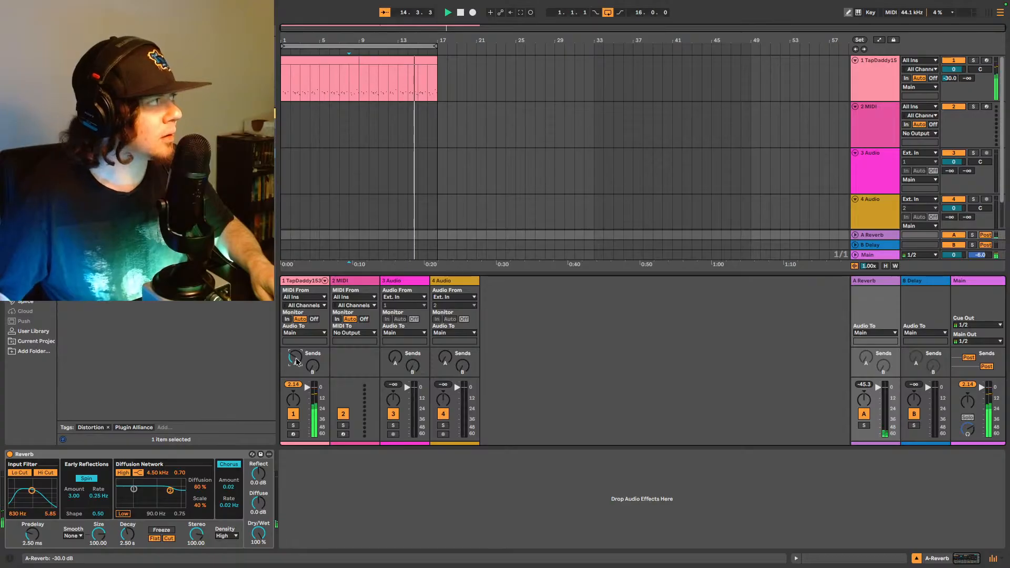
# Step: Place the liked JJP_R2000SRNB_90 electric piano loop from Splice on audio track 3, starting at bar 1
pyautogui.click(19, 303)
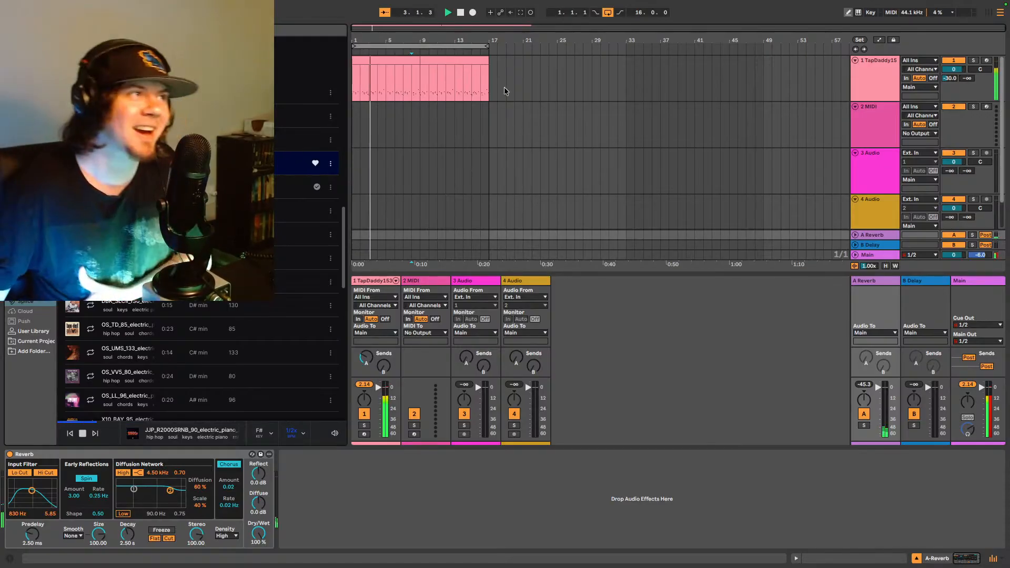
pyautogui.click(873, 123)
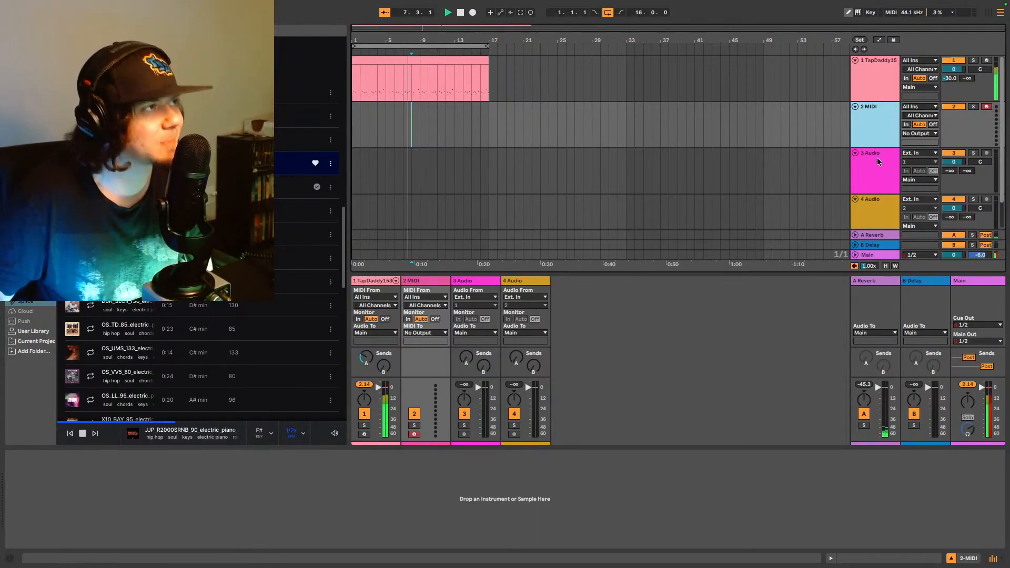
pyautogui.press('Down')
pyautogui.moveTo(294, 163); pyautogui.dragTo(353, 174)
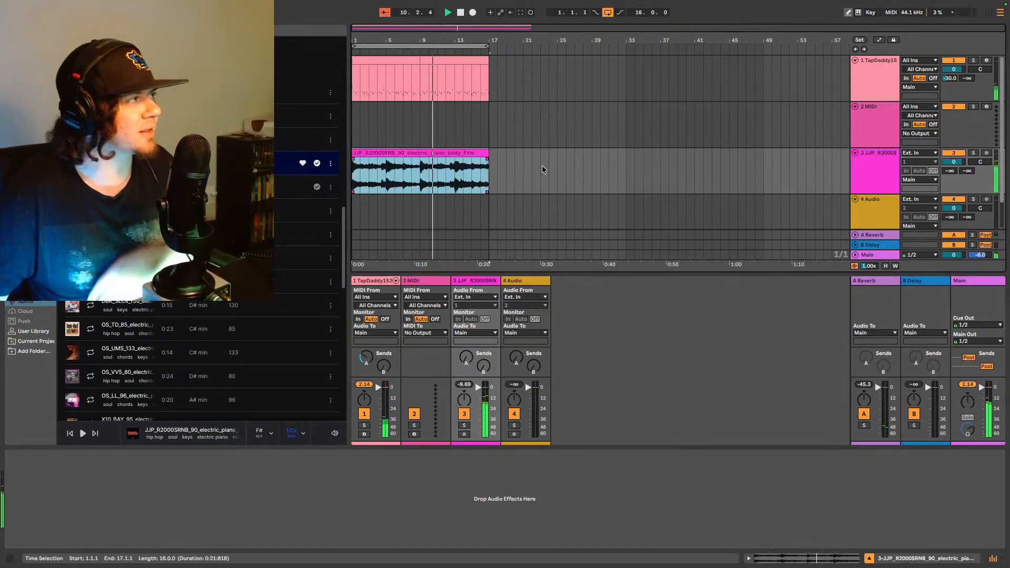
# Step: Set the electric piano loop track's volume to -7.0 dB and move the track directly below the drum track
pyautogui.click(953, 162)
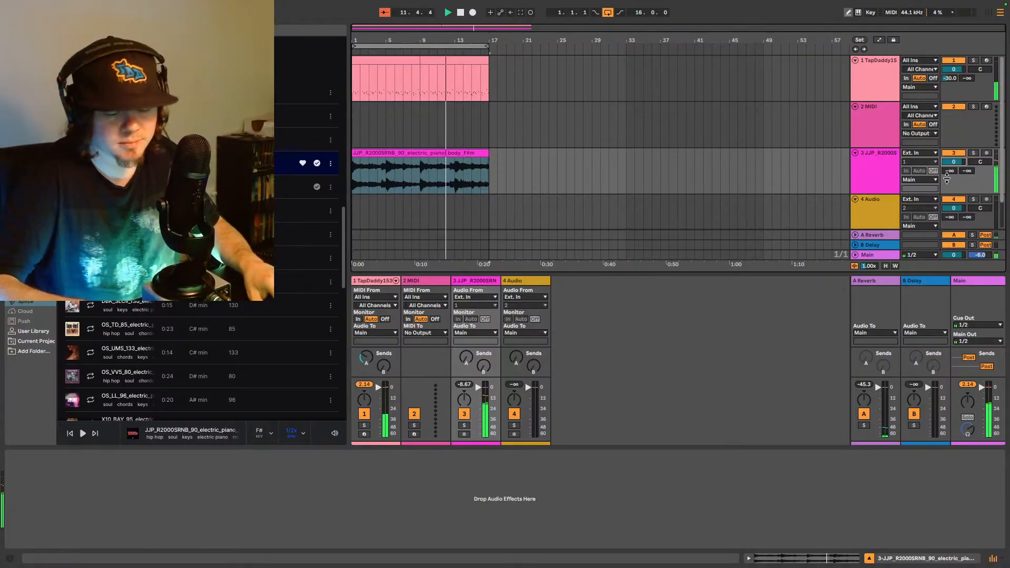
pyautogui.moveTo(946, 178); pyautogui.dragTo(947, 179)
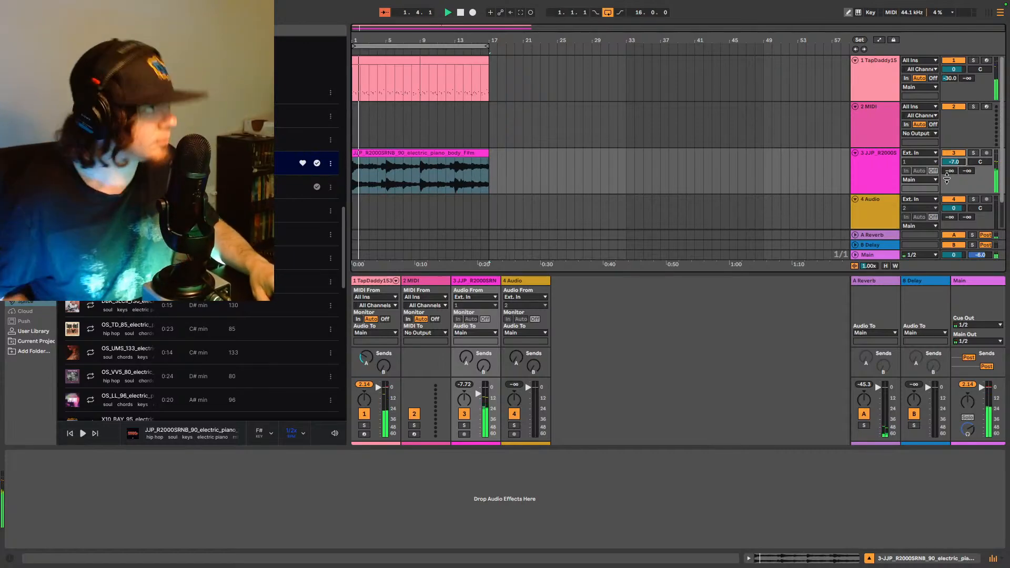
pyautogui.click(874, 162)
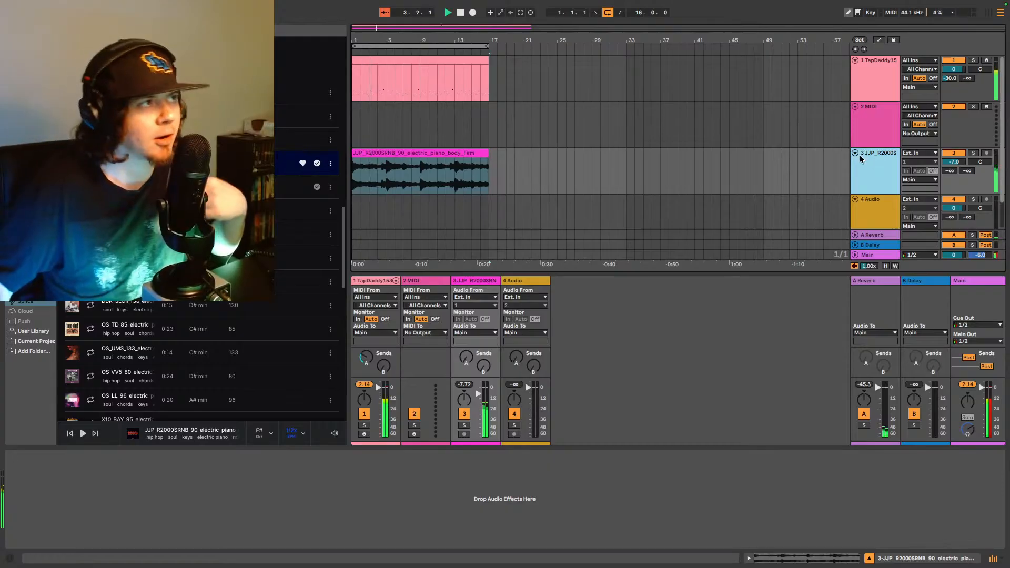
pyautogui.moveTo(874, 162); pyautogui.dragTo(878, 109)
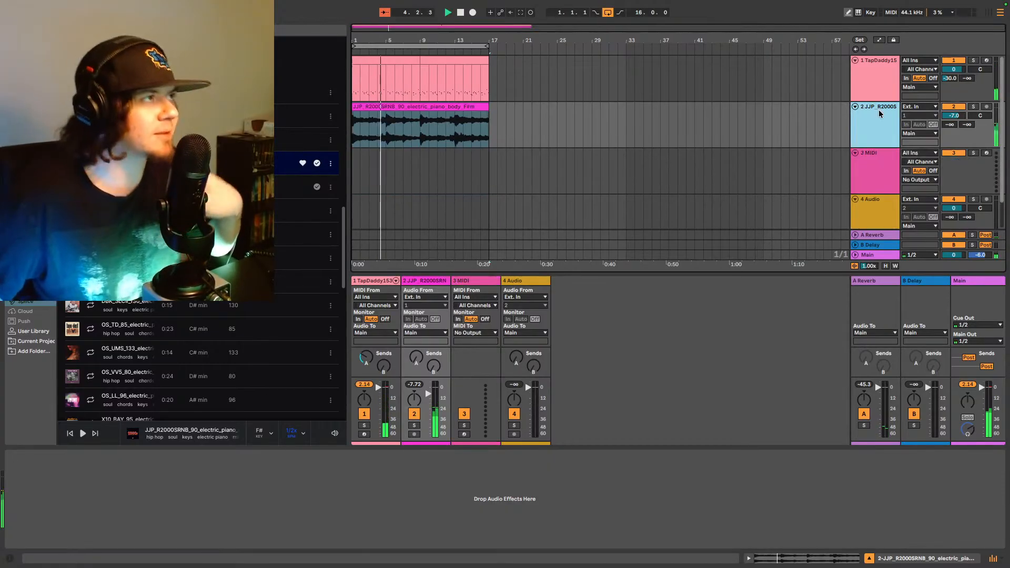
pyautogui.click(876, 162)
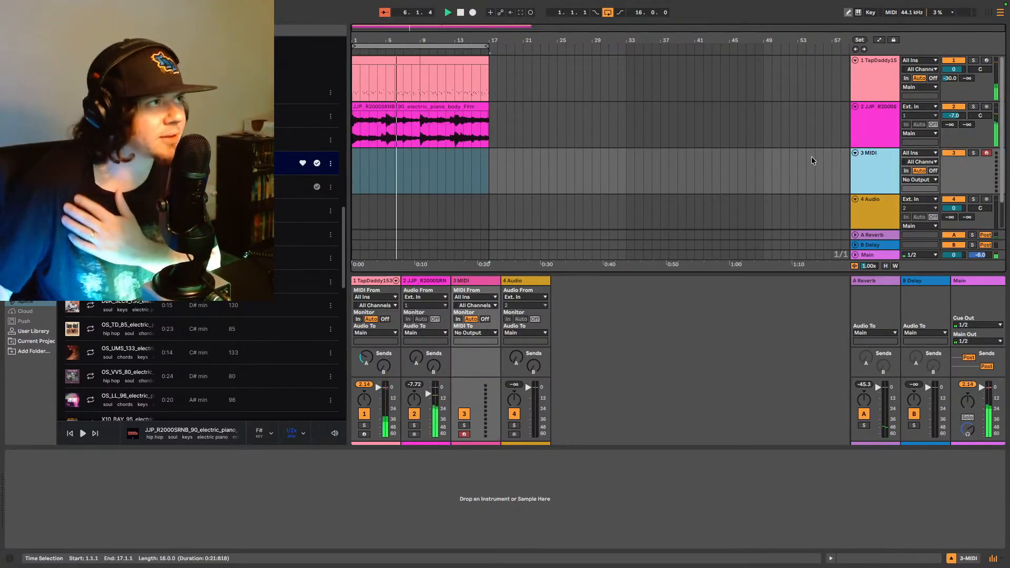
# Step: Transpose the electric piano clip down 2 semitones and hide the mixer
pyautogui.click(881, 122)
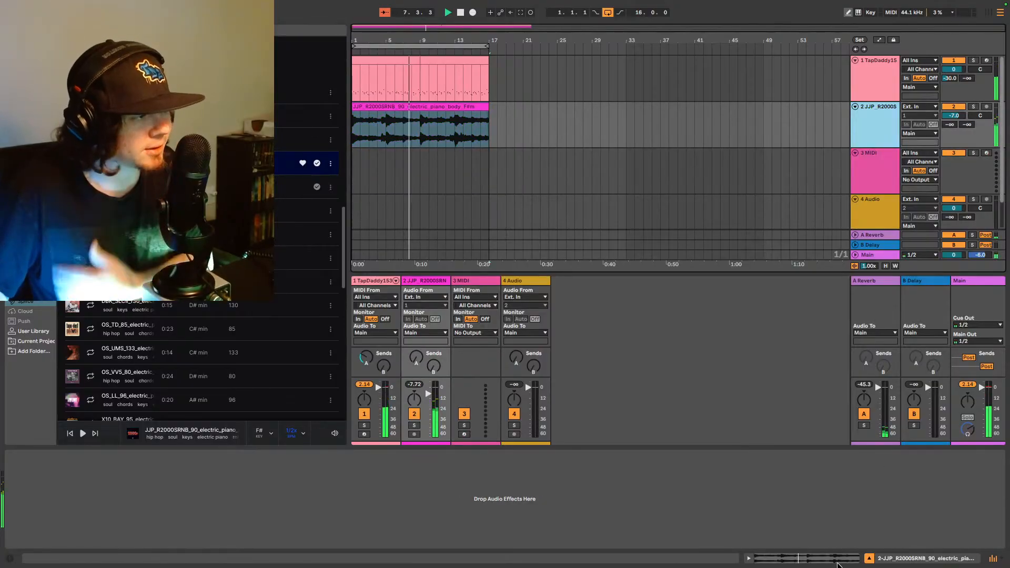
pyautogui.hotkey('shift', 'Tab')
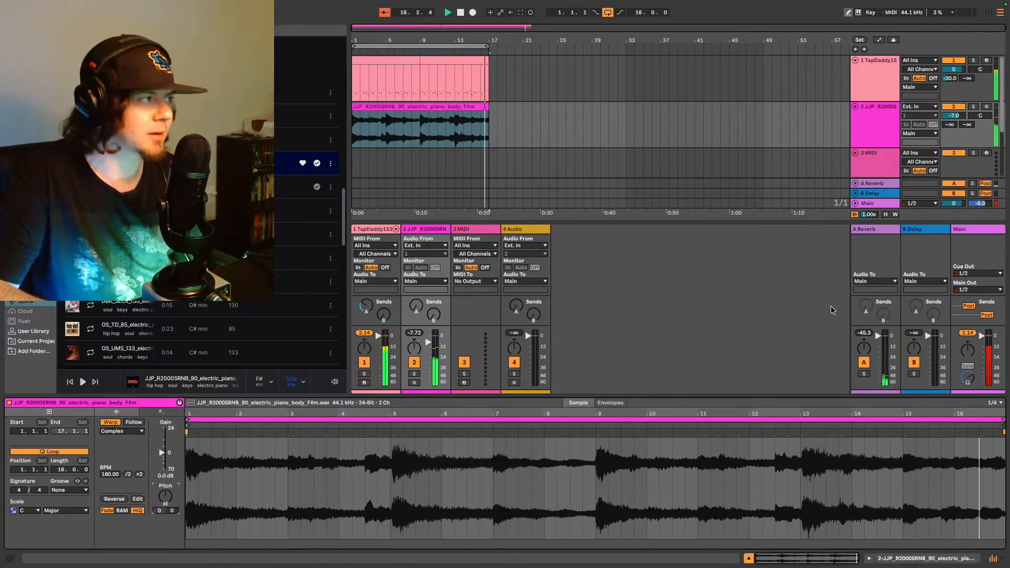
pyautogui.press('Down')
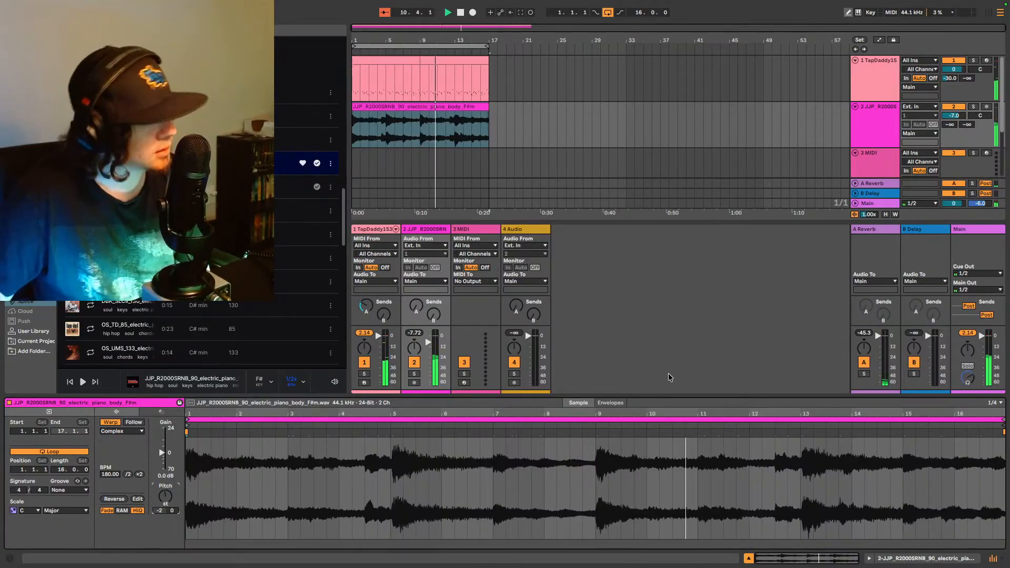
pyautogui.click(956, 561)
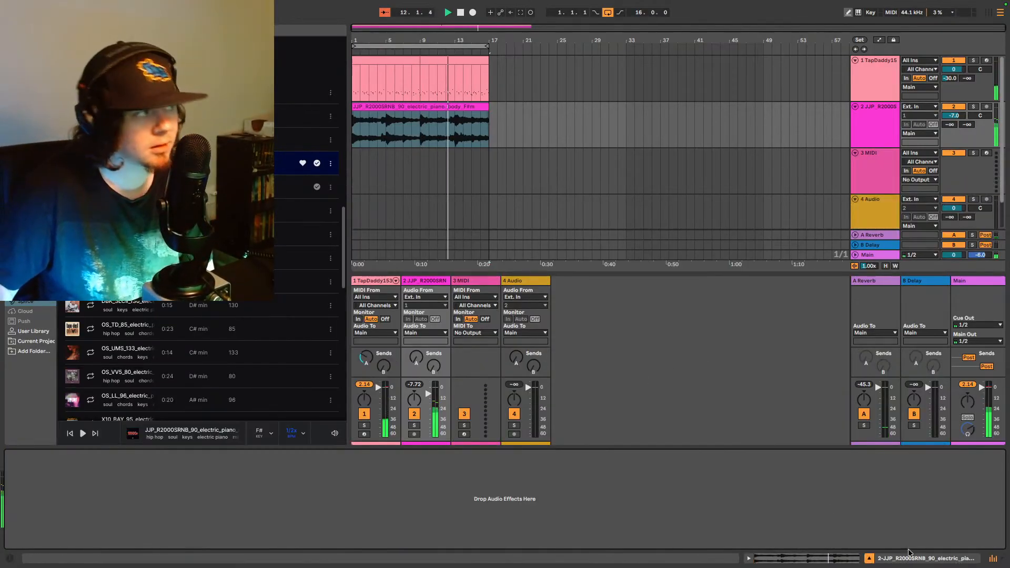
pyautogui.click(991, 560)
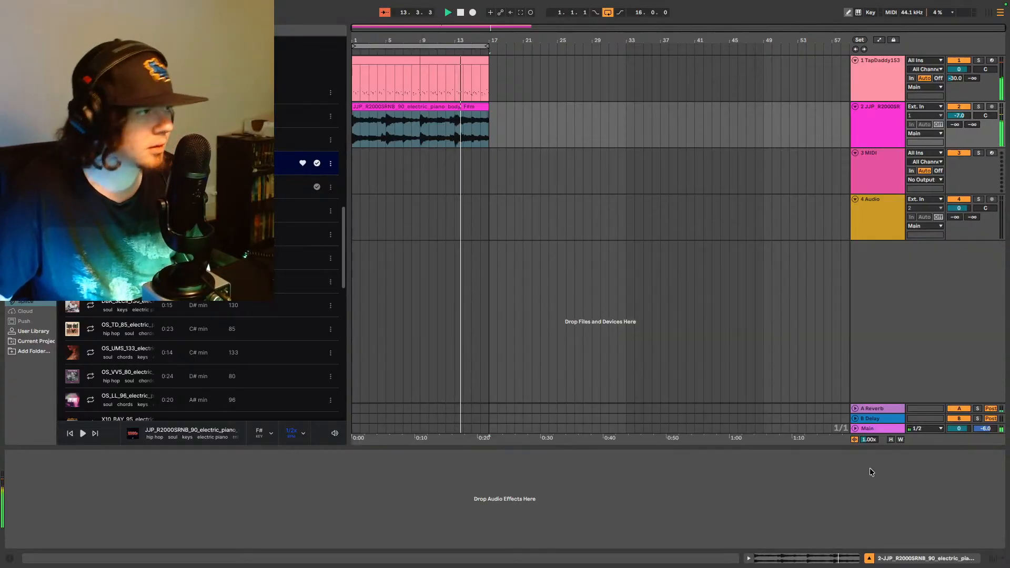
# Step: Insert the UADx 1176 FET Compressor after the Ampeg amp on the TapDaddy153 drum track
pyautogui.click(857, 82)
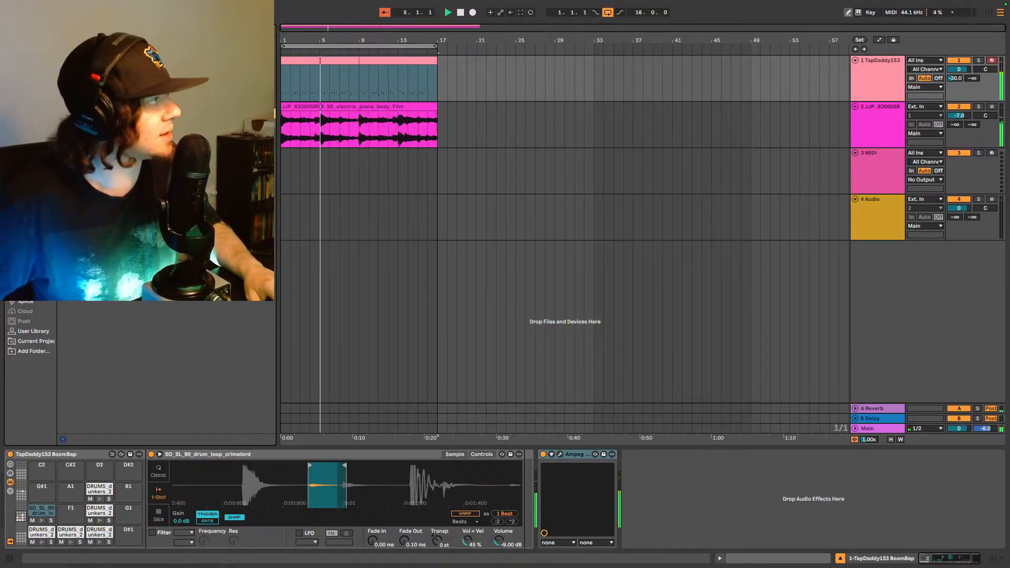
pyautogui.moveTo(157, 237); pyautogui.dragTo(744, 510)
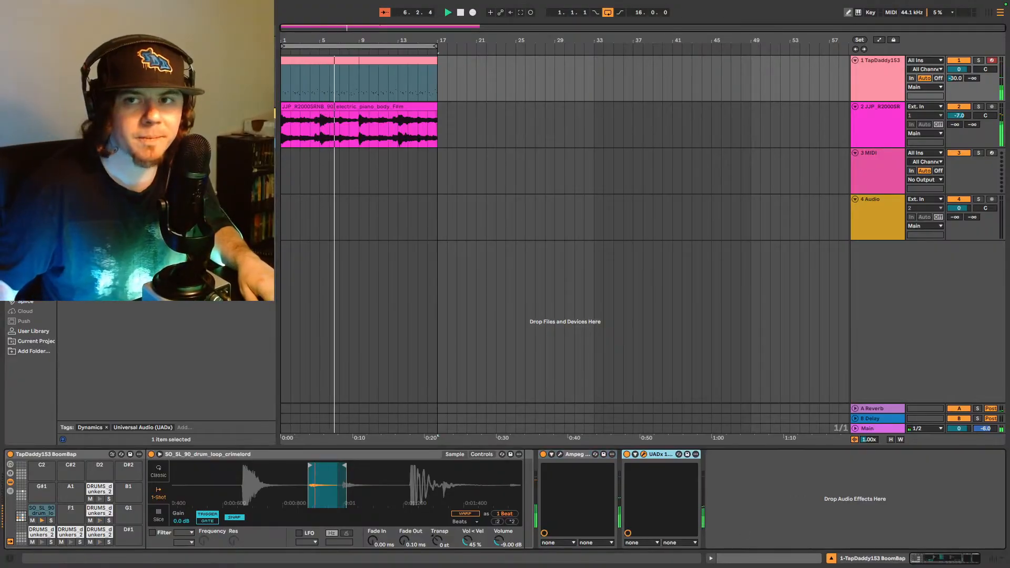
pyautogui.moveTo(649, 82); pyautogui.dragTo(610, 96)
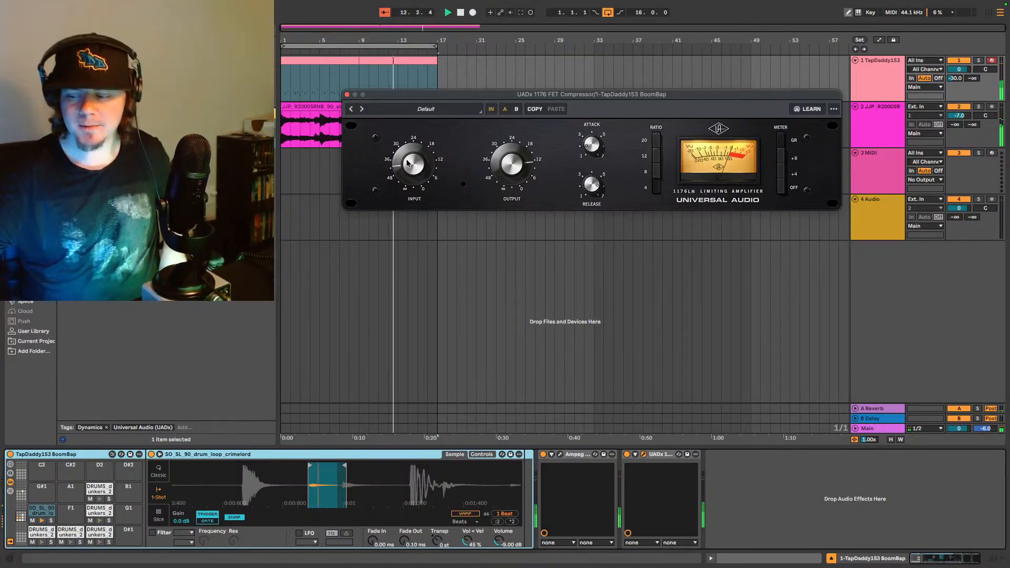
pyautogui.click(347, 95)
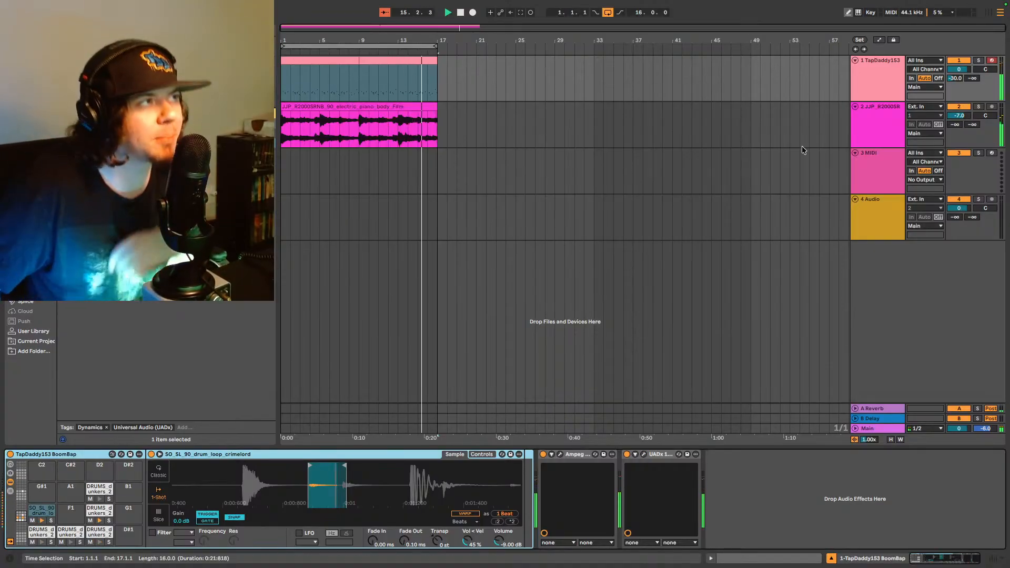
# Step: Load the Arturia Stage-73 V2 electric piano onto the empty MIDI track below the loop
pyautogui.click(879, 171)
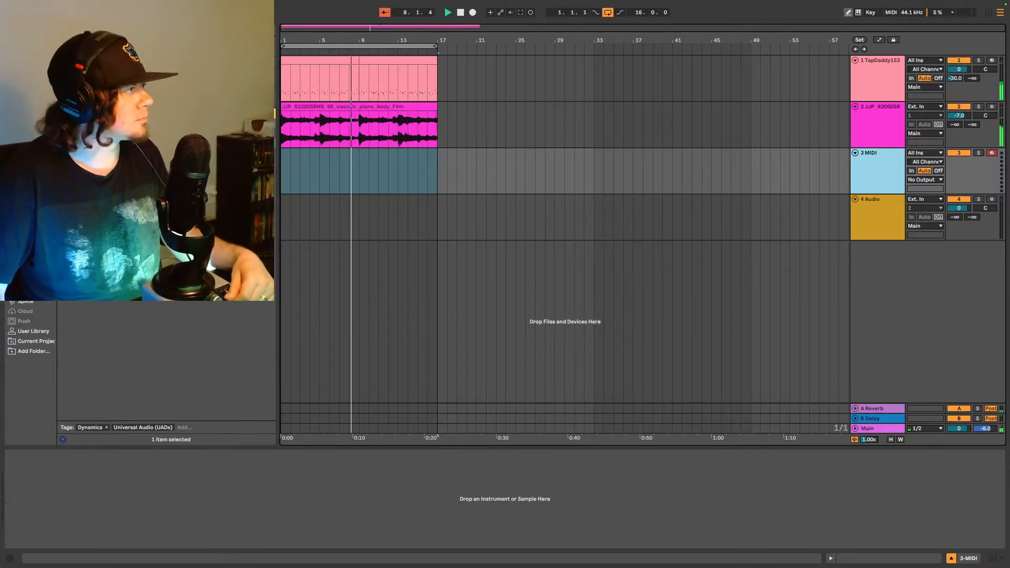
pyautogui.click(879, 162)
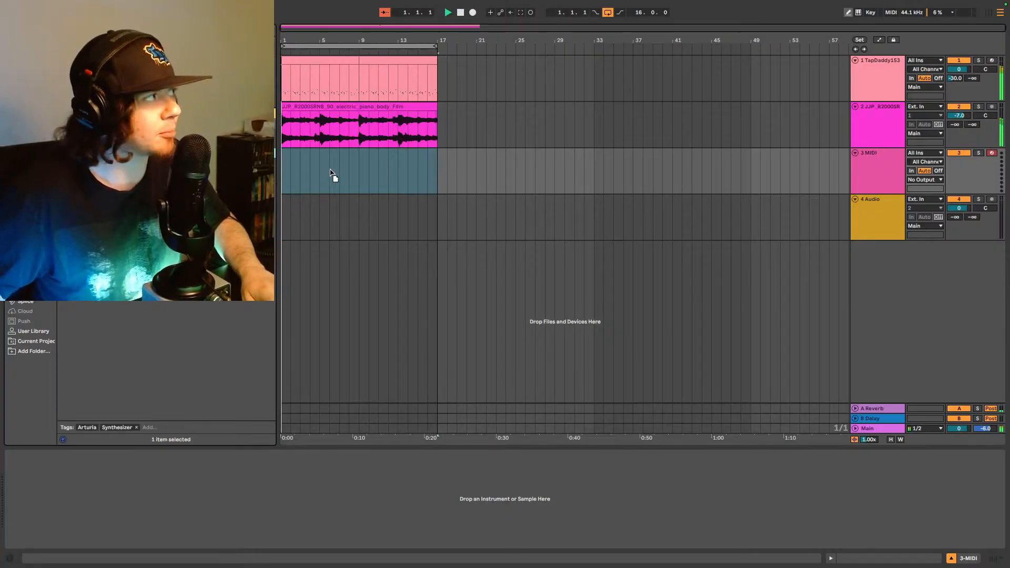
pyautogui.press('Return')
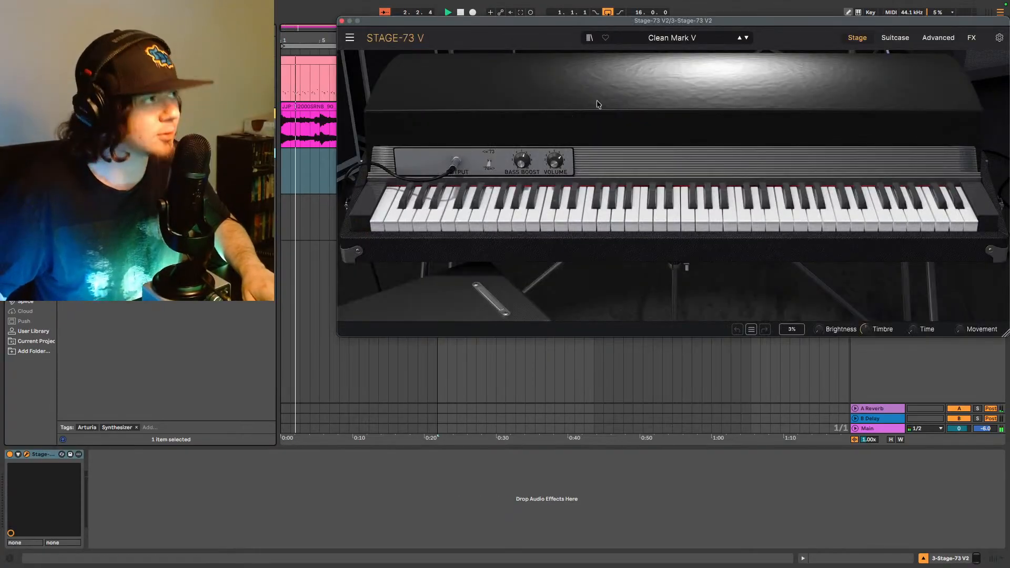
pyautogui.moveTo(652, 20); pyautogui.dragTo(518, 190)
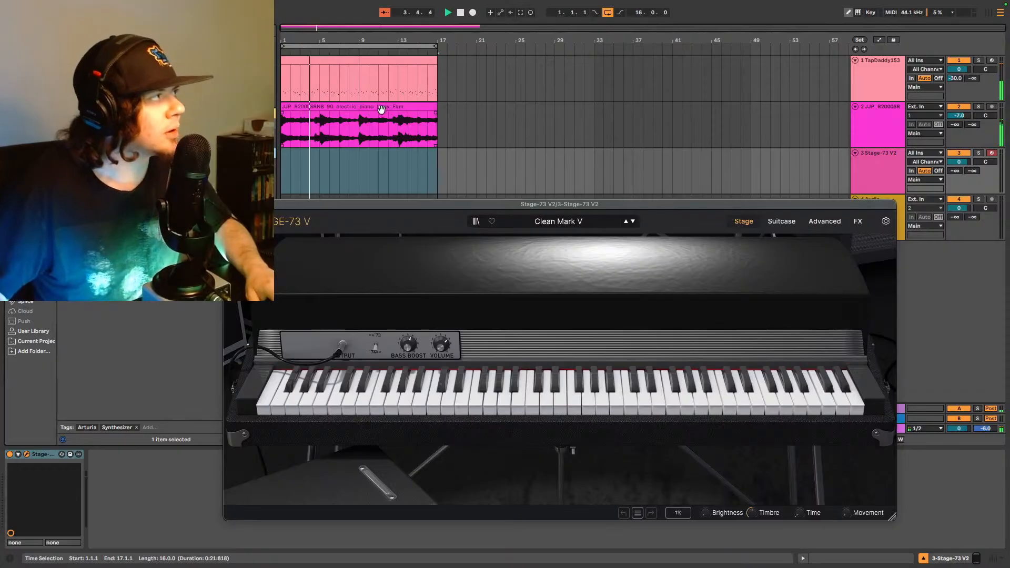
# Step: Review the electric piano loop's clip settings and return to the Stage-73 V2 instrument track
pyautogui.click(398, 106)
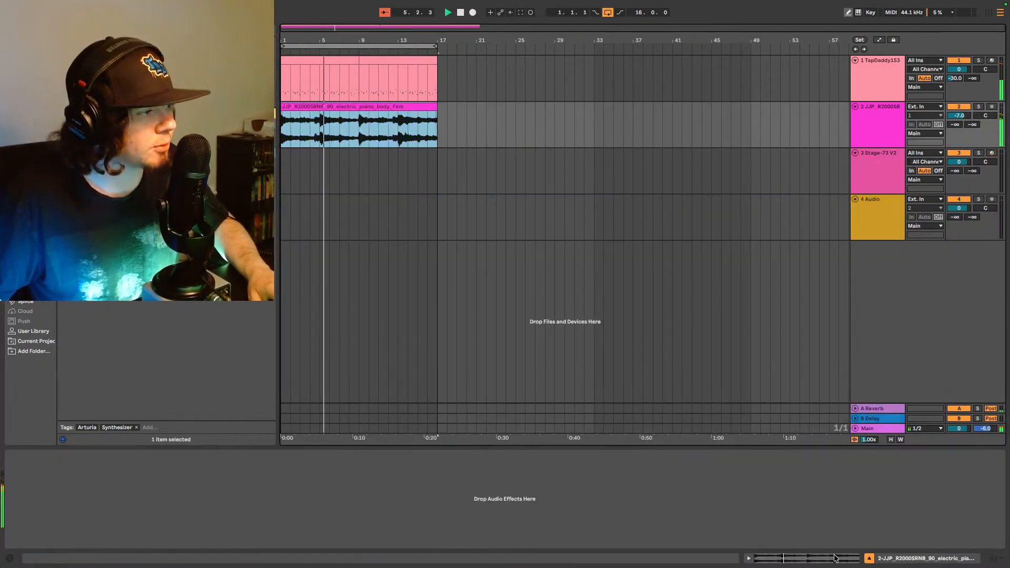
pyautogui.doubleClick(397, 106)
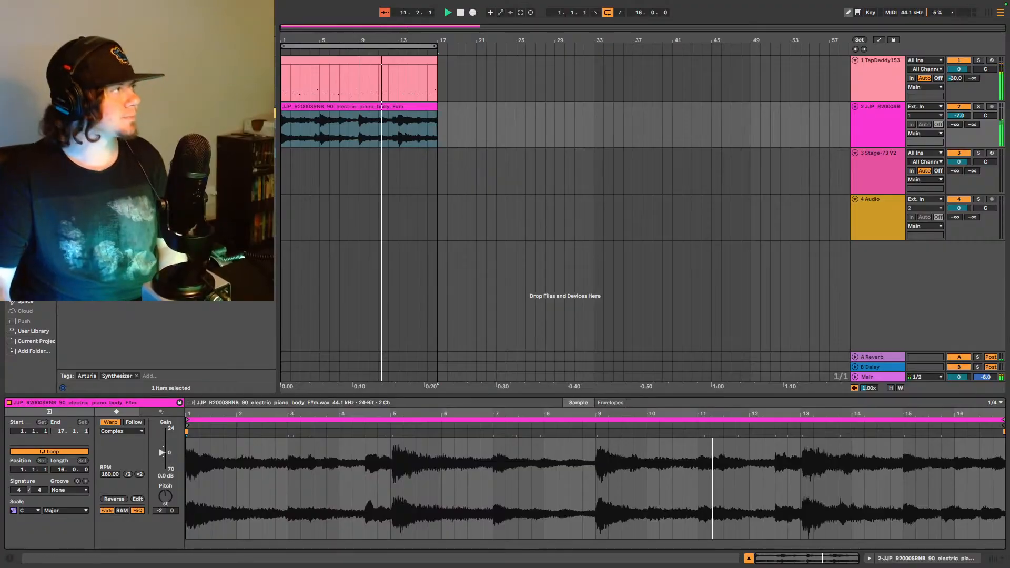
pyautogui.click(882, 161)
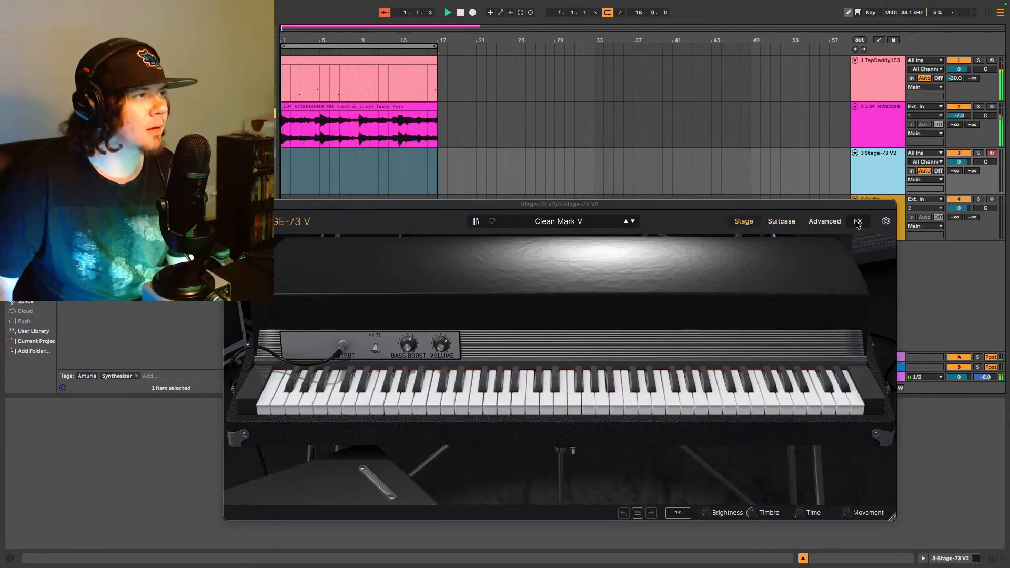
pyautogui.click(554, 223)
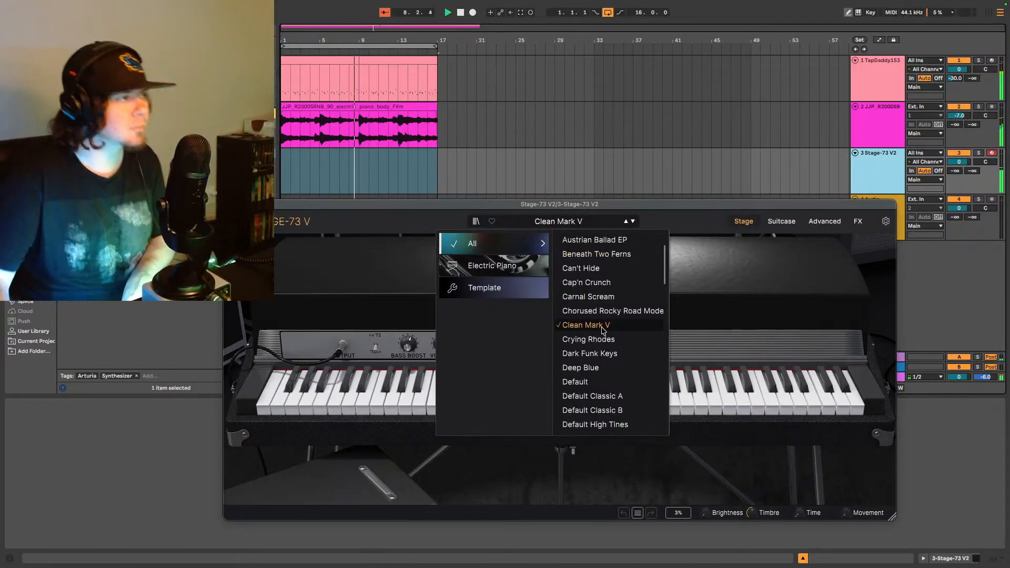
pyautogui.scroll(-1, 614, 337)
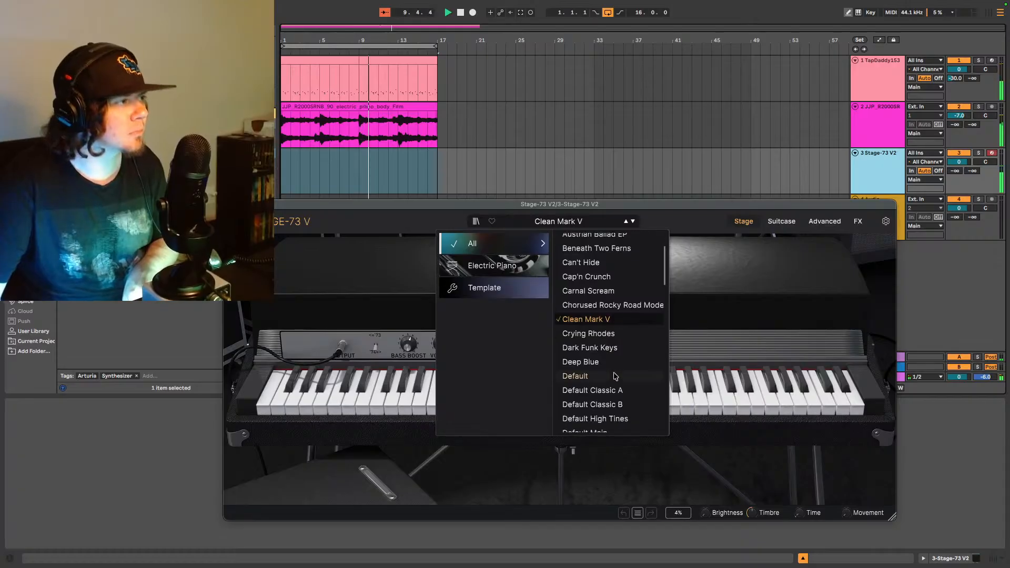
pyautogui.click(856, 231)
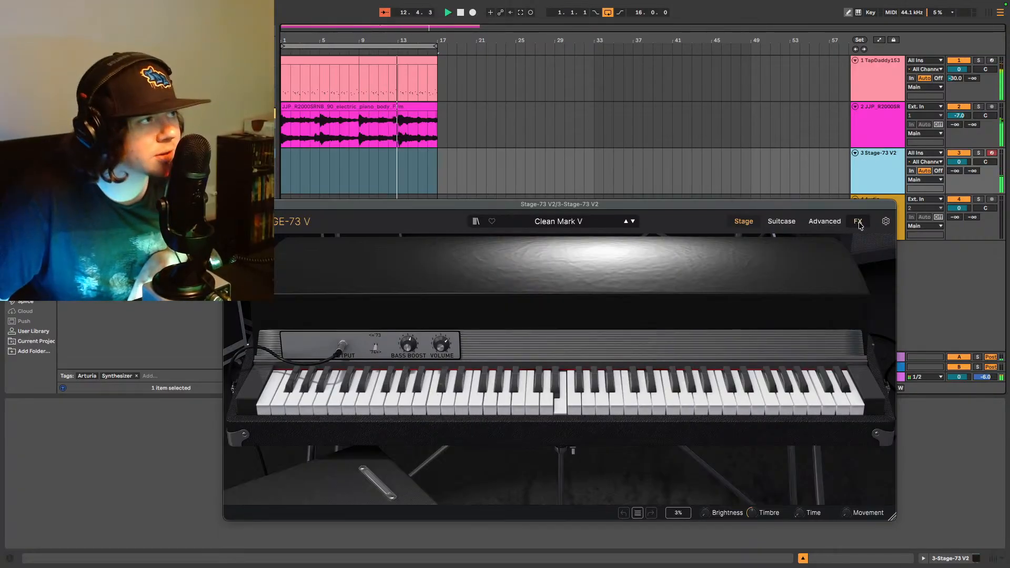
# Step: Show the Stage-73 V2 effects section and raise the wet mix of the Plate room reverb slightly
pyautogui.click(861, 227)
pyautogui.moveTo(672, 205); pyautogui.dragTo(676, 118)
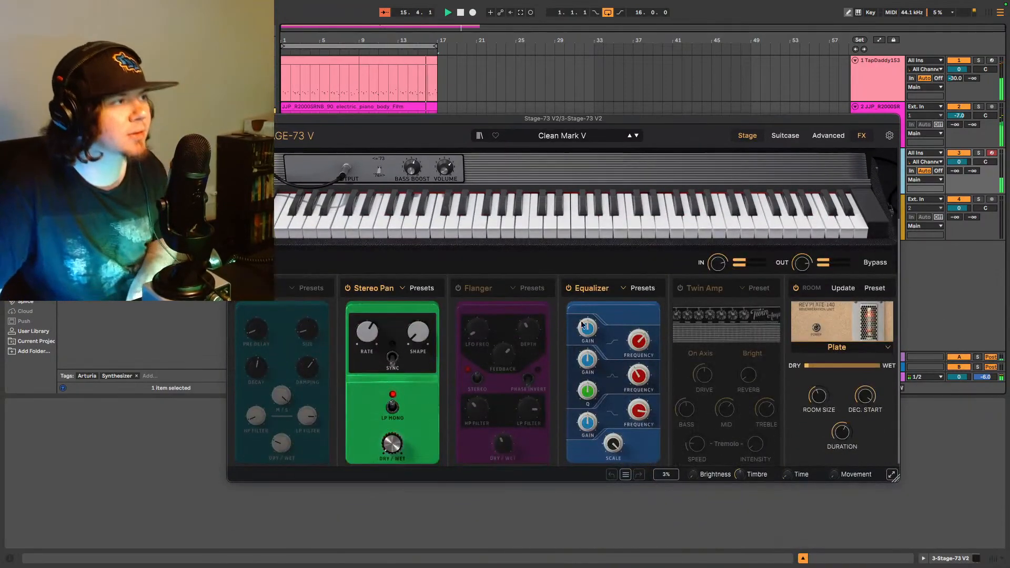
pyautogui.moveTo(822, 371); pyautogui.dragTo(835, 365)
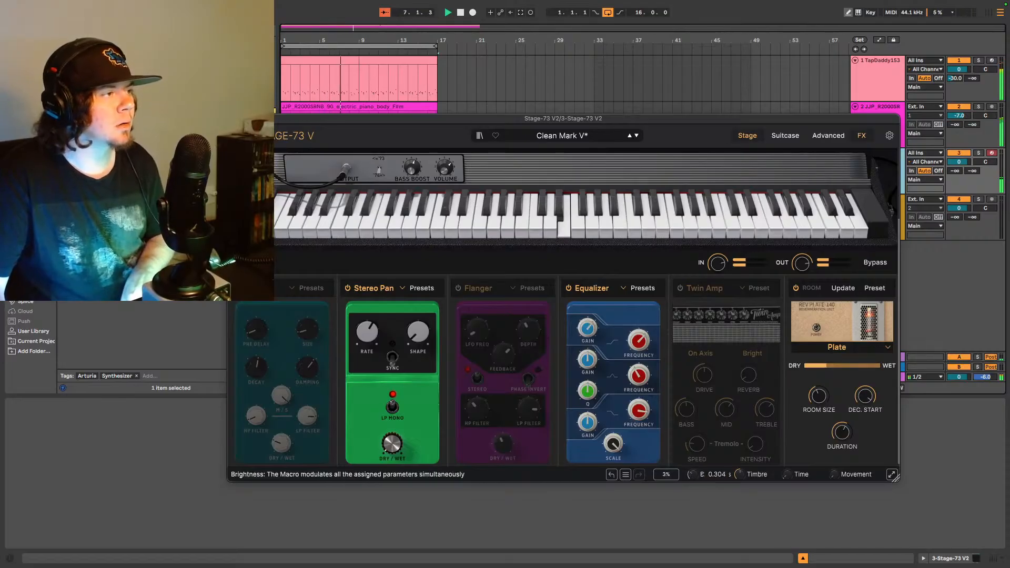
# Step: Raise the Stage-73 V2 Brightness macro and set the Timbre macro to about 0.580
pyautogui.moveTo(692, 474); pyautogui.dragTo(692, 465)
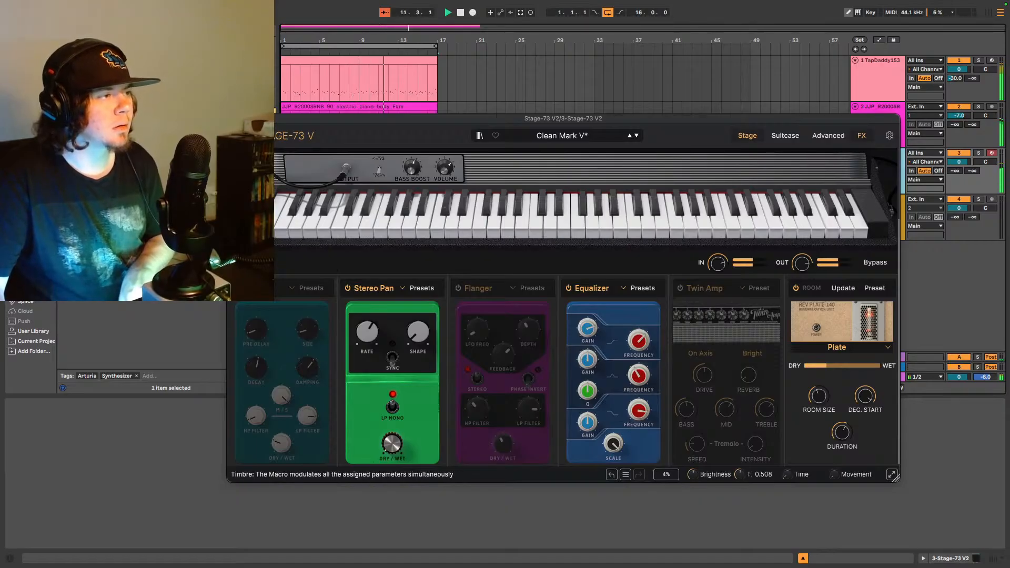
pyautogui.moveTo(739, 474); pyautogui.dragTo(739, 452)
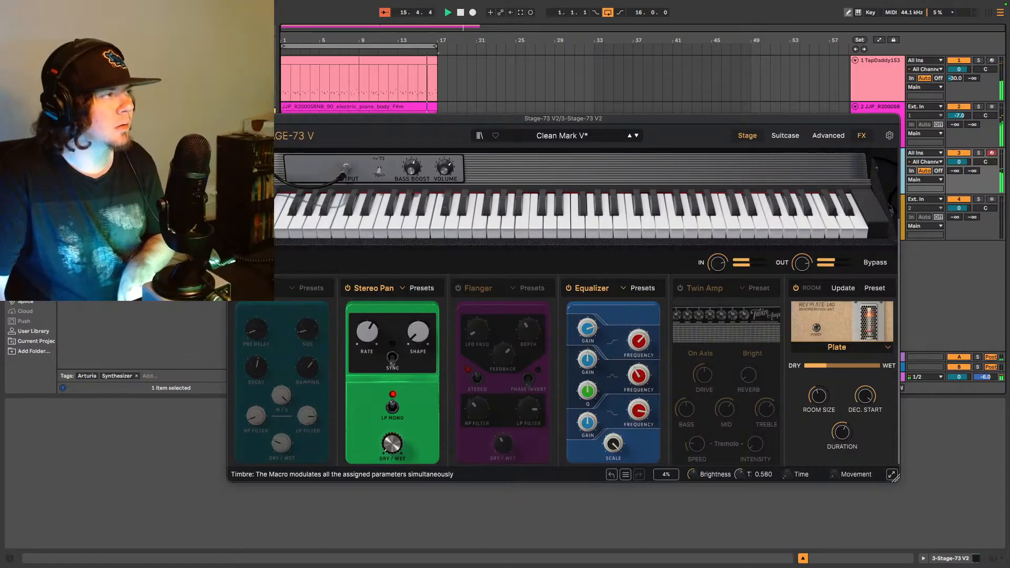
# Step: Enable the Reverb pedal in the first Stage-73 V2 effect slot and raise its dry/wet mix slightly
pyautogui.click(237, 288)
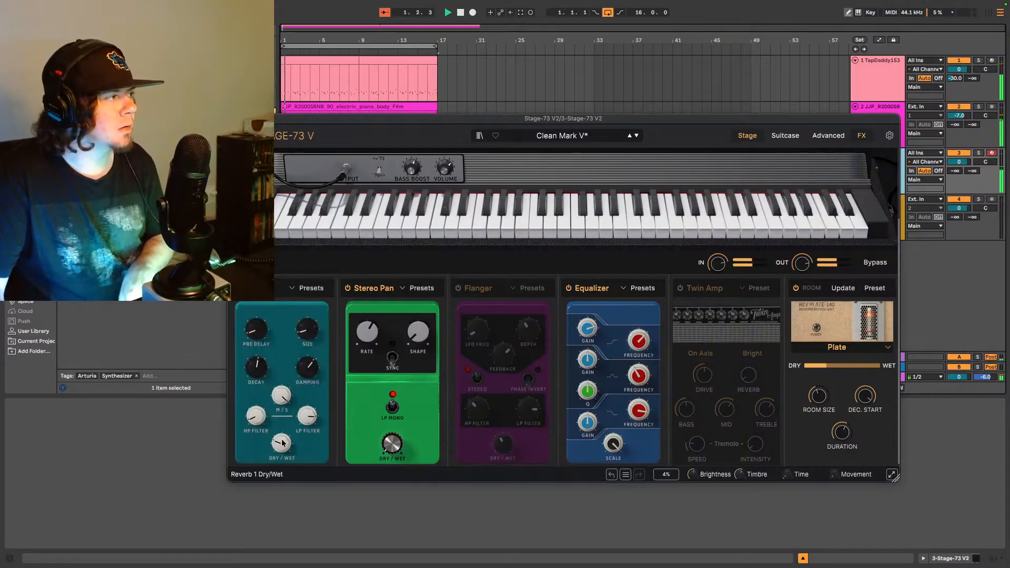
pyautogui.moveTo(283, 444); pyautogui.dragTo(282, 439)
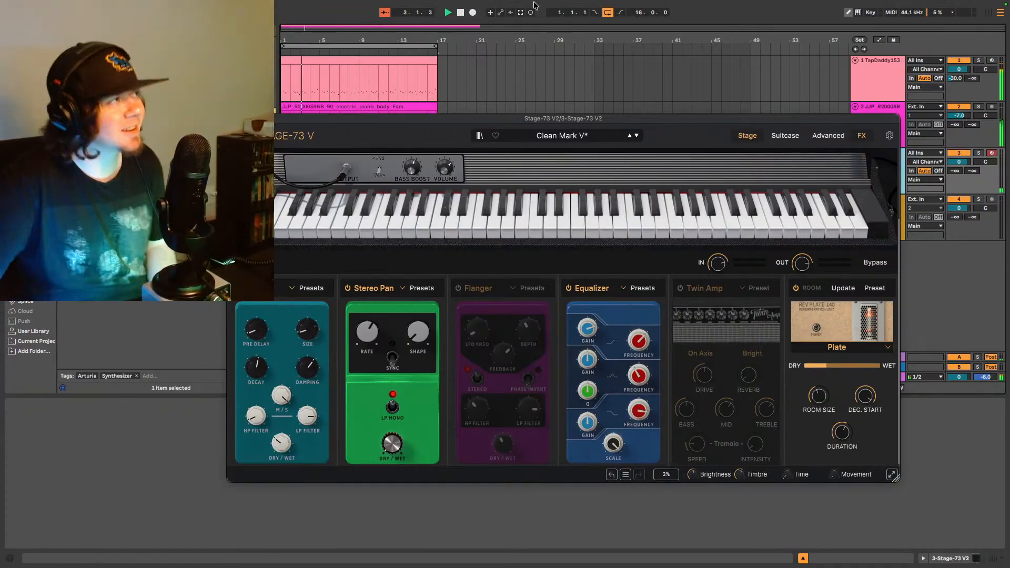
# Step: Capture the played Stage-73 V2 notes as a MIDI clip, placing it at bar 17 and extending its start back to bar 1
pyautogui.click(520, 13)
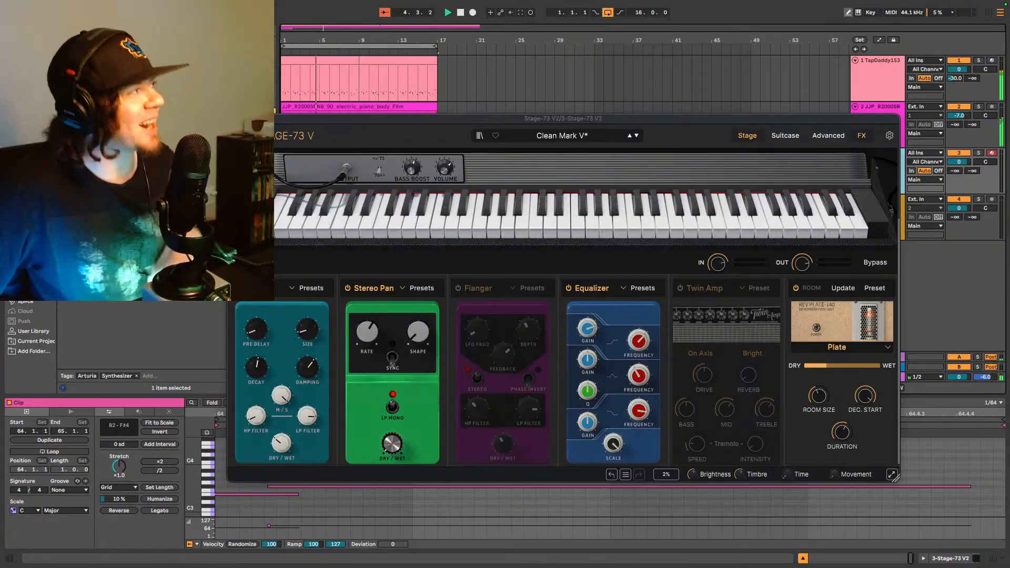
pyautogui.click(233, 119)
pyautogui.click(285, 154)
pyautogui.moveTo(286, 154); pyautogui.dragTo(443, 158)
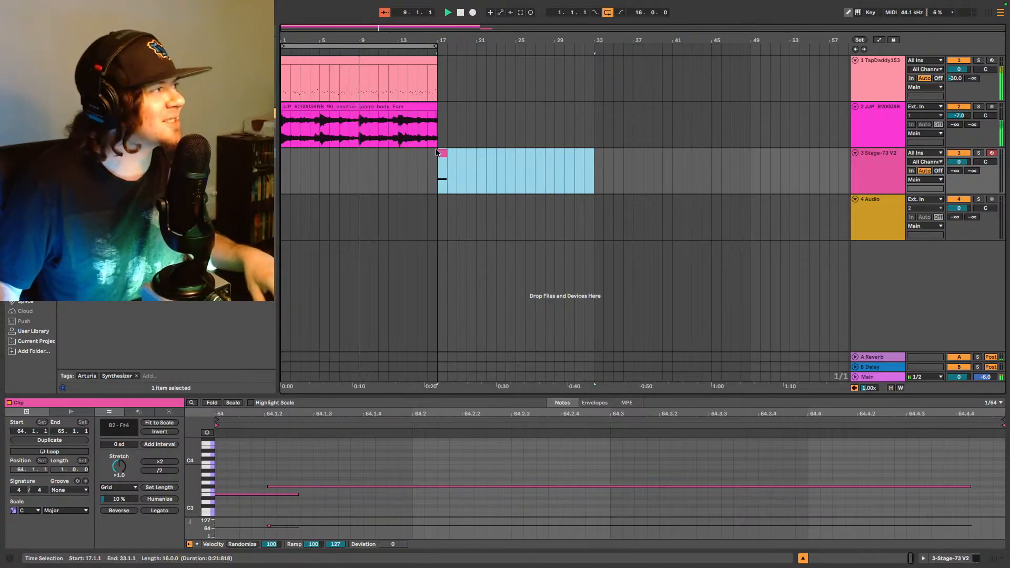
pyautogui.moveTo(437, 158); pyautogui.dragTo(281, 149)
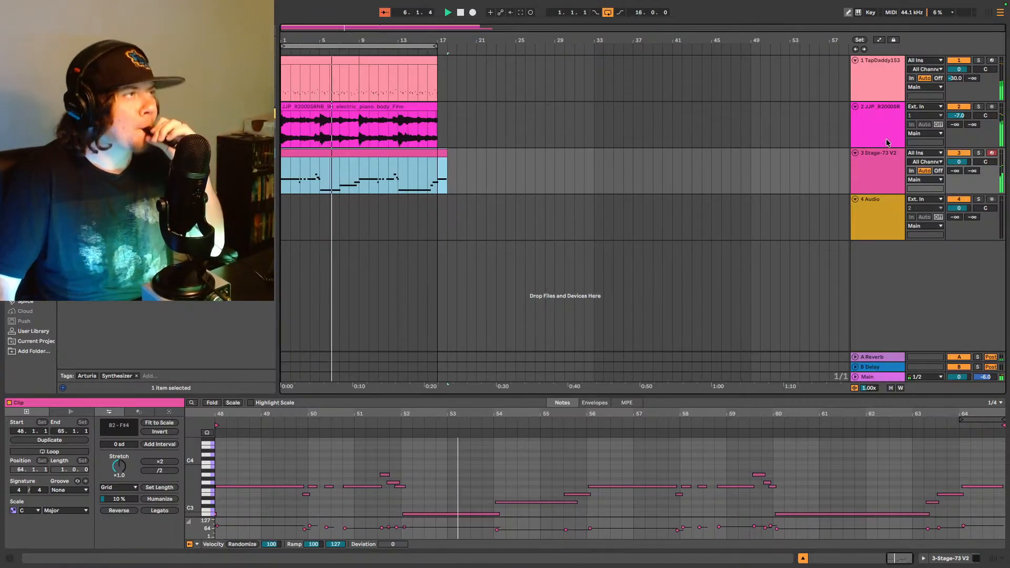
# Step: Insert a MIDI track below the Stage-73 V2 track and load the Purity instrument onto it
pyautogui.click(852, 171)
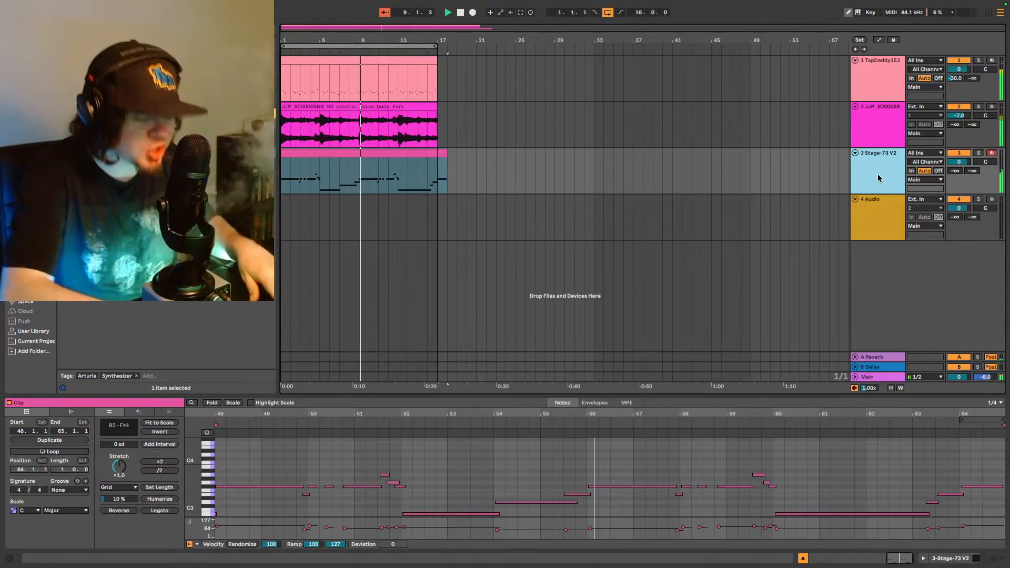
pyautogui.hotkey('ctrl', 'shift', 't')
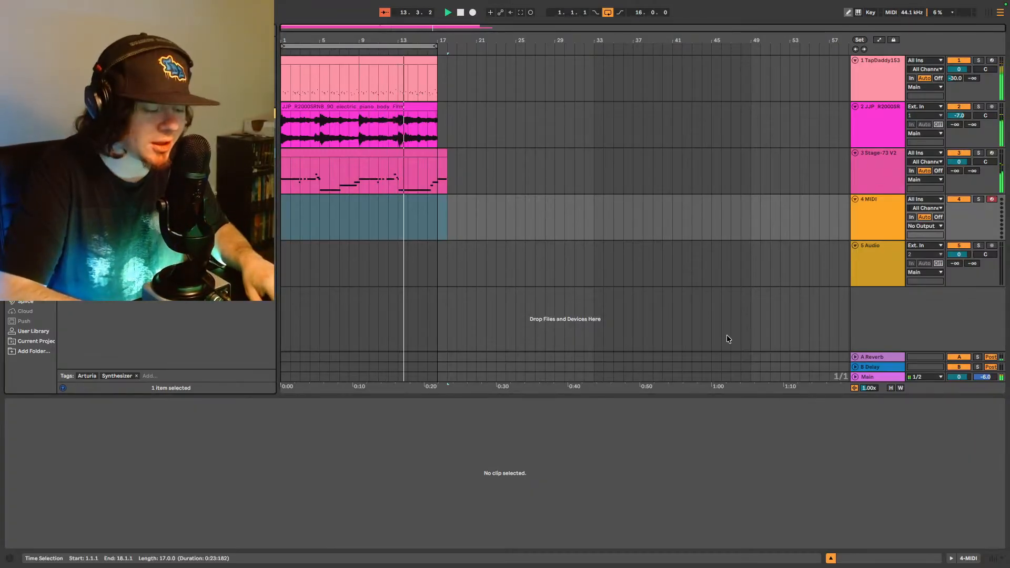
pyautogui.press('Escape')
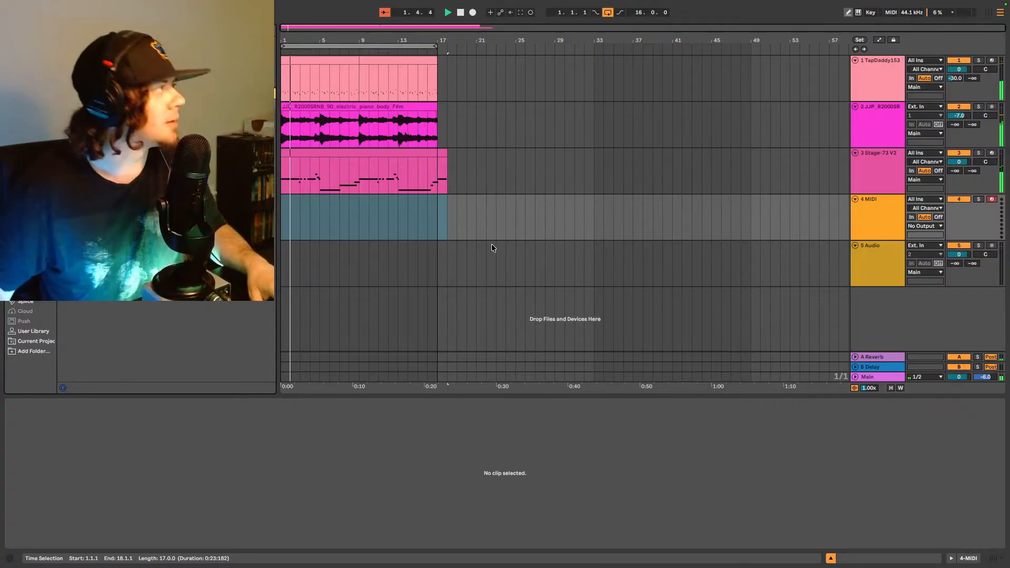
pyautogui.moveTo(158, 158); pyautogui.dragTo(415, 213)
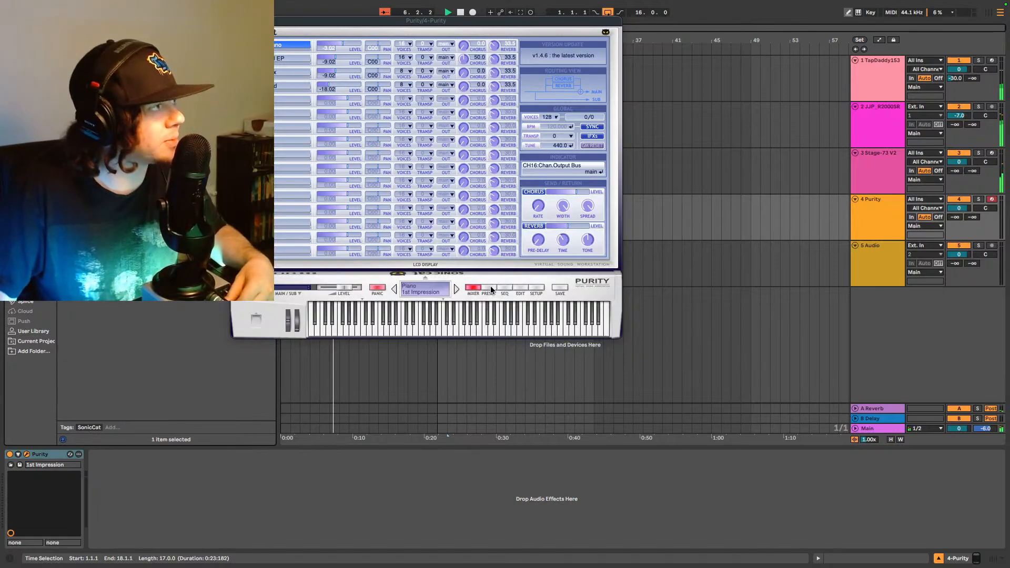
# Step: Audition Purity's Arpeggiator presets, trying Bell Pad Station and settling on Bell Station
pyautogui.click(490, 288)
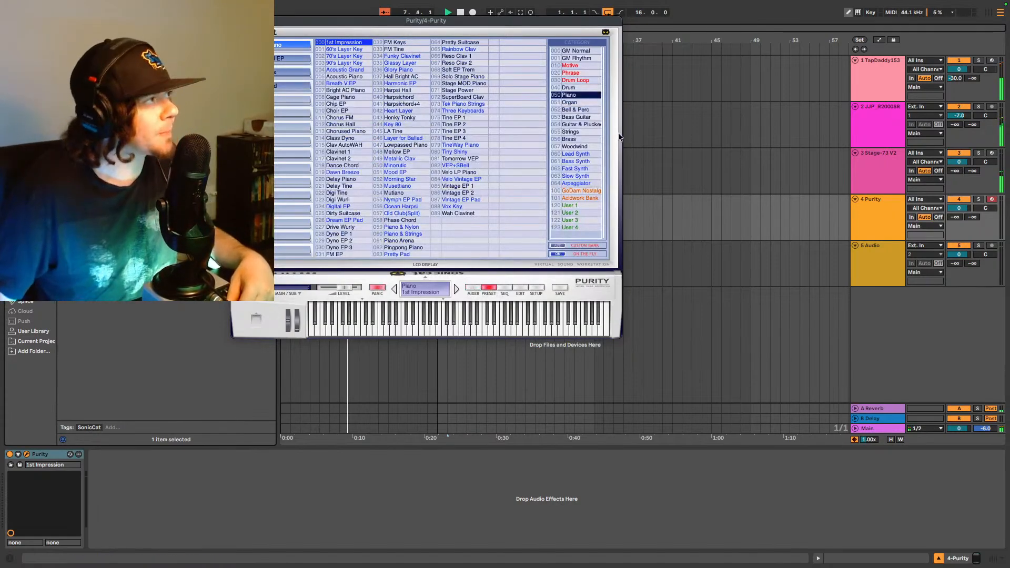
pyautogui.click(584, 182)
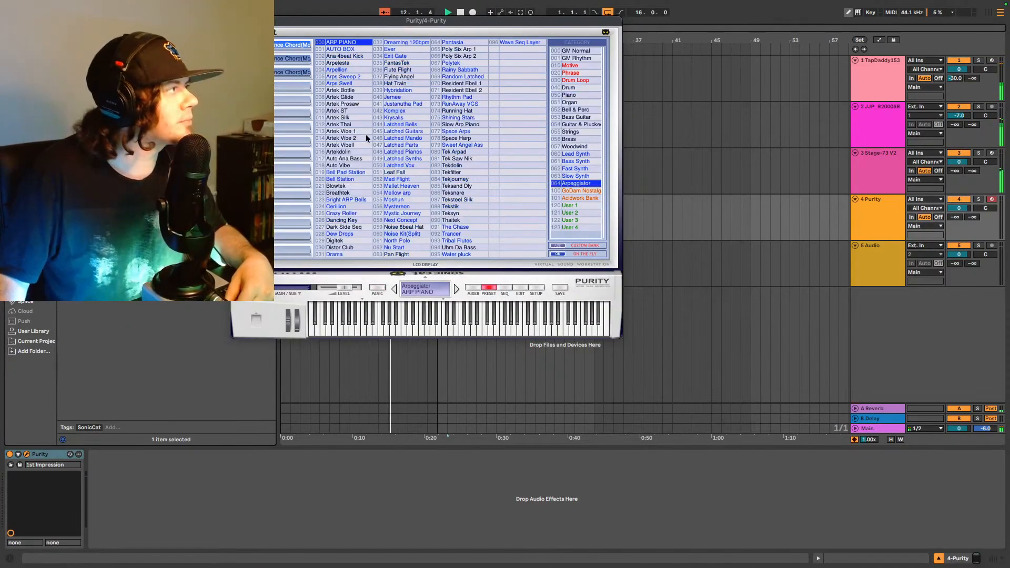
pyautogui.click(351, 173)
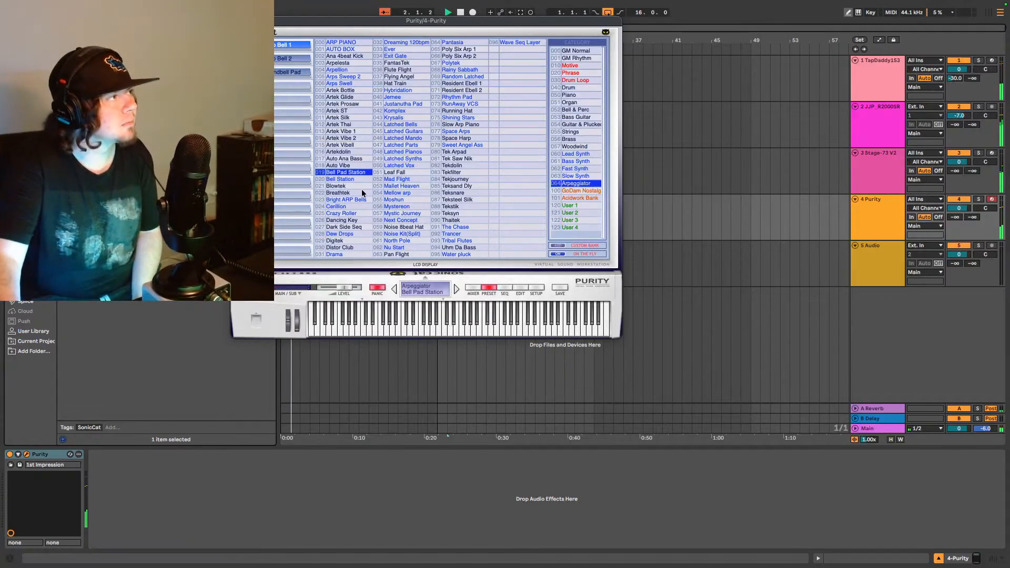
pyautogui.click(349, 178)
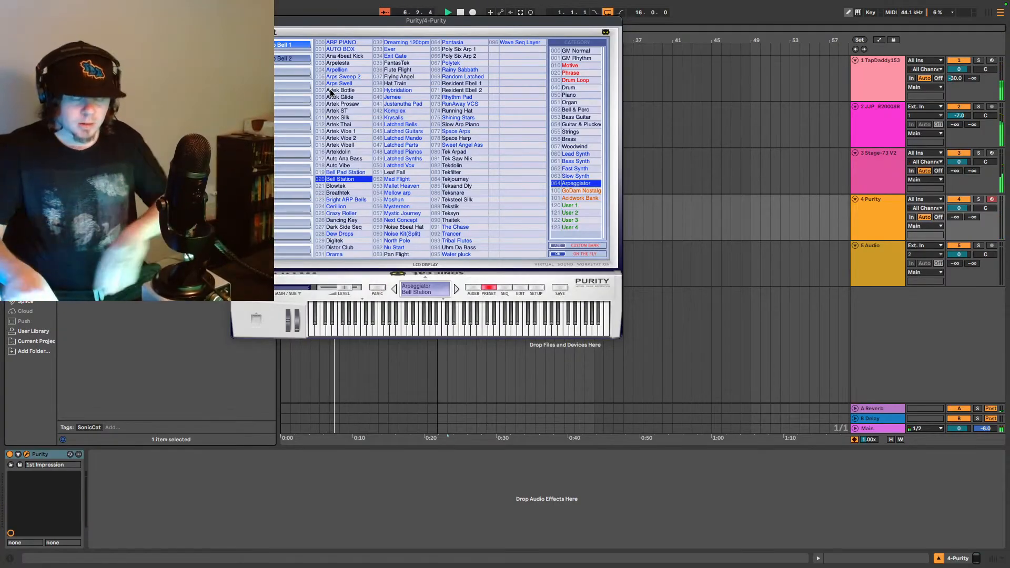
# Step: Set the Purity track's volume to -11 dB
pyautogui.click(963, 208)
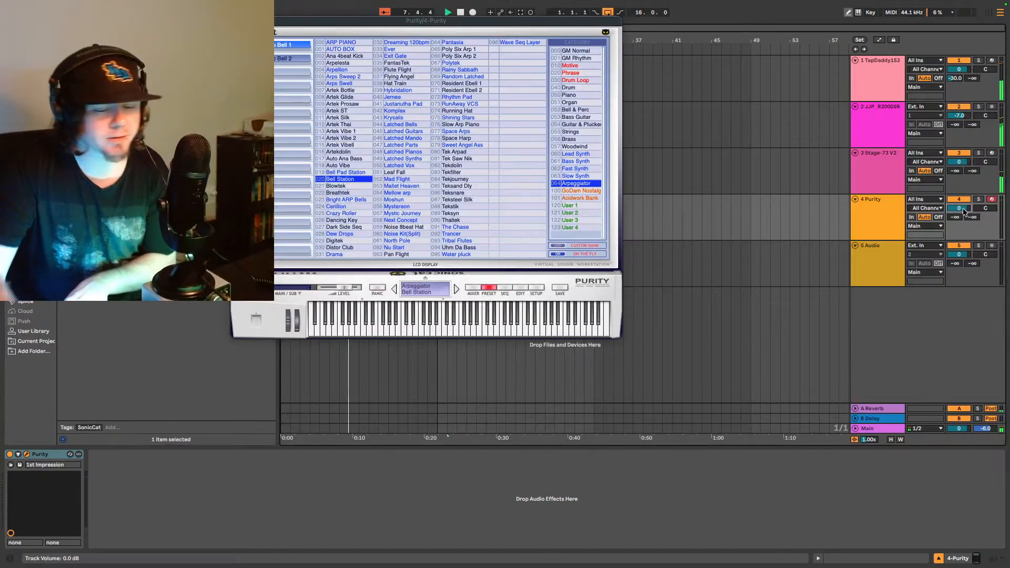
pyautogui.press('Down')
pyautogui.press('Down')
pyautogui.press('Down')
pyautogui.press('Down')
pyautogui.press('Down')
pyautogui.press('Down')
pyautogui.press('Down')
pyautogui.press('Down')
pyautogui.press('Down')
pyautogui.press('Down')
pyautogui.press('Down')
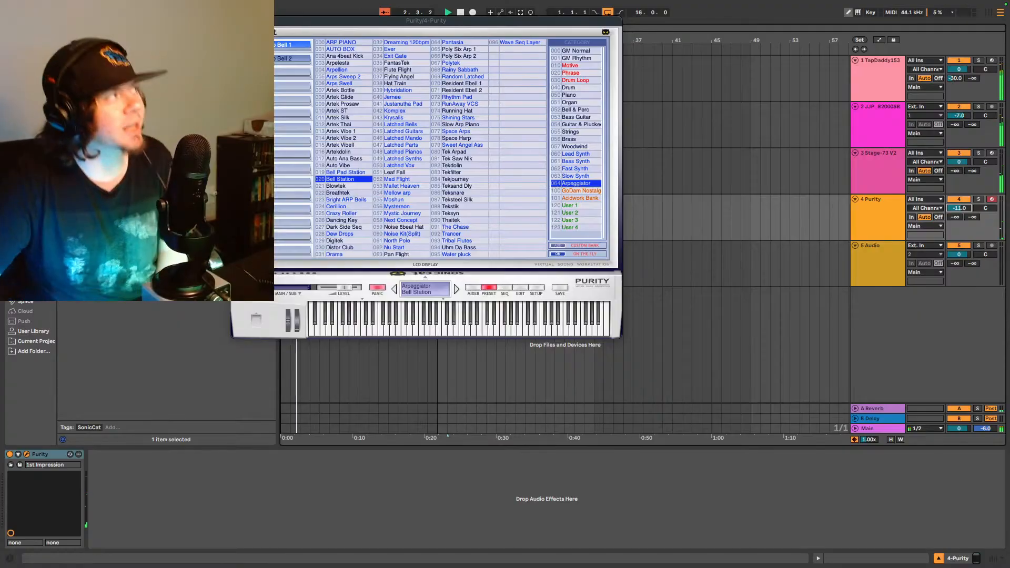
# Step: Hide the Purity window and extend the captured Purity MIDI clip so it spans bar 1 to bar 18
pyautogui.hotkey('ctrl', 'alt', 'p')
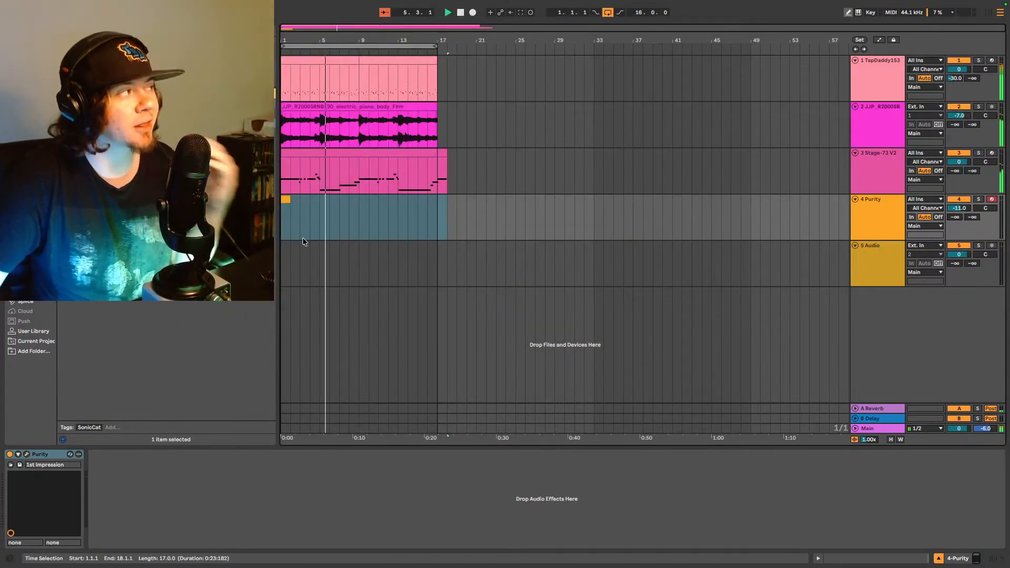
pyautogui.press('space')
pyautogui.moveTo(282, 199)
pyautogui.mouseDown()
pyautogui.moveTo(431, 219)
pyautogui.moveTo(440, 203)
pyautogui.moveTo(281, 199)
pyautogui.mouseUp()
pyautogui.press('space')
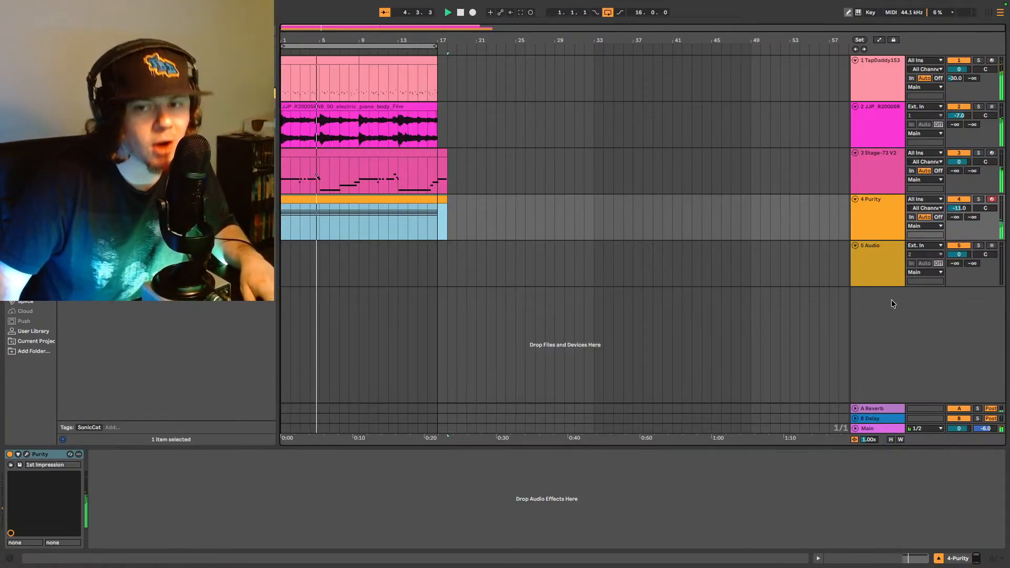
# Step: Review the Stage-73 V2 effect settings during playback and close the instrument window
pyautogui.click(873, 172)
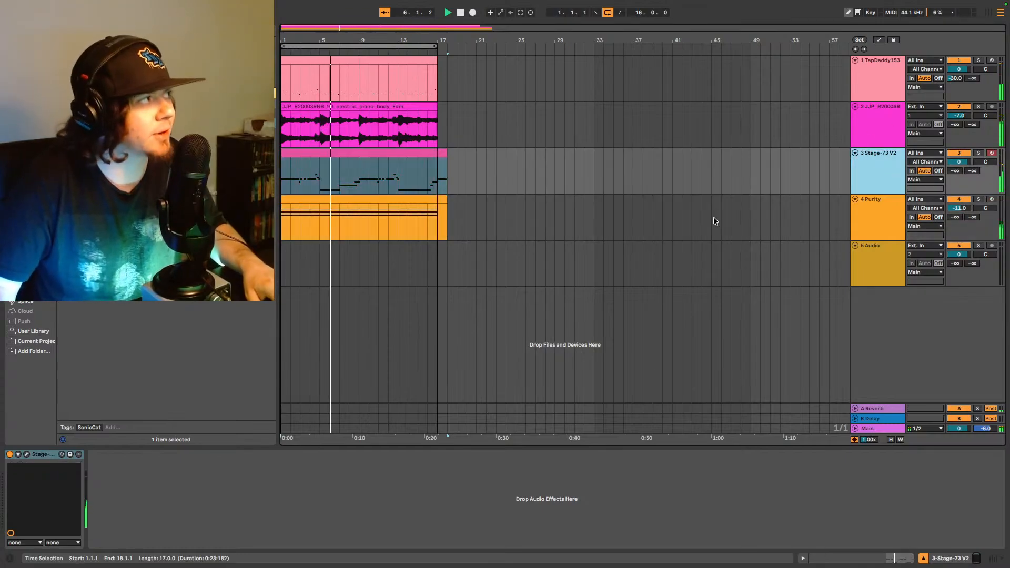
pyautogui.click(958, 558)
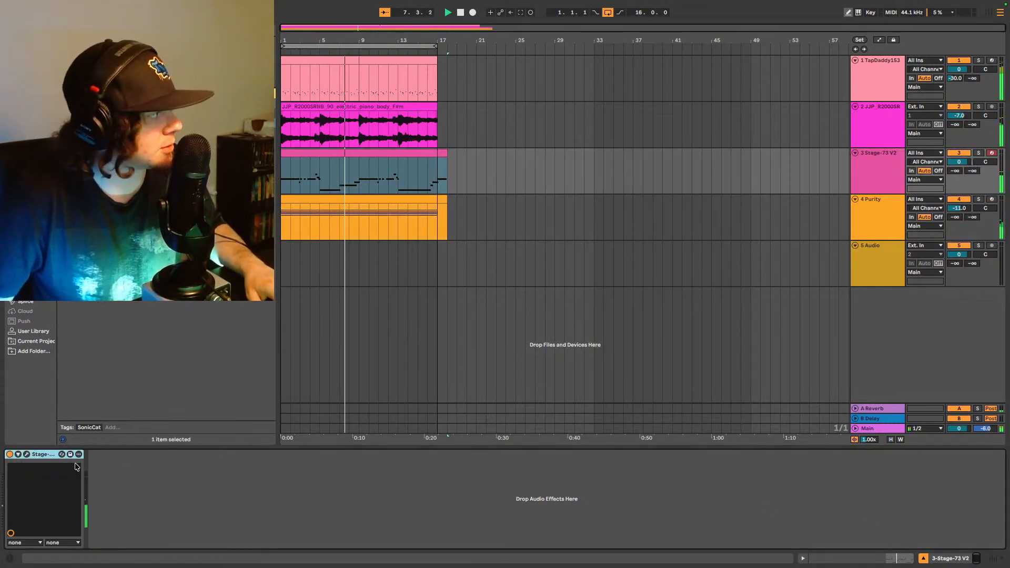
pyautogui.click(26, 455)
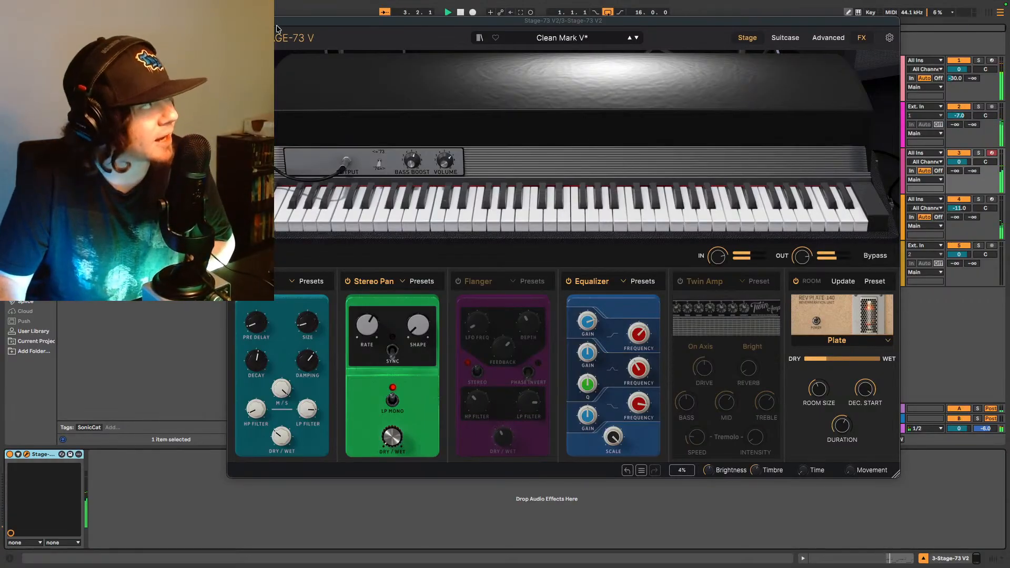
pyautogui.click(233, 21)
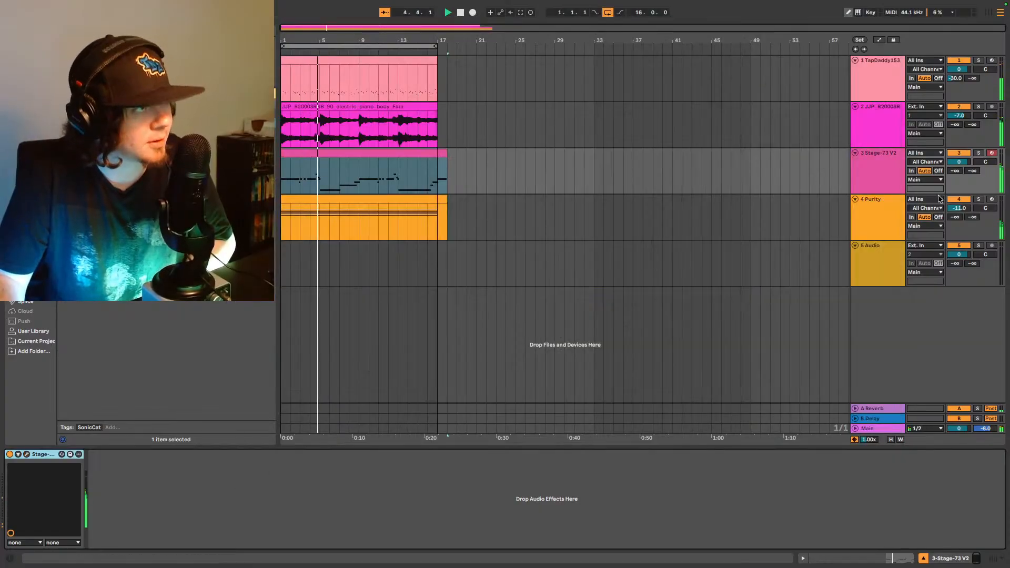
# Step: Set the Purity track's volume to -17 dB
pyautogui.click(958, 208)
pyautogui.moveTo(958, 208); pyautogui.dragTo(983, 238)
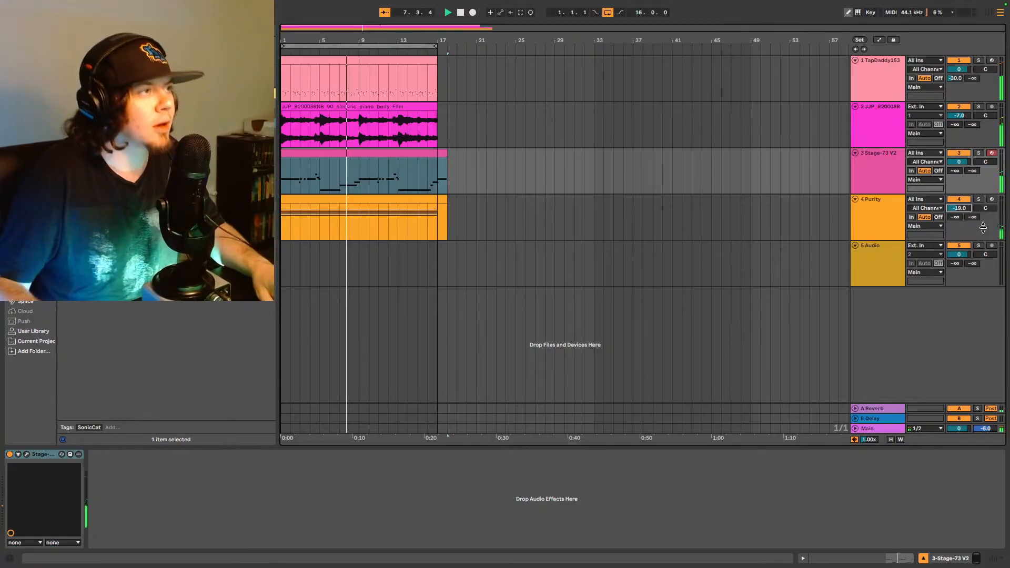
pyautogui.press('Up')
pyautogui.press('Up')
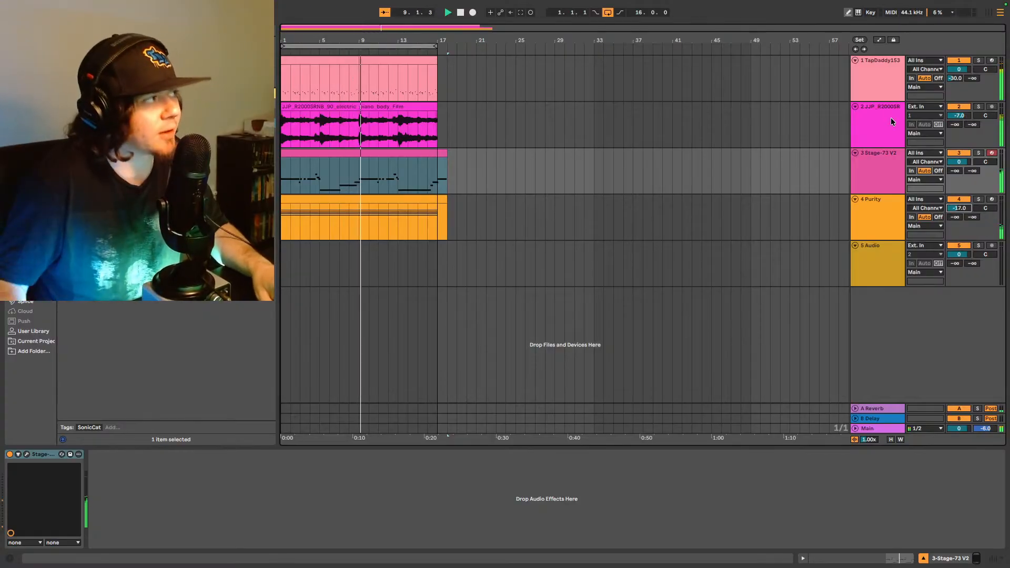
# Step: Bounce the Purity track in place to audio
pyautogui.rightClick(388, 223)
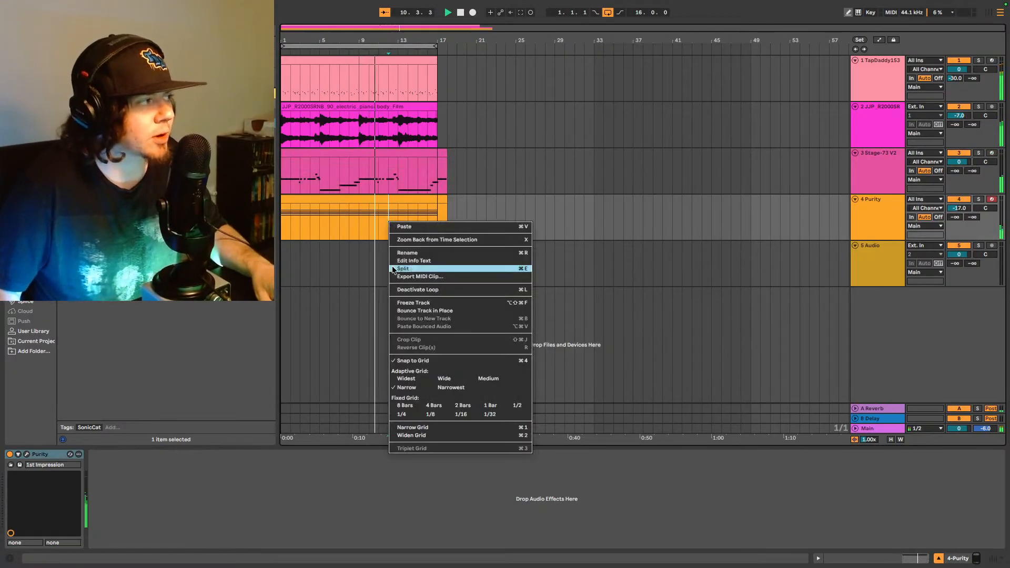
pyautogui.click(421, 311)
pyautogui.click(584, 299)
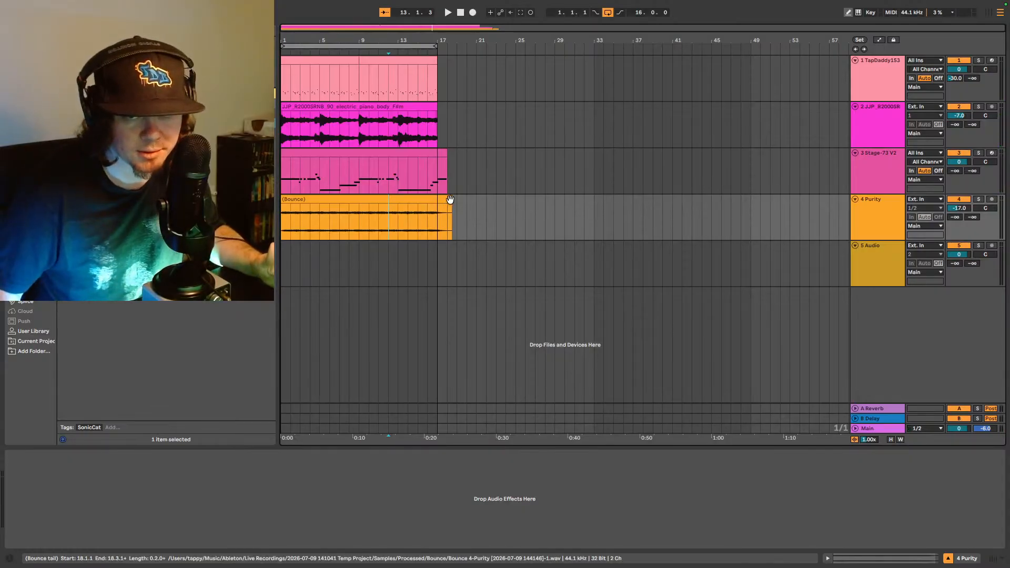
# Step: Lower the bounced Purity track's volume to -25 dB during playback and open a new browser search
pyautogui.press('space')
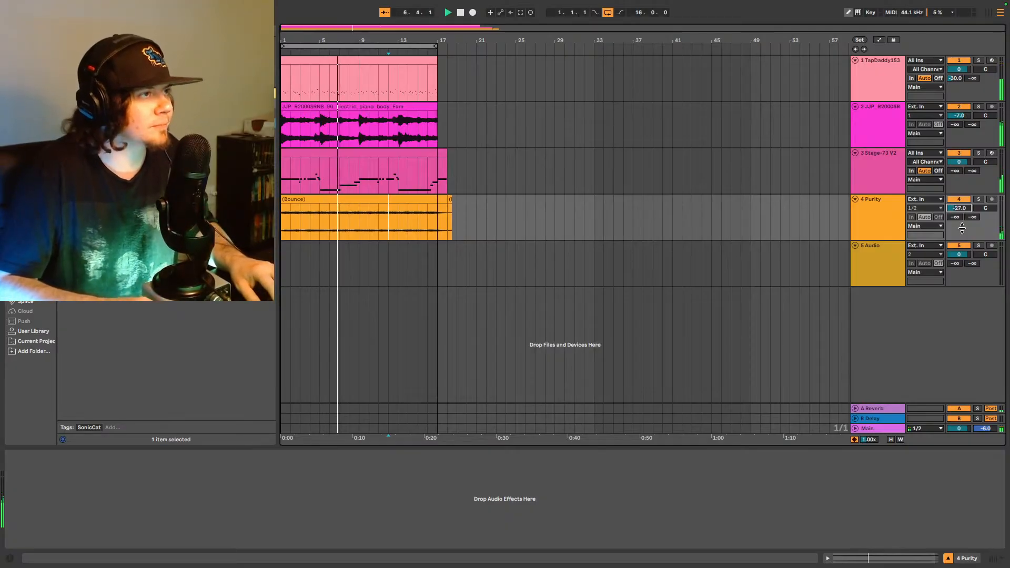
pyautogui.press('space')
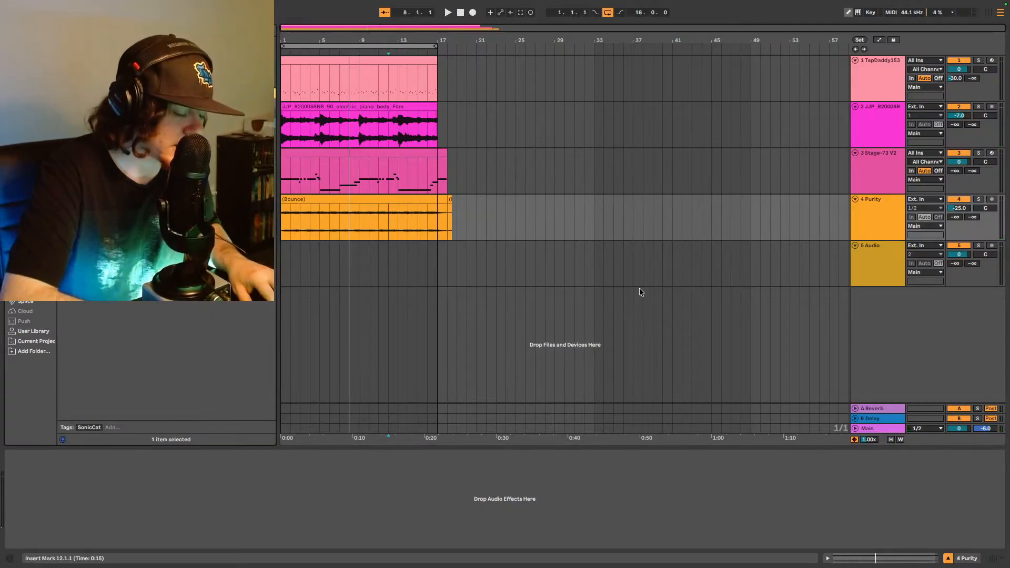
pyautogui.press('super+f')
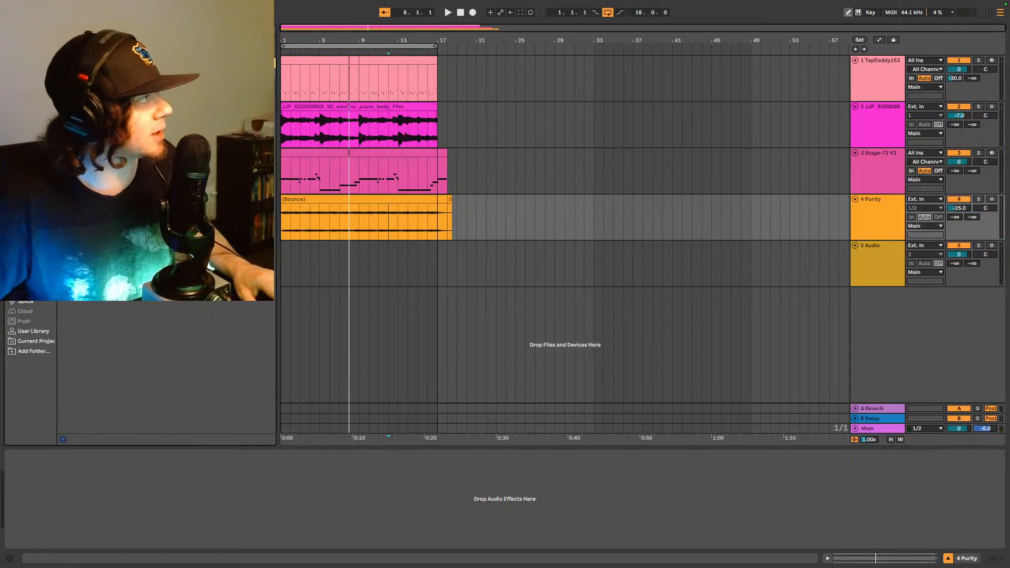
# Step: Add a Utility device to the Purity track and show its gain automation in the arrangement
pyautogui.press('Down')
pyautogui.press('Return')
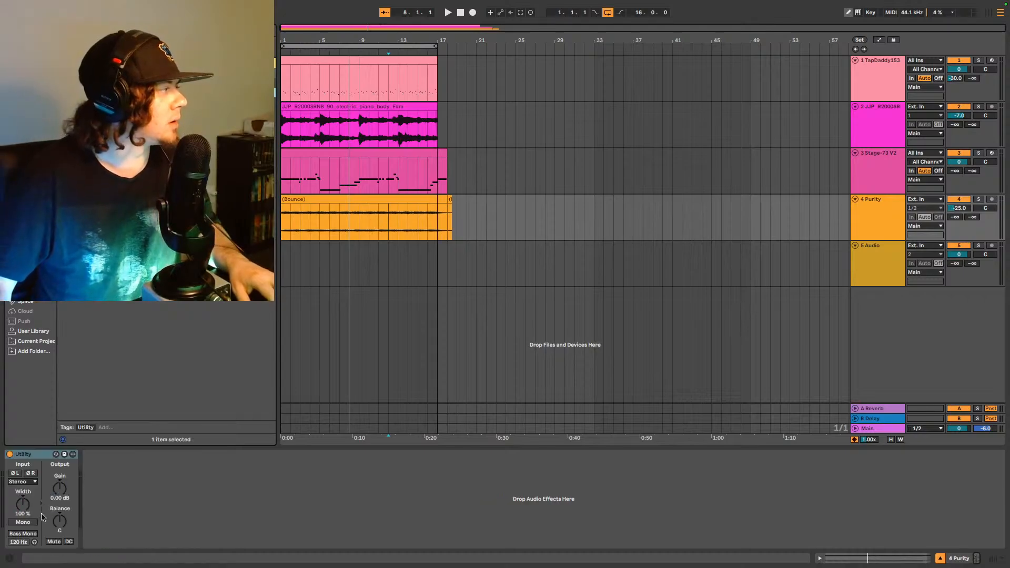
pyautogui.rightClick(59, 489)
pyautogui.click(87, 493)
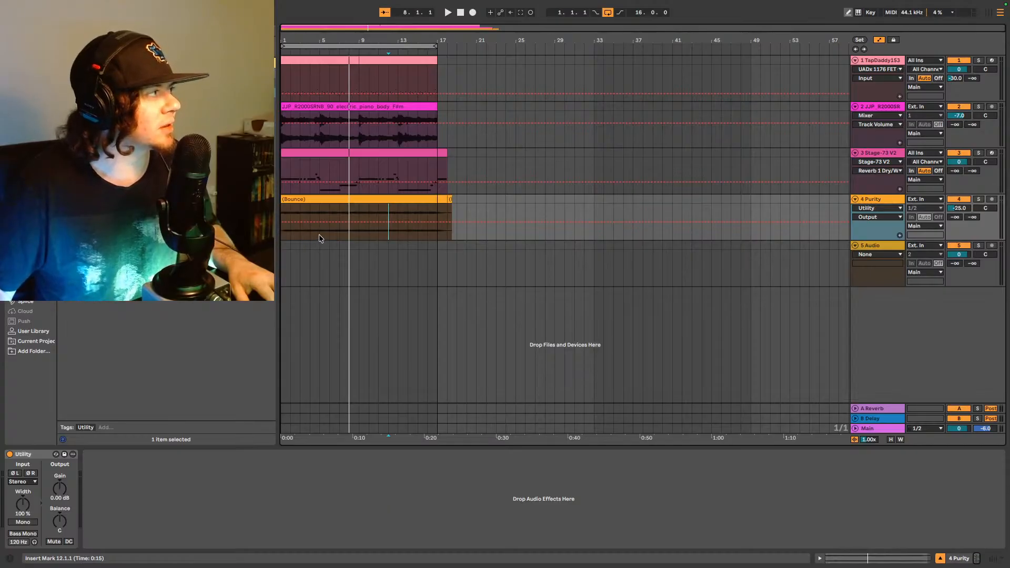
# Step: Insert a rising S-curve in Purity's Utility gain automation from bar 3 to 7 and a falling one from bar 7 to 11
pyautogui.moveTo(298, 232); pyautogui.dragTo(324, 232)
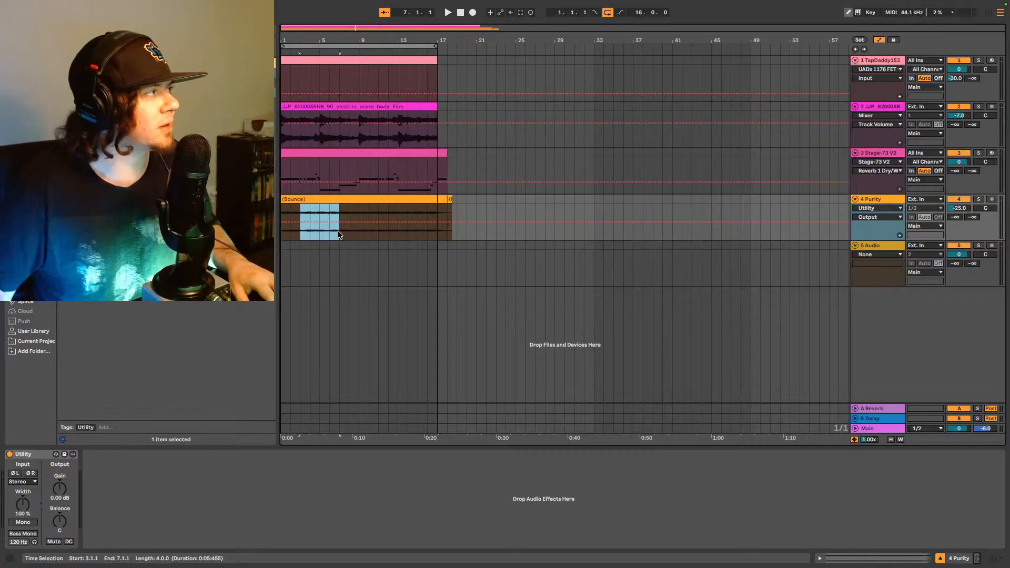
pyautogui.rightClick(318, 233)
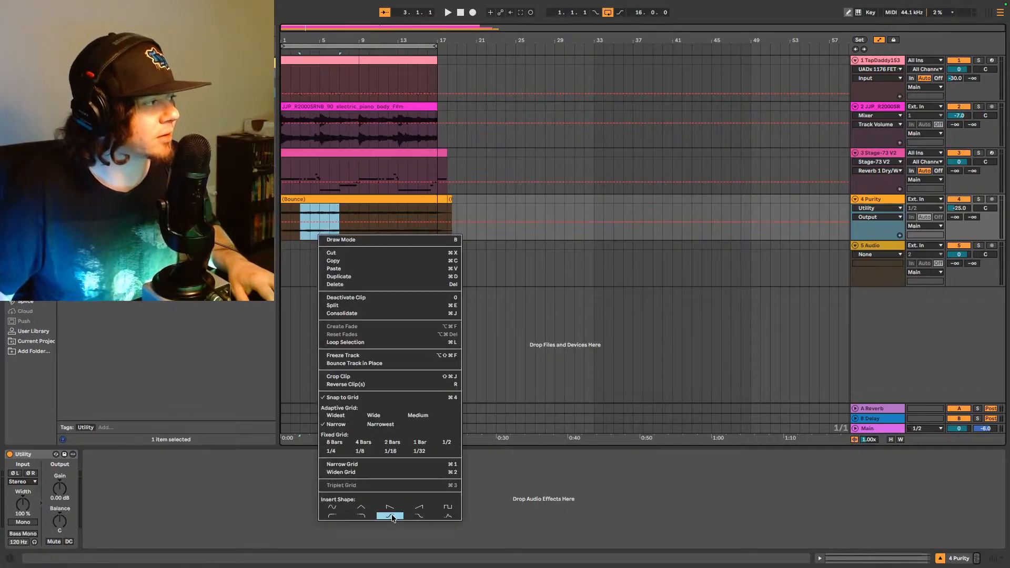
pyautogui.click(391, 516)
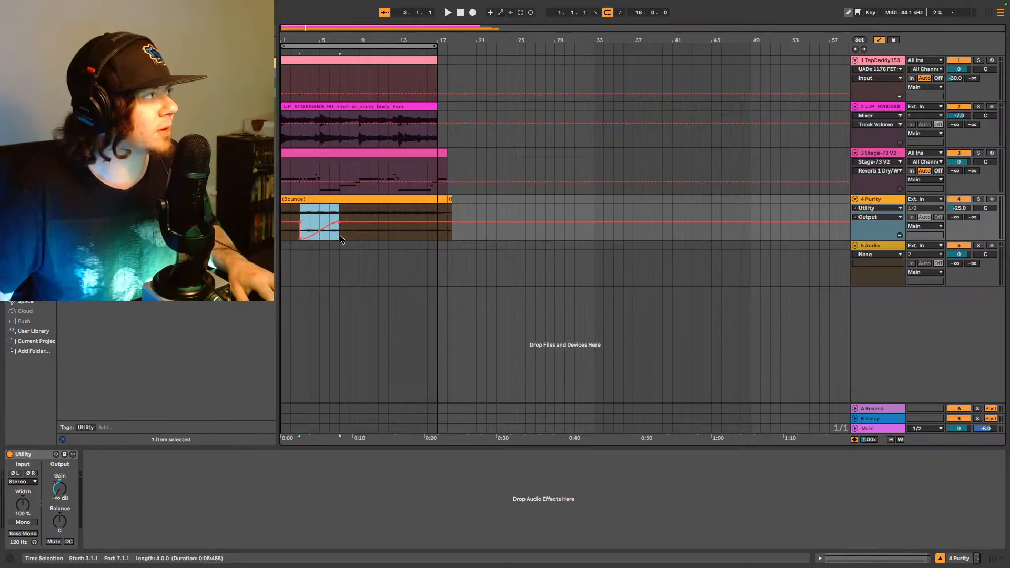
pyautogui.moveTo(340, 235); pyautogui.dragTo(368, 235)
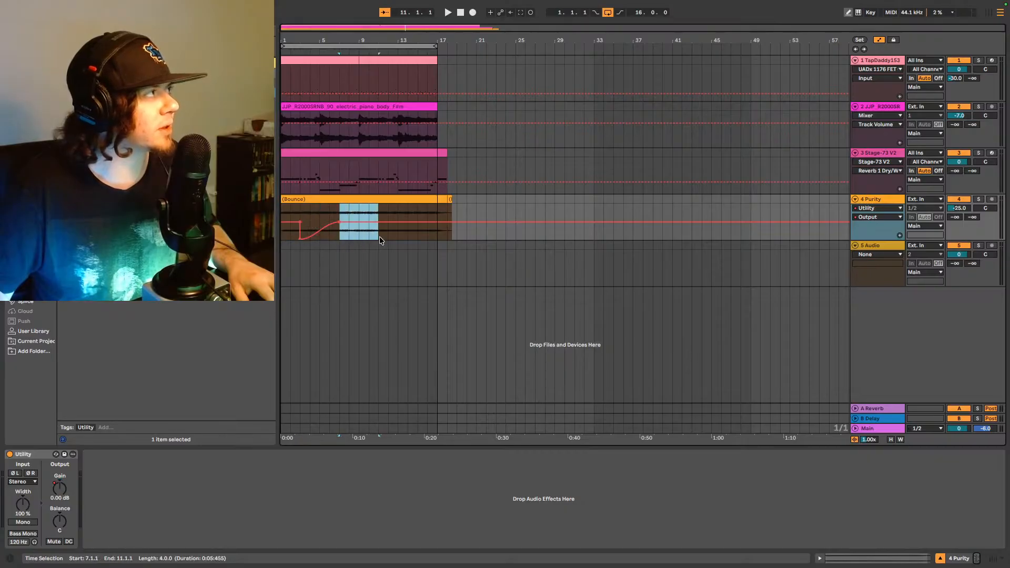
pyautogui.rightClick(380, 237)
pyautogui.click(470, 536)
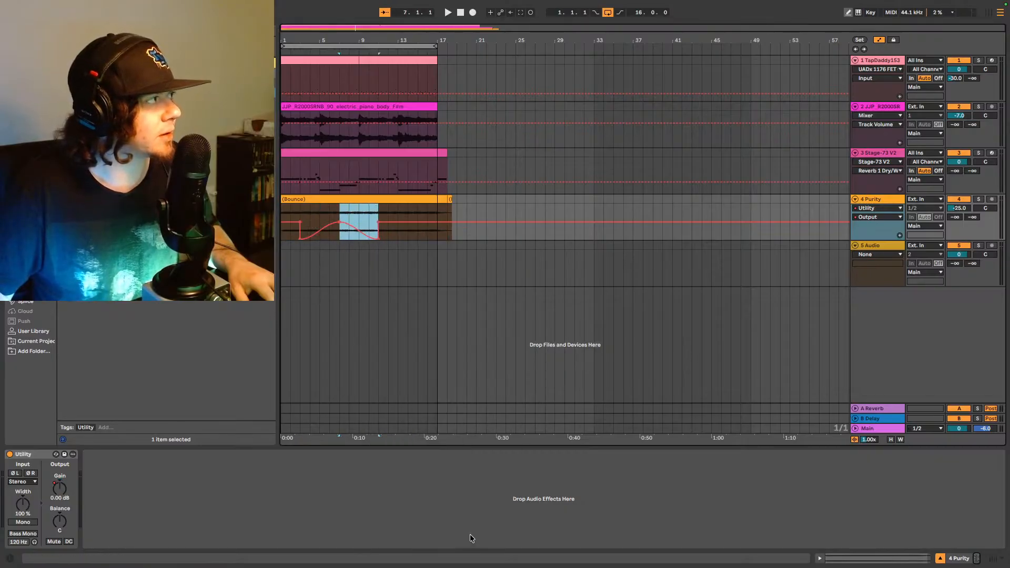
# Step: Try a falling S-curve in Purity's gain automation from bar 11 to 15 and select the remaining clip section
pyautogui.click(381, 238)
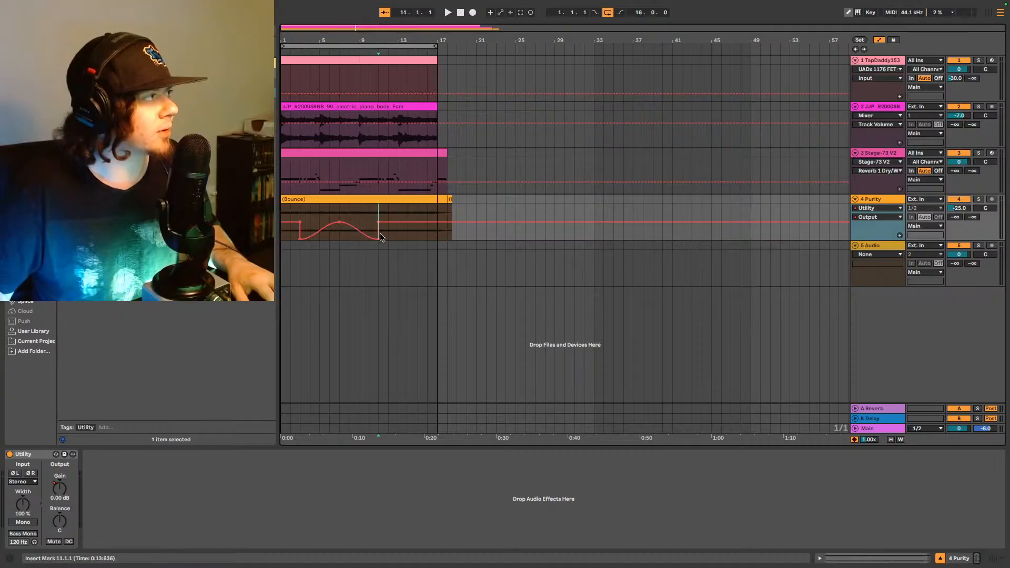
pyautogui.rightClick(416, 230)
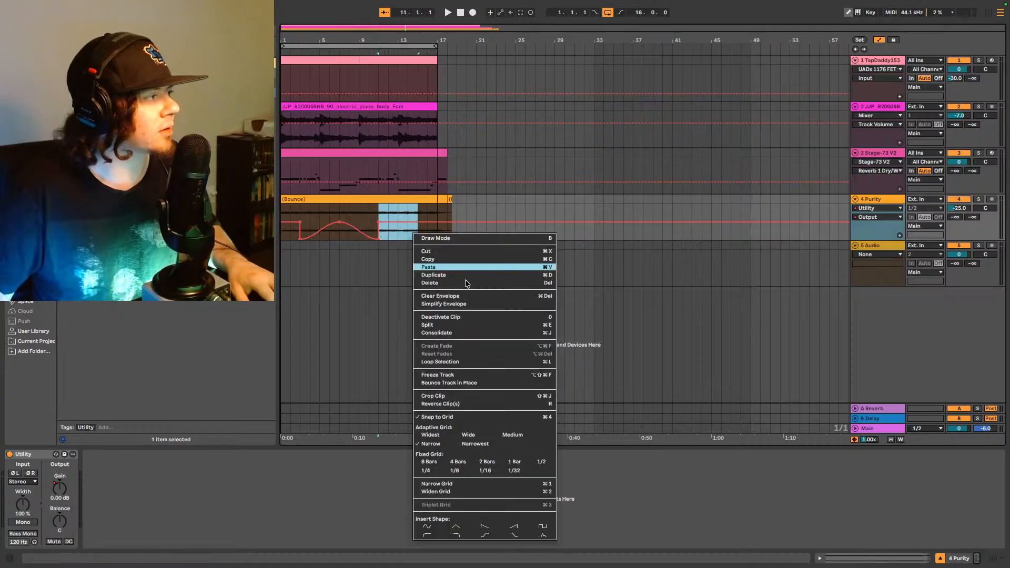
pyautogui.click(514, 537)
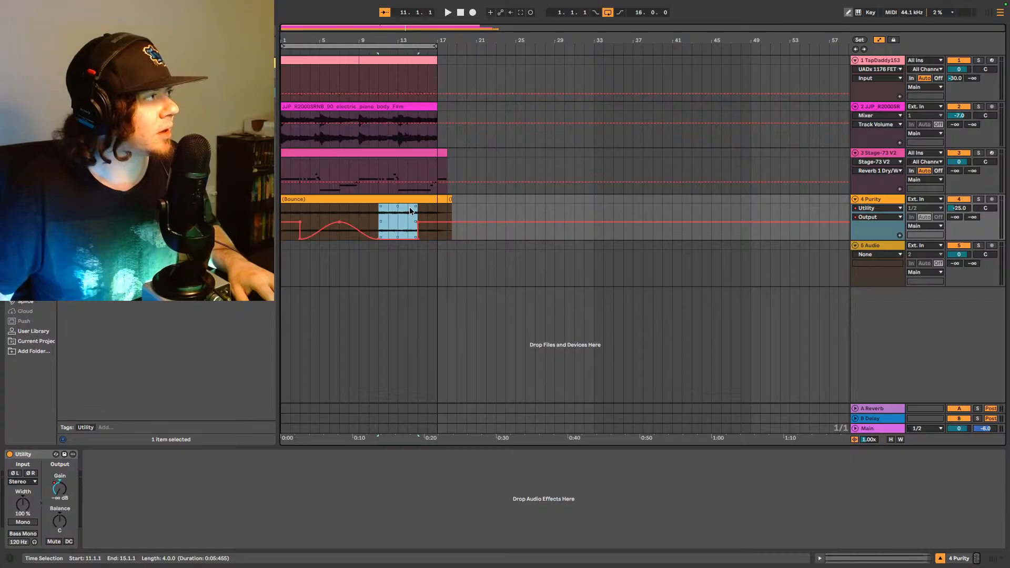
pyautogui.click(420, 238)
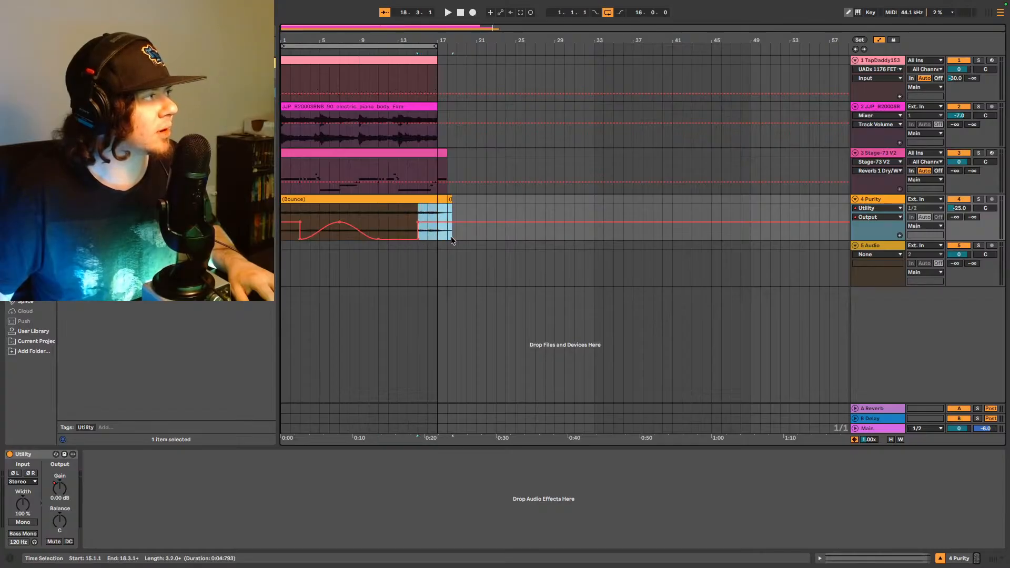
pyautogui.moveTo(452, 238); pyautogui.dragTo(453, 238)
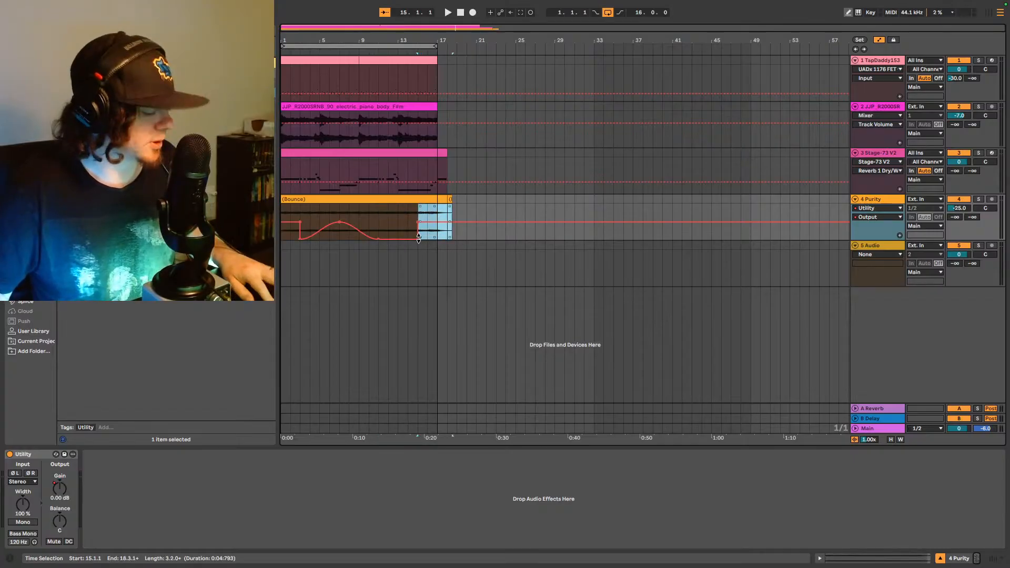
# Step: Insert a rising S-curve in Purity's gain automation from bar 11 to 15 and a falling one from bar 15 to 19
pyautogui.moveTo(378, 226); pyautogui.dragTo(418, 217)
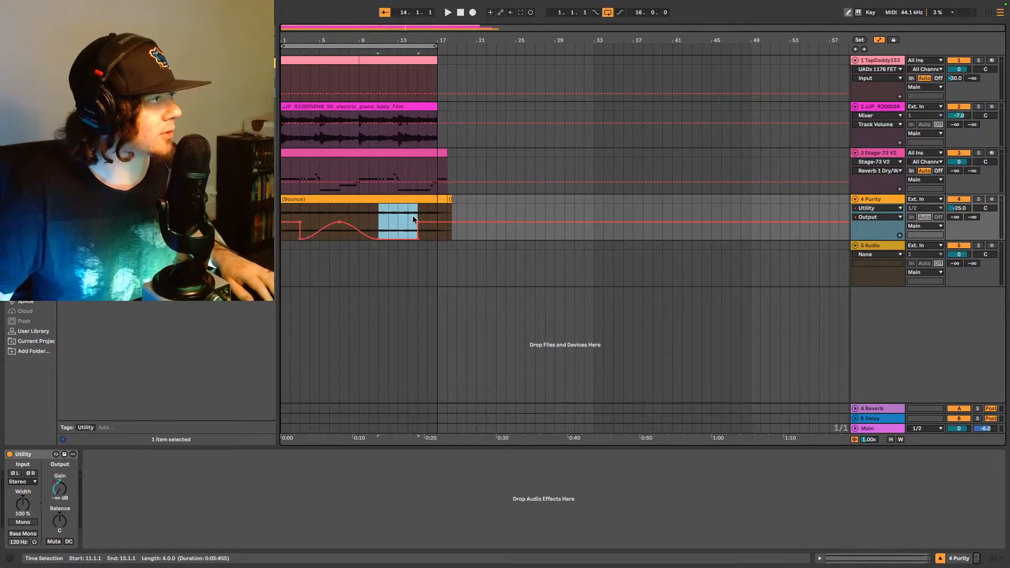
pyautogui.rightClick(403, 223)
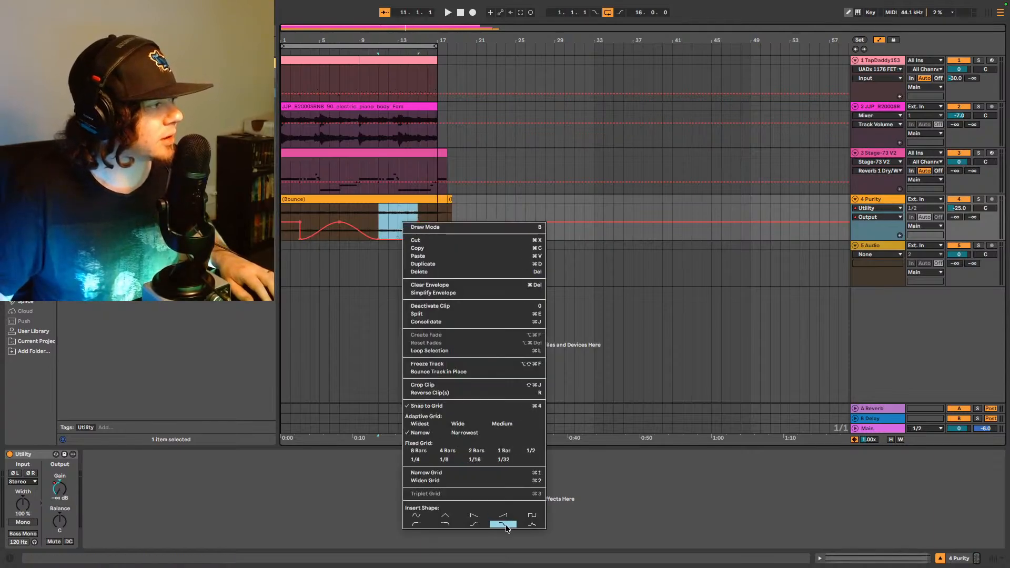
pyautogui.click(474, 524)
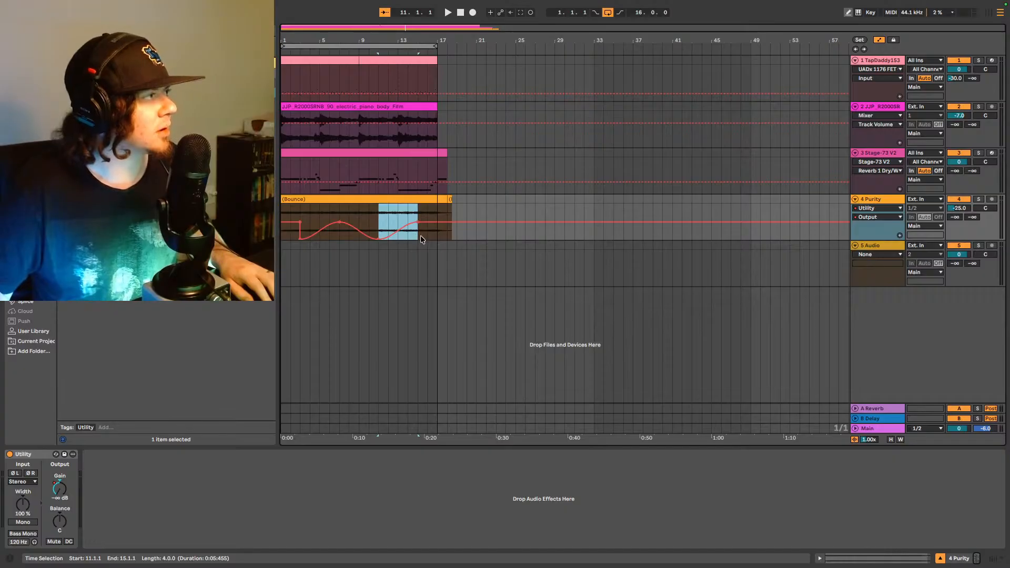
pyautogui.moveTo(421, 238); pyautogui.dragTo(448, 232)
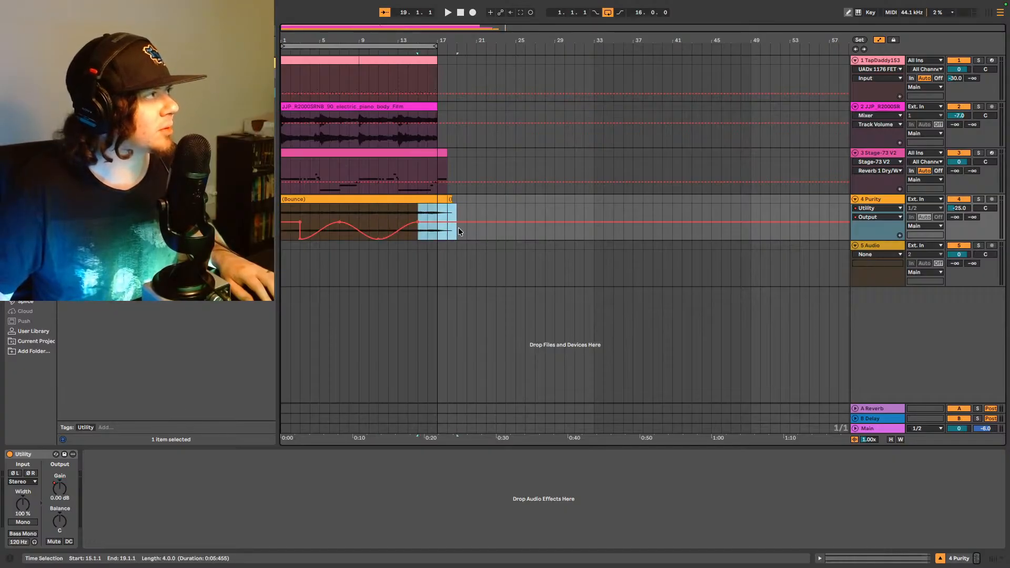
pyautogui.rightClick(456, 231)
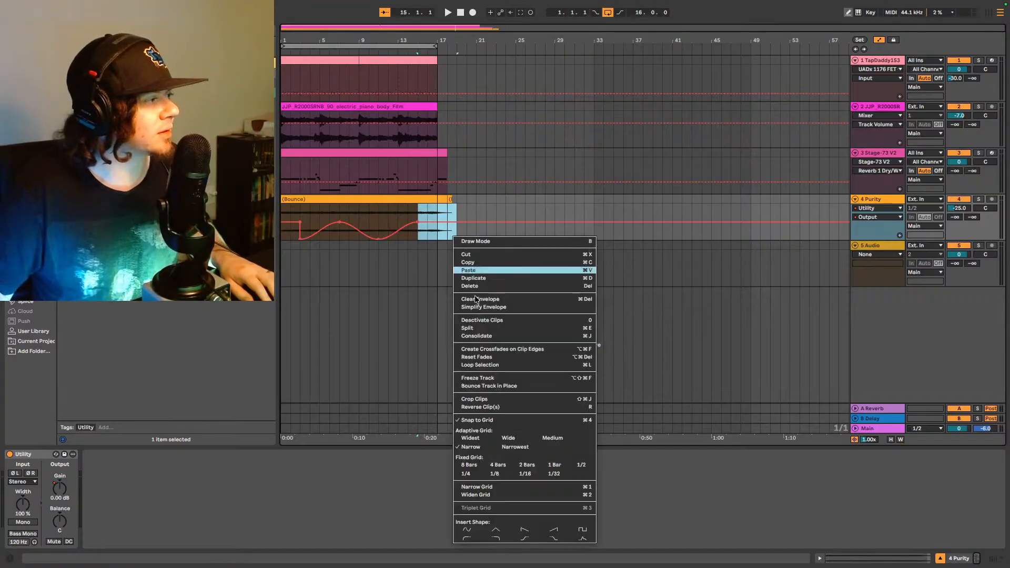
pyautogui.click(554, 539)
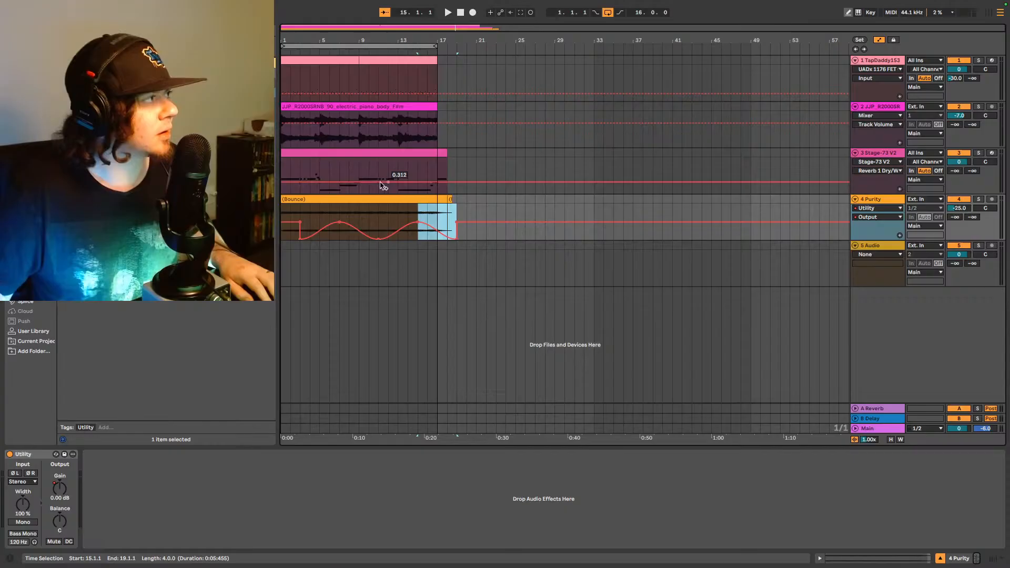
# Step: Bring Purity's gain automation before bar 3 down to silence and audition the beat from bar 1, unlooped and with the loop re-enabled
pyautogui.click(607, 12)
pyautogui.click(283, 219)
pyautogui.press('space')
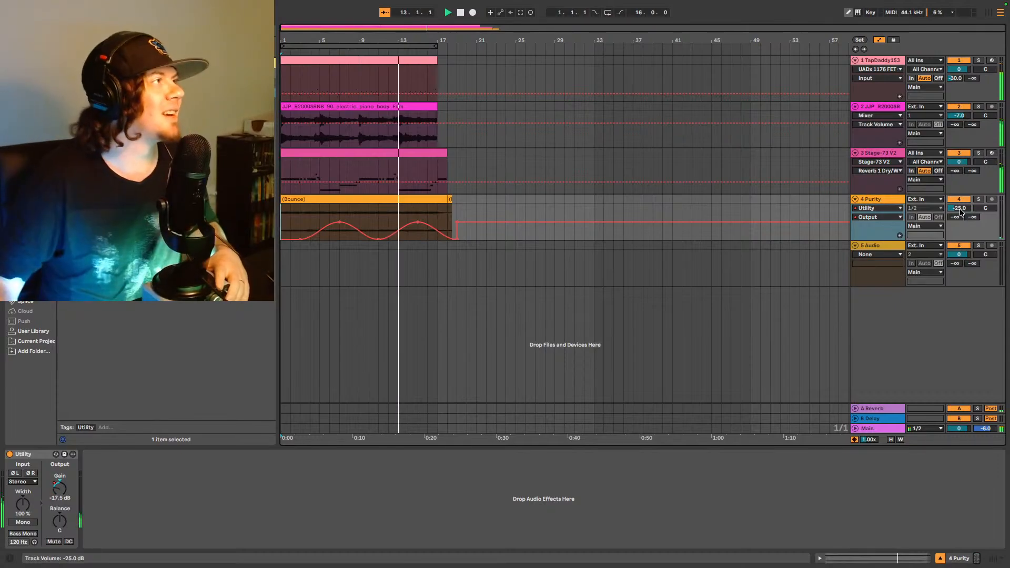
pyautogui.click(607, 12)
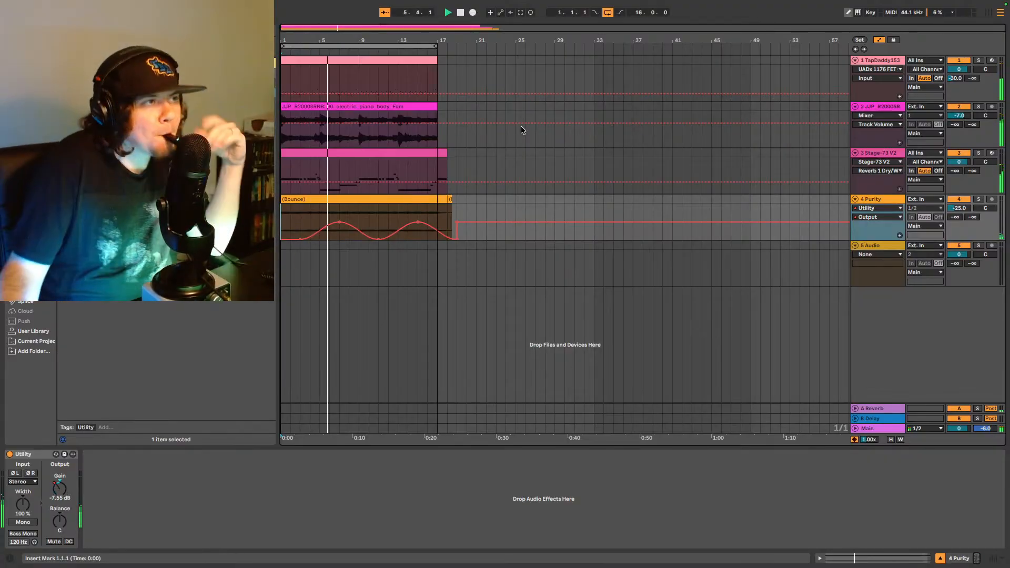
# Step: Insert a new MIDI track directly below the Purity track
pyautogui.click(887, 202)
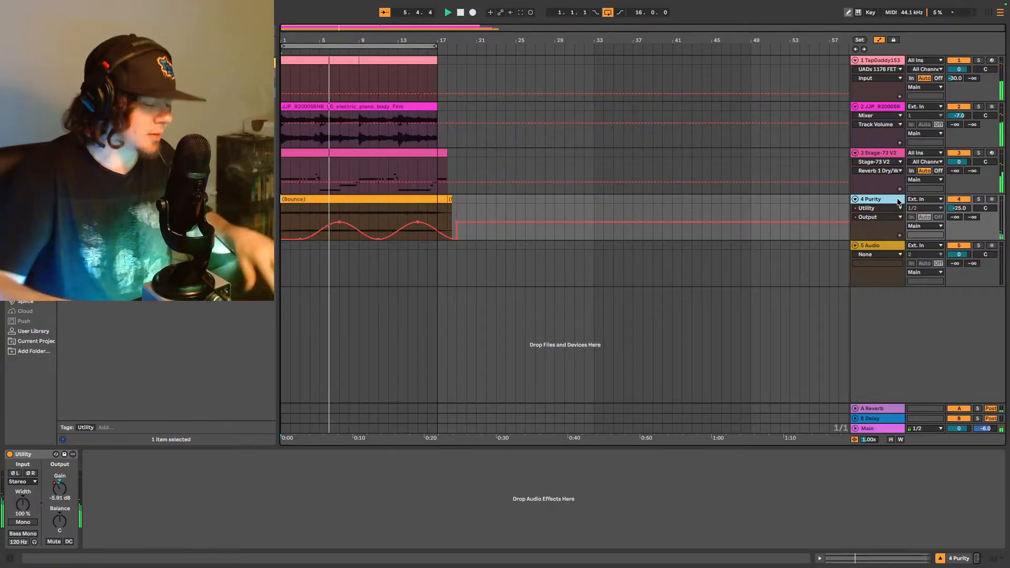
pyautogui.hotkey('ctrl', 'shift', 't')
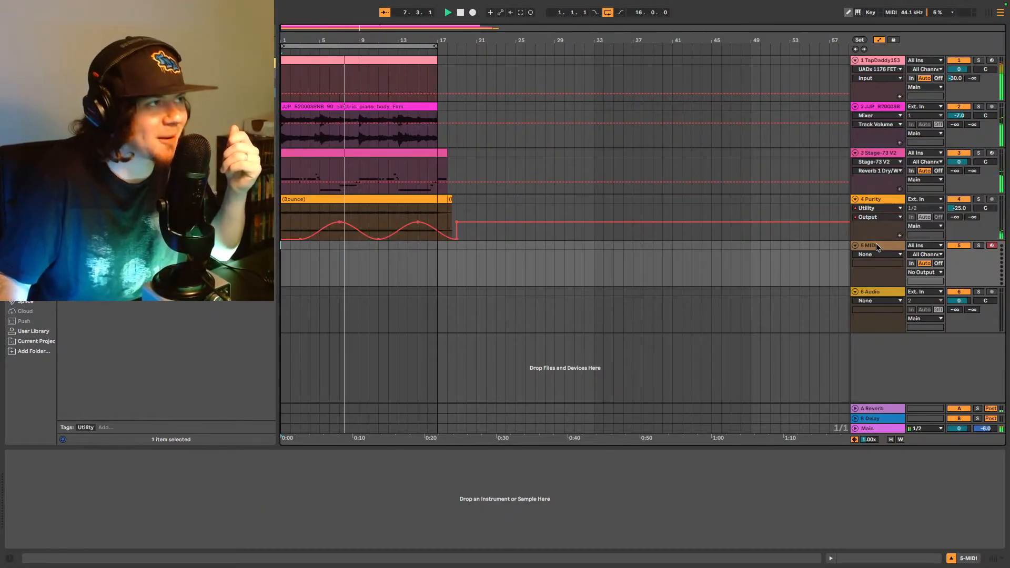
pyautogui.click(872, 216)
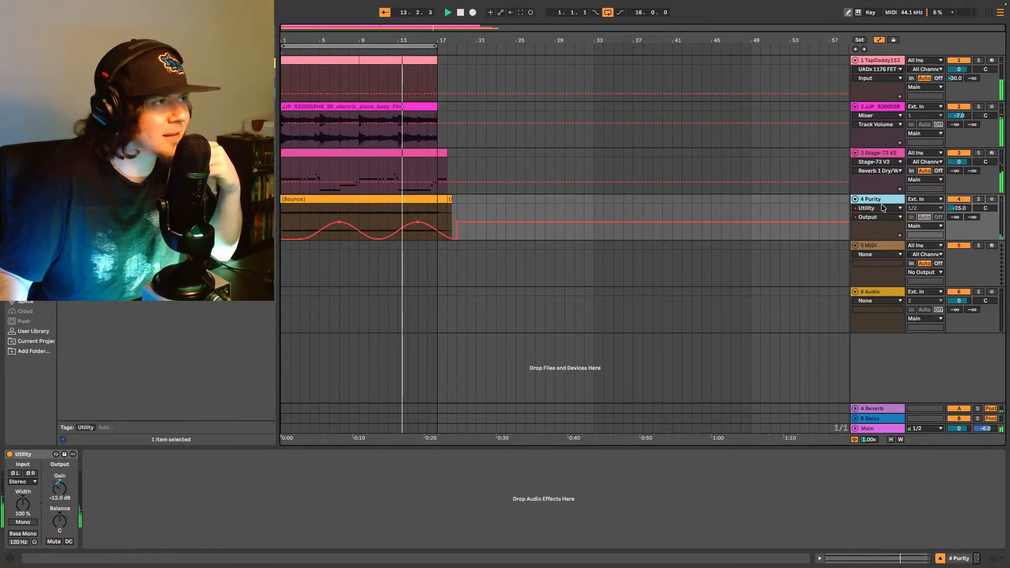
pyautogui.click(878, 247)
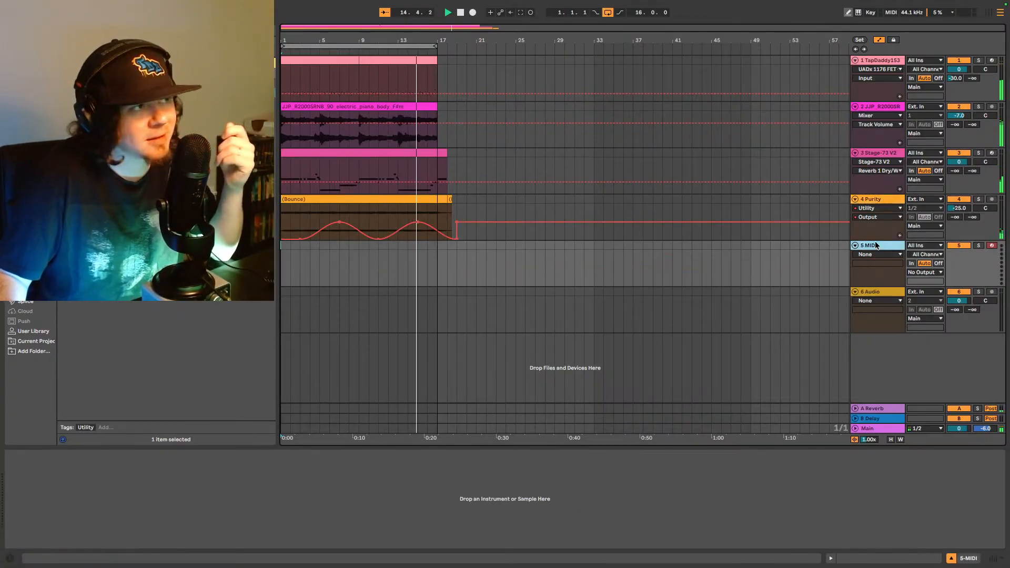
# Step: Add a Delay to the Purity track with Ping Pong on and the synced delay time set to 2 sixteenths
pyautogui.click(876, 200)
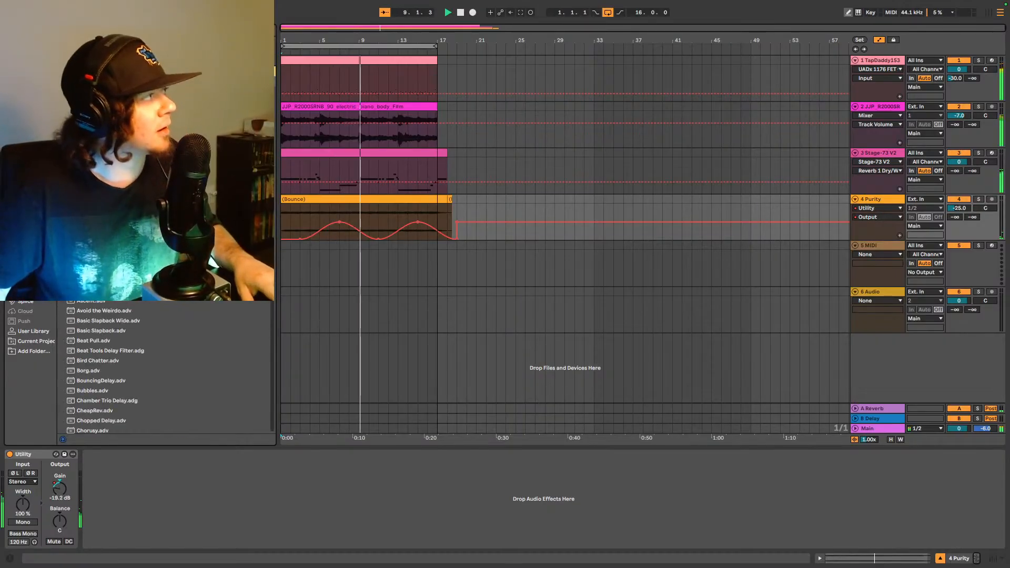
pyautogui.moveTo(197, 551); pyautogui.dragTo(169, 516)
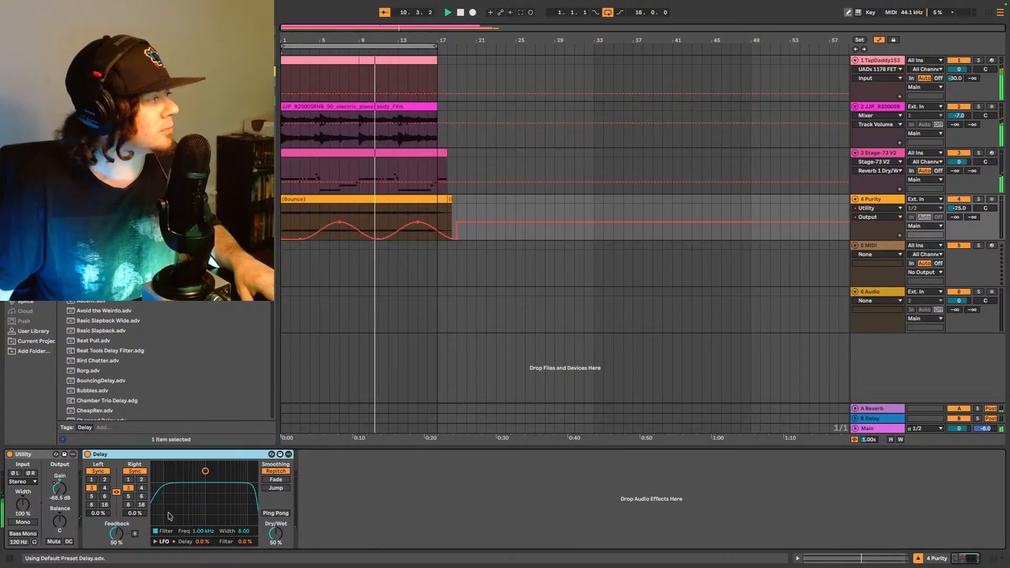
pyautogui.click(276, 513)
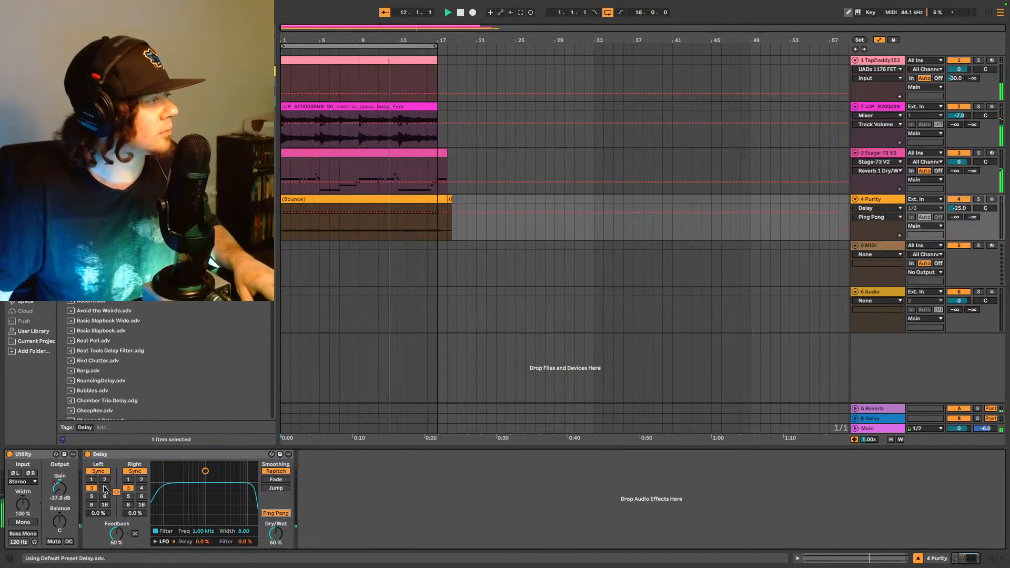
pyautogui.click(104, 479)
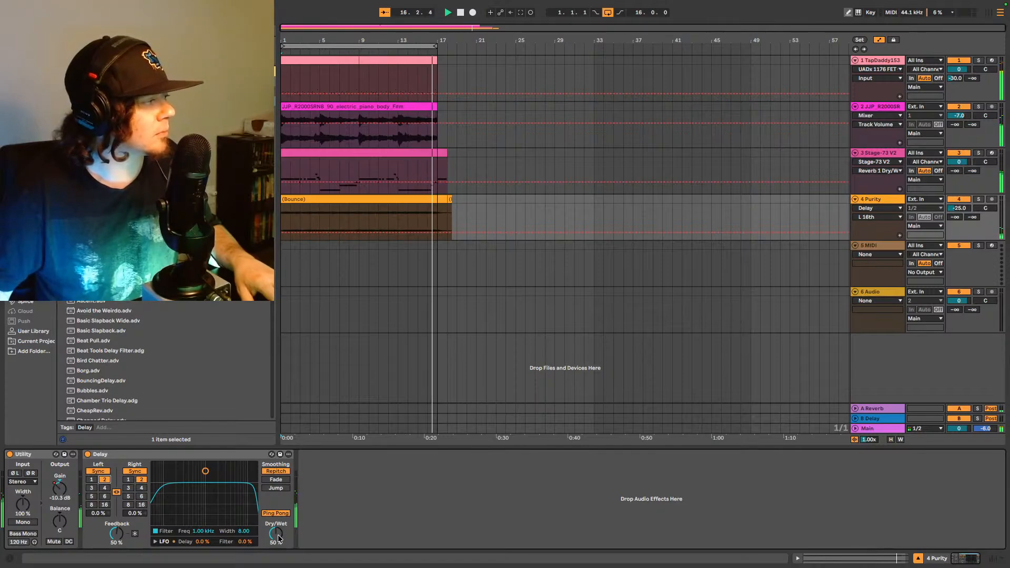
pyautogui.click(104, 488)
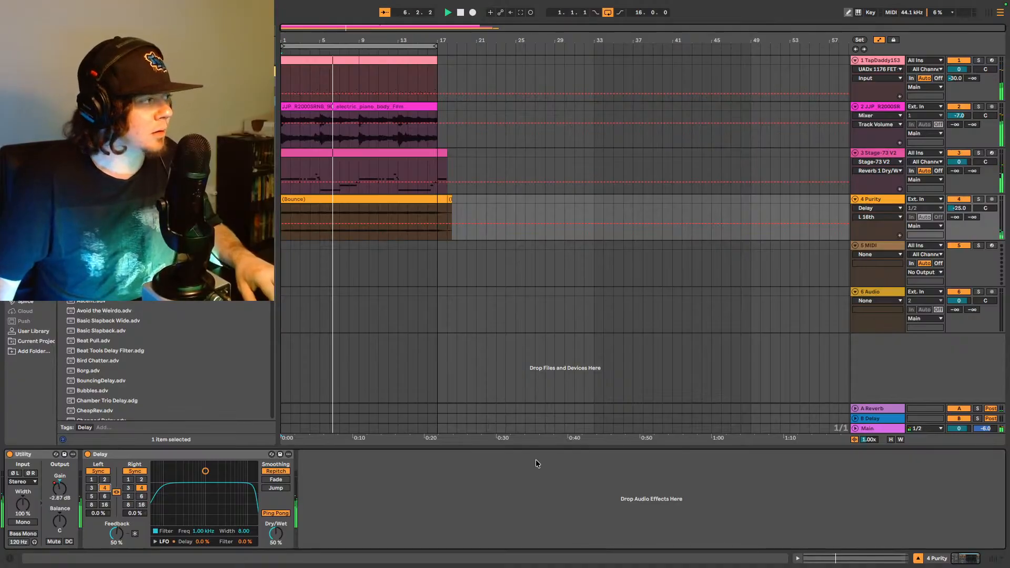
pyautogui.click(104, 480)
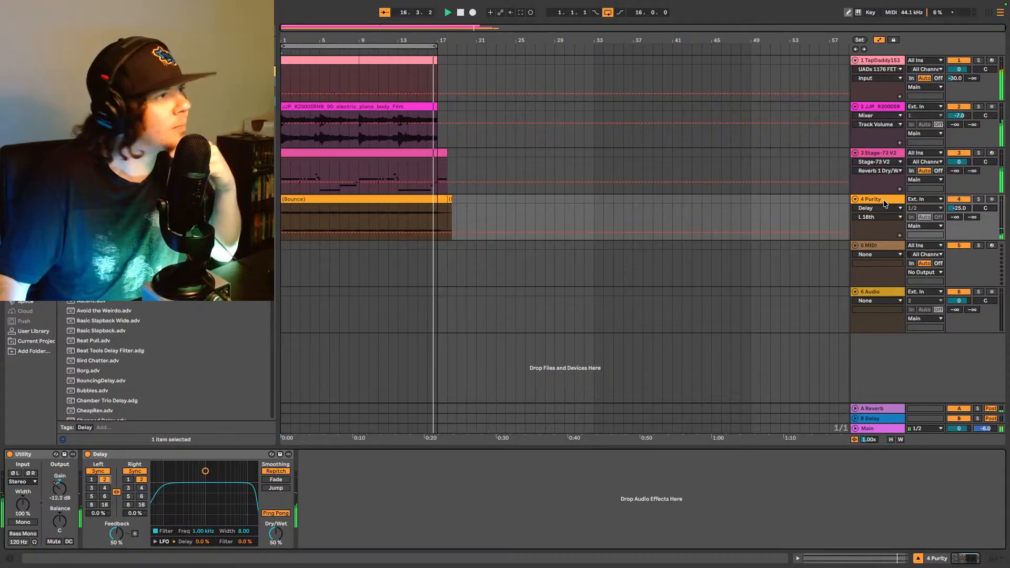
# Step: Open Splice in the browser with the new MIDI track selected, and filter its catalogue for saxophone samples
pyautogui.click(879, 246)
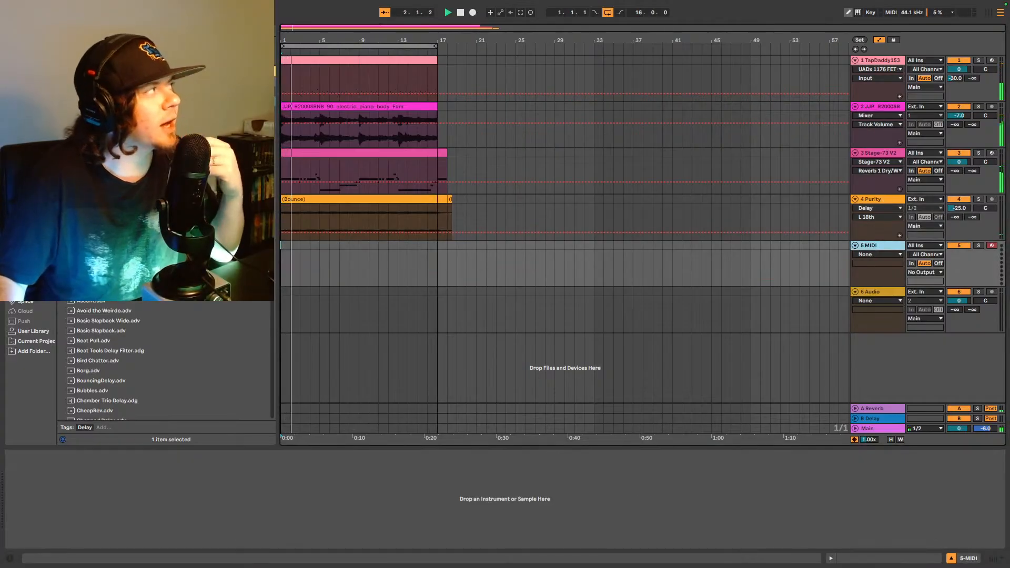
pyautogui.hotkey('ctrl', 'f')
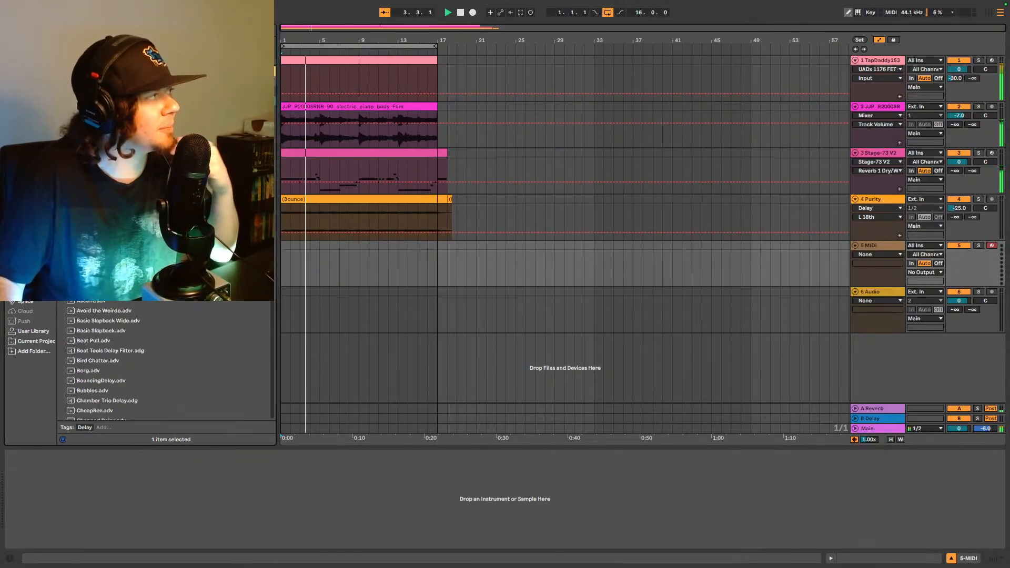
pyautogui.click(25, 302)
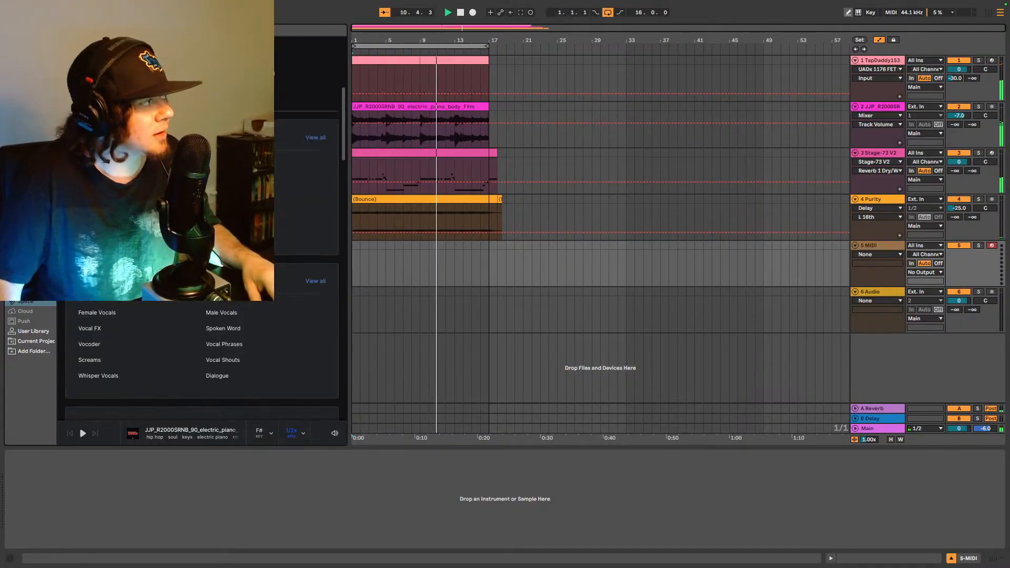
pyautogui.scroll(-5, 173, 315)
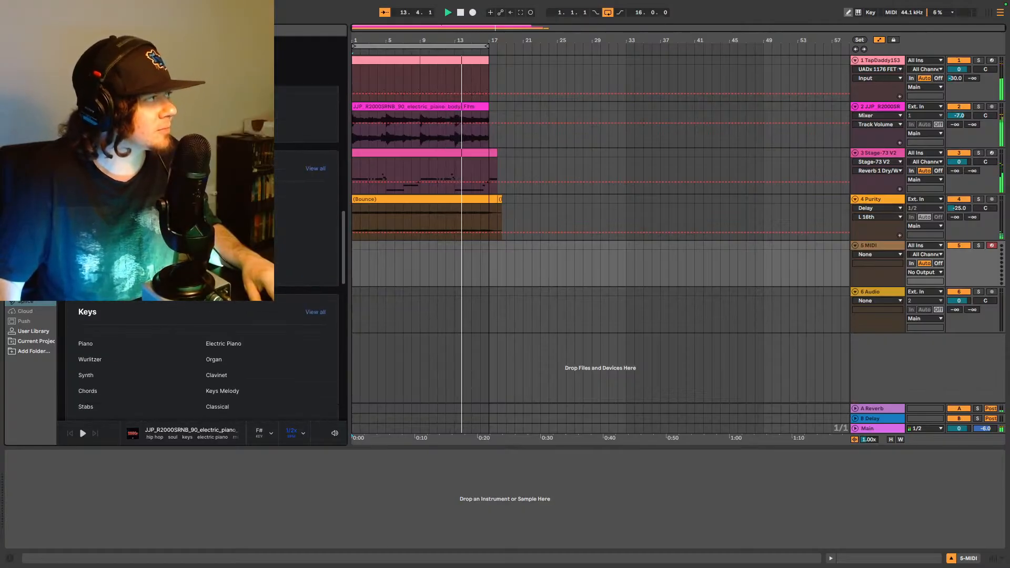
pyautogui.click(293, 119)
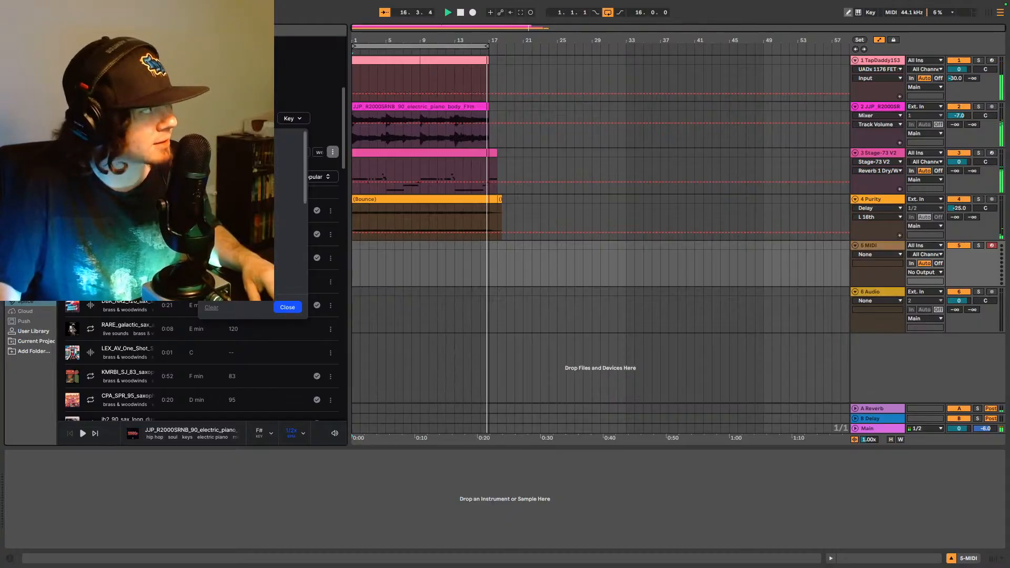
pyautogui.click(287, 308)
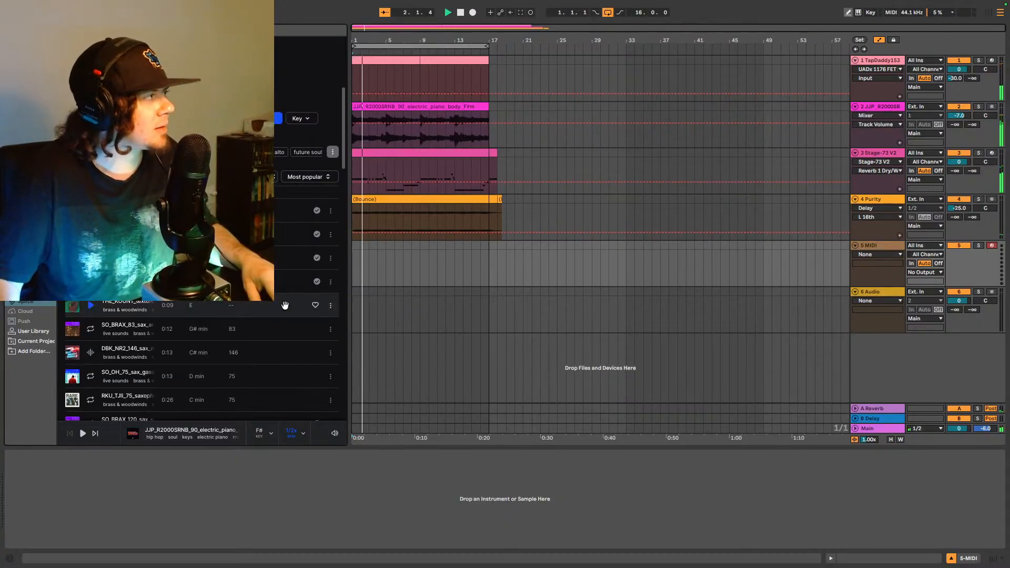
# Step: Preview the THE_KOUNT jazzy sax texture sample and check Splice's Timestretch settings
pyautogui.click(200, 309)
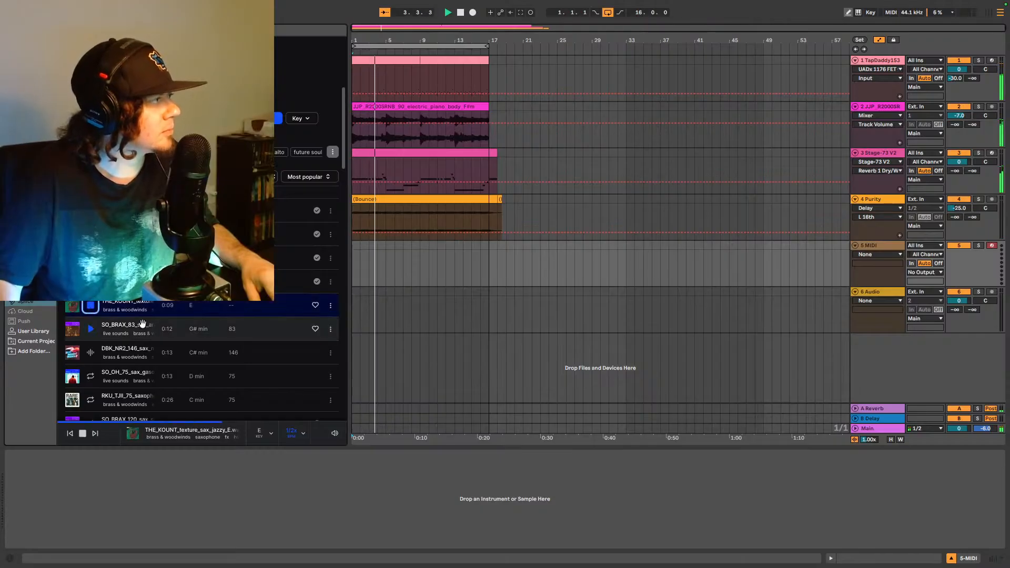
pyautogui.click(294, 435)
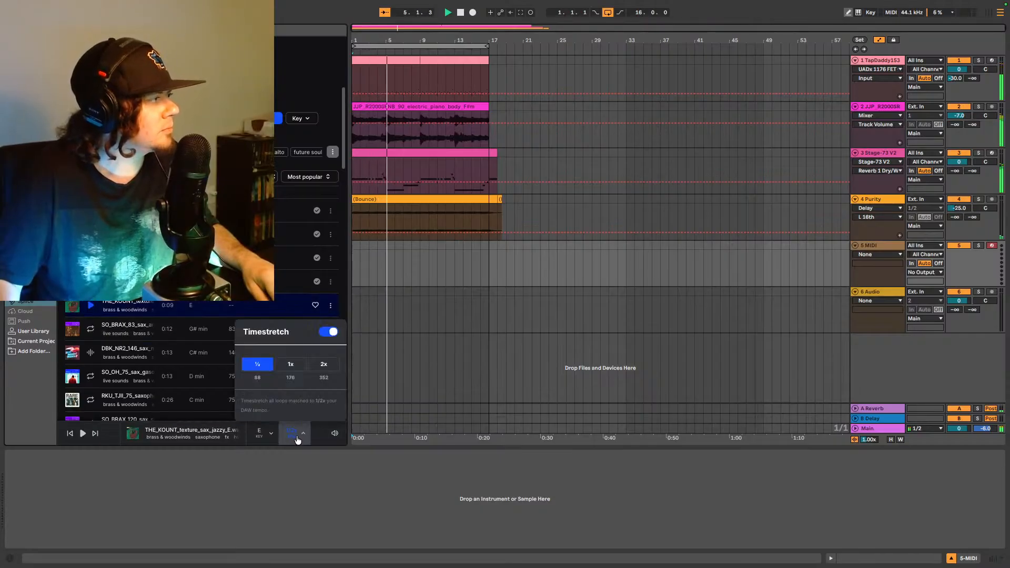
pyautogui.click(298, 441)
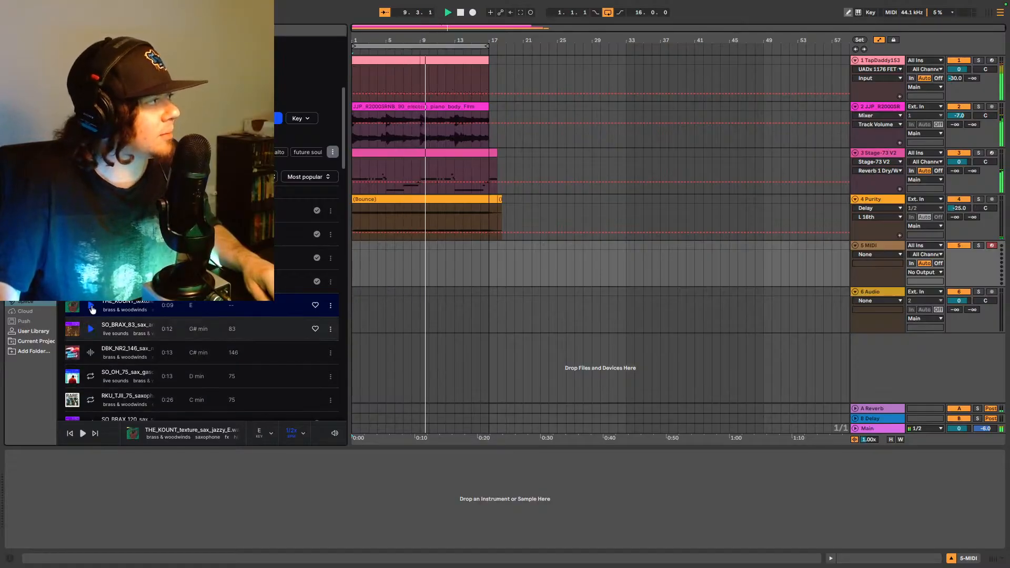
# Step: Enable transposing all Splice samples to the key of E and preview the SO_BRAX_83 sax arrangement loop
pyautogui.click(258, 436)
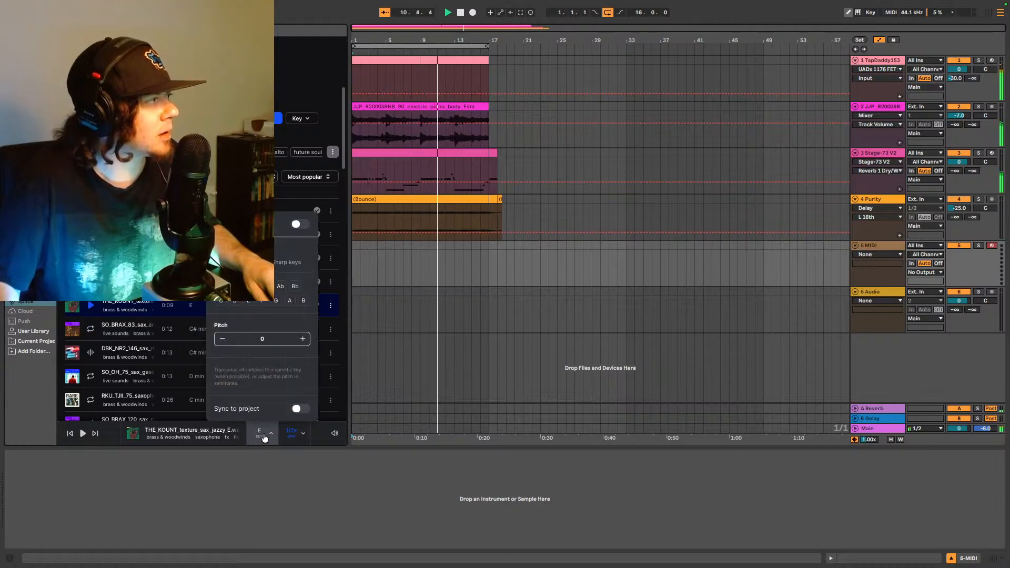
pyautogui.click(299, 225)
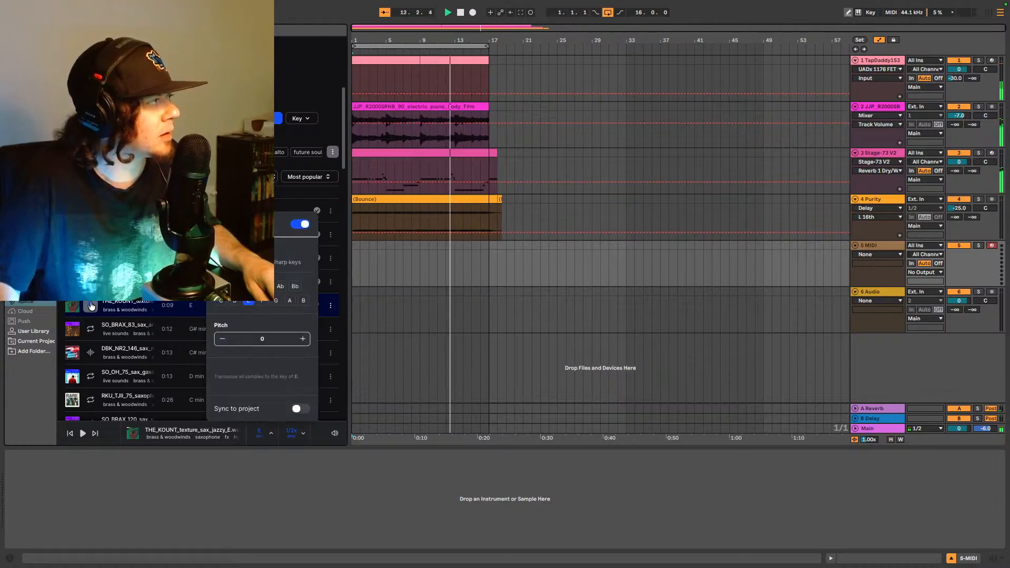
pyautogui.click(92, 332)
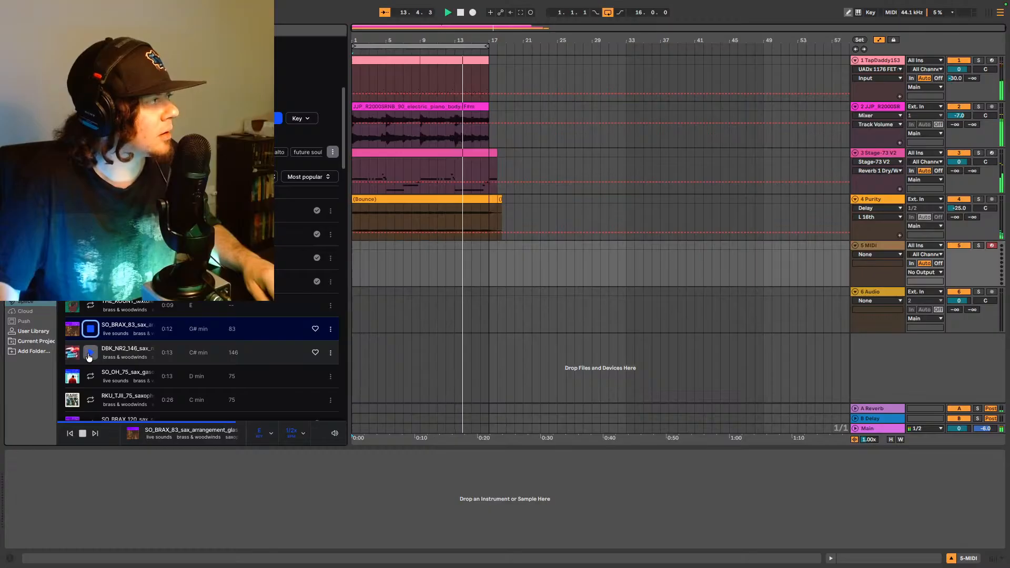
# Step: Audition the DBK_NR2_146 sax melody and the SO_OH_75 sax gasoline loop against the beat
pyautogui.click(90, 355)
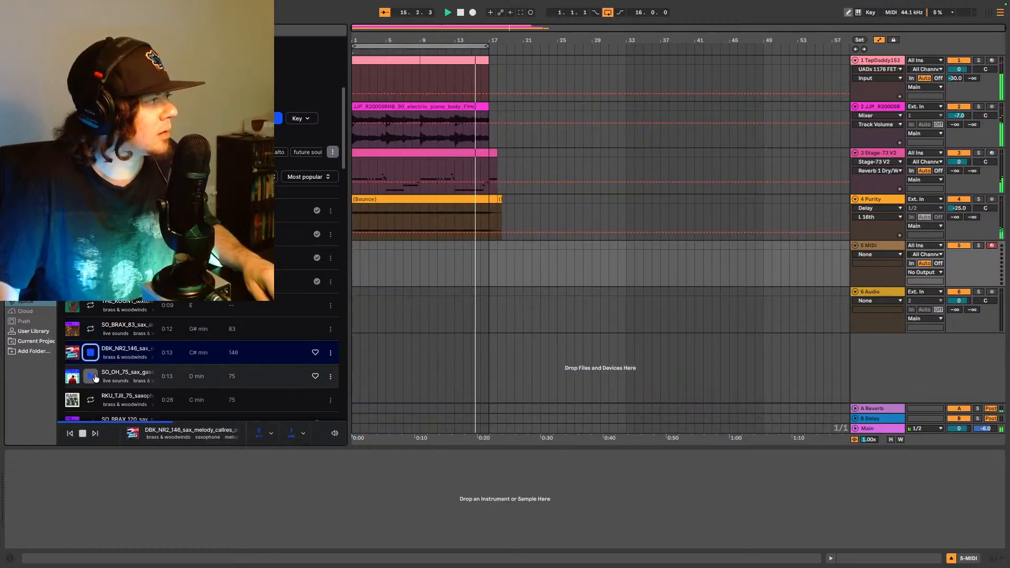
pyautogui.click(92, 377)
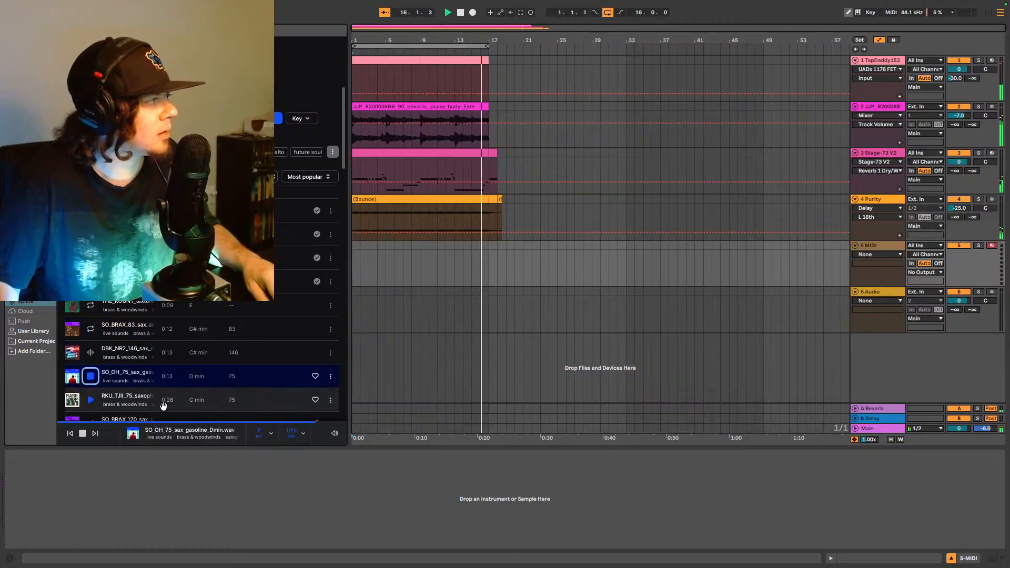
pyautogui.click(293, 439)
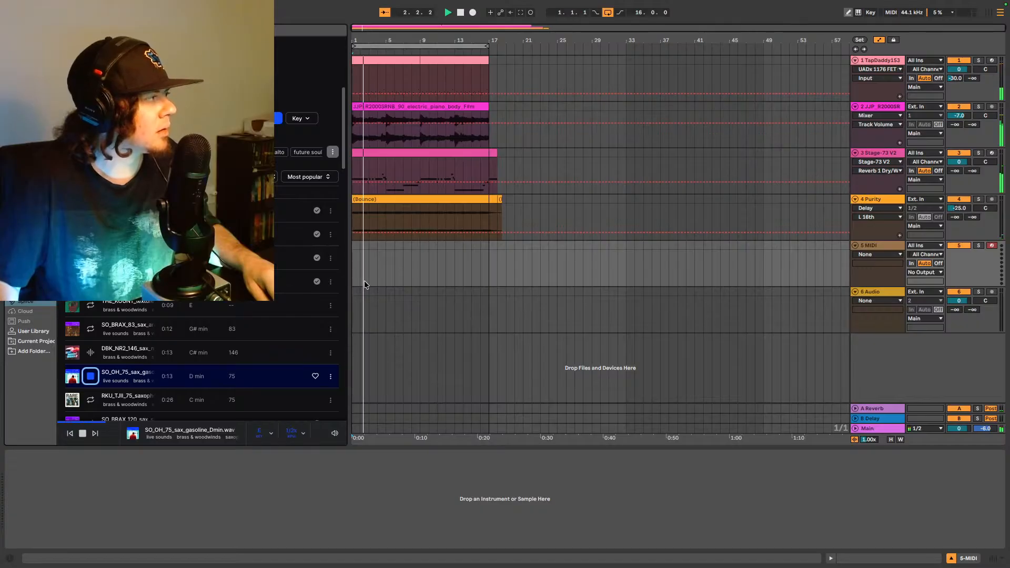
# Step: Duplicate the first 16 bars of the drum, electric piano, Stage-73 and Purity tracks right after the original section
pyautogui.moveTo(352, 210); pyautogui.dragTo(487, 60)
pyautogui.hotkey('ctrl', 'd')
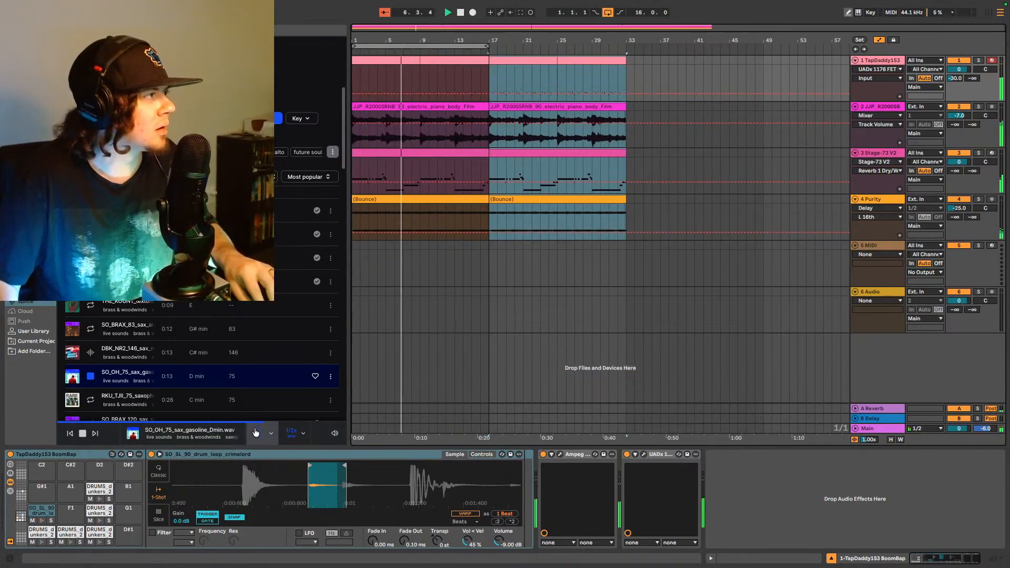
# Step: Stop the arrangement, preview the RKU_TJII_75 saxophone loop and look through more saxophone samples
pyautogui.press('space')
pyautogui.click(91, 400)
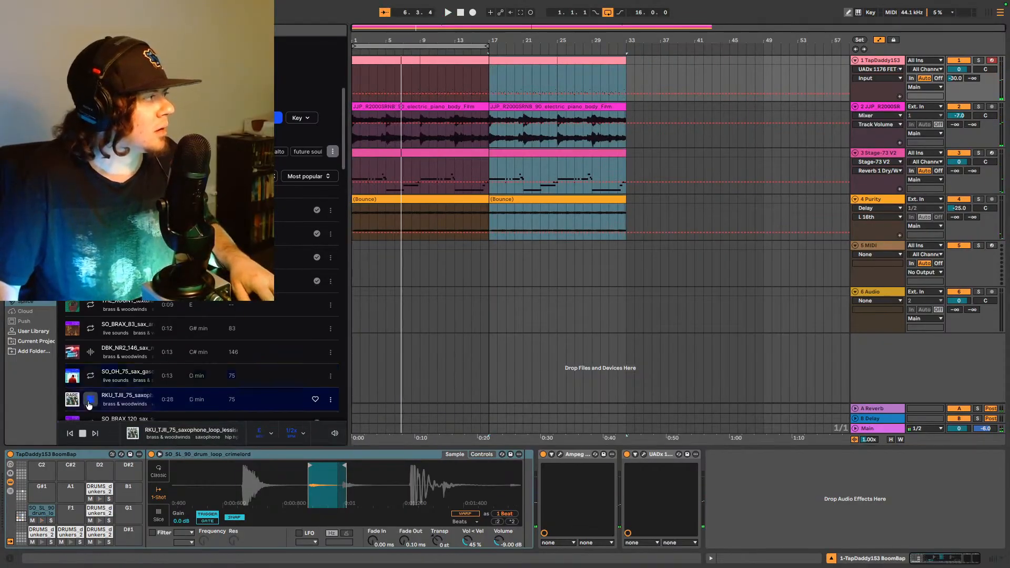
pyautogui.scroll(-4, 202, 360)
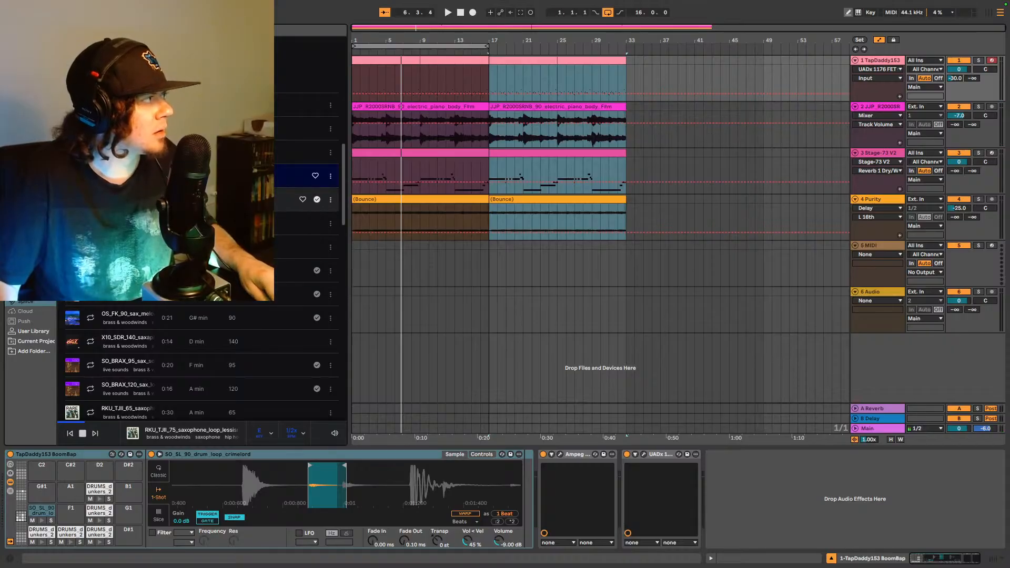
# Step: Extend the arrangement loop to 32 bars, play it and adjust the sample browser's preview volume
pyautogui.moveTo(487, 49); pyautogui.dragTo(622, 45)
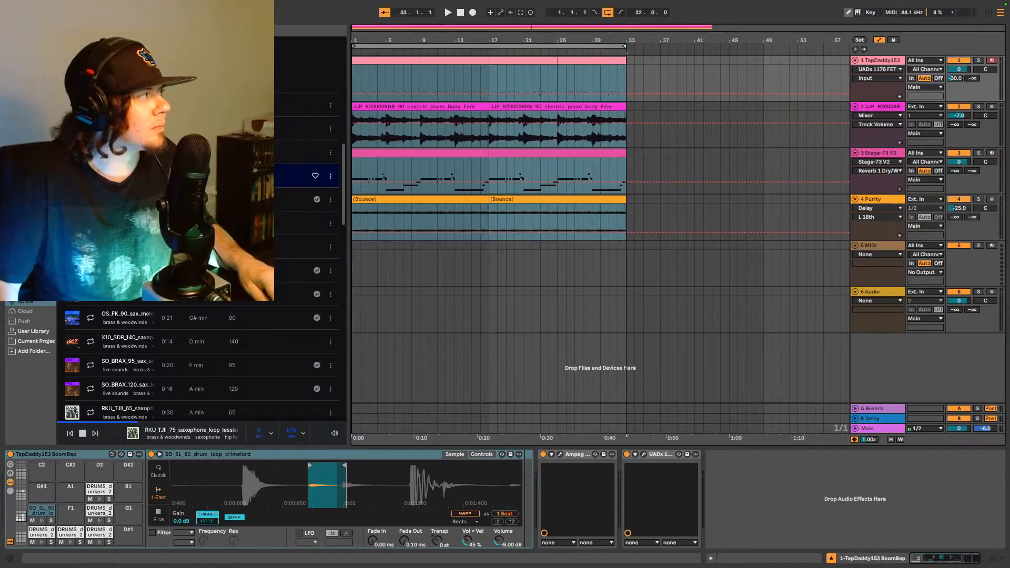
pyautogui.press('space')
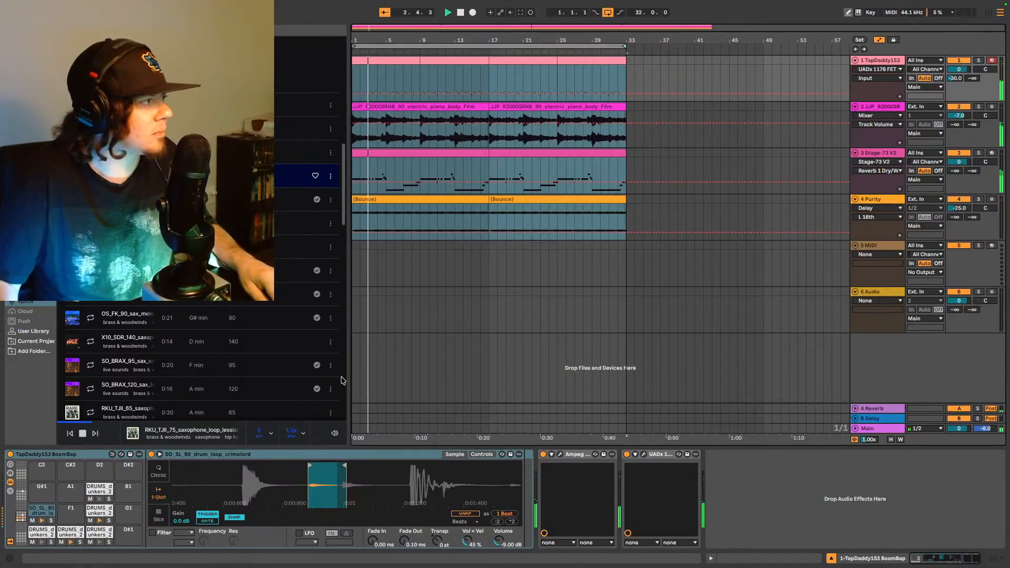
pyautogui.click(335, 434)
pyautogui.moveTo(334, 384); pyautogui.dragTo(336, 400)
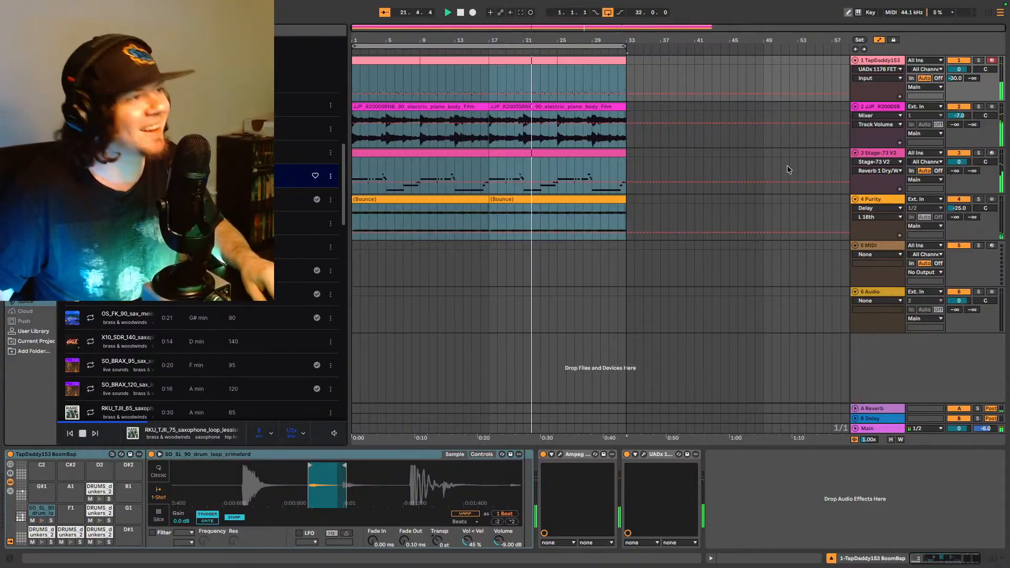
# Step: Move the empty audio track above the MIDI track and place the RKU_TJII_75 saxophone loop on it at bar 1
pyautogui.moveTo(880, 291); pyautogui.dragTo(859, 252)
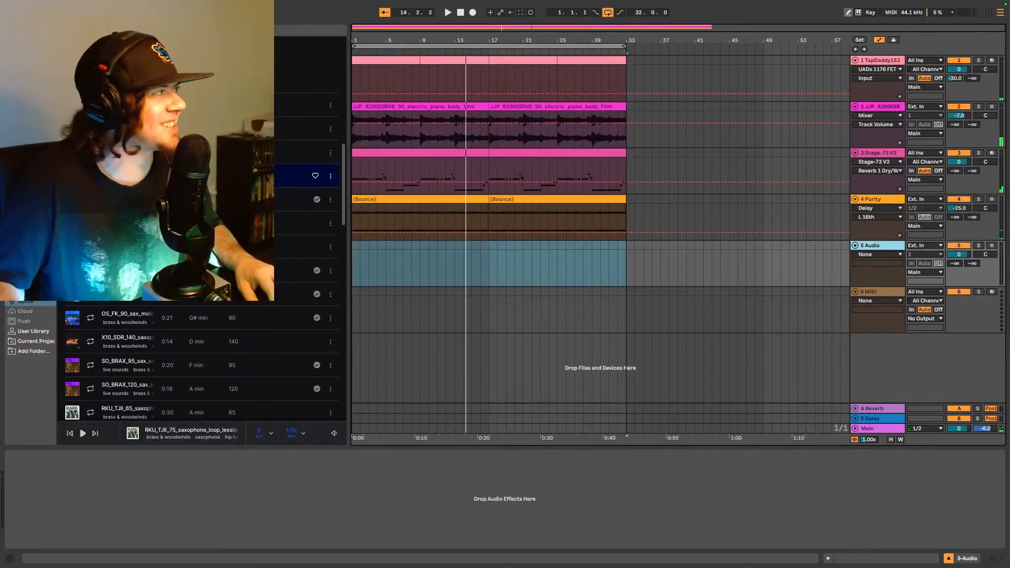
pyautogui.moveTo(263, 175); pyautogui.dragTo(393, 256)
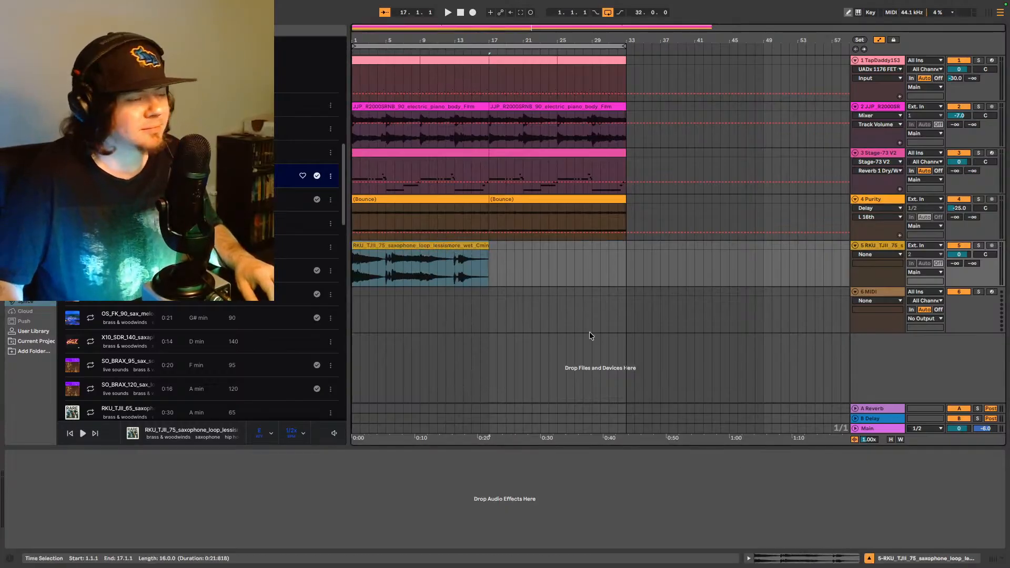
# Step: Set the saxophone track's volume to -14 dB while playing, and show its empty device chain
pyautogui.click(848, 558)
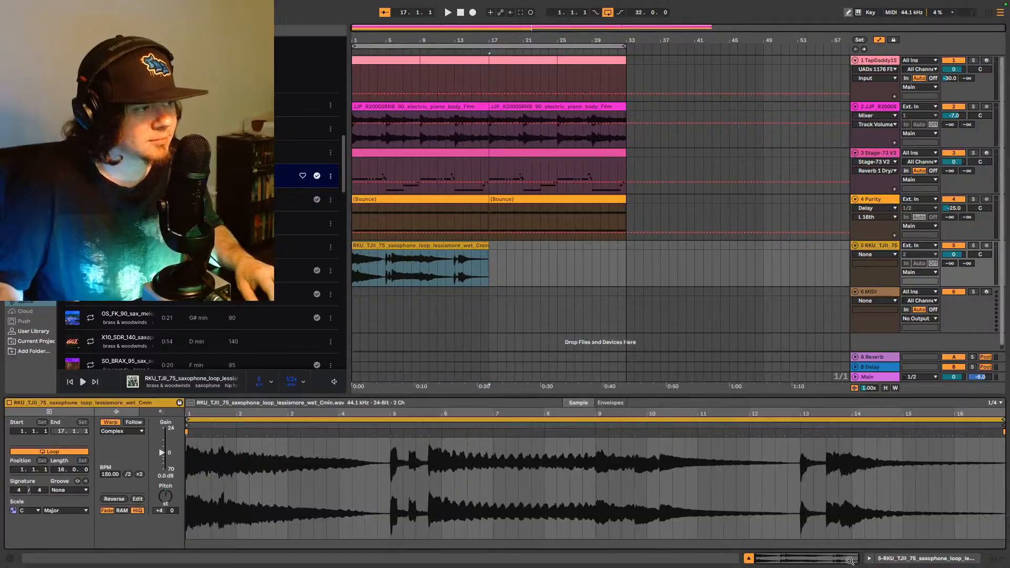
pyautogui.click(959, 257)
pyautogui.press('space')
pyautogui.moveTo(959, 258); pyautogui.dragTo(959, 262)
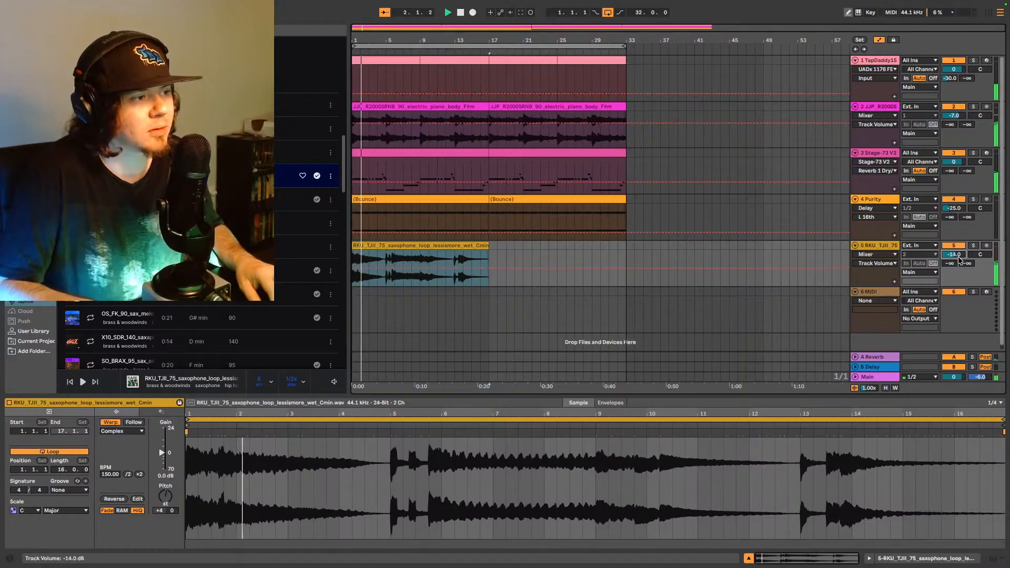
pyautogui.click(953, 560)
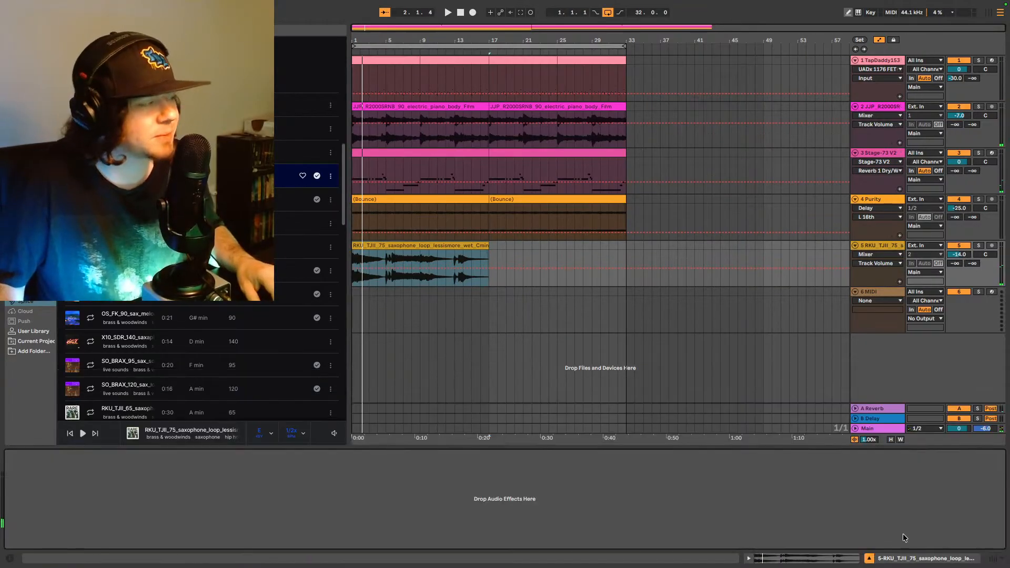
# Step: Add the iZotope Vinyl effect to the saxophone track, with the year set to 1930 and Dust at its minimum
pyautogui.moveTo(349, 93); pyautogui.dragTo(277, 93)
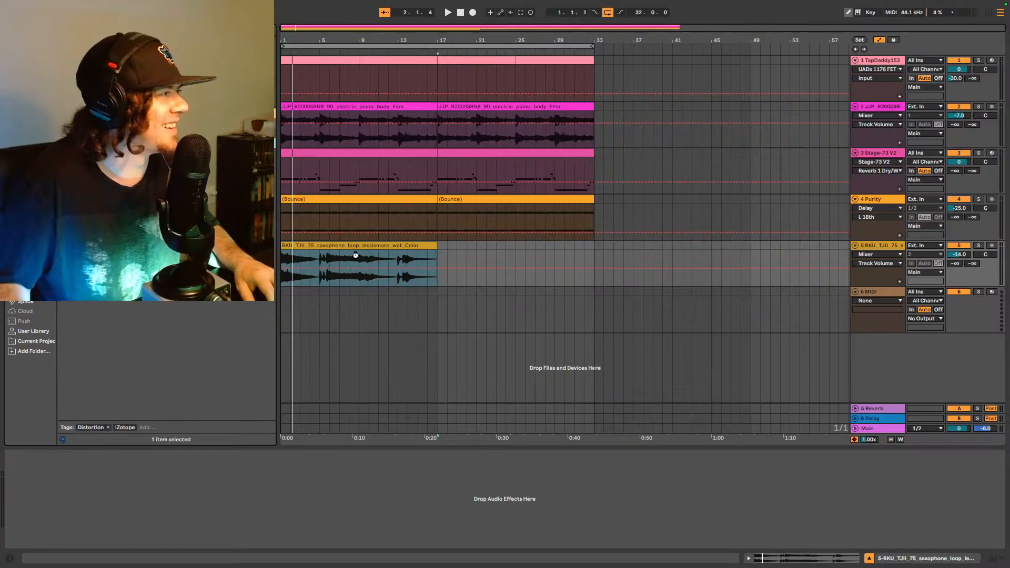
pyautogui.press('Return')
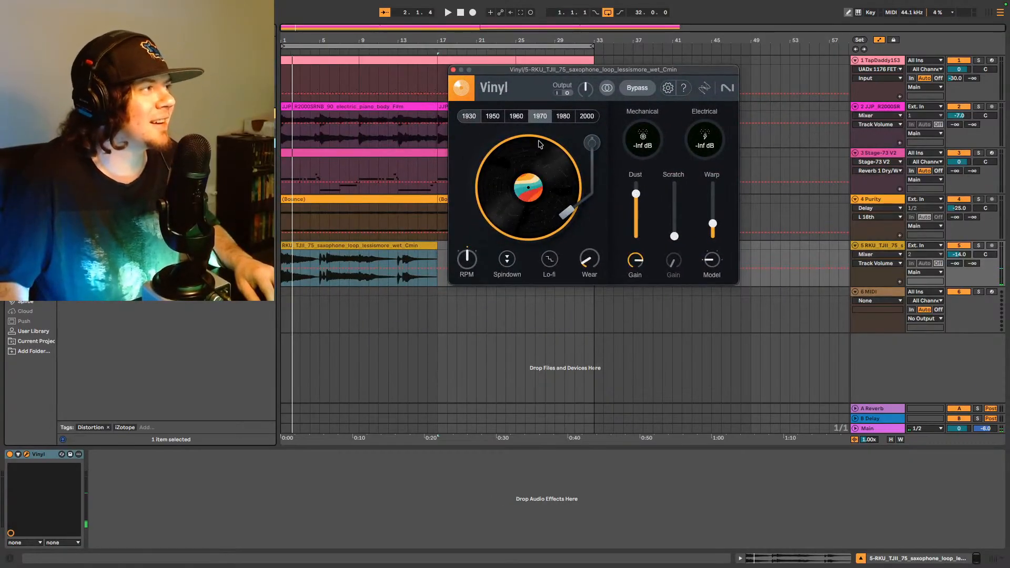
pyautogui.moveTo(636, 199); pyautogui.dragTo(644, 257)
pyautogui.press('space')
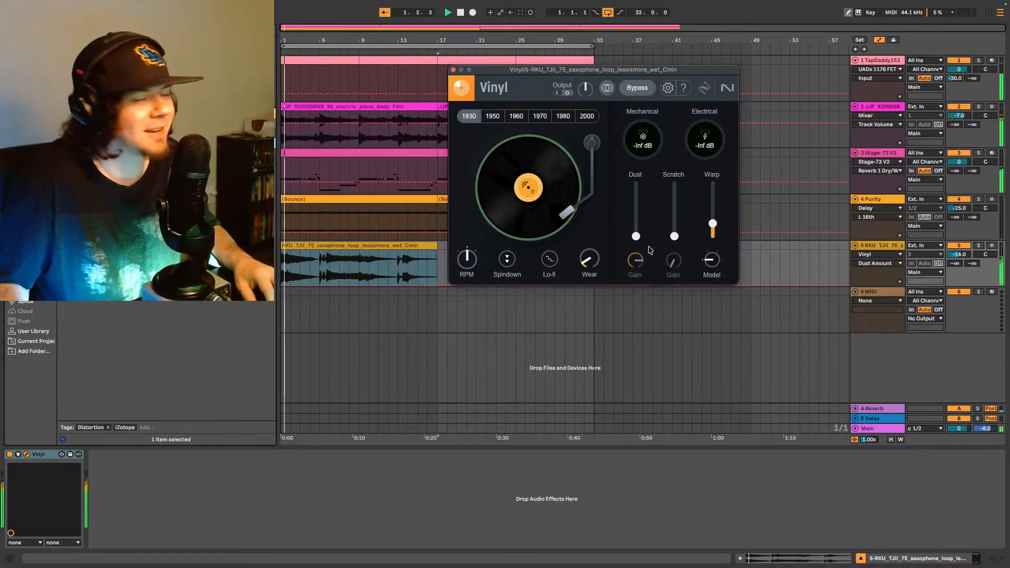
# Step: Lower the saxophone track's volume to -18 dB during playback
pyautogui.click(970, 256)
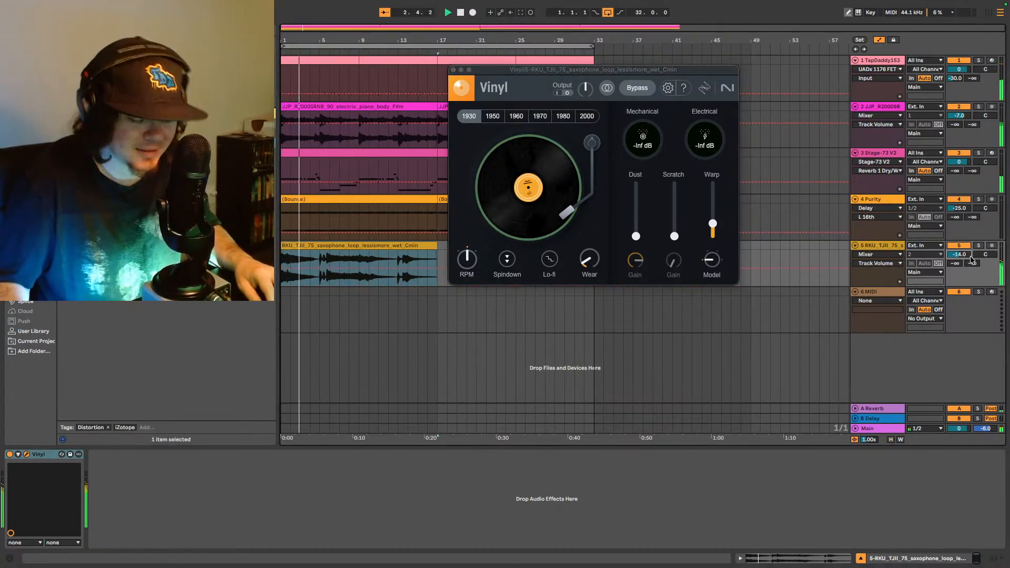
pyautogui.scroll(-2, 971, 259)
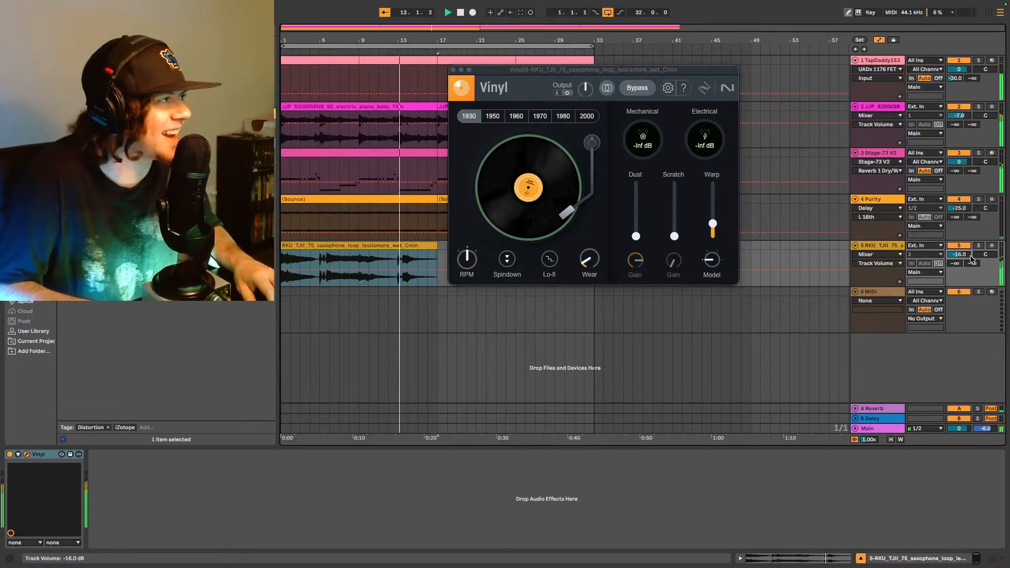
pyautogui.scroll(-2, 971, 258)
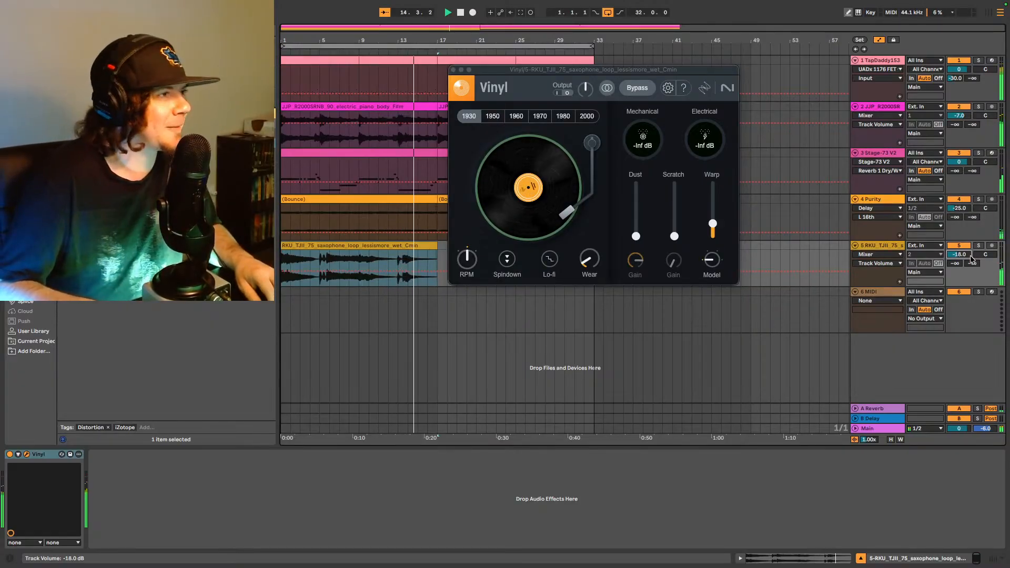
pyautogui.click(879, 246)
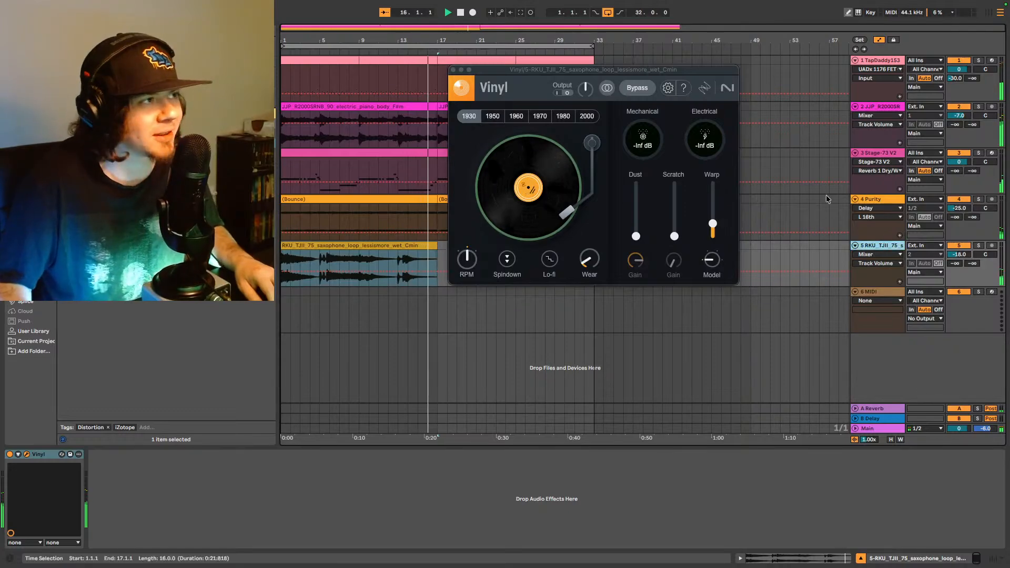
# Step: Try adding the Soundtoys SuperPlate reverb after Vinyl on the saxophone track
pyautogui.moveTo(653, 69); pyautogui.dragTo(666, 64)
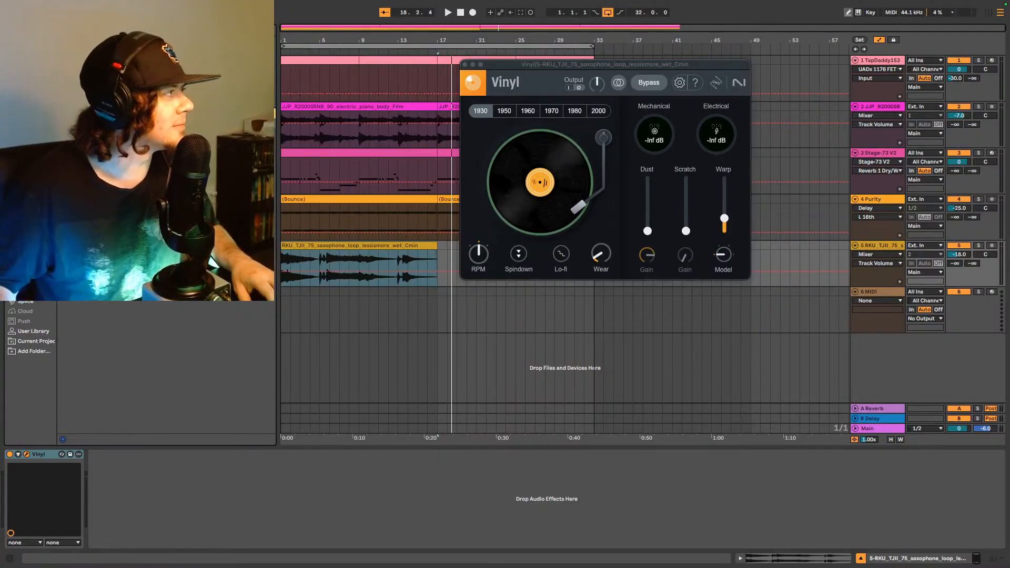
pyautogui.moveTo(176, 435); pyautogui.dragTo(176, 493)
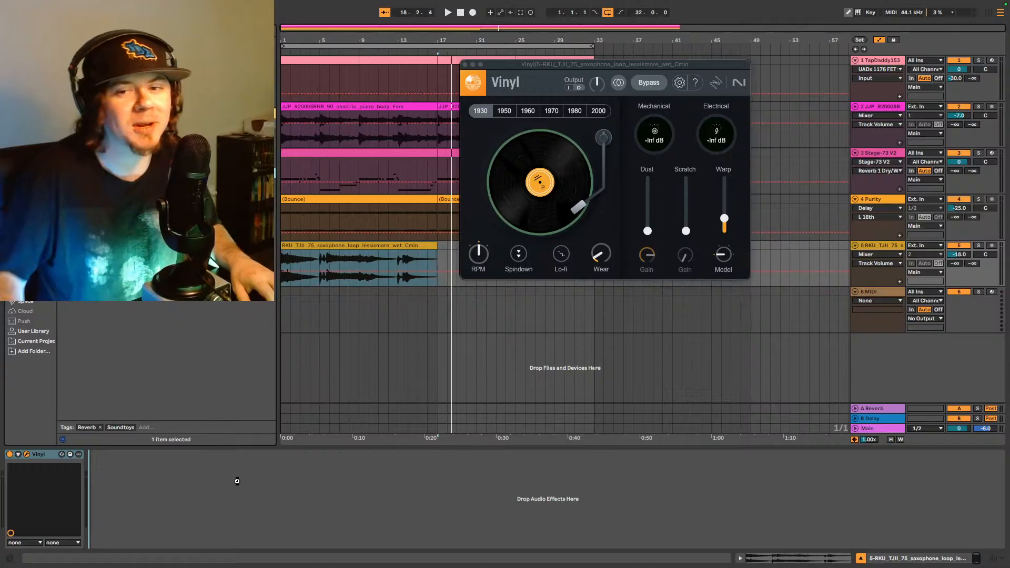
pyautogui.moveTo(313, 453); pyautogui.dragTo(314, 451)
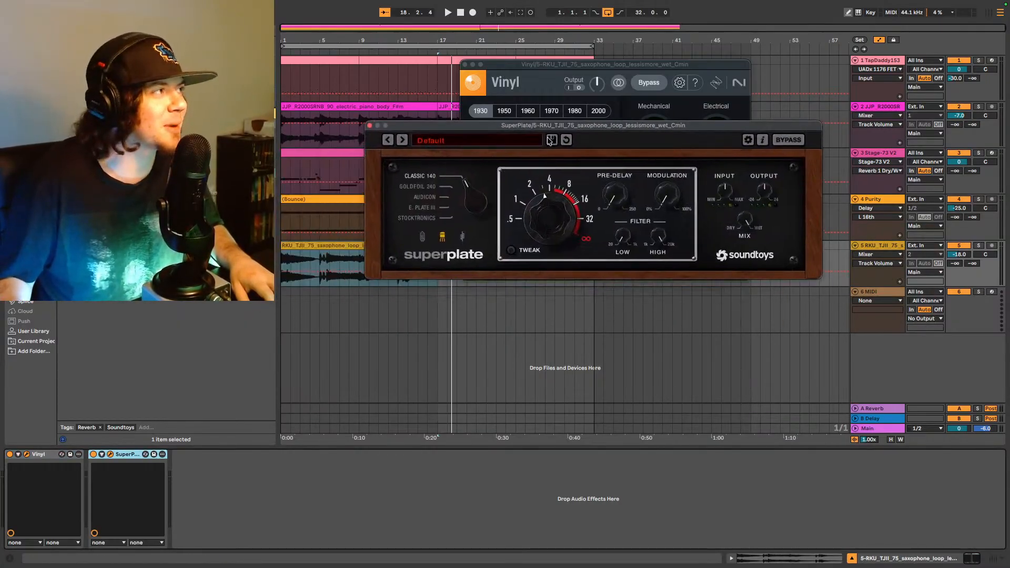
pyautogui.moveTo(577, 127); pyautogui.dragTo(582, 109)
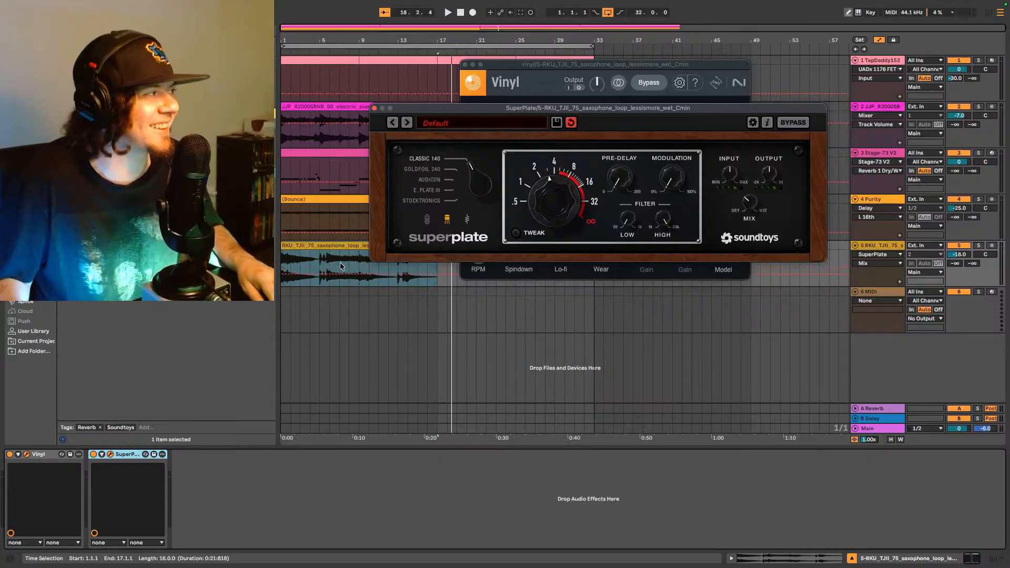
# Step: Try adjusting SuperPlate's dry/wet Mix while checking the saxophone loop in playback
pyautogui.click(754, 202)
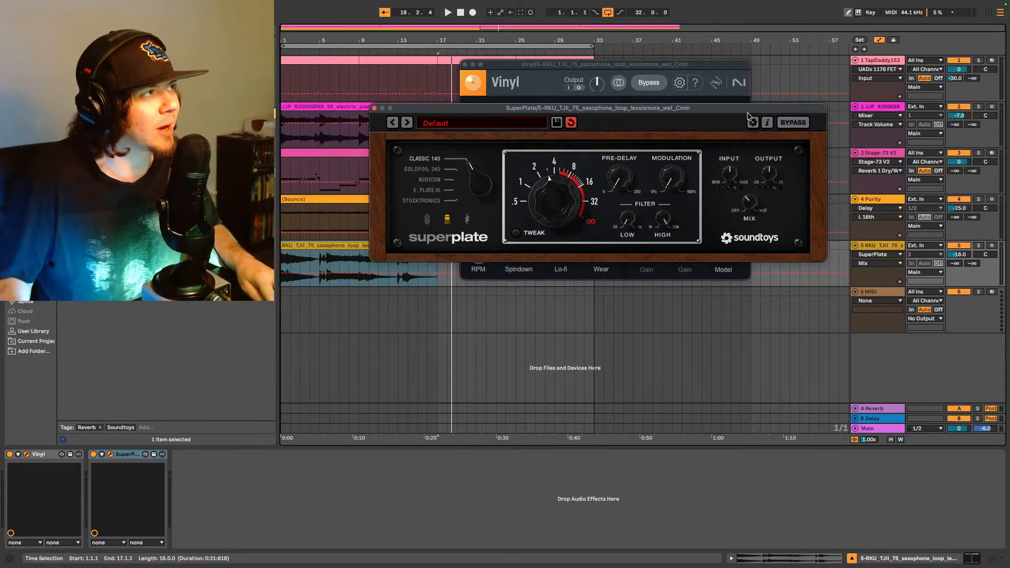
pyautogui.moveTo(748, 111); pyautogui.dragTo(789, 129)
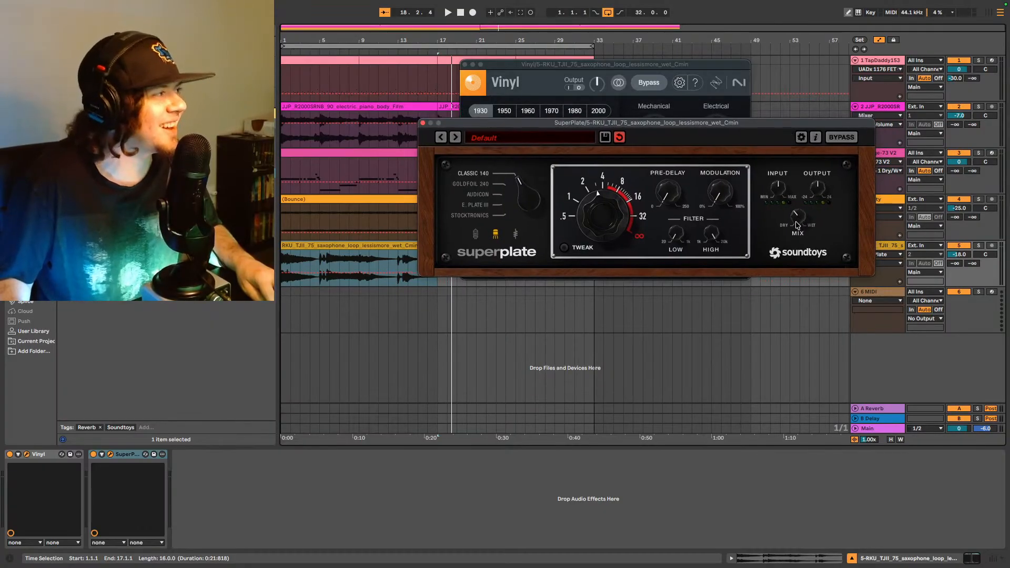
pyautogui.press('space')
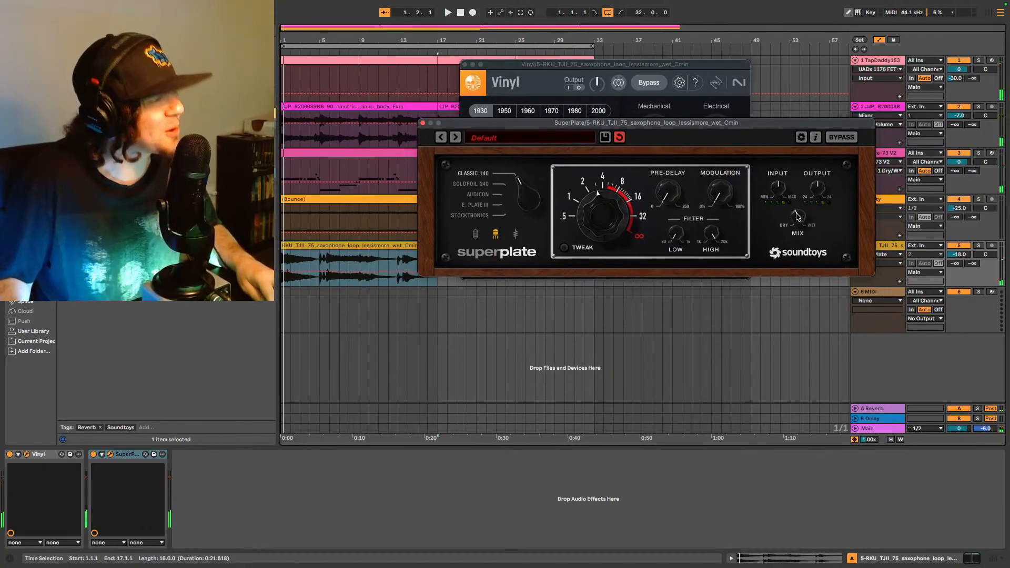
pyautogui.click(299, 267)
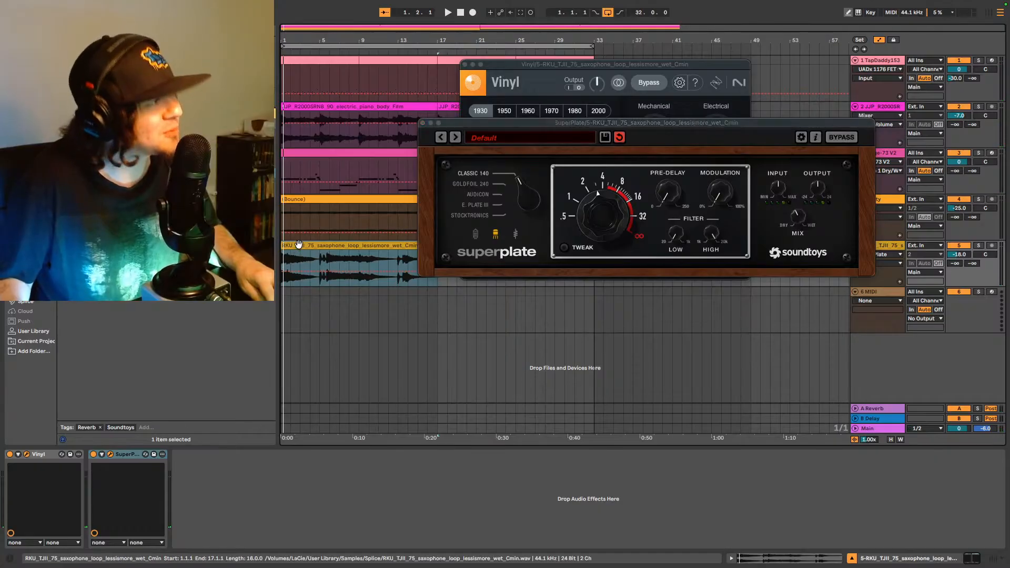
pyautogui.click(795, 216)
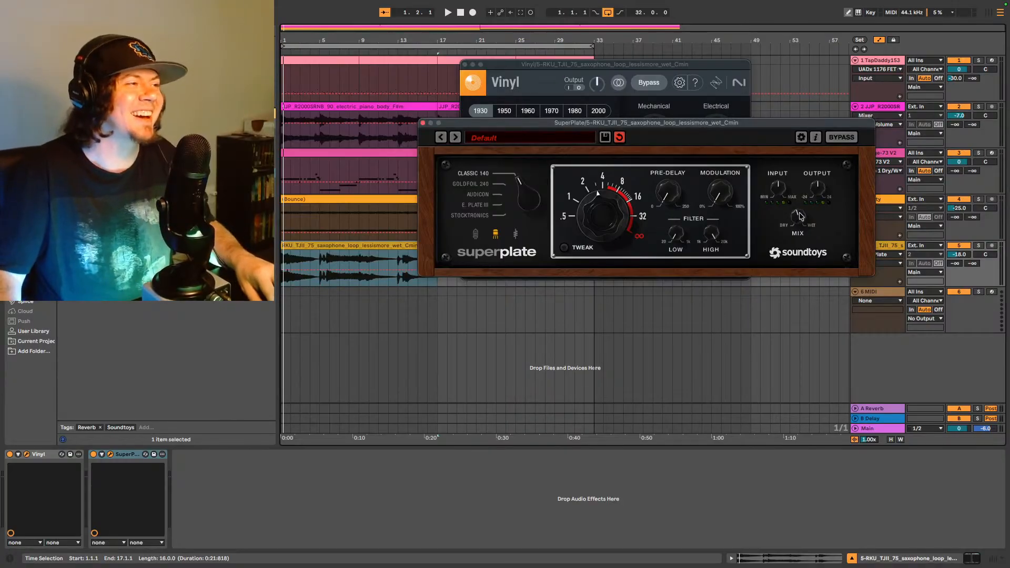
# Step: Listen to the saxophone with SuperPlate, then remove that reverb from the track
pyautogui.press('space')
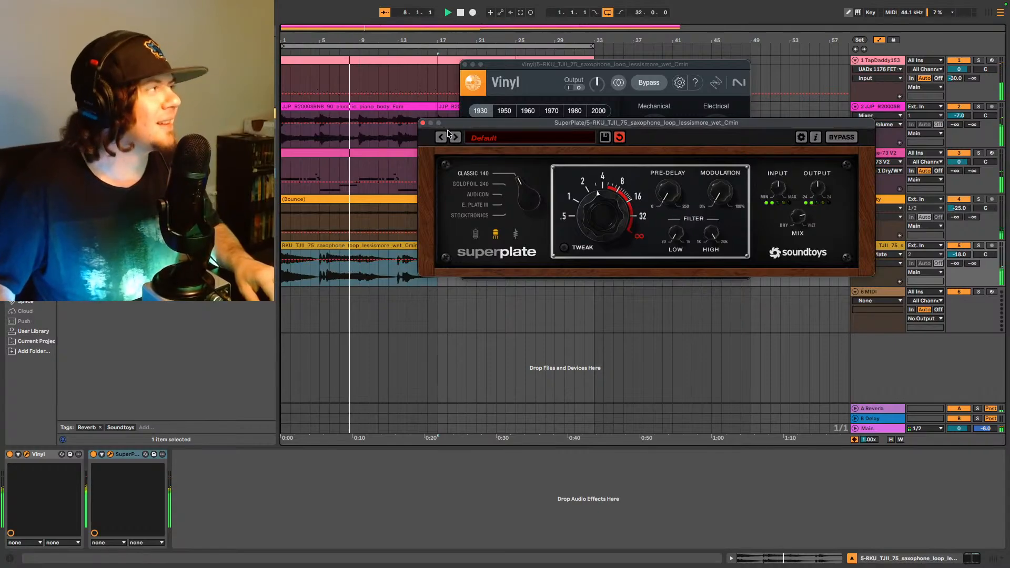
pyautogui.click(130, 459)
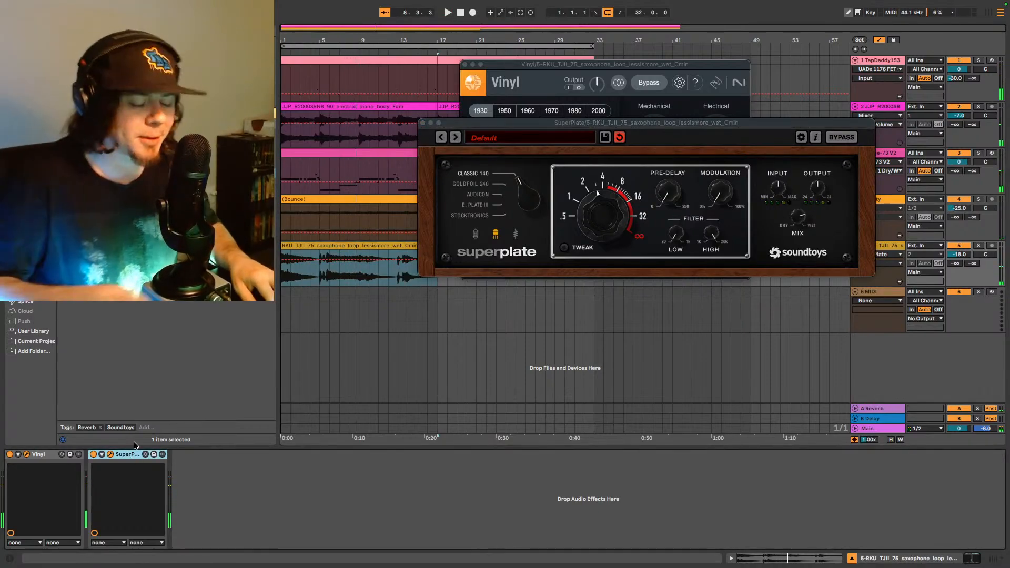
pyautogui.press('Delete')
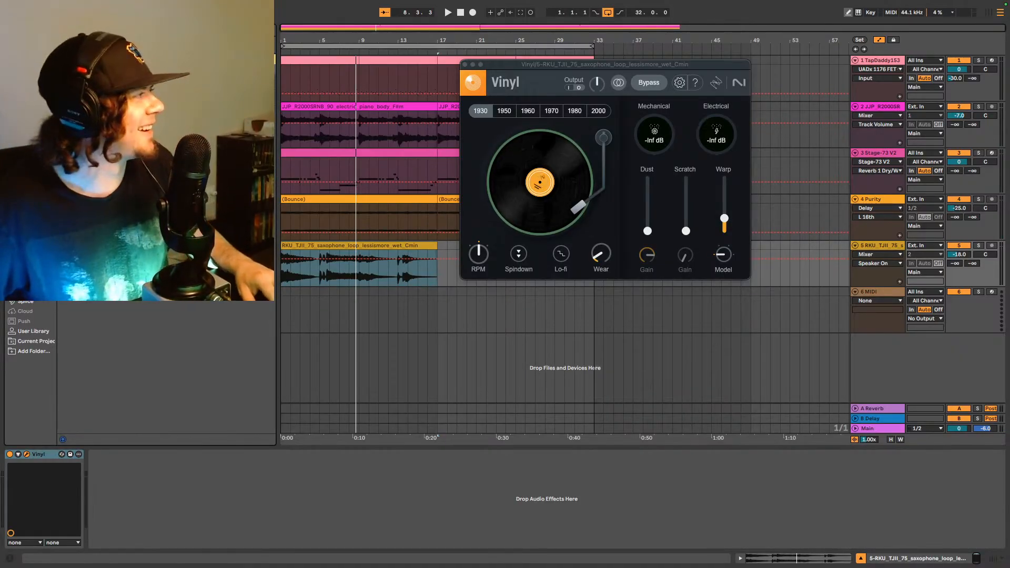
# Step: Add the Vocal Pop Hall reverb after Vinyl with Dry/Wet at 39 %, and set the saxophone track's volume to -23 dB
pyautogui.moveTo(541, 498); pyautogui.dragTo(271, 498)
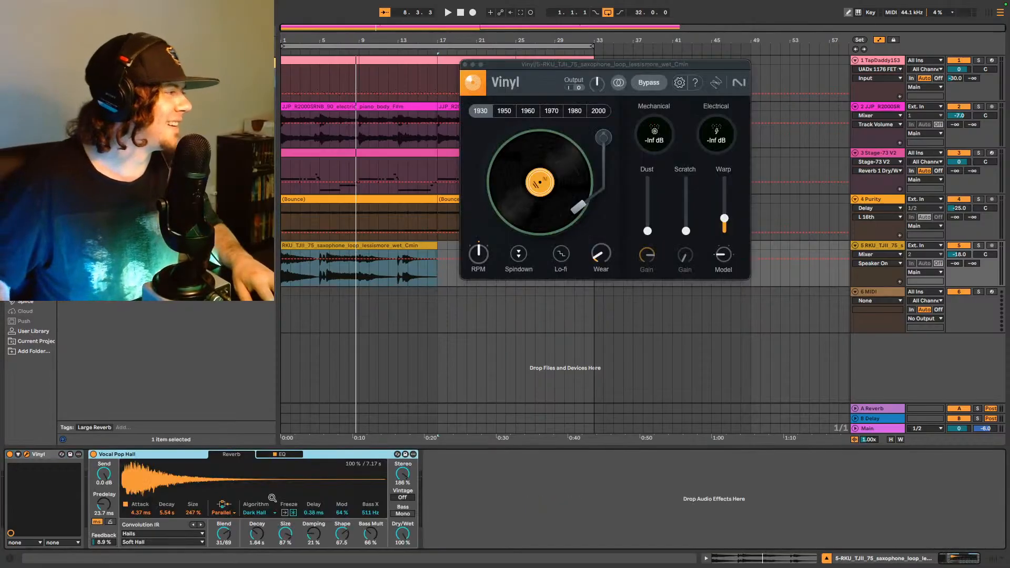
pyautogui.press('space')
pyautogui.moveTo(403, 533)
pyautogui.mouseDown()
pyautogui.moveTo(402, 545)
pyautogui.moveTo(407, 530)
pyautogui.mouseUp()
pyautogui.click(976, 270)
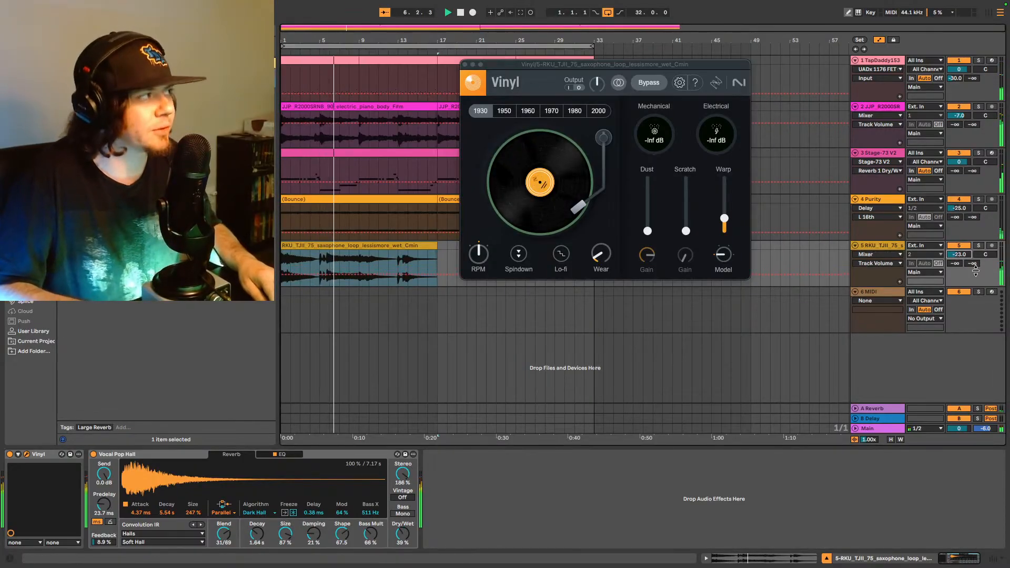
# Step: Set Vocal Pop Hall's Dry/Wet to 61 % and the saxophone track's volume to -25 dB, and close the Vinyl window
pyautogui.click(403, 535)
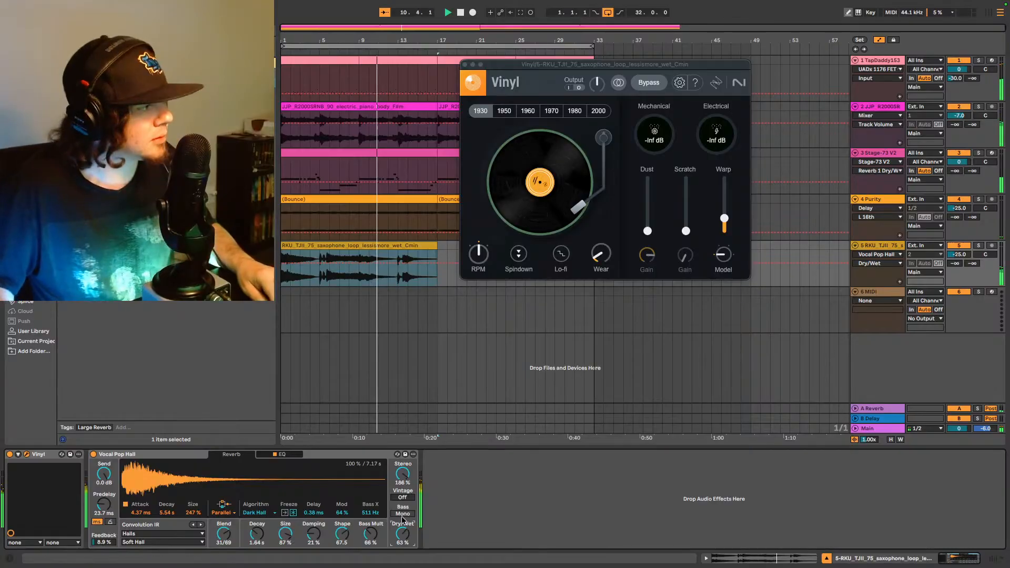
pyautogui.moveTo(410, 532); pyautogui.dragTo(410, 538)
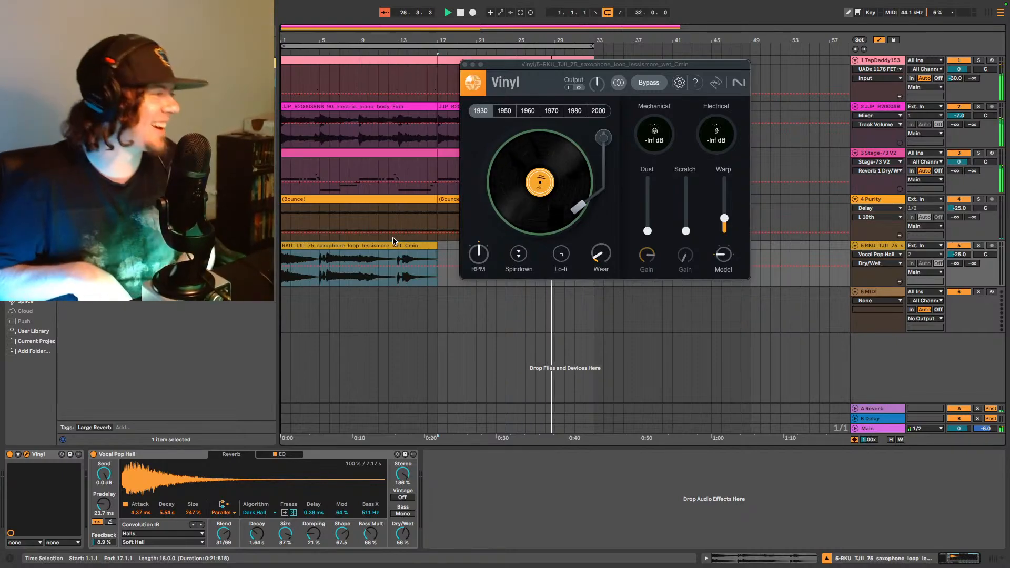
pyautogui.click(465, 64)
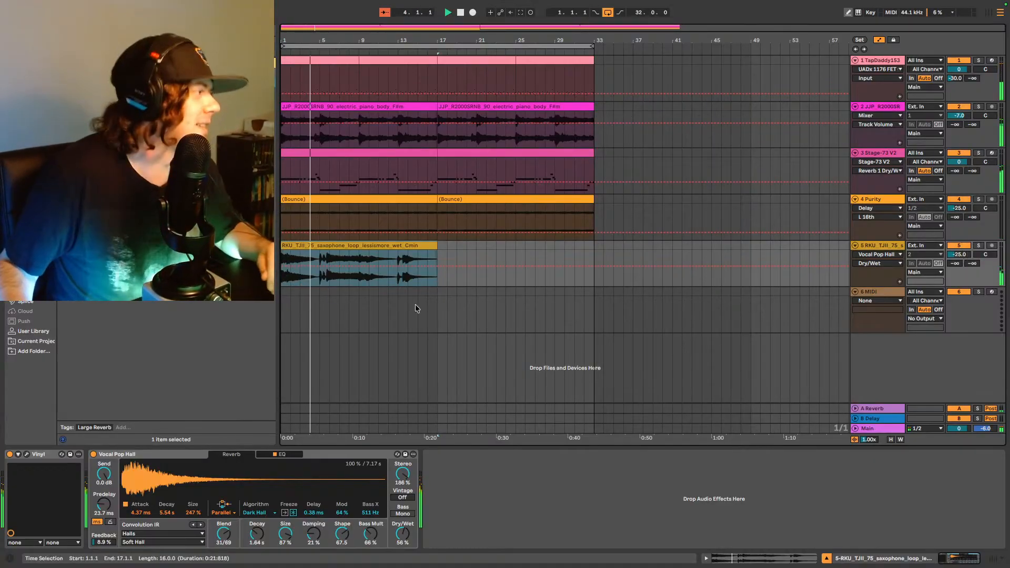
pyautogui.moveTo(403, 534); pyautogui.dragTo(403, 529)
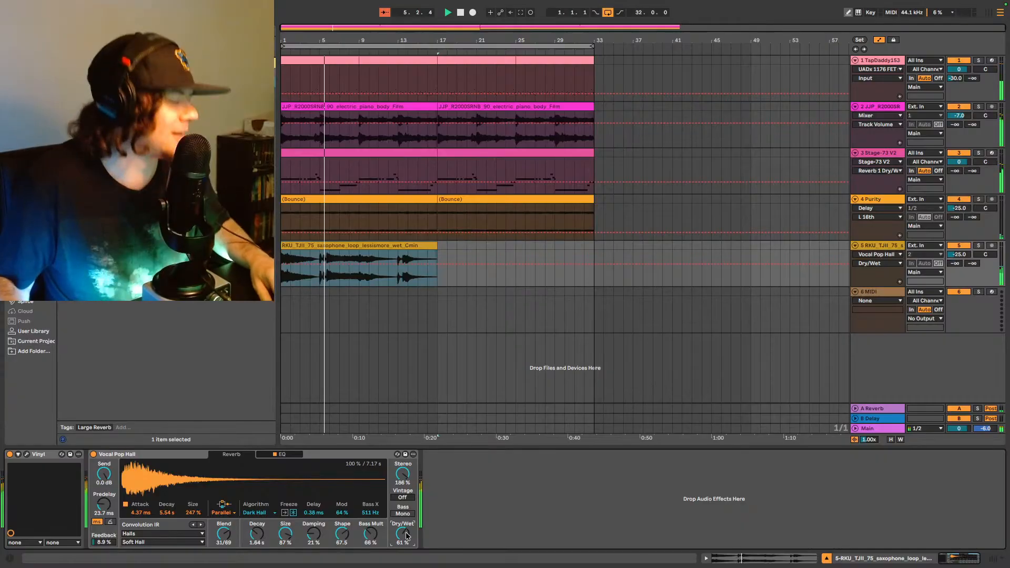
# Step: Insert a new MIDI track below the saxophone track and load the Purity instrument on it
pyautogui.click(879, 246)
pyautogui.hotkey('ctrl', 'shift', 't')
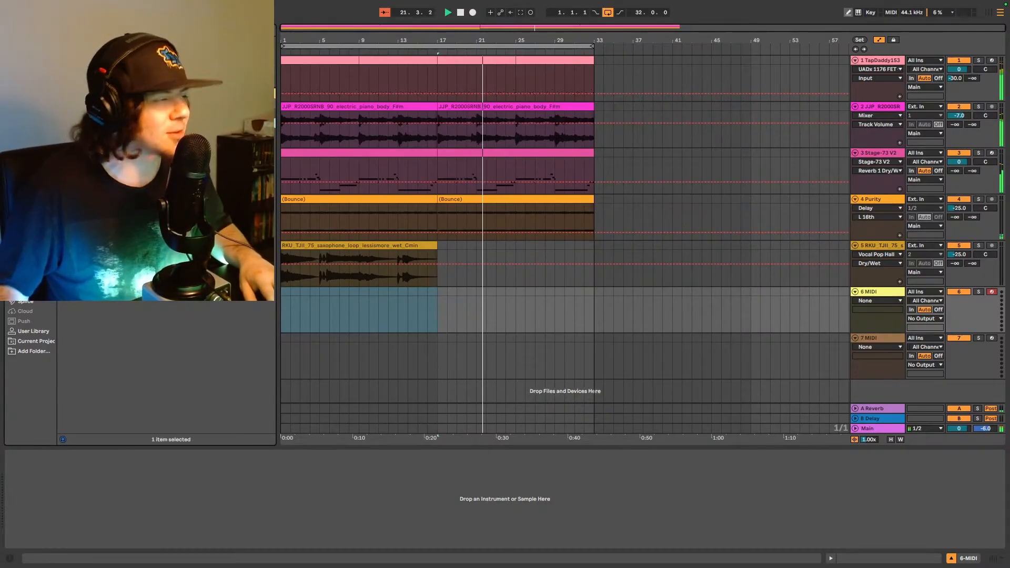
pyautogui.moveTo(158, 237); pyautogui.dragTo(442, 317)
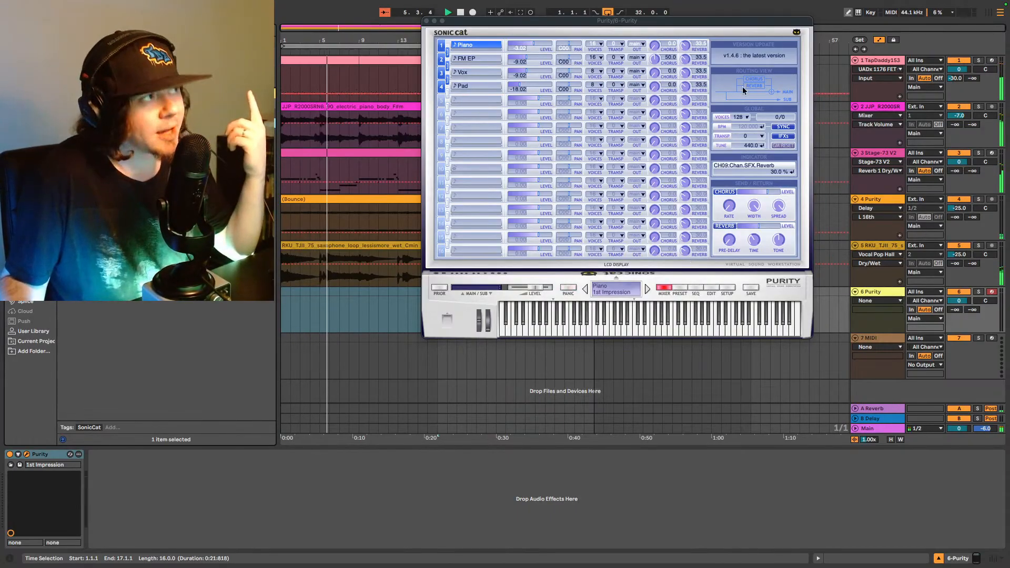
pyautogui.moveTo(723, 18); pyautogui.dragTo(660, 48)
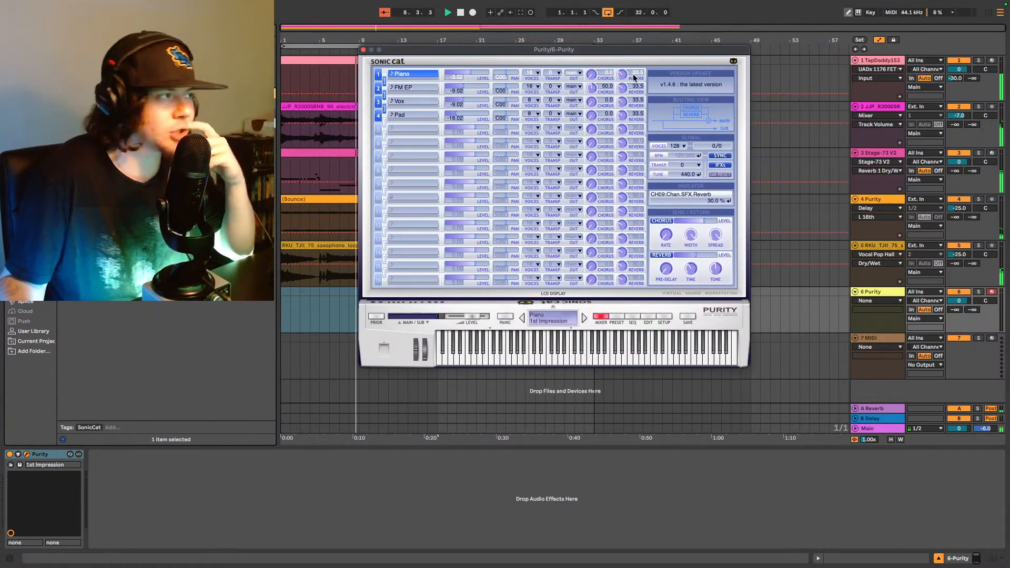
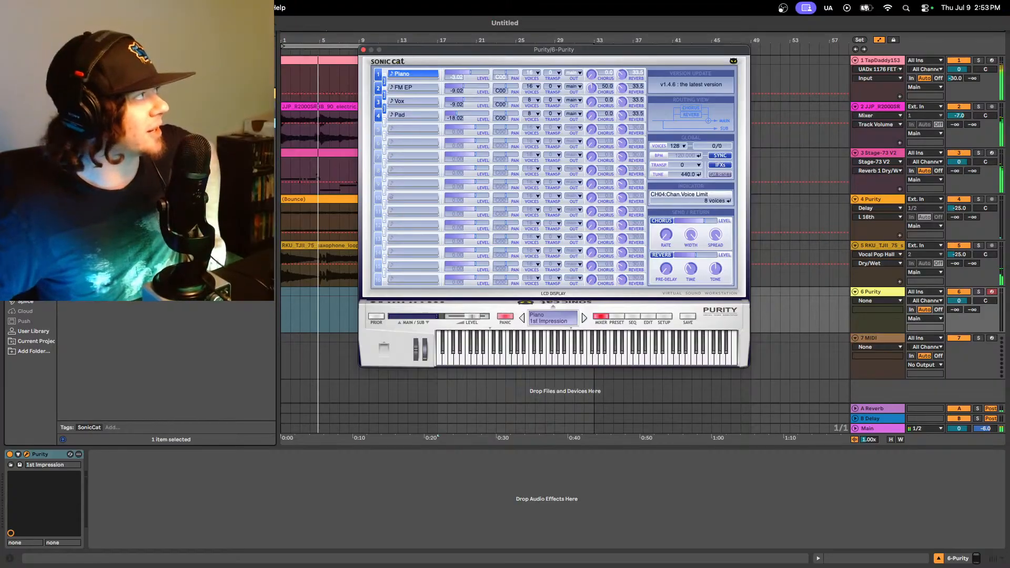
# Step: Switch to Spotify and look through TapDaddy's artist page for a reference song among the popular tracks and discography
pyautogui.click(30, 23)
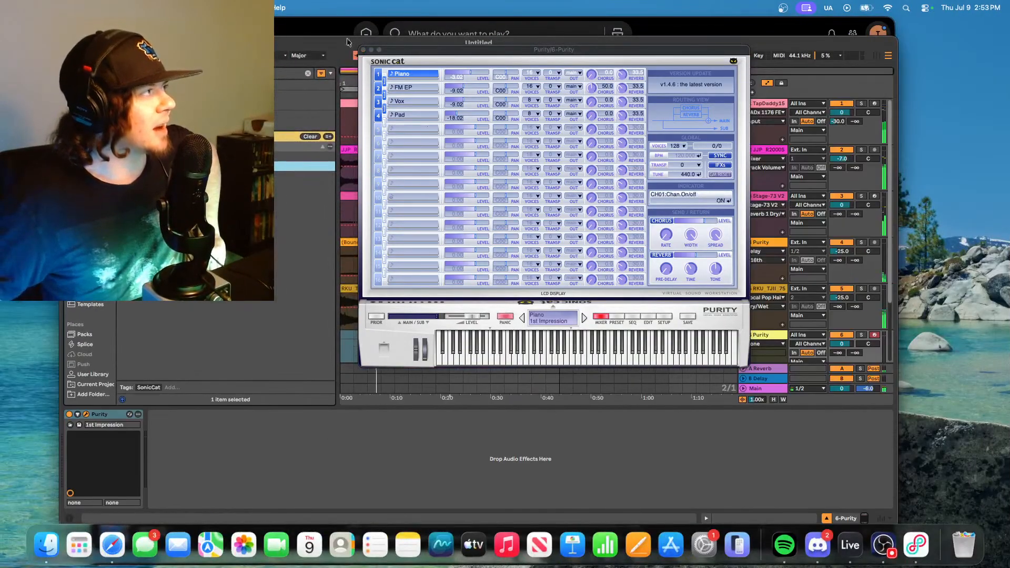
pyautogui.click(334, 31)
pyautogui.scroll(-5, 299, 407)
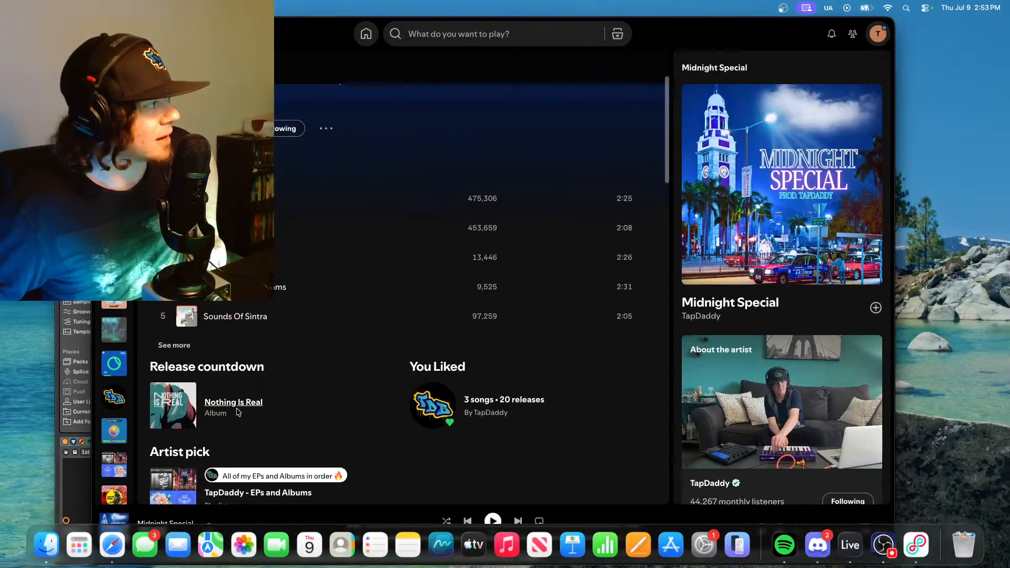
pyautogui.scroll(-3, 299, 407)
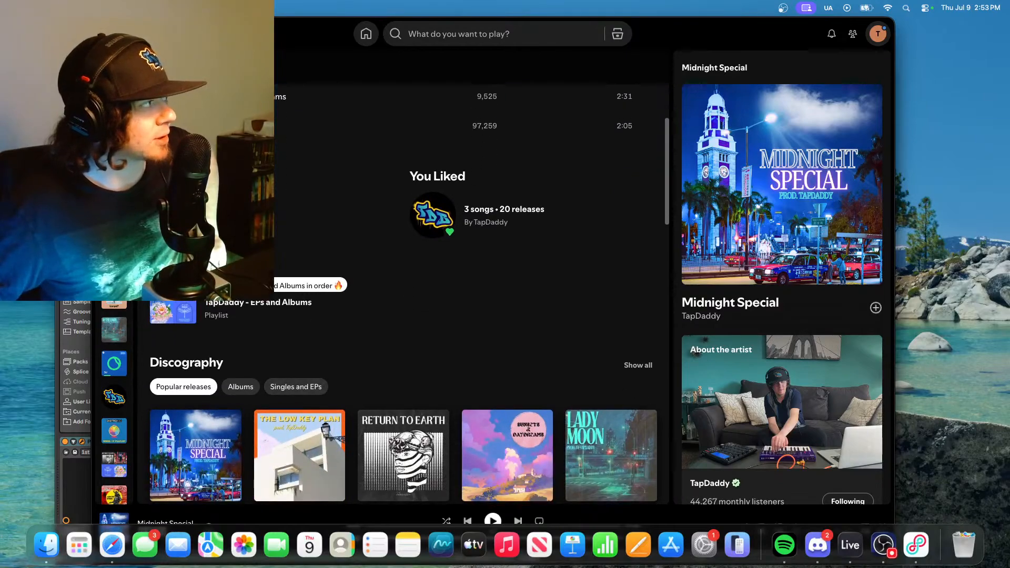
pyautogui.scroll(3, 326, 390)
pyautogui.scroll(3, 293, 347)
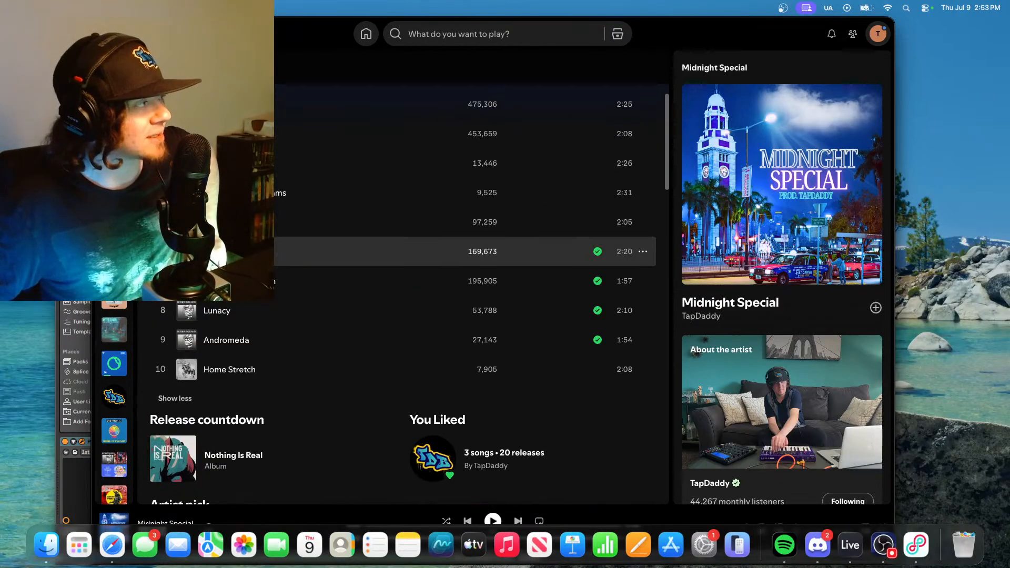
pyautogui.scroll(-4, 293, 364)
pyautogui.scroll(10, 326, 347)
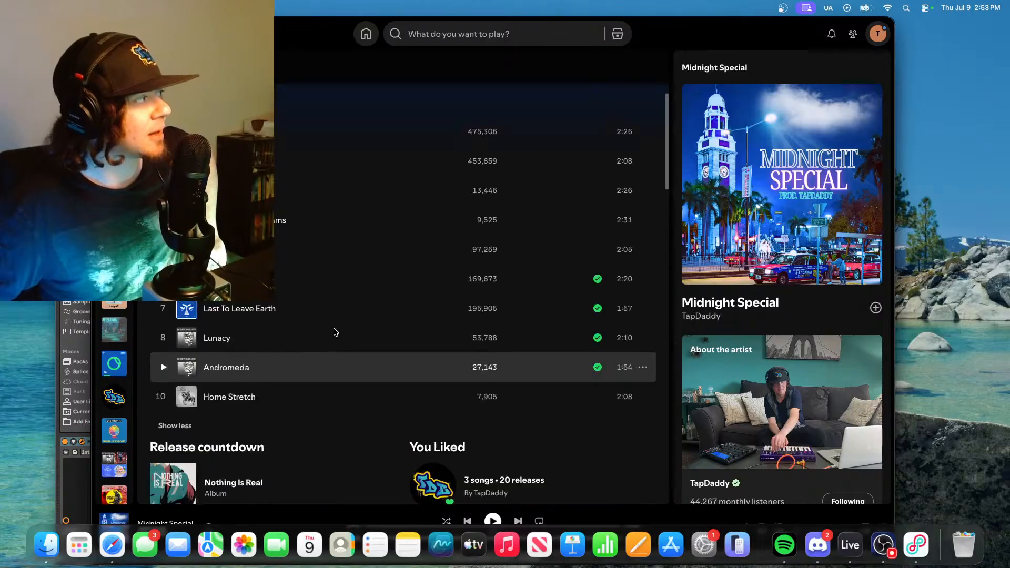
pyautogui.scroll(-15, 289, 257)
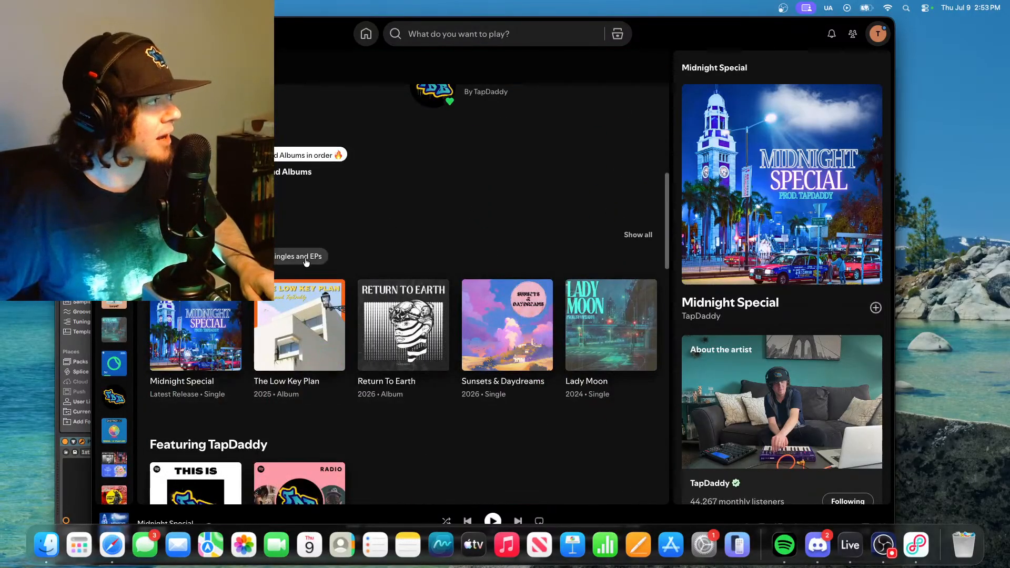
pyautogui.scroll(15, 415, 263)
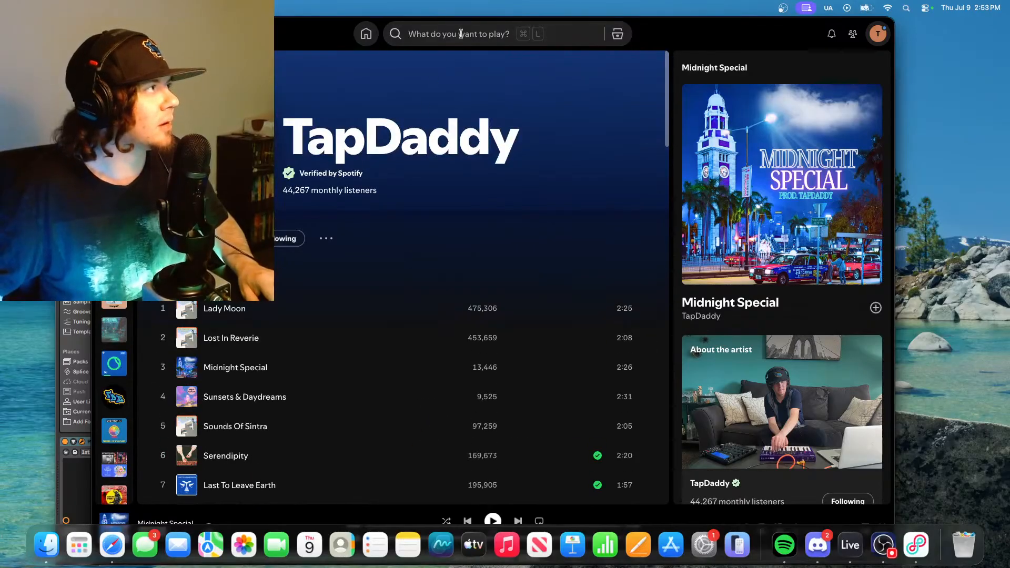
# Step: Search Spotify for "All I Need", listen to the TapDaddy and Loryn7 song, and pause it
pyautogui.click(461, 34)
pyautogui.write('All')
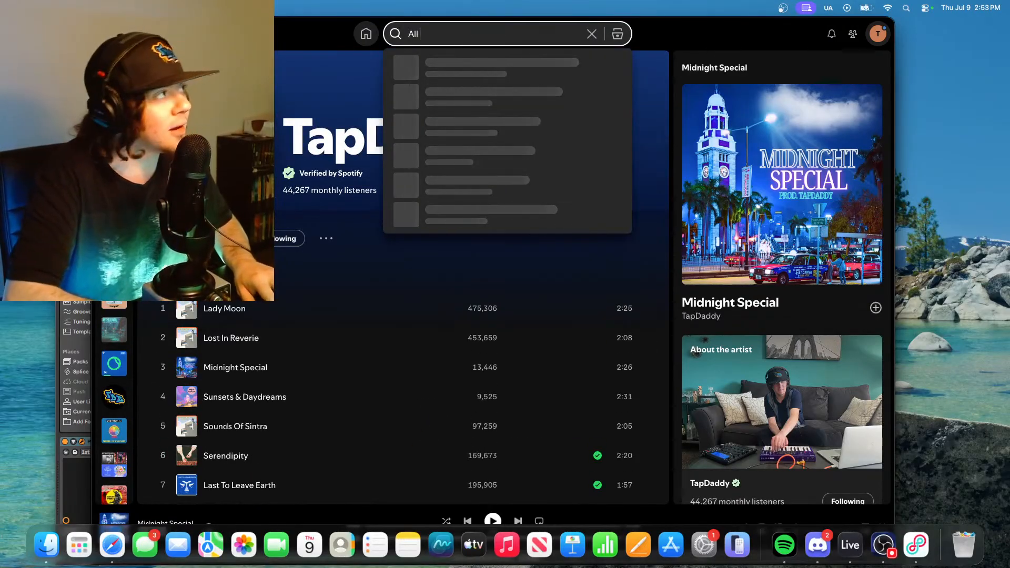
pyautogui.write(' I Need')
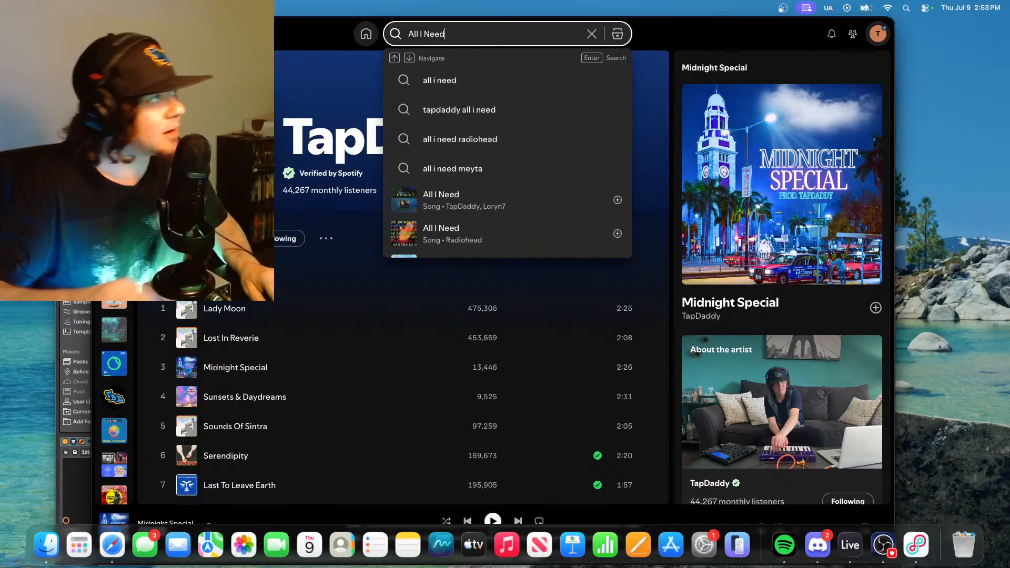
pyautogui.click(62, 434)
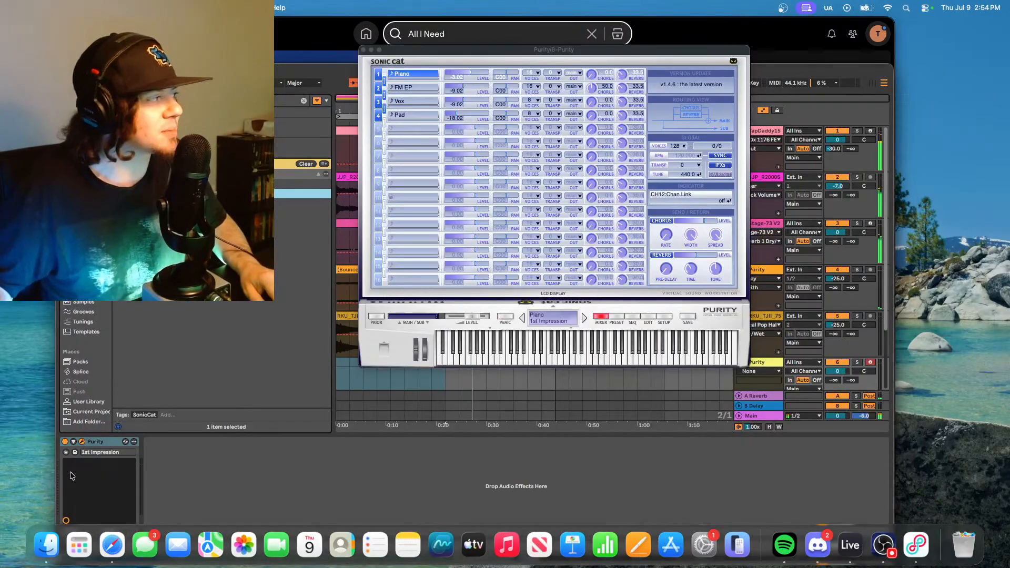
pyautogui.click(571, 211)
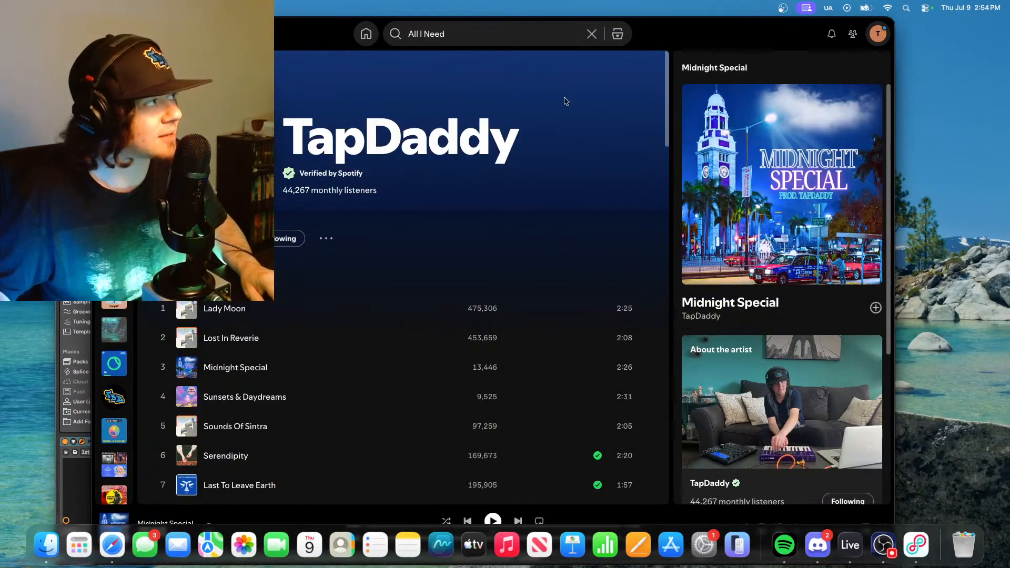
pyautogui.click(481, 33)
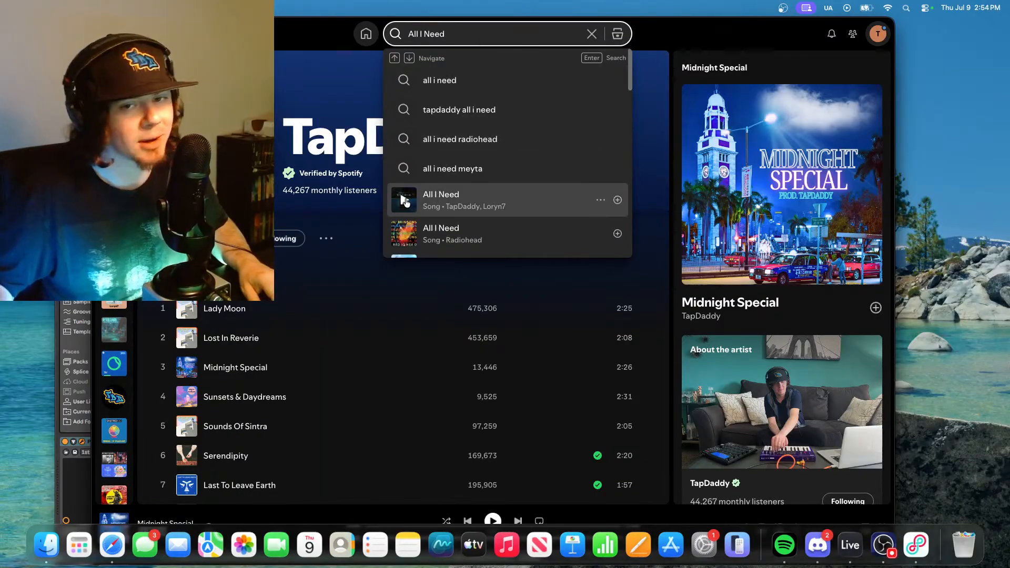
pyautogui.click(404, 200)
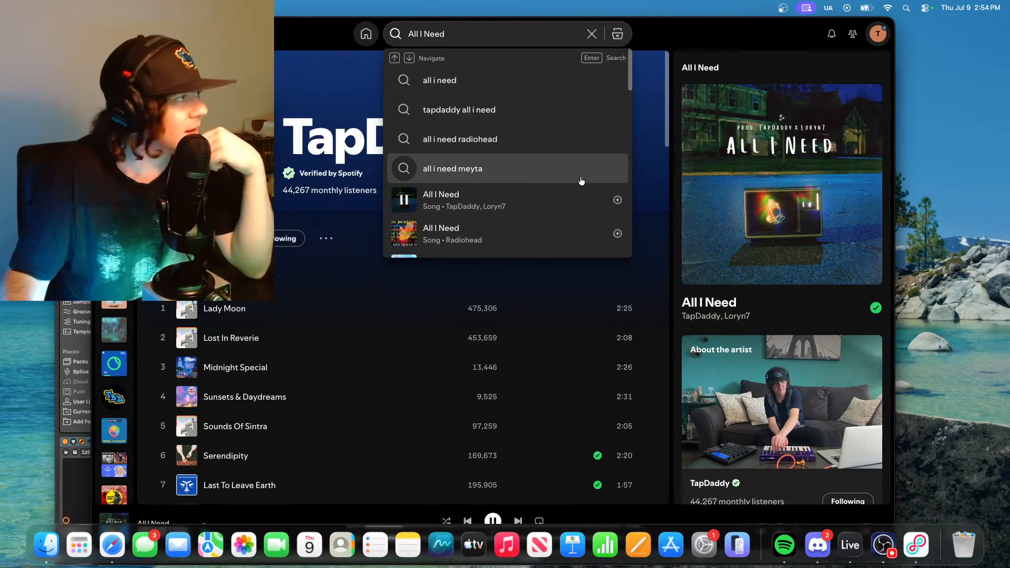
pyautogui.click(405, 201)
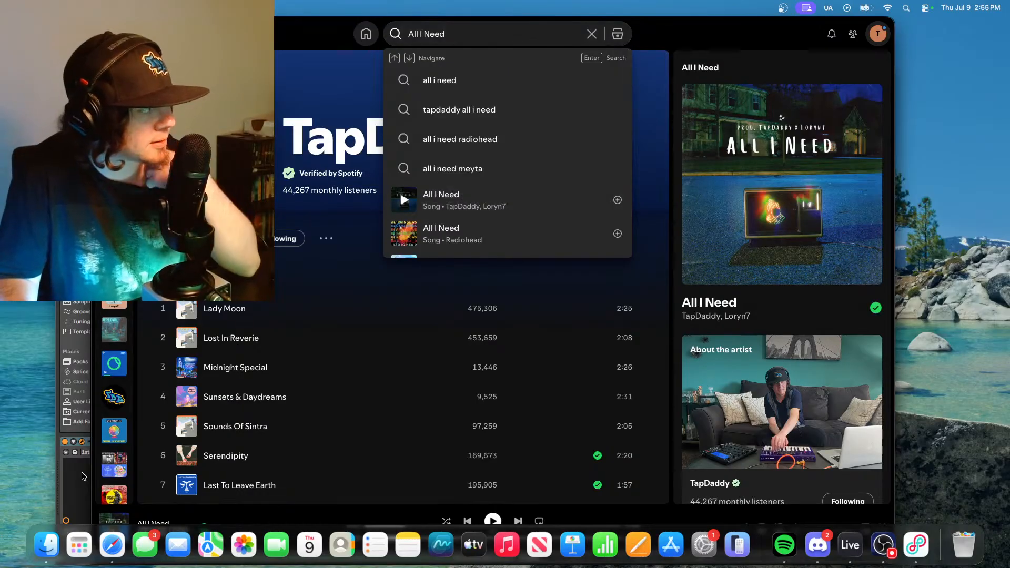
# Step: Switch back to Ableton Live, close the Purity window, and capture the melody played over the beat as a MIDI clip on the Purity track
pyautogui.click(81, 475)
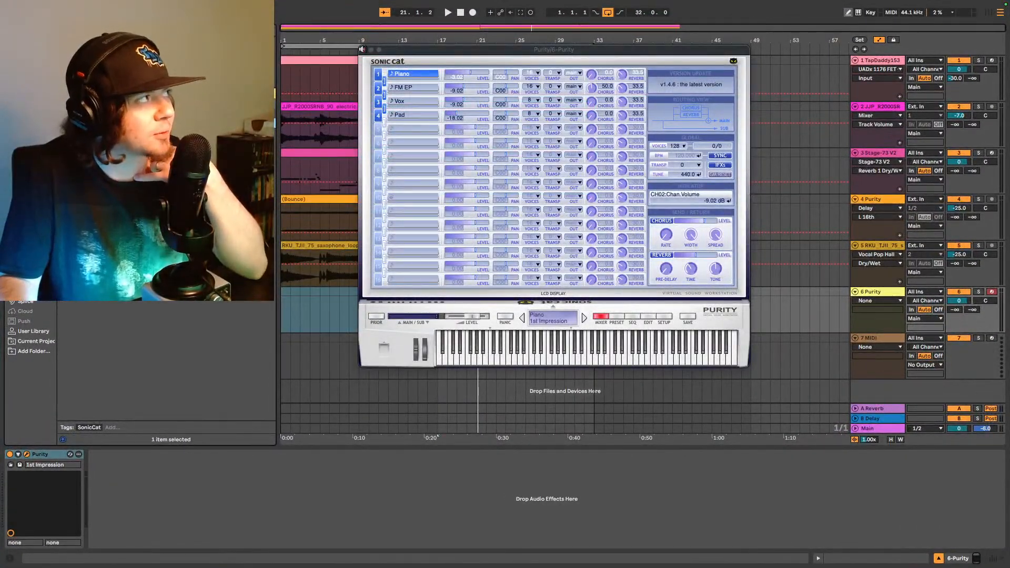
pyautogui.click(364, 50)
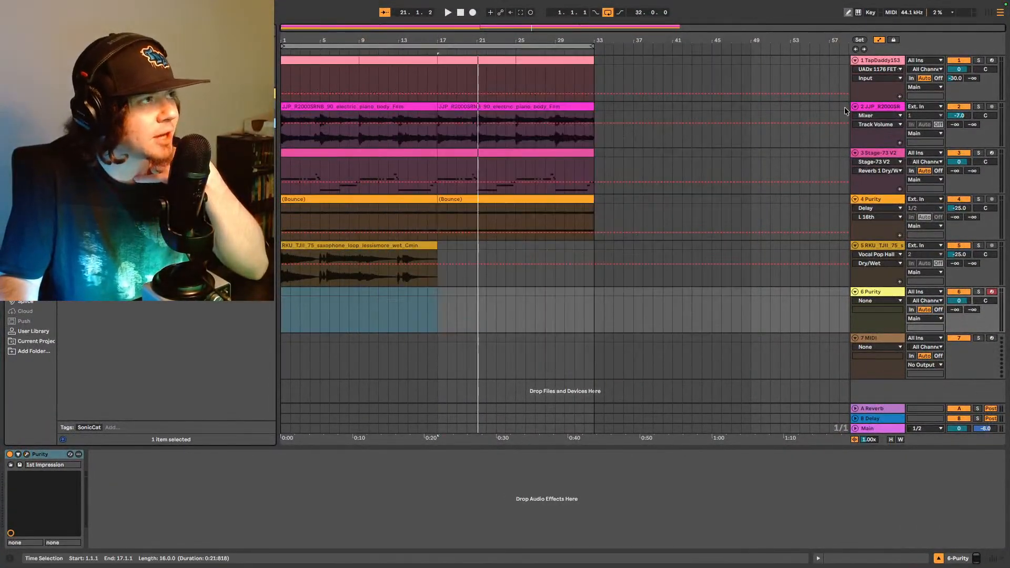
pyautogui.click(857, 50)
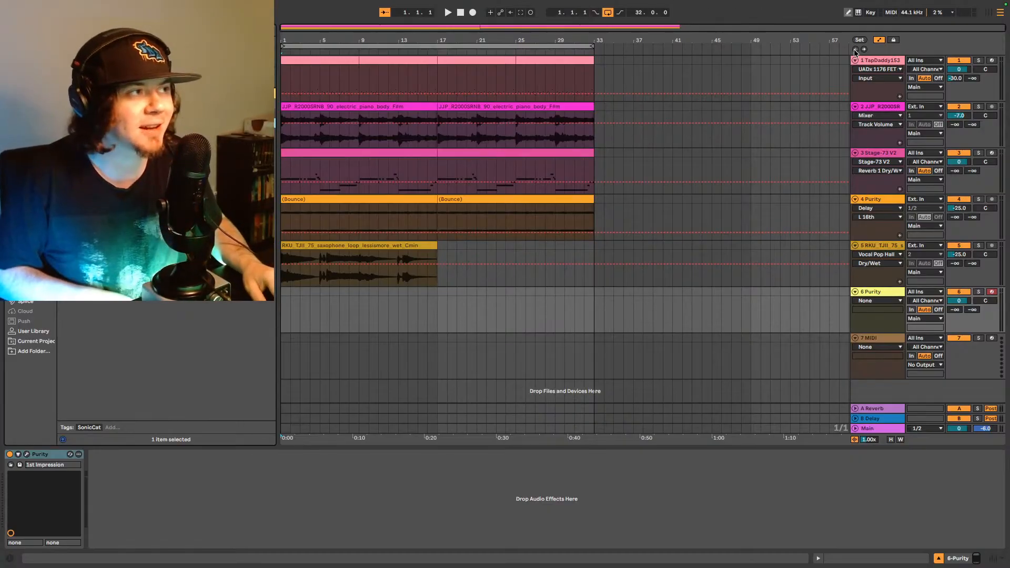
pyautogui.press('space')
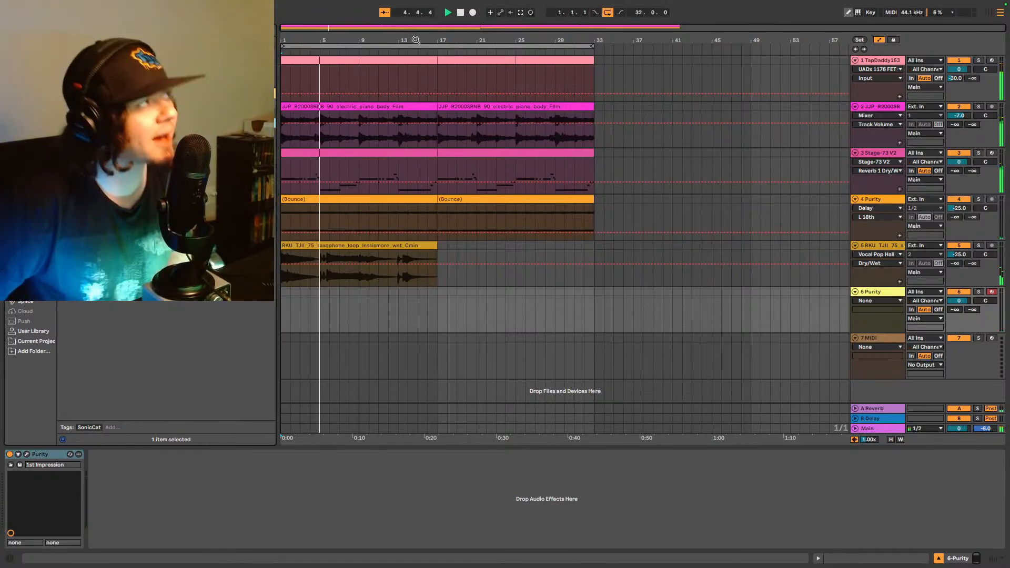
pyautogui.click(521, 12)
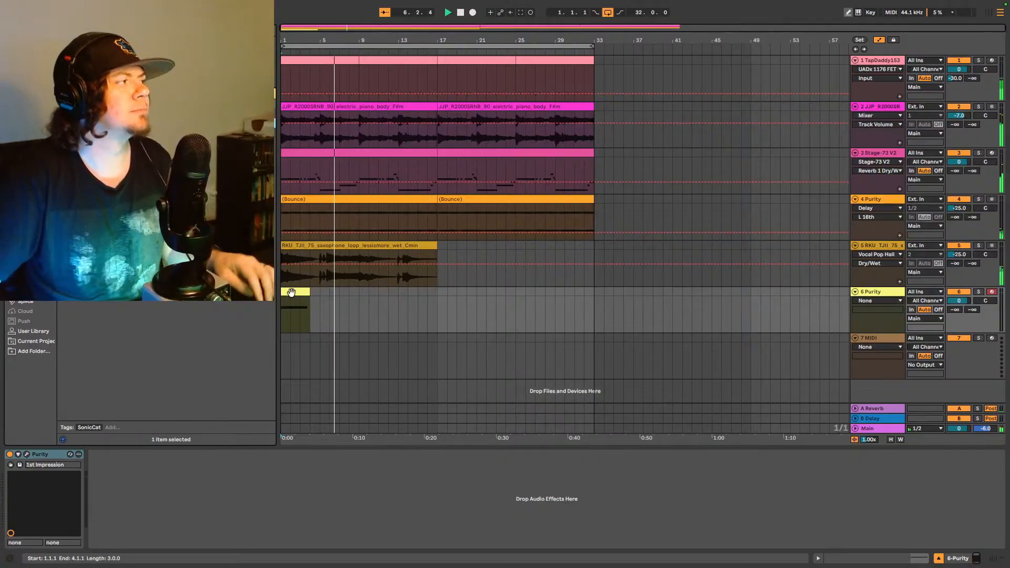
# Step: Move the captured Purity clip to start at bar 17, and replace its short first D4 with the next D4 extended back to the clip's start
pyautogui.moveTo(293, 313)
pyautogui.mouseDown()
pyautogui.moveTo(617, 314)
pyautogui.moveTo(525, 296)
pyautogui.moveTo(434, 298)
pyautogui.mouseUp()
pyautogui.hotkey('shift', 'Tab')
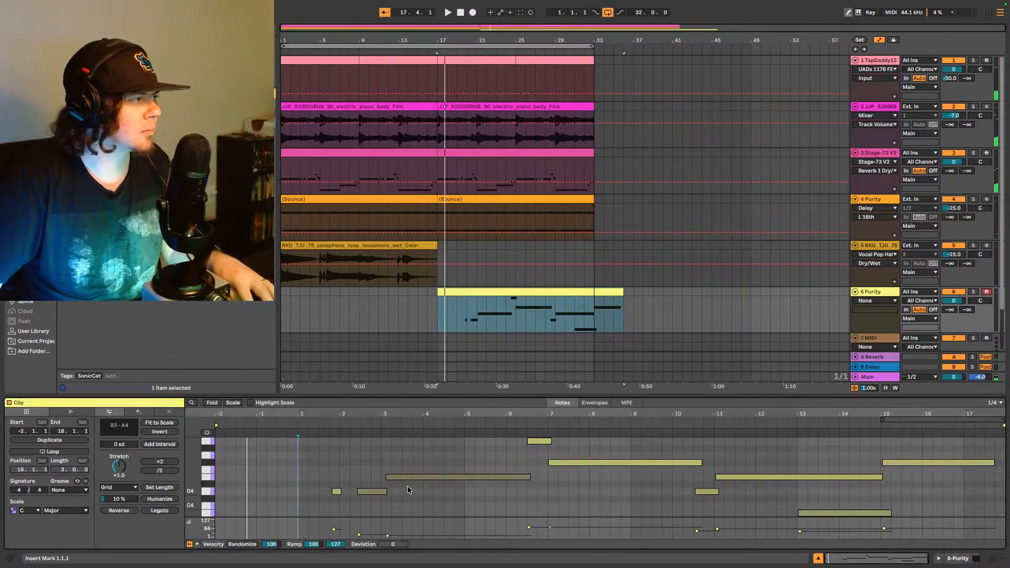
pyautogui.click(336, 492)
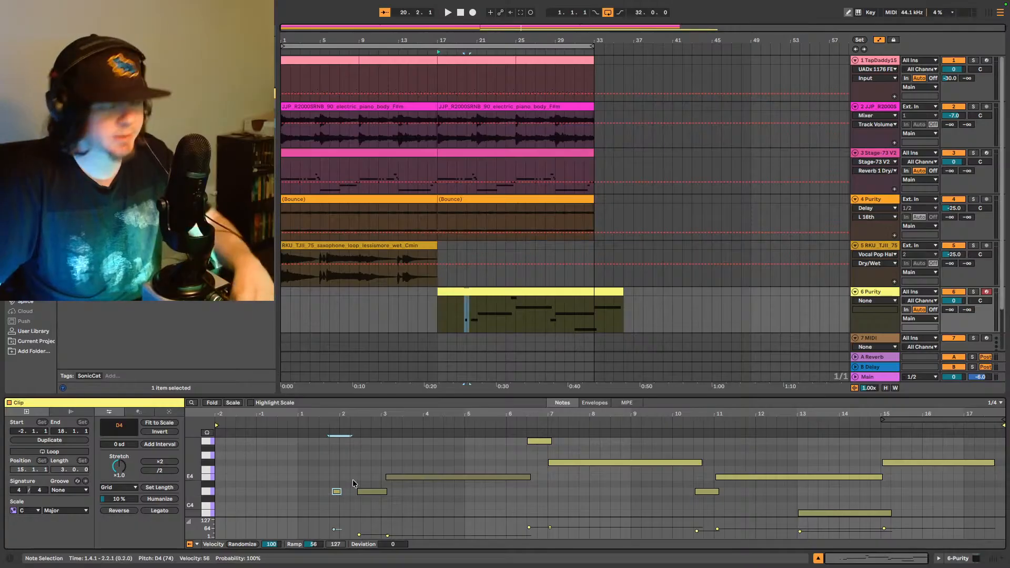
pyautogui.moveTo(357, 491); pyautogui.dragTo(216, 489)
pyautogui.press('space')
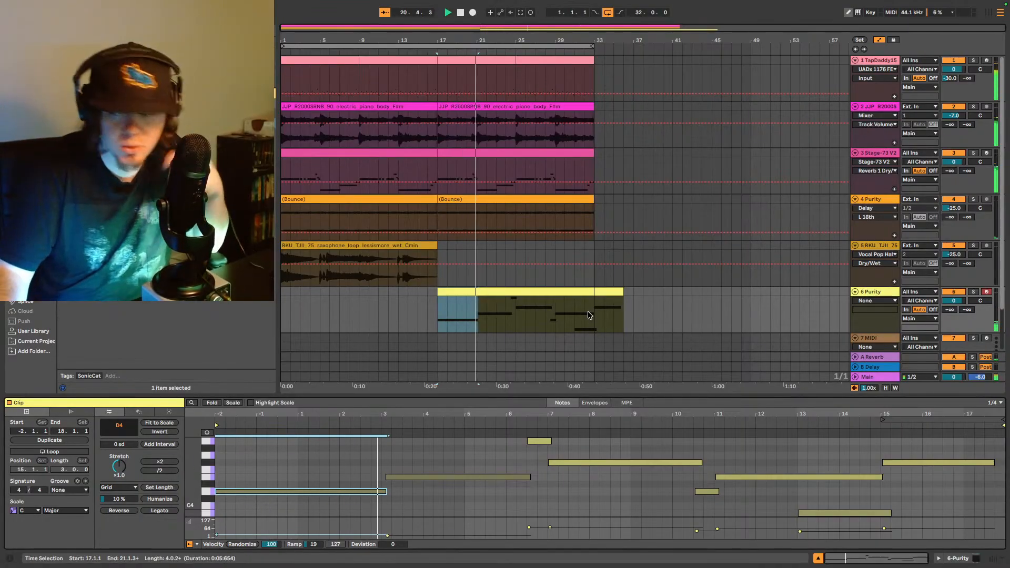
# Step: Extend the first E4 note's start slightly earlier to bar 3 of the clip and check the melody in playback
pyautogui.press('space')
pyautogui.click(390, 476)
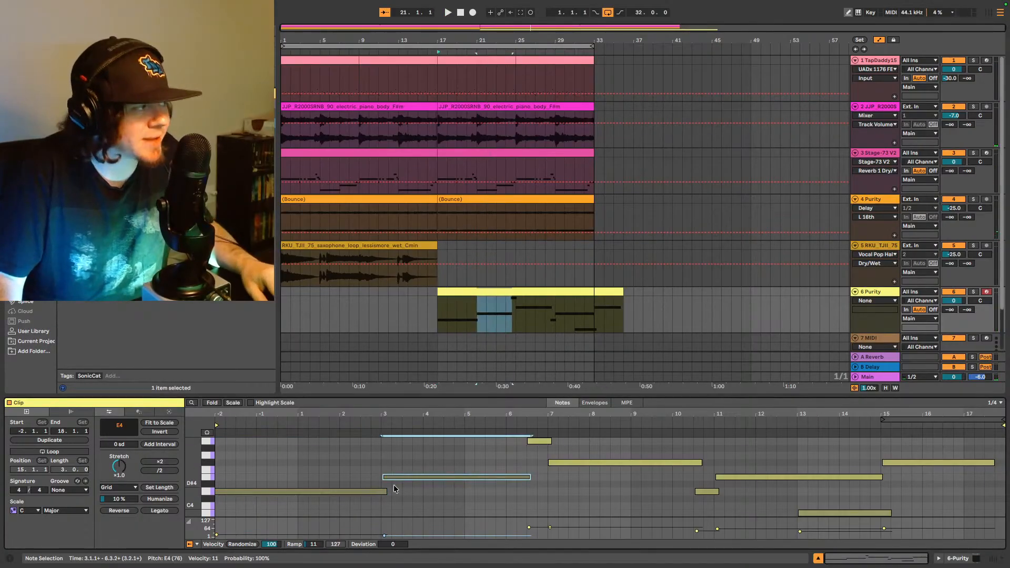
pyautogui.press('space')
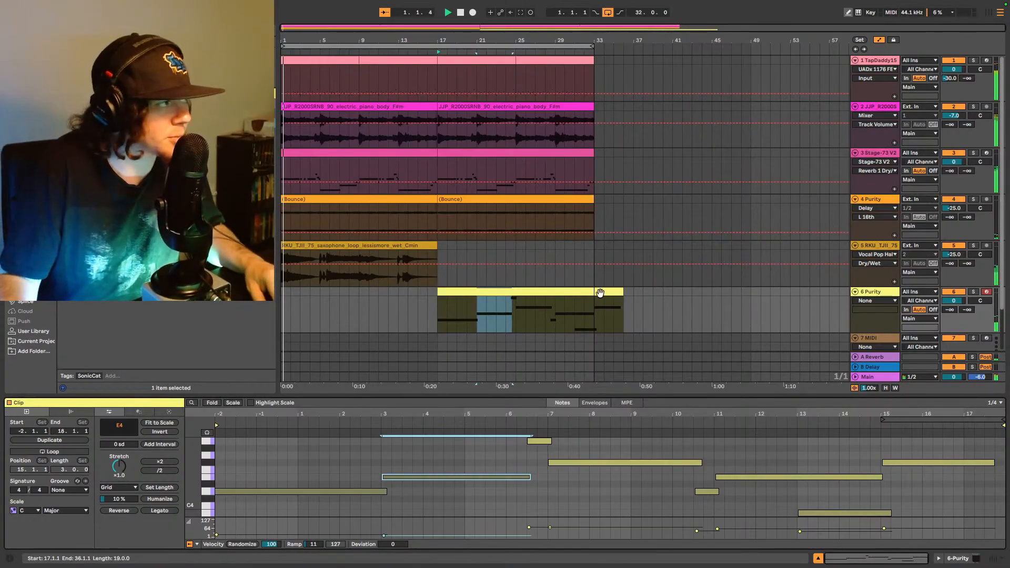
# Step: Trim the Purity clip to end at bar 33 and copy the 16-bar clip to bar 1
pyautogui.moveTo(621, 292); pyautogui.dragTo(594, 292)
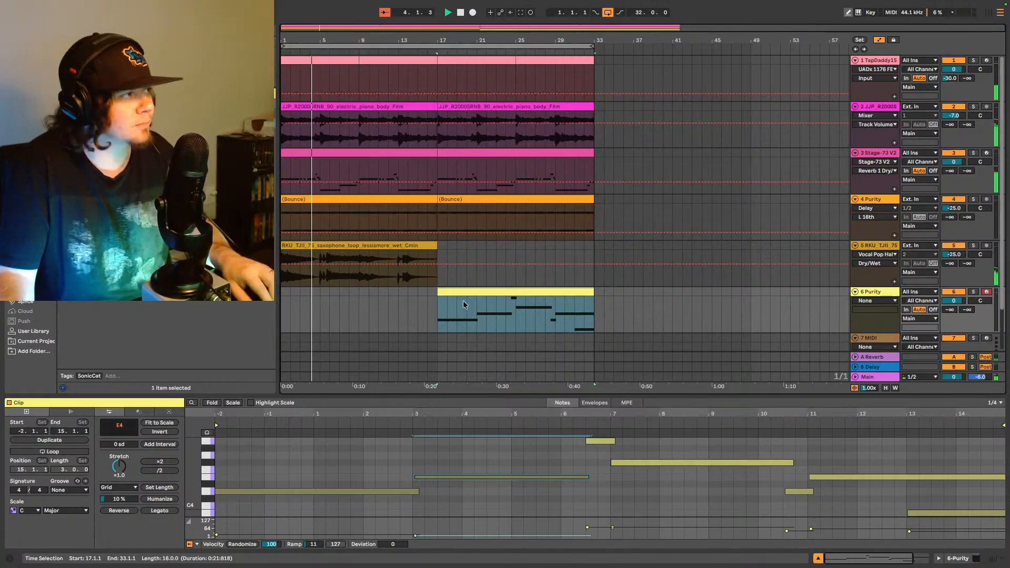
pyautogui.click(285, 314)
pyautogui.press('super+v')
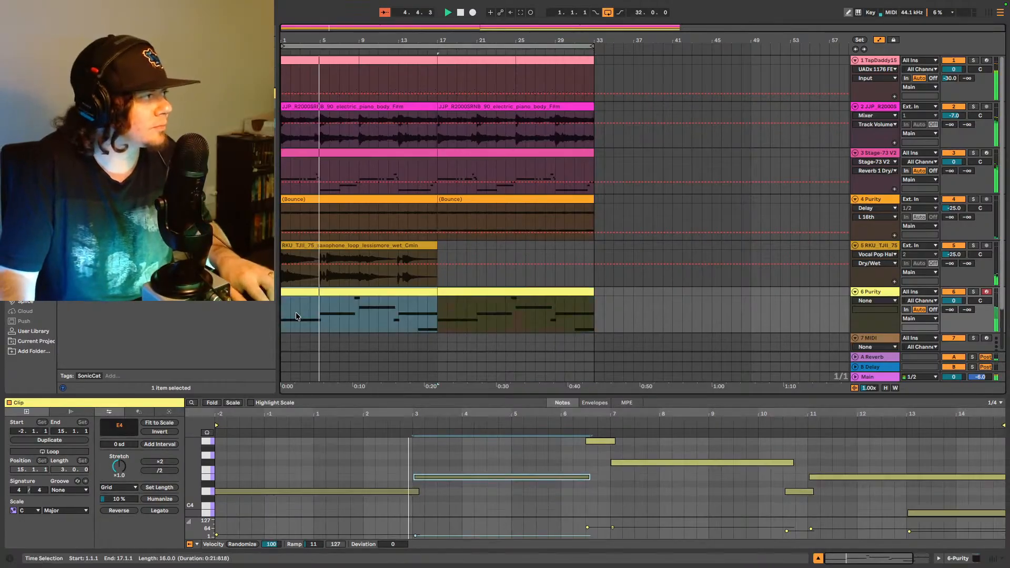
# Step: Set the new Purity melody track's volume to -6 dB
pyautogui.click(949, 302)
pyautogui.write('-6')
pyautogui.press('Return')
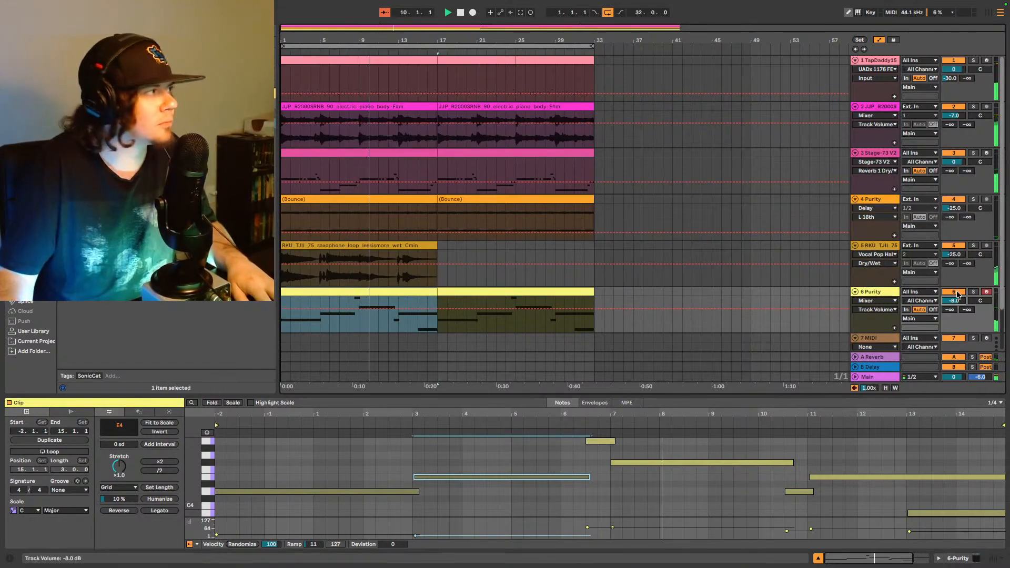
# Step: Pan the Purity melody on track 6 to 17L while listening to the loop
pyautogui.moveTo(980, 301); pyautogui.dragTo(980, 316)
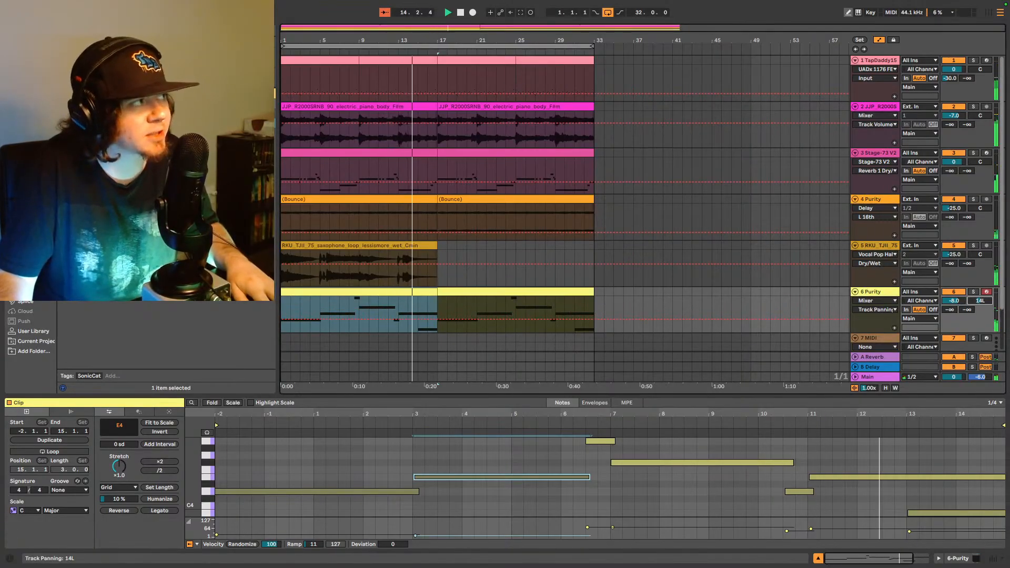
pyautogui.moveTo(980, 301); pyautogui.dragTo(980, 304)
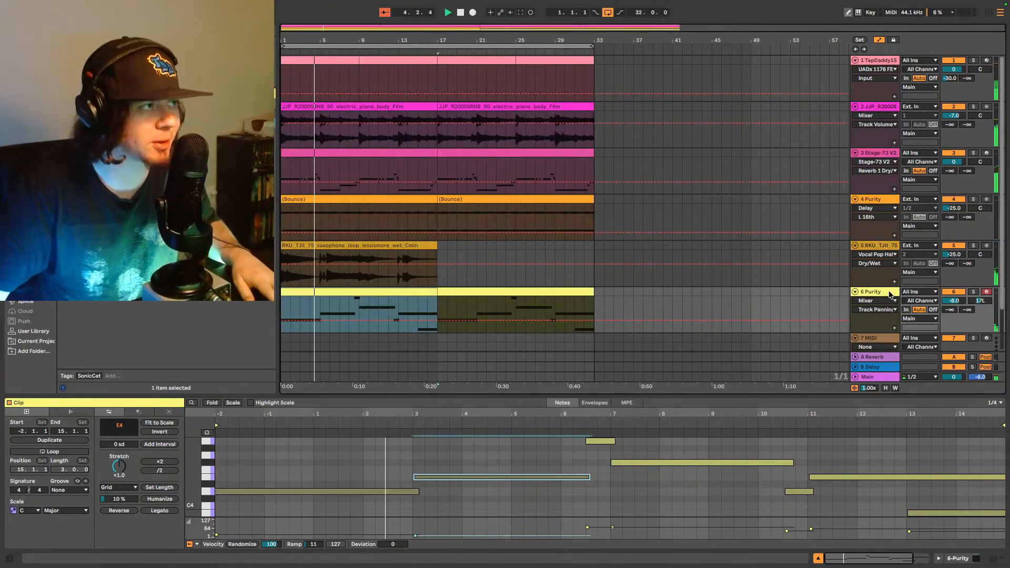
# Step: Add a new MIDI track below the Purity melody track and load another Purity instrument onto it
pyautogui.scroll(-3, 868, 311)
pyautogui.click(867, 311)
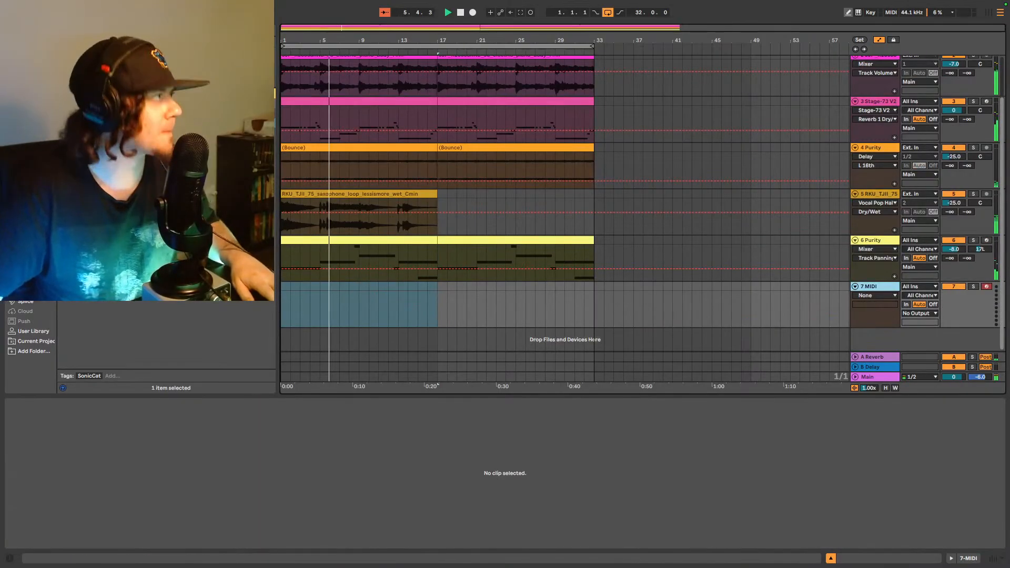
pyautogui.moveTo(158, 221); pyautogui.dragTo(410, 310)
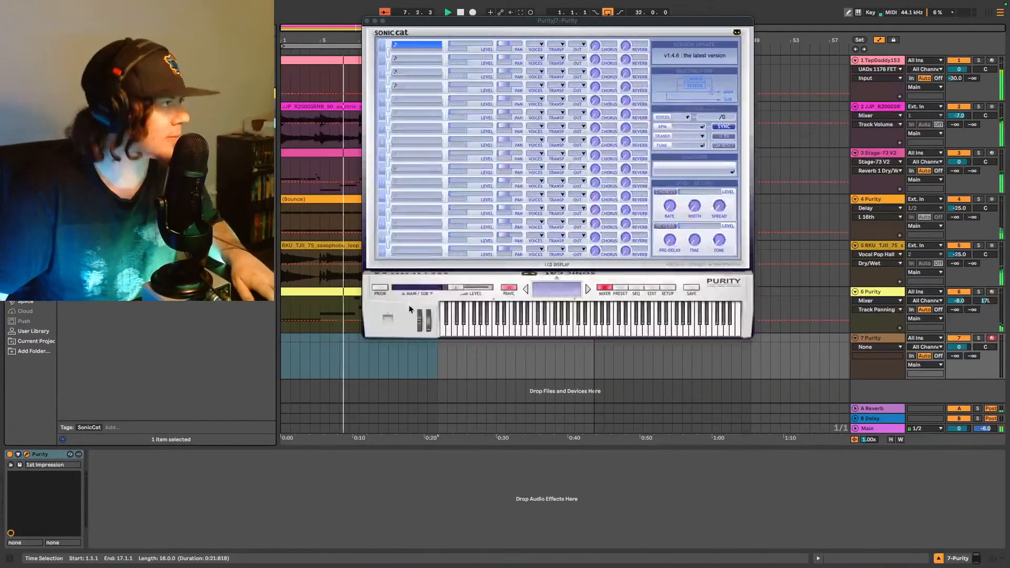
# Step: Audition vibe sounds in Purity's Bell & Perc presets and load Vibe Stick 2
pyautogui.click(623, 287)
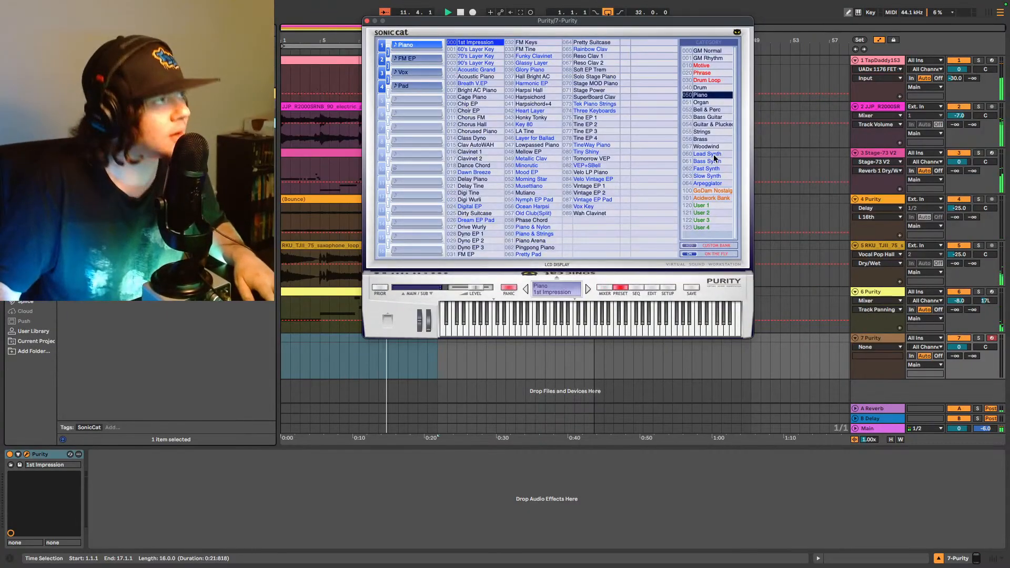
pyautogui.click(713, 109)
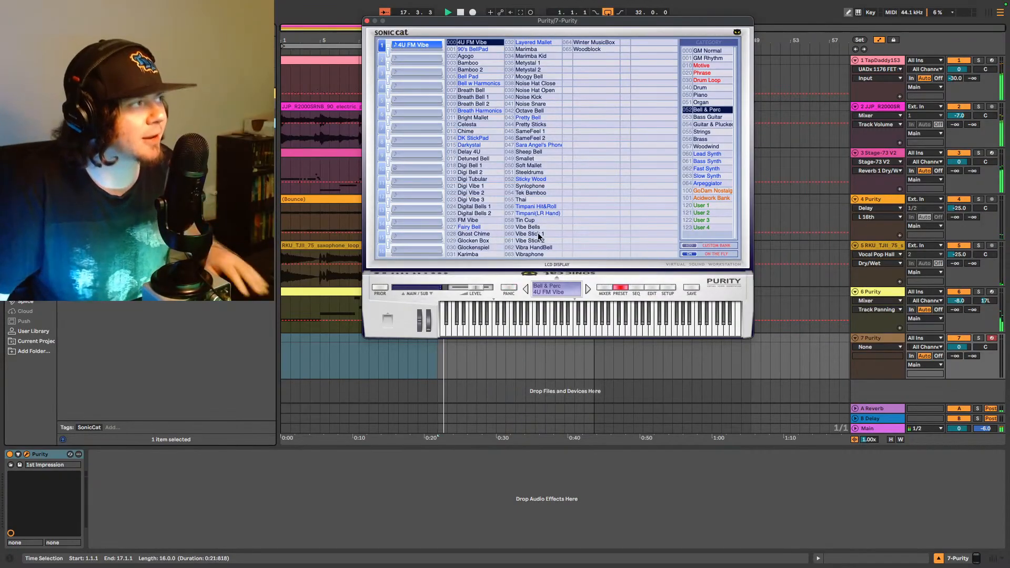
pyautogui.click(538, 228)
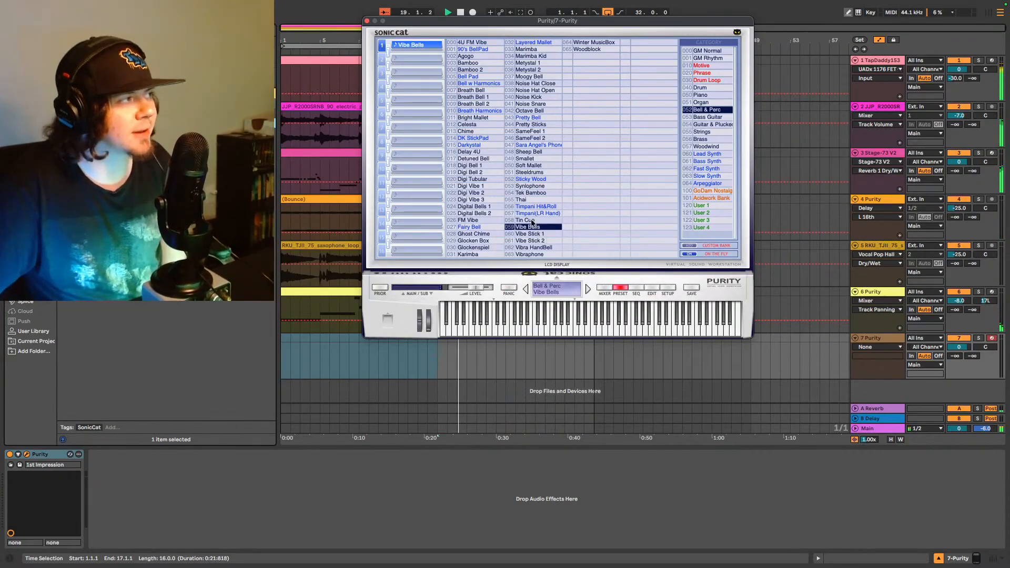
pyautogui.click(537, 234)
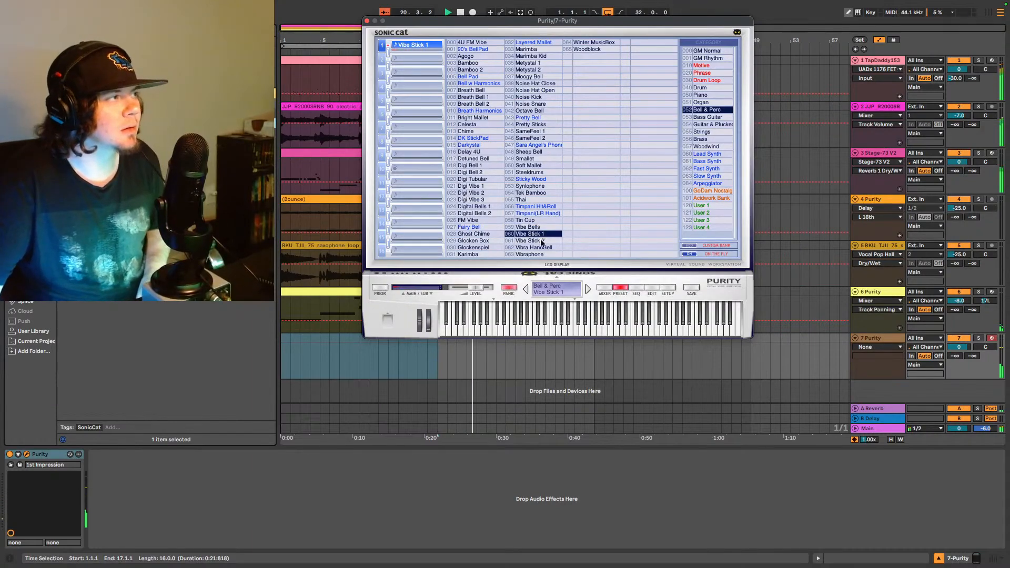
pyautogui.click(541, 241)
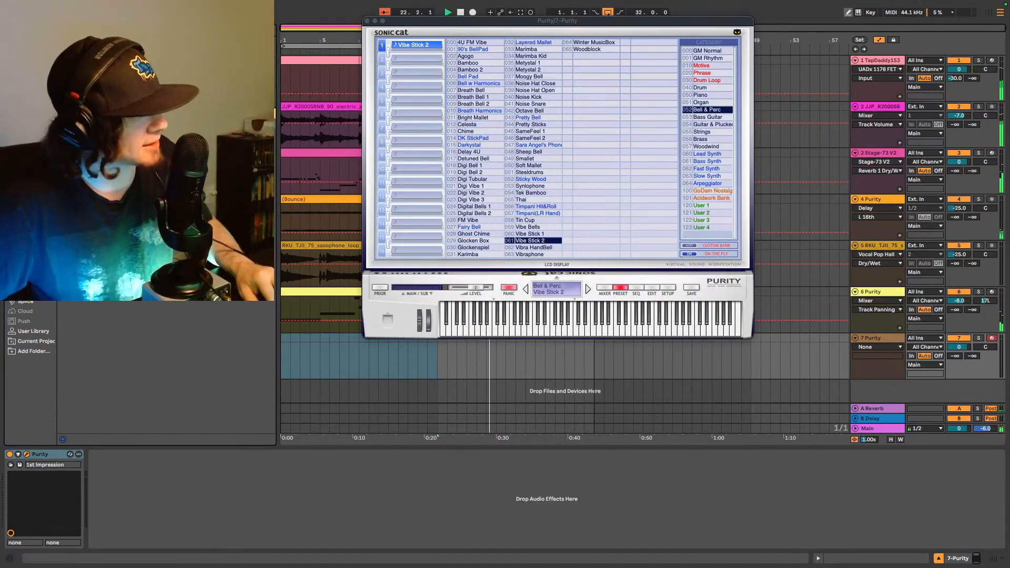
# Step: Add the SuperPlate reverb after Purity on track 7 and close both plugin windows
pyautogui.moveTo(158, 263); pyautogui.dragTo(263, 481)
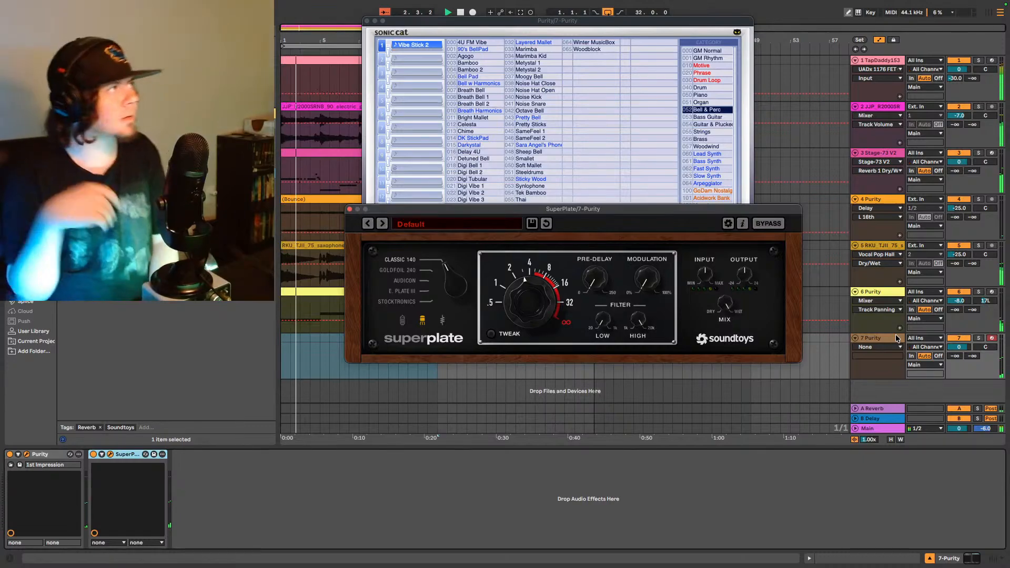
pyautogui.click(366, 21)
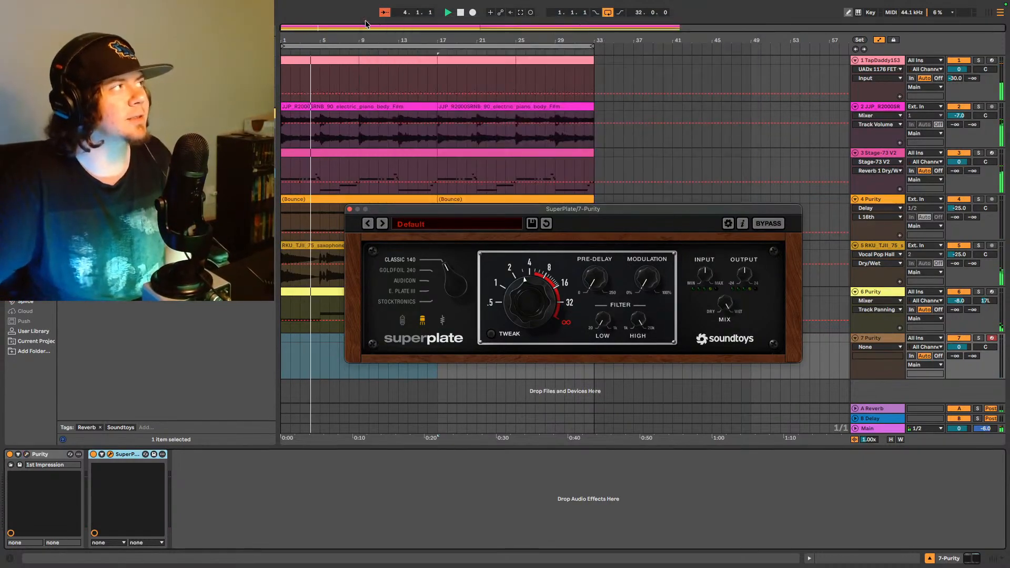
pyautogui.click(349, 208)
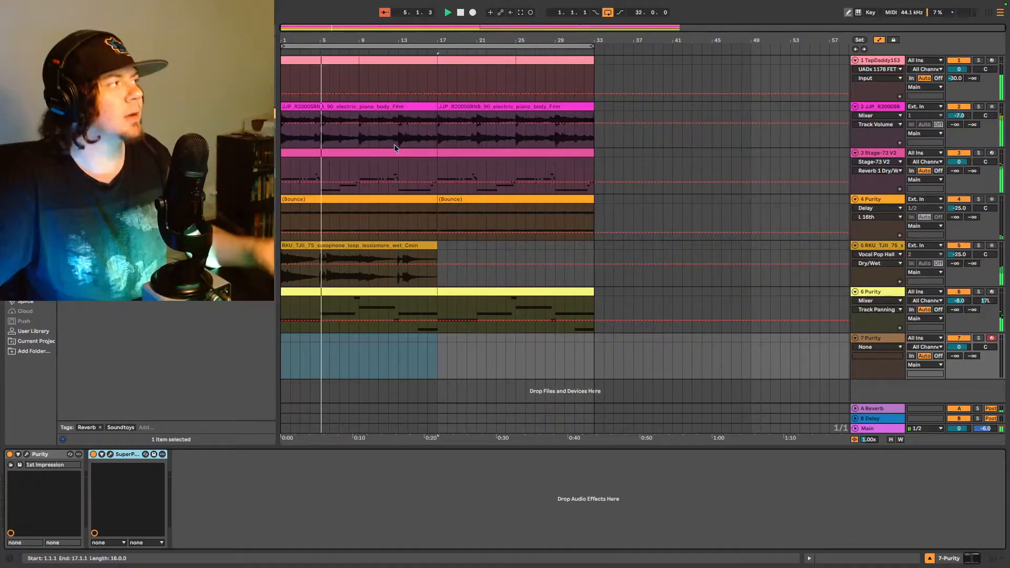
# Step: Capture the played Vibe Stick 2 melody as a MIDI clip, stop playback, and position the clip to start at bar 17
pyautogui.click(521, 12)
pyautogui.press('space')
pyautogui.moveTo(291, 337); pyautogui.dragTo(434, 344)
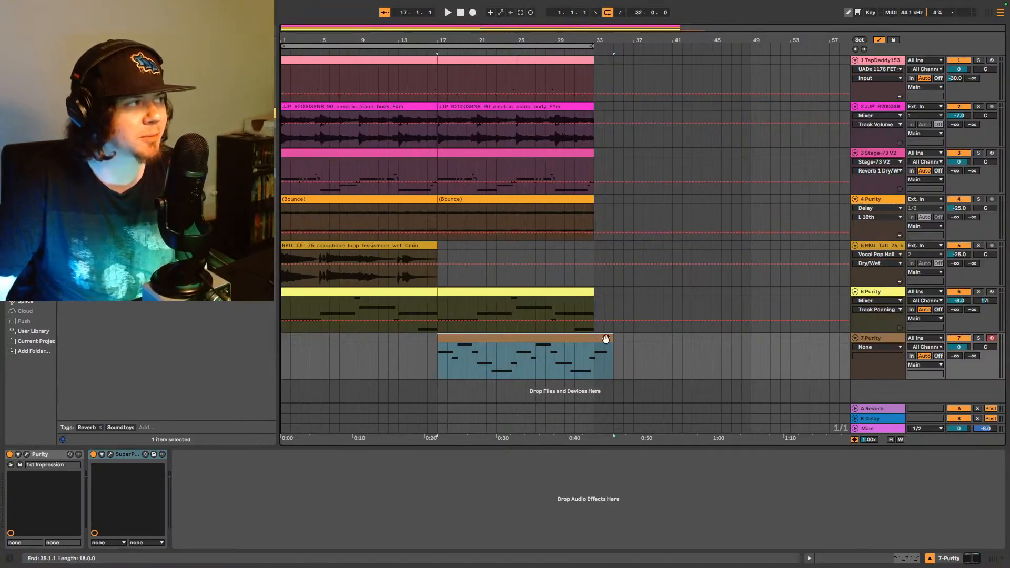
# Step: Trim the captured vibe clip to end at bar 33 and copy the 16-bar clip to bar 1
pyautogui.moveTo(613, 339); pyautogui.dragTo(594, 339)
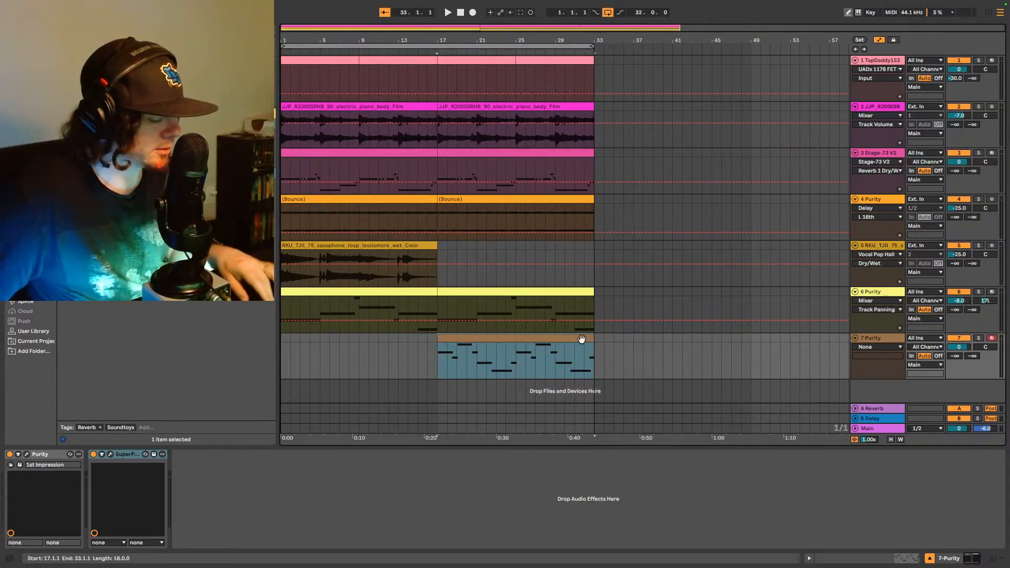
pyautogui.click(284, 351)
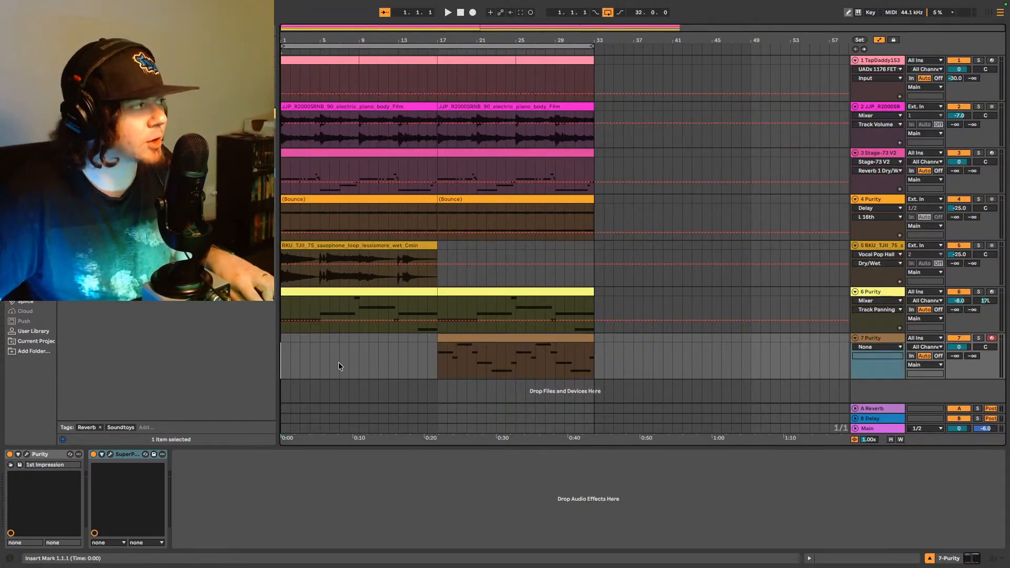
pyautogui.hotkey('ctrl', 'v')
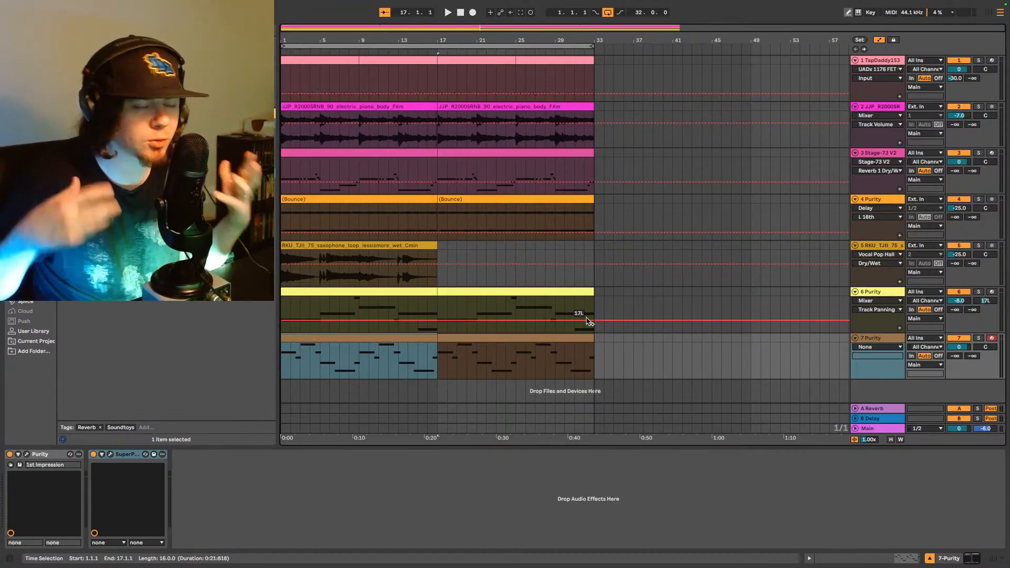
# Step: Play the loop, pan the vibe melody on track 7 to 22L, and reduce its volume to sit in the mix
pyautogui.press('space')
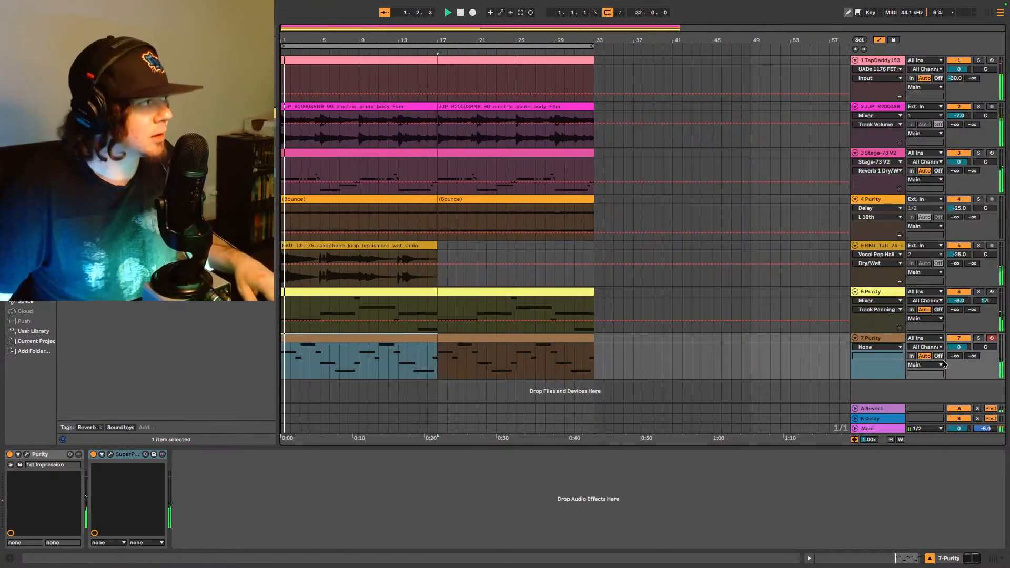
pyautogui.moveTo(967, 350)
pyautogui.mouseDown()
pyautogui.moveTo(974, 360)
pyautogui.moveTo(986, 342)
pyautogui.mouseUp()
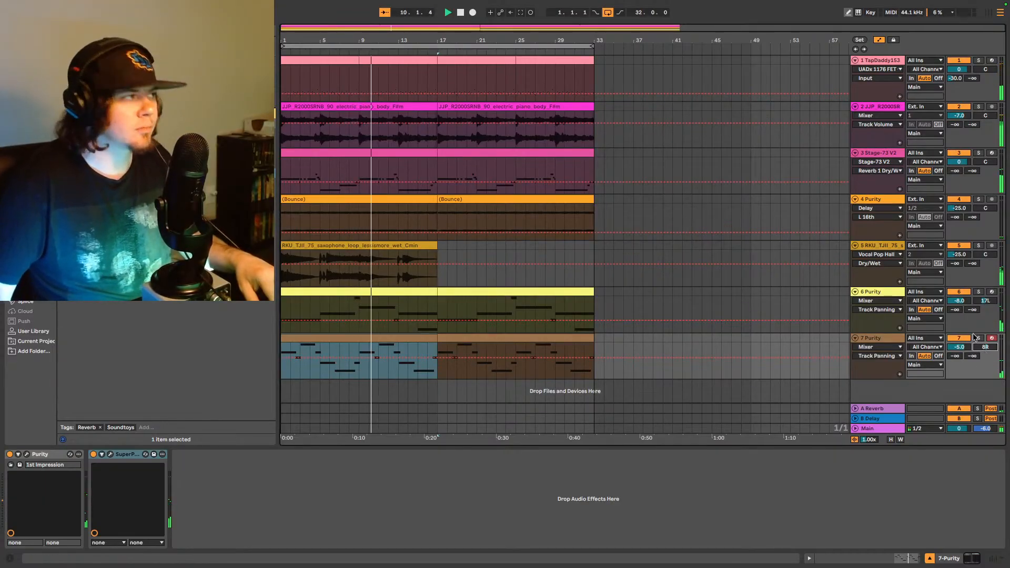
pyautogui.moveTo(984, 347); pyautogui.dragTo(984, 348)
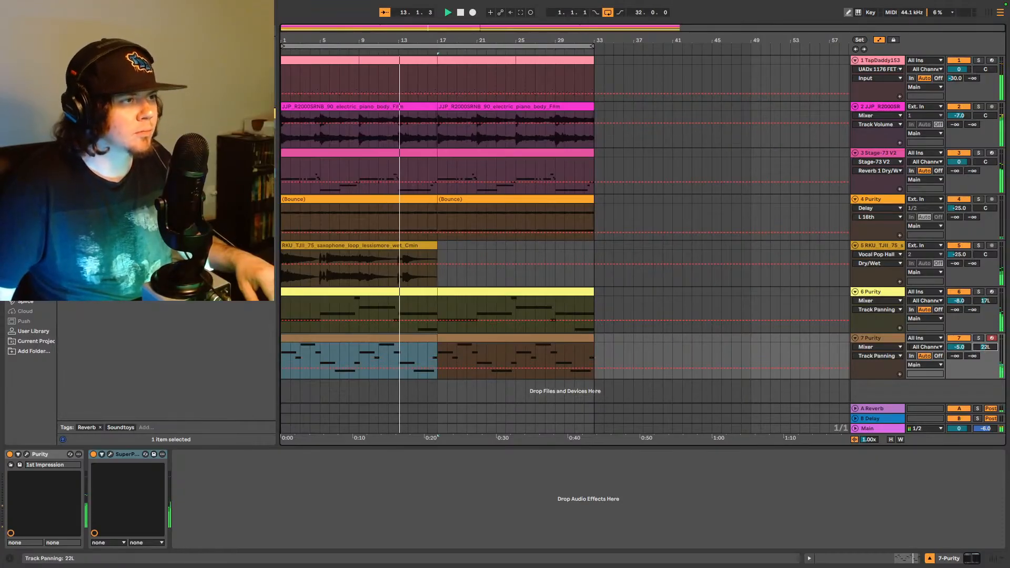
pyautogui.moveTo(971, 347); pyautogui.dragTo(971, 351)
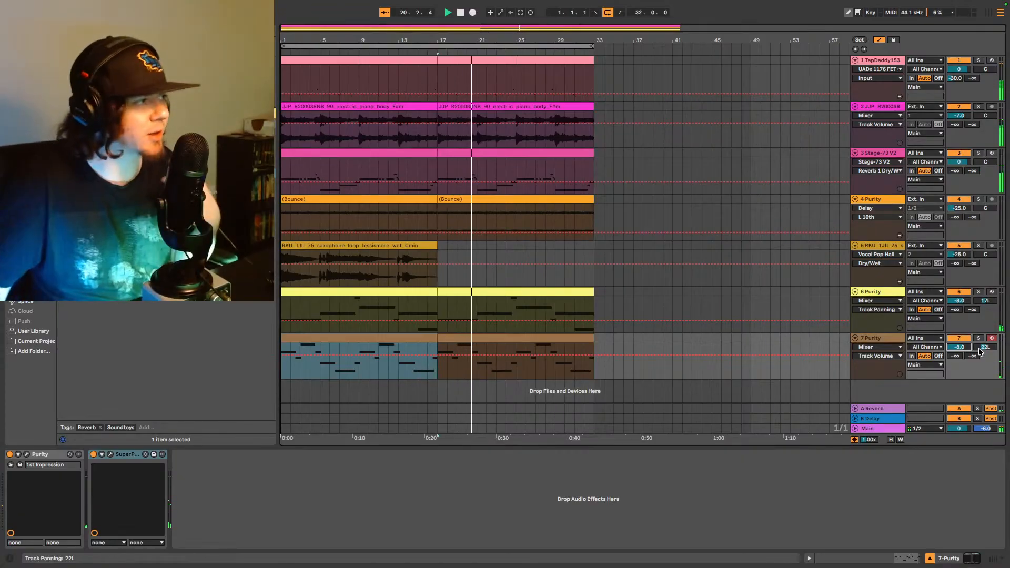
# Step: Replace the Delay effect on return track B with the OTT multiband compressor
pyautogui.click(879, 337)
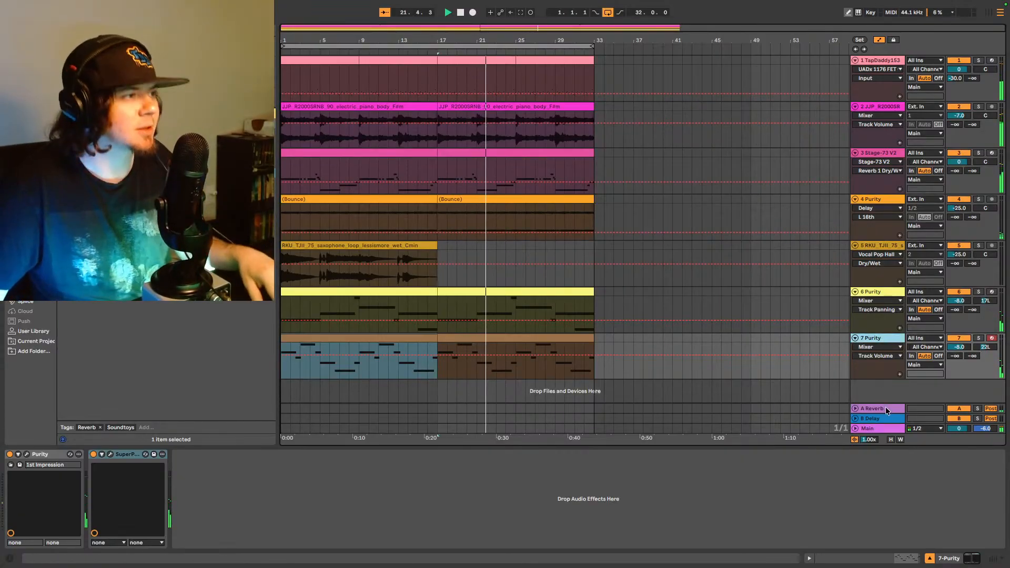
pyautogui.click(879, 419)
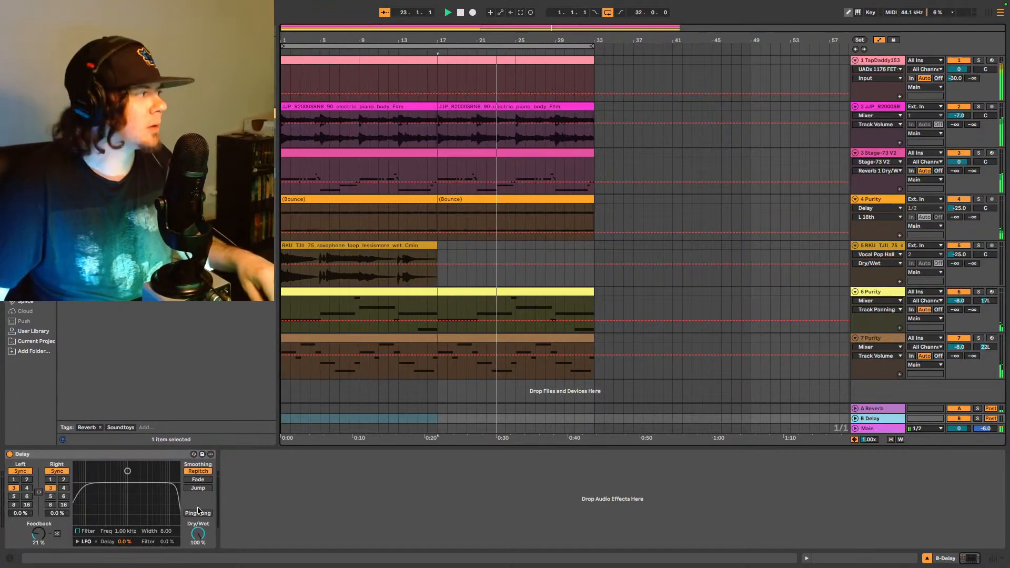
pyautogui.click(153, 454)
pyautogui.press('Delete')
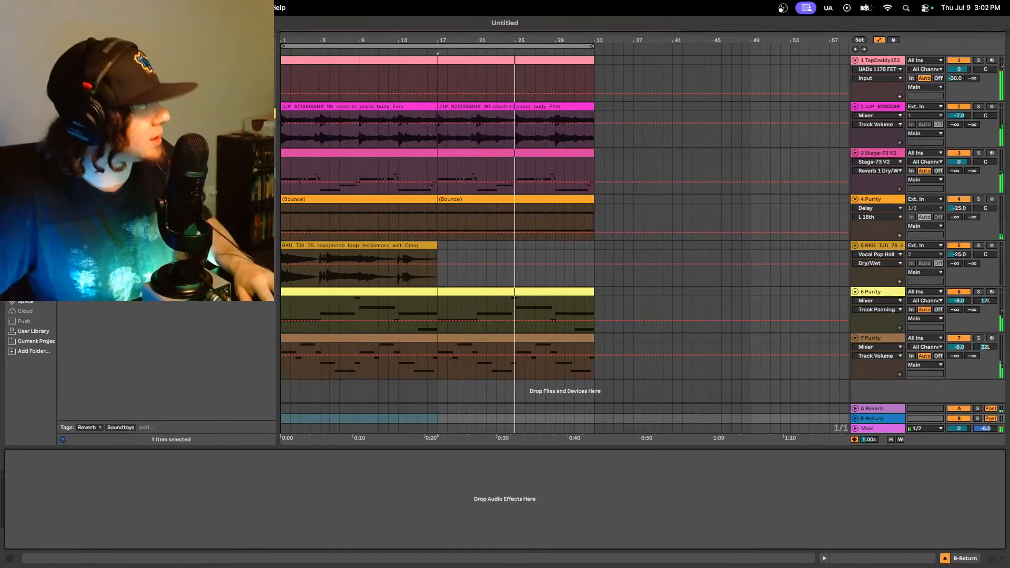
pyautogui.click(467, 228)
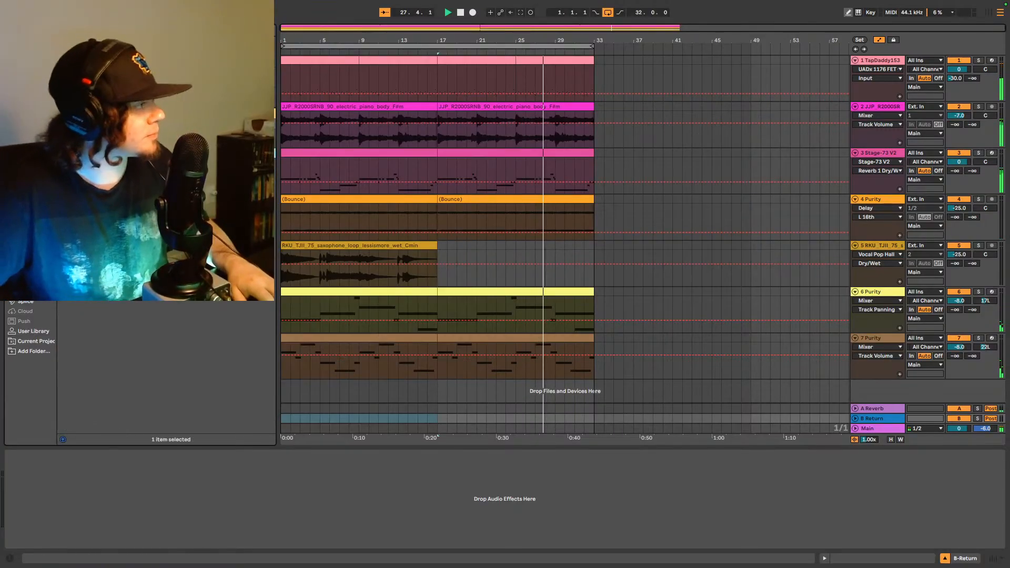
pyautogui.moveTo(131, 263); pyautogui.dragTo(243, 518)
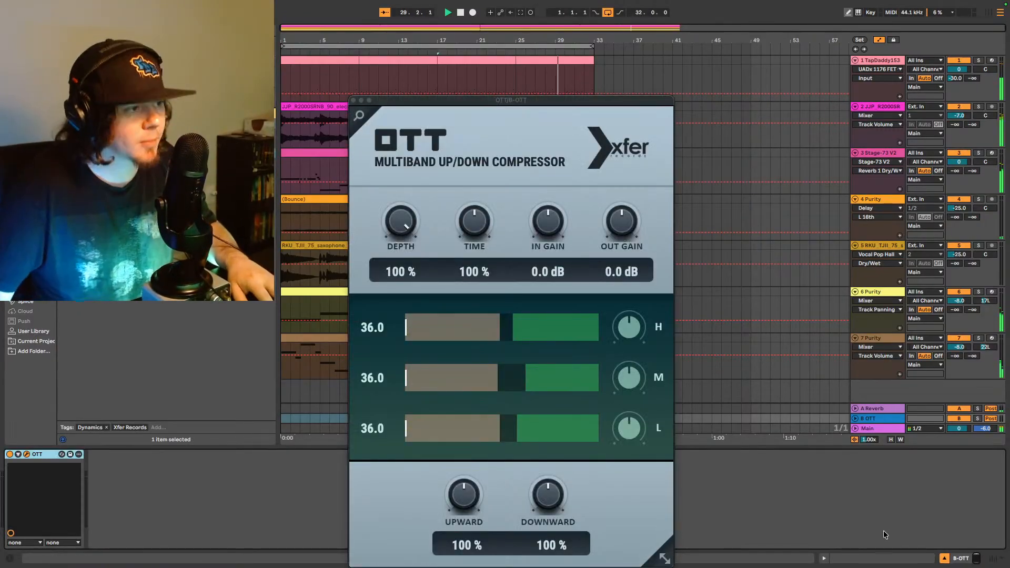
# Step: Show the mixer and set track 7's send to the OTT return to -36 dB
pyautogui.click(995, 557)
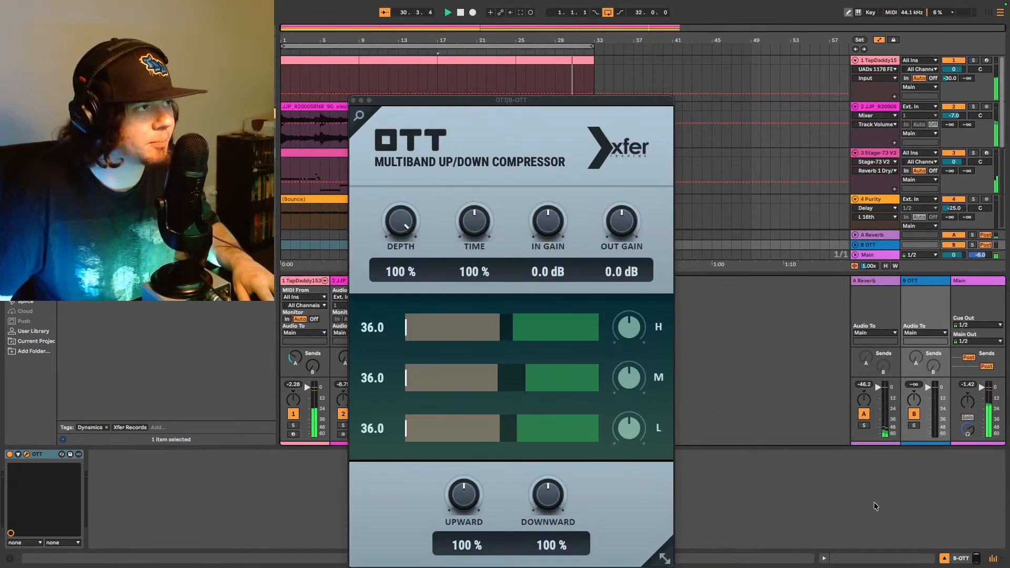
pyautogui.moveTo(538, 100); pyautogui.dragTo(321, 27)
pyautogui.moveTo(611, 370); pyautogui.dragTo(612, 366)
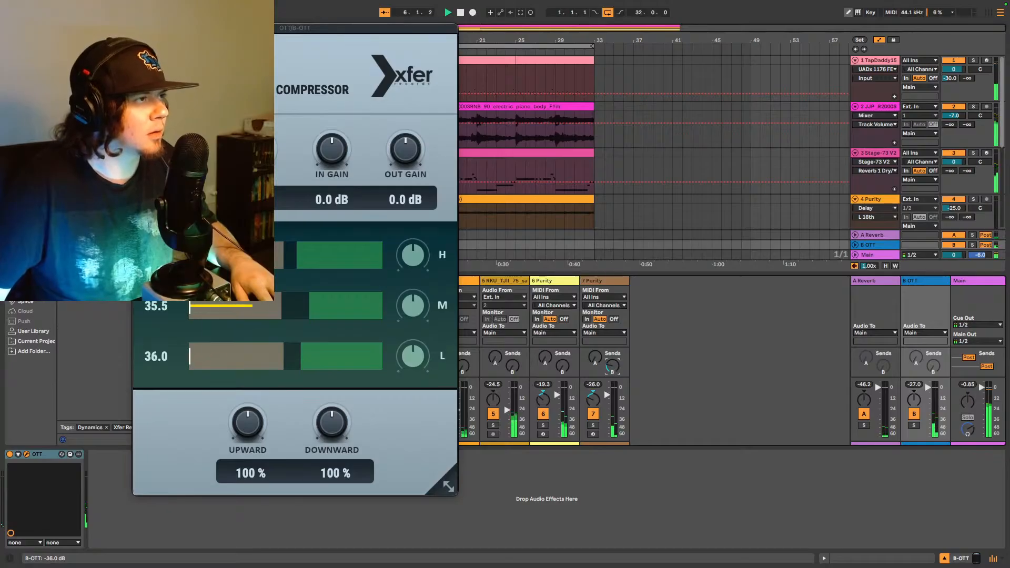
# Step: Lower track 7's volume to -19 dB during playback and hide the OTT window
pyautogui.scroll(-5, 684, 158)
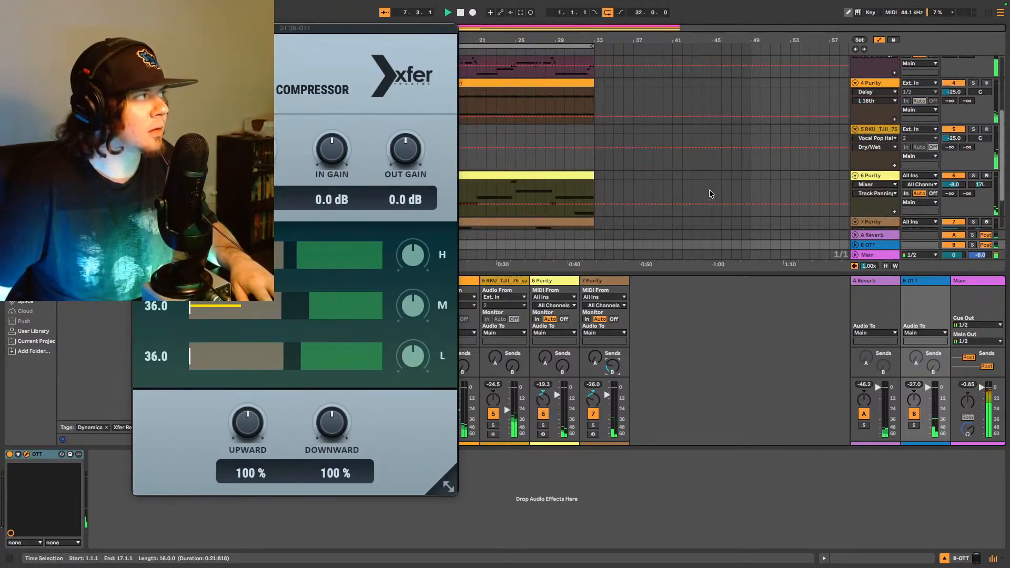
pyautogui.scroll(-3, 747, 182)
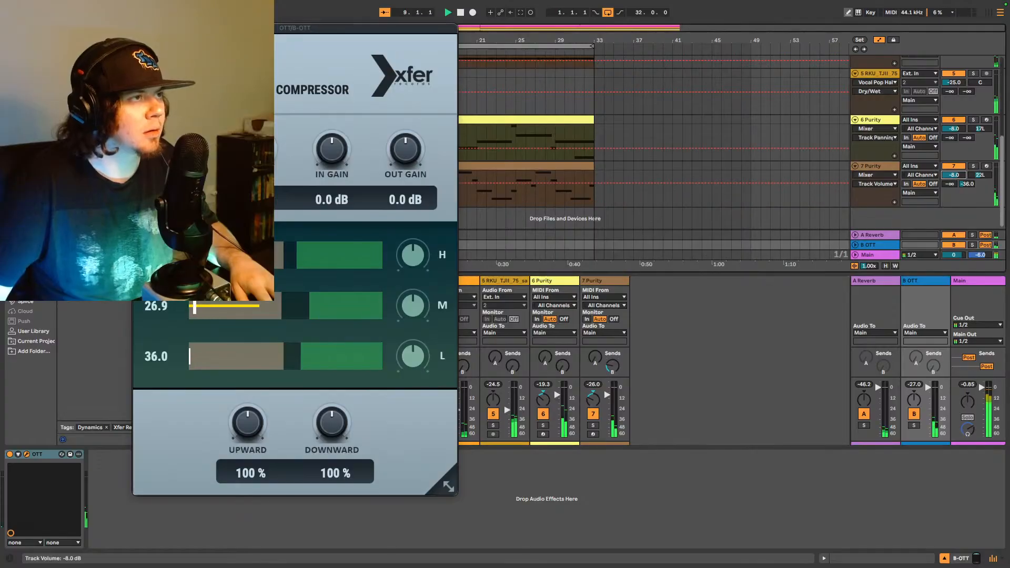
pyautogui.press('Down')
pyautogui.press('Down')
pyautogui.press('Down')
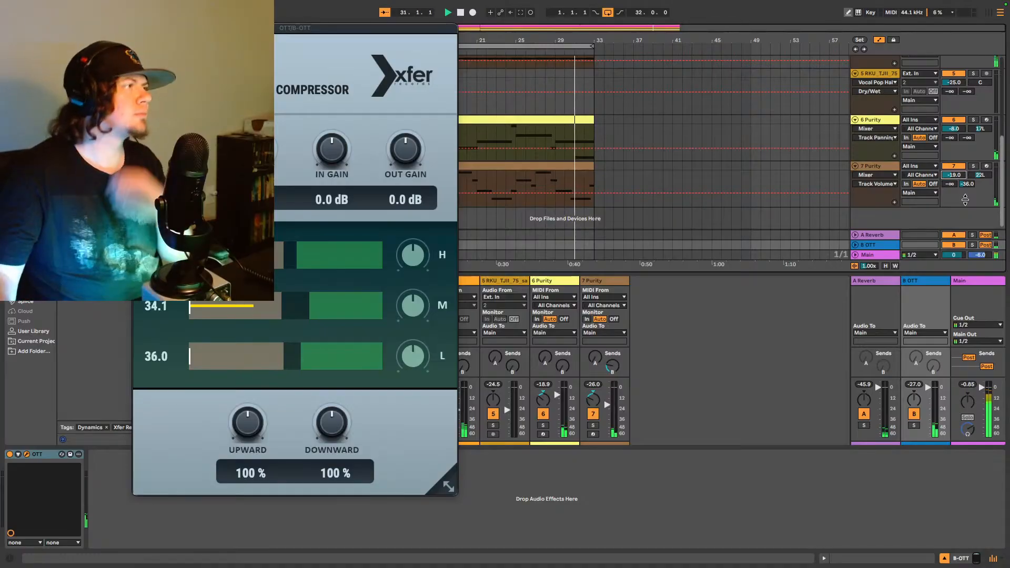
pyautogui.press('super+alt+p')
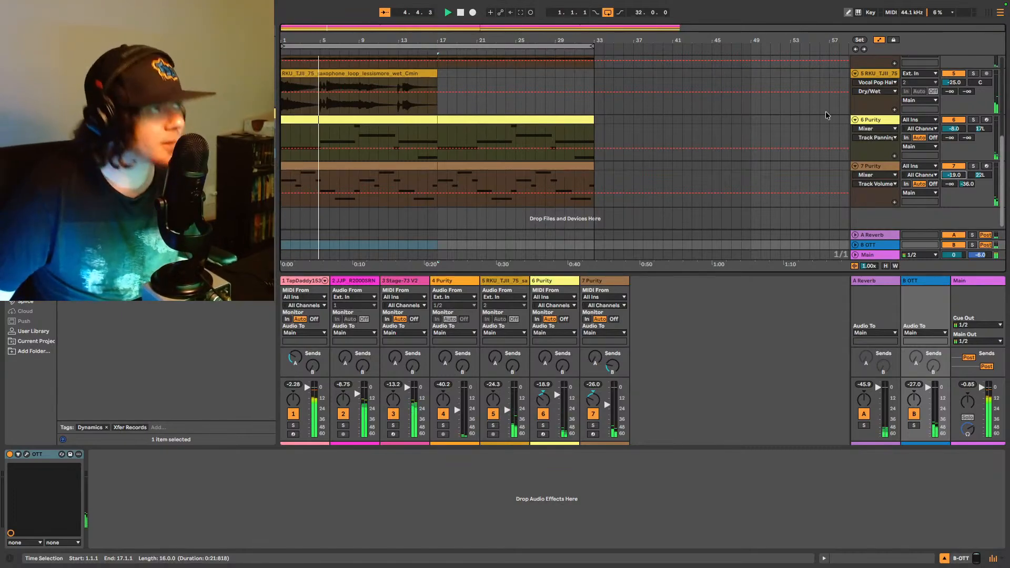
# Step: Add a new MIDI track after track 7 and load the Kee Bass instrument onto it for trying out a bass part
pyautogui.click(889, 167)
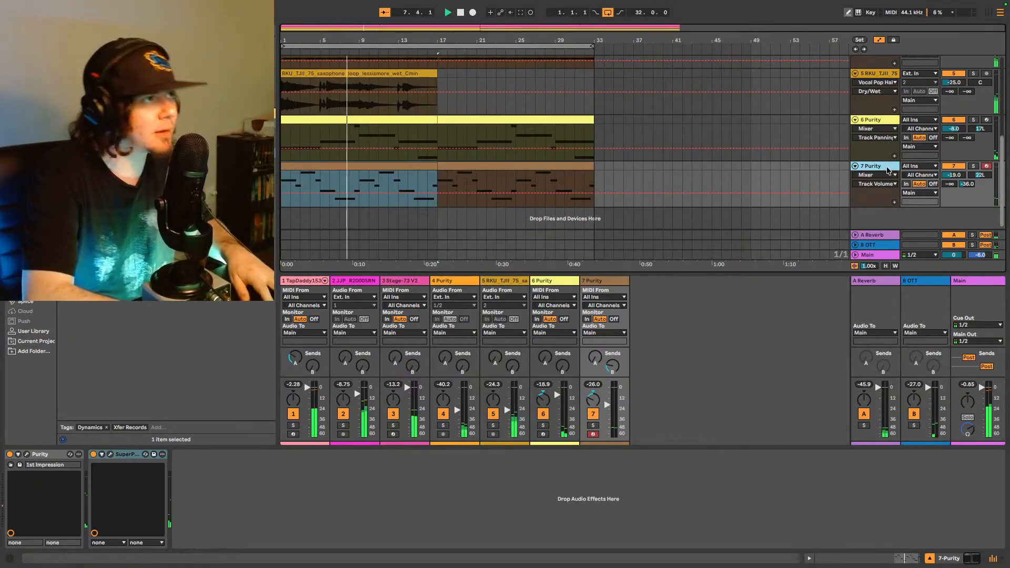
pyautogui.hotkey('ctrl', 'shift', 't')
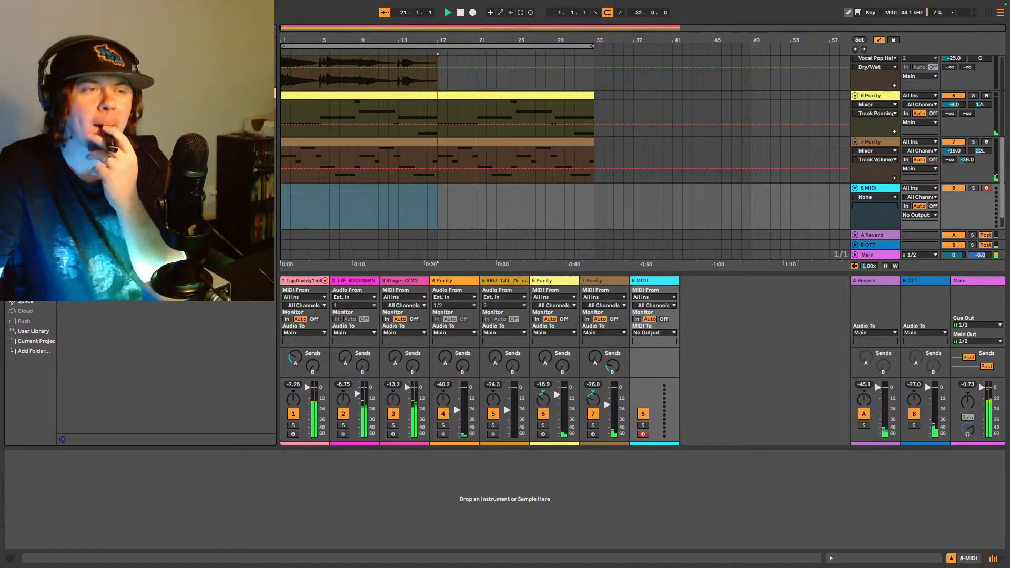
pyautogui.moveTo(158, 94); pyautogui.dragTo(546, 205)
pyautogui.moveTo(670, 24); pyautogui.dragTo(812, 124)
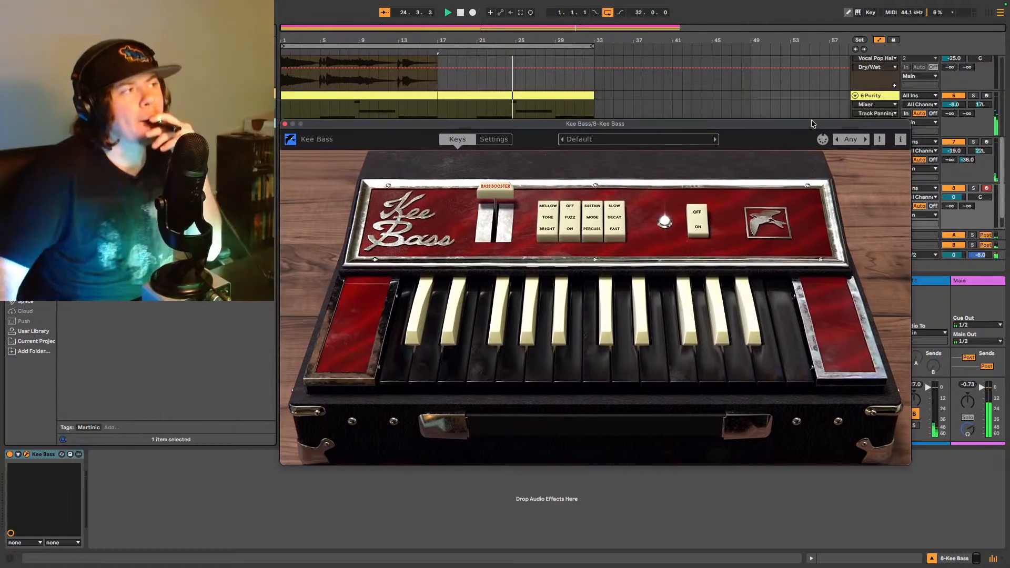
pyautogui.click(590, 234)
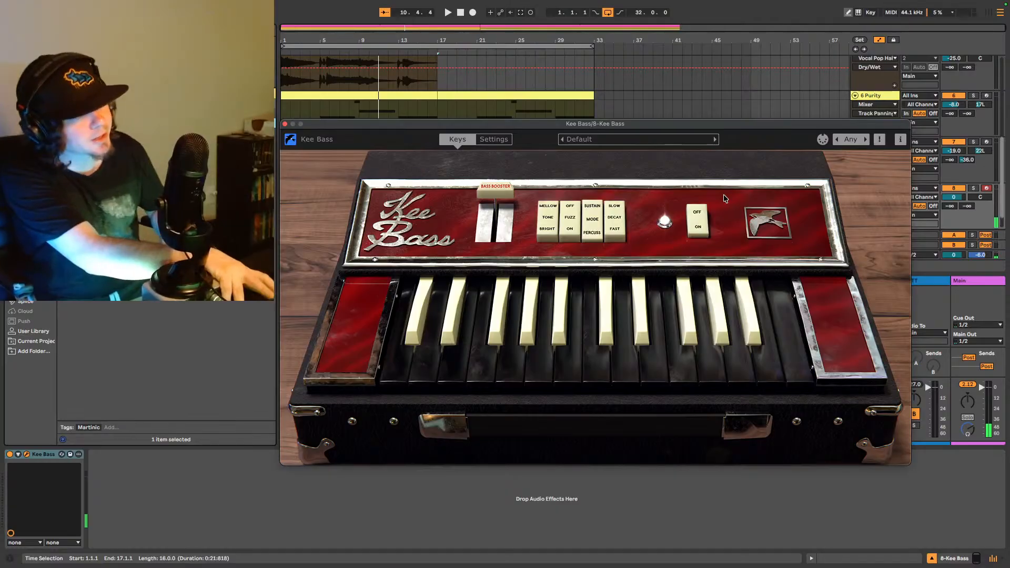
# Step: Play a bass part on the Kee Bass track, place its MIDI clip at bar 1 and play it back
pyautogui.press('space')
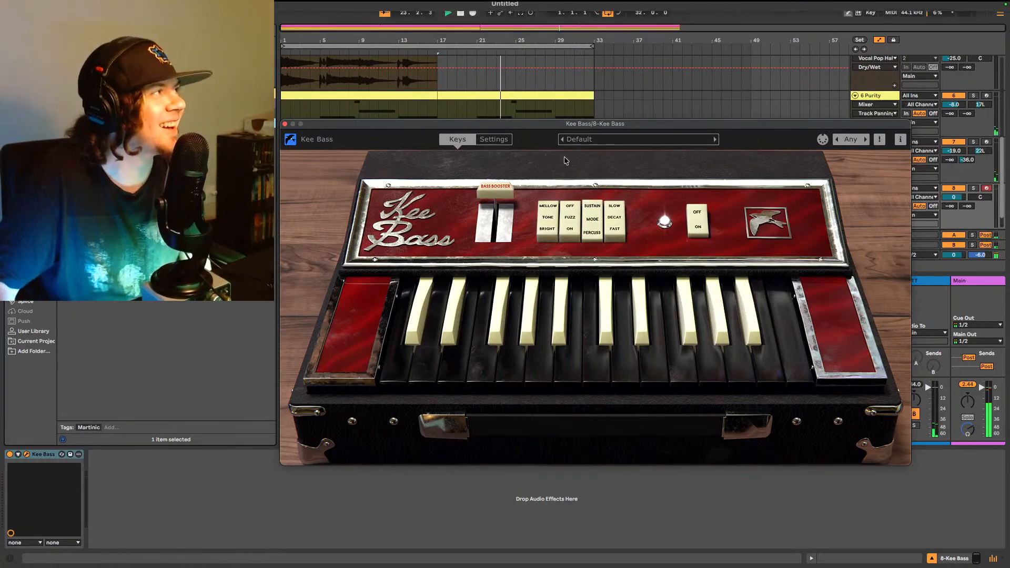
pyautogui.click(285, 123)
pyautogui.moveTo(419, 188); pyautogui.dragTo(281, 189)
pyautogui.press('space')
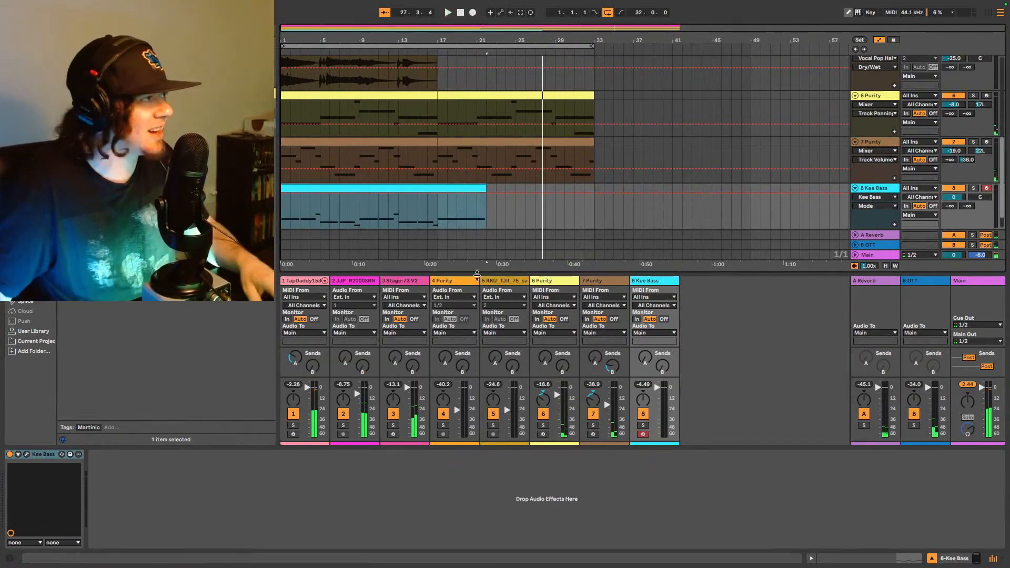
pyautogui.press('space')
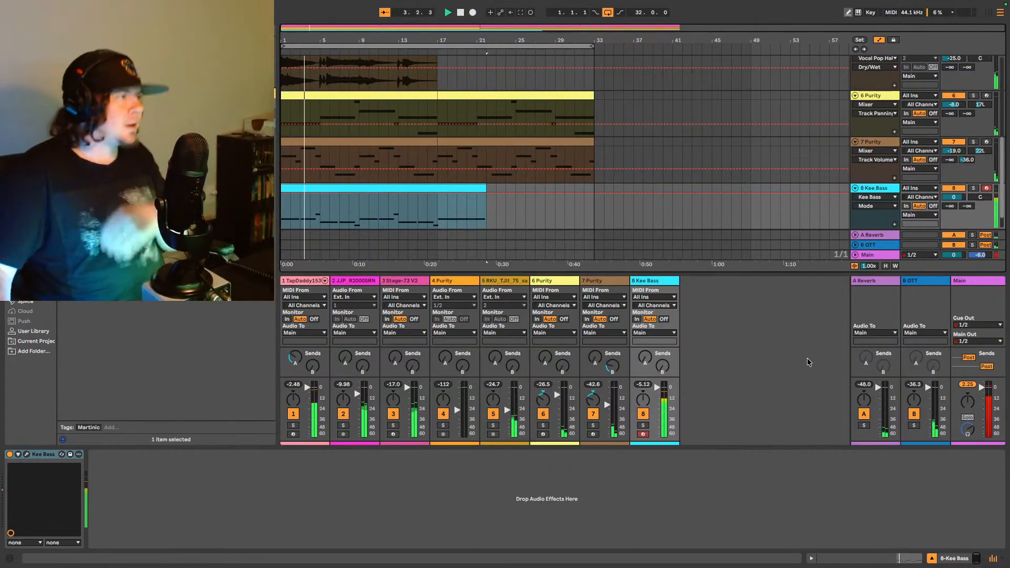
# Step: Check the Kee Bass clip's notes and shorten the clip to end at bar 17, making it 16 bars long
pyautogui.click(910, 556)
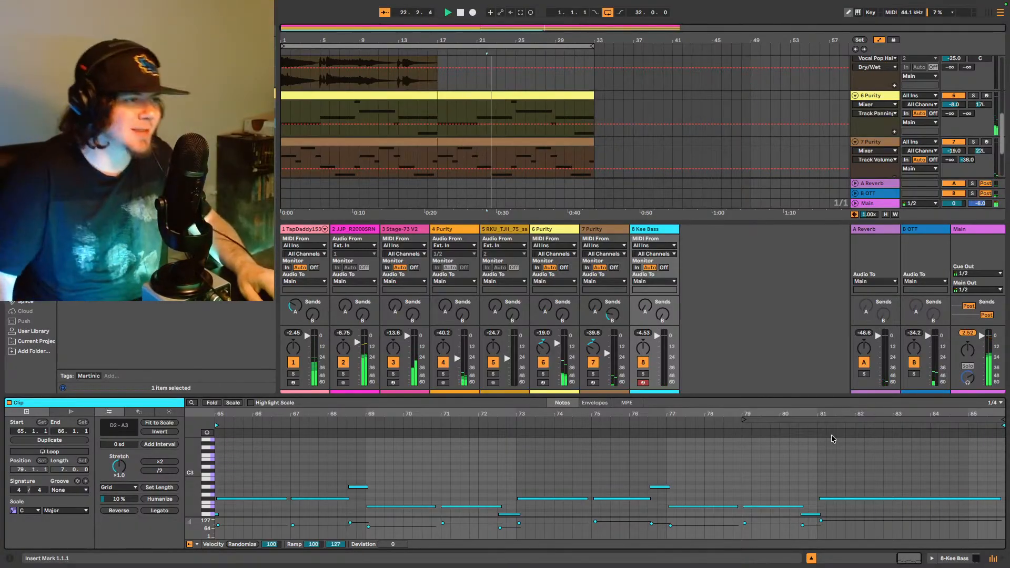
pyautogui.click(960, 559)
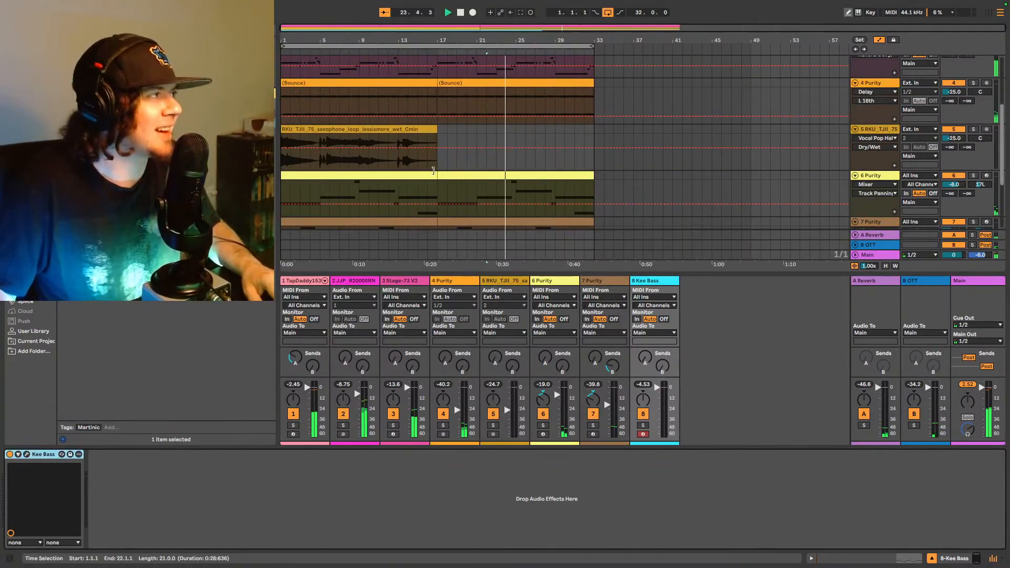
pyautogui.scroll(3, 413, 157)
pyautogui.scroll(-5, 413, 158)
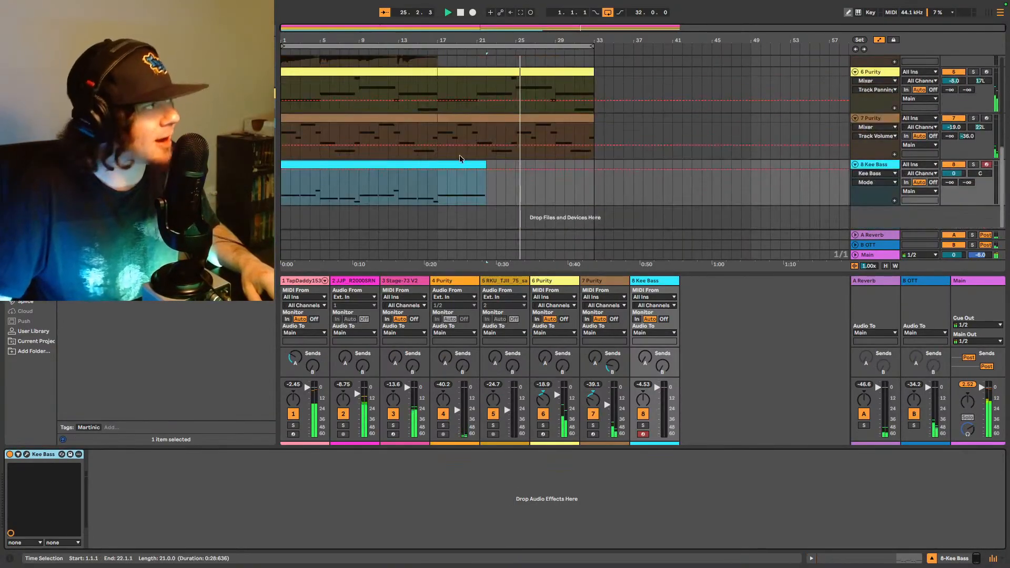
pyautogui.moveTo(483, 164); pyautogui.dragTo(437, 165)
pyautogui.press('space')
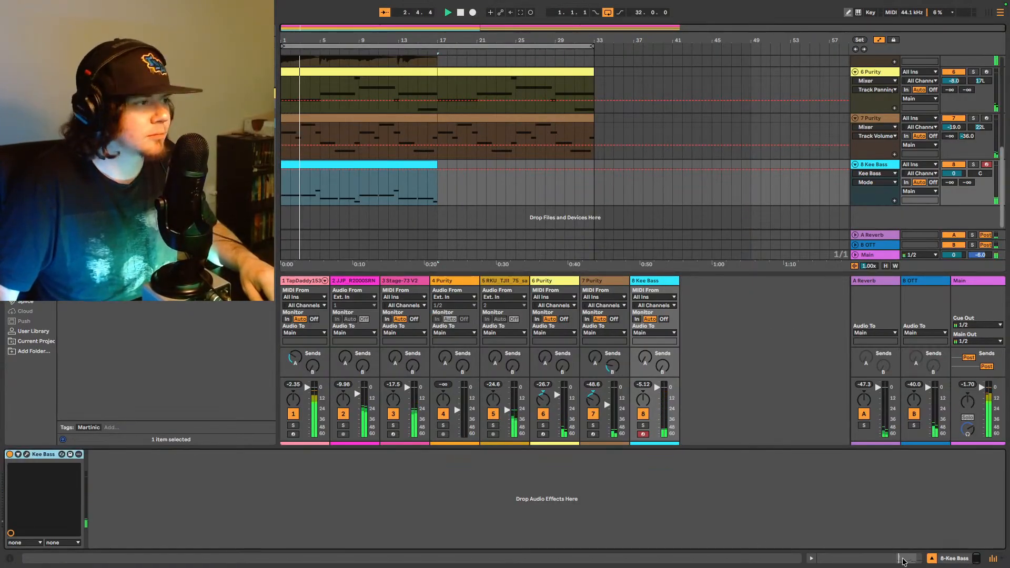
# Step: Lower the amp envelope attack in the Kee Bass settings and listen to the bass in the mix
pyautogui.click(975, 560)
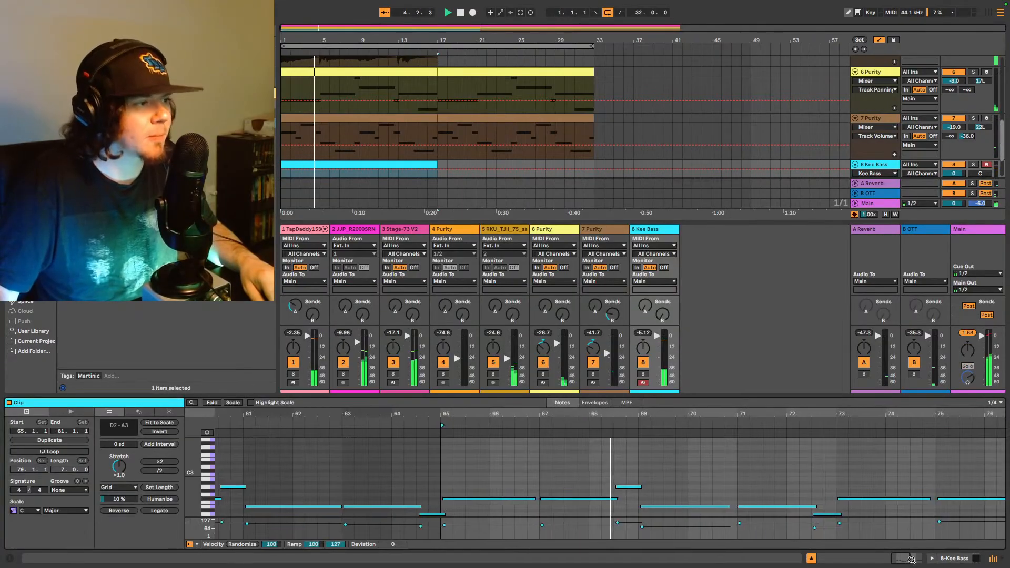
pyautogui.click(975, 561)
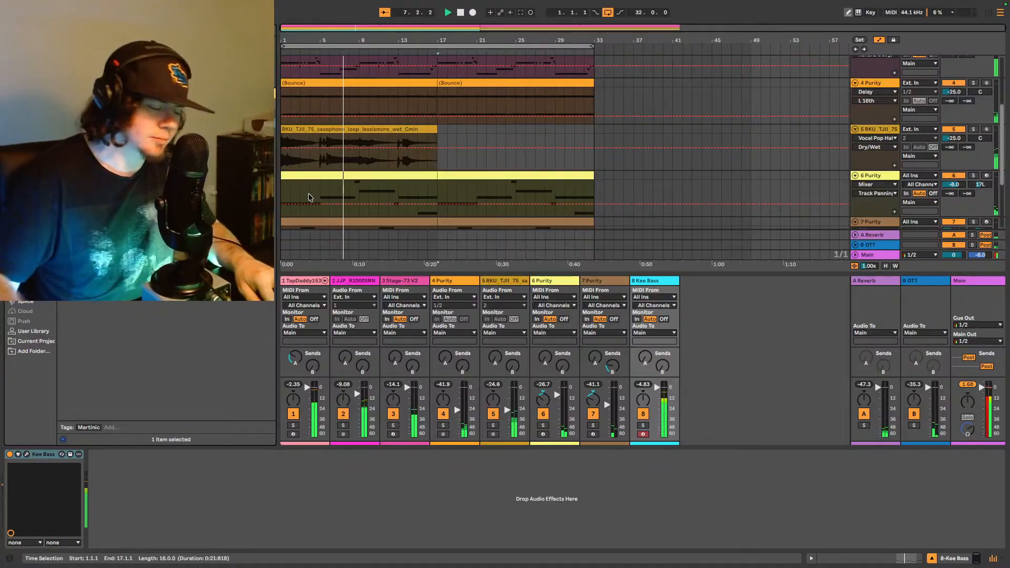
pyautogui.click(26, 454)
pyautogui.click(493, 36)
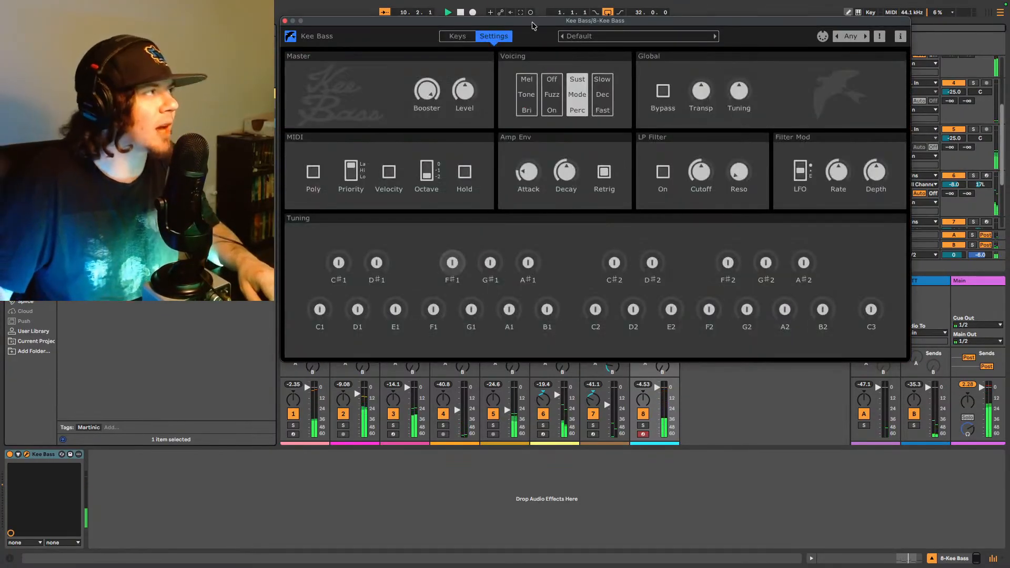
pyautogui.moveTo(596, 27); pyautogui.dragTo(583, 96)
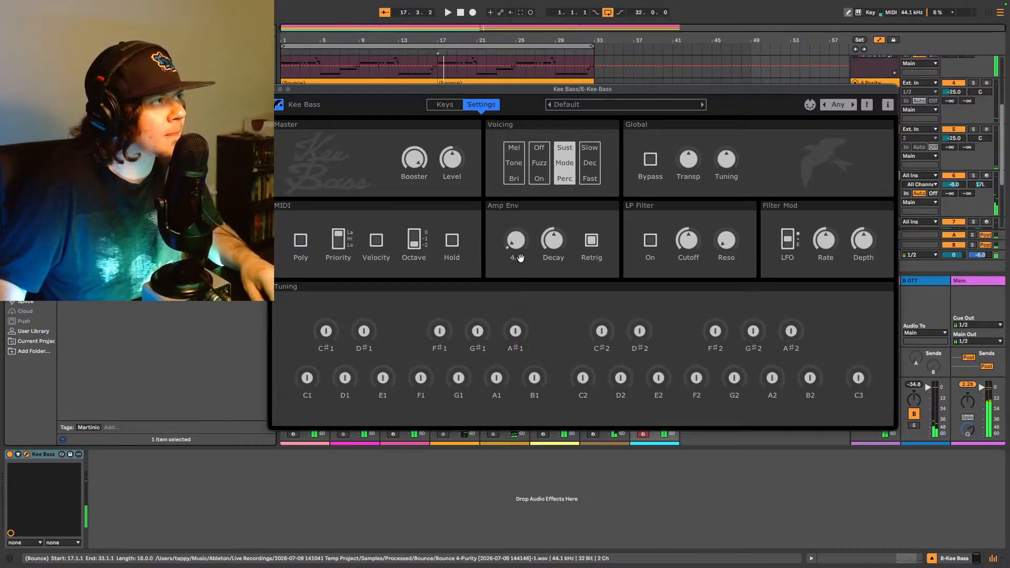
pyautogui.press('space')
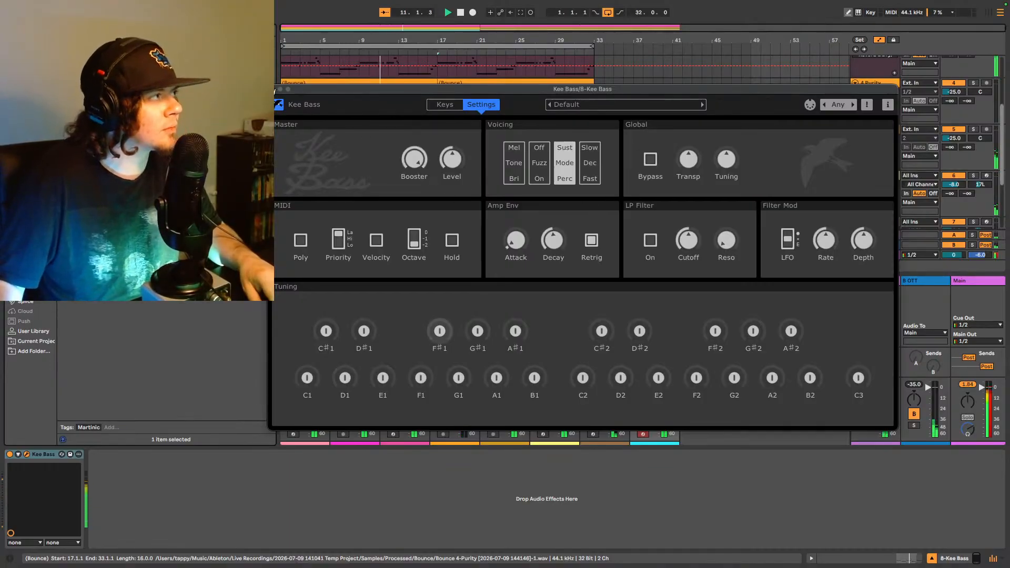
pyautogui.click(280, 89)
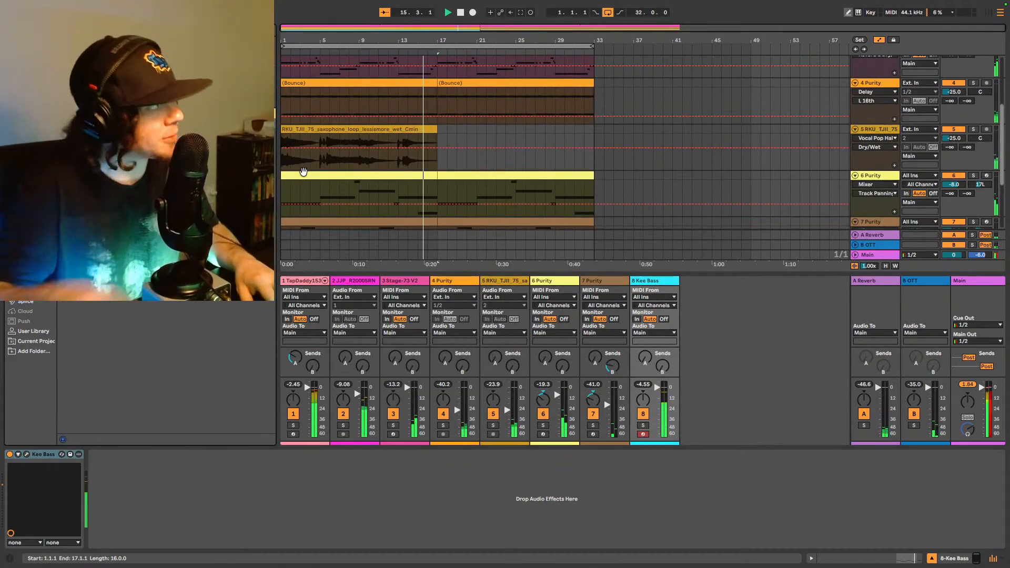
# Step: Add Decapitator after Kee Bass on track 8, switch its style to E and audition the distortion
pyautogui.moveTo(303, 172); pyautogui.dragTo(207, 505)
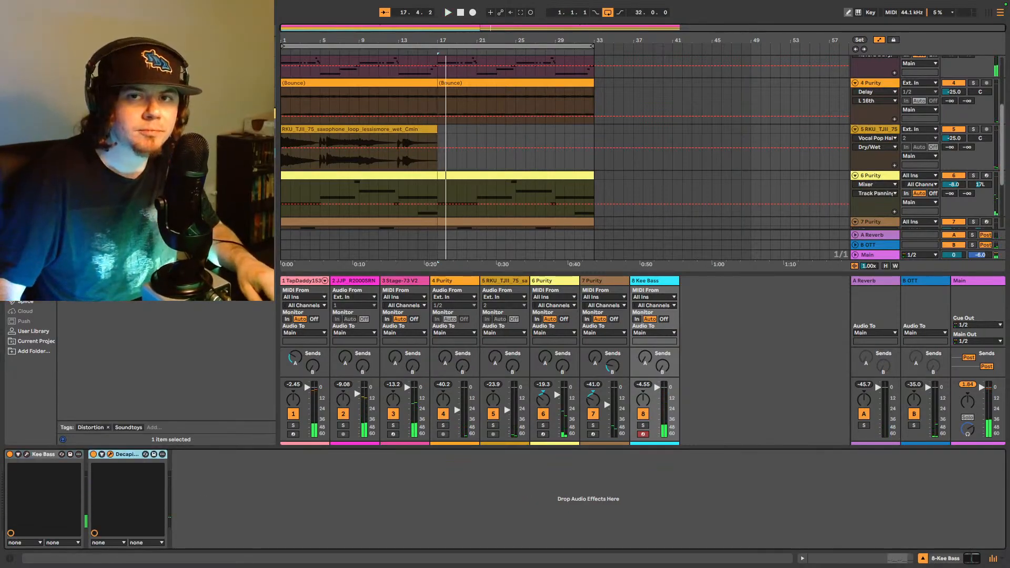
pyautogui.press('space')
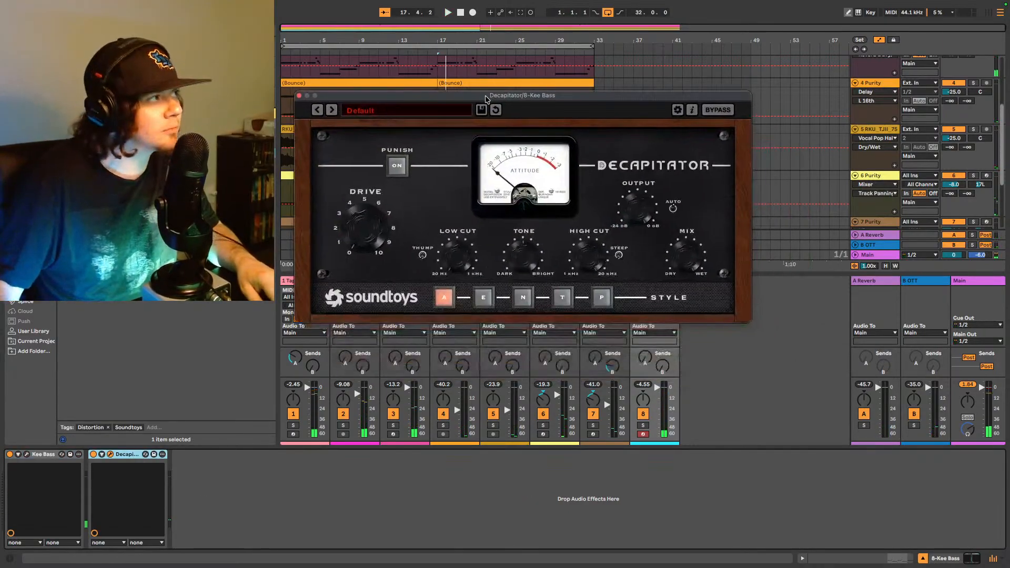
pyautogui.click(482, 299)
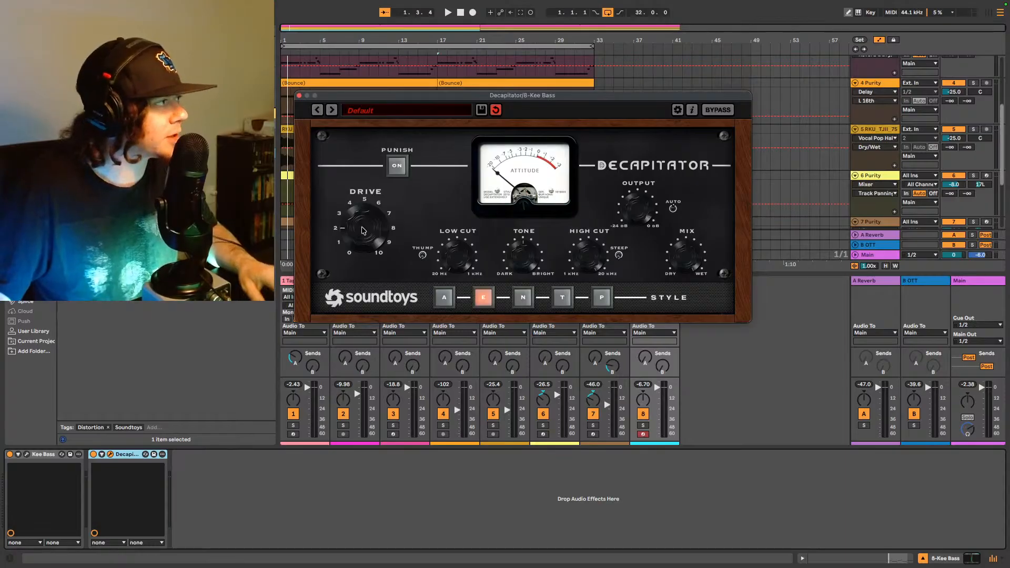
pyautogui.press('space')
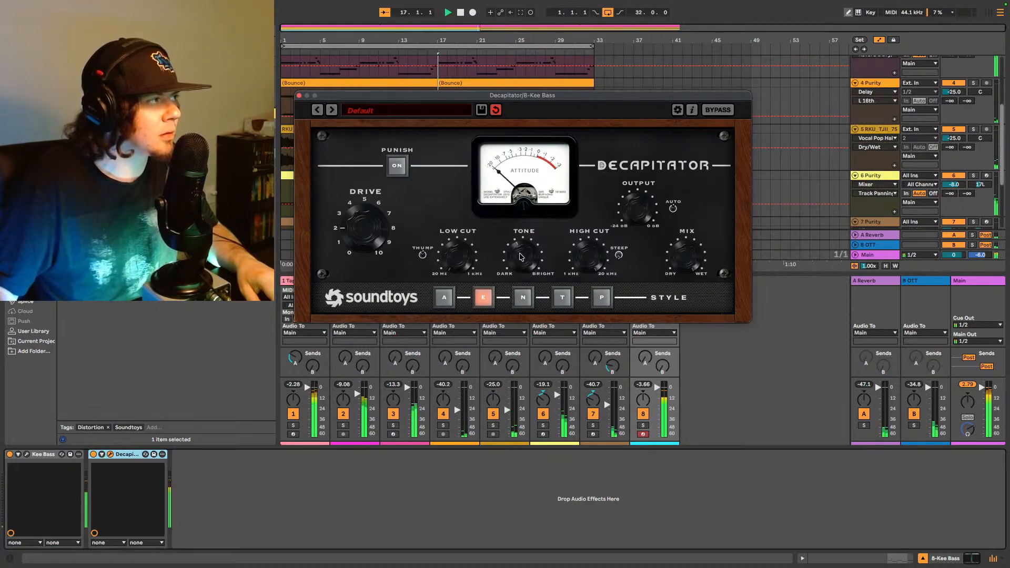
pyautogui.press('space')
pyautogui.press('space')
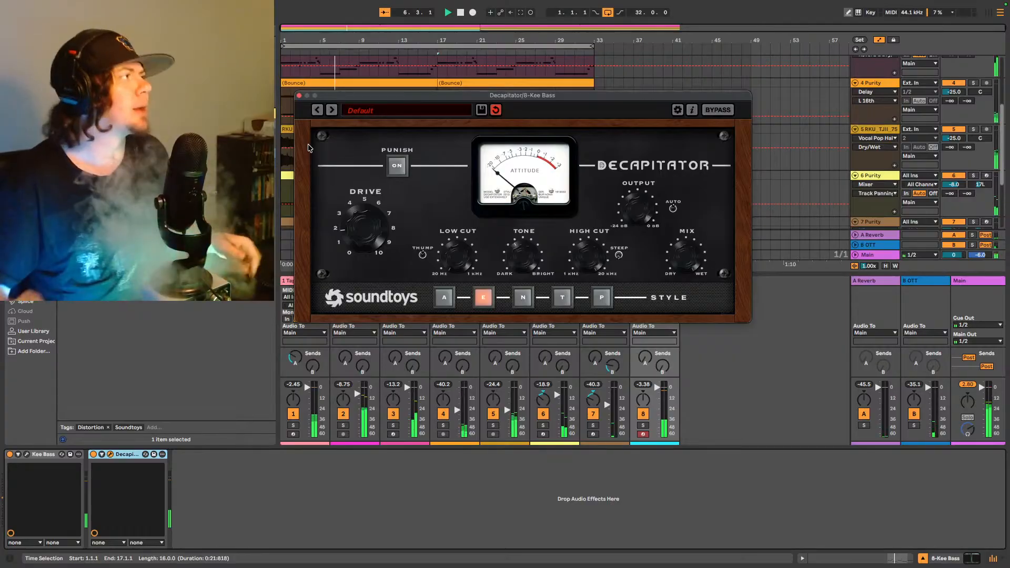
pyautogui.click(300, 97)
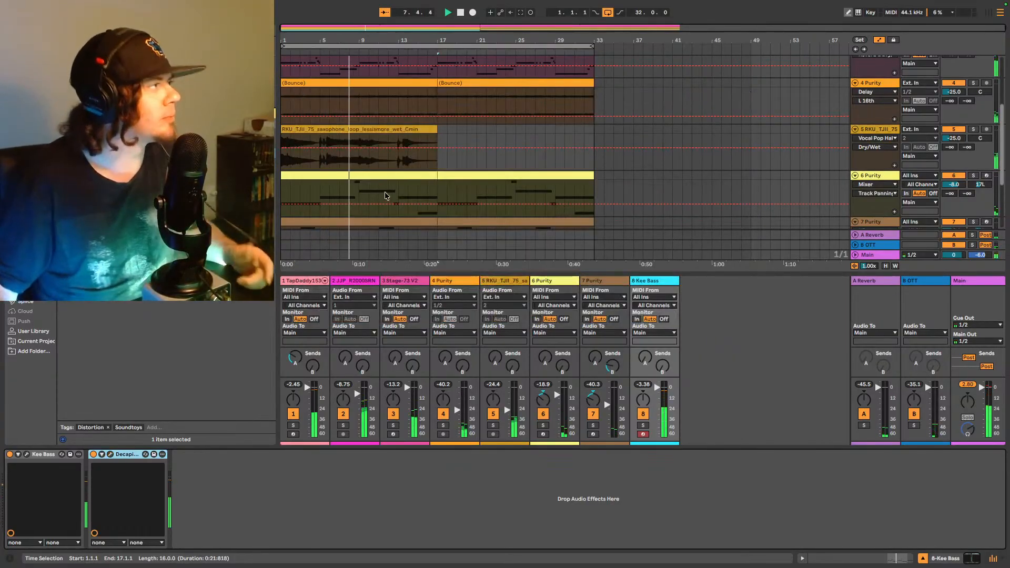
# Step: Duplicate the 16-bar Kee Bass clip so the bass part fills bars 17 to 33
pyautogui.scroll(-5, 386, 194)
pyautogui.scroll(-2, 403, 170)
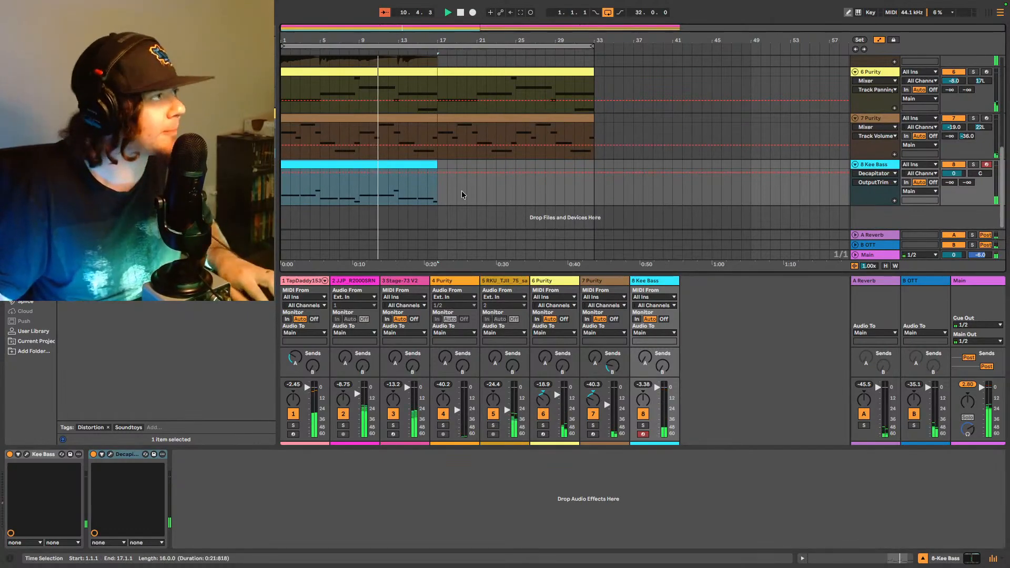
pyautogui.hotkey('ctrl', 'd')
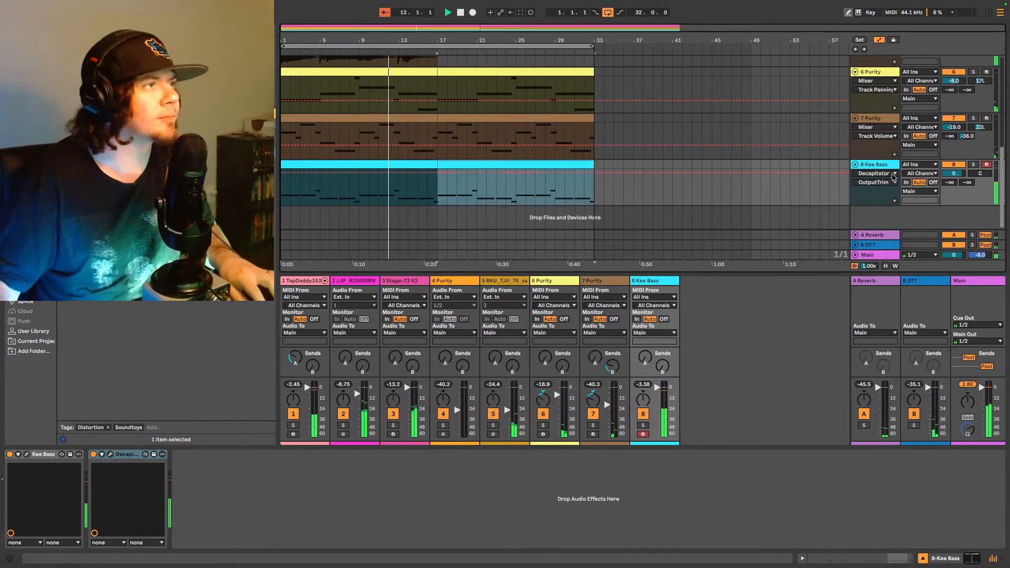
# Step: Lower the Kee Bass track's volume to -3 dB during playback
pyautogui.click(950, 182)
pyautogui.press('Down')
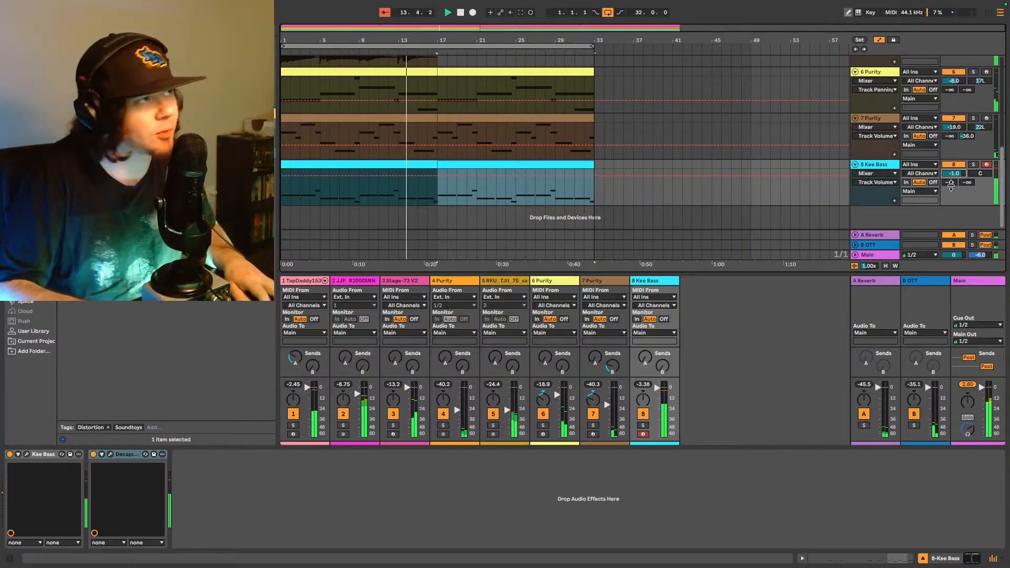
pyautogui.press('Down')
pyautogui.press('Down')
pyautogui.press('Down')
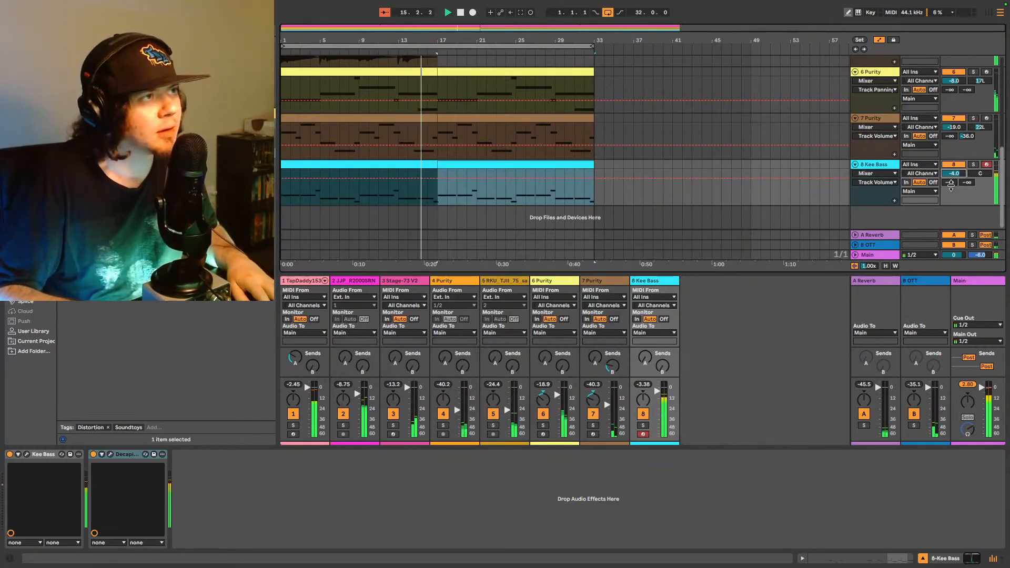
pyautogui.press('Up')
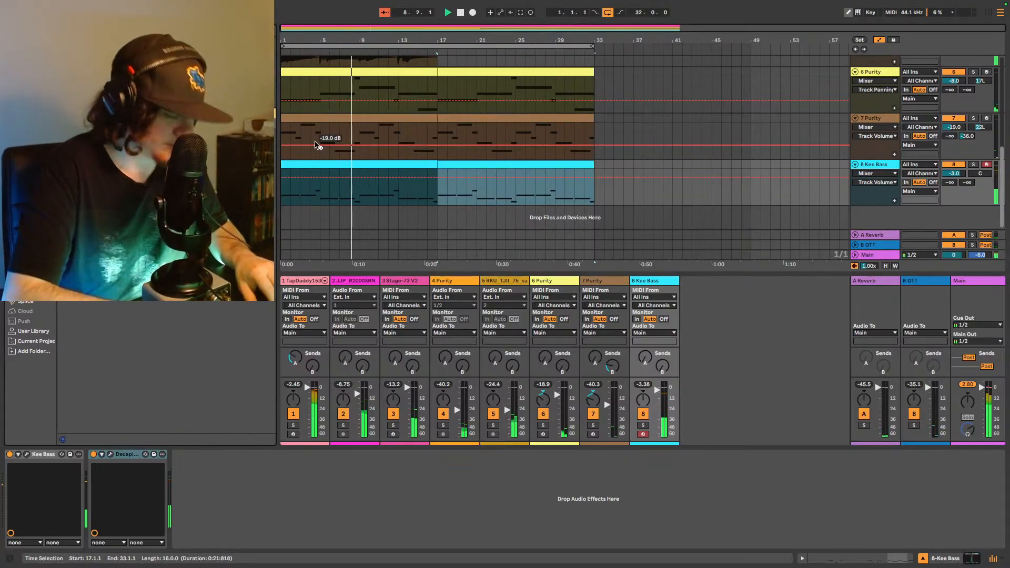
# Step: Add the UADx Oxide Tape Recorder after Decapitator on the Kee Bass track and switch its emphasis EQ
pyautogui.moveTo(105, 253); pyautogui.dragTo(249, 511)
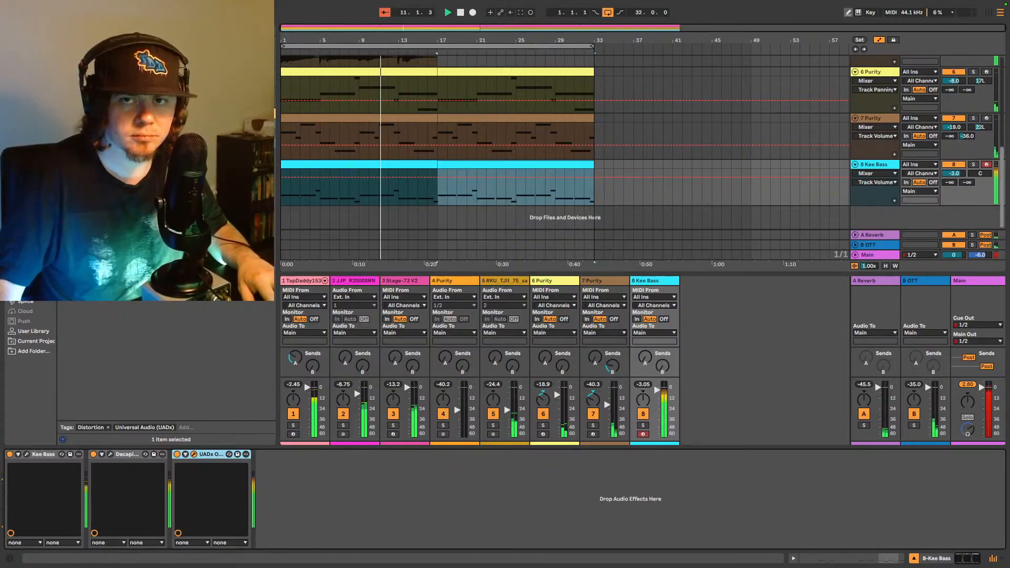
pyautogui.click(410, 333)
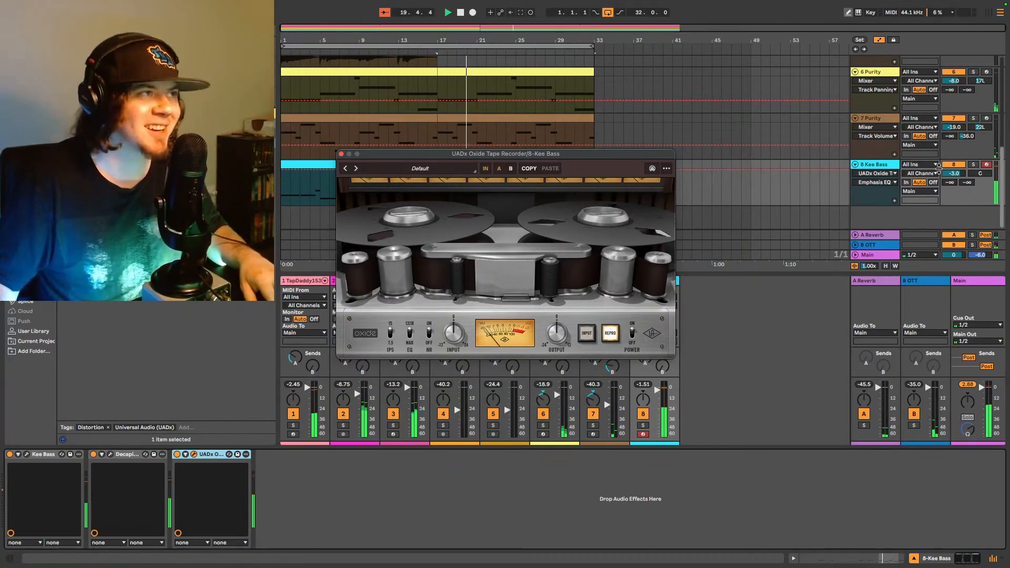
# Step: Set the Kee Bass track's volume to -6 dB
pyautogui.moveTo(953, 174); pyautogui.dragTo(951, 175)
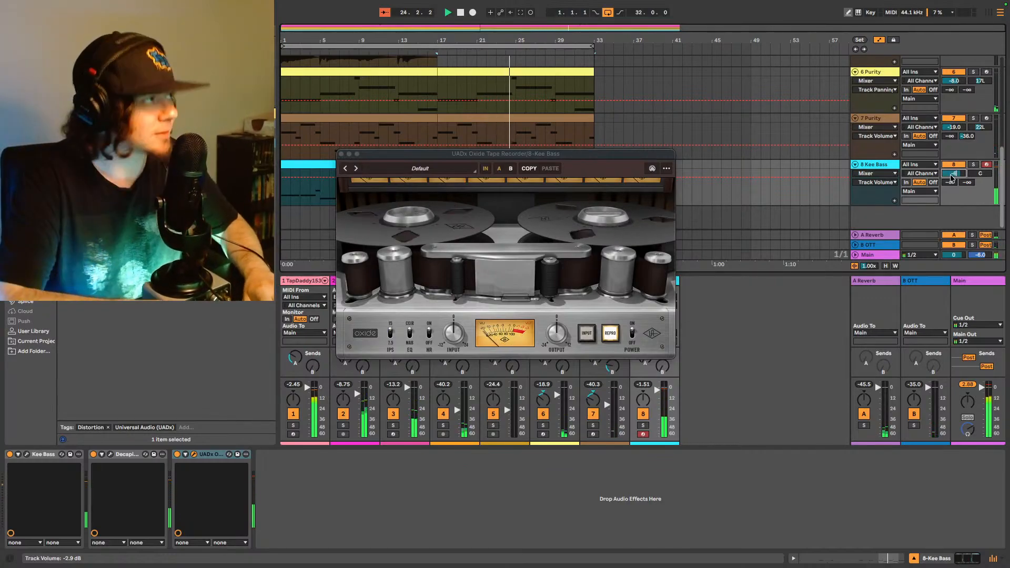
pyautogui.write('-6')
pyautogui.press('Return')
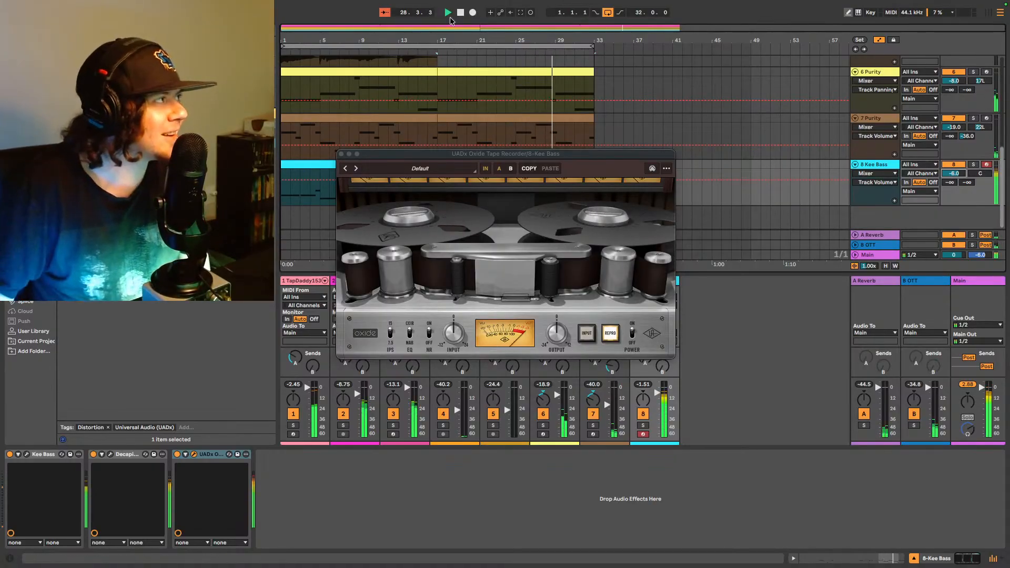
# Step: Hide the Oxide Tape Recorder window and add a new MIDI track after the Kee Bass track
pyautogui.click(340, 154)
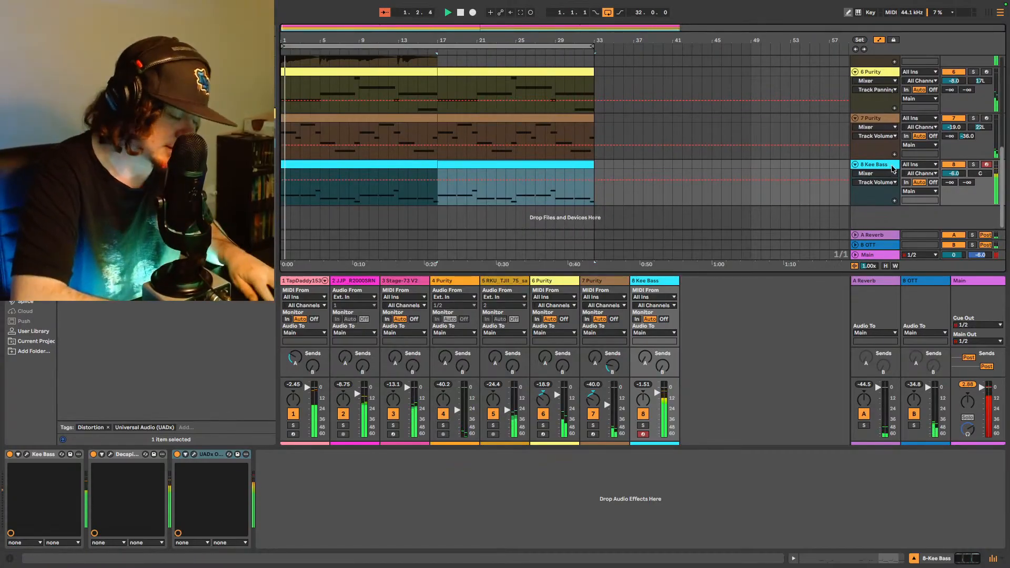
pyautogui.press('super+shift+t')
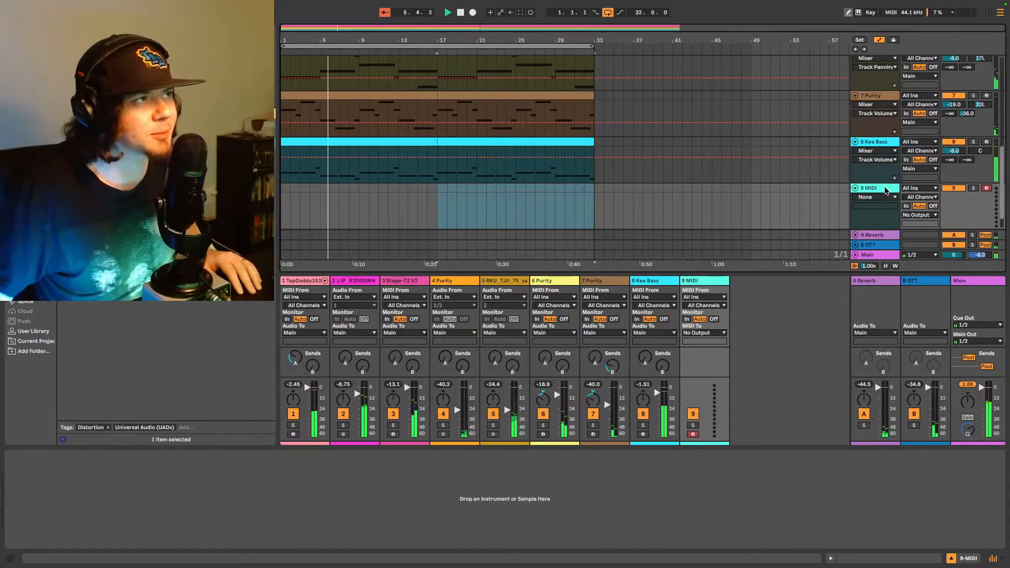
# Step: Review the existing tracks and their devices during playback, from Kee Bass up to the drum rack on track 1
pyautogui.click(875, 142)
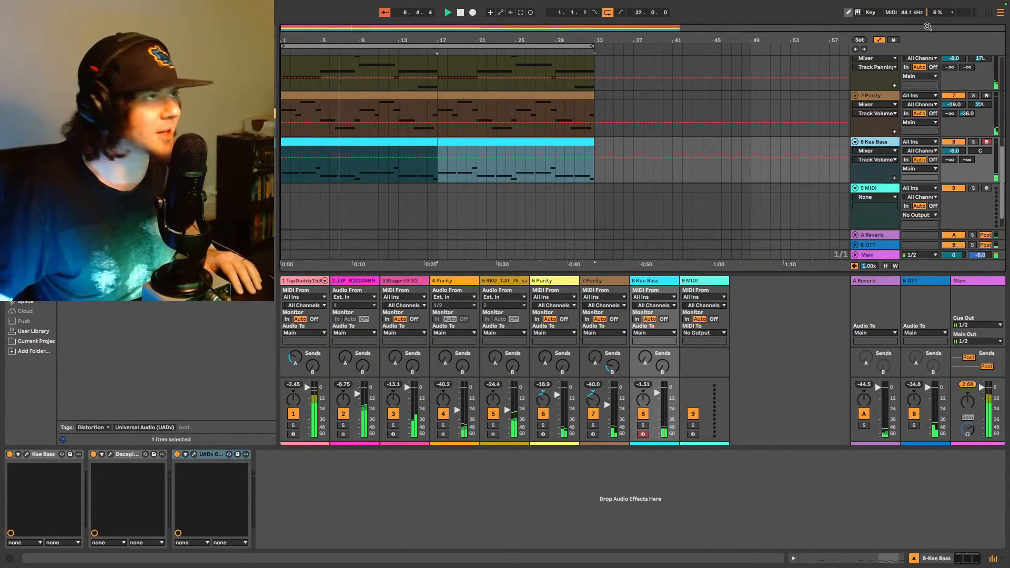
pyautogui.click(881, 96)
pyautogui.click(877, 143)
pyautogui.scroll(2, 874, 145)
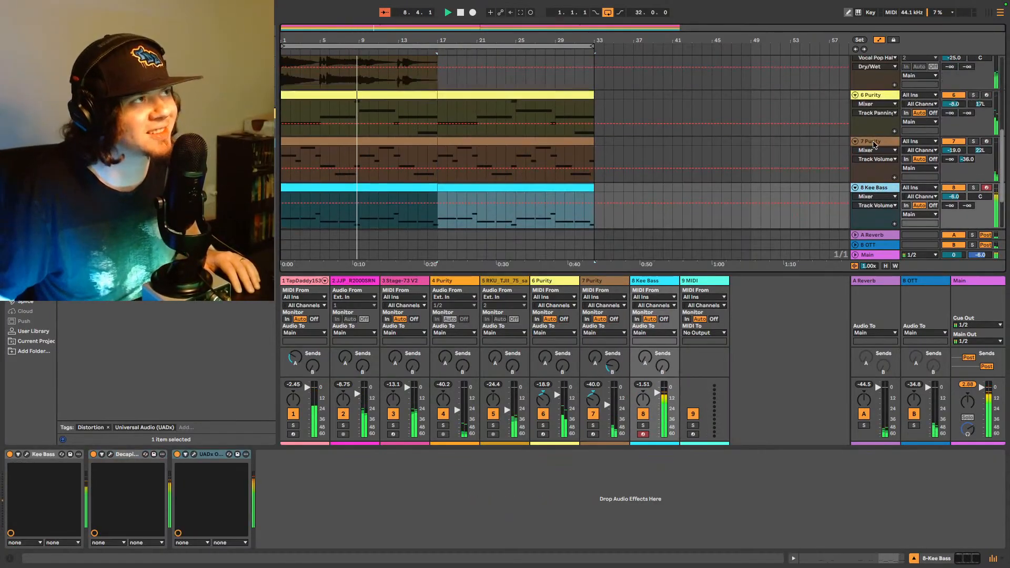
pyautogui.click(879, 97)
pyautogui.scroll(8, 874, 98)
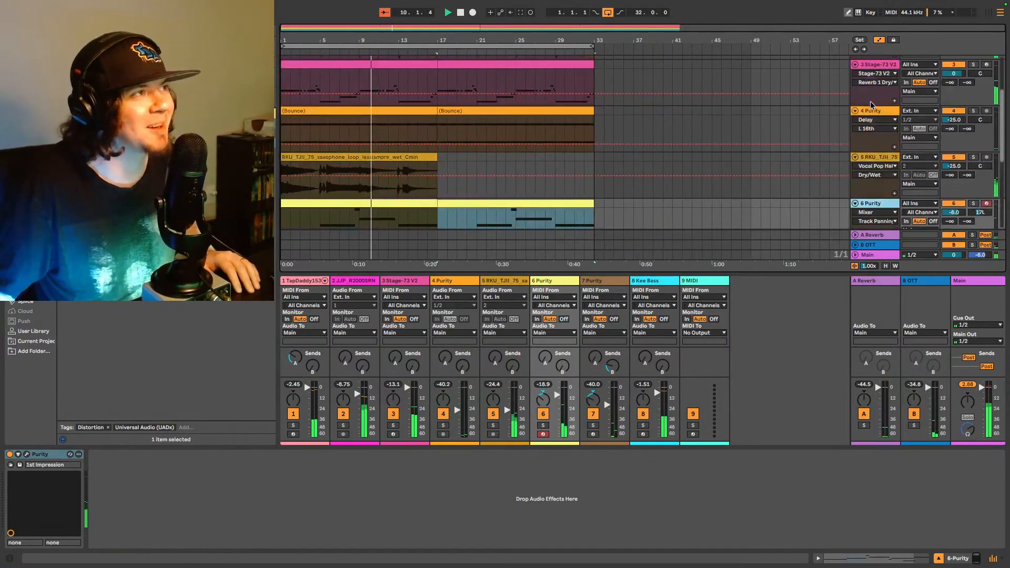
pyautogui.click(869, 62)
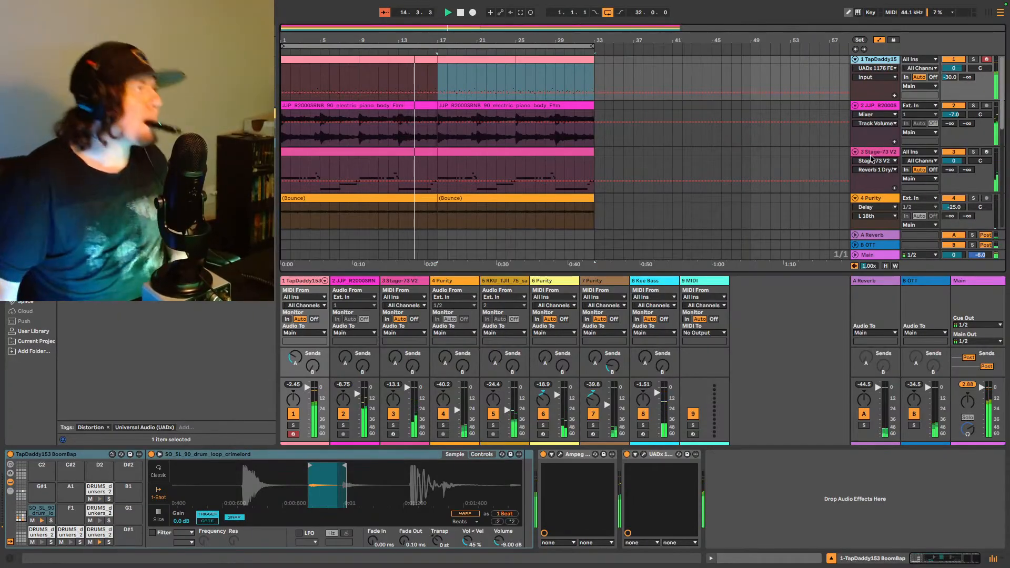
pyautogui.scroll(-8, 657, 105)
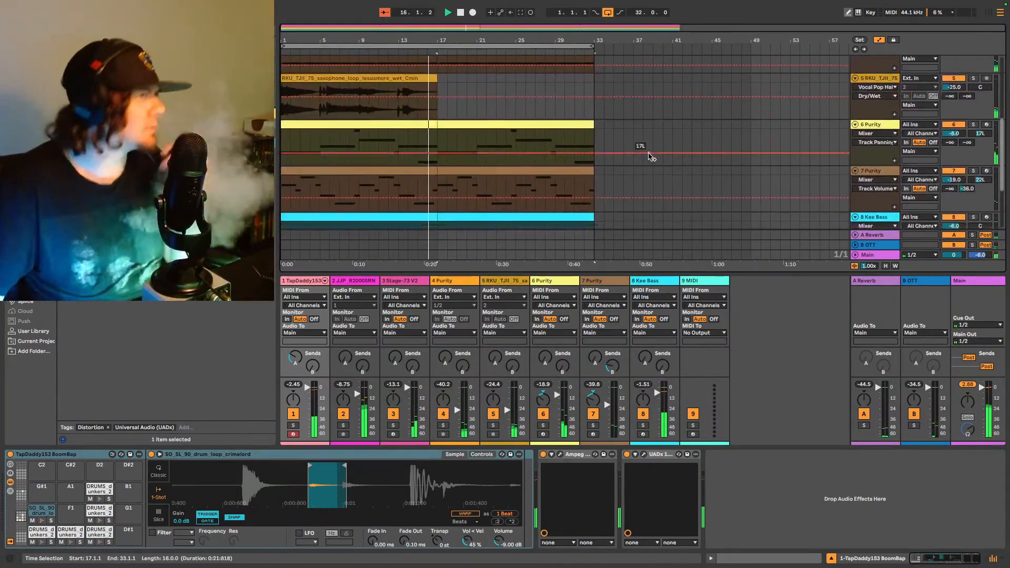
# Step: Review the Kee Bass, empty MIDI and Main tracks' devices and scan the arrangement's clips during playback
pyautogui.scroll(-4, 647, 142)
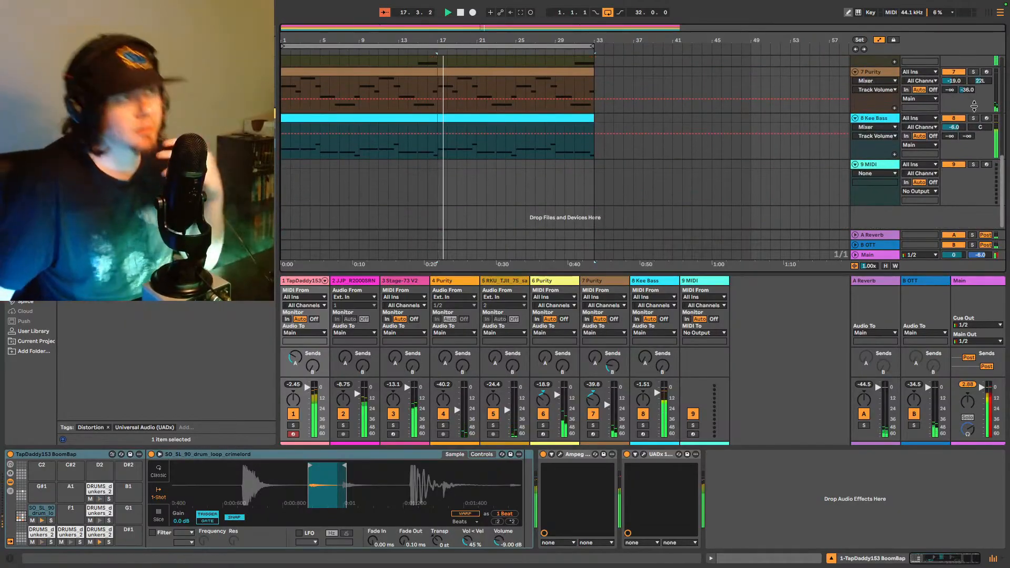
pyautogui.click(881, 122)
pyautogui.click(883, 169)
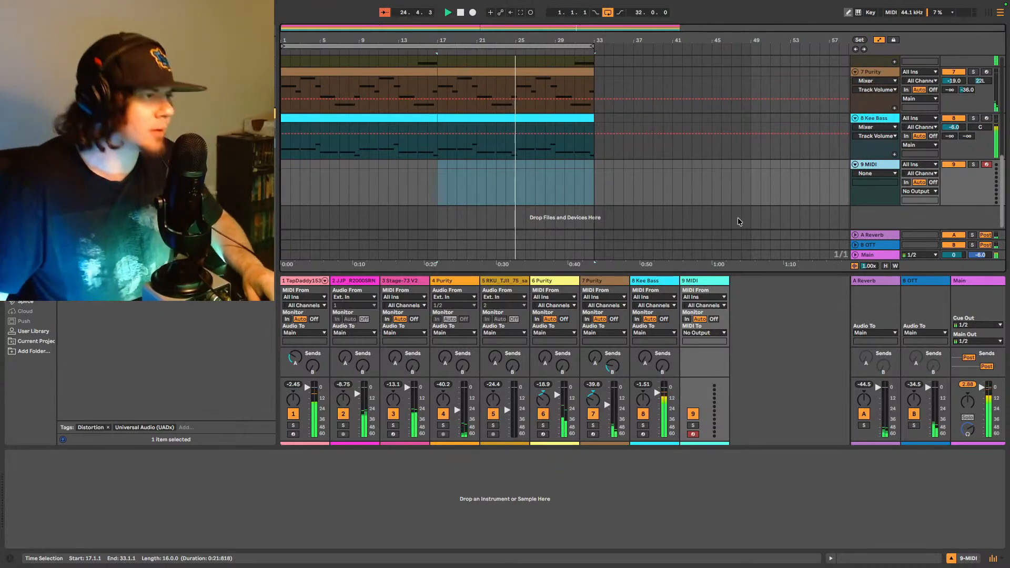
pyautogui.click(865, 123)
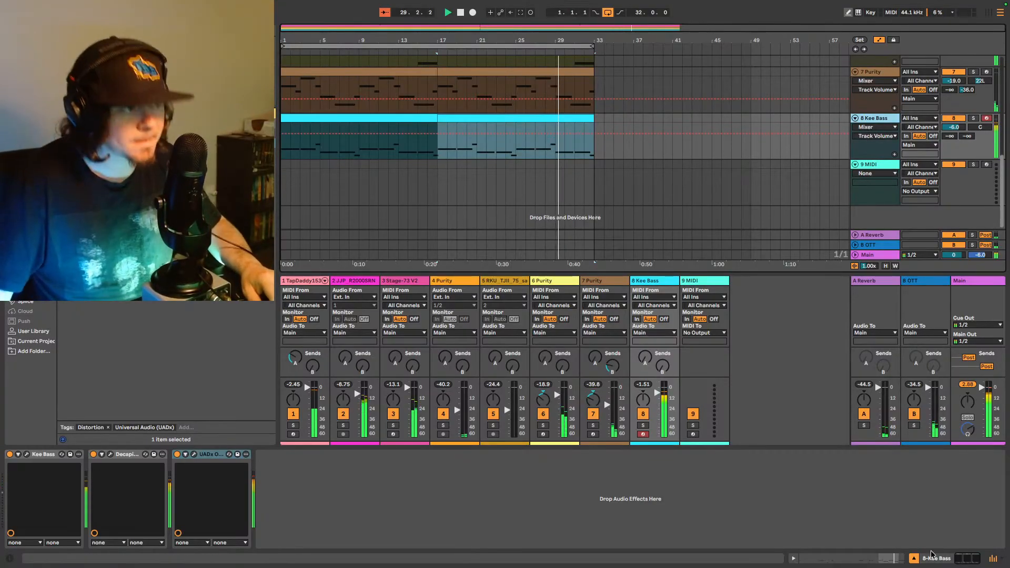
pyautogui.click(993, 560)
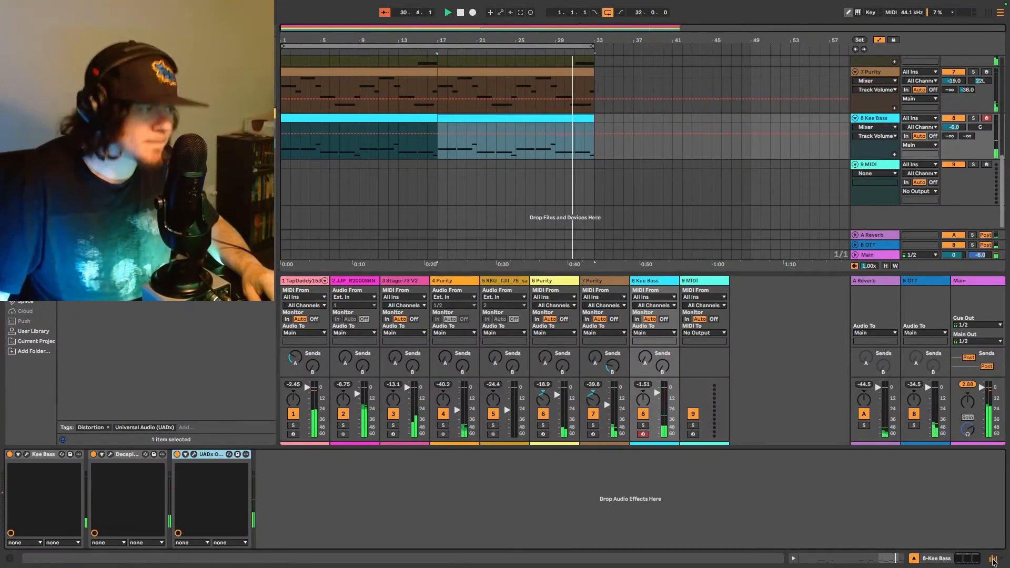
pyautogui.click(958, 286)
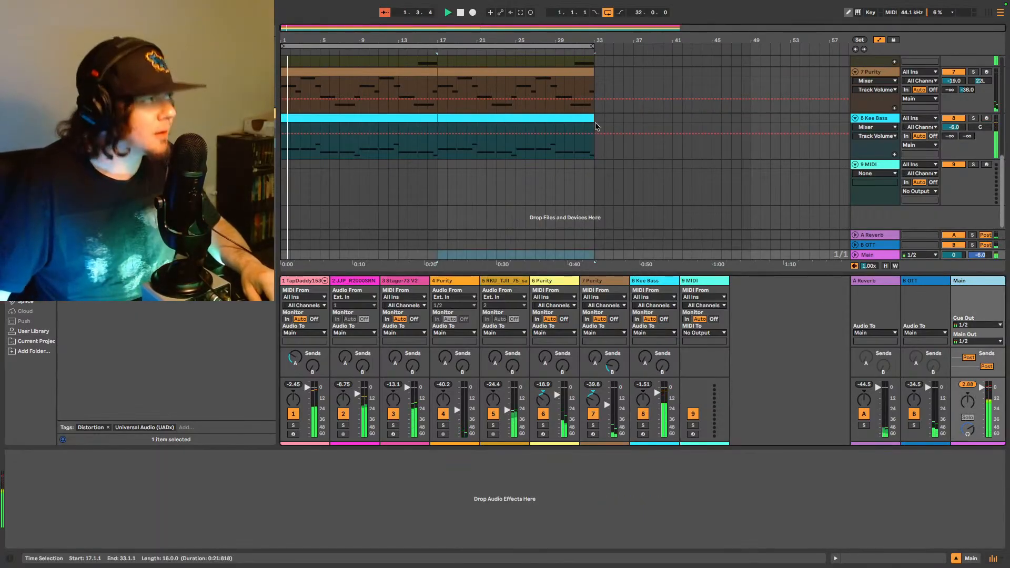
pyautogui.scroll(5, 568, 128)
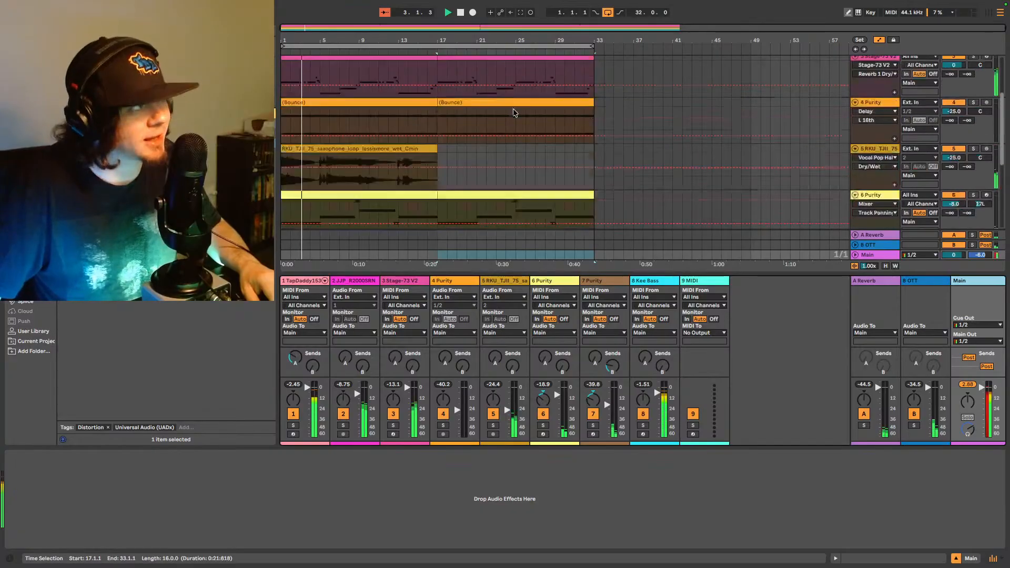
pyautogui.scroll(5, 514, 112)
pyautogui.scroll(-1, 515, 109)
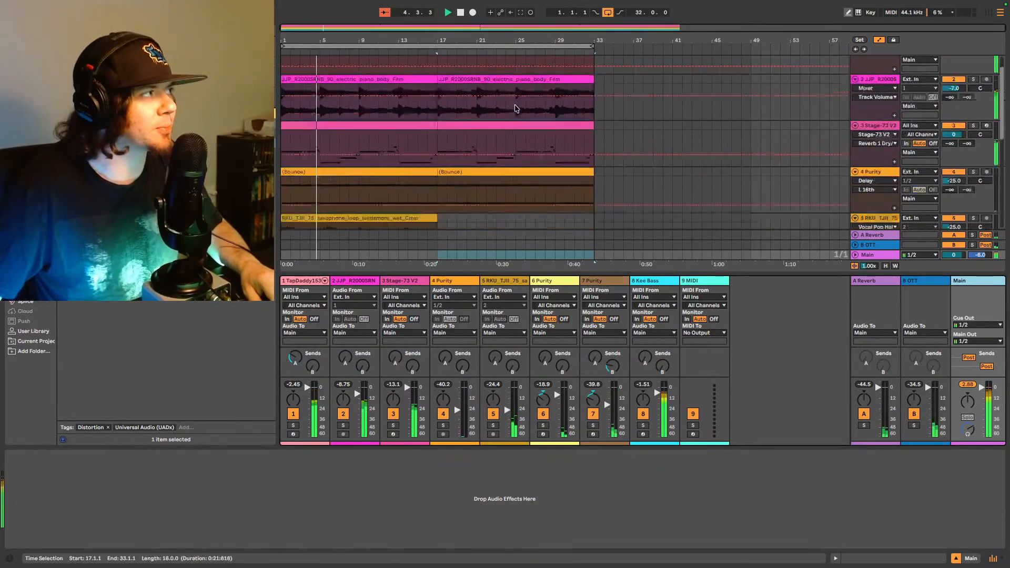
pyautogui.scroll(-5, 517, 108)
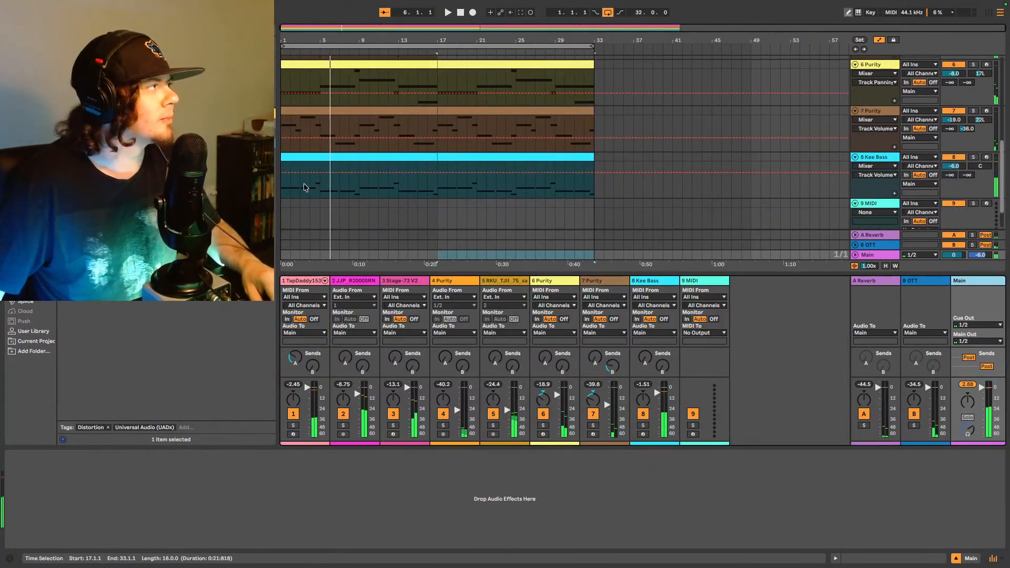
# Step: Move the clips on all tracks from bar 1 to start at bar 17, and shift the 32-bar loop to start there too
pyautogui.moveTo(283, 196); pyautogui.dragTo(593, 150)
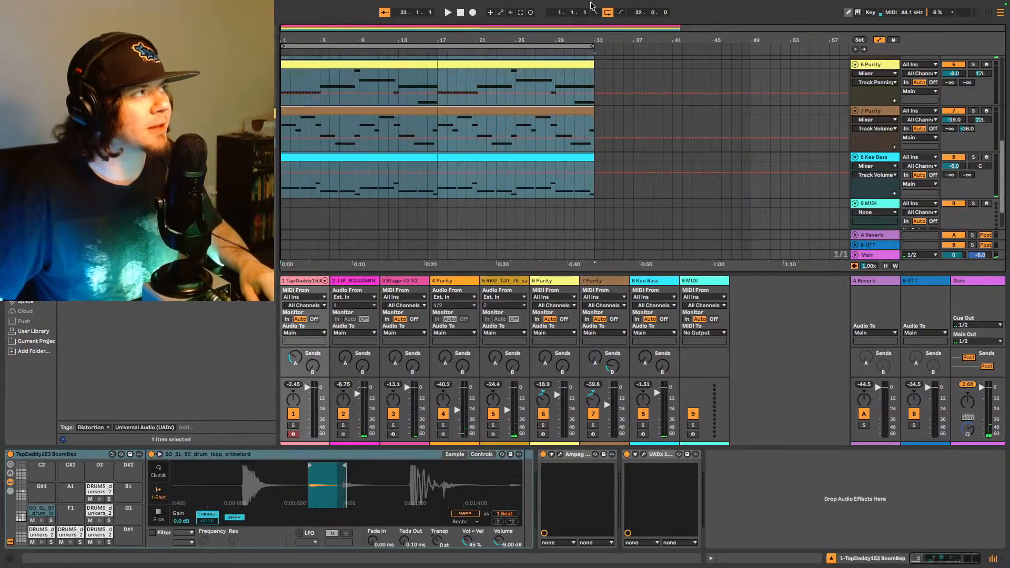
pyautogui.scroll(2, 564, 147)
pyautogui.scroll(3, 564, 146)
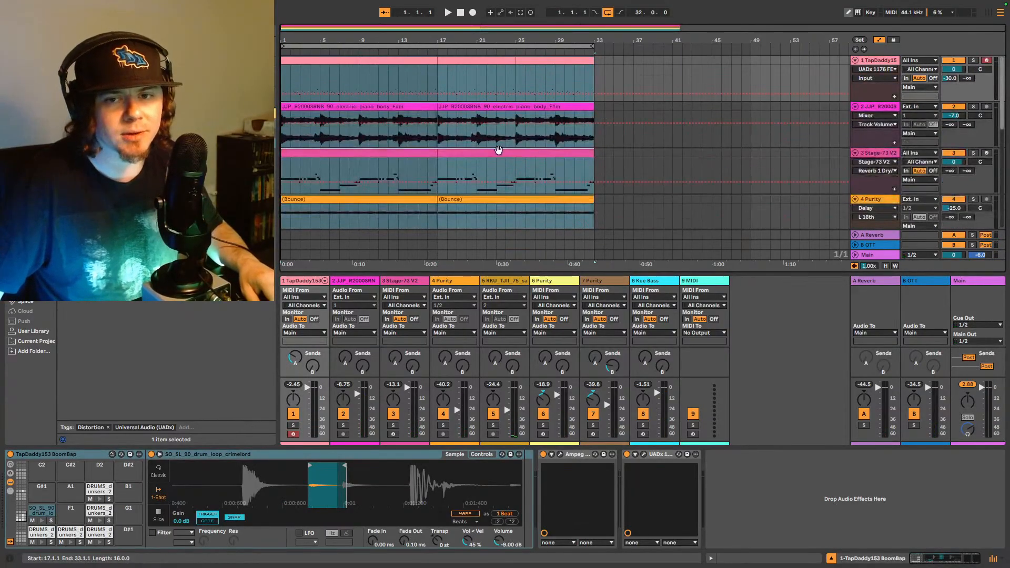
pyautogui.moveTo(318, 60); pyautogui.dragTo(475, 75)
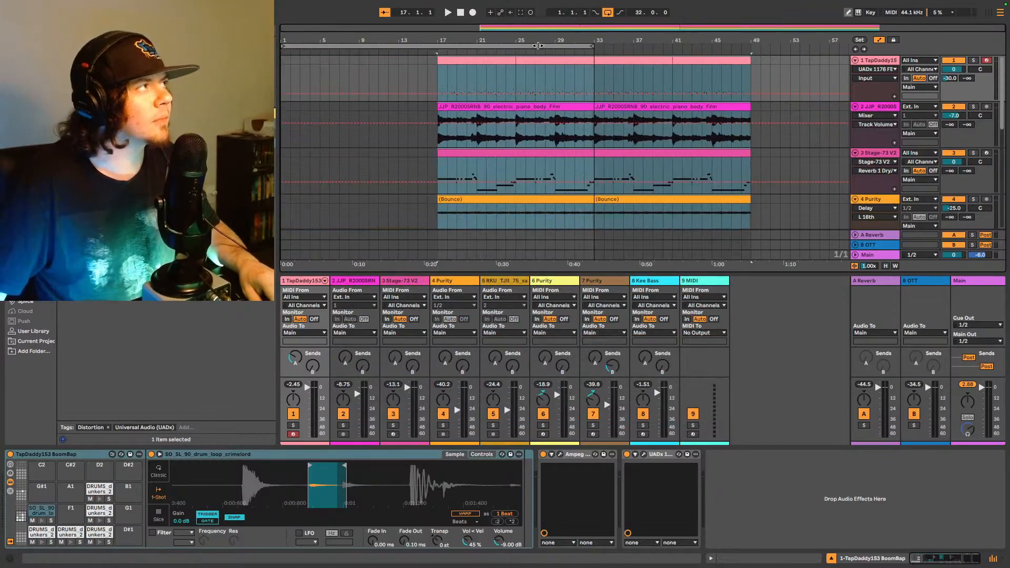
pyautogui.moveTo(539, 46); pyautogui.dragTo(709, 42)
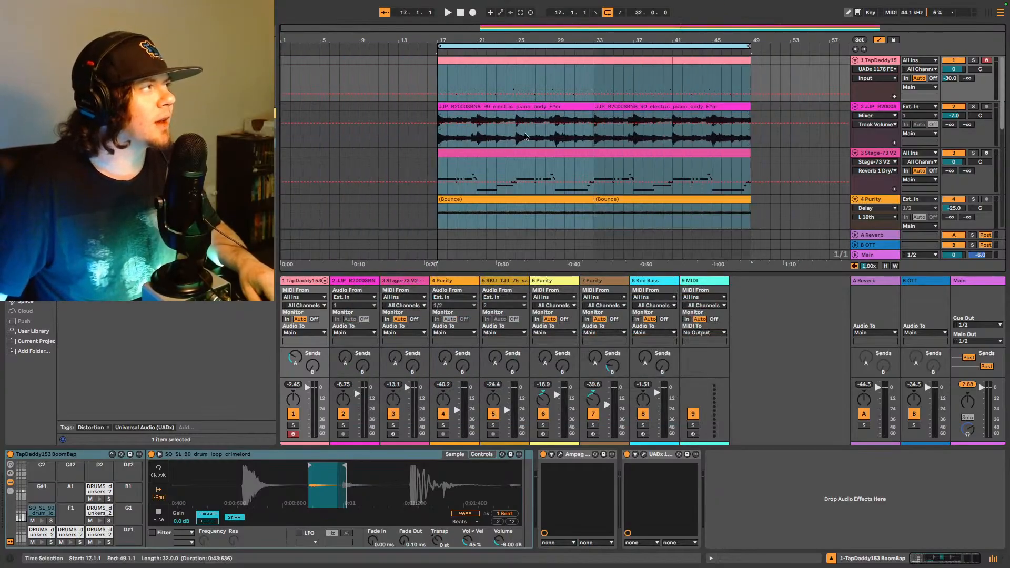
# Step: Reselect the clips on all tracks and move them another 16 bars later, starting at bar 33
pyautogui.click(503, 107)
pyautogui.scroll(-2, 502, 113)
pyautogui.scroll(2, 505, 106)
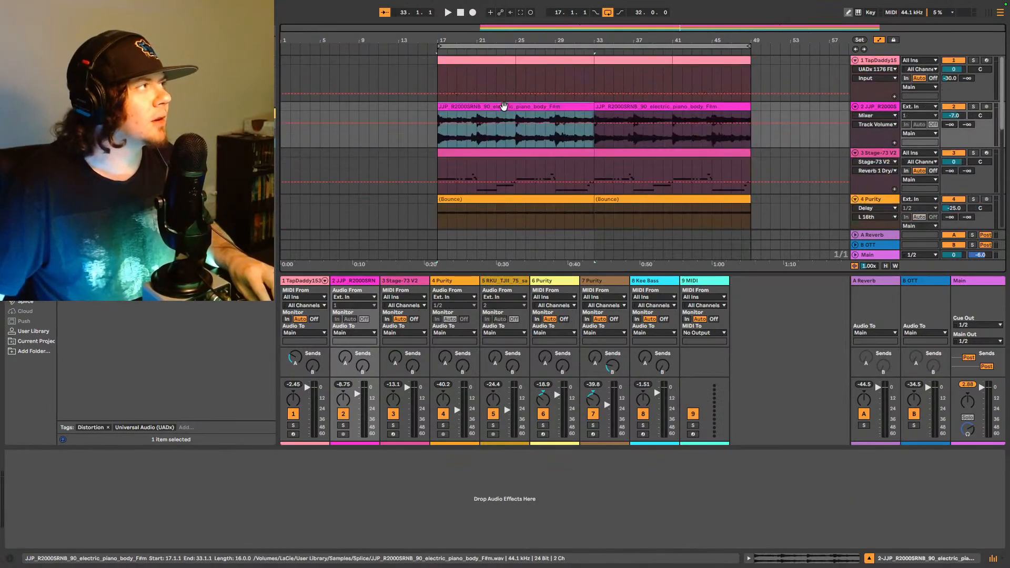
pyautogui.scroll(-5, 462, 152)
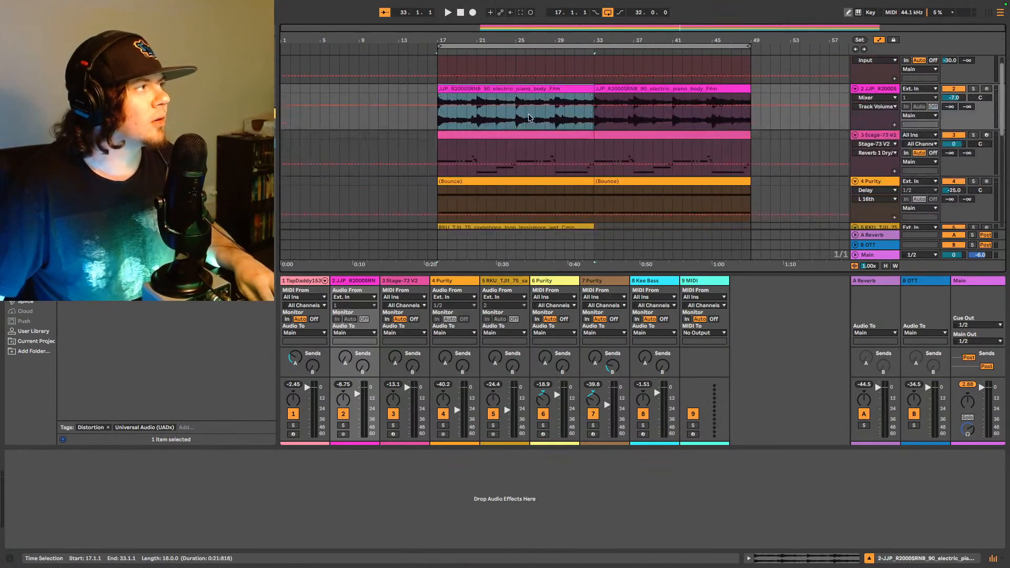
pyautogui.moveTo(436, 185); pyautogui.dragTo(751, 100)
pyautogui.scroll(5, 699, 132)
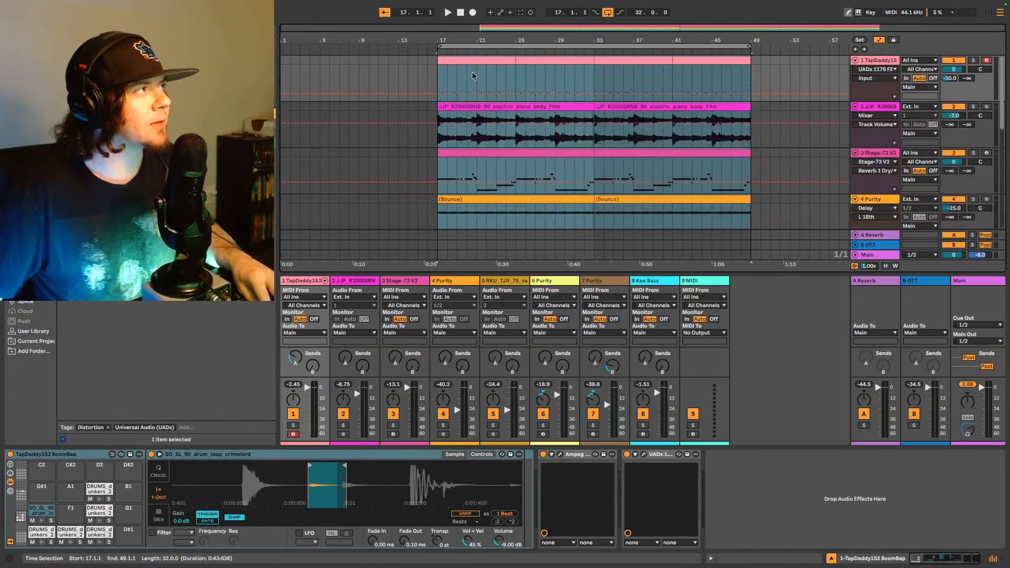
pyautogui.moveTo(471, 60); pyautogui.dragTo(628, 84)
# Step: Select and copy the section from bar 49 to bar 65 across all tracks
pyautogui.scroll(-2, 686, 119)
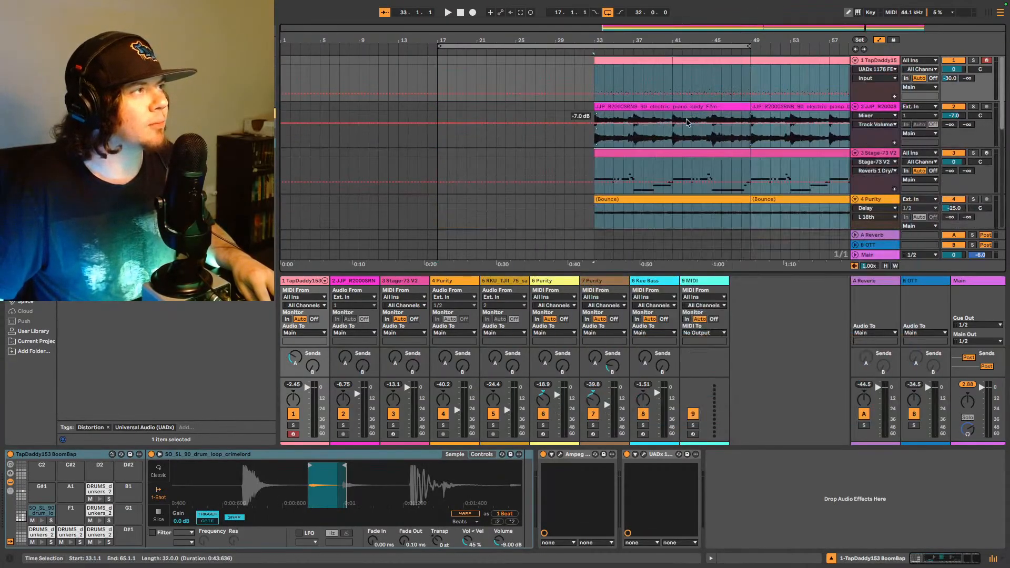
pyautogui.scroll(-4, 725, 139)
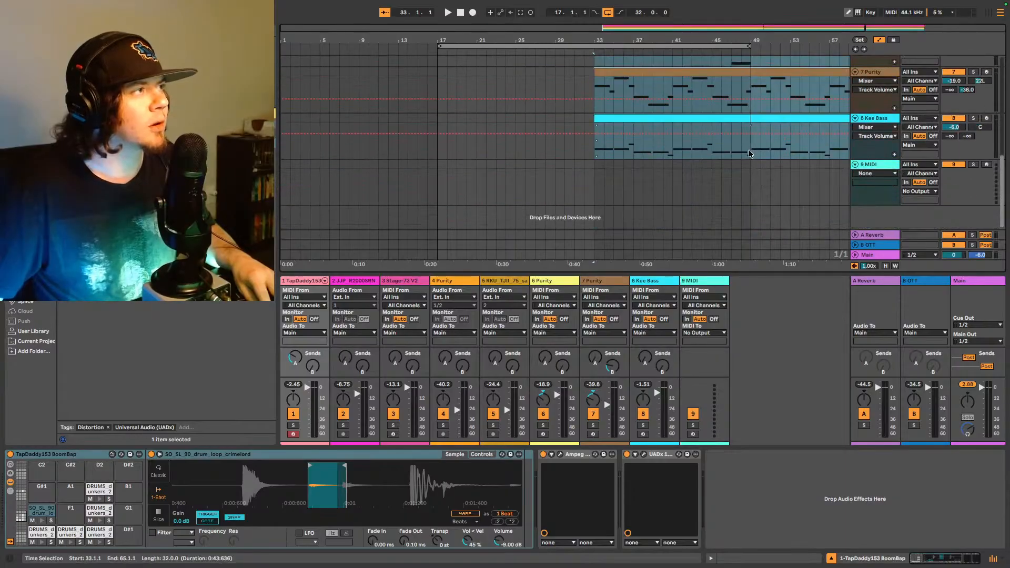
pyautogui.moveTo(750, 151); pyautogui.dragTo(849, 97)
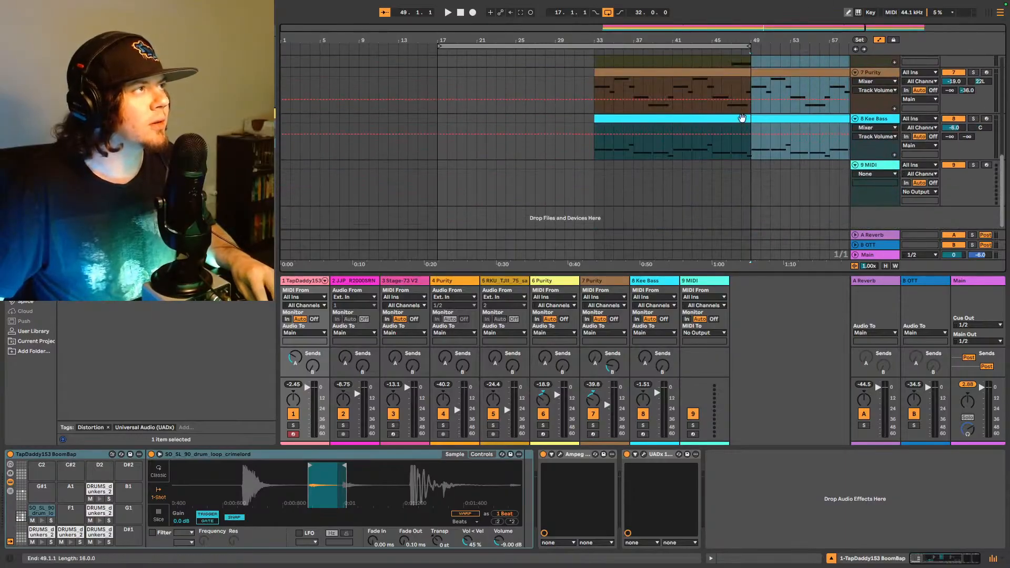
pyautogui.hscroll(5, 710, 131)
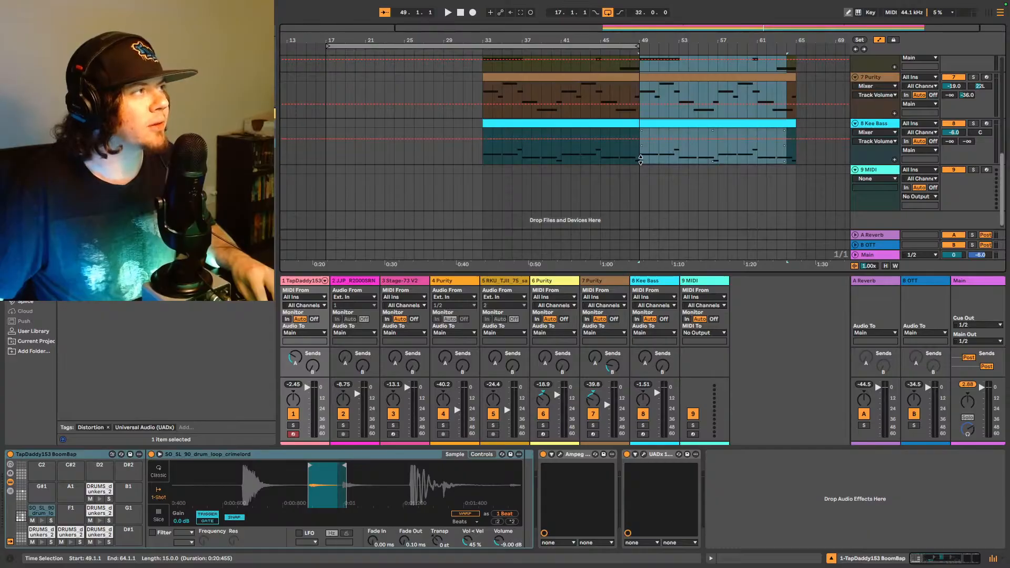
pyautogui.moveTo(641, 159); pyautogui.dragTo(799, 5)
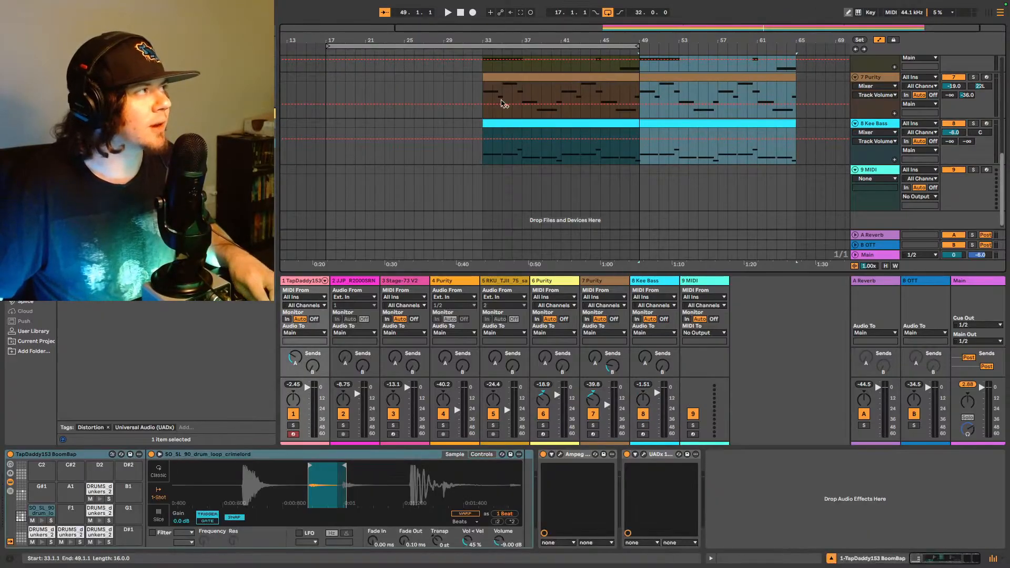
pyautogui.click(324, 156)
pyautogui.hotkey('ctrl', 'v')
pyautogui.hotkey('ctrl', 'z')
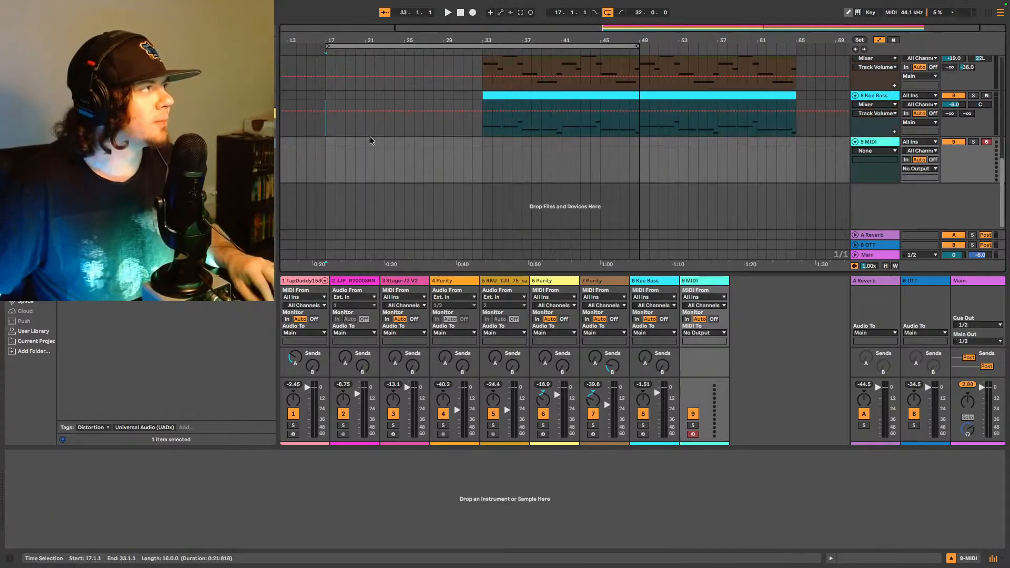
# Step: Paste the copied 16-bar section at bar 17, starting from the drum track
pyautogui.scroll(6, 343, 105)
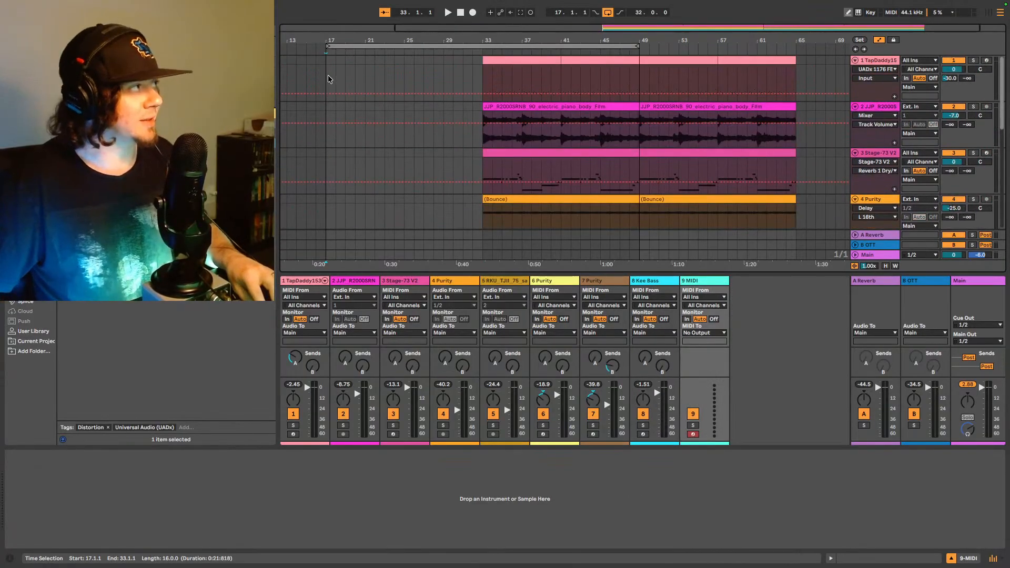
pyautogui.hotkey('ctrl', 'v')
pyautogui.scroll(-5, 485, 113)
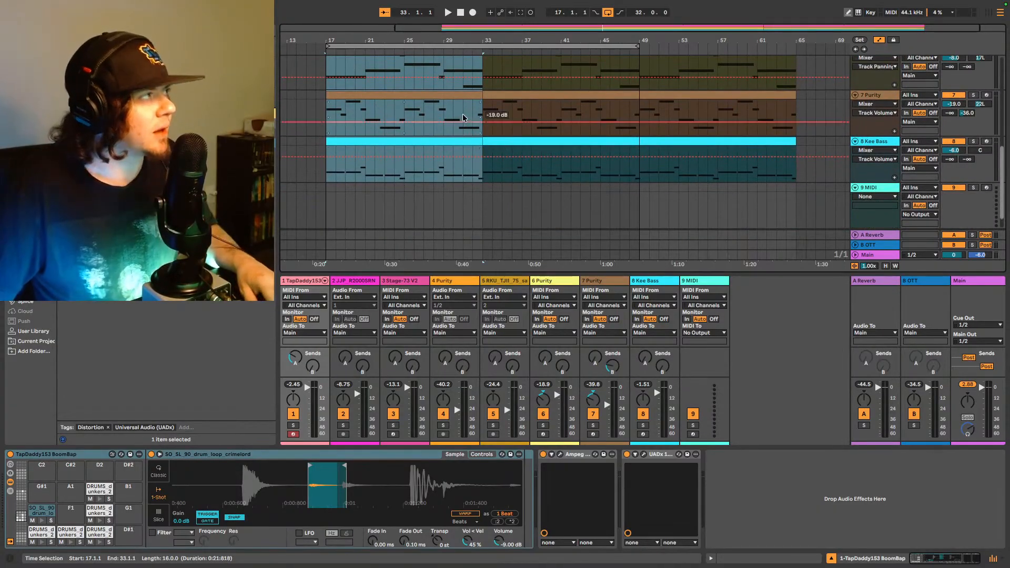
# Step: Copy the electric piano loop clip from bar 17 to bar 1 on track 2
pyautogui.scroll(2, 463, 113)
pyautogui.moveTo(458, 29); pyautogui.dragTo(347, 40)
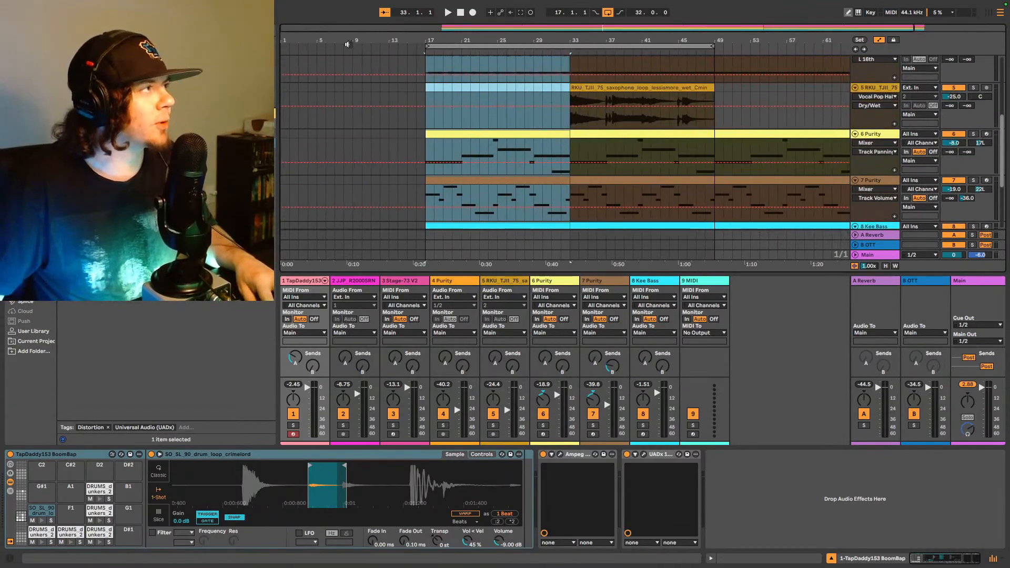
pyautogui.scroll(5, 430, 140)
pyautogui.click(462, 107)
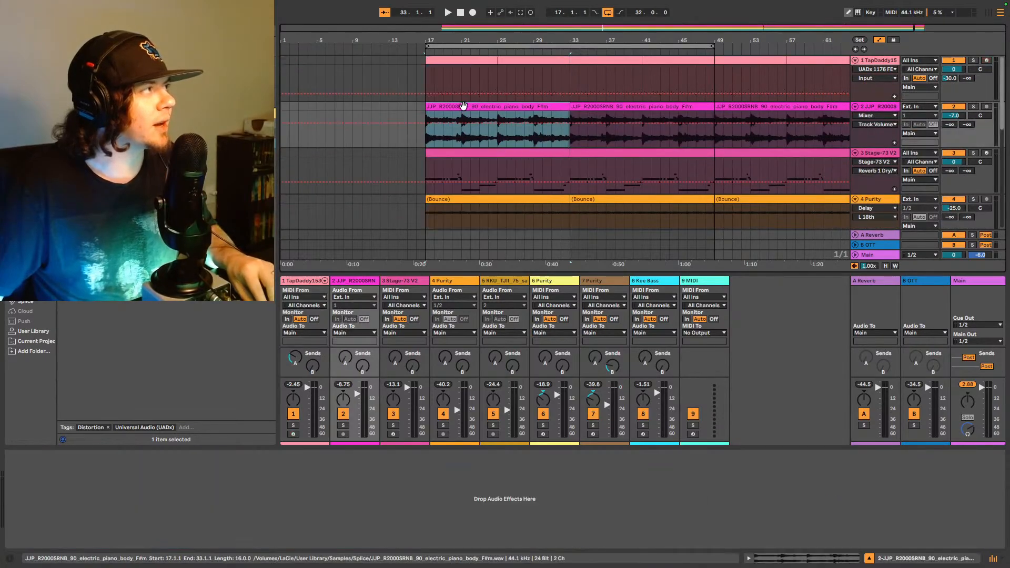
pyautogui.click(282, 140)
pyautogui.press('super+v')
pyautogui.scroll(-10, 392, 156)
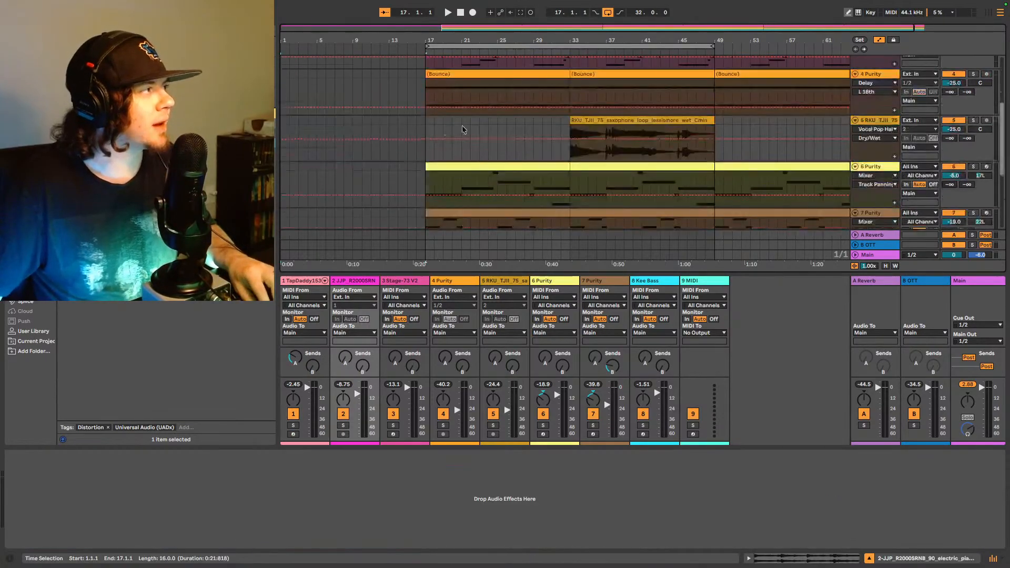
# Step: Copy the saxophone loop clip from bar 33 to bar 1 on its own track
pyautogui.scroll(2, 618, 100)
pyautogui.click(624, 165)
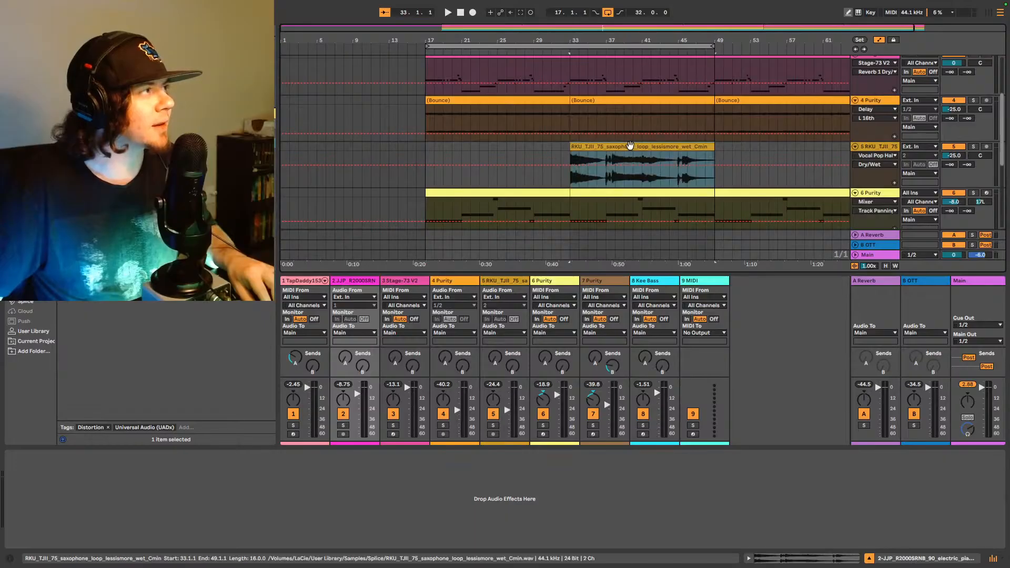
pyautogui.click(280, 157)
pyautogui.hotkey('ctrl', 'v')
# Step: Play the arrangement from bar 17, turn off looping, and review the tracks down to the empty MIDI track
pyautogui.press('space')
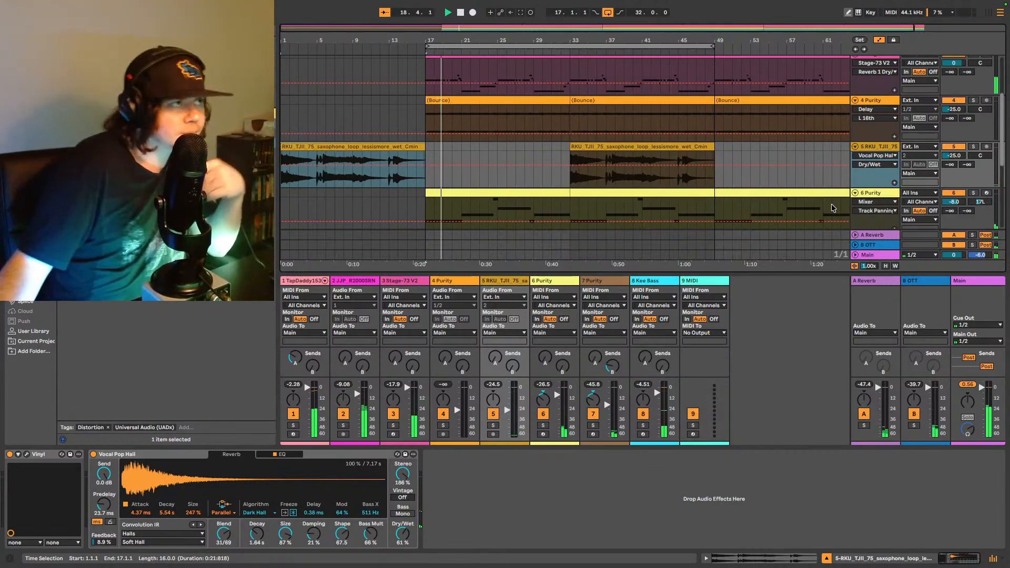
pyautogui.hotkey('ctrl', 'l')
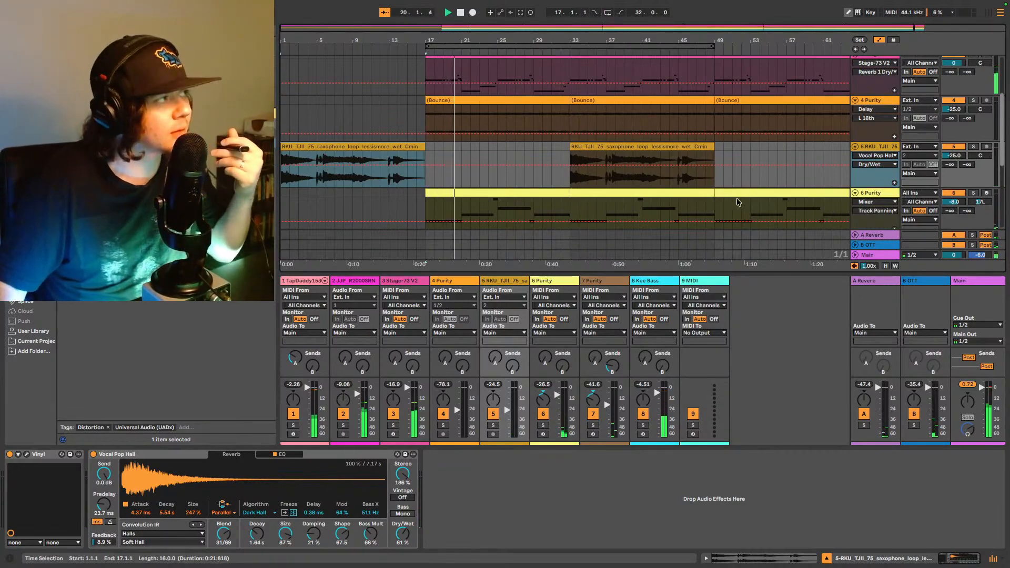
pyautogui.scroll(-2, 737, 198)
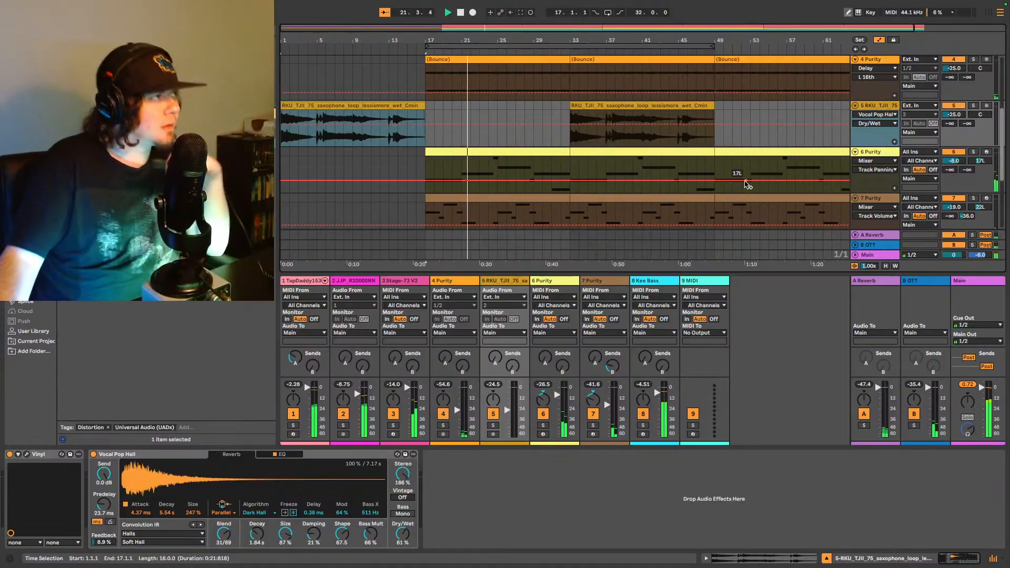
pyautogui.scroll(-5, 728, 184)
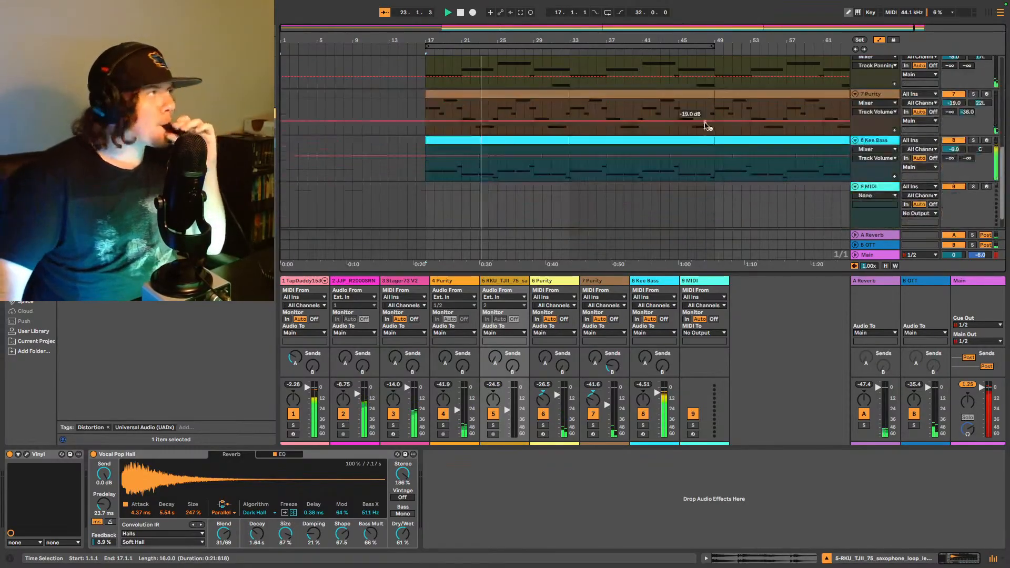
pyautogui.scroll(7, 699, 150)
pyautogui.click(681, 139)
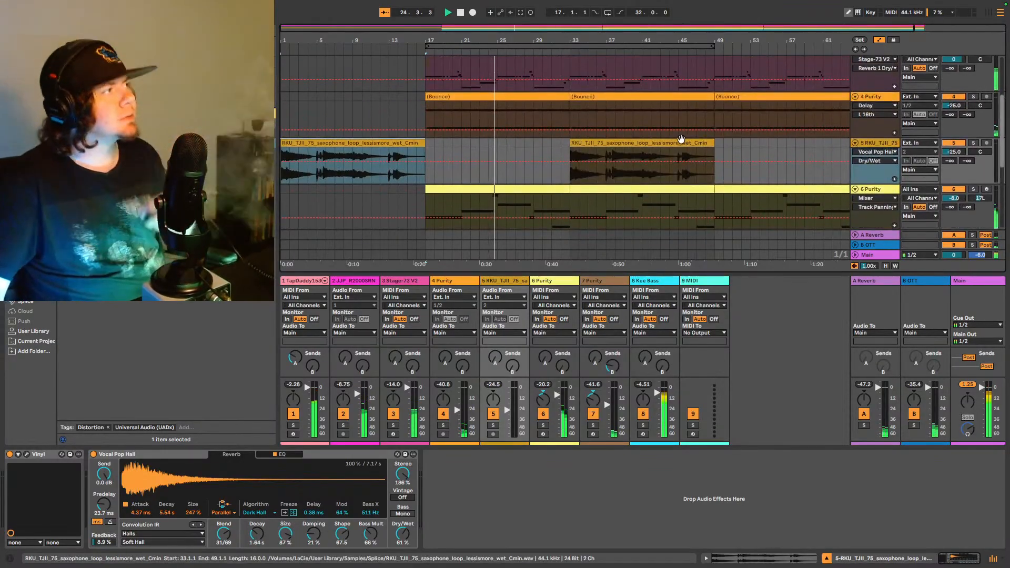
# Step: Copy the Bounce clip on the track 4 Purity from bar 17 to bar 1 and play the intro
pyautogui.click(469, 99)
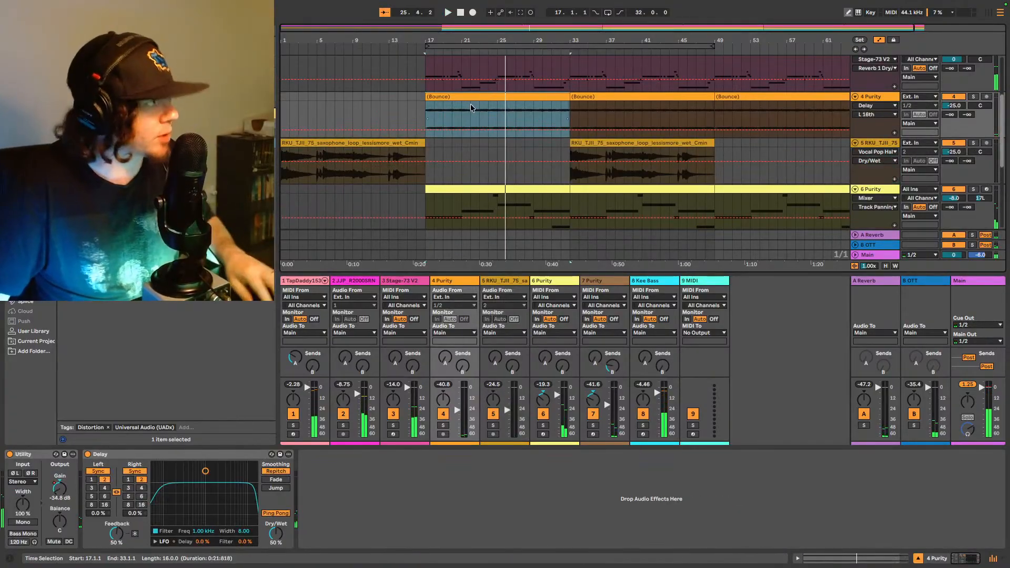
pyautogui.click(283, 111)
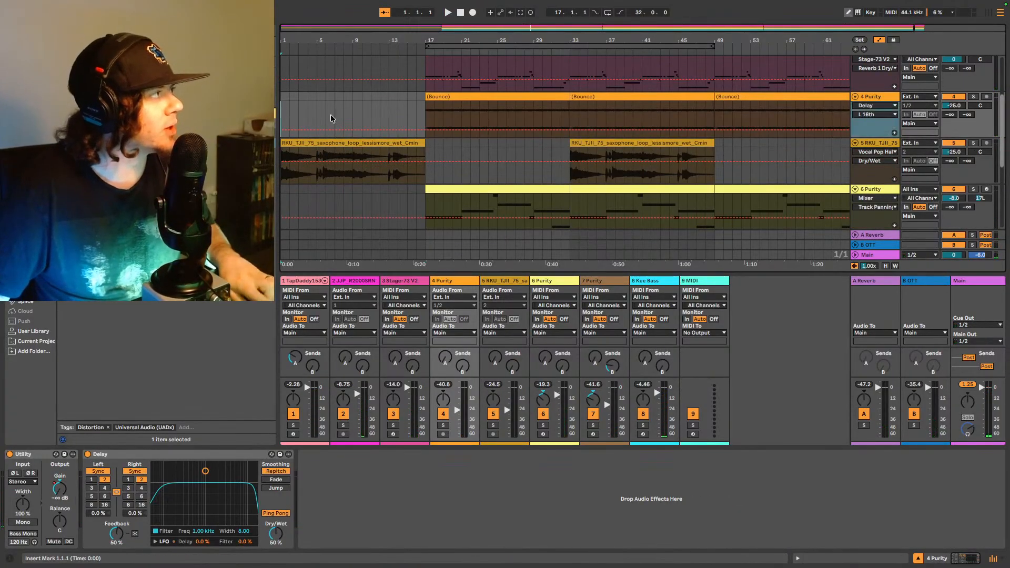
pyautogui.hotkey('ctrl', 'v')
pyautogui.press('space')
pyautogui.scroll(-2, 758, 84)
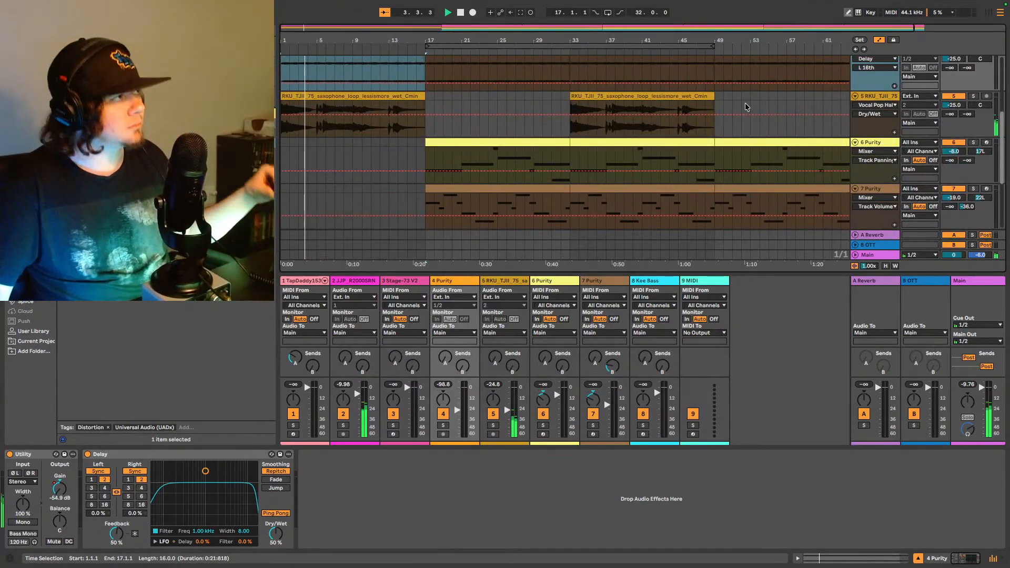
# Step: Set the volume of the track 4 Purity to -23 dB while the arrangement plays
pyautogui.scroll(-2, 725, 110)
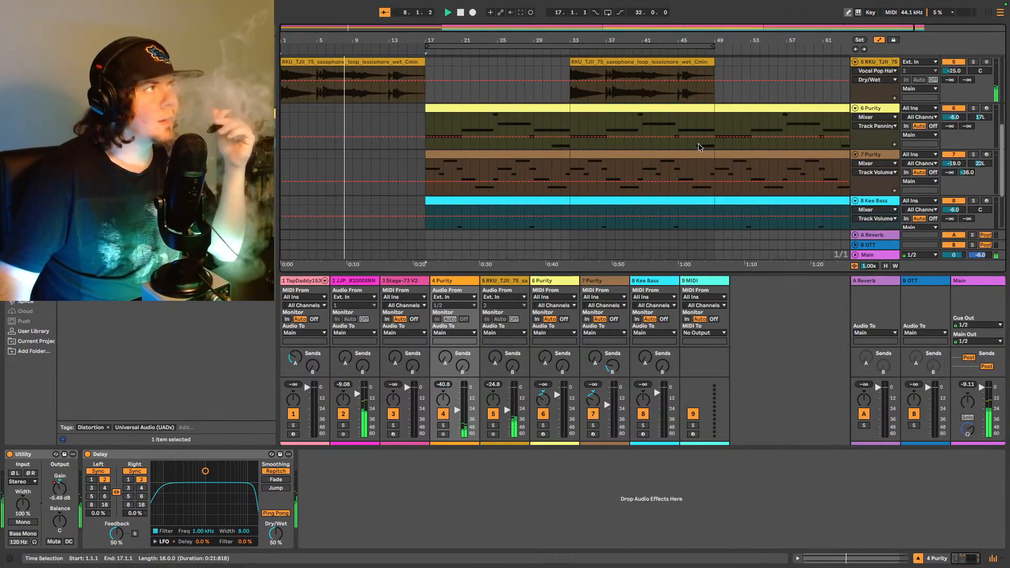
pyautogui.scroll(3, 699, 147)
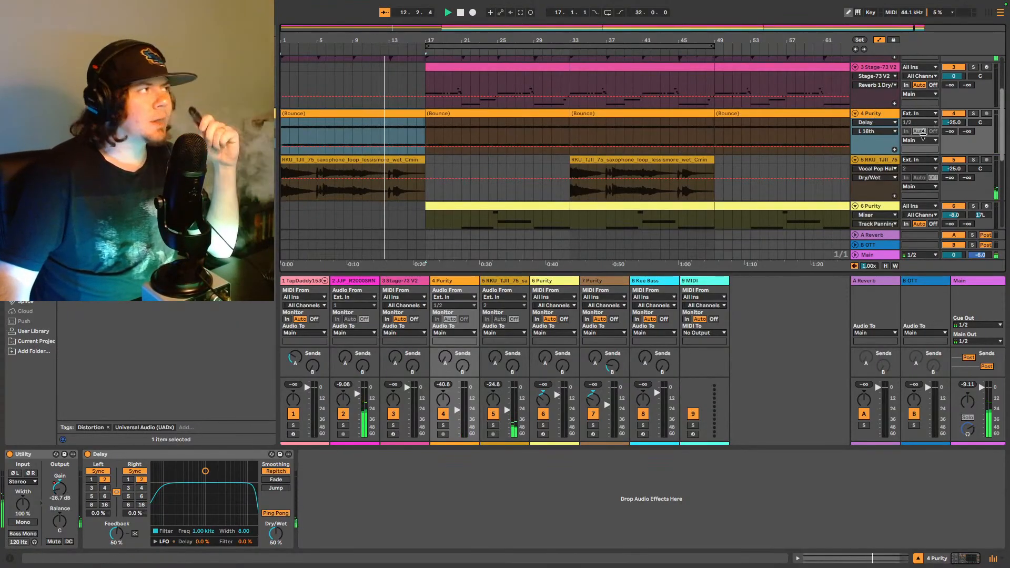
pyautogui.click(950, 122)
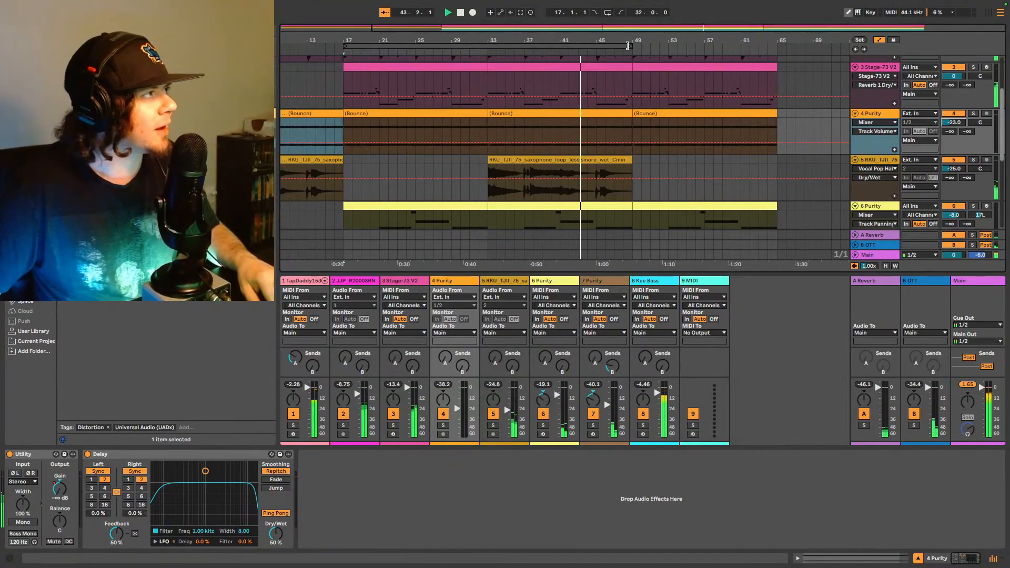
# Step: Audition the arrangement with the loop of bars 17 to 49 turned on, and turn looping back off
pyautogui.click(607, 13)
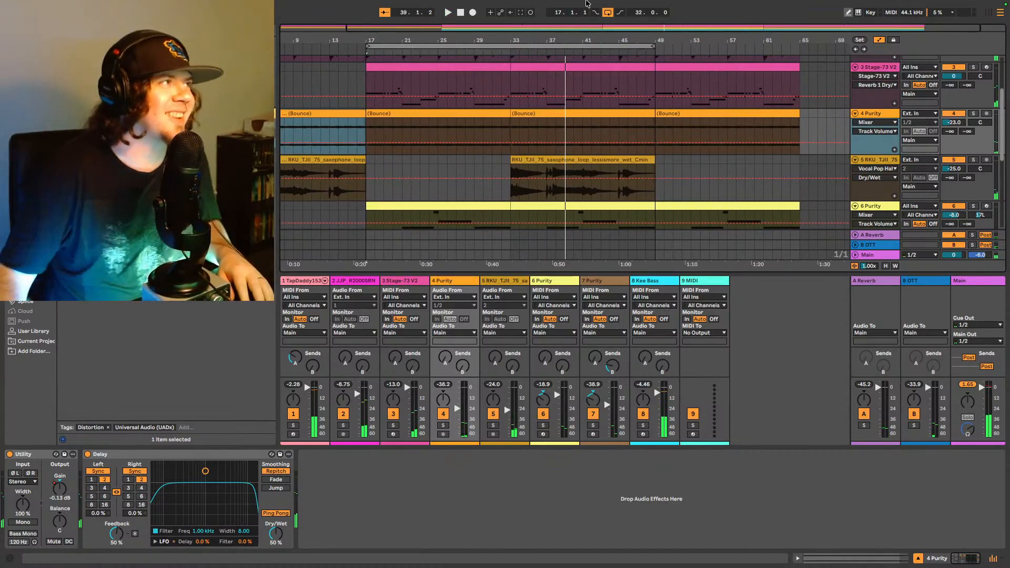
pyautogui.doubleClick(567, 29)
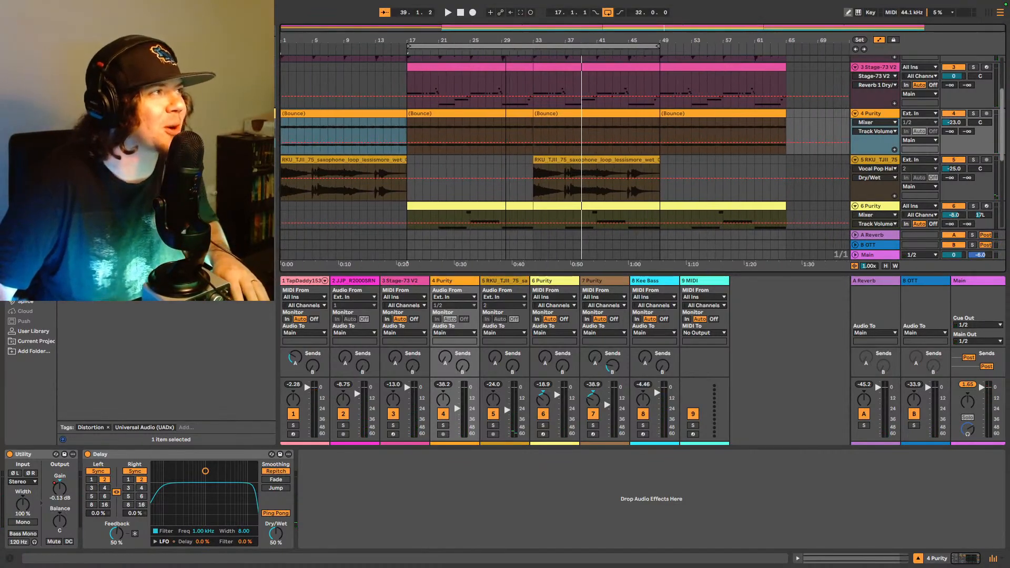
pyautogui.click(610, 12)
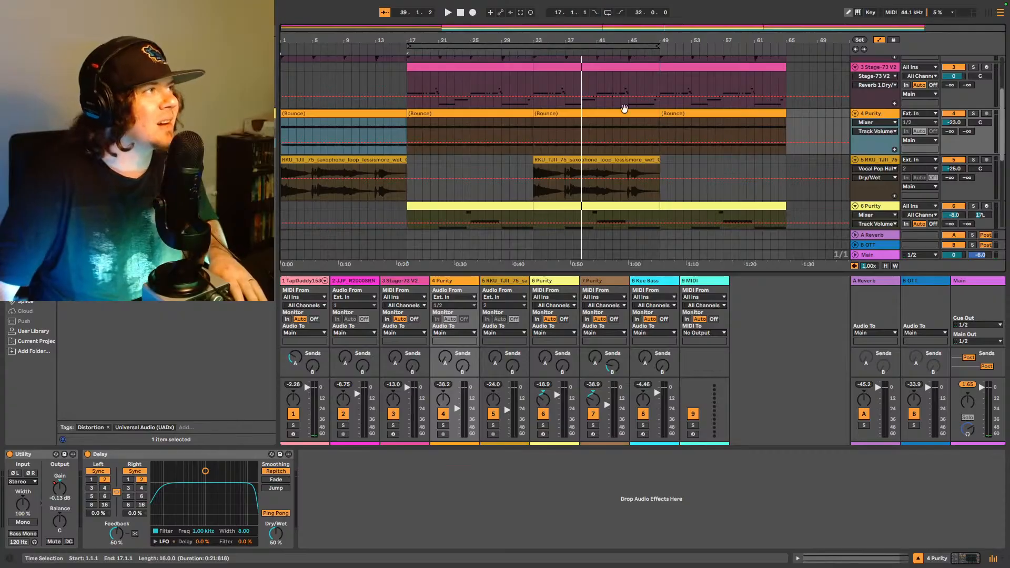
# Step: Trim the start of the Kee Bass clip at bar 49 to 50.3.1, leaving a gap in the bass
pyautogui.scroll(4, 664, 86)
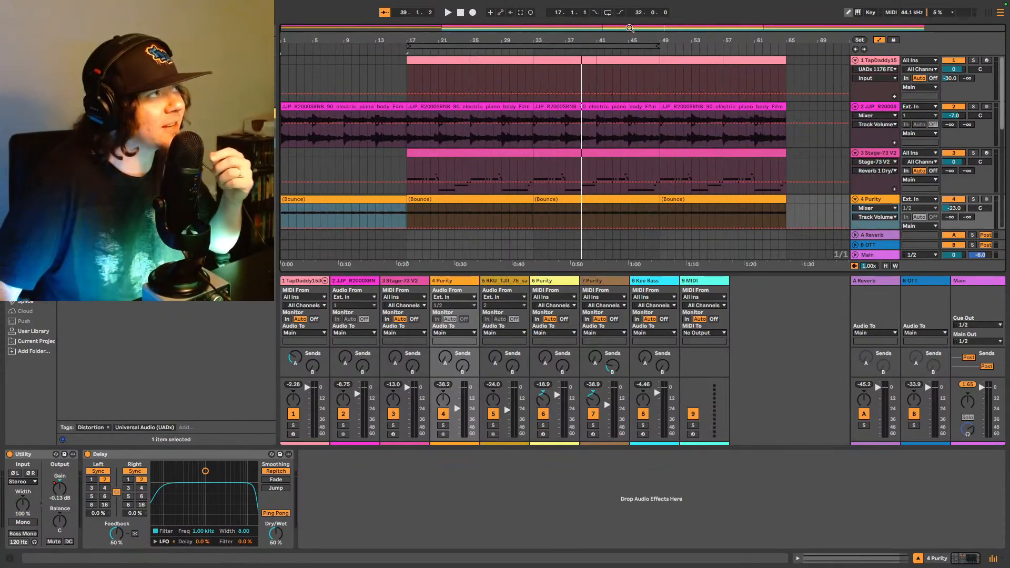
pyautogui.moveTo(630, 28); pyautogui.dragTo(684, 105)
pyautogui.scroll(-5, 699, 129)
pyautogui.scroll(3, 613, 121)
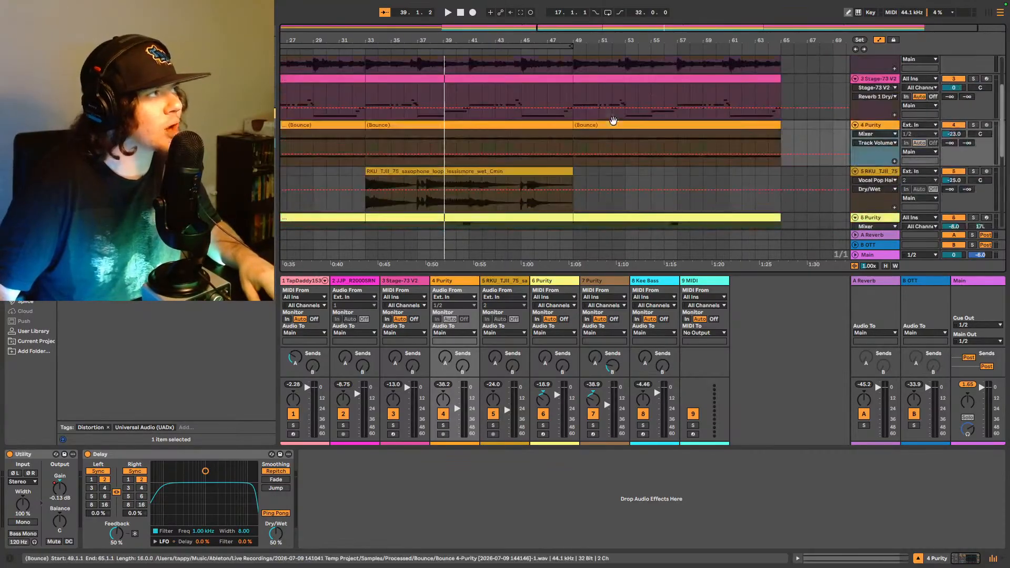
pyautogui.scroll(3, 605, 113)
pyautogui.click(587, 58)
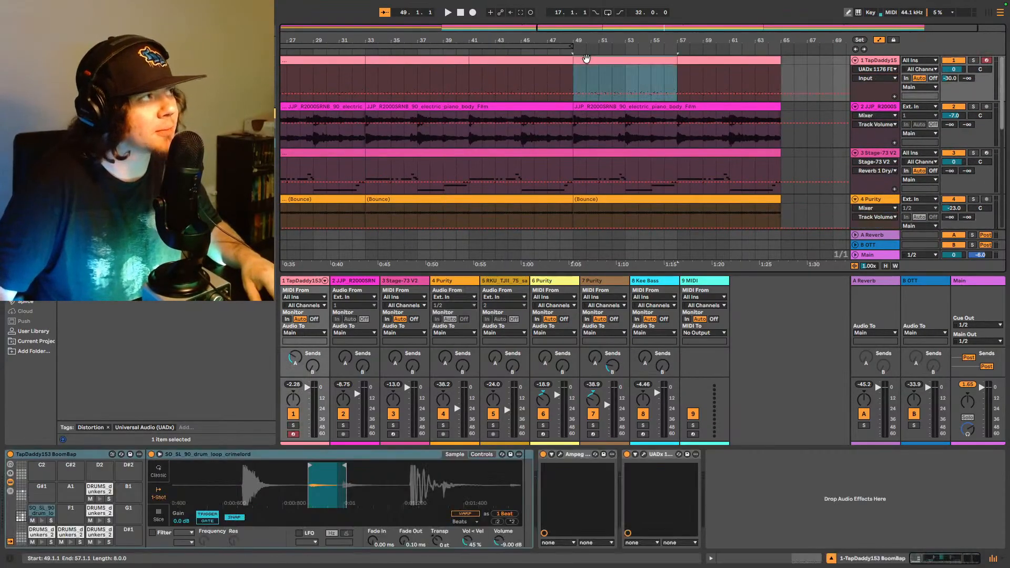
pyautogui.moveTo(578, 20); pyautogui.dragTo(600, 116)
pyautogui.scroll(-3, 603, 131)
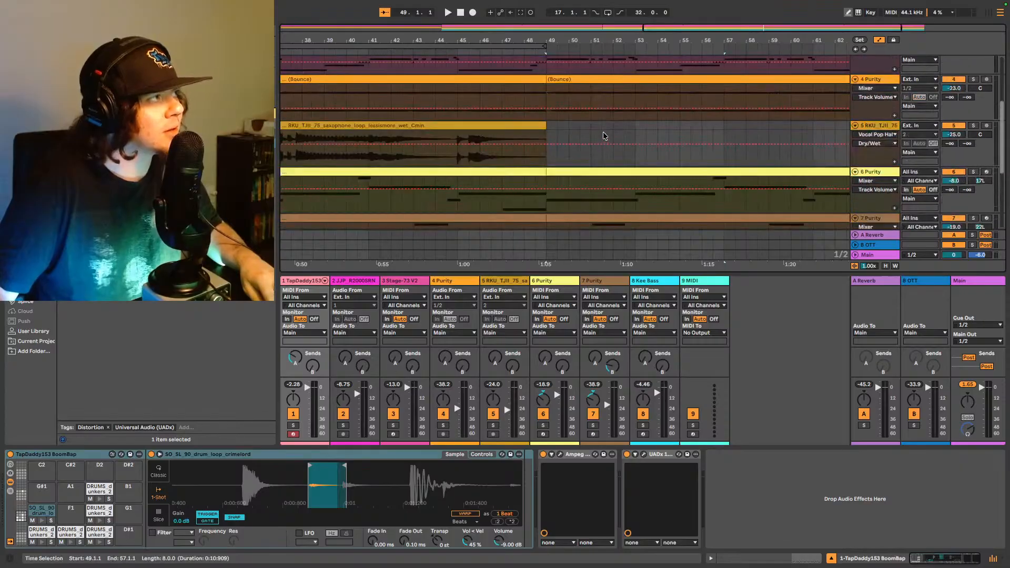
pyautogui.scroll(1, 604, 121)
pyautogui.scroll(-4, 604, 119)
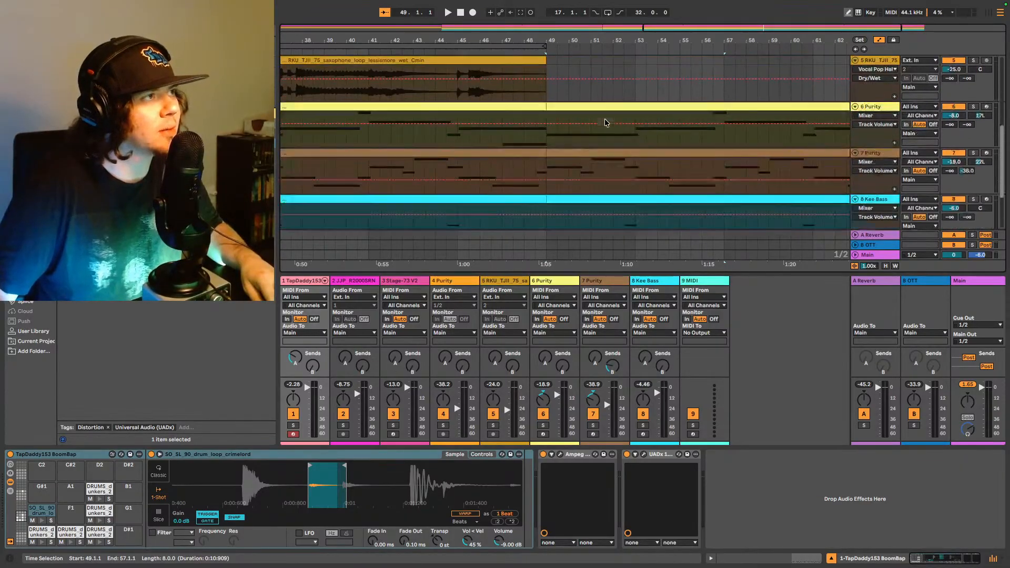
pyautogui.click(579, 140)
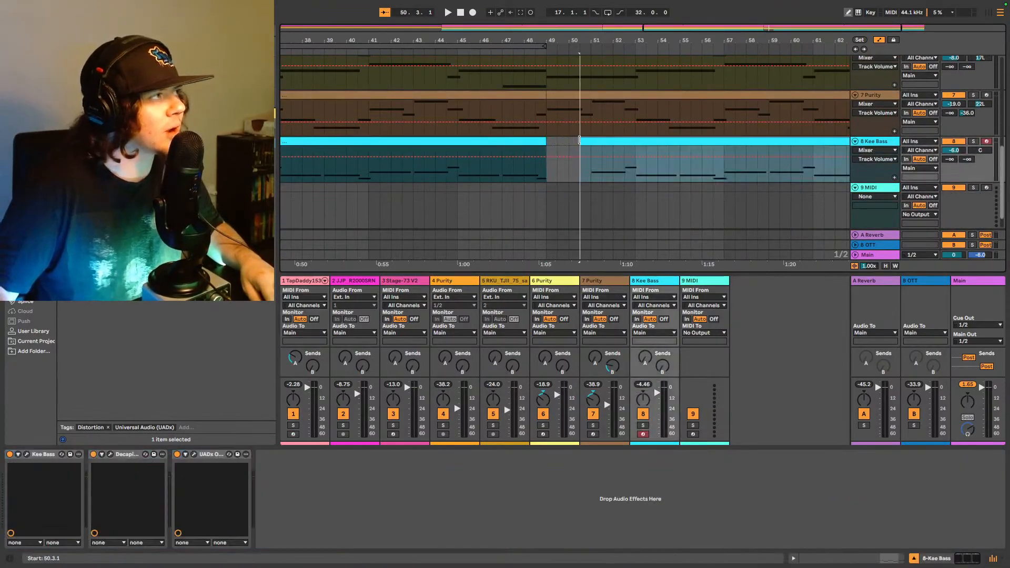
pyautogui.hotkey('ctrl', 'e')
# Step: Trim the start of the track 1 drum clip at bar 49 to 50.3.1 and play the transition from just before bar 49
pyautogui.scroll(5, 555, 87)
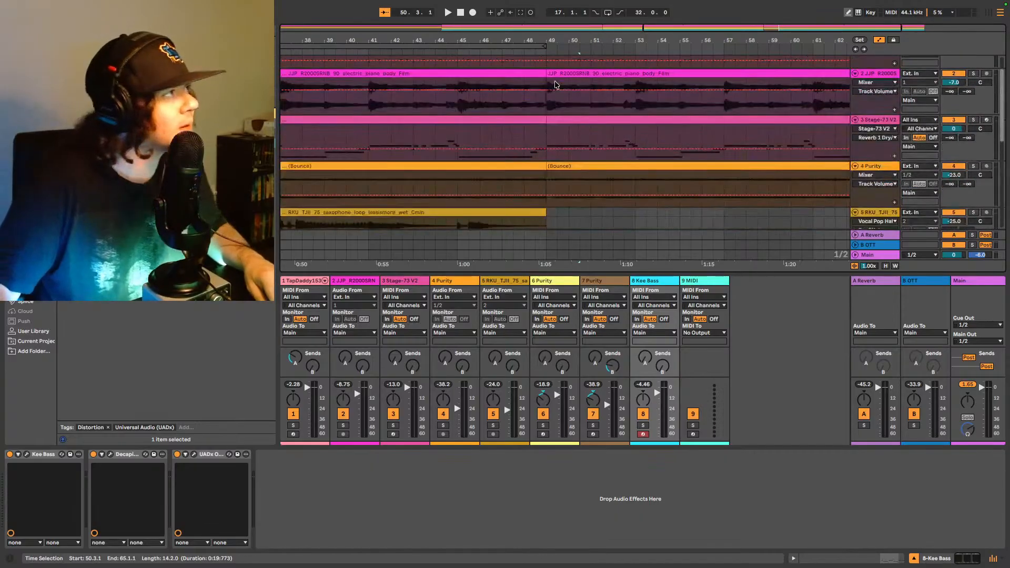
pyautogui.scroll(-1, 555, 83)
pyautogui.click(557, 82)
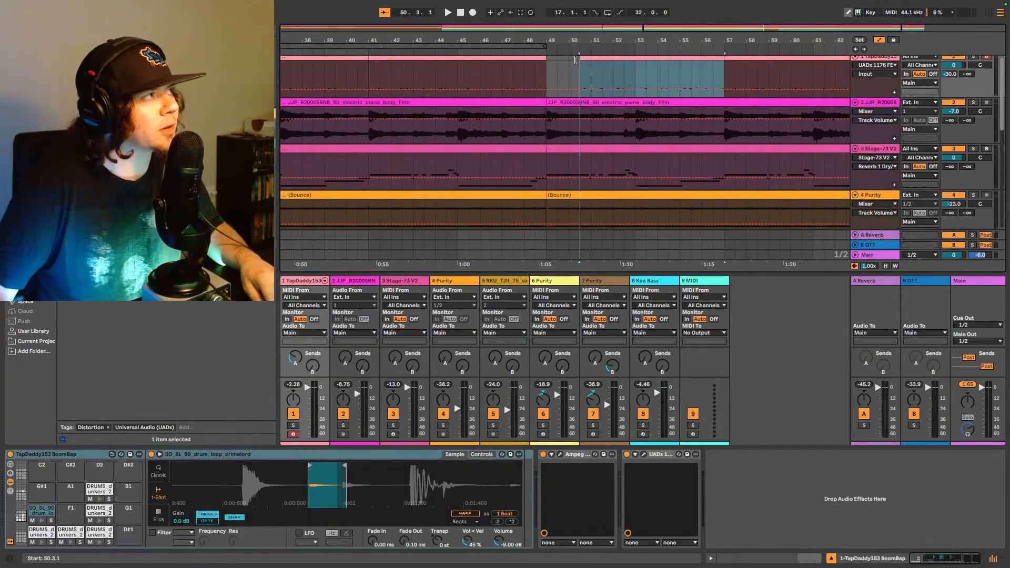
pyautogui.click(542, 78)
pyautogui.press('space')
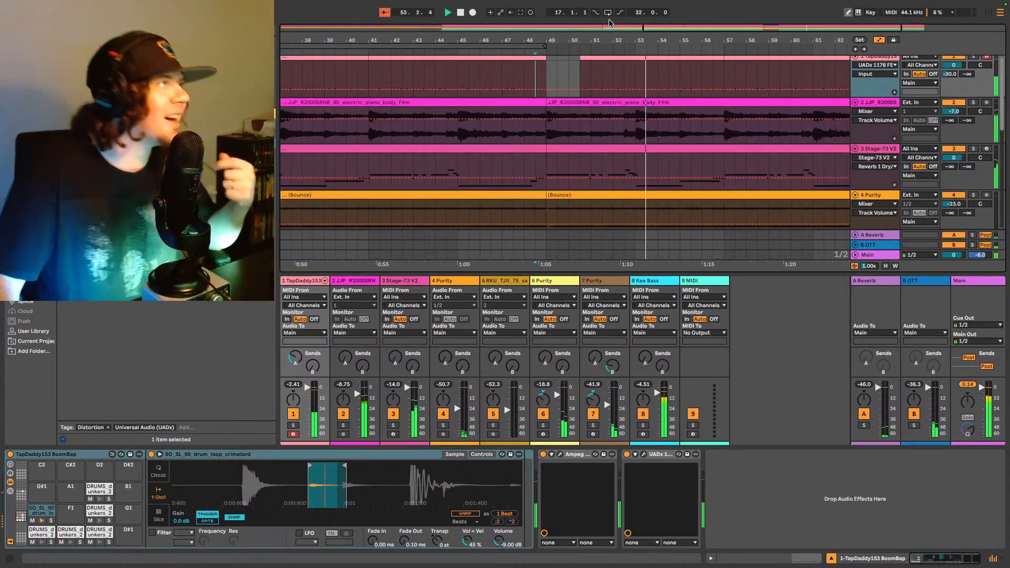
pyautogui.moveTo(625, 26); pyautogui.dragTo(645, 27)
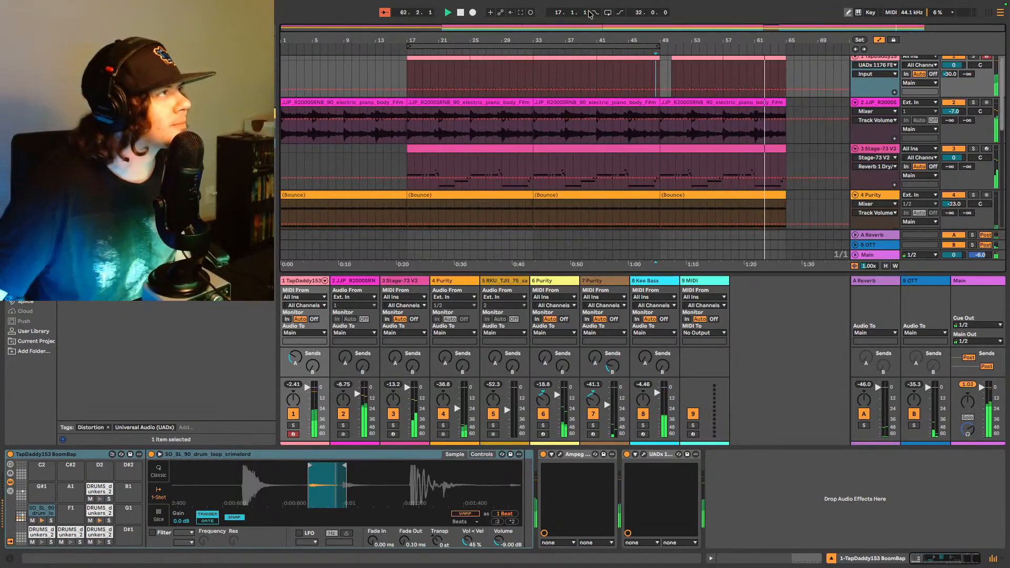
# Step: Duplicate the drum, electric piano and Stage-73 V2 clips of bars 49 to 65 directly after themselves, starting at bar 65
pyautogui.click(649, 46)
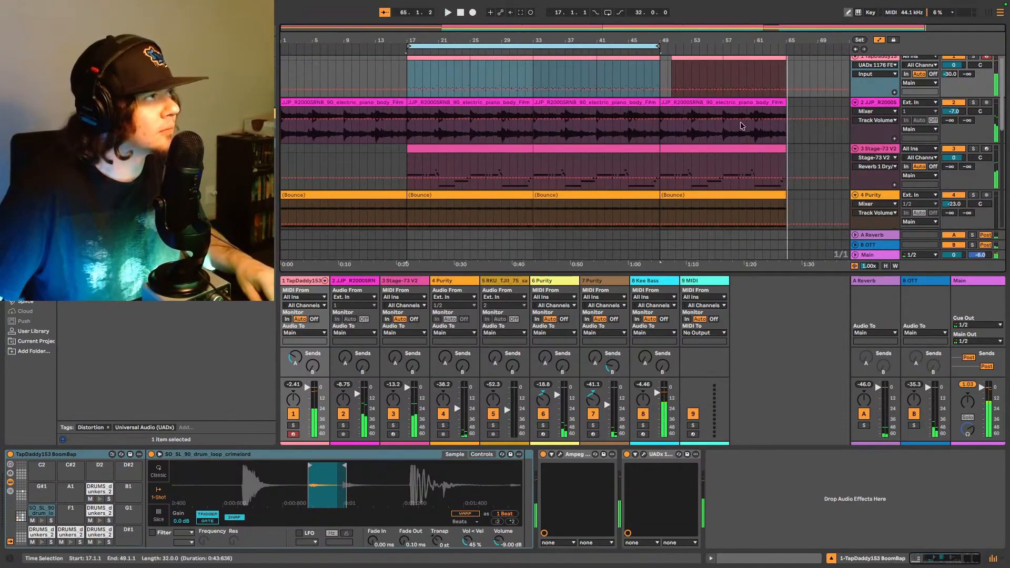
pyautogui.scroll(-5, 744, 137)
pyautogui.scroll(6, 747, 129)
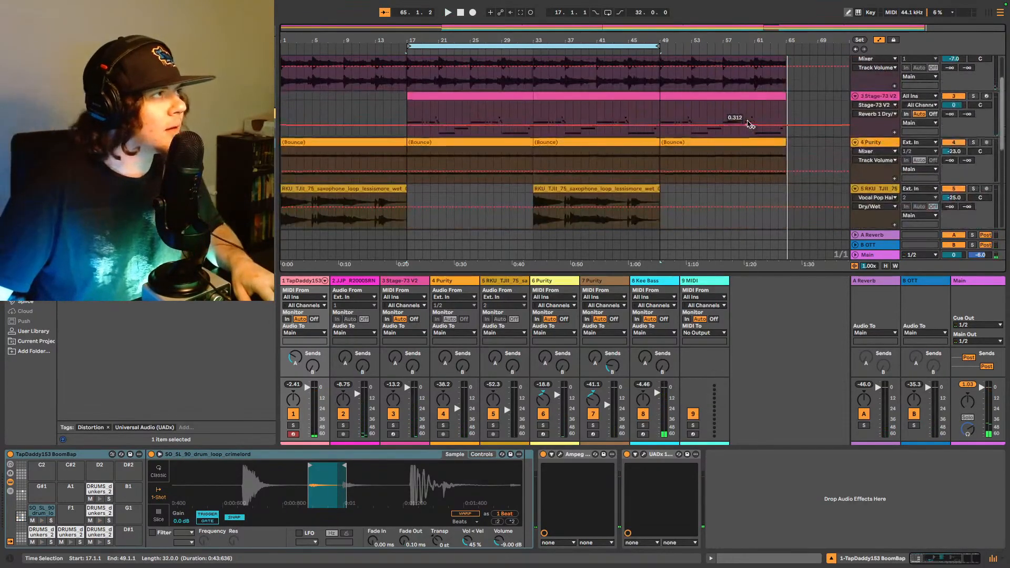
pyautogui.scroll(-3, 737, 134)
pyautogui.scroll(3, 724, 143)
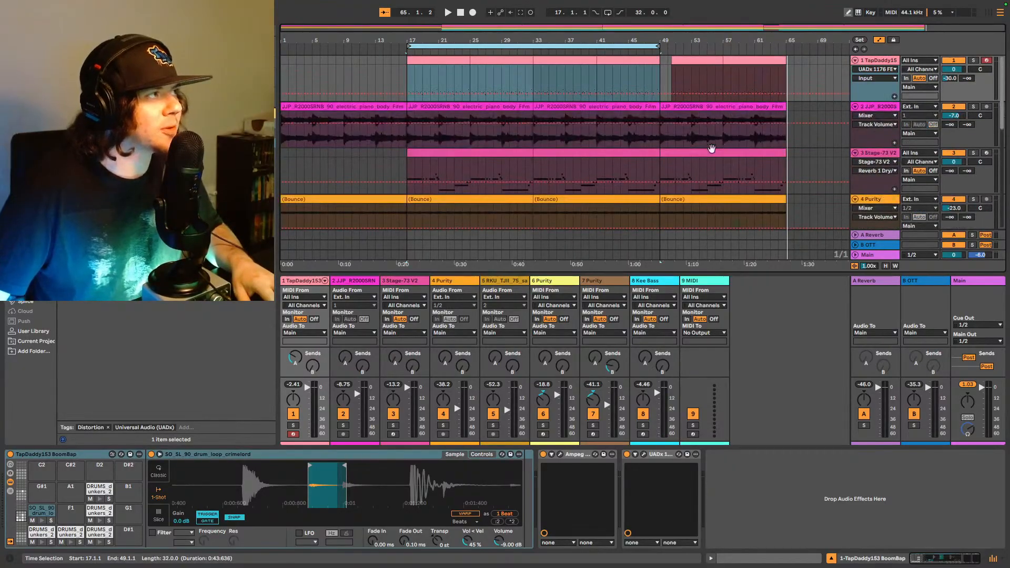
pyautogui.moveTo(663, 169); pyautogui.dragTo(780, 54)
pyautogui.hotkey('ctrl', 'd')
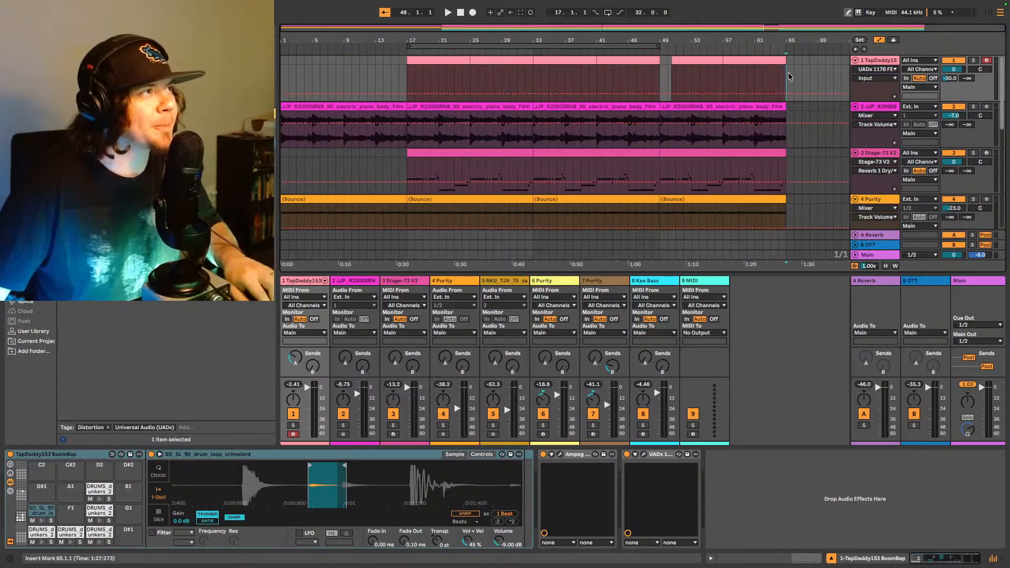
pyautogui.doubleClick(779, 26)
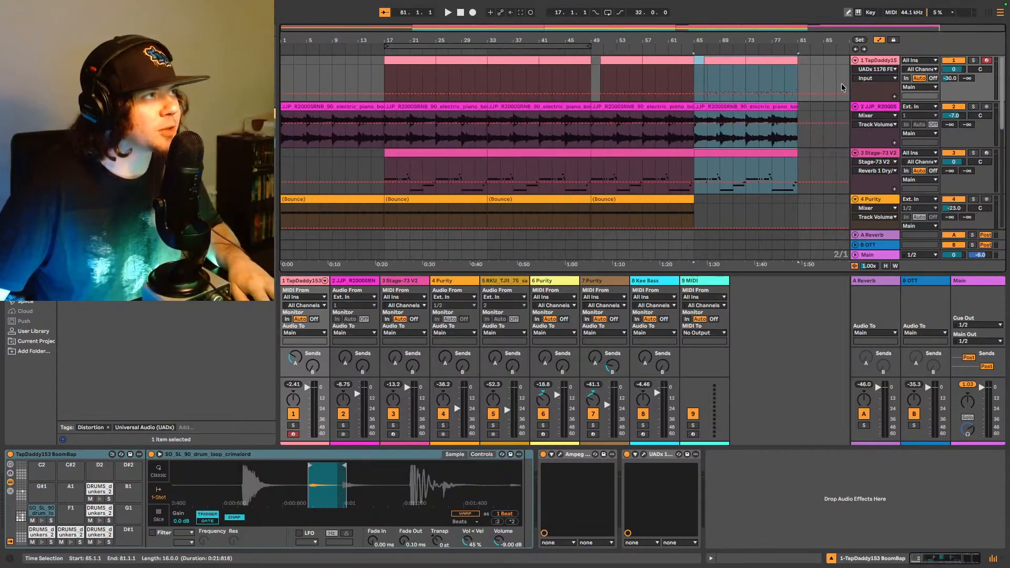
# Step: Play the transition into bar 65 and review which tracks have clips in the duplicated section
pyautogui.scroll(-8, 789, 123)
pyautogui.scroll(6, 781, 112)
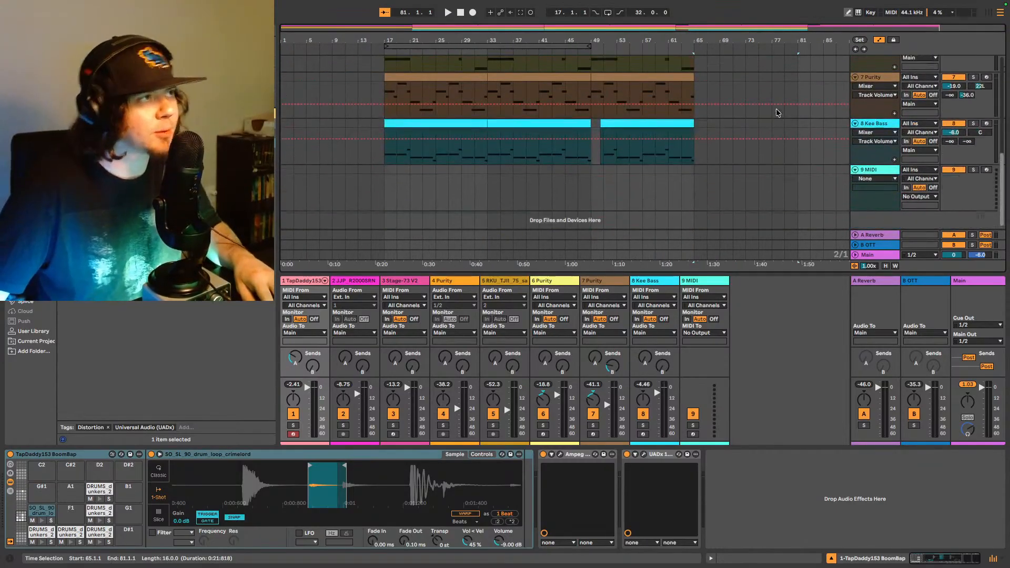
pyautogui.scroll(1, 745, 79)
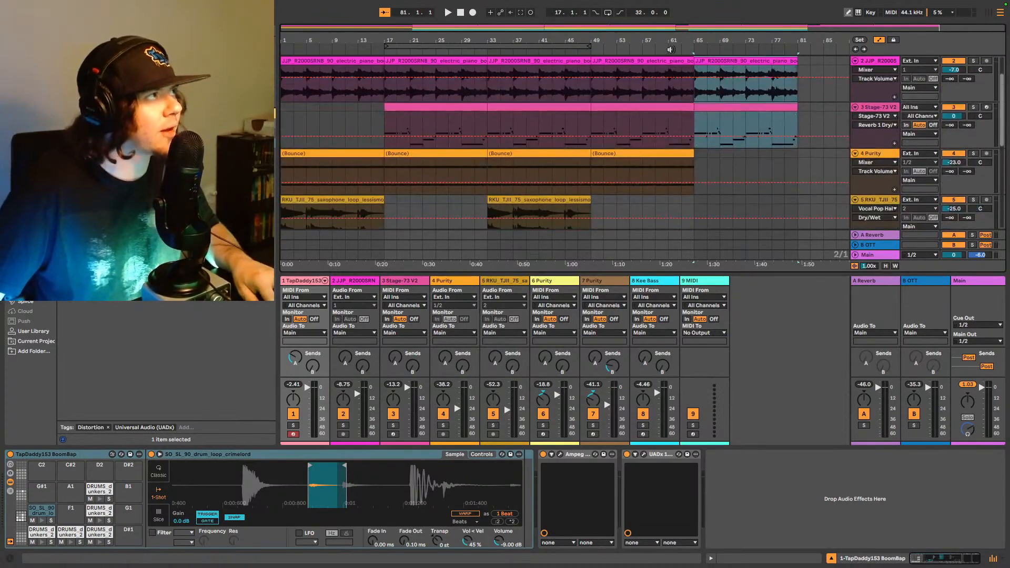
pyautogui.press('space')
pyautogui.scroll(-6, 768, 104)
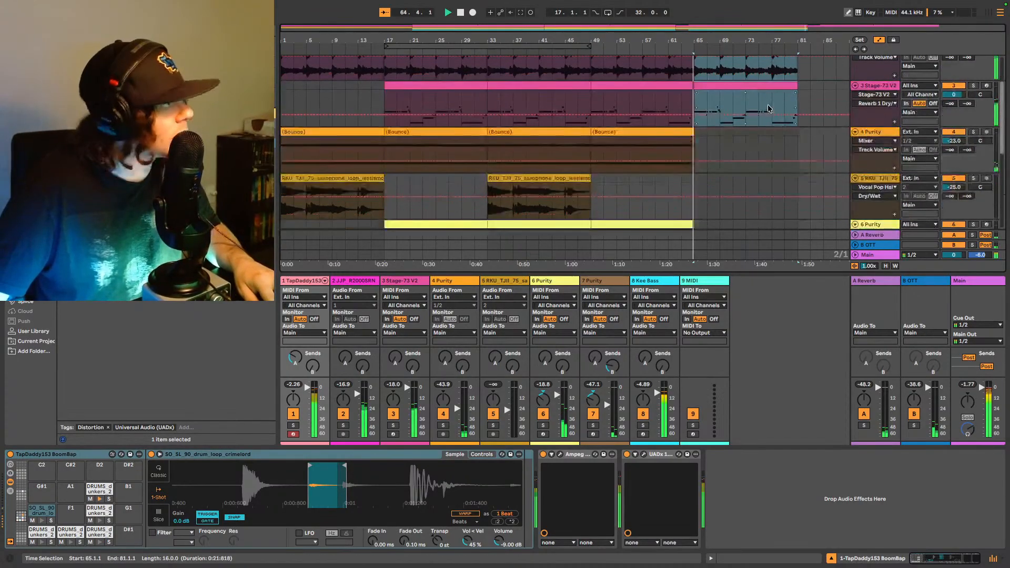
pyautogui.scroll(4, 756, 103)
pyautogui.scroll(3, 756, 103)
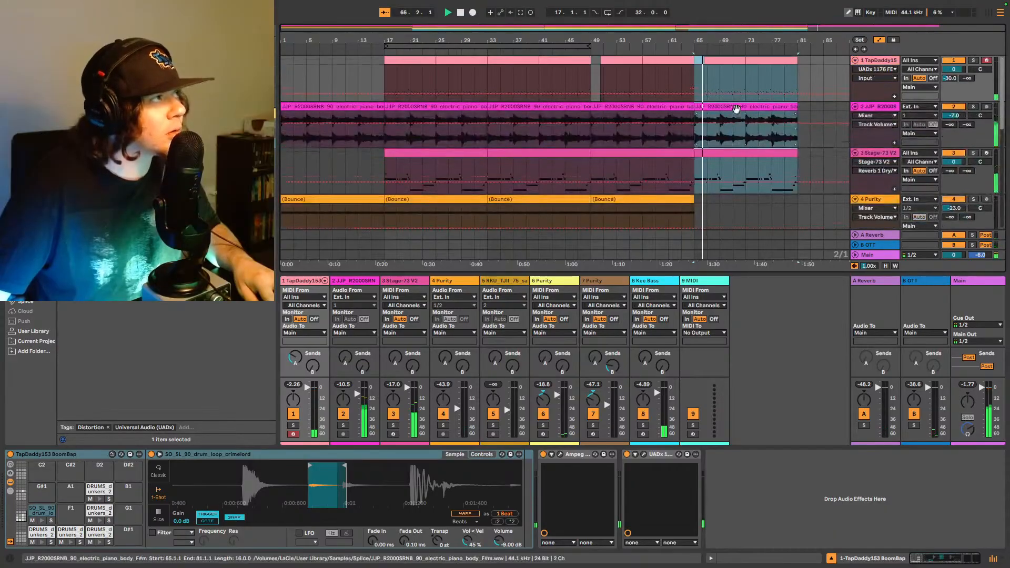
pyautogui.scroll(-1, 708, 122)
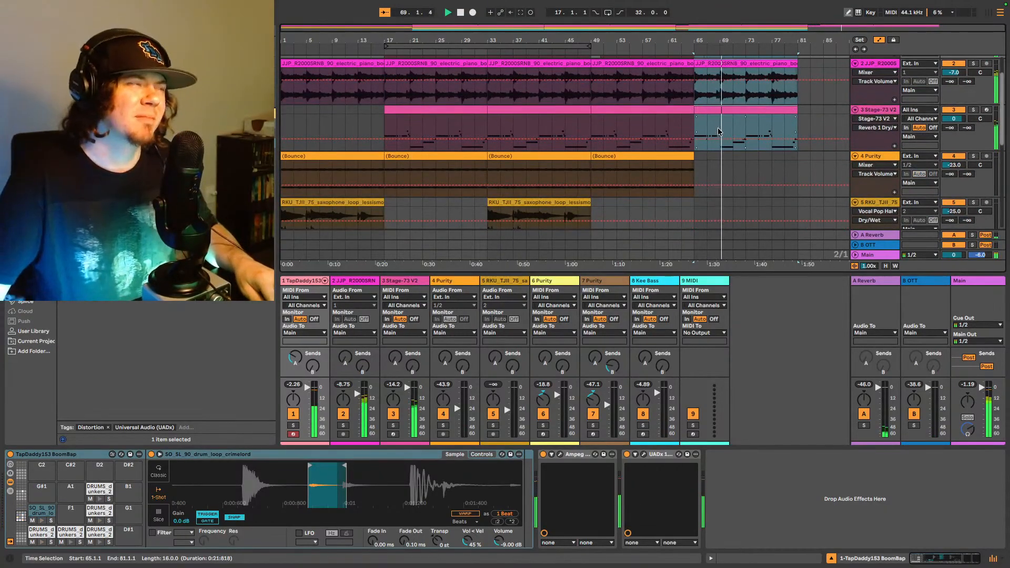
# Step: Play the arrangement from bar 1 at a lower headphone volume and review all tracks past the drum and bass gap at bar 49
pyautogui.click(857, 51)
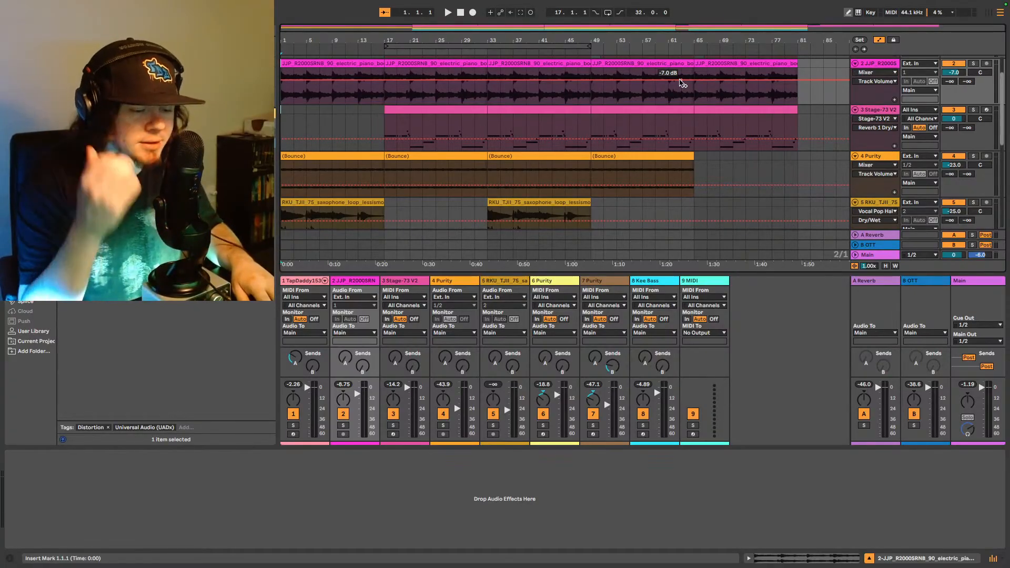
pyautogui.press('space')
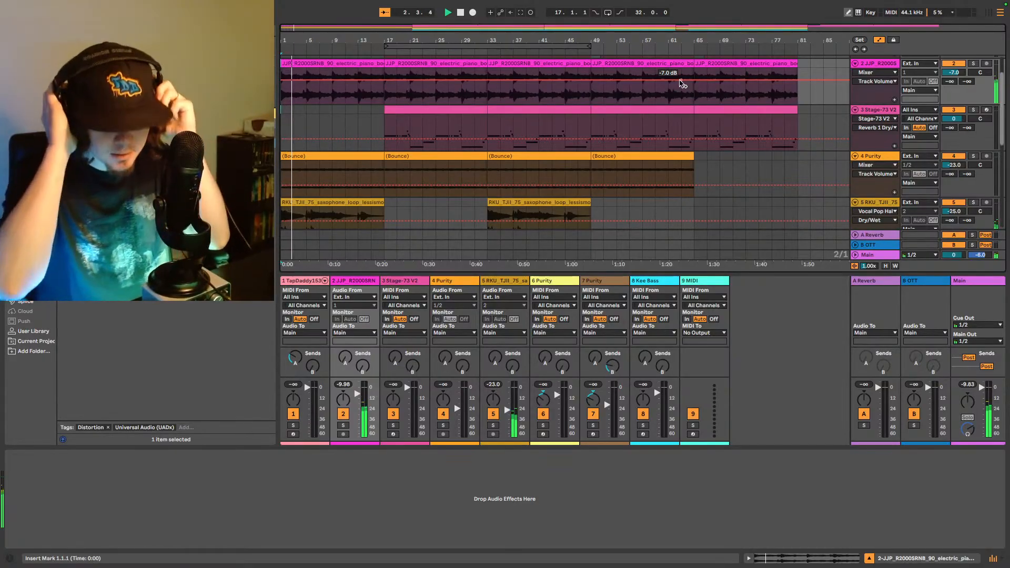
pyautogui.press('XF86AudioLowerVolume')
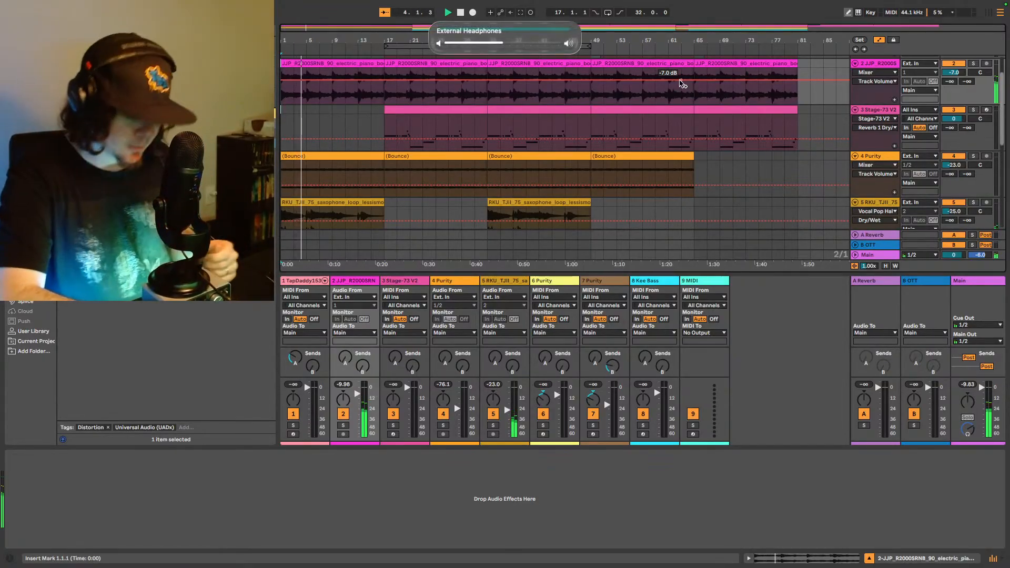
pyautogui.press('XF86AudioLowerVolume')
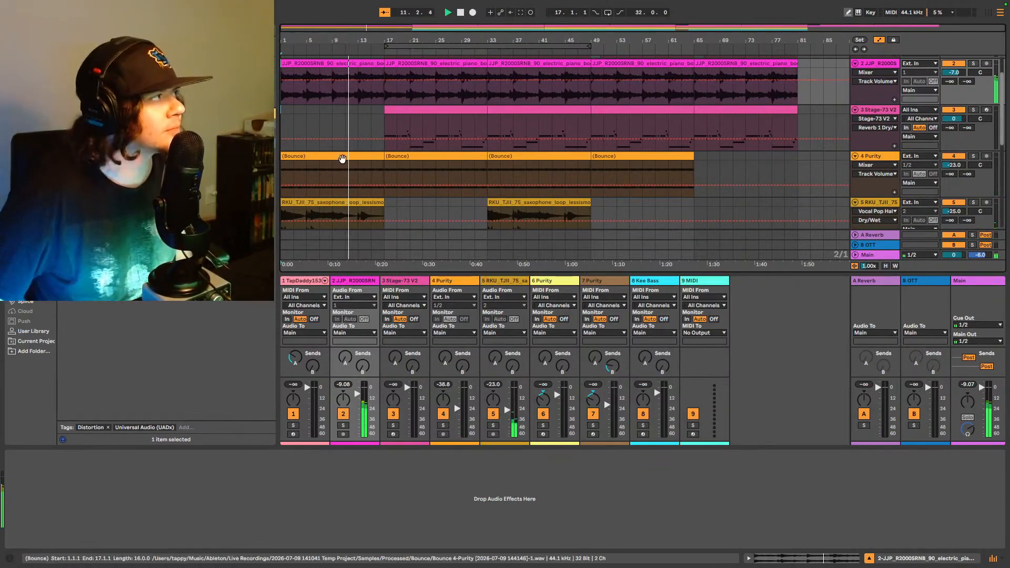
pyautogui.click(342, 155)
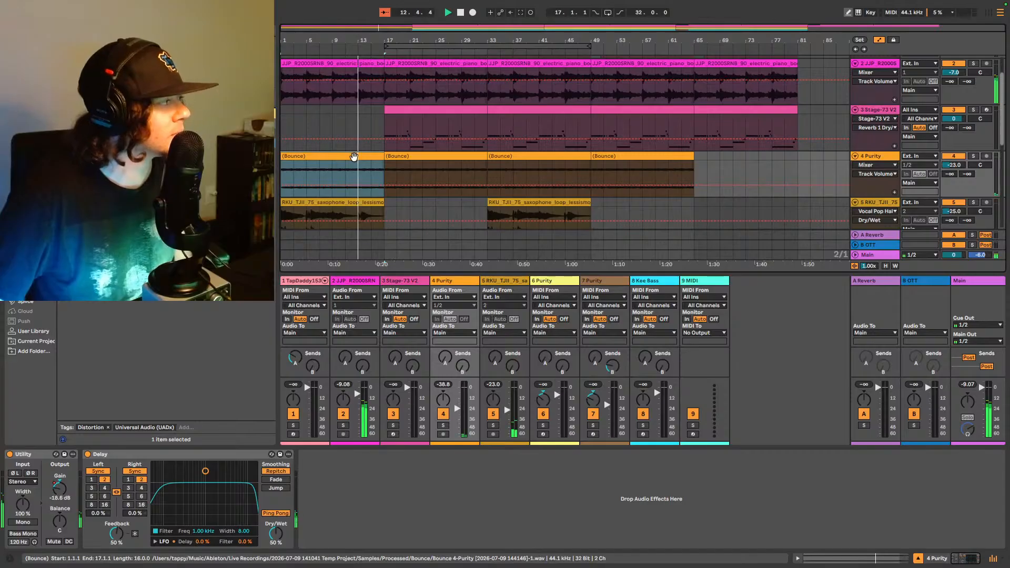
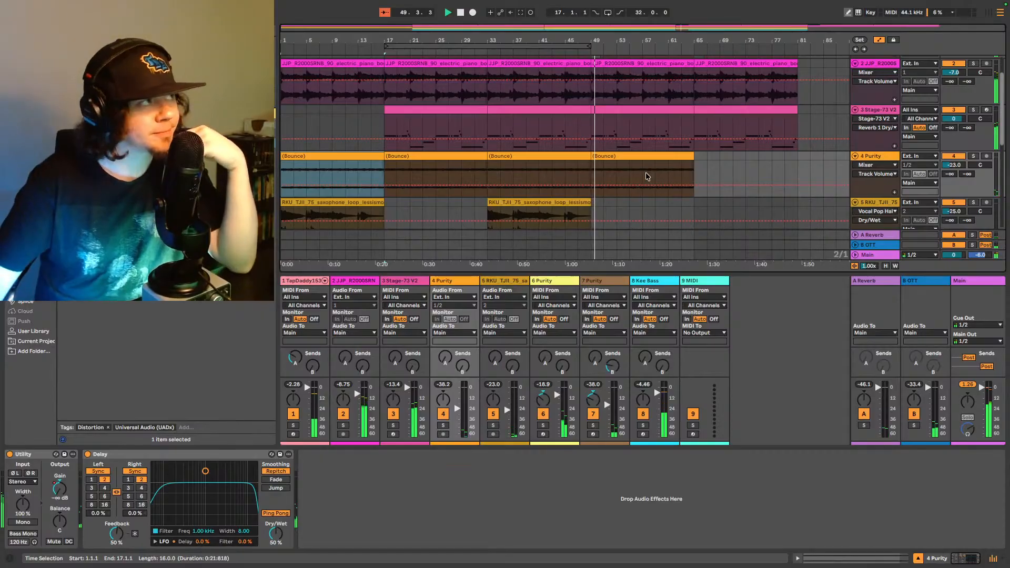
pyautogui.scroll(-2, 651, 116)
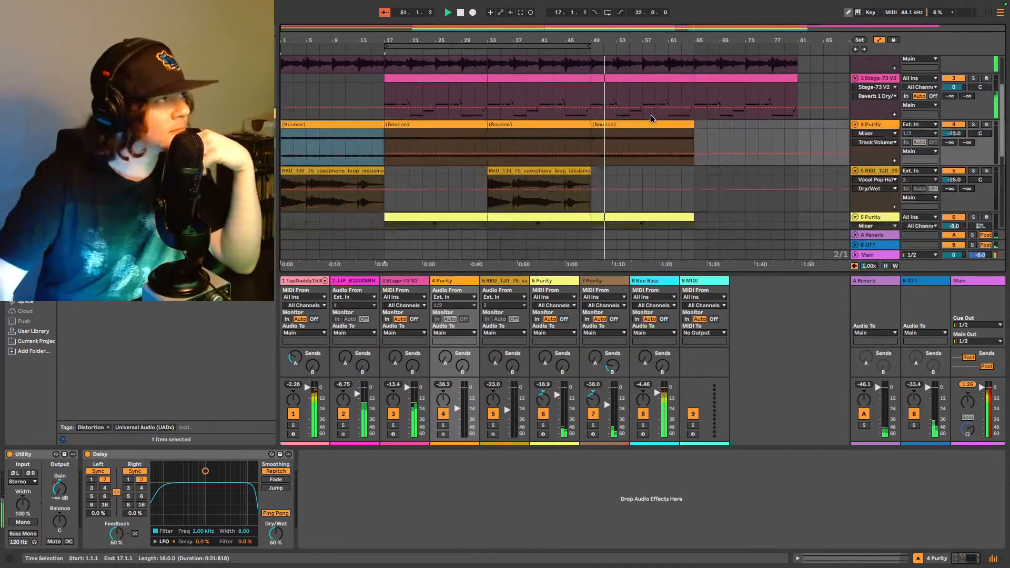
pyautogui.scroll(-8, 651, 115)
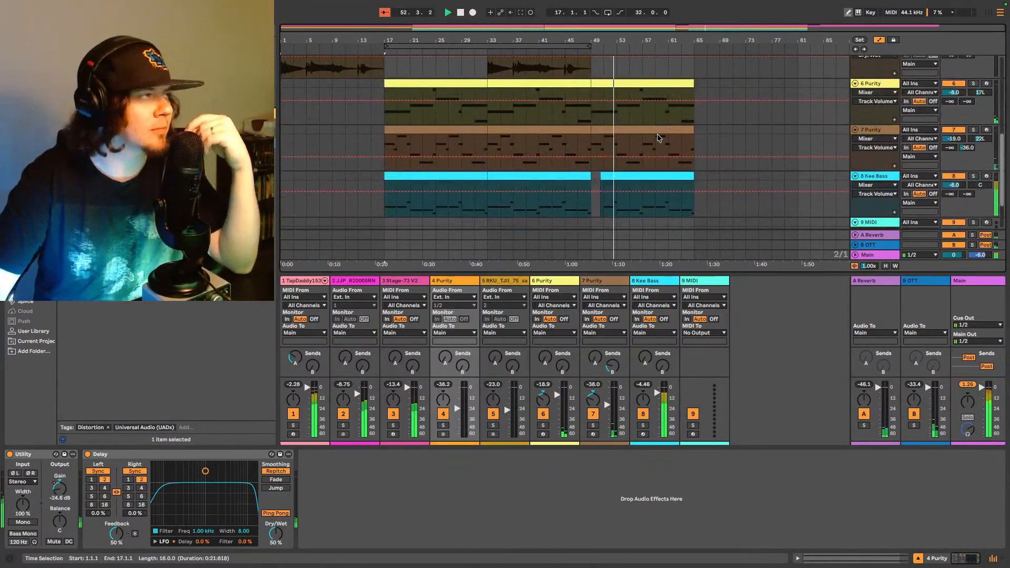
pyautogui.scroll(12, 657, 138)
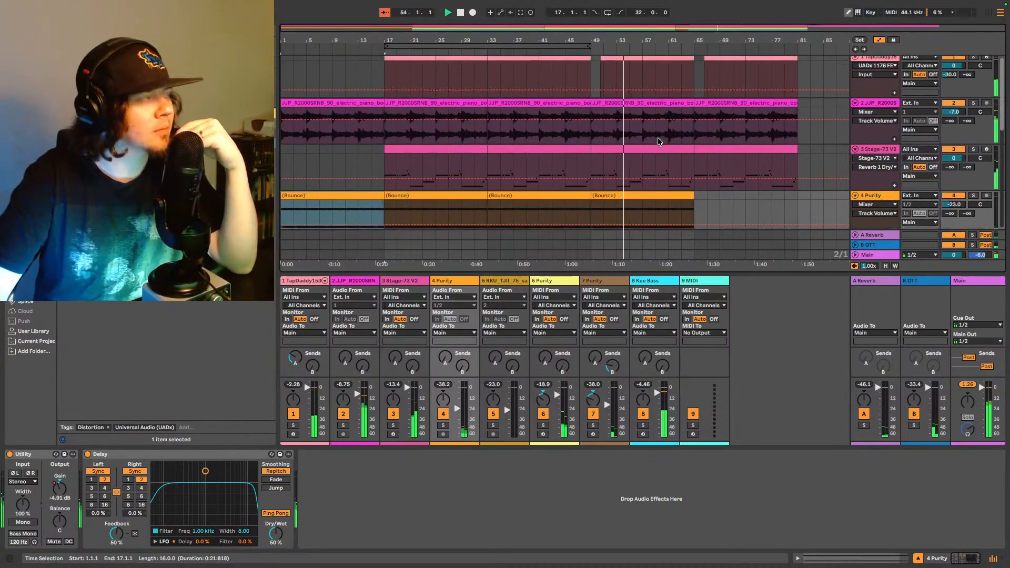
# Step: Duplicate the track 4 Purity bounce clip of bars 49 to 65 directly after itself, starting at bar 65
pyautogui.scroll(1, 658, 141)
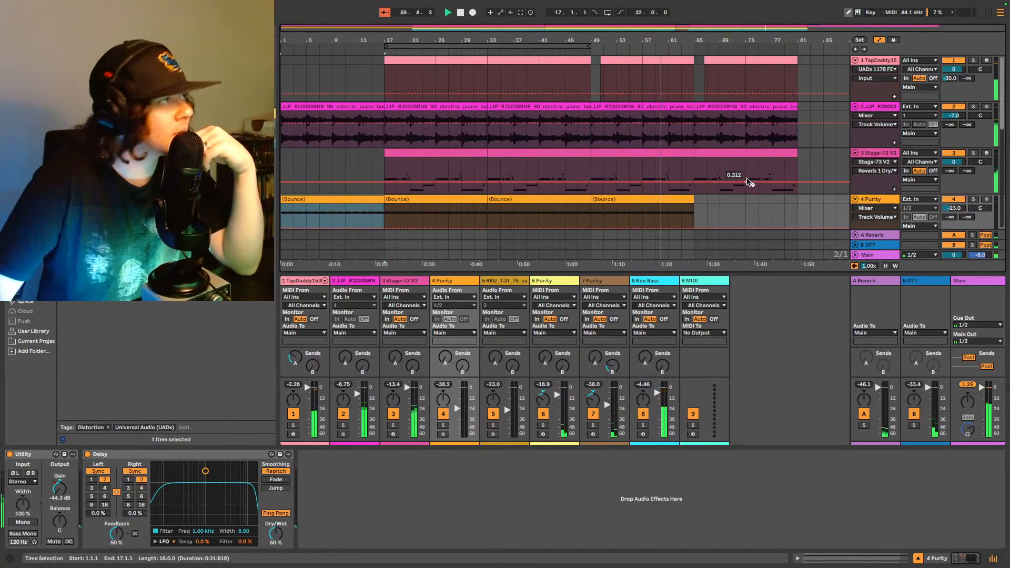
pyautogui.click(761, 152)
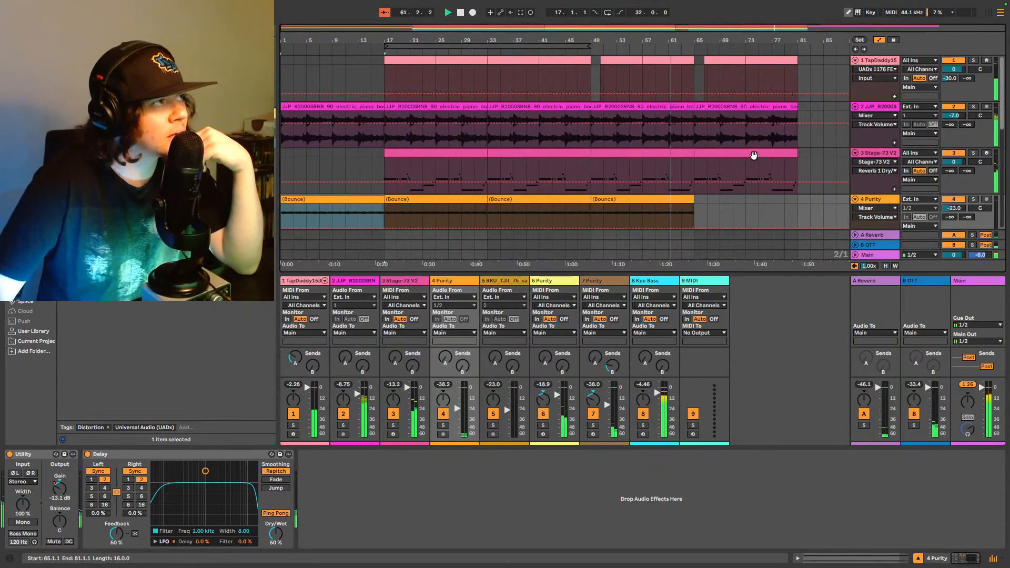
pyautogui.scroll(-5, 752, 158)
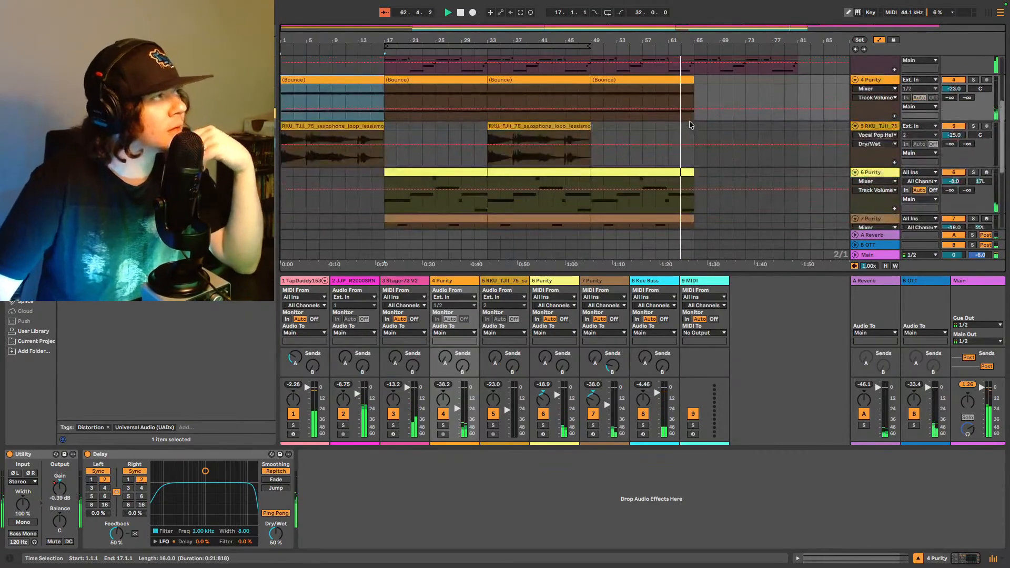
pyautogui.scroll(2, 689, 121)
pyautogui.click(663, 125)
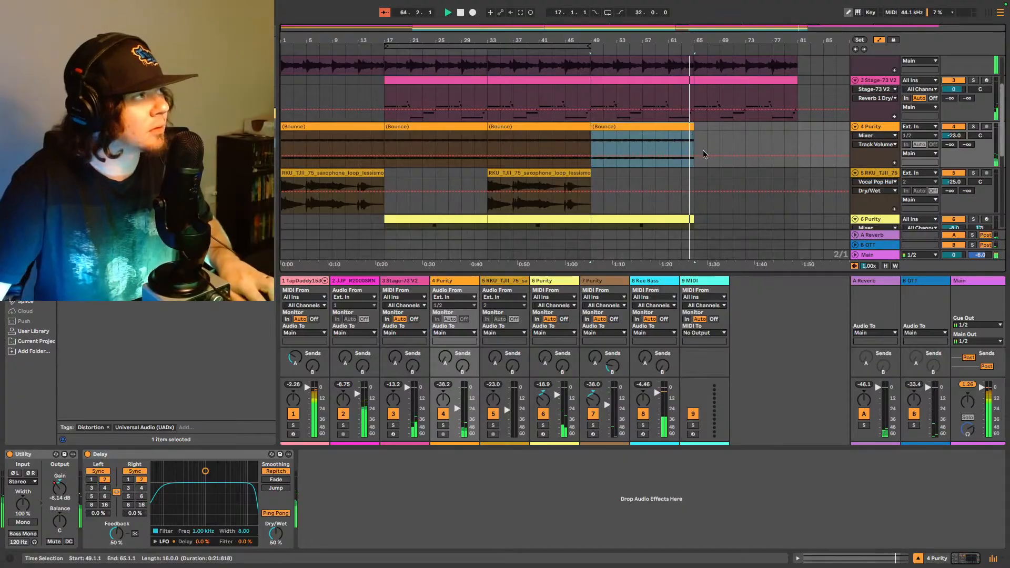
pyautogui.hotkey('ctrl', 'd')
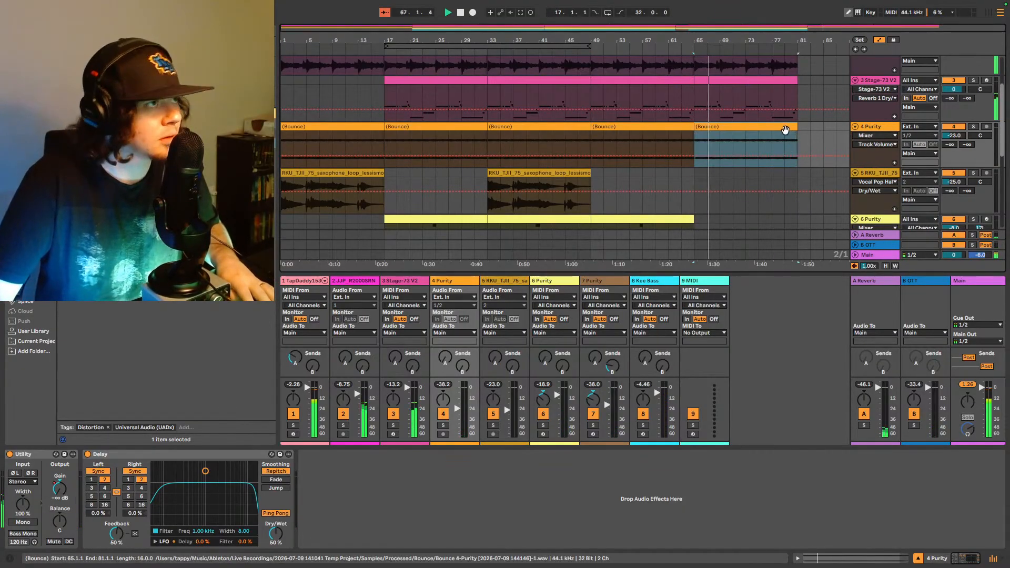
# Step: Extend the start of the track 1 drum clip back to bar 65 to close the gap, and play the transition from before bar 65
pyautogui.scroll(-5, 791, 131)
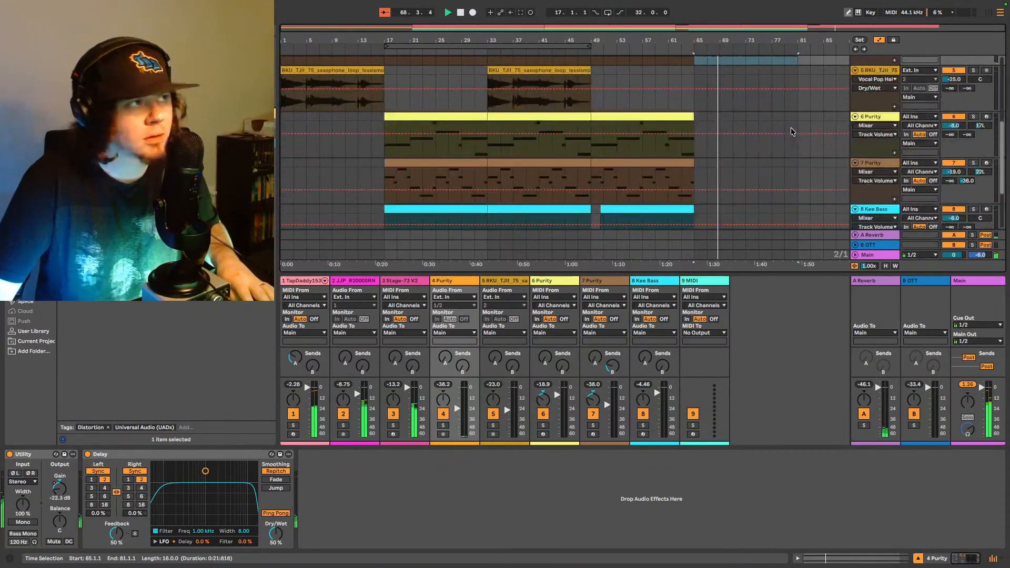
pyautogui.scroll(-4, 794, 131)
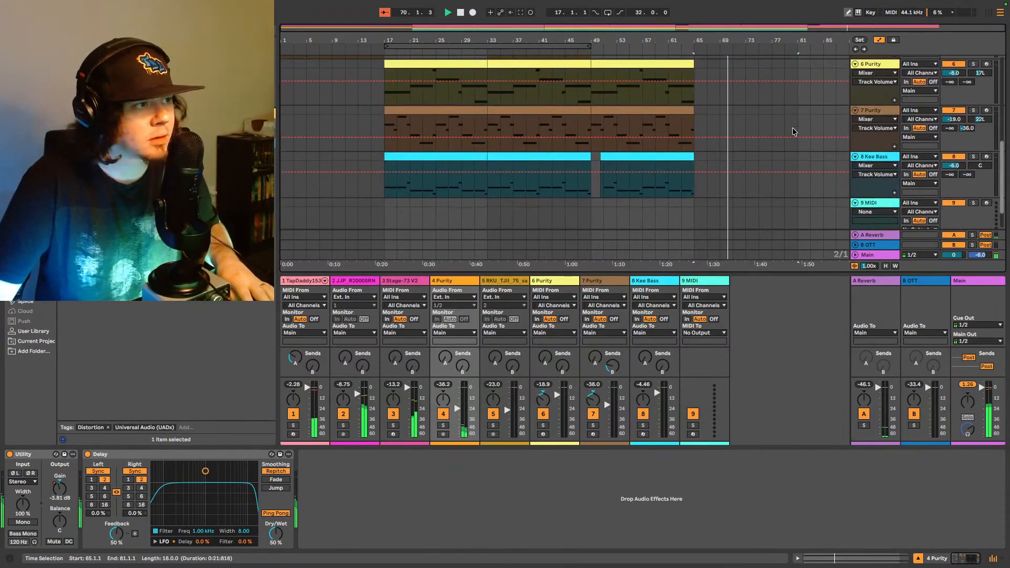
pyautogui.scroll(9, 794, 131)
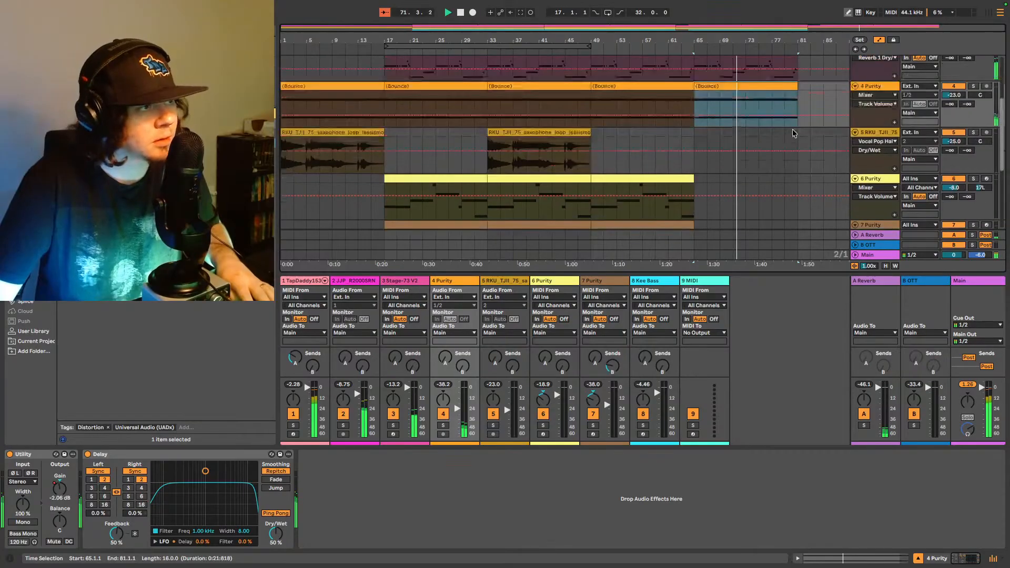
pyautogui.scroll(-1, 796, 137)
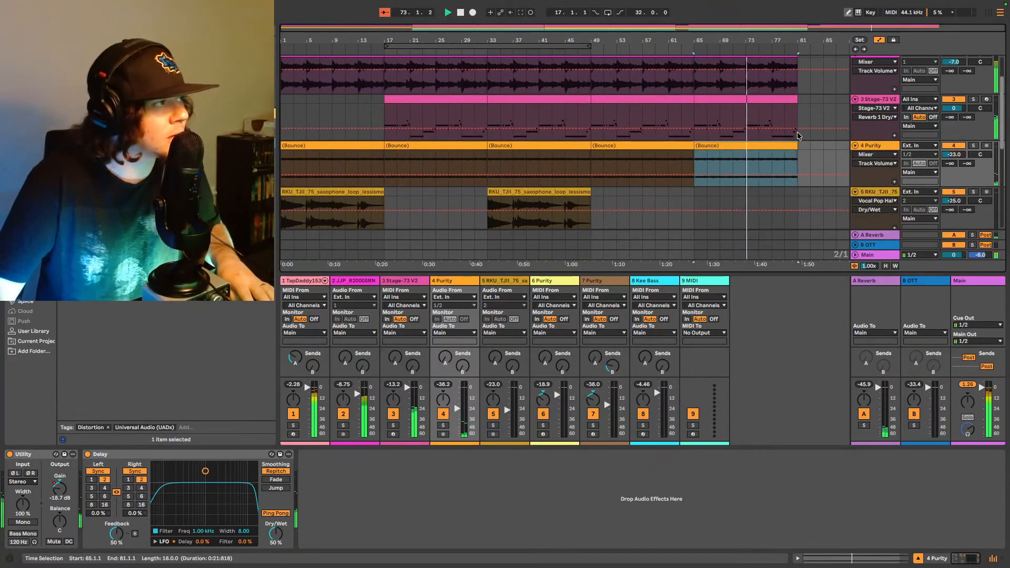
pyautogui.scroll(3, 797, 134)
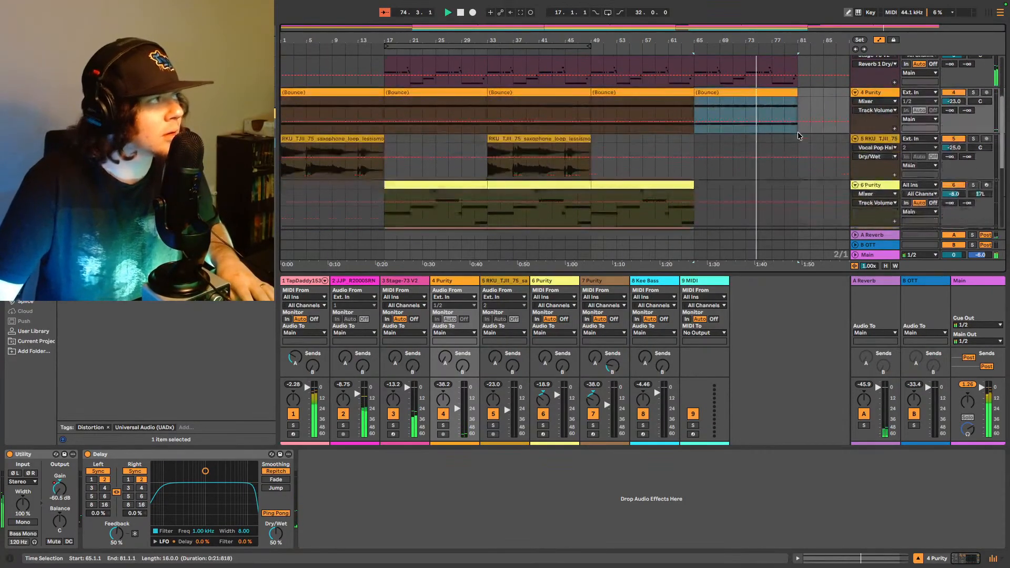
pyautogui.scroll(1, 794, 130)
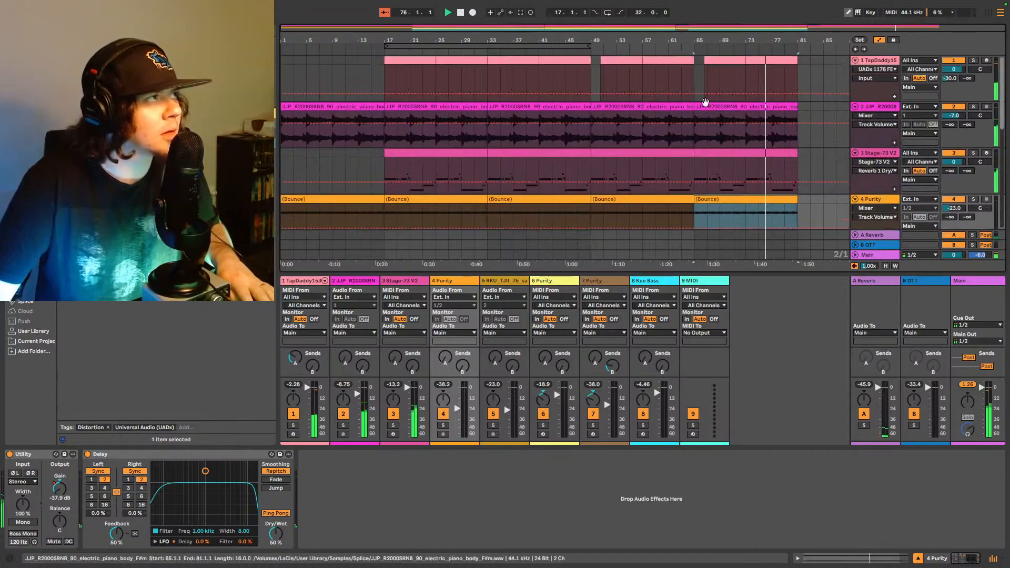
pyautogui.moveTo(704, 60); pyautogui.dragTo(746, 69)
pyautogui.press('space')
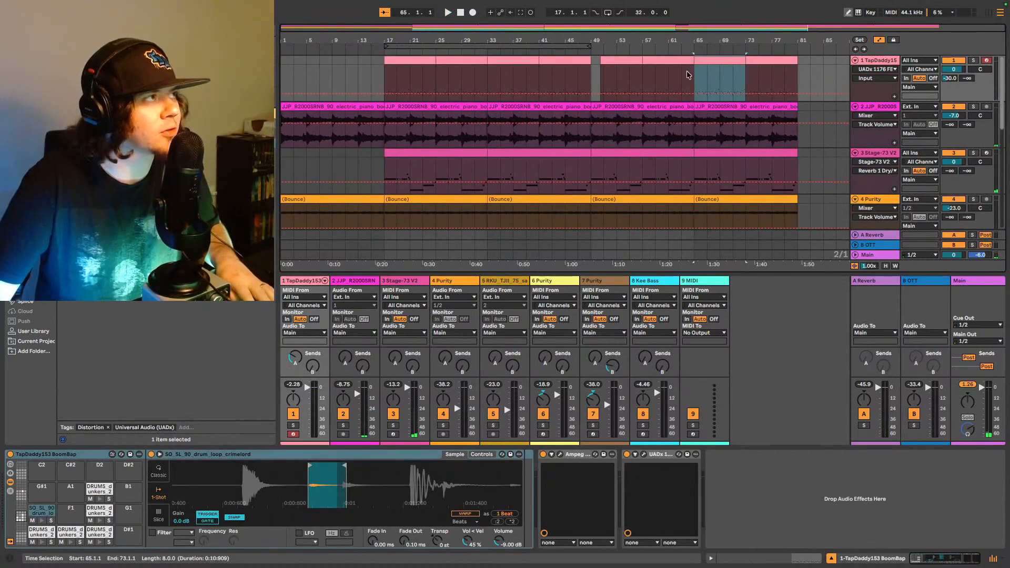
pyautogui.click(680, 51)
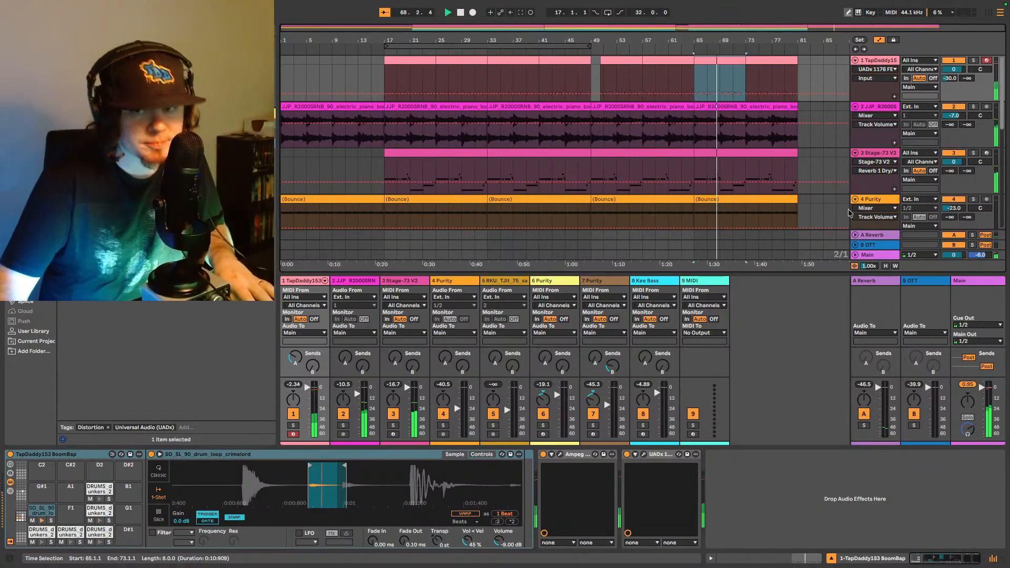
# Step: Copy the full section of bars 33 to 49 on all tracks and paste it at bar 81
pyautogui.scroll(-10, 763, 208)
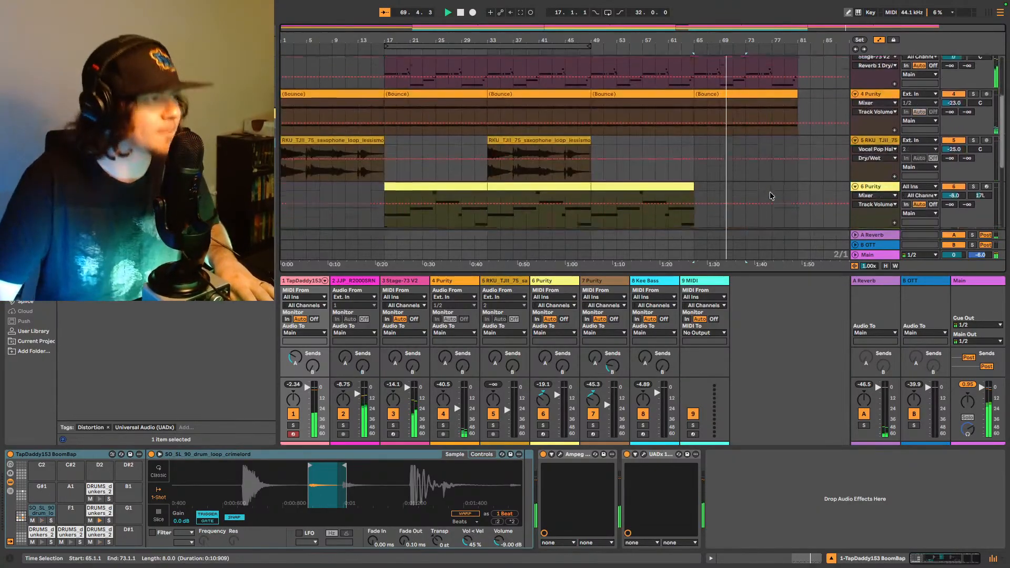
pyautogui.scroll(5, 771, 179)
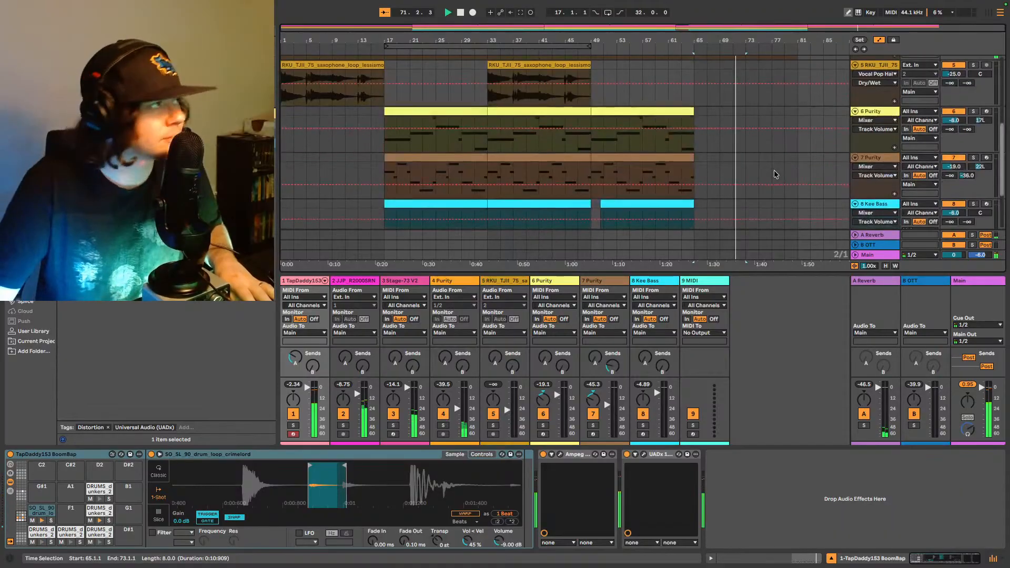
pyautogui.scroll(2, 774, 169)
pyautogui.scroll(-5, 775, 169)
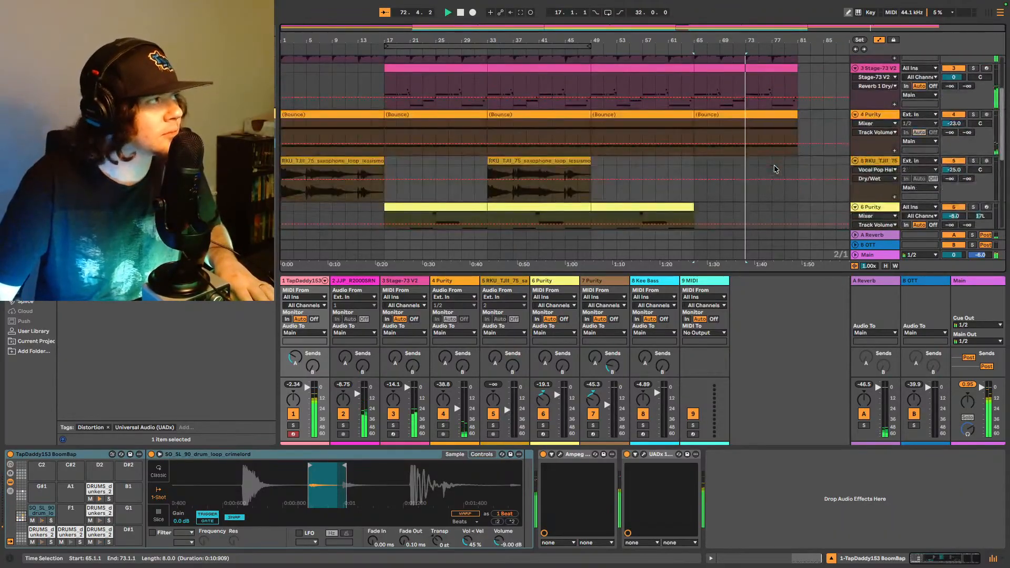
pyautogui.scroll(-3, 774, 169)
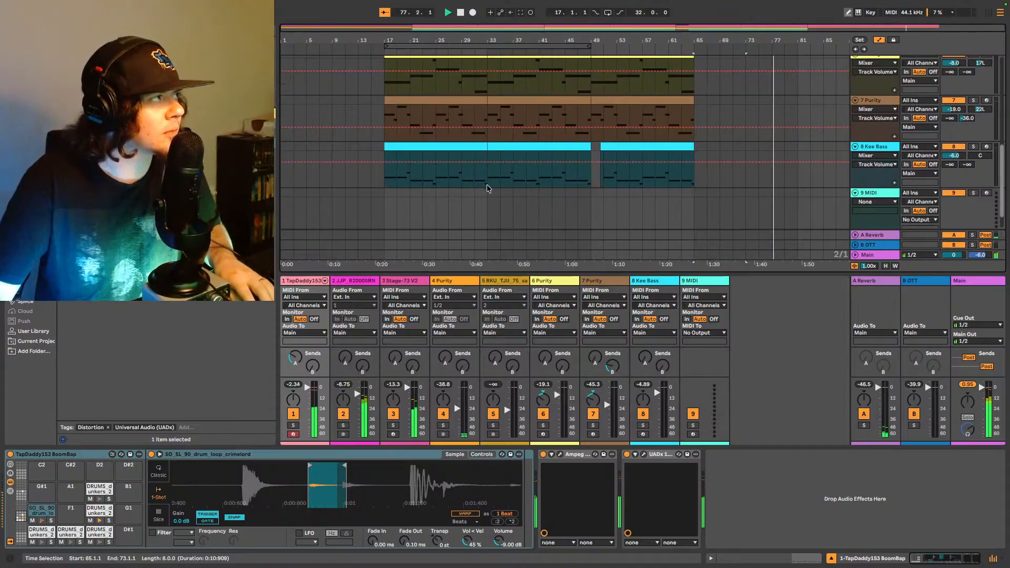
pyautogui.moveTo(488, 184); pyautogui.dragTo(594, 3)
pyautogui.scroll(1, 798, 83)
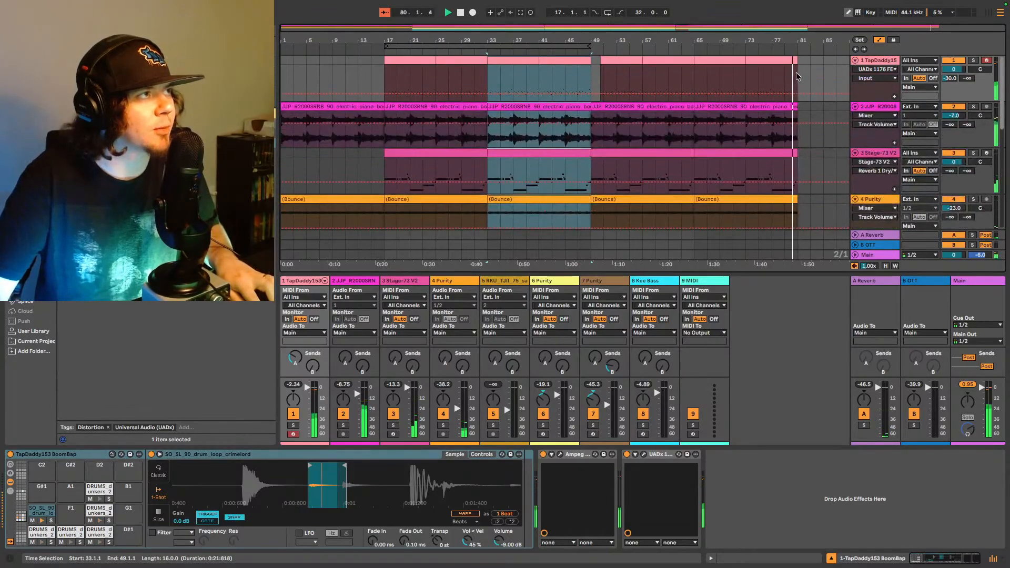
pyautogui.click(806, 59)
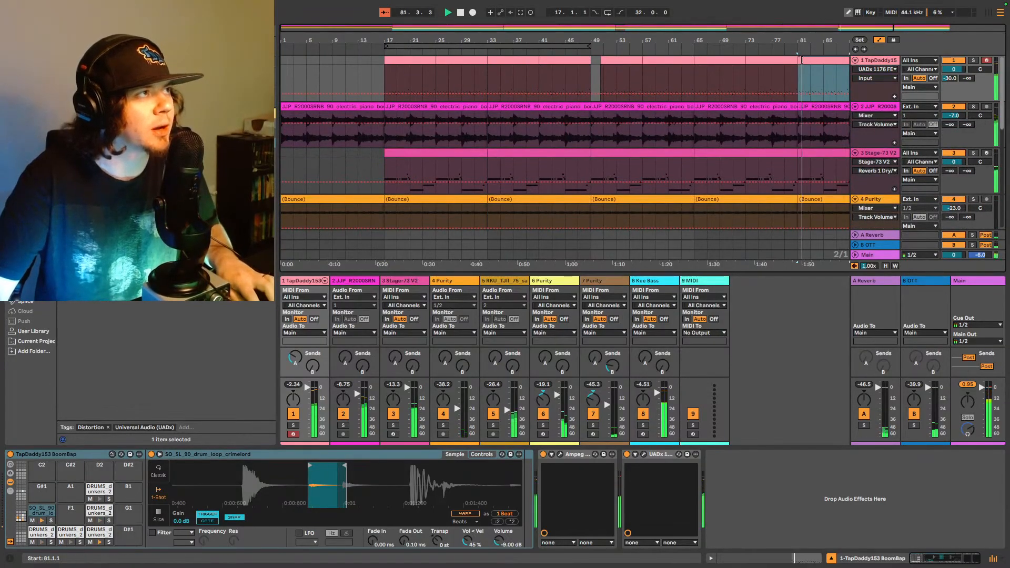
# Step: Trim the start of the track 1 drum clip at bar 81 to 84.3.1 and play the transition from bar 79
pyautogui.moveTo(805, 60); pyautogui.dragTo(824, 64)
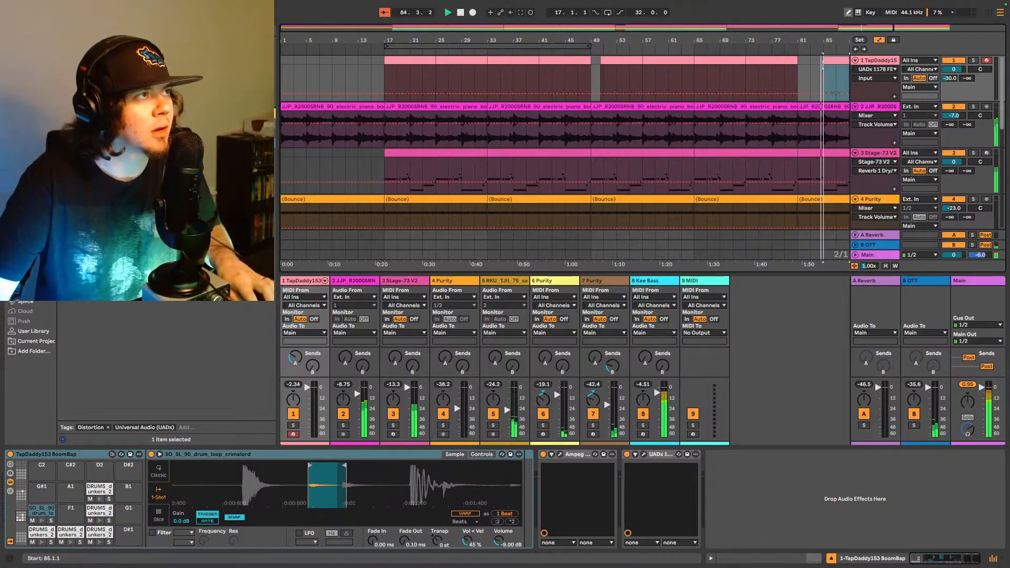
pyautogui.press('space')
pyautogui.press('+')
pyautogui.press('+')
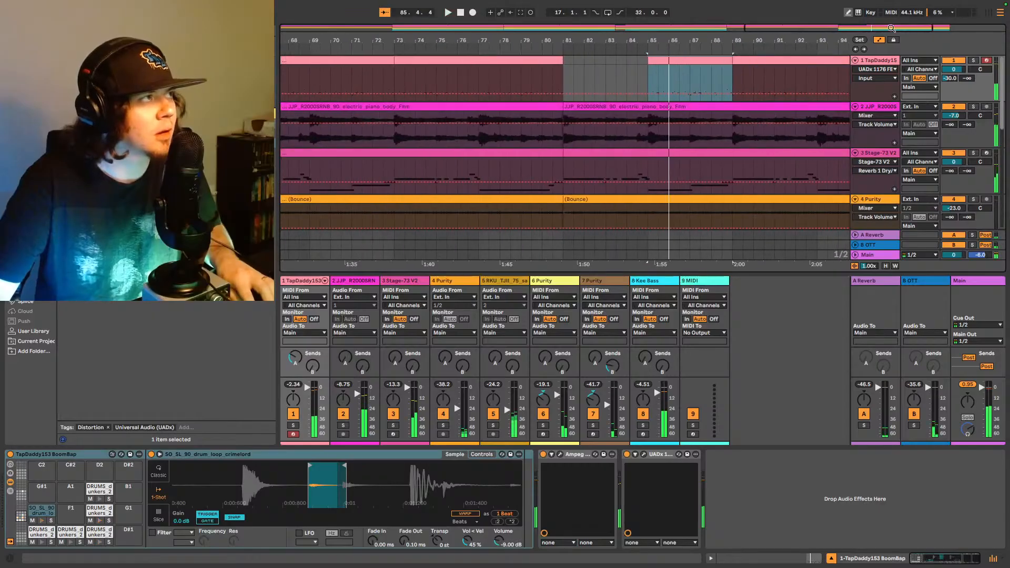
pyautogui.moveTo(647, 58); pyautogui.dragTo(636, 64)
pyautogui.press('space')
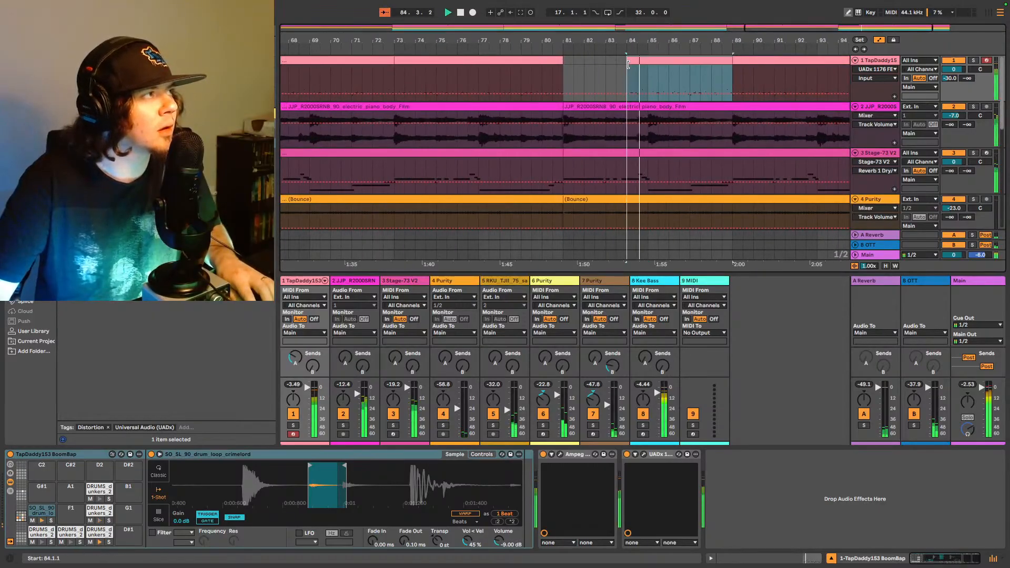
pyautogui.press('space')
pyautogui.press('space')
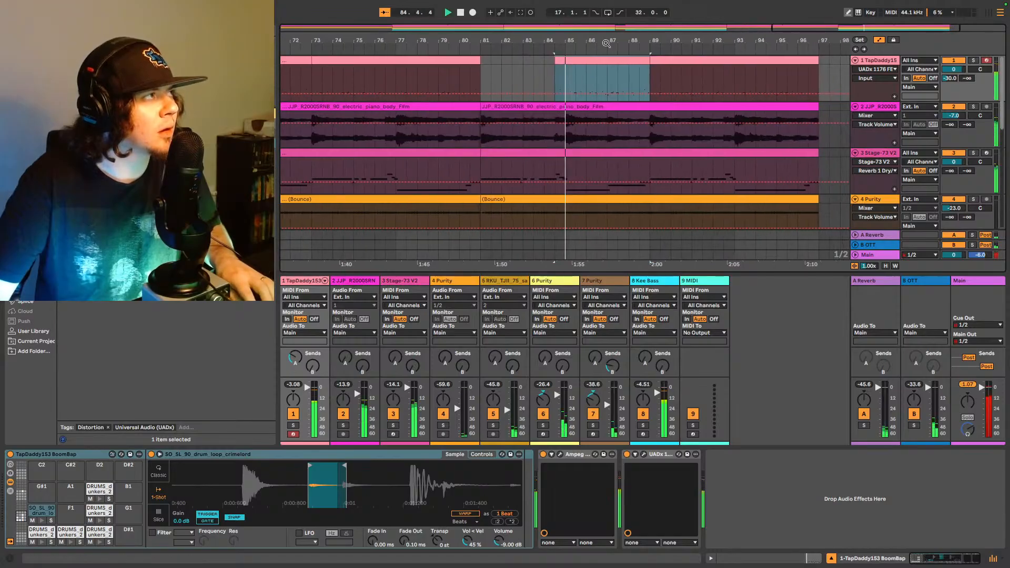
pyautogui.moveTo(634, 25); pyautogui.dragTo(626, 21)
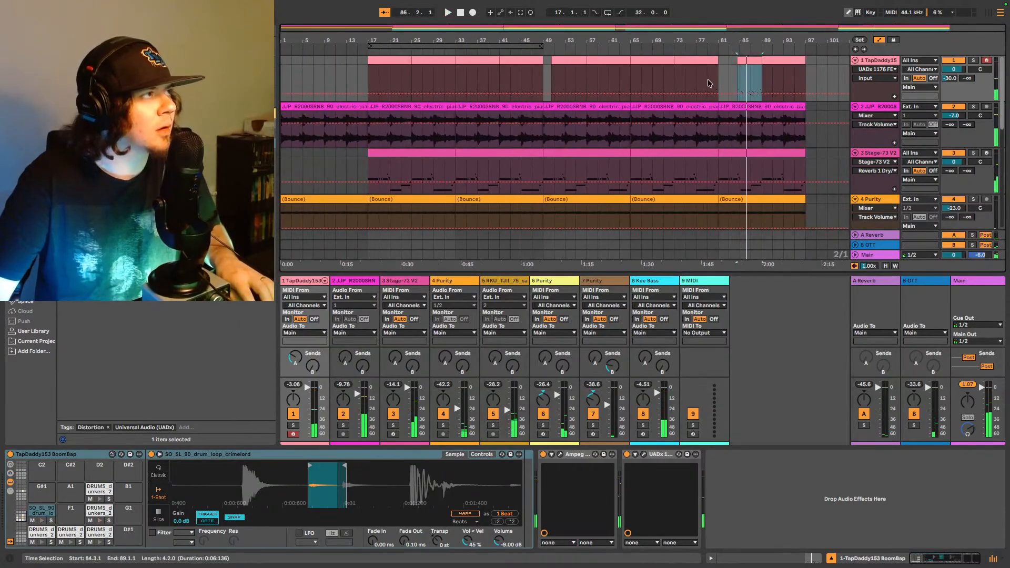
pyautogui.click(721, 79)
# Step: Trim the start of the Kee Bass clip at bar 81 to 84.3.1 and play the section to its end
pyautogui.scroll(-6, 721, 106)
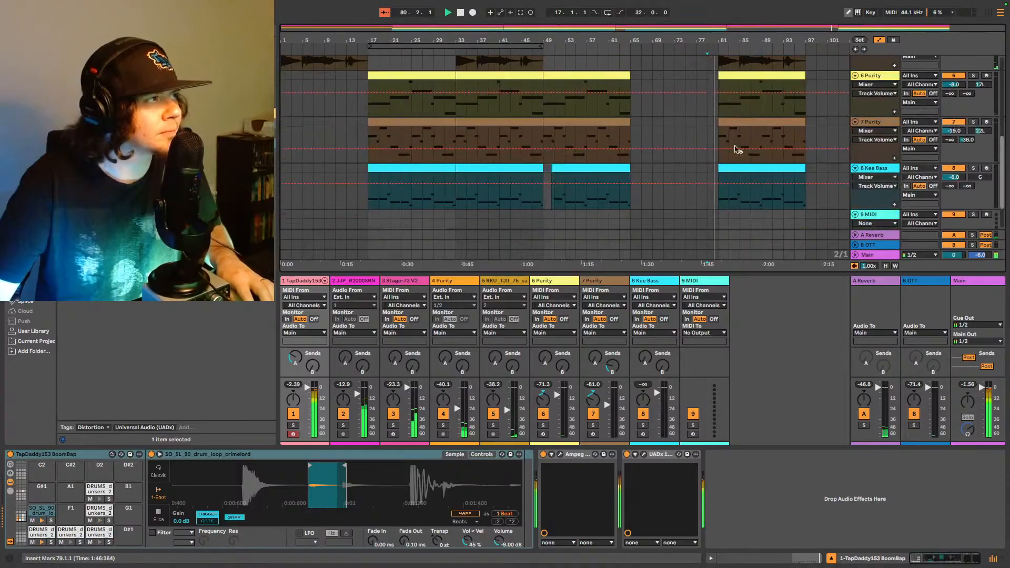
pyautogui.click(734, 169)
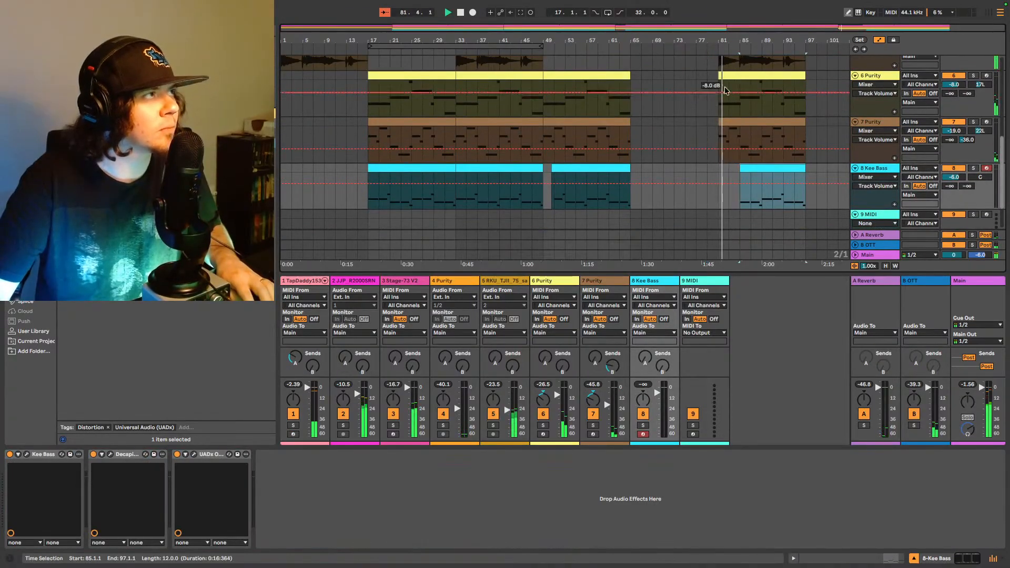
pyautogui.scroll(3, 796, 153)
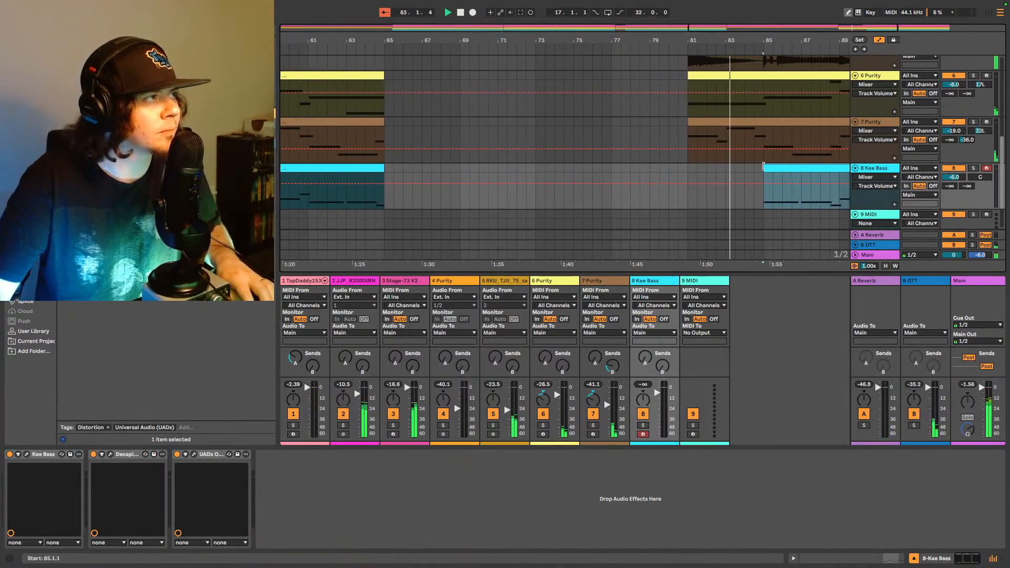
pyautogui.moveTo(763, 167); pyautogui.dragTo(749, 168)
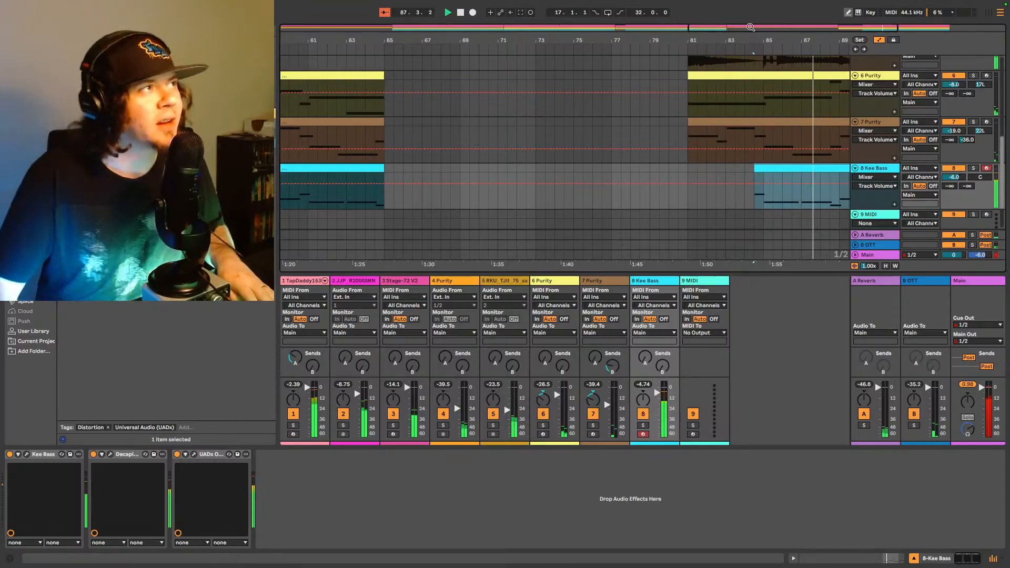
pyautogui.scroll(-5, 491, 77)
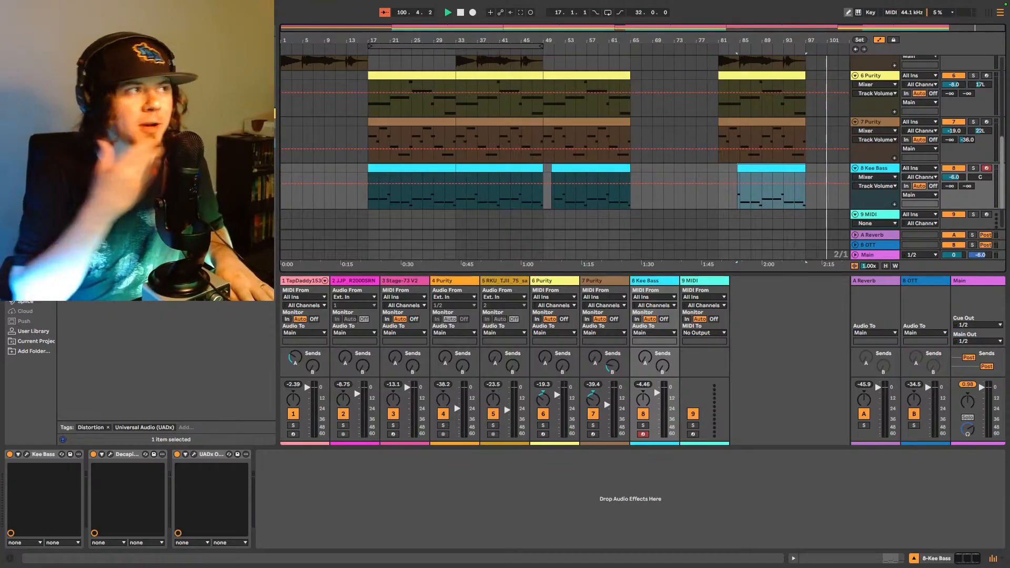
pyautogui.press('space')
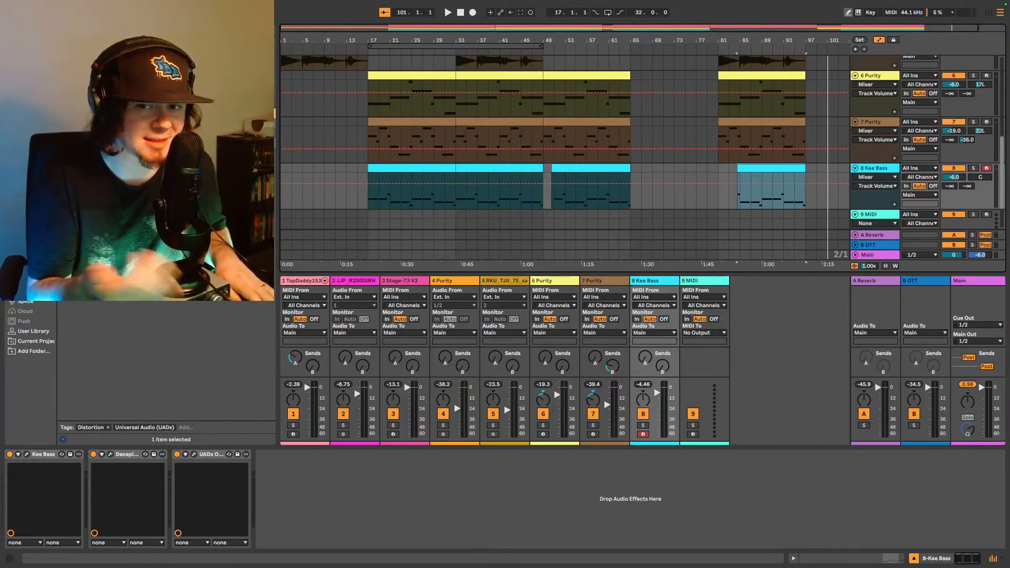
# Step: Review the clips on all tracks in the sections from bar 49 to 65 and from bar 65 to 81
pyautogui.scroll(10, 591, 103)
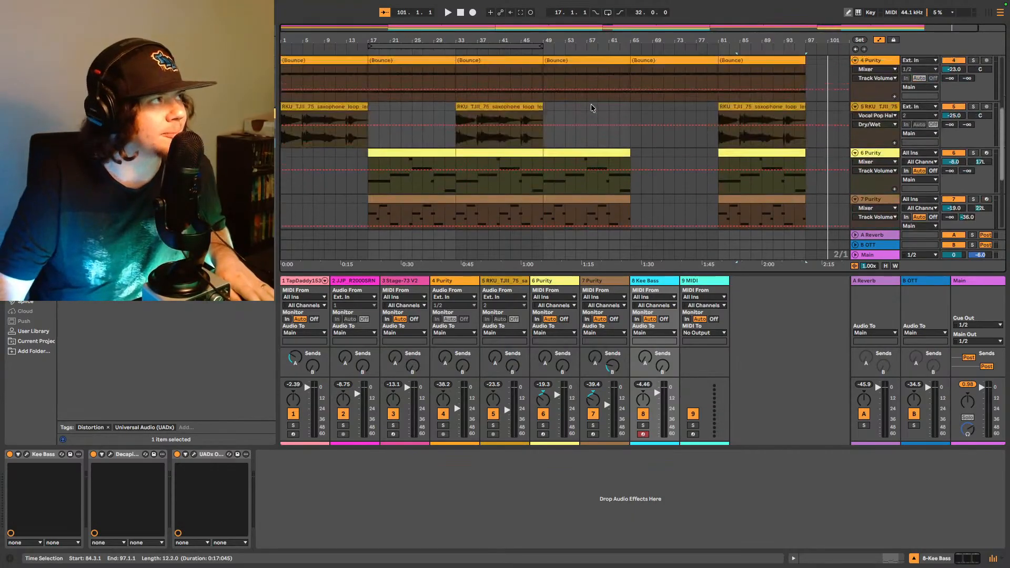
pyautogui.scroll(-4, 698, 105)
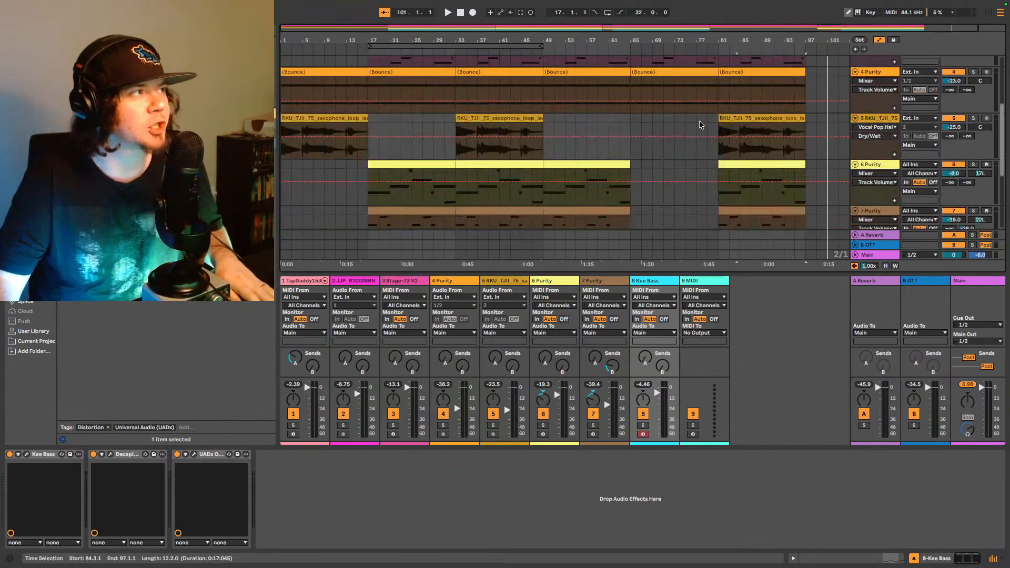
pyautogui.scroll(4, 679, 126)
pyautogui.moveTo(629, 175); pyautogui.dragTo(719, 79)
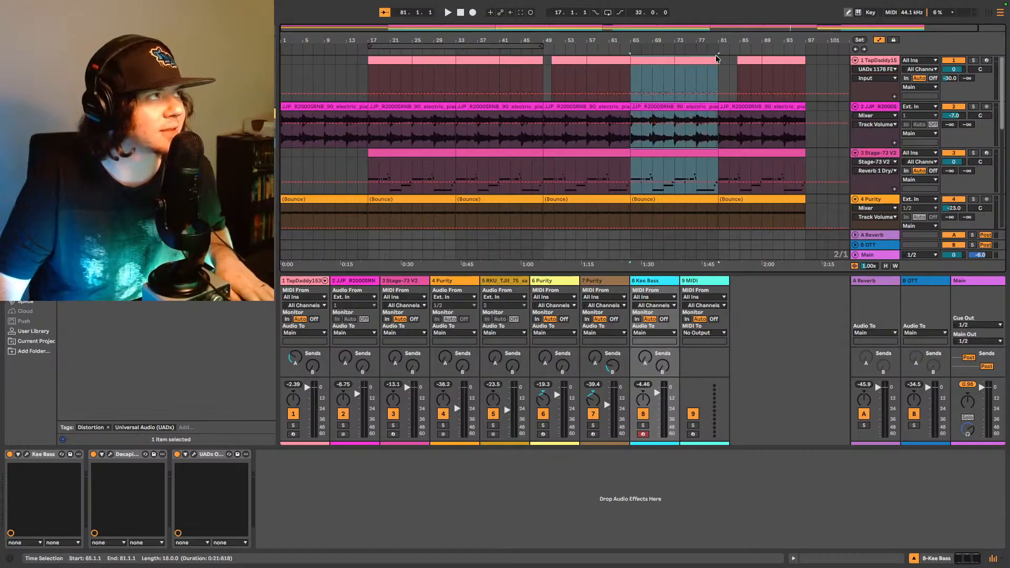
pyautogui.moveTo(545, 77); pyautogui.dragTo(631, 47)
pyautogui.scroll(-5, 636, 94)
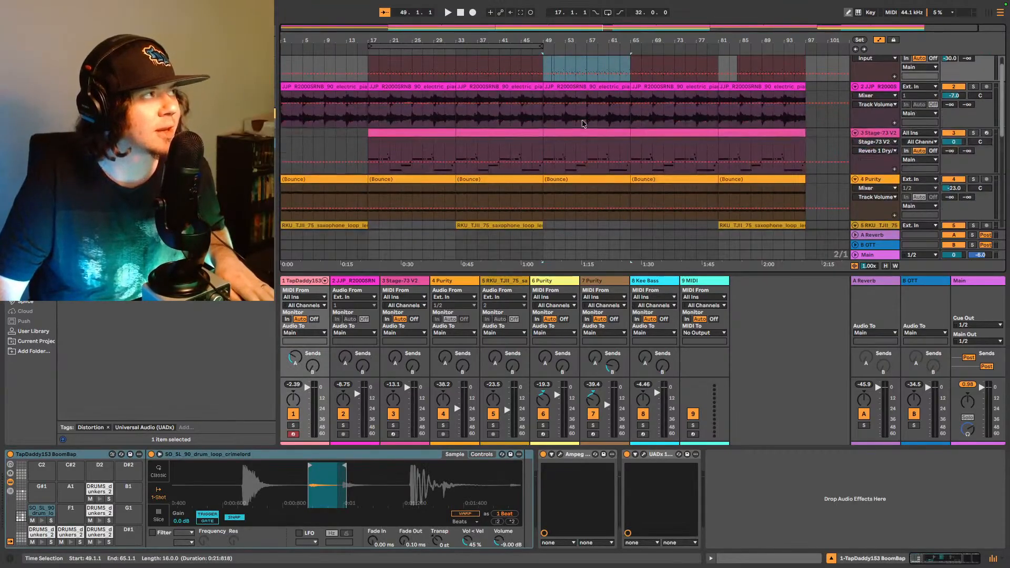
pyautogui.scroll(-5, 588, 94)
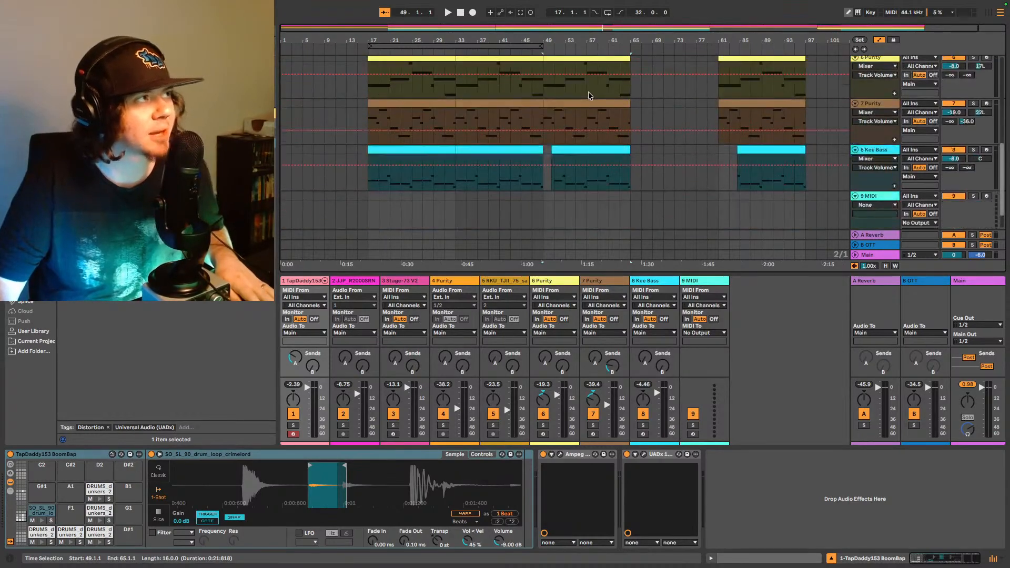
# Step: Load Purity on MIDI track 9 and choose the Oburi preset from its Lead Synth category
pyautogui.moveTo(544, 188); pyautogui.dragTo(716, 25)
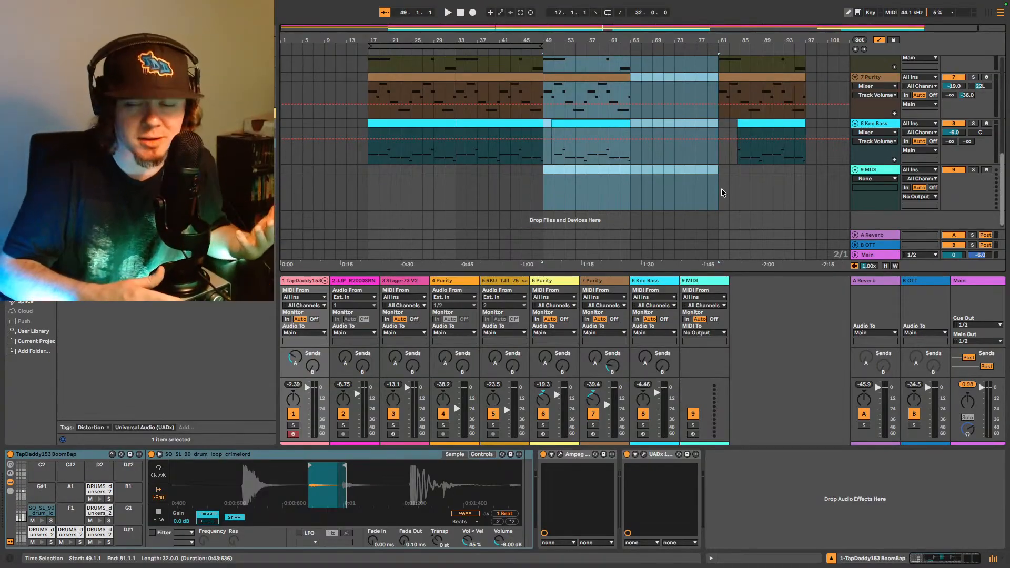
pyautogui.click(869, 171)
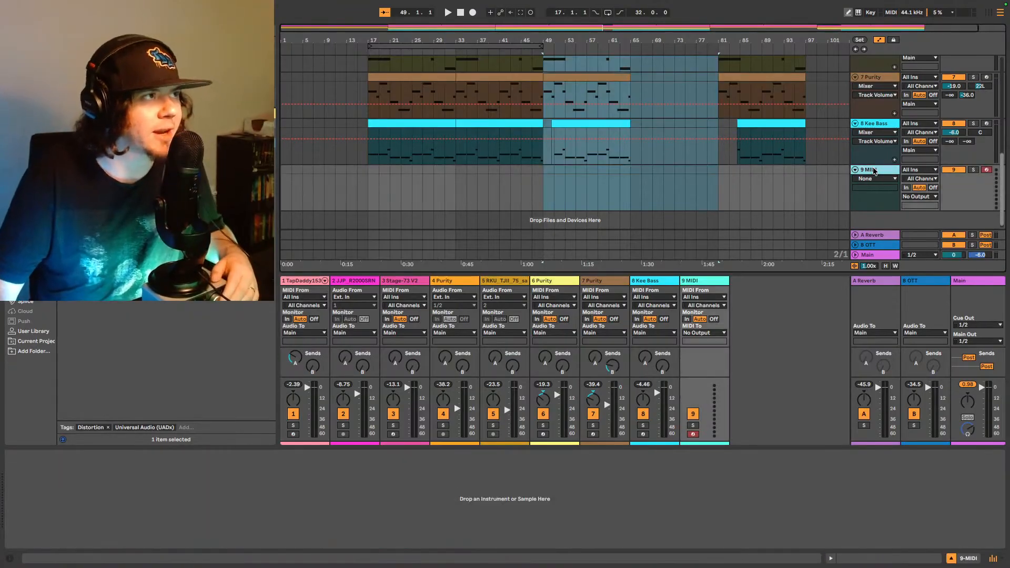
pyautogui.click(546, 194)
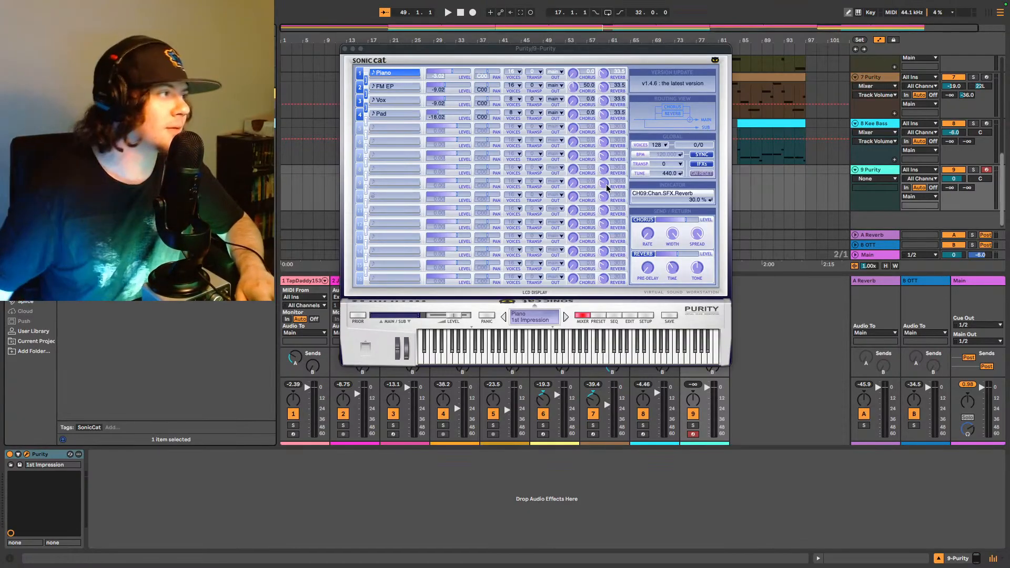
pyautogui.click(596, 316)
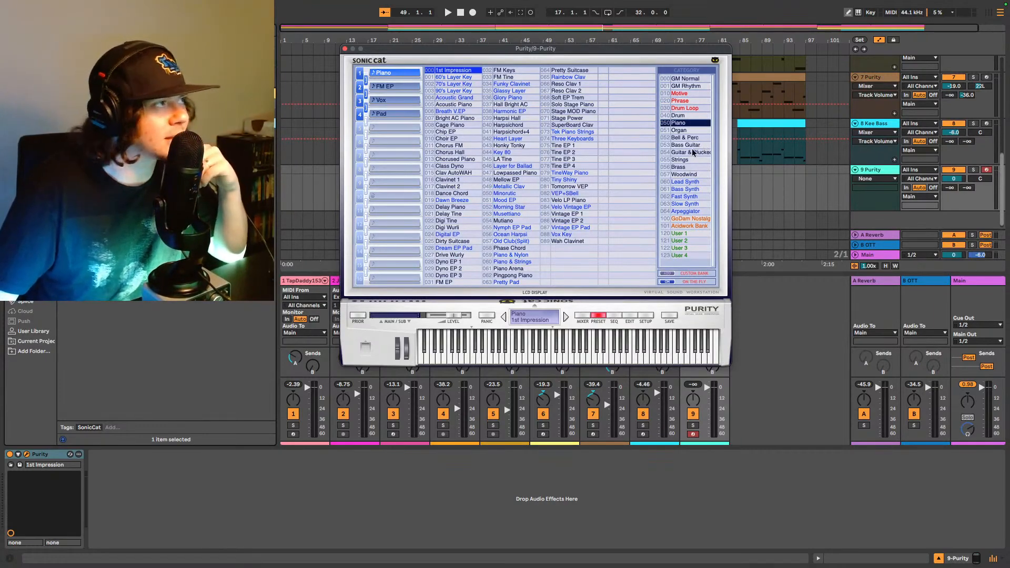
pyautogui.click(684, 182)
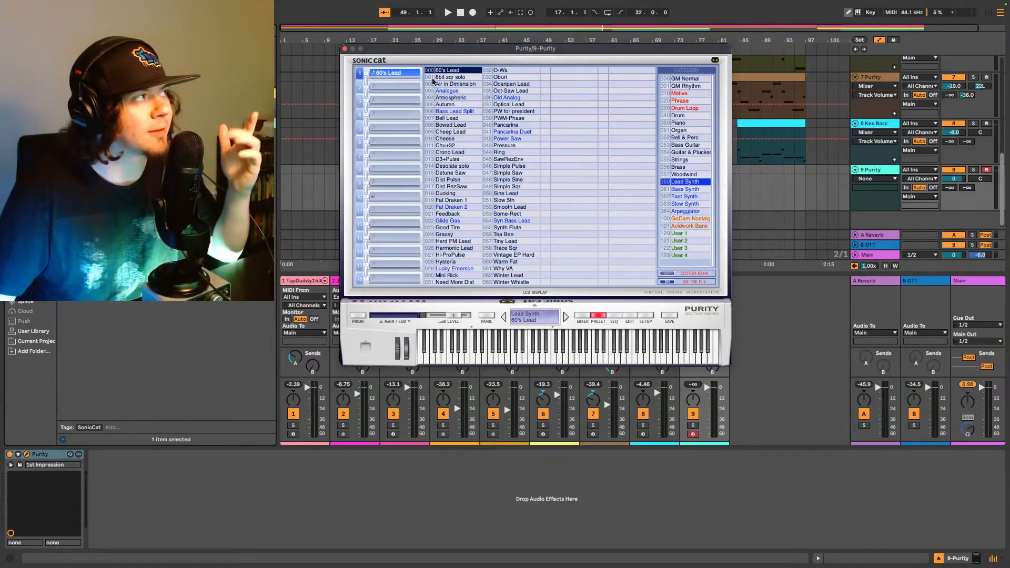
pyautogui.click(505, 78)
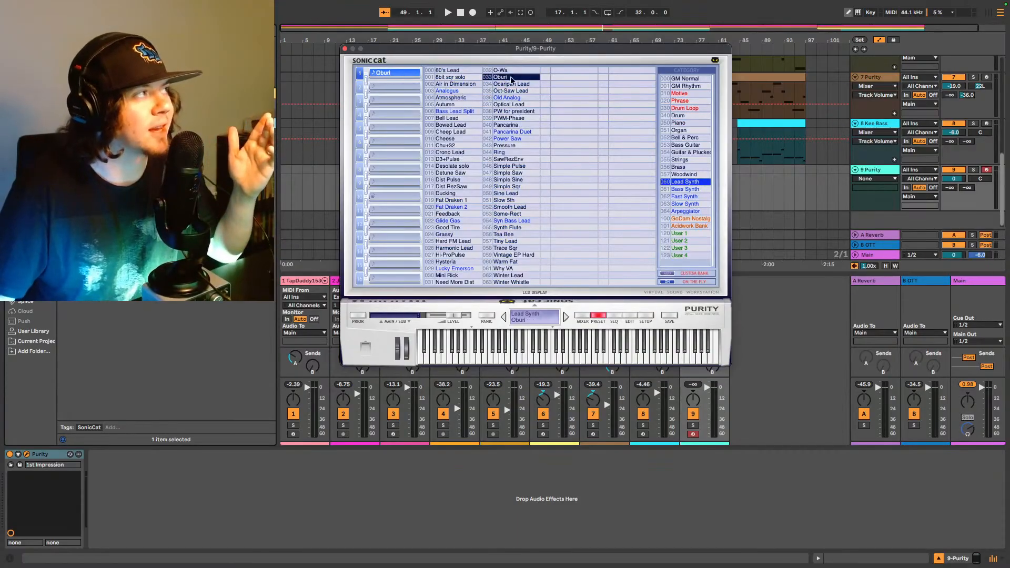
pyautogui.click(345, 49)
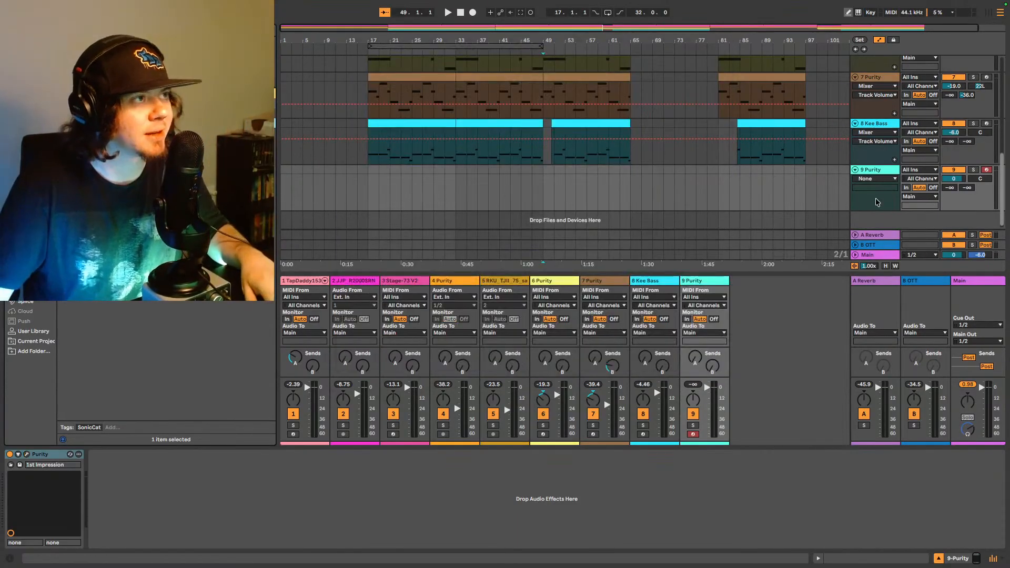
# Step: Lower the track 9 volume to -17 dB and capture the lead melody played over the beat as a MIDI clip
pyautogui.click(951, 179)
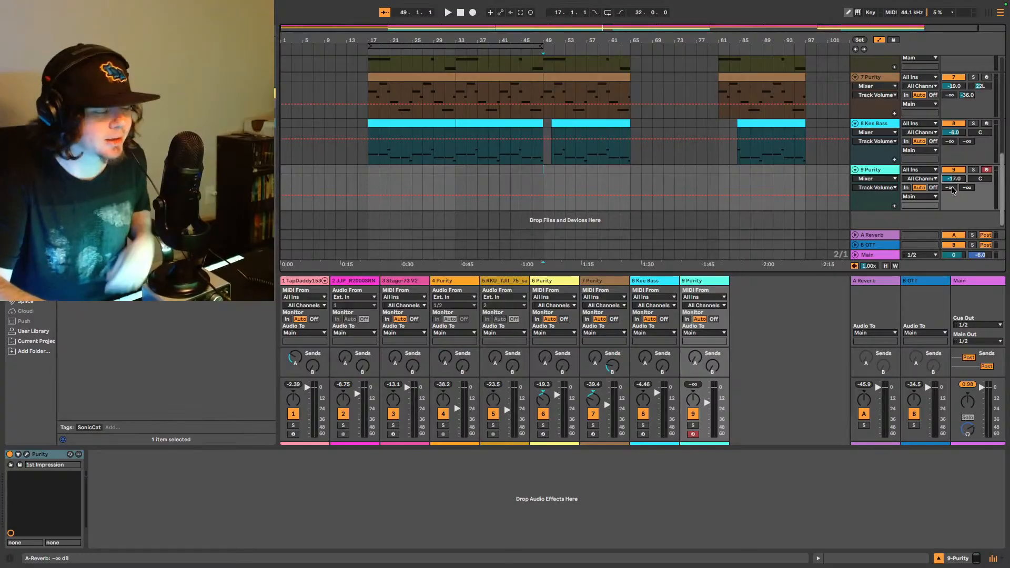
pyautogui.press('space')
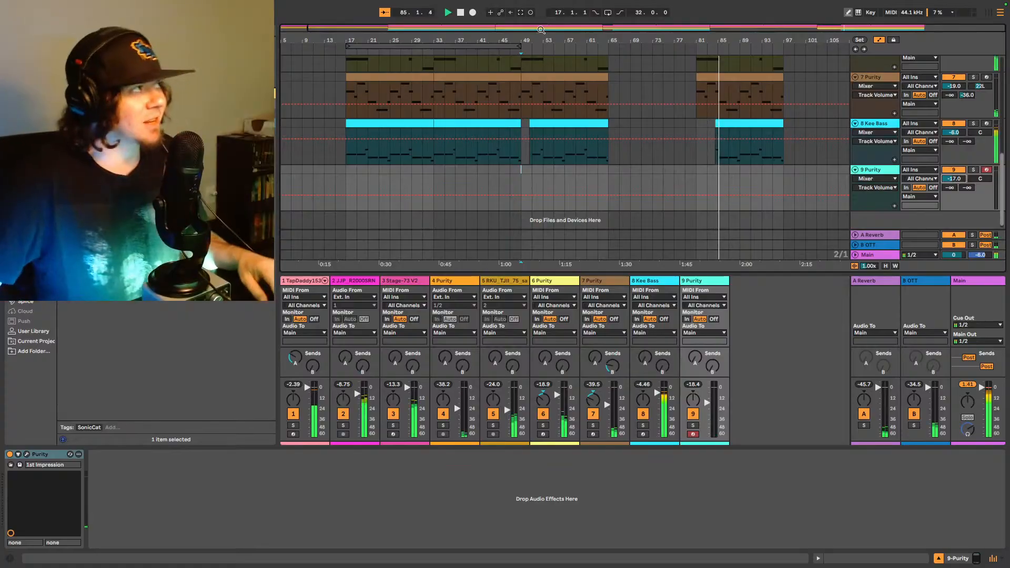
pyautogui.click(523, 12)
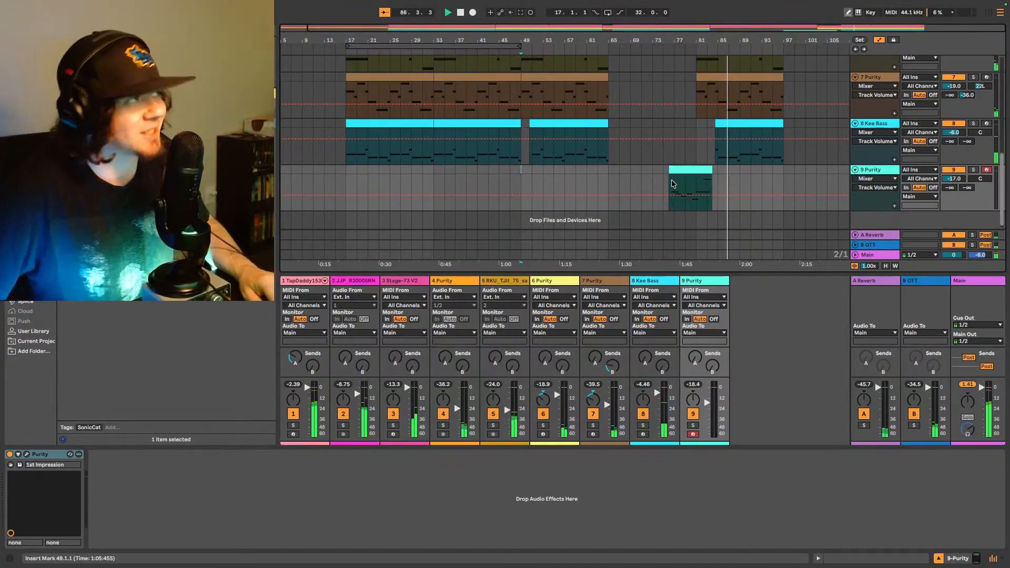
# Step: Extend the start of the captured track 9 clip back to bar 63 and open its notes in an enlarged editor
pyautogui.moveTo(671, 183); pyautogui.dragTo(588, 162)
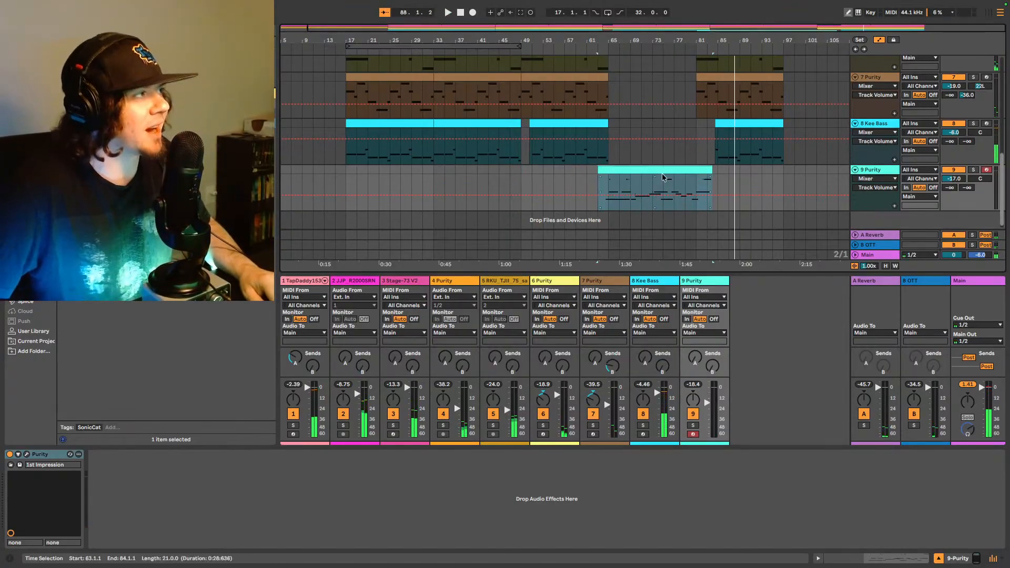
pyautogui.press('space')
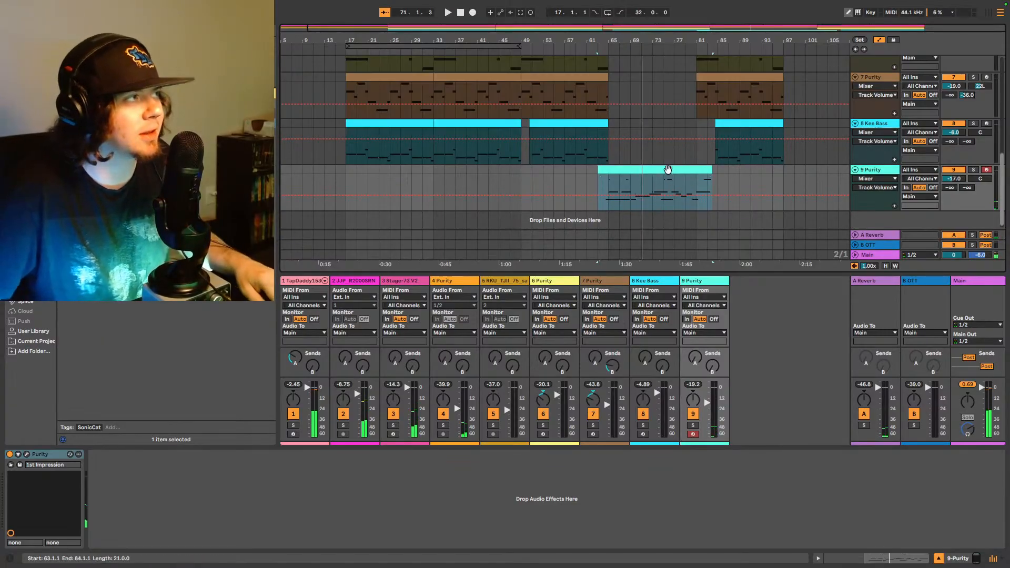
pyautogui.click(896, 559)
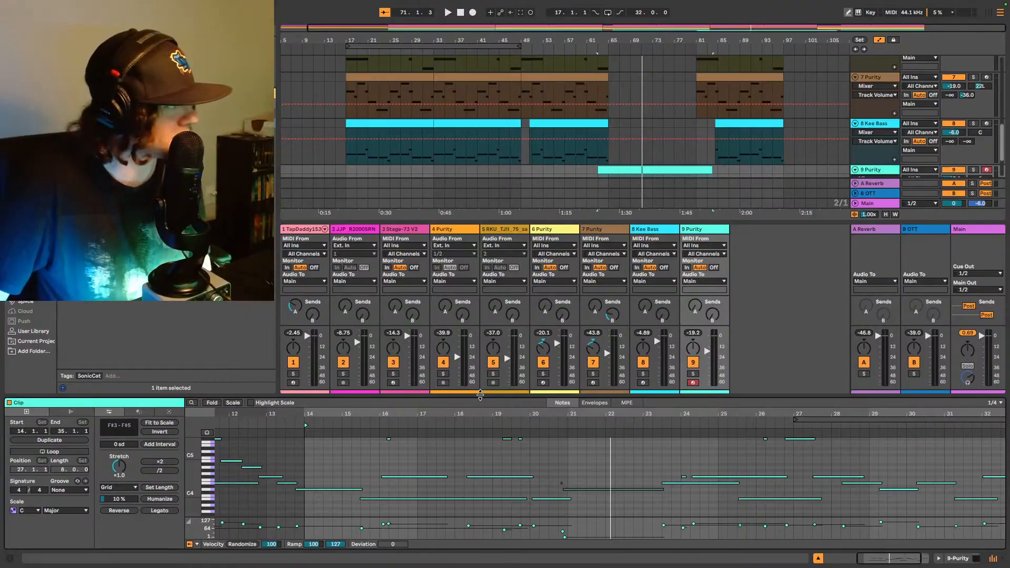
pyautogui.moveTo(480, 396); pyautogui.dragTo(492, 275)
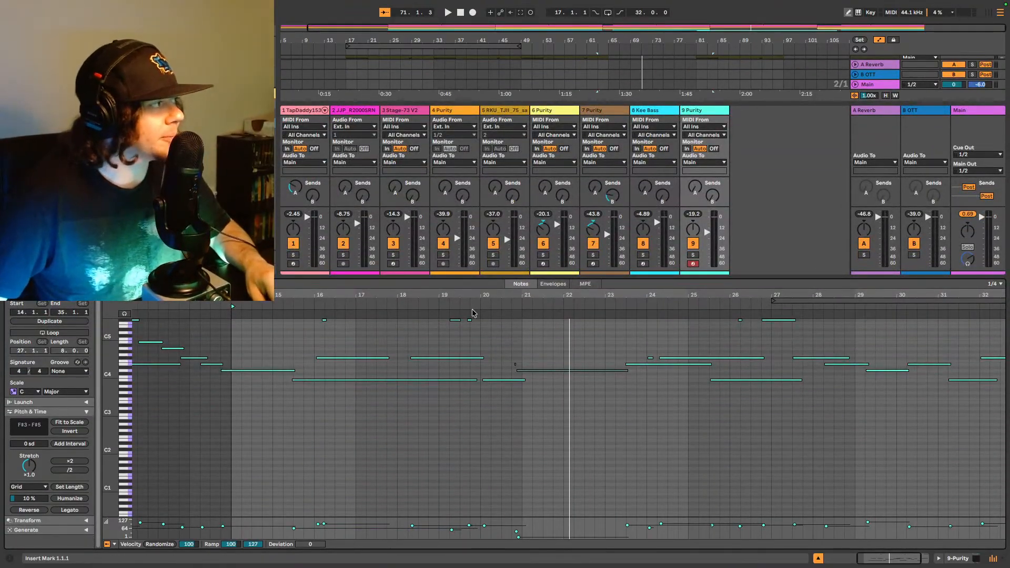
# Step: Set the velocity of the long B3 note at 15.2.4 to 19 and play the passage
pyautogui.press('space')
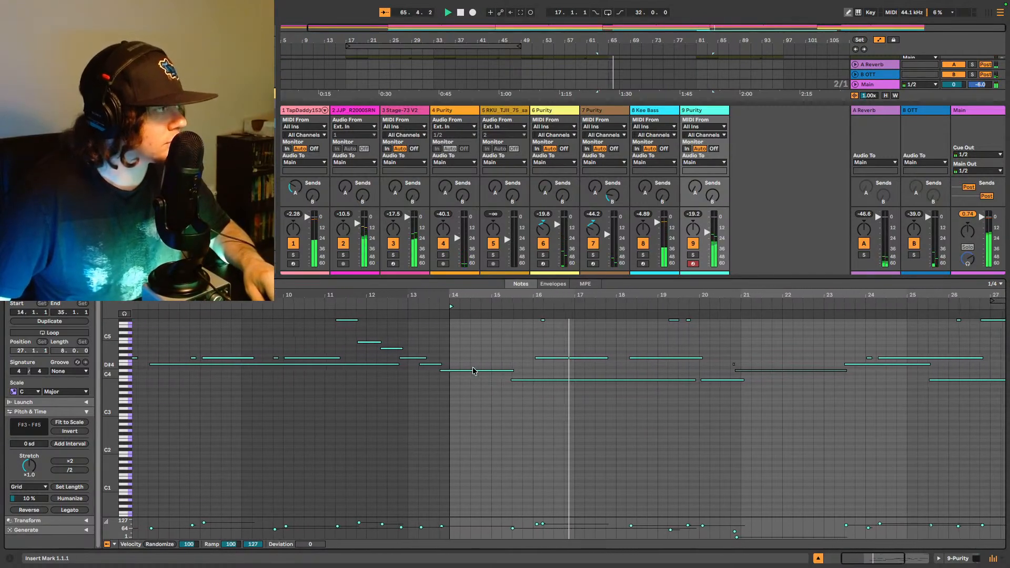
pyautogui.moveTo(487, 527); pyautogui.dragTo(486, 533)
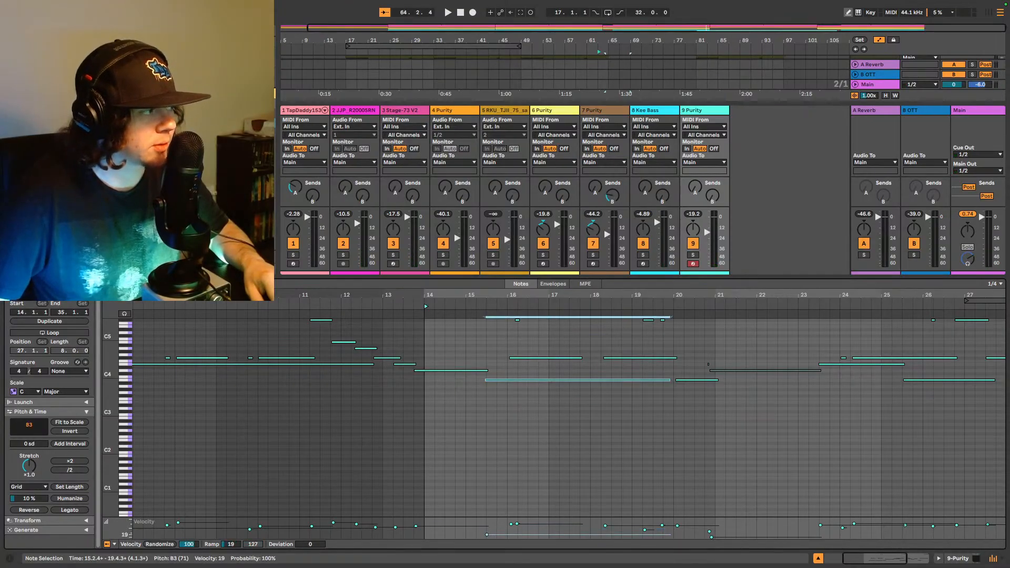
pyautogui.press('space')
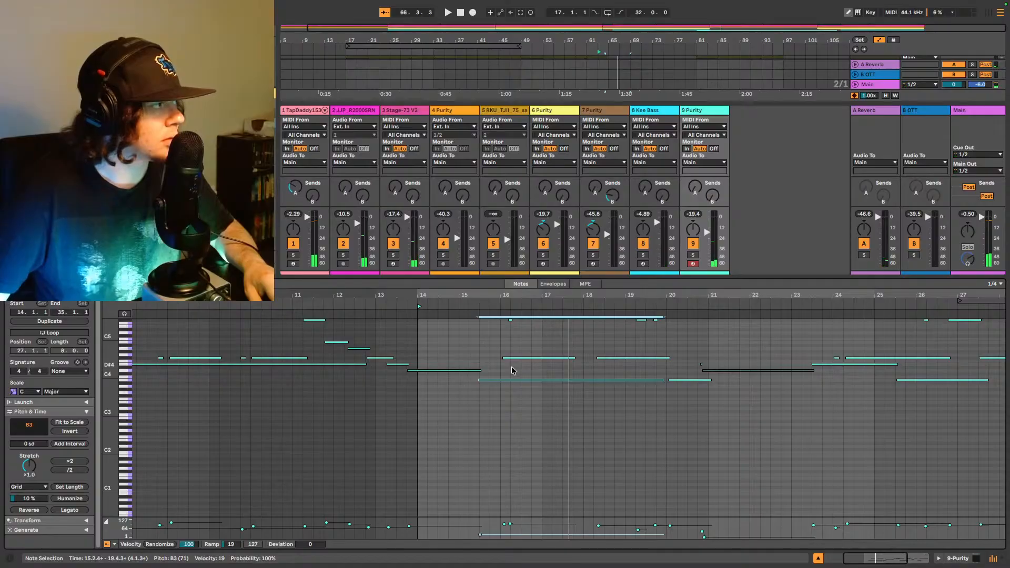
# Step: Adjust the velocity of the short F#5 note at 16.1.4 and lower the long F#4 note at 16.1.1 to 62
pyautogui.click(509, 318)
pyautogui.press('space')
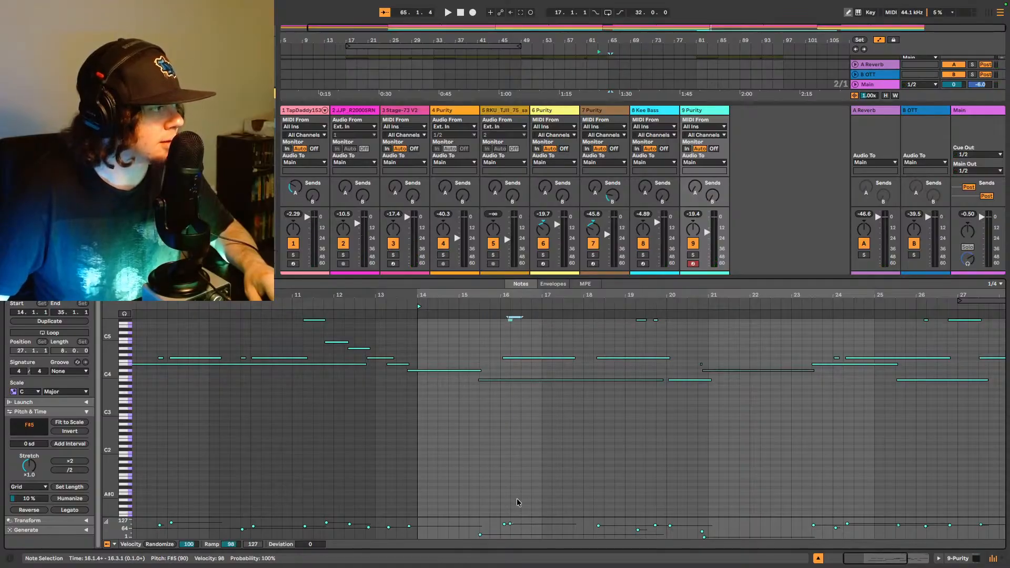
pyautogui.moveTo(512, 525); pyautogui.dragTo(512, 527)
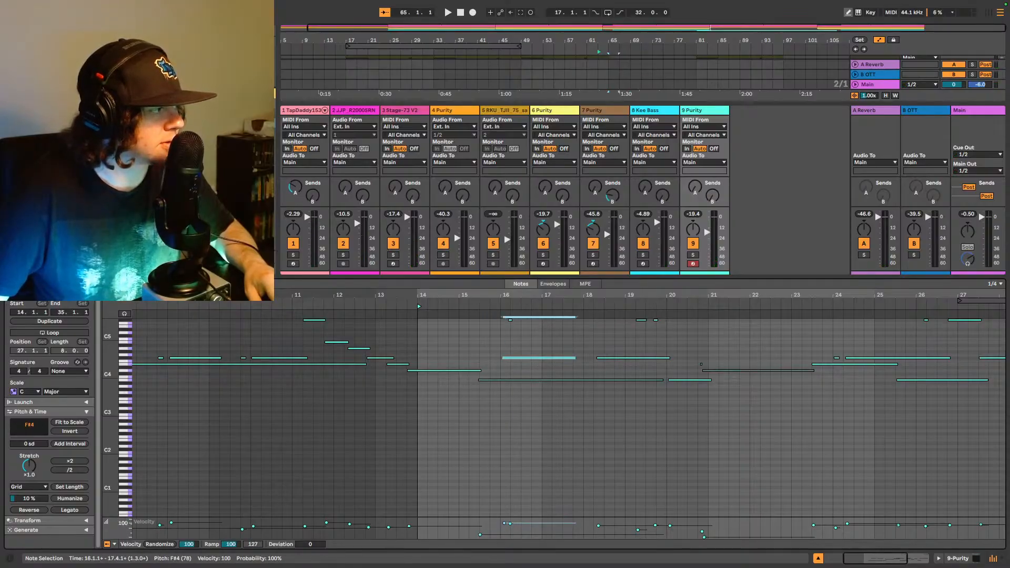
pyautogui.click(509, 318)
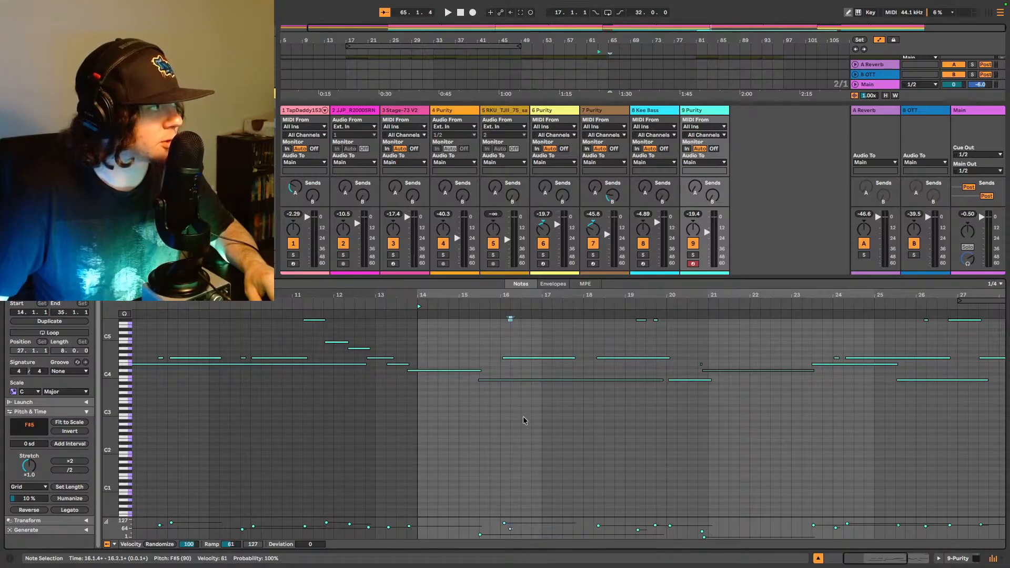
pyautogui.press('space')
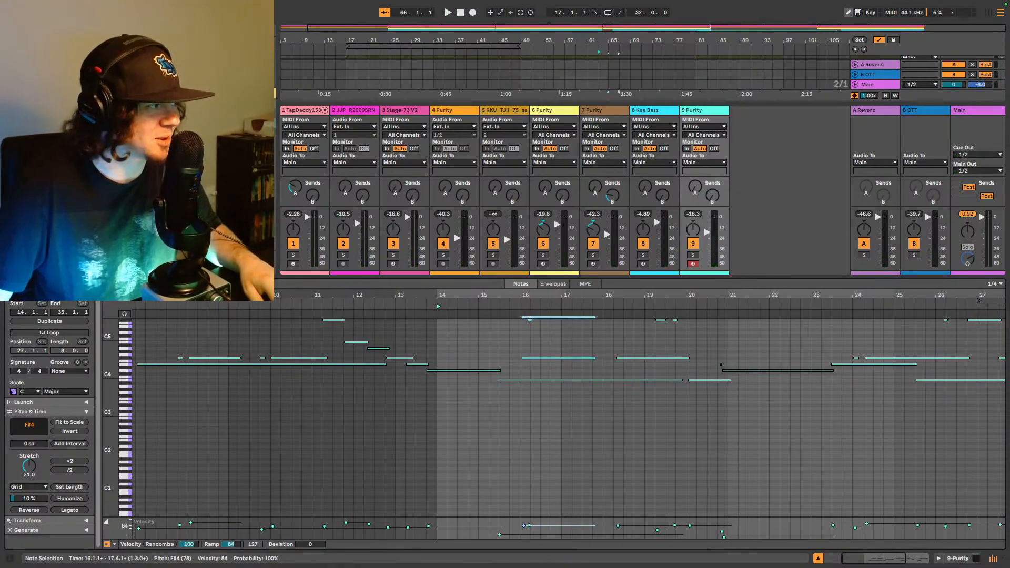
pyautogui.press('space')
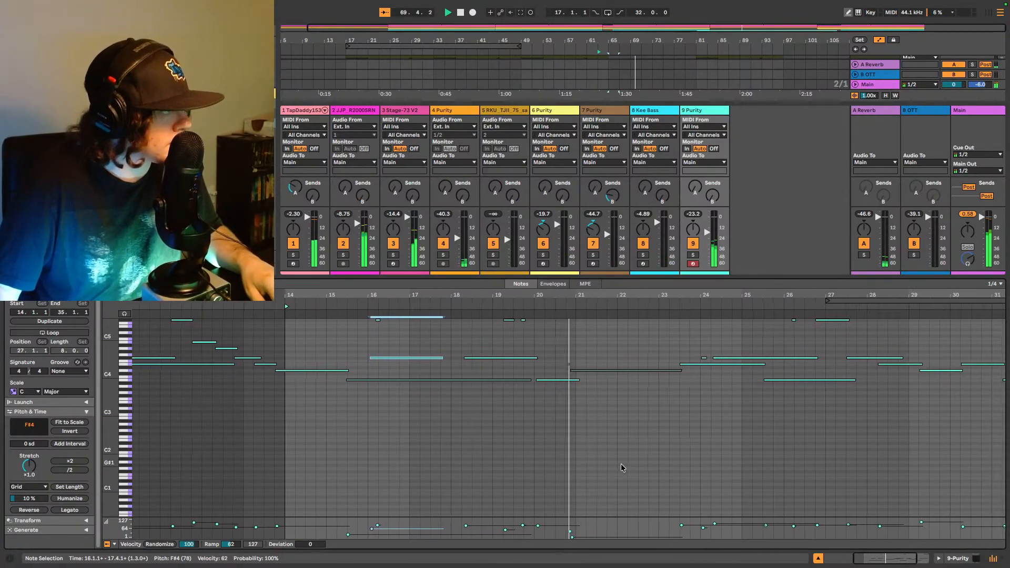
# Step: Set the velocity of the long D4 note at 20.4.2 to 69 and play it back
pyautogui.press('space')
pyautogui.click(589, 369)
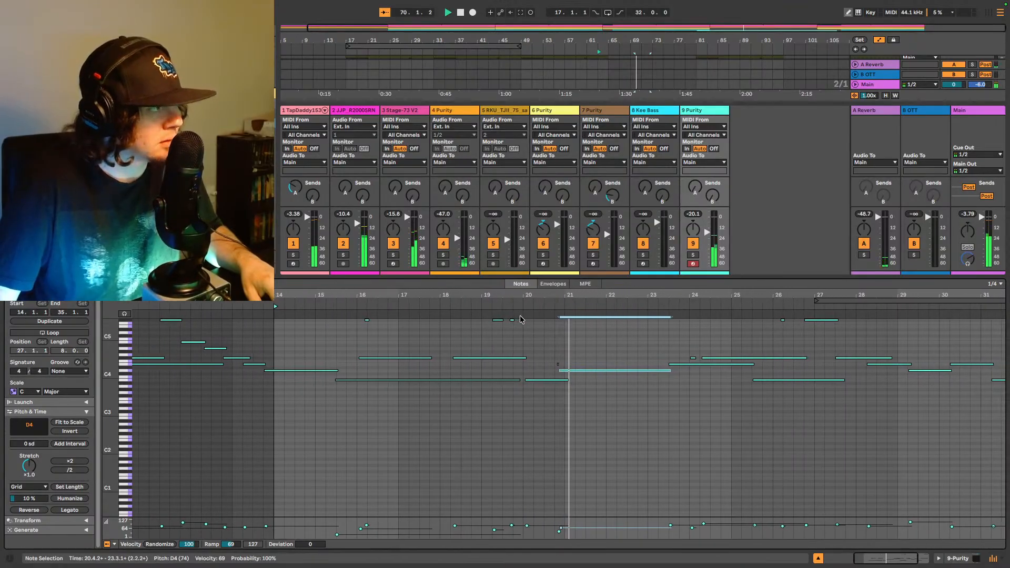
pyautogui.press('space')
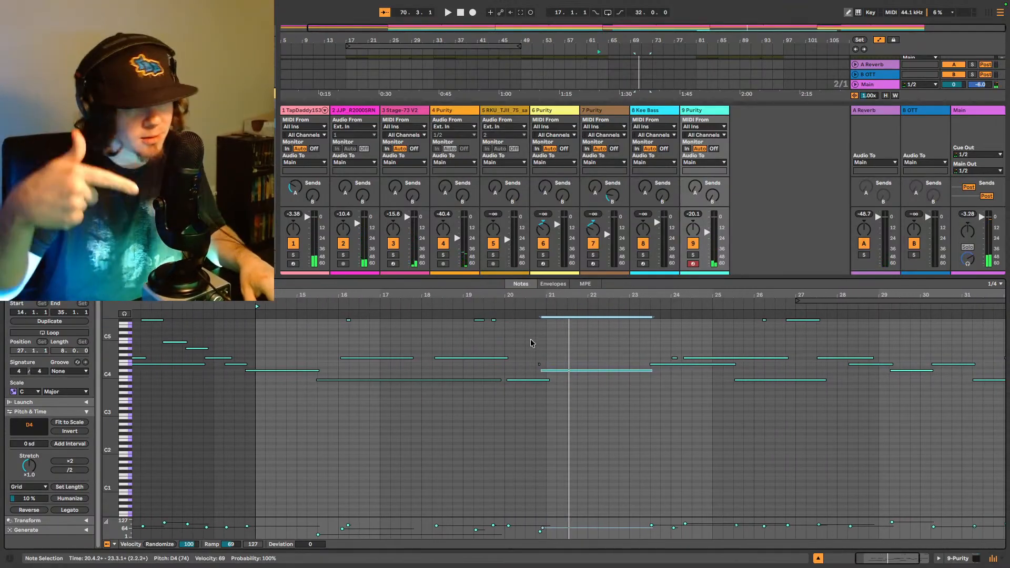
# Step: Play the song from clip position 15.2.1 to review the lead melody and the return of the full beat
pyautogui.click(308, 354)
pyautogui.press('space')
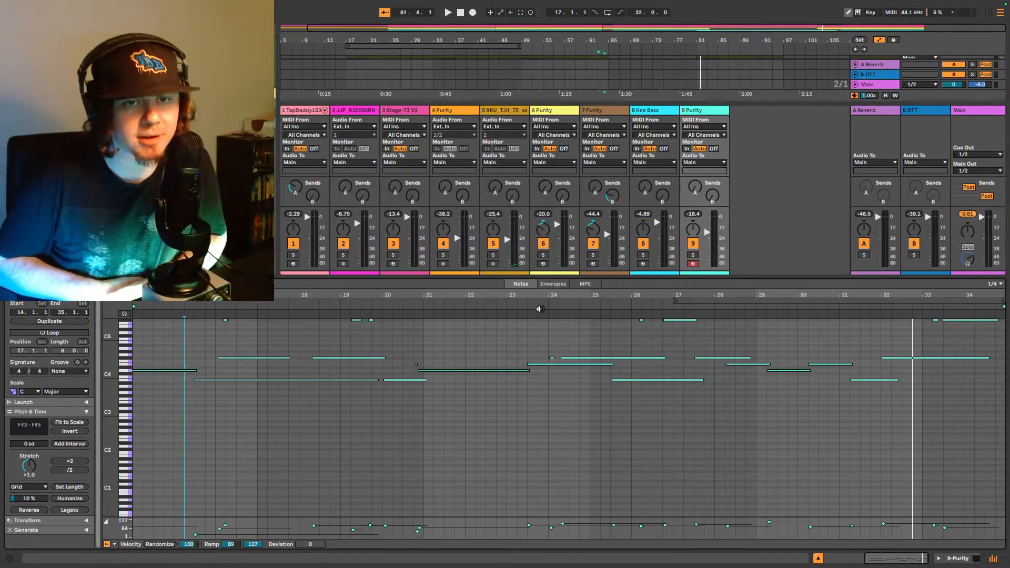
pyautogui.press('space')
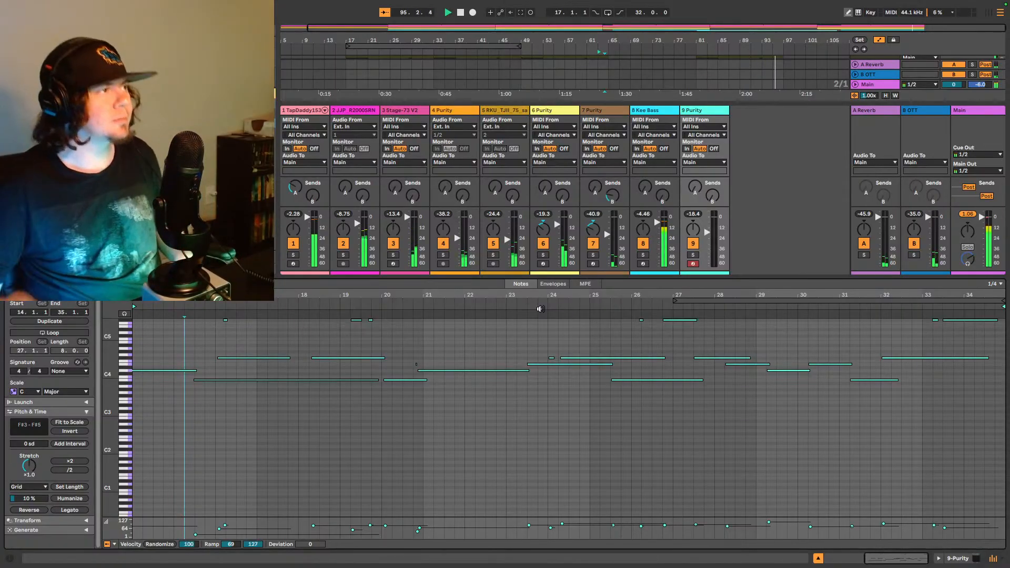
pyautogui.press('space')
pyautogui.press('space')
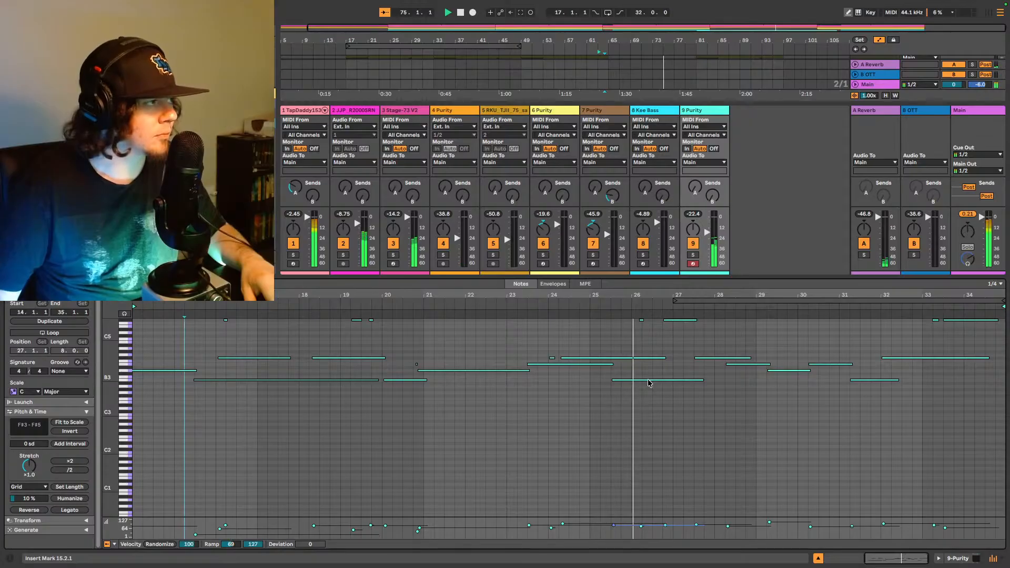
# Step: Move the short F#5 note just after the start of bar 26 in the clip to 26.3.1 and play the passage
pyautogui.click(641, 320)
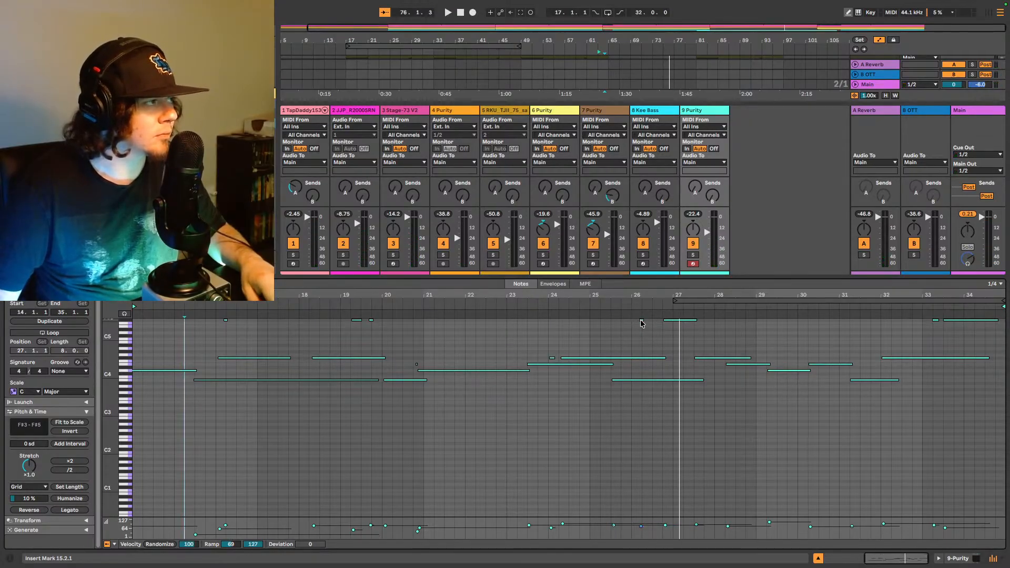
pyautogui.click(653, 320)
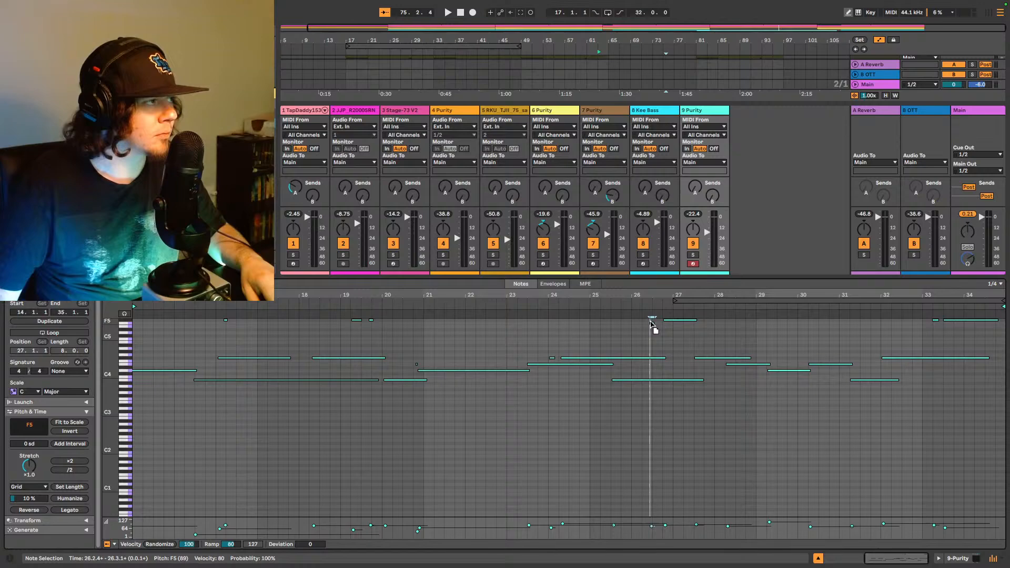
pyautogui.click(622, 304)
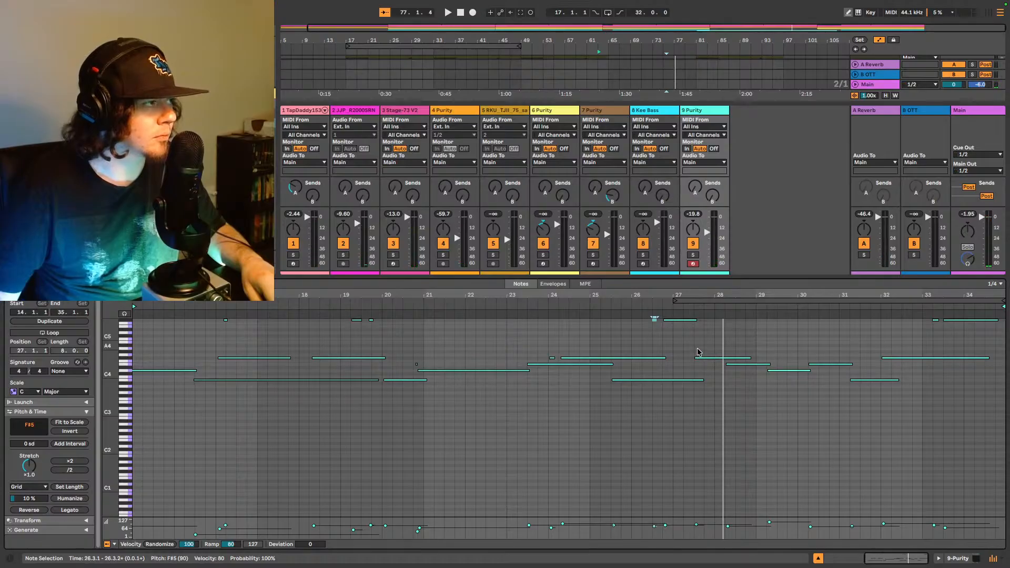
pyautogui.scroll(1, 707, 345)
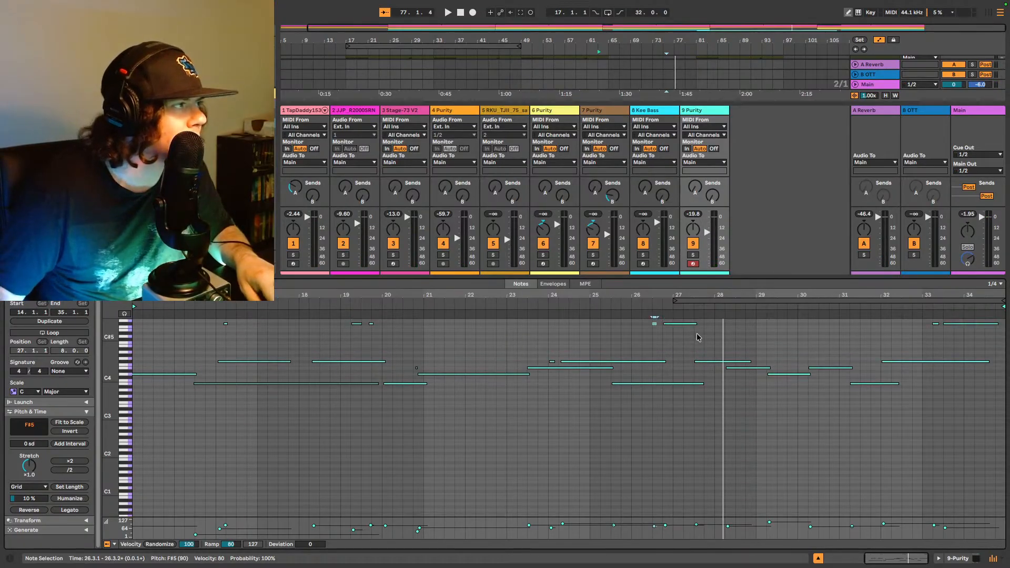
pyautogui.scroll(2, 705, 339)
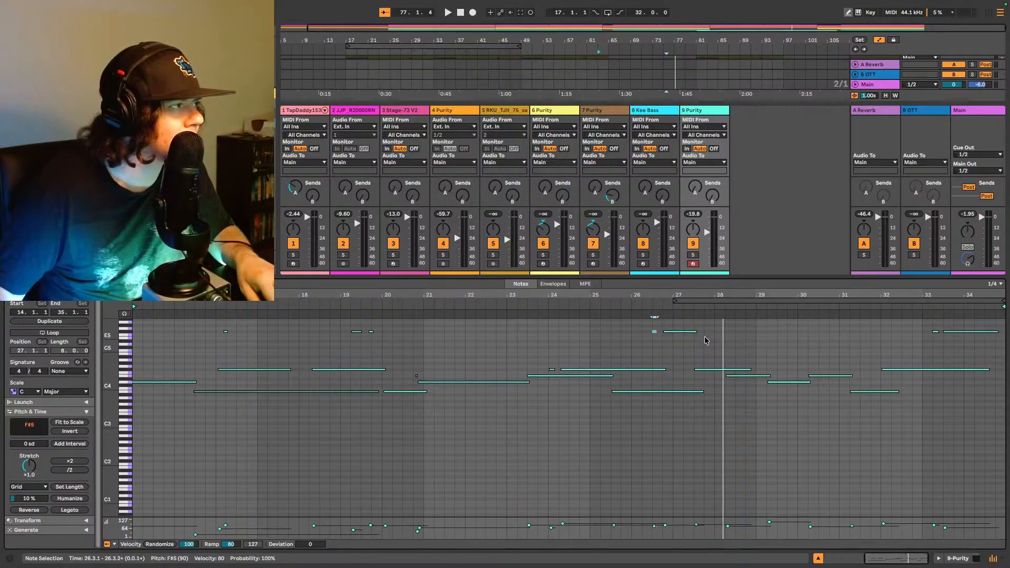
# Step: Copy the short F#5 note from 26.3.1 to 27.4.1 and play the result
pyautogui.press('space')
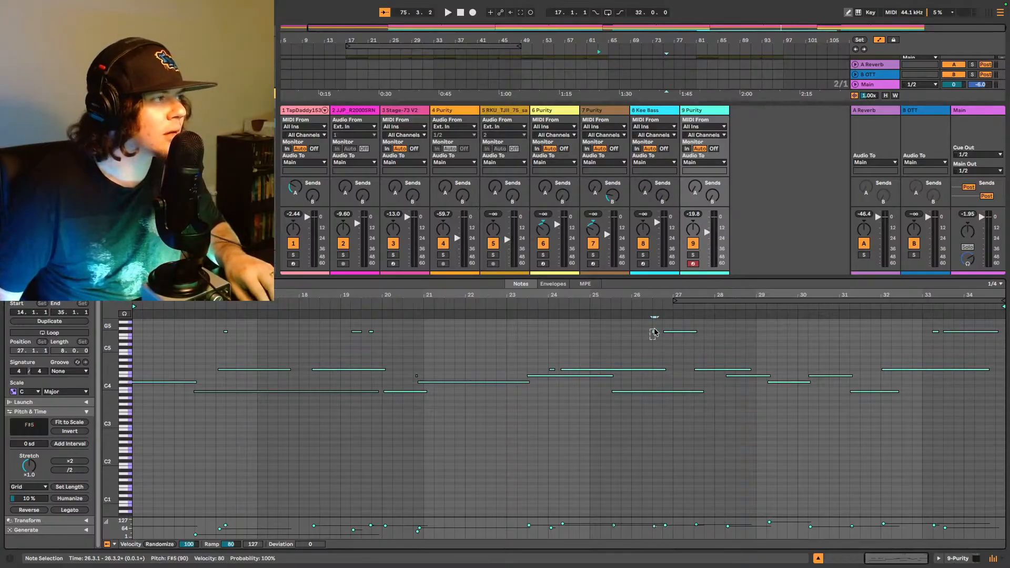
pyautogui.click(707, 335)
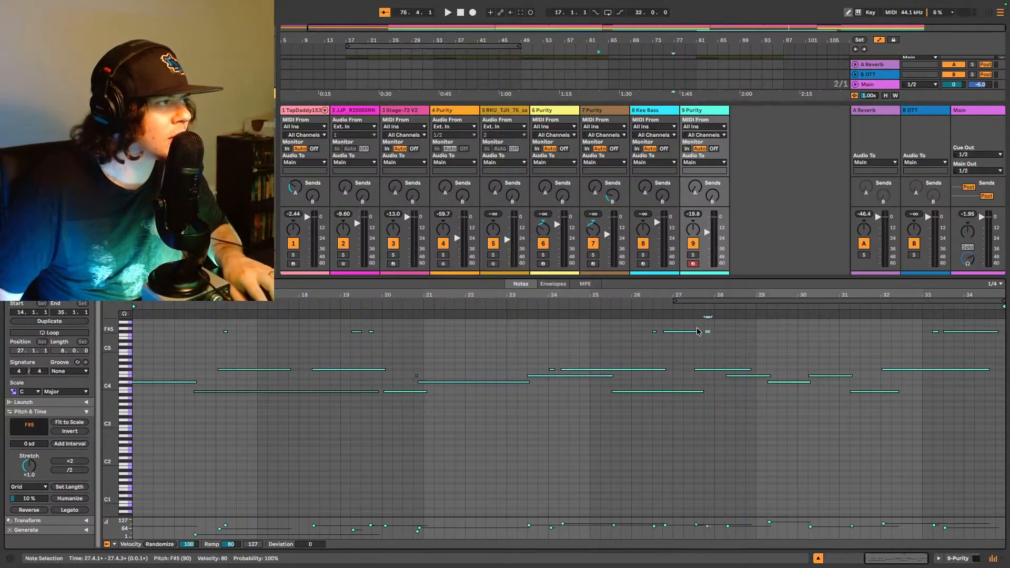
pyautogui.click(687, 307)
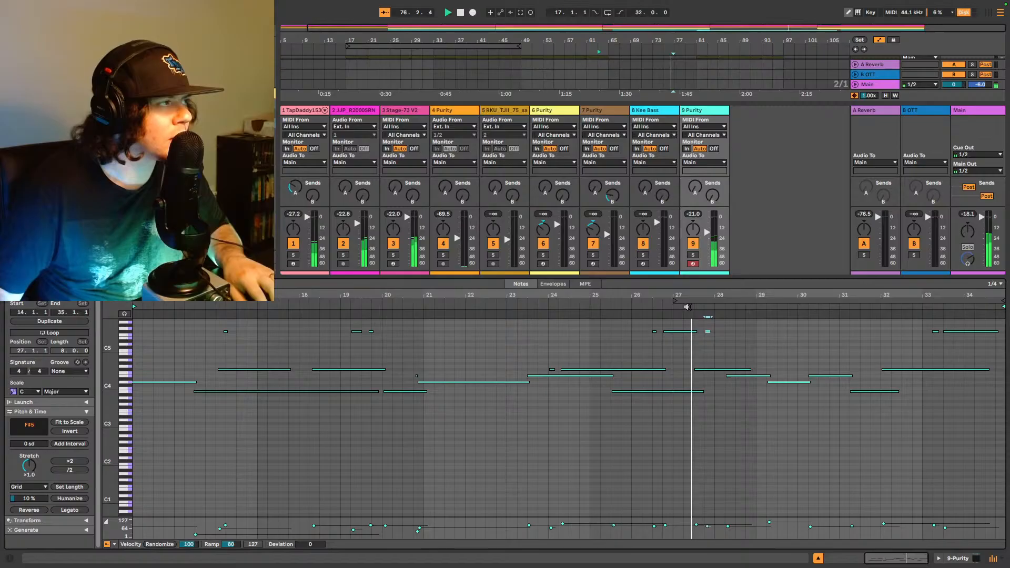
# Step: Nudge the short F#5 note at 27.4.1 slightly earlier and play the passage
pyautogui.click(708, 333)
pyautogui.moveTo(708, 333)
pyautogui.mouseDown()
pyautogui.moveTo(715, 338)
pyautogui.moveTo(695, 330)
pyautogui.mouseUp()
pyautogui.click(693, 332)
pyautogui.click(667, 311)
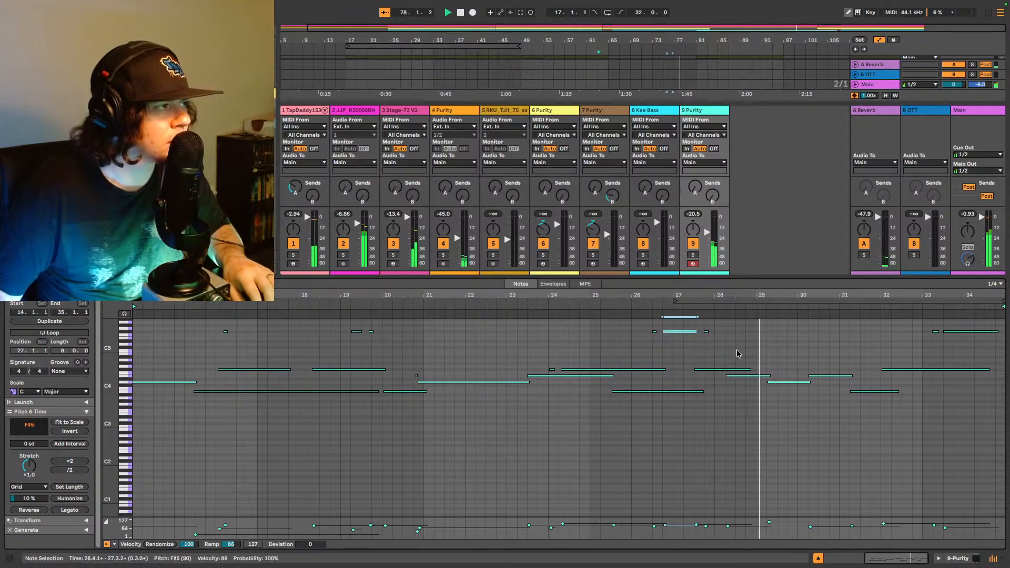
# Step: Copy the short F#5 note near 27.4.1 to B3 at 29.1.1, lengthen it to end at 29.1.3, and play it back
pyautogui.click(783, 383)
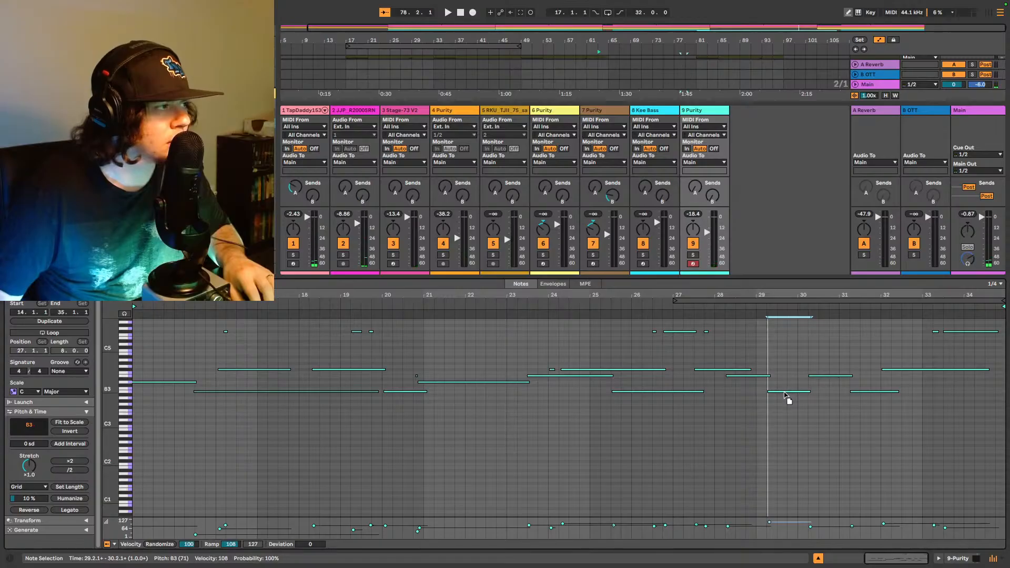
pyautogui.click(705, 331)
pyautogui.moveTo(705, 331); pyautogui.dragTo(759, 392)
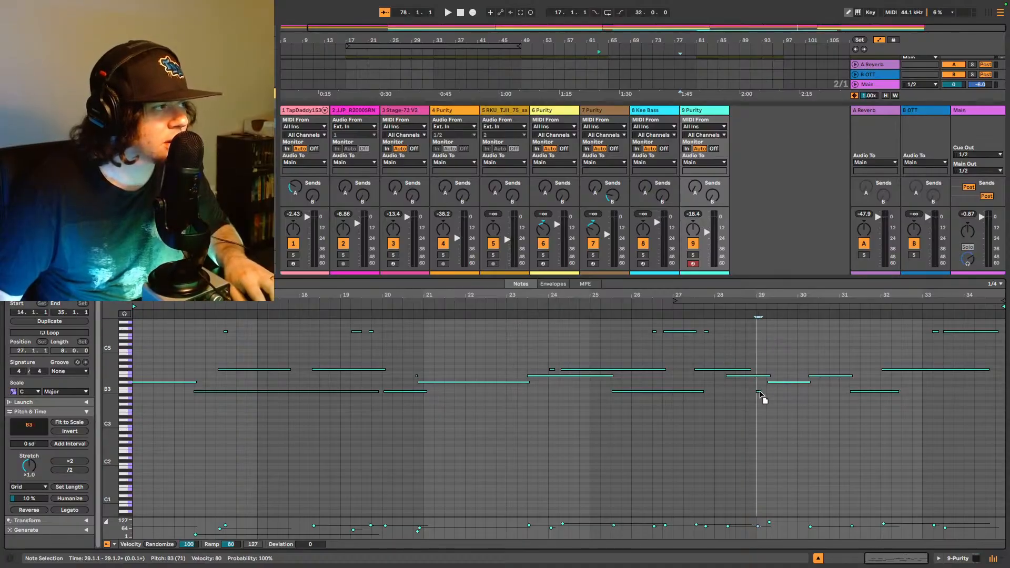
pyautogui.click(693, 306)
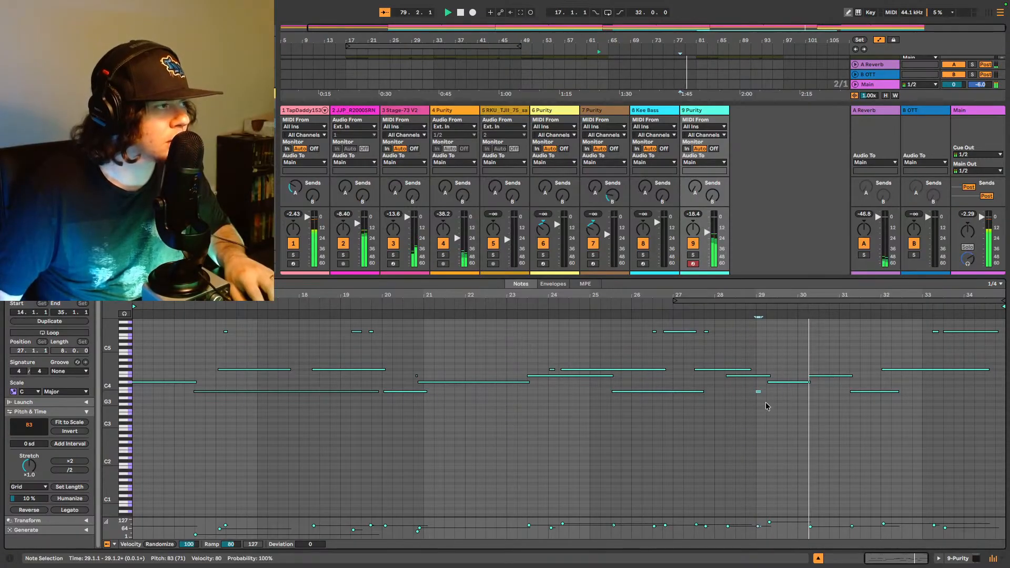
pyautogui.press('space')
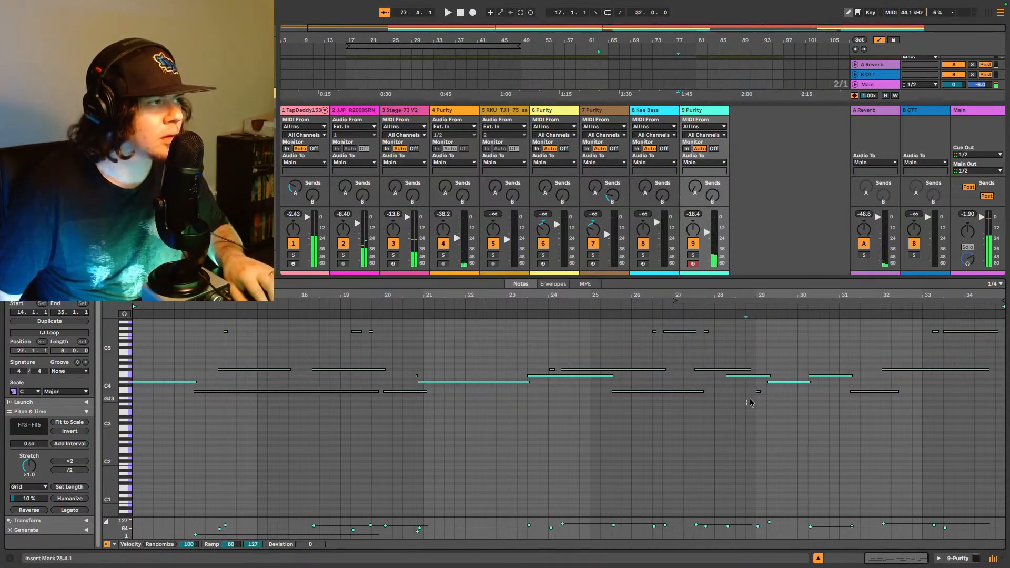
pyautogui.moveTo(748, 404)
pyautogui.mouseDown()
pyautogui.moveTo(767, 384)
pyautogui.moveTo(760, 394)
pyautogui.mouseUp()
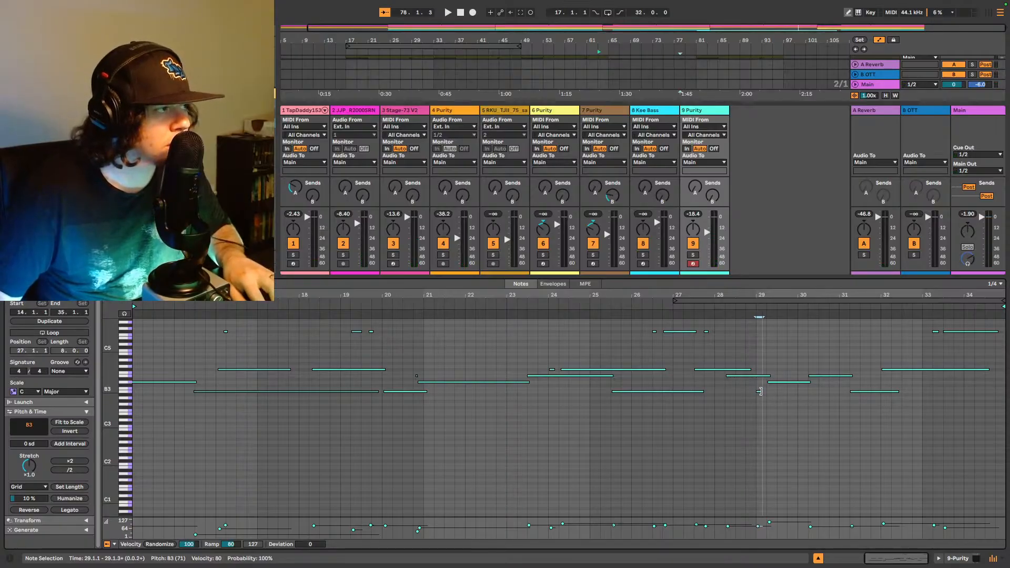
pyautogui.click(737, 313)
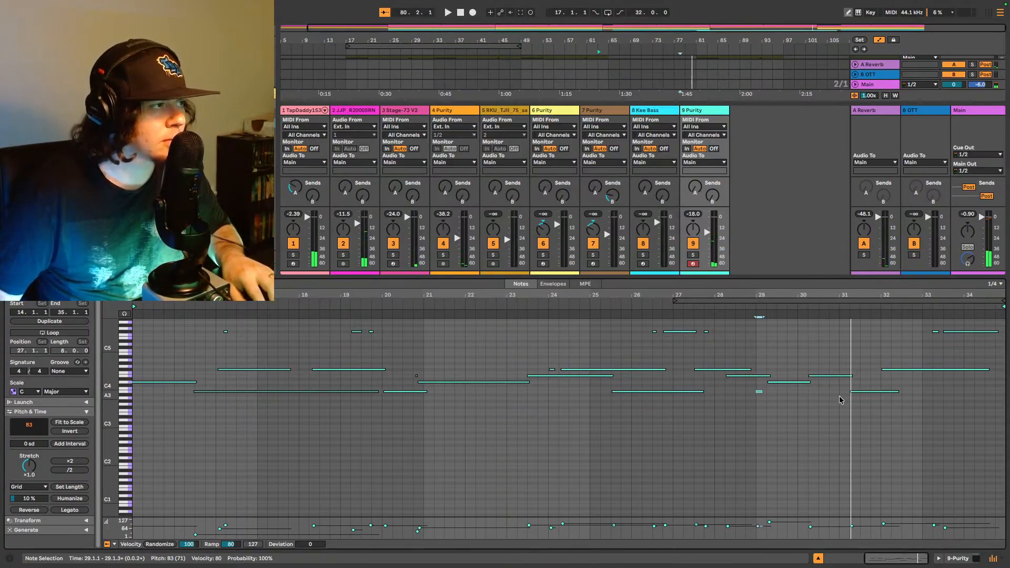
# Step: Copy the short B3 note from 29.1.1 to 31.1.1 and play the melody into the full beat's return
pyautogui.hotkey('ctrl', 'v')
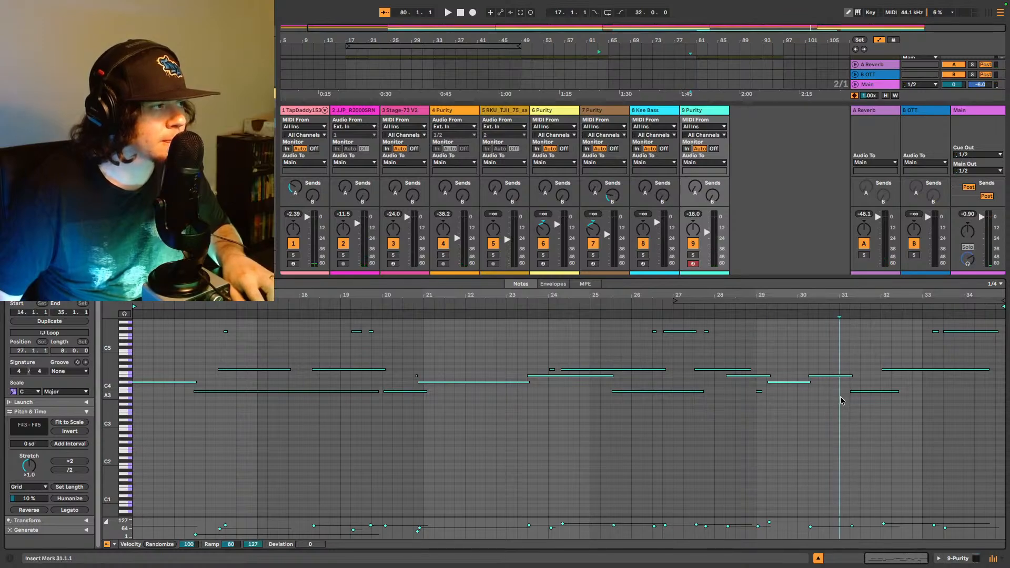
pyautogui.moveTo(841, 397); pyautogui.dragTo(836, 398)
pyautogui.click(843, 393)
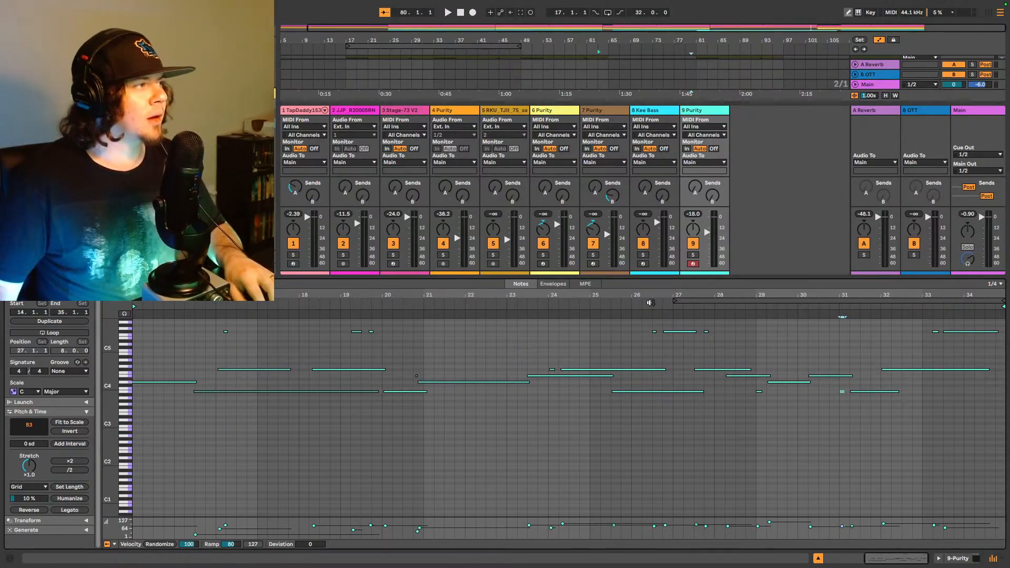
pyautogui.press('space')
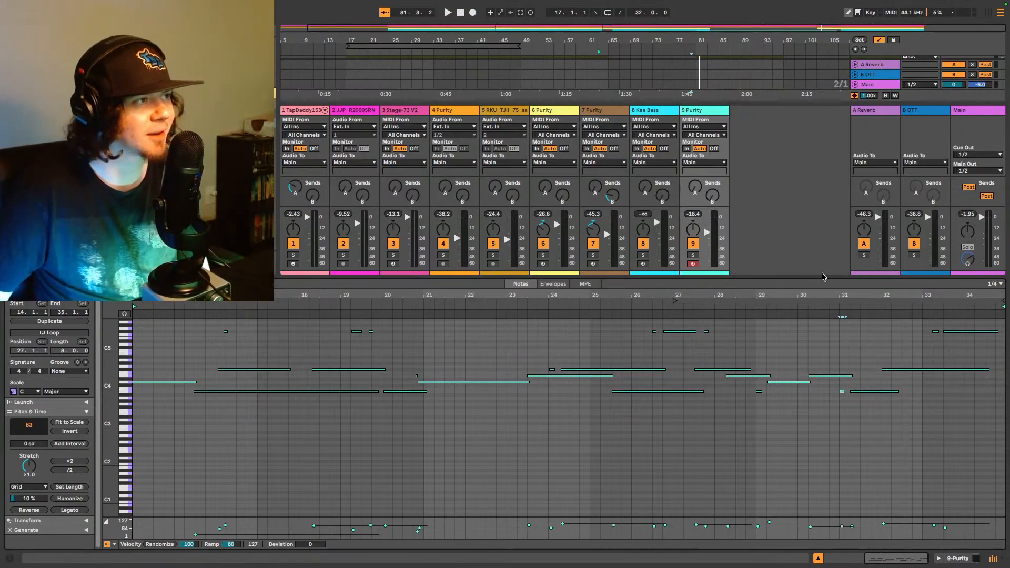
# Step: Play the stripped-down section into bar 81 to review the lead melody in its clip
pyautogui.moveTo(797, 277); pyautogui.dragTo(798, 357)
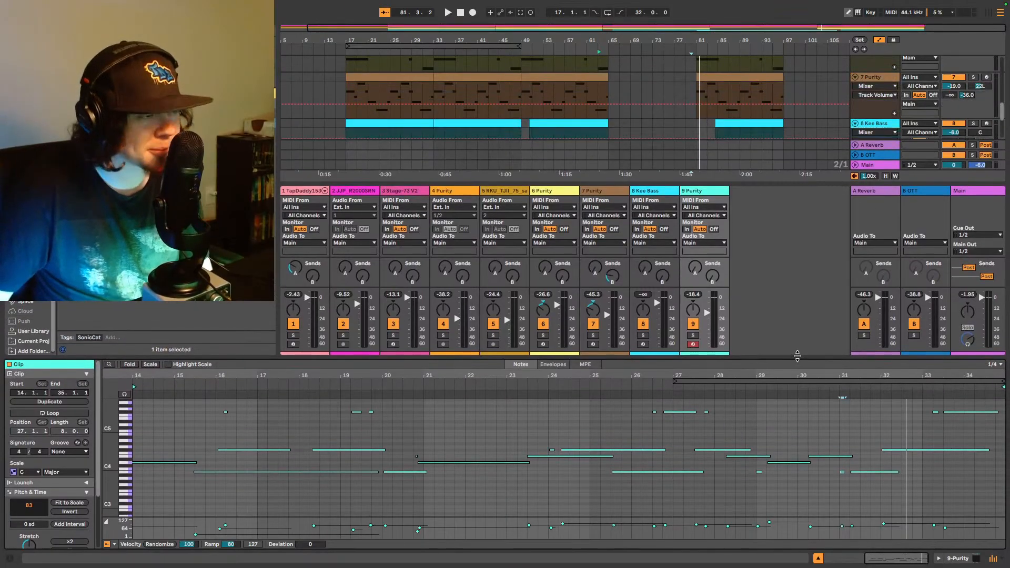
pyautogui.click(976, 559)
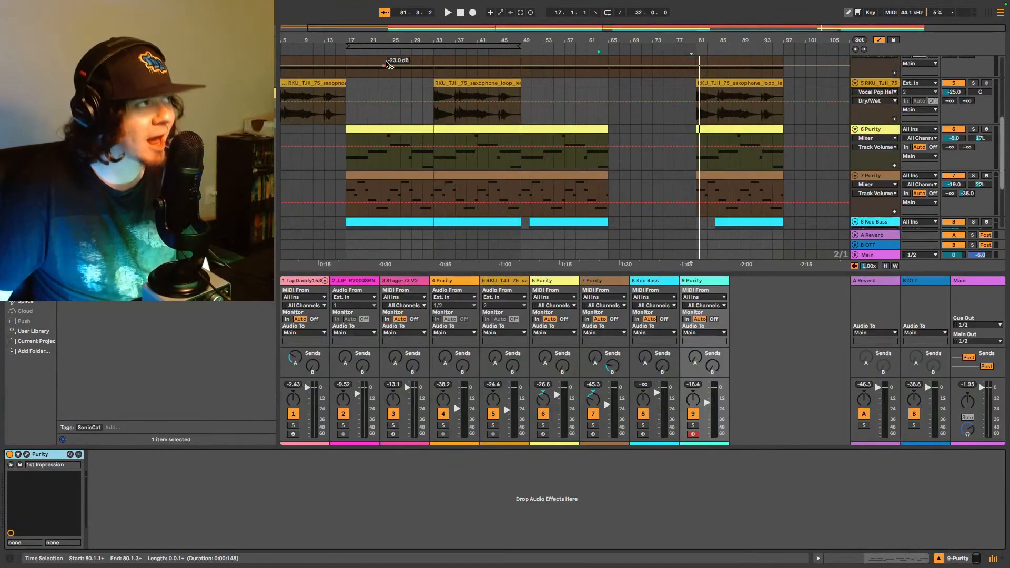
pyautogui.moveTo(501, 24); pyautogui.dragTo(493, 29)
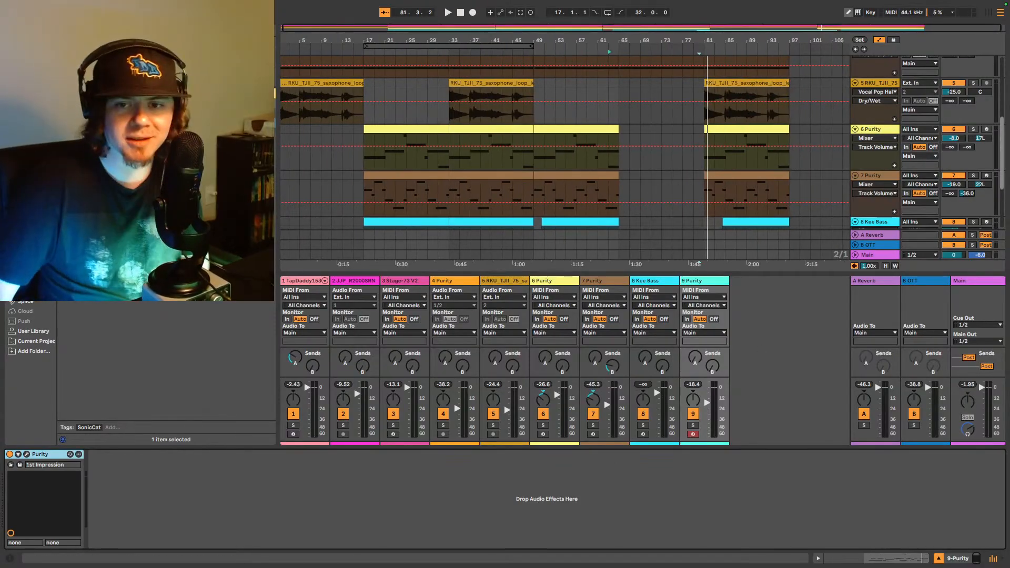
pyautogui.press('space')
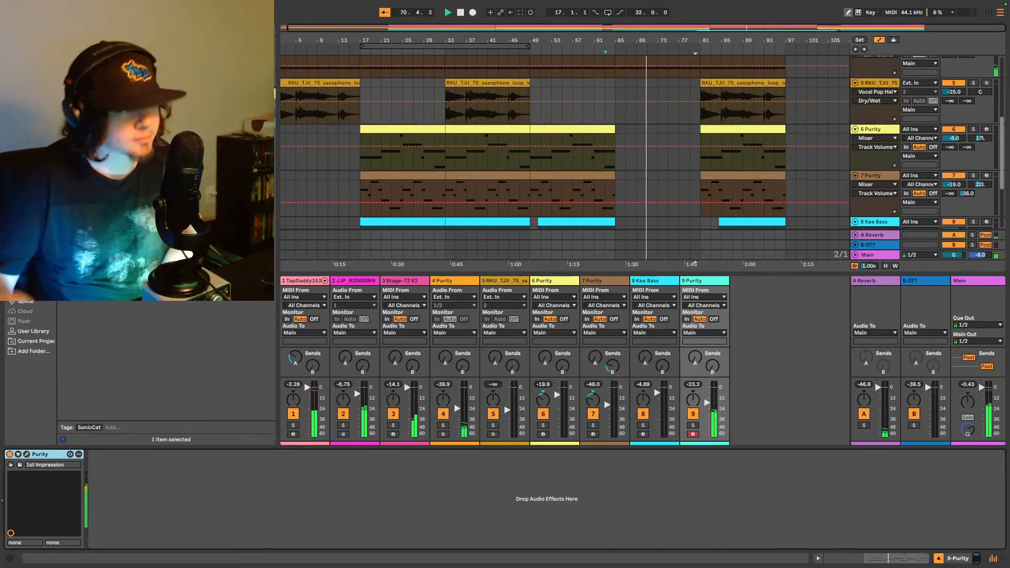
pyautogui.click(914, 558)
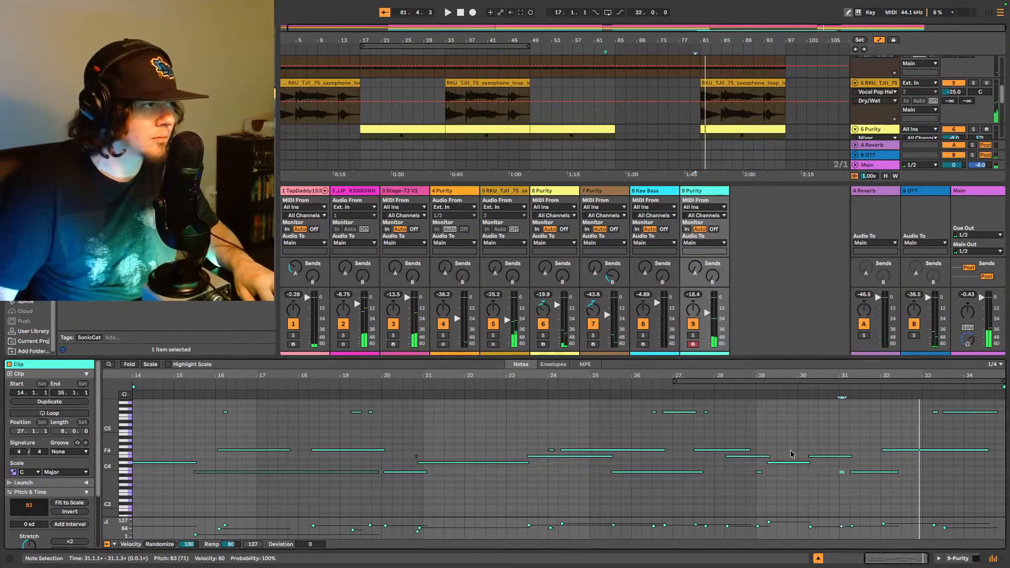
pyautogui.press('space')
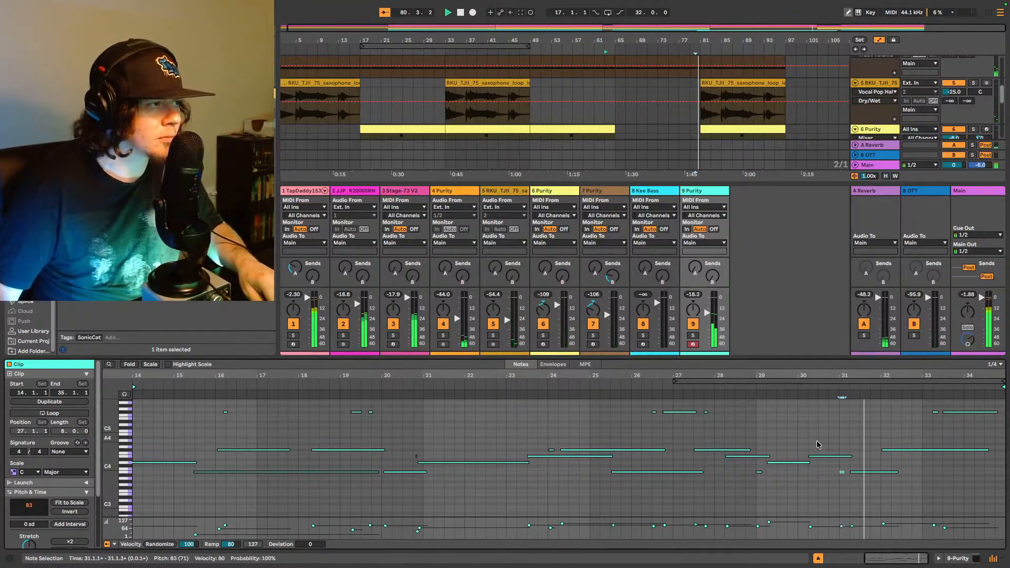
# Step: Copy the D4 note from 29.2.1 to 31.3.1, shorten it to end at 32.2.1, and play it back
pyautogui.click(797, 463)
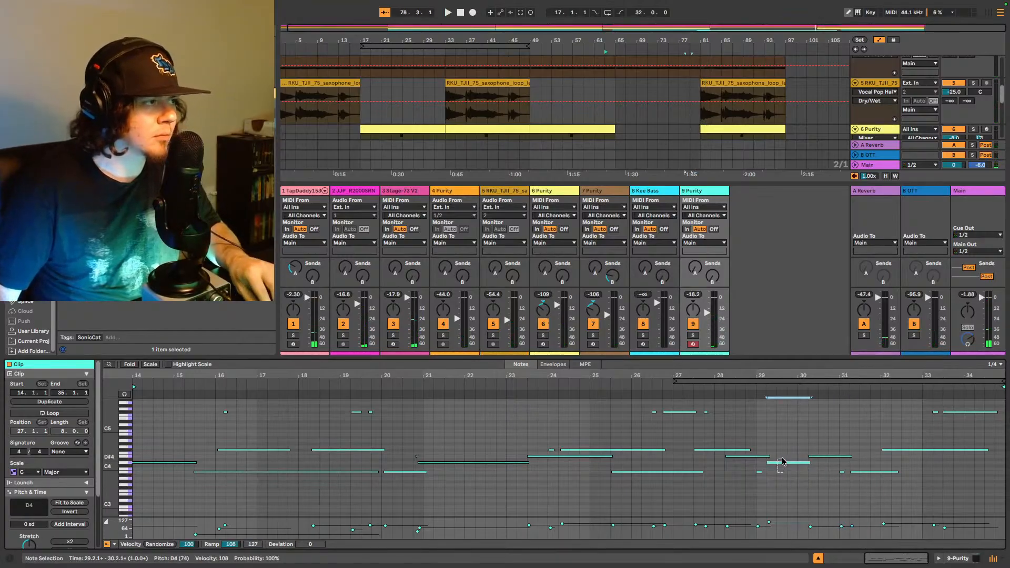
pyautogui.click(865, 462)
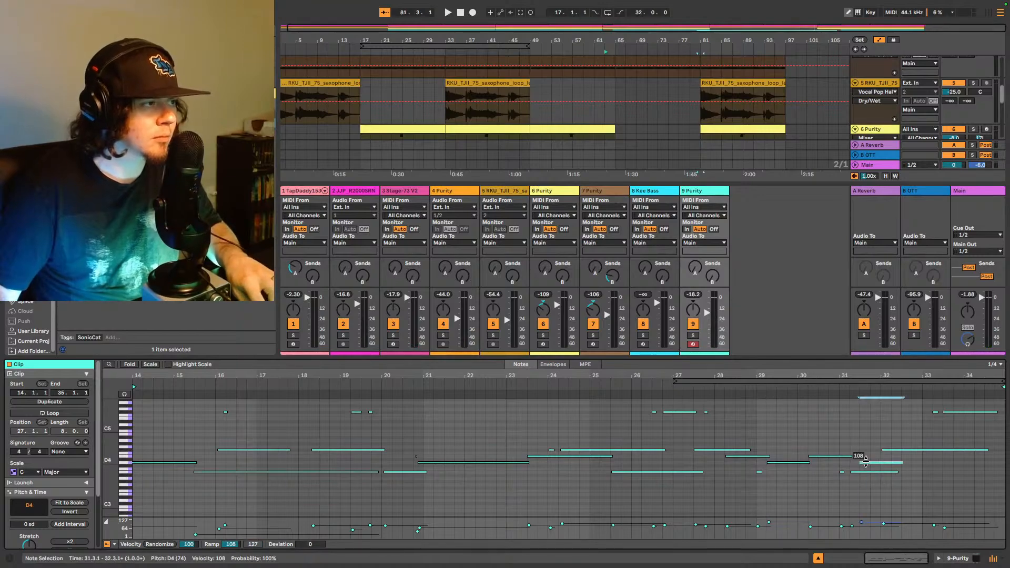
pyautogui.moveTo(901, 462); pyautogui.dragTo(888, 464)
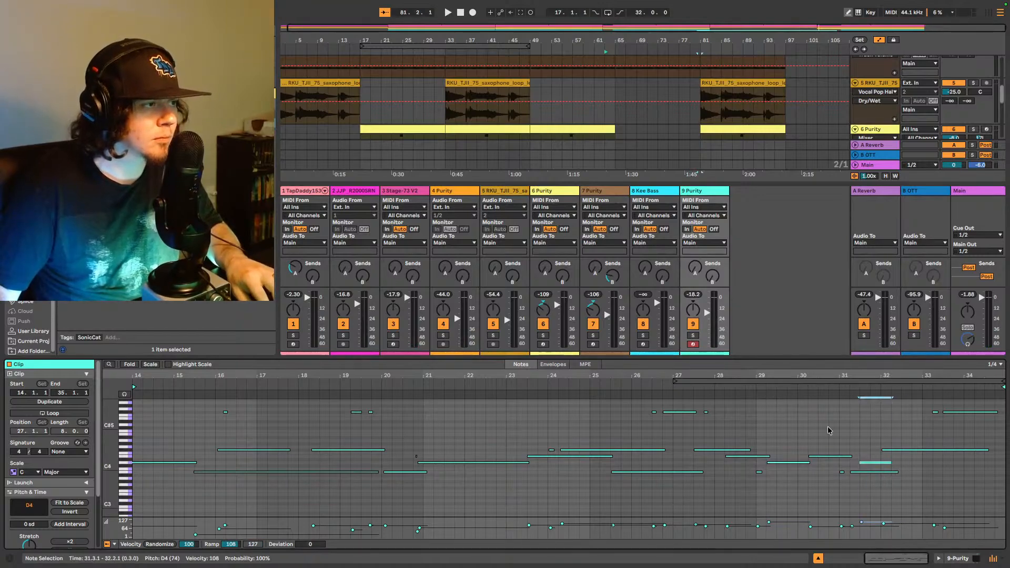
pyautogui.press('space')
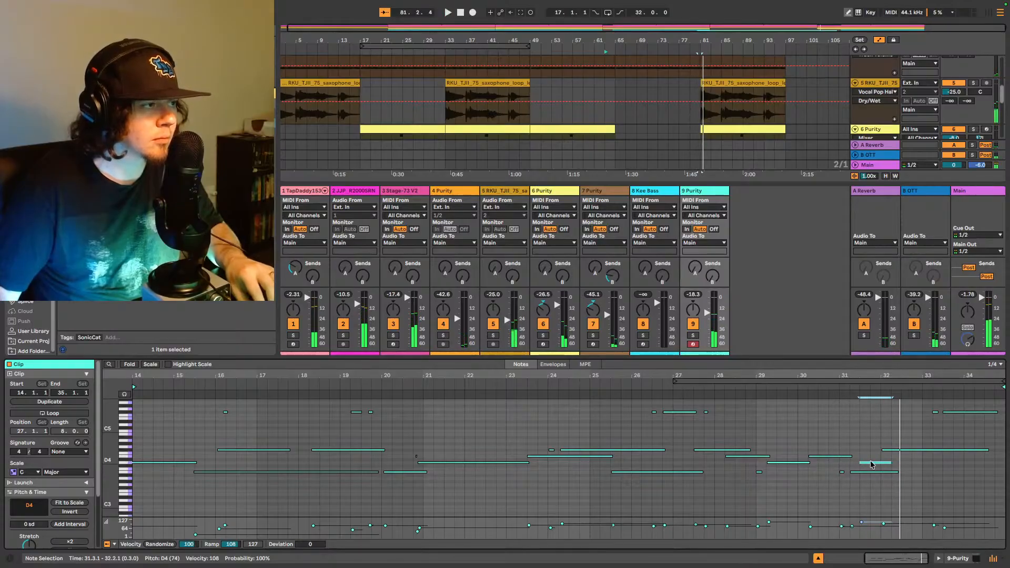
# Step: Trim the copied D4 note to a short note from 31.4.1 to 31.4.3 and play the song through its ending
pyautogui.moveTo(871, 464); pyautogui.dragTo(875, 463)
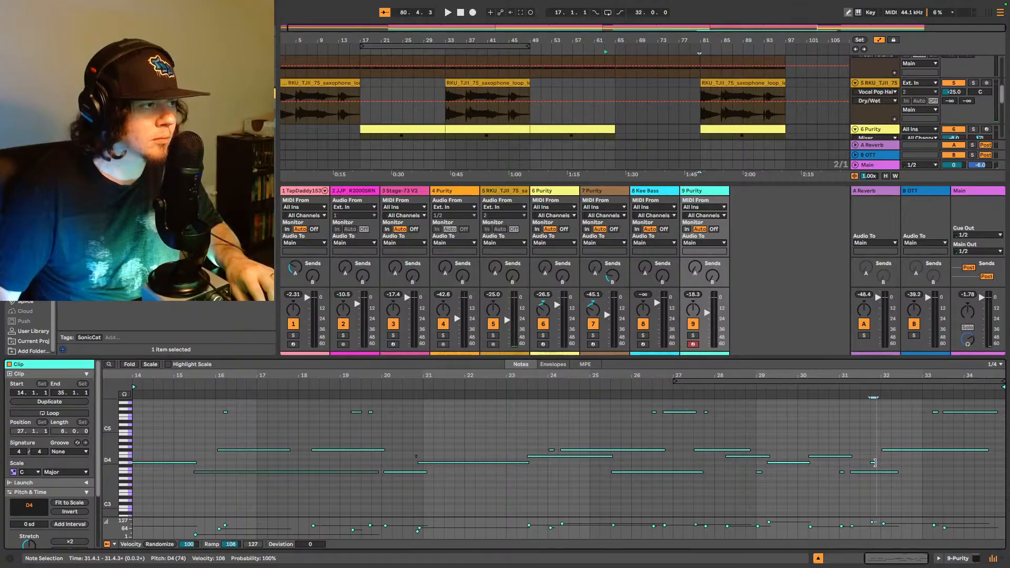
pyautogui.click(796, 395)
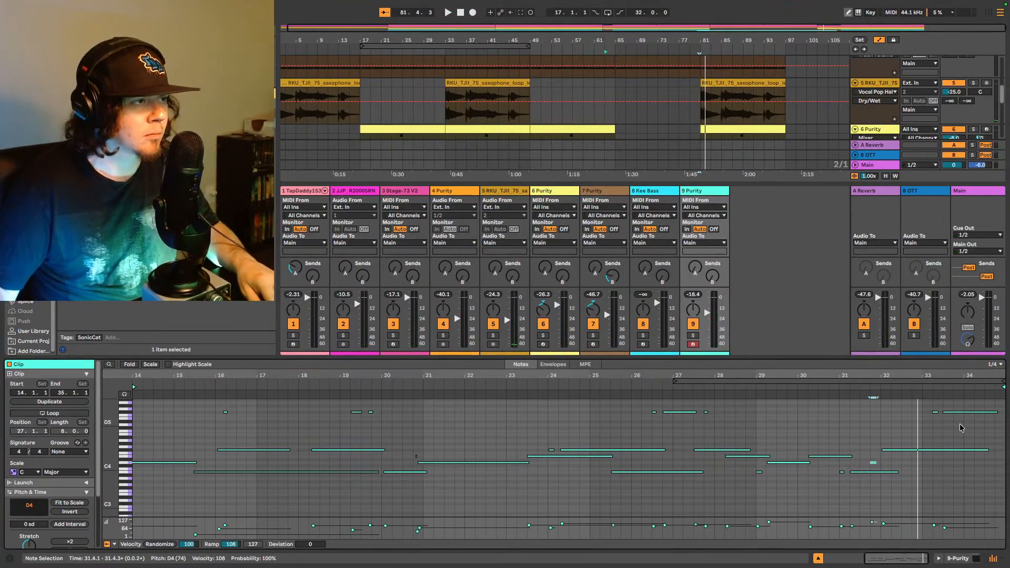
pyautogui.click(881, 388)
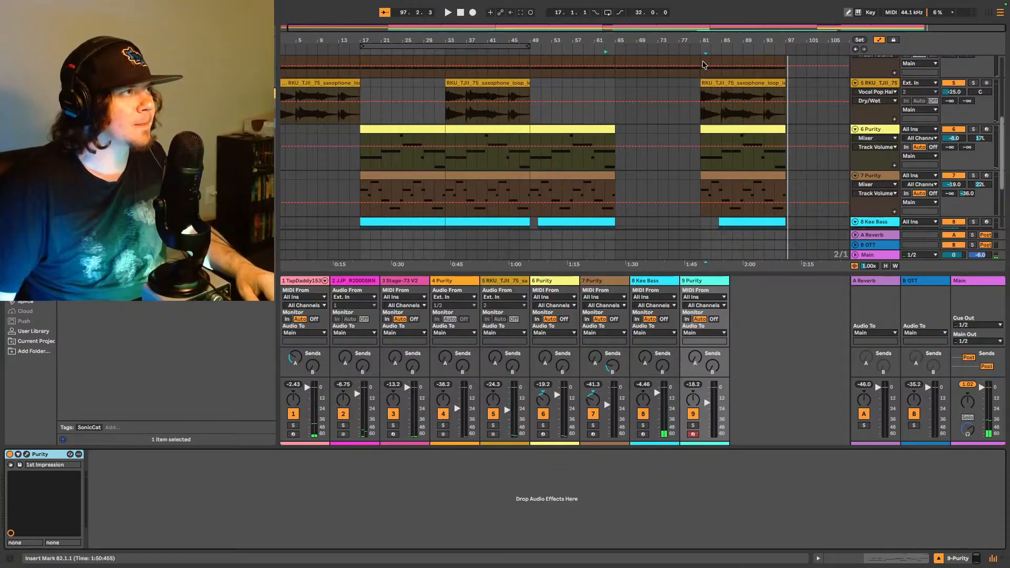
# Step: Hide the mixer to enlarge the arrangement and play the whole song from the start
pyautogui.scroll(3, 603, 97)
pyautogui.scroll(-5, 603, 97)
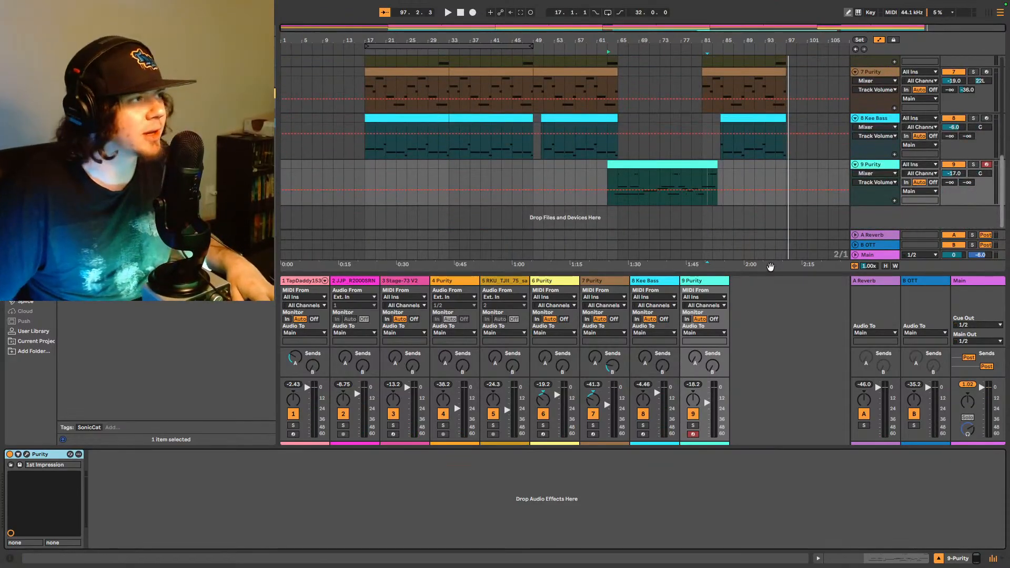
pyautogui.moveTo(771, 275); pyautogui.dragTo(779, 333)
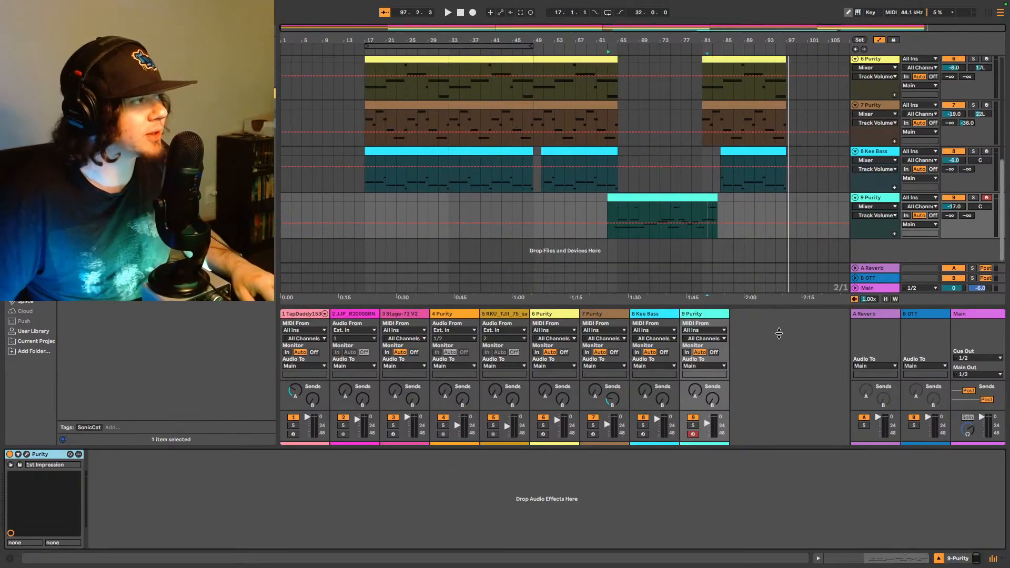
pyautogui.click(994, 558)
pyautogui.press('Home')
pyautogui.press('space')
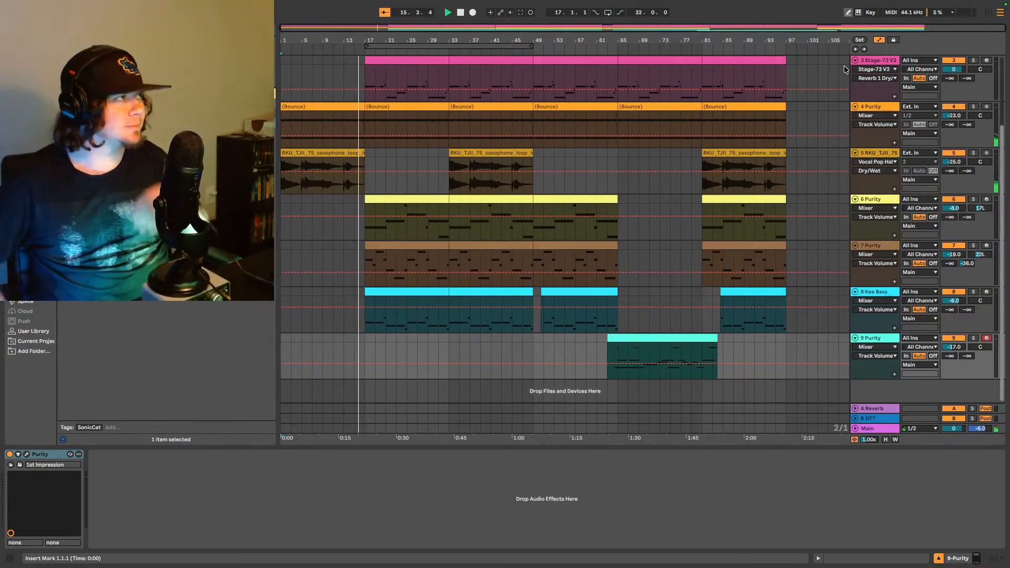
pyautogui.moveTo(850, 23)
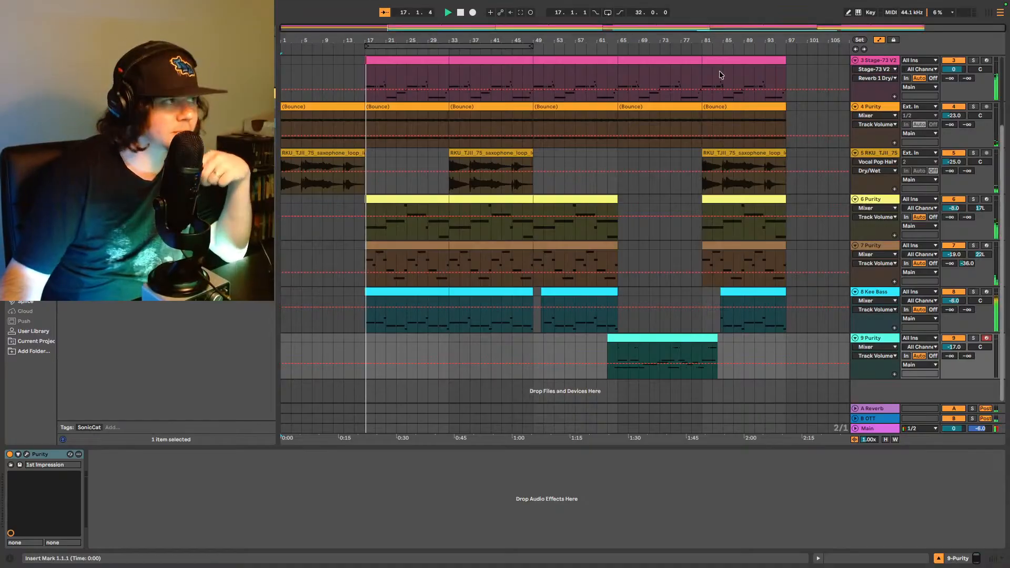
pyautogui.scroll(3, 368, 132)
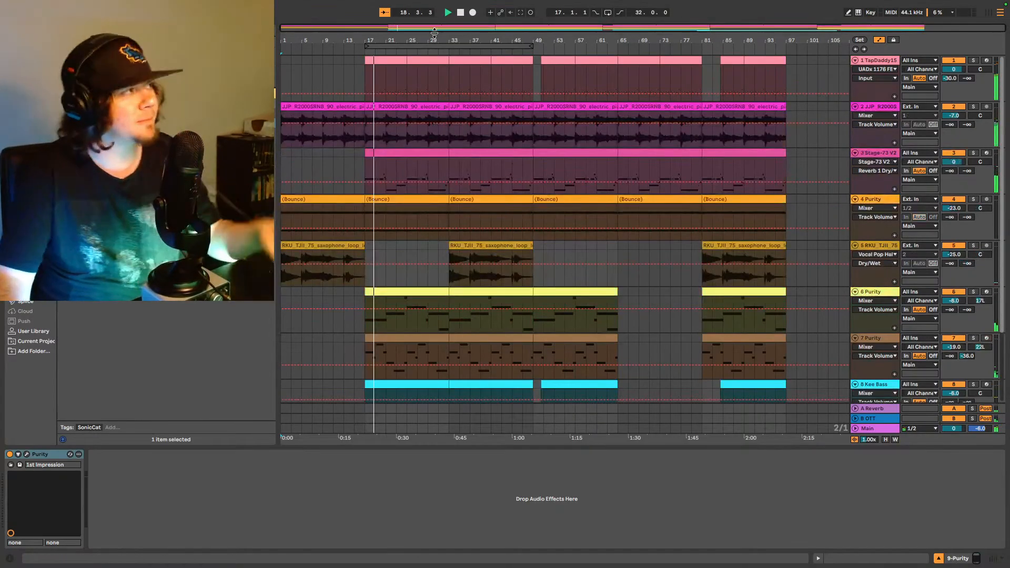
# Step: Copy the drum part from bar 24 of the TapDaddy153 track to bar 16, just before the beat enters
pyautogui.scroll(3, 369, 131)
pyautogui.moveTo(430, 41); pyautogui.dragTo(429, 58)
pyautogui.press('space')
pyautogui.click(627, 78)
pyautogui.press('space')
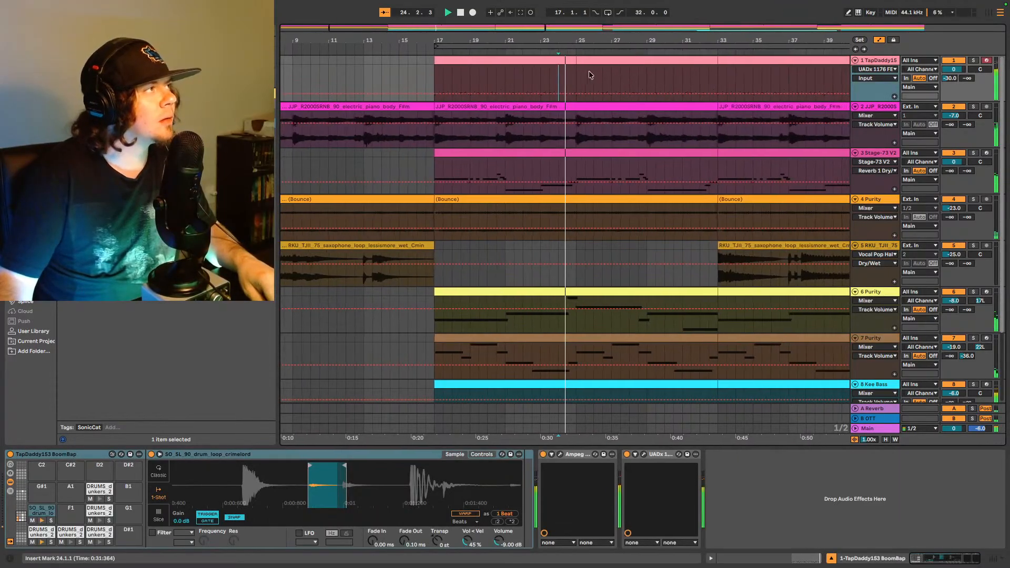
pyautogui.moveTo(547, 68); pyautogui.dragTo(551, 67)
pyautogui.press('space')
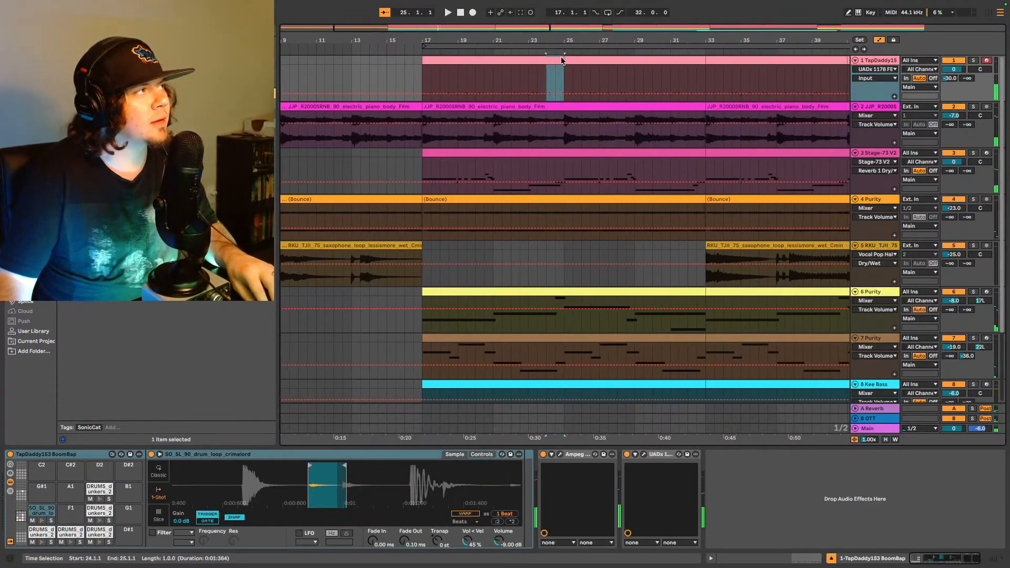
pyautogui.click(404, 77)
pyautogui.moveTo(404, 78); pyautogui.dragTo(422, 78)
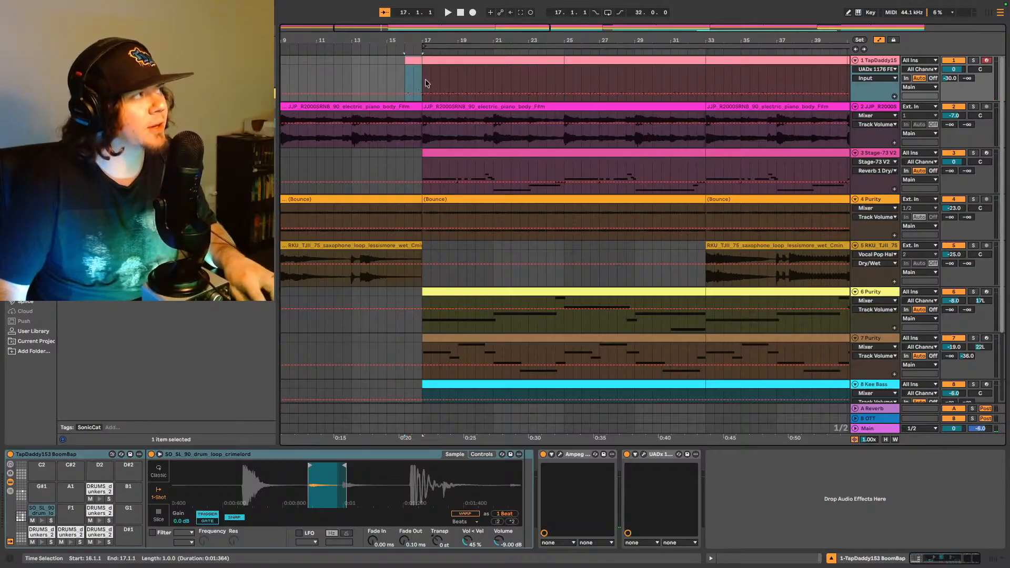
# Step: Play the song from bar 16 to review the copied drum bar and the sections that follow
pyautogui.press('space')
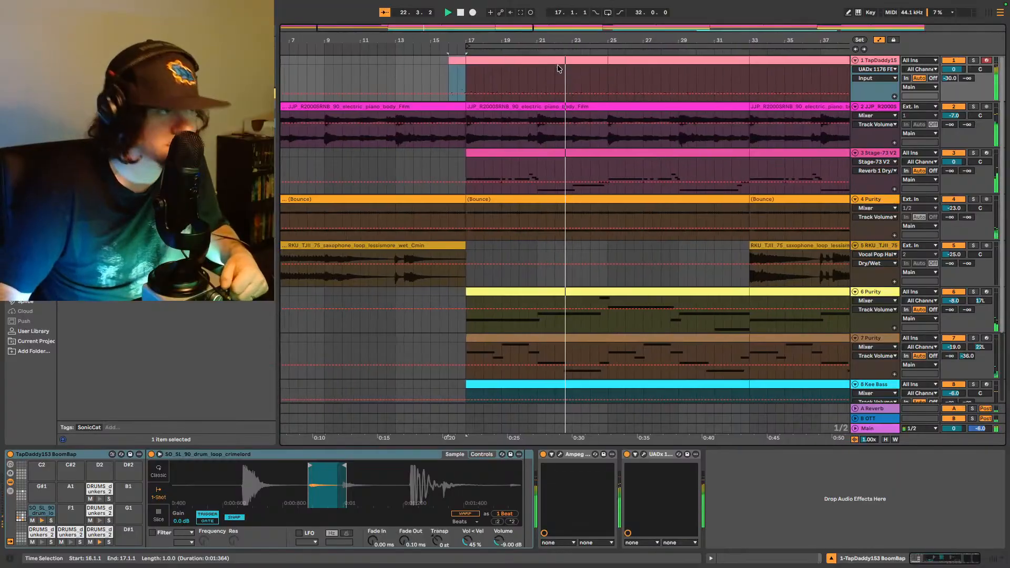
pyautogui.moveTo(522, 30); pyautogui.dragTo(884, 20)
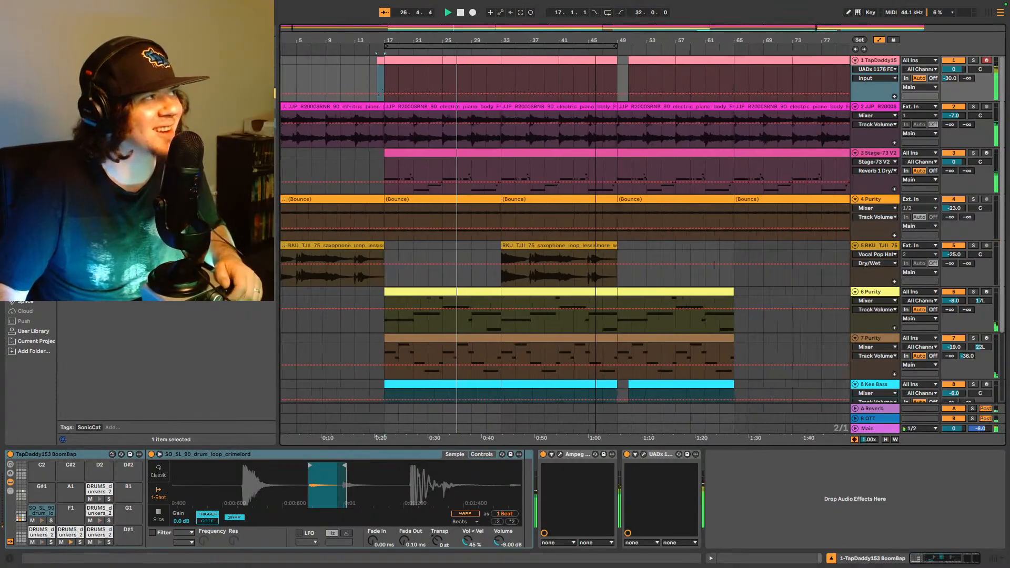
pyautogui.moveTo(582, 21); pyautogui.dragTo(583, 24)
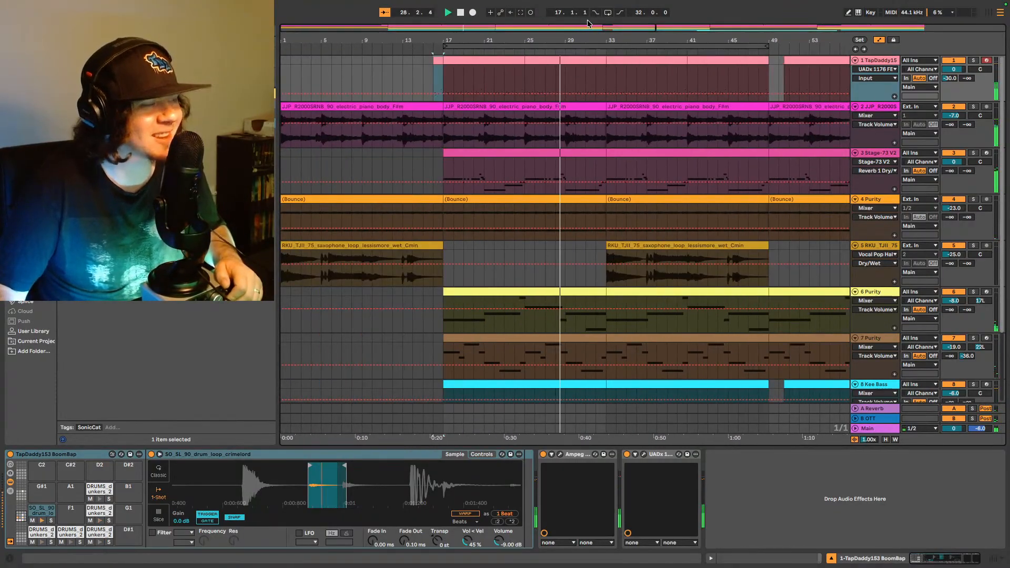
pyautogui.moveTo(607, 4)
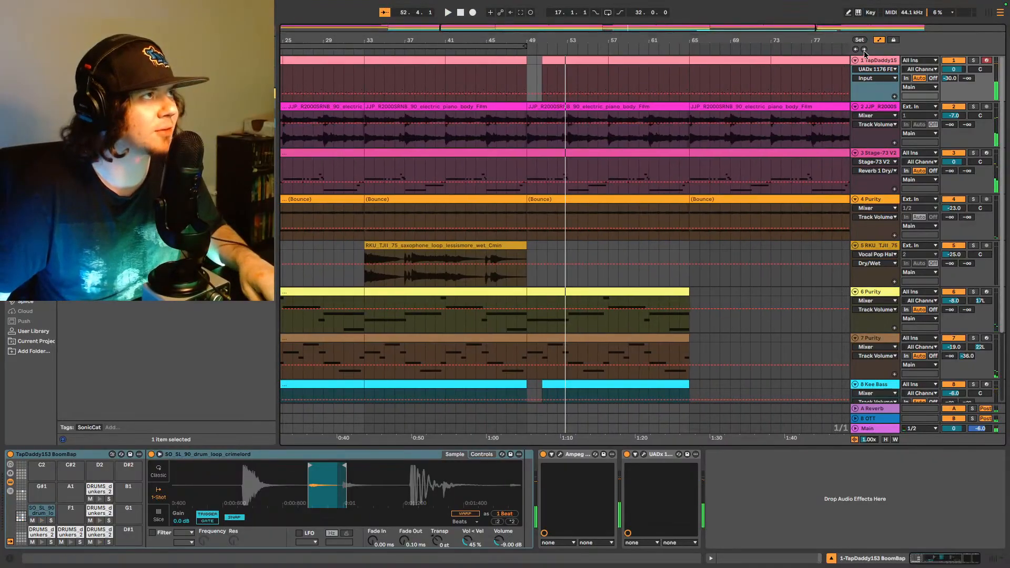
# Step: Extend the loop to span bars 17 to 97, turn looping on and play the song from the start
pyautogui.press('space')
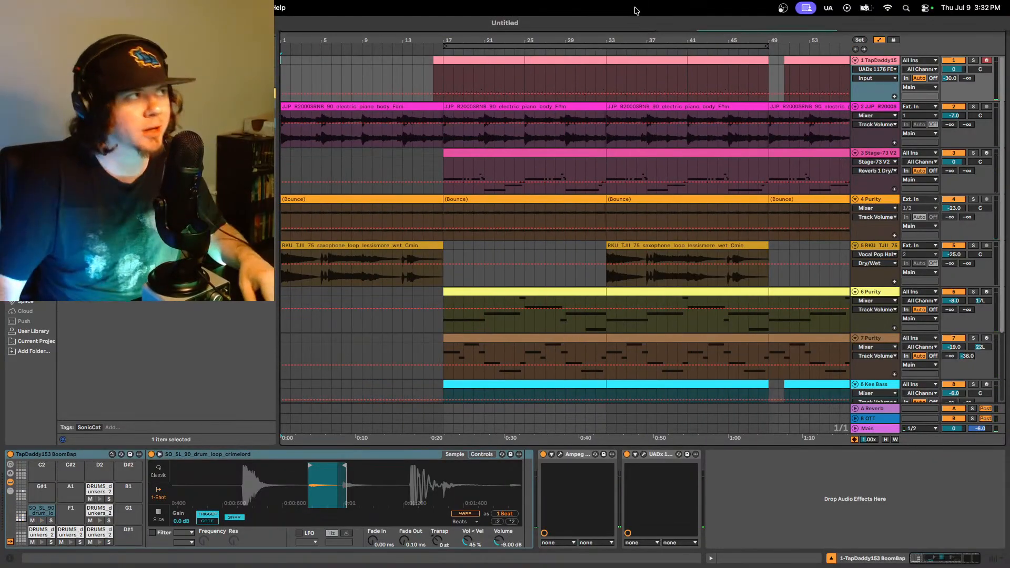
pyautogui.press('-')
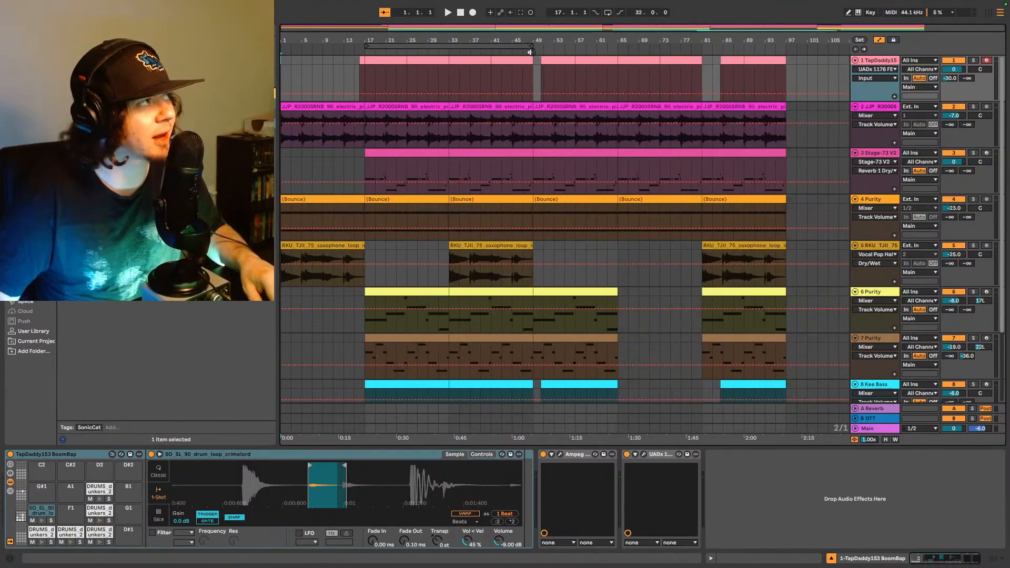
pyautogui.moveTo(530, 44); pyautogui.dragTo(785, 55)
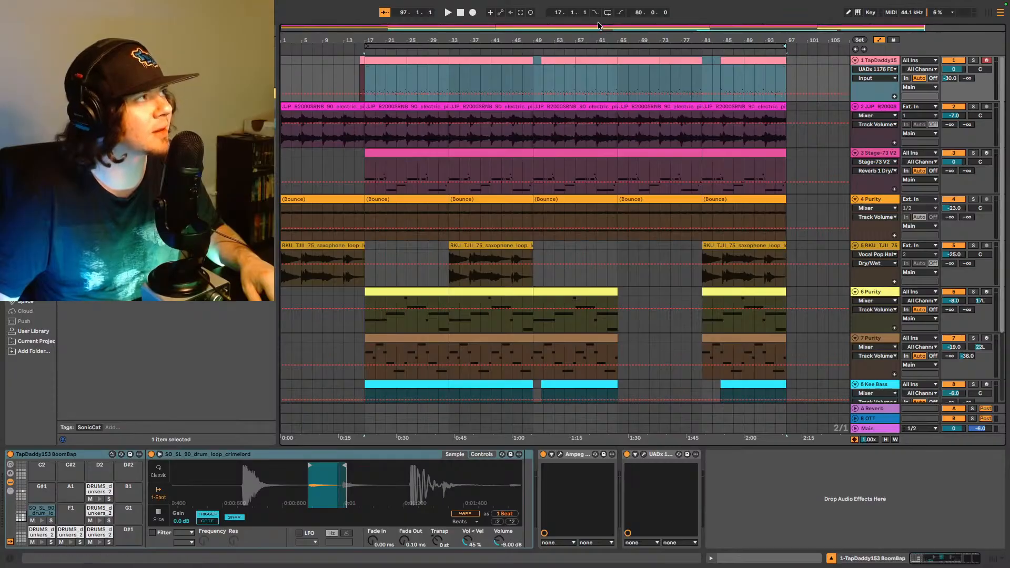
pyautogui.click(608, 13)
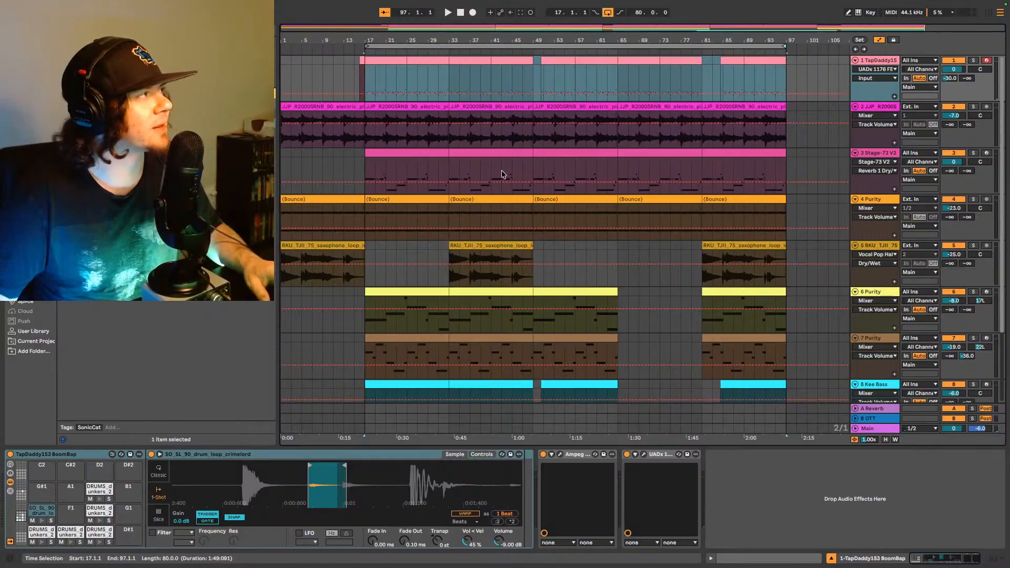
pyautogui.press('Home')
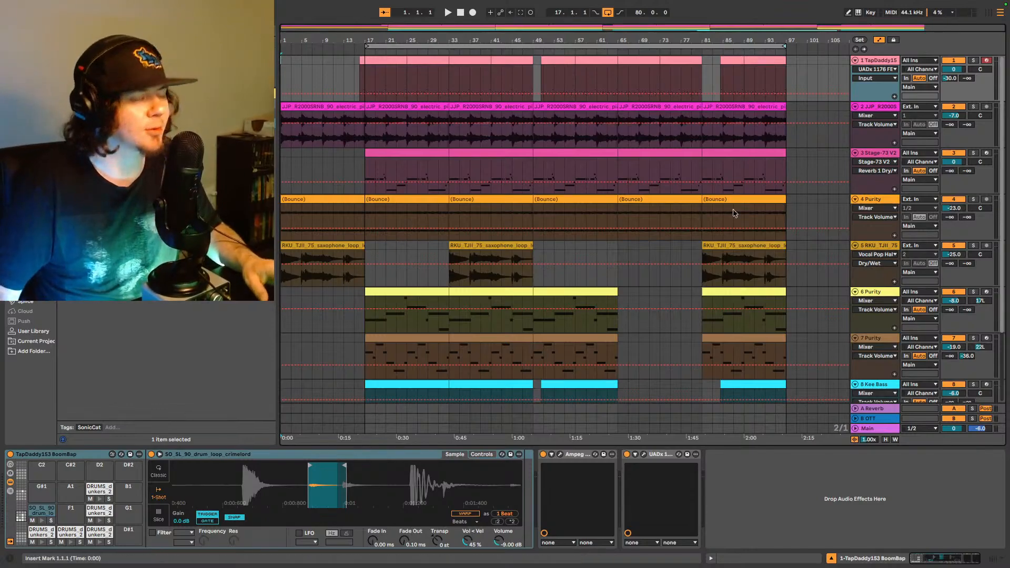
pyautogui.press('space')
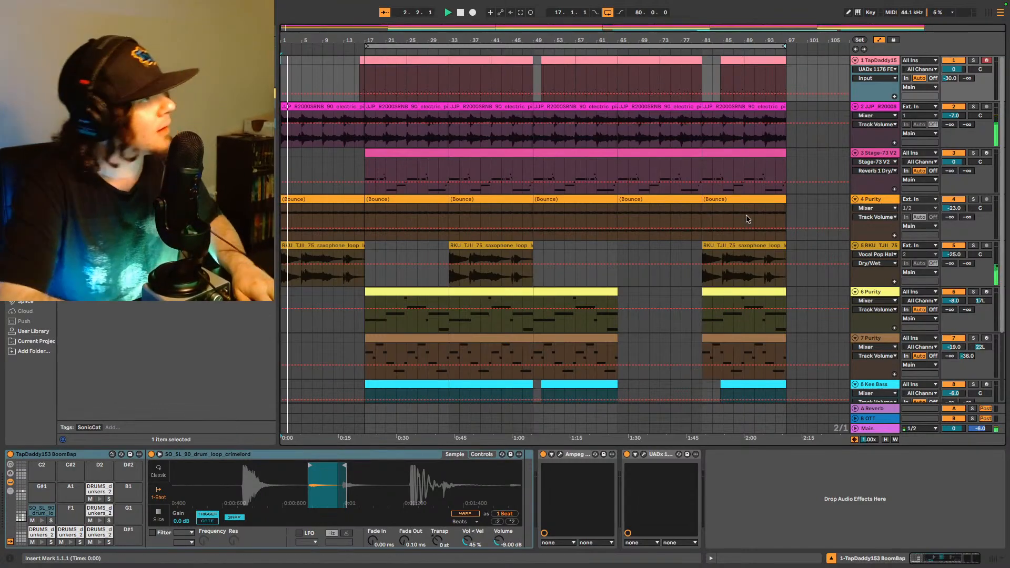
# Step: Save the Live Set under the name Song1157
pyautogui.press('super+shift+s')
pyautogui.write('Song')
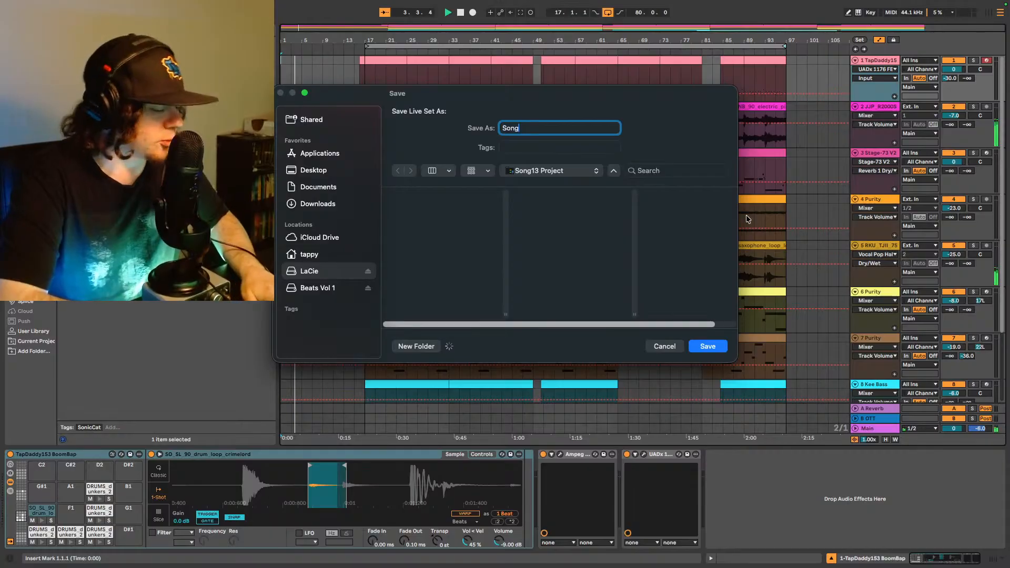
pyautogui.write('1157')
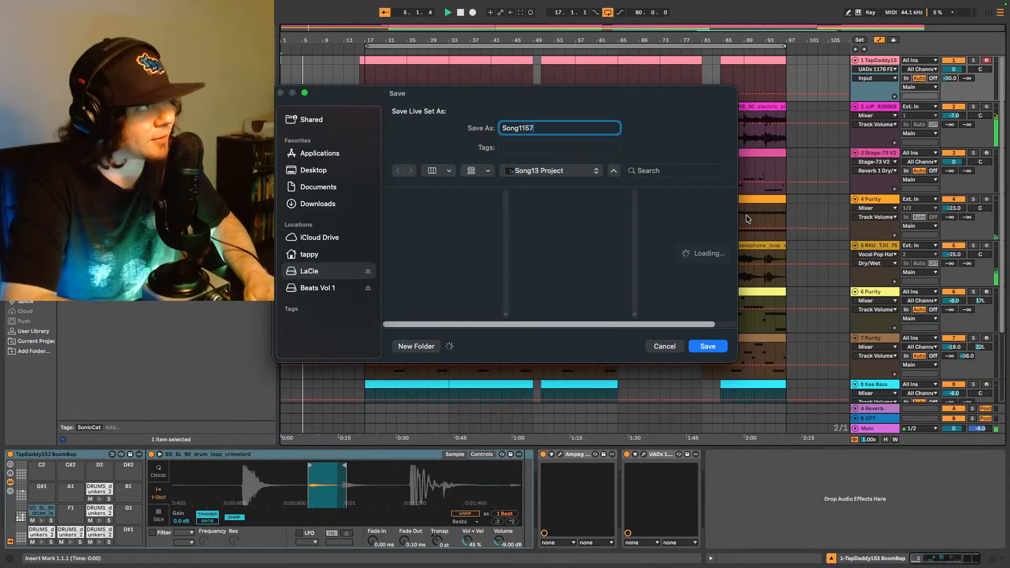
pyautogui.press('Return')
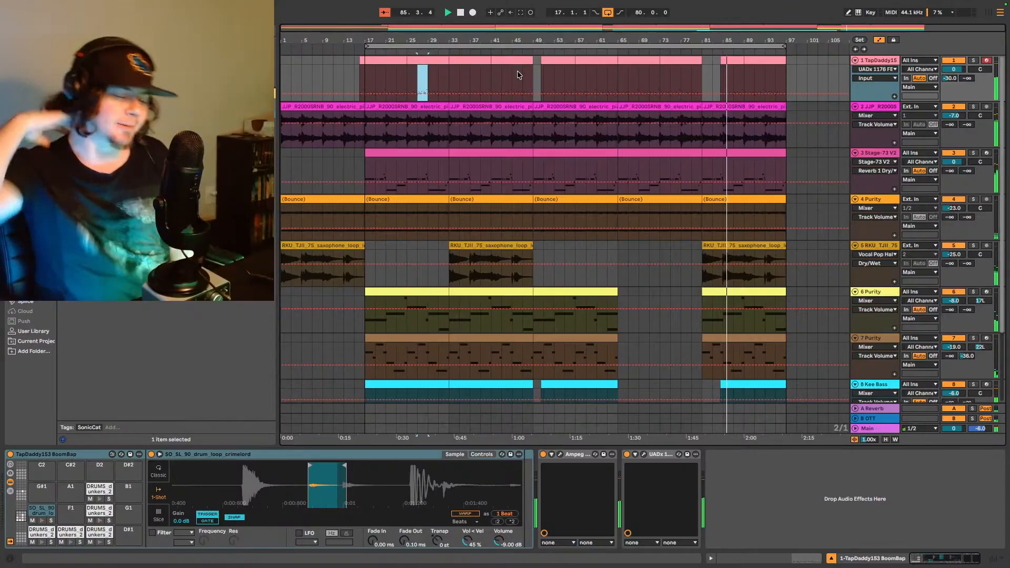
# Step: Review the arrangement during playback, checking the drum part in the two bars before bar 49 and before bar 65
pyautogui.click(800, 474)
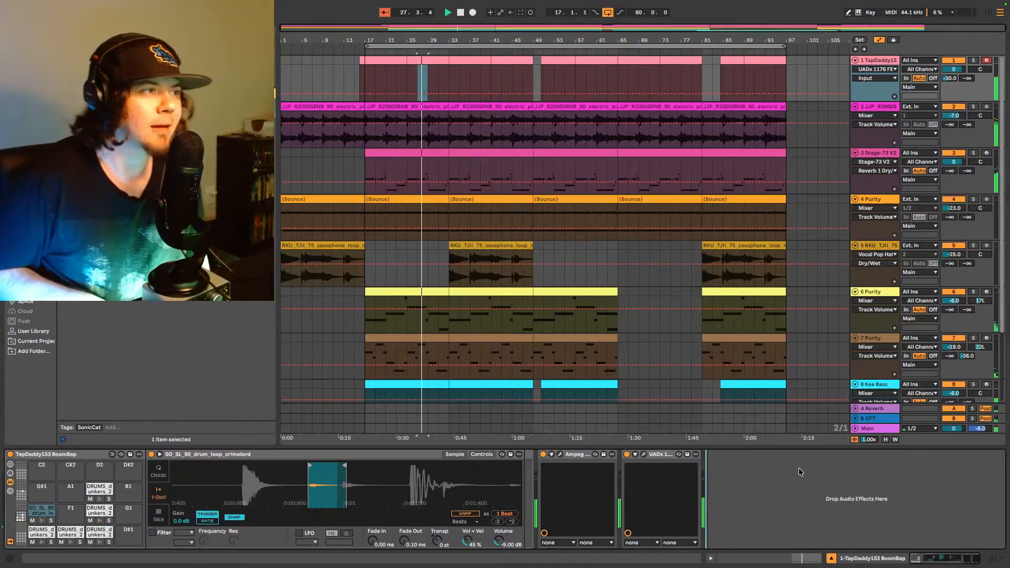
pyautogui.scroll(-5, 795, 210)
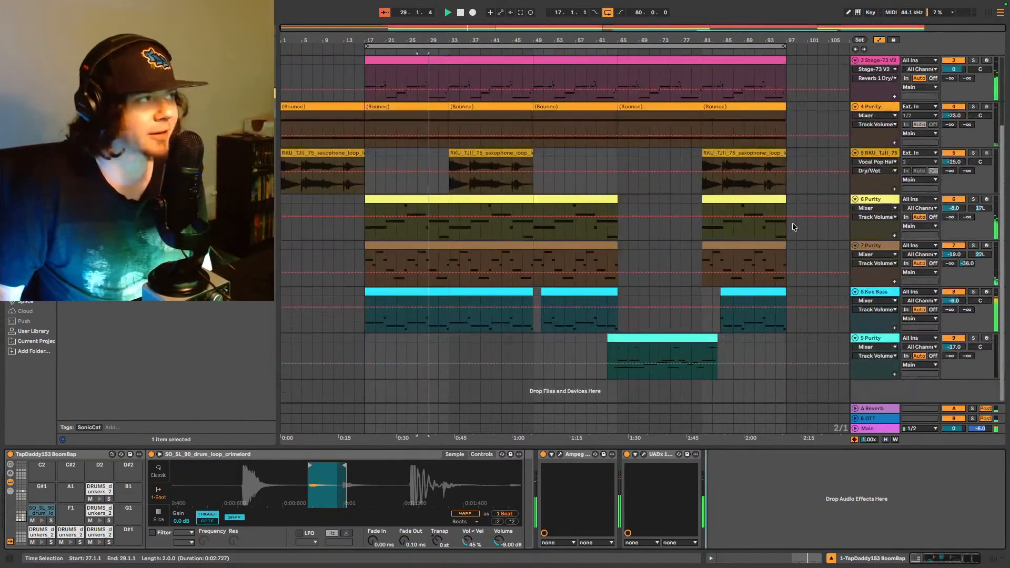
pyautogui.scroll(5, 794, 225)
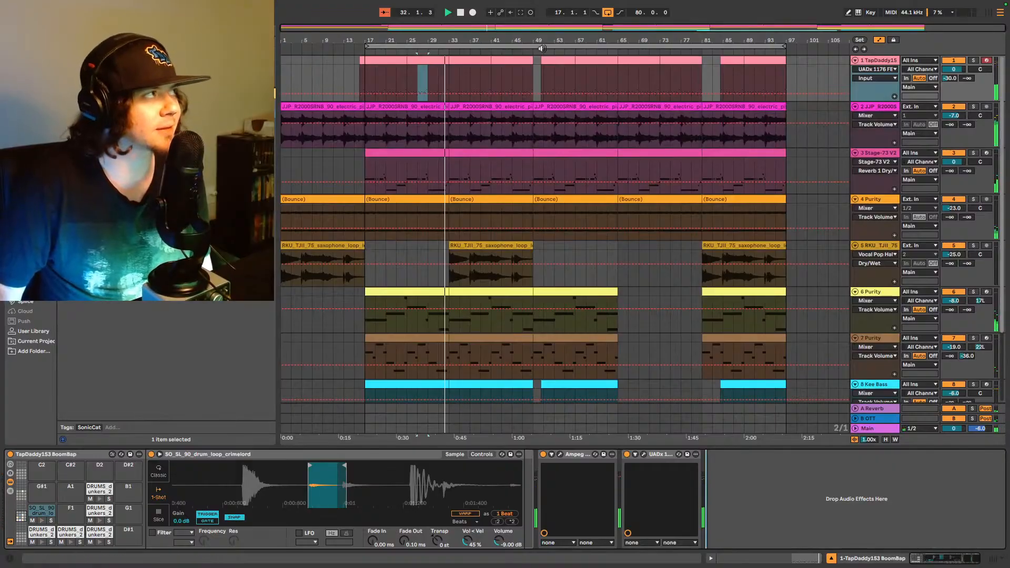
pyautogui.click(440, 75)
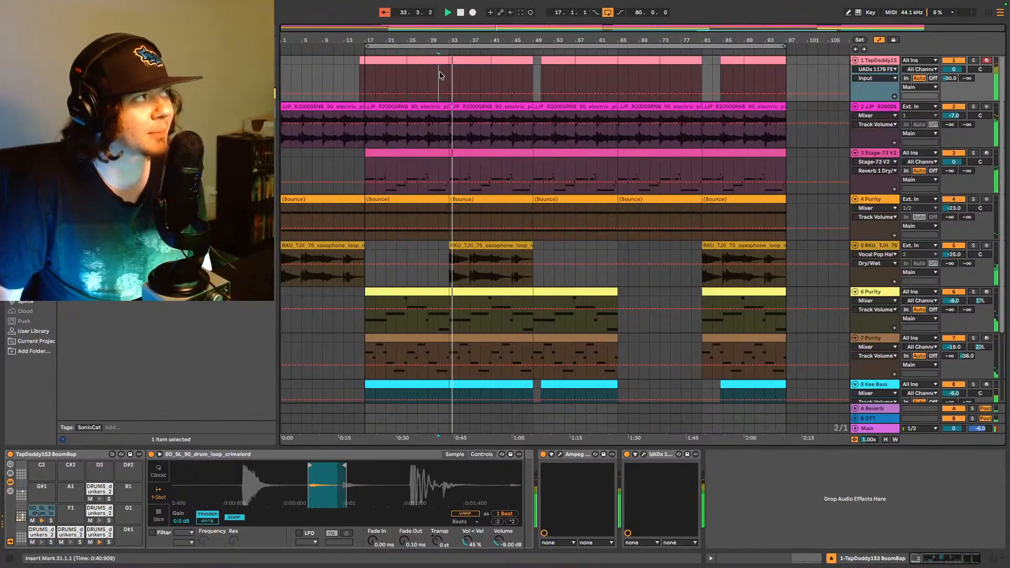
pyautogui.moveTo(480, 63); pyautogui.dragTo(533, 74)
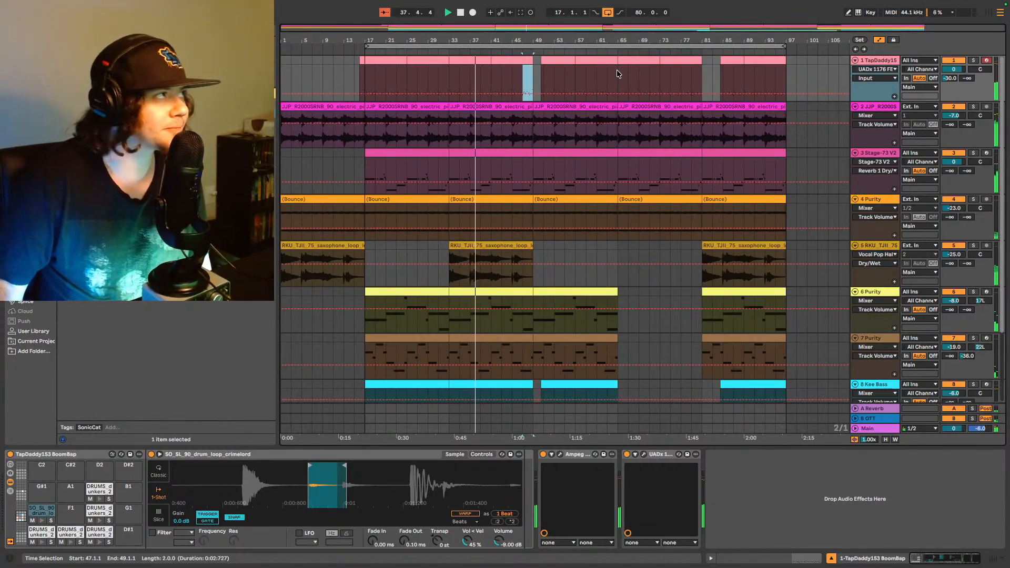
pyautogui.moveTo(608, 61); pyautogui.dragTo(618, 62)
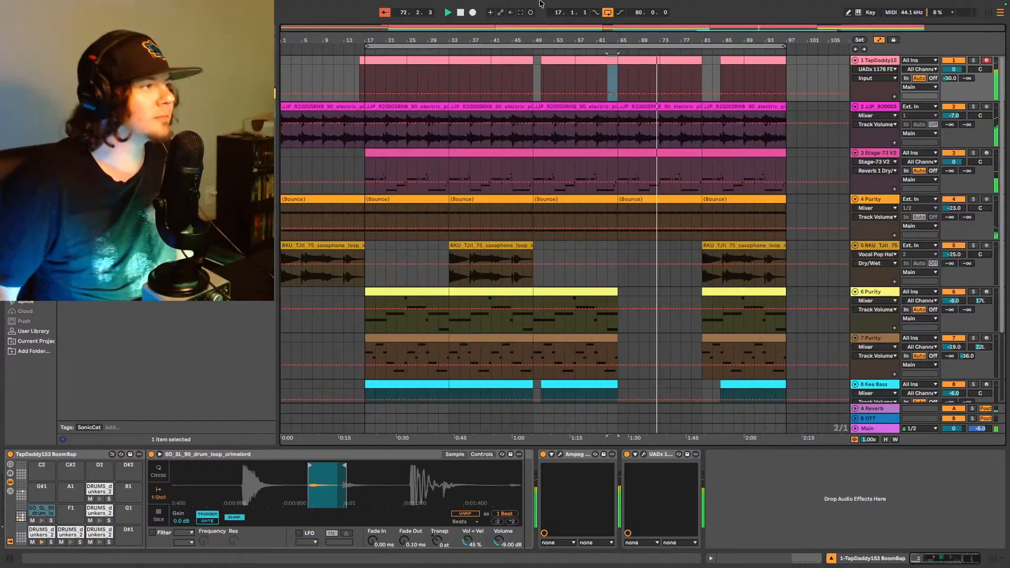
pyautogui.scroll(-3, 677, 311)
pyautogui.scroll(3, 738, 193)
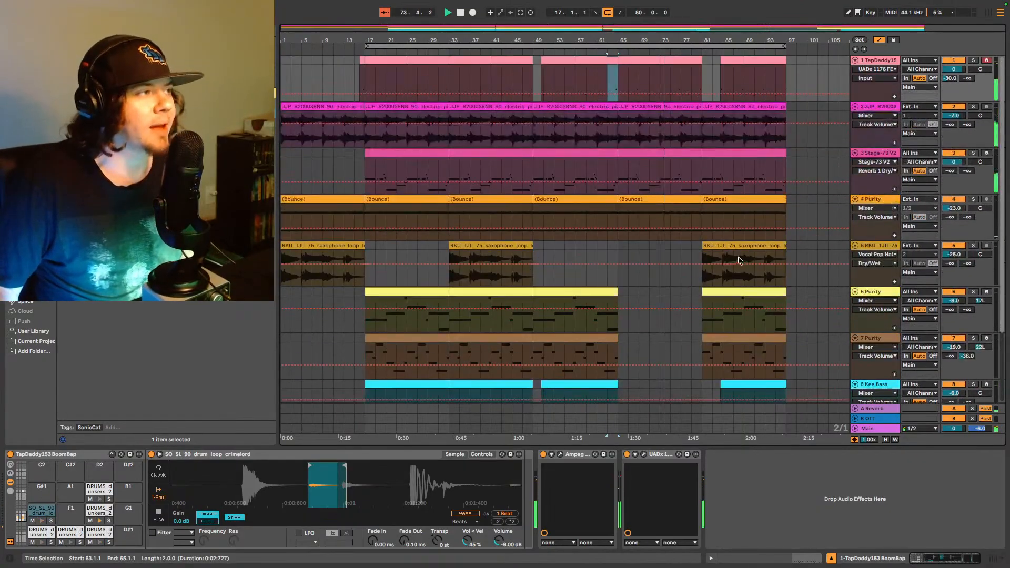
pyautogui.scroll(-3, 405, 289)
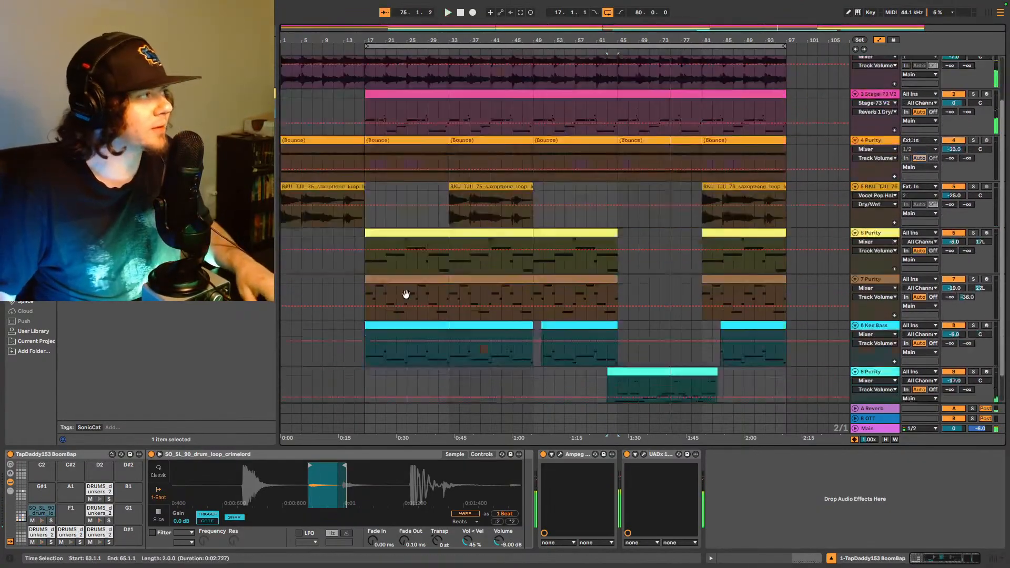
# Step: Copy the section from bar 17 to bar 33 across the tracks and paste it at bar 97 as an outro
pyautogui.press('space')
pyautogui.moveTo(367, 330); pyautogui.dragTo(449, 158)
pyautogui.scroll(3, 604, 164)
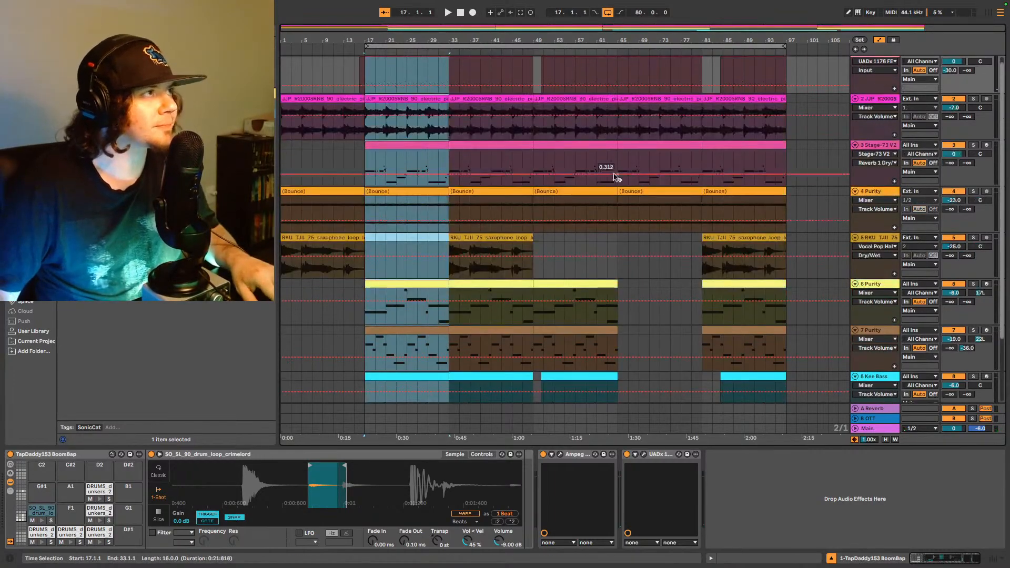
pyautogui.click(791, 83)
pyautogui.hotkey('ctrl', 'v')
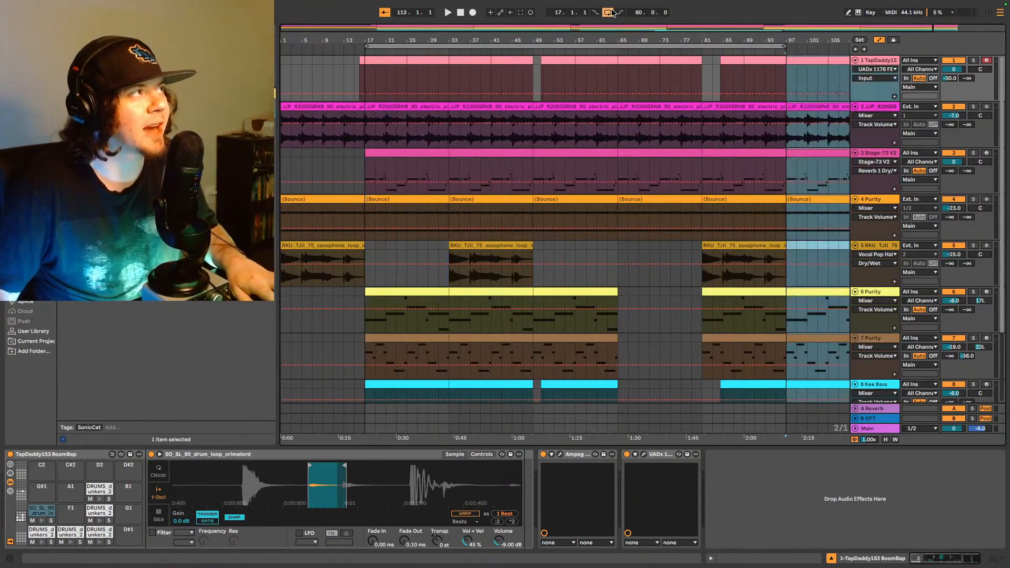
# Step: Turn looping off, extend the loop end to bar 113 and play the pasted section from bar 97
pyautogui.click(608, 12)
pyautogui.moveTo(783, 44); pyautogui.dragTo(837, 46)
pyautogui.click(758, 74)
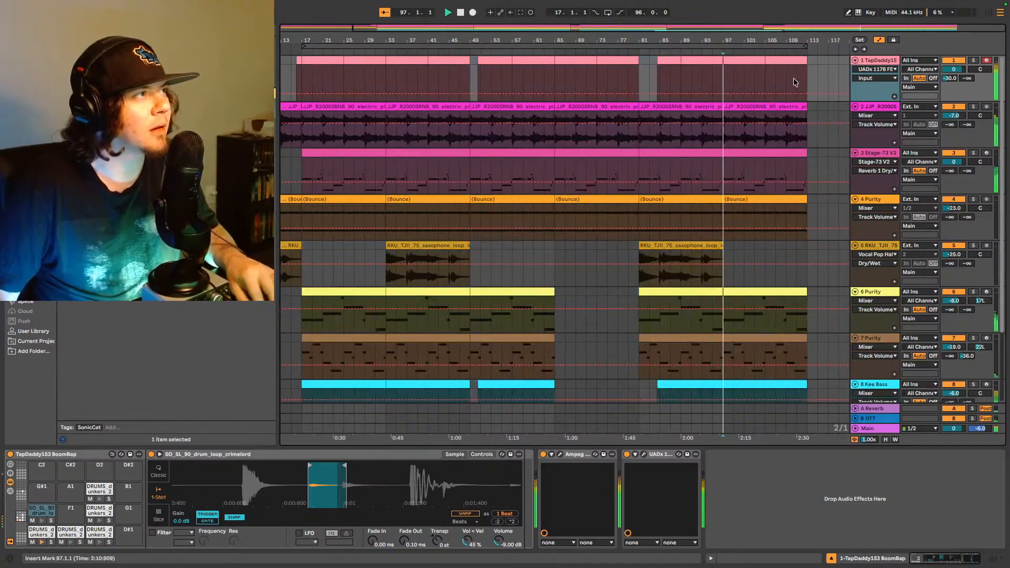
pyautogui.press('space')
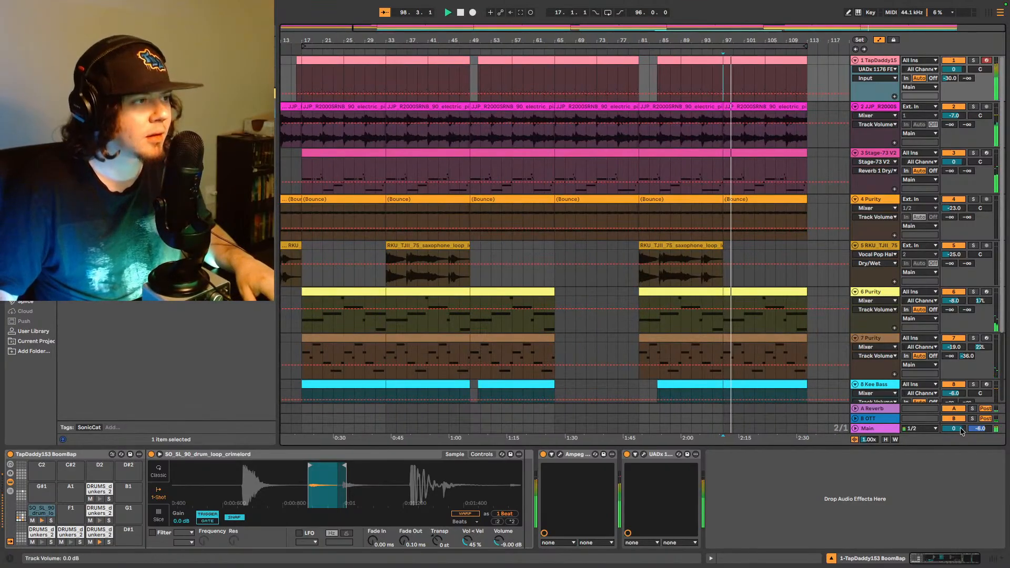
# Step: Show the Main track's volume automation and draw a fade-out from about bar 105 down to silence at bar 113
pyautogui.rightClick(868, 427)
pyautogui.click(905, 436)
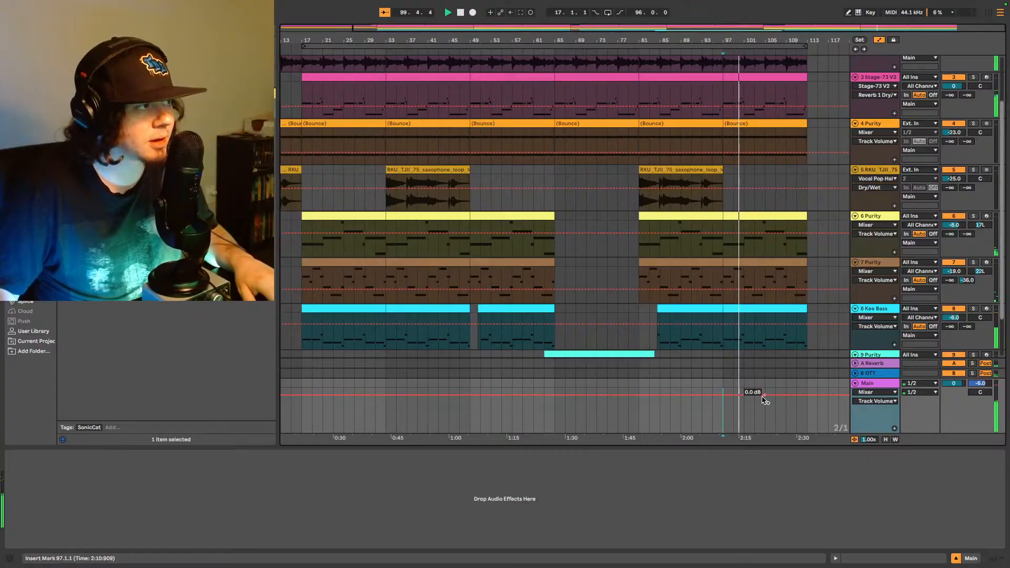
pyautogui.click(766, 395)
pyautogui.moveTo(808, 394); pyautogui.dragTo(807, 432)
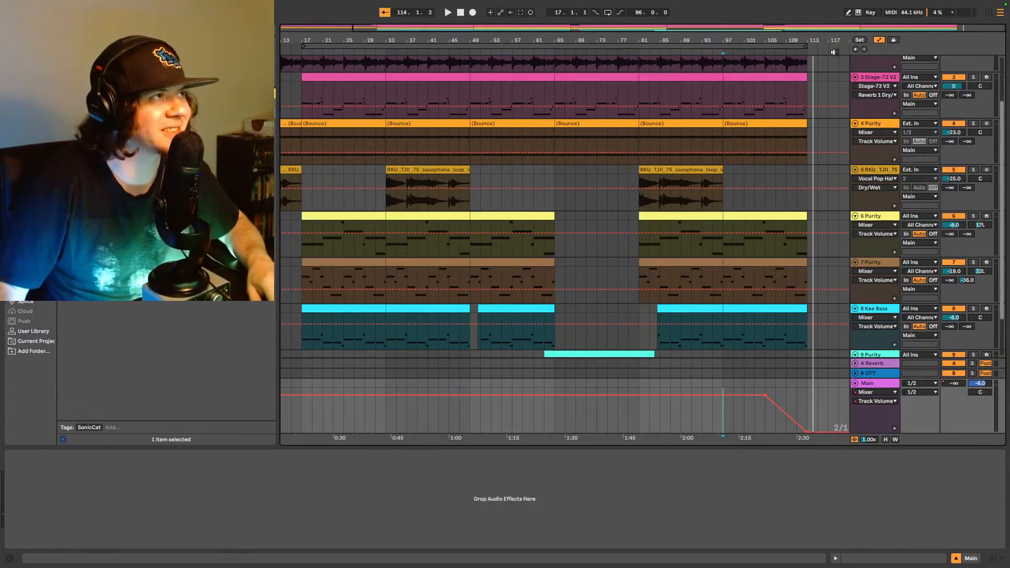
# Step: Play the song from the start to review the full arrangement
pyautogui.press('space')
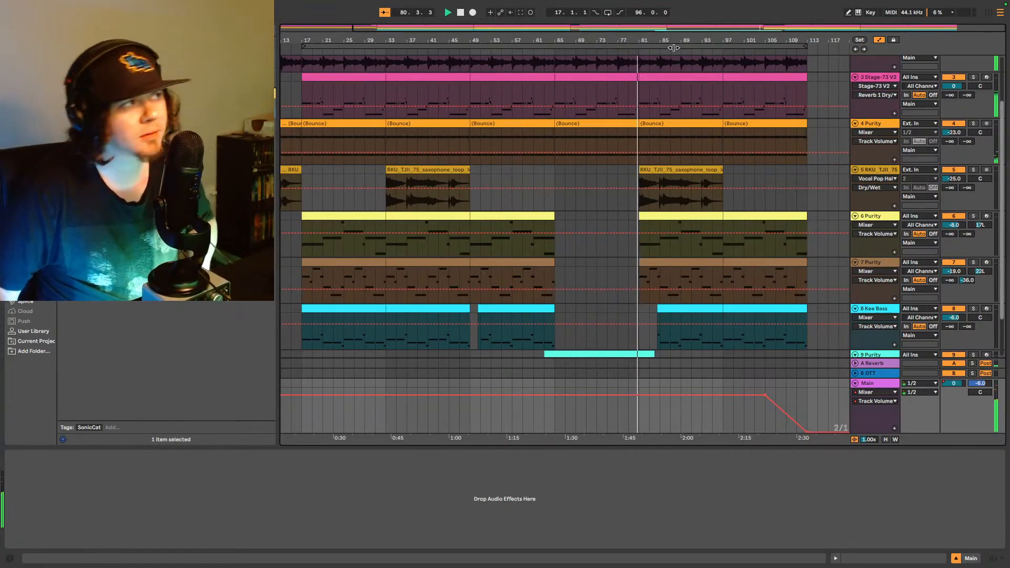
pyautogui.moveTo(659, 28); pyautogui.dragTo(722, 27)
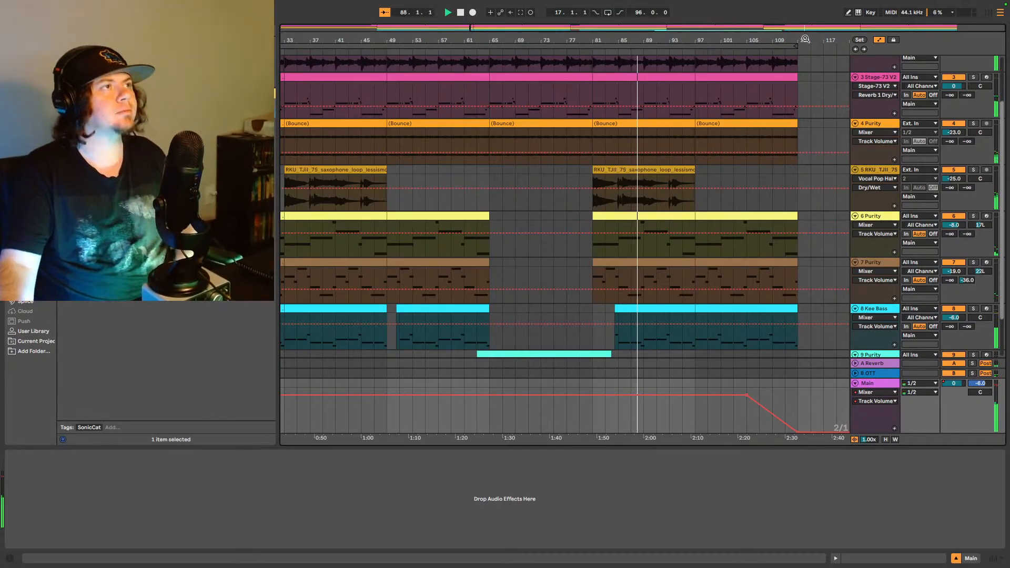
pyautogui.moveTo(808, 29); pyautogui.dragTo(739, 29)
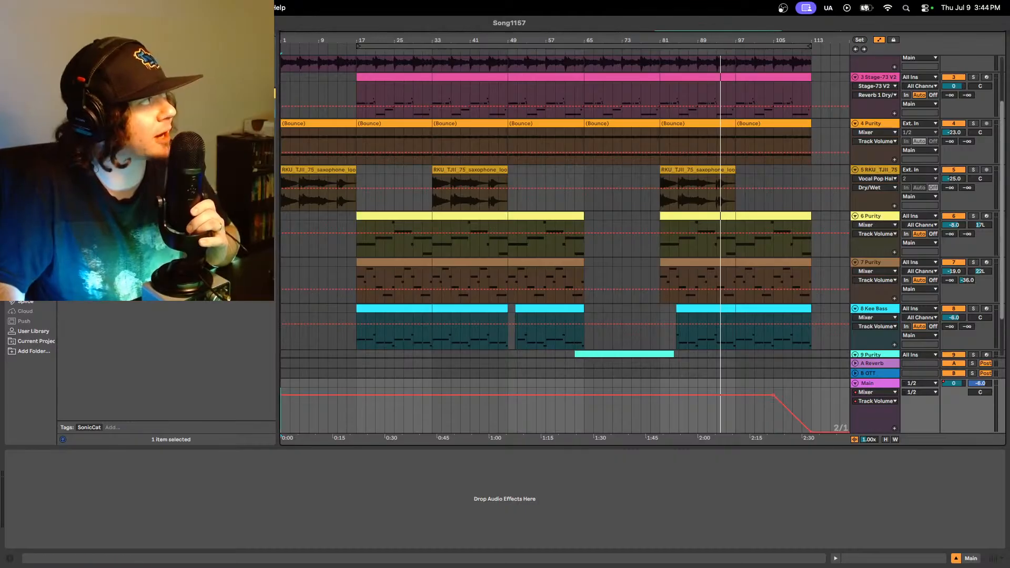
# Step: Leave full screen, switch to Spotify, restart it and view the TapDaddy artist page down to the release countdown and artist pick
pyautogui.press('ctrl+super+f')
pyautogui.click(785, 544)
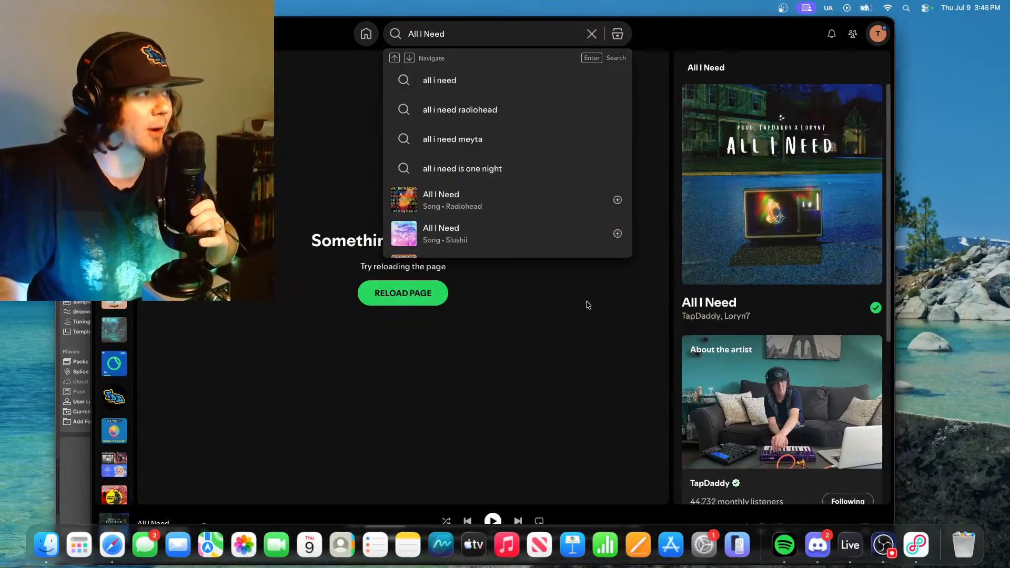
pyautogui.click(722, 42)
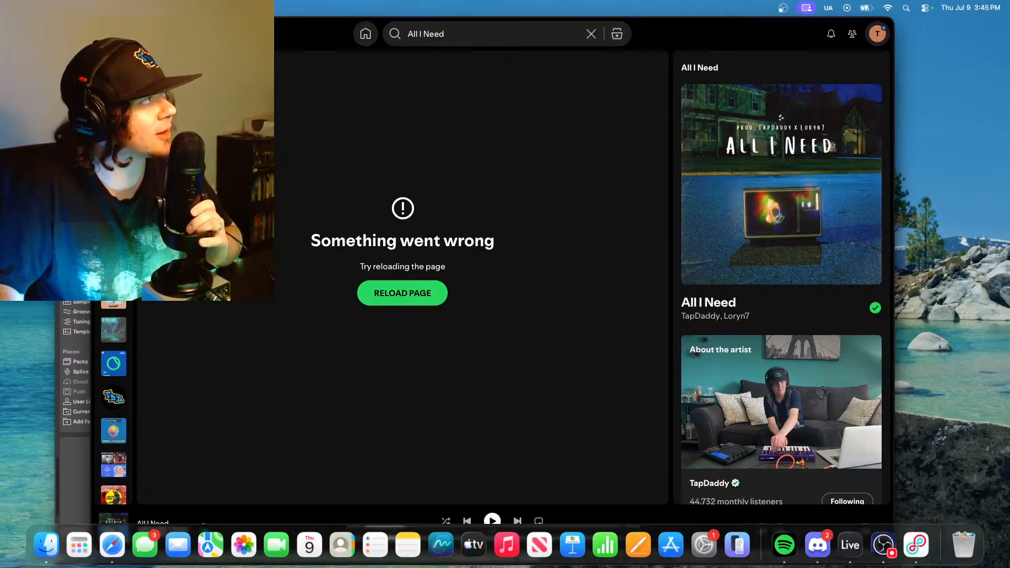
pyautogui.press('super+q')
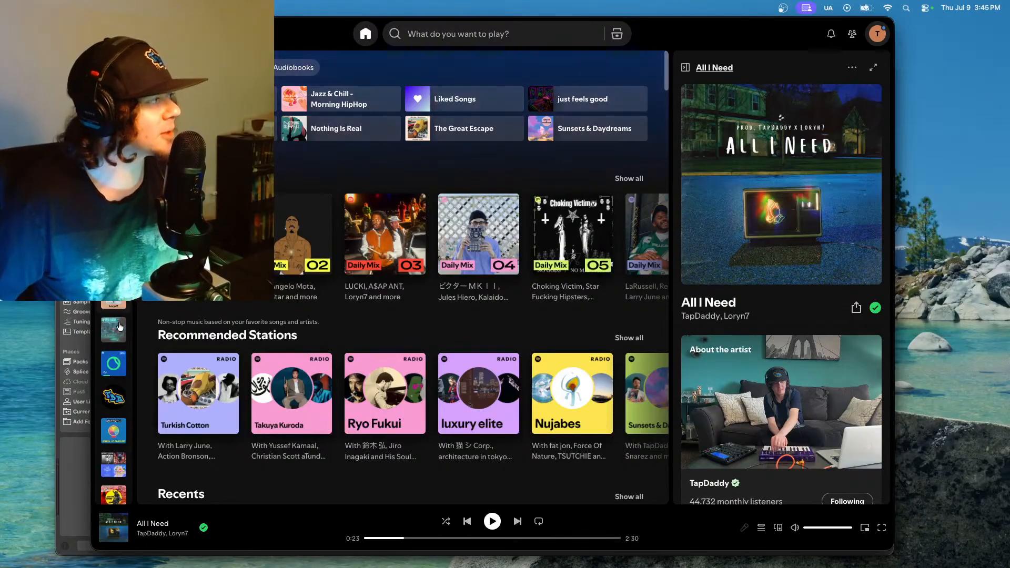
pyautogui.click(115, 395)
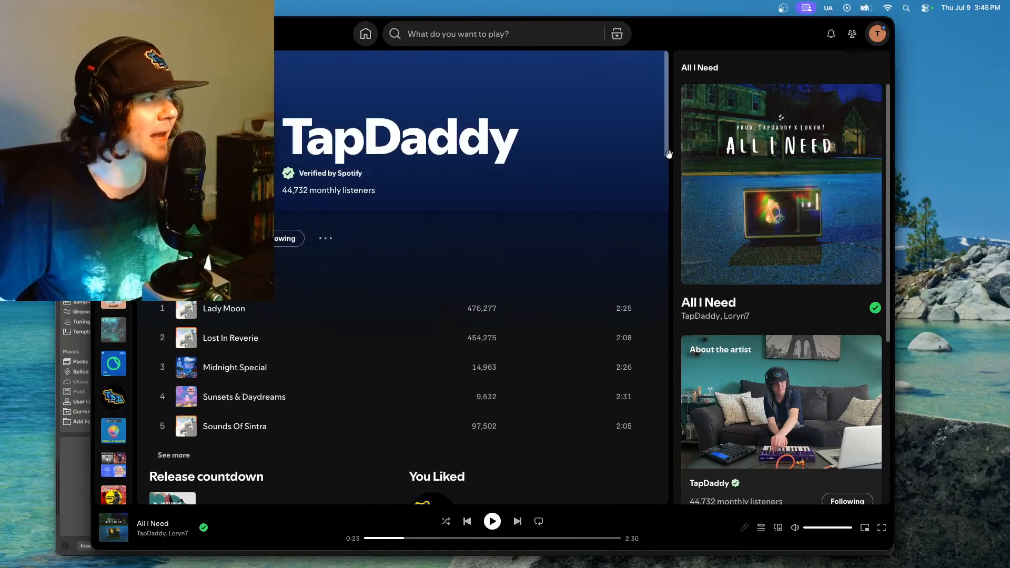
pyautogui.scroll(-5, 665, 132)
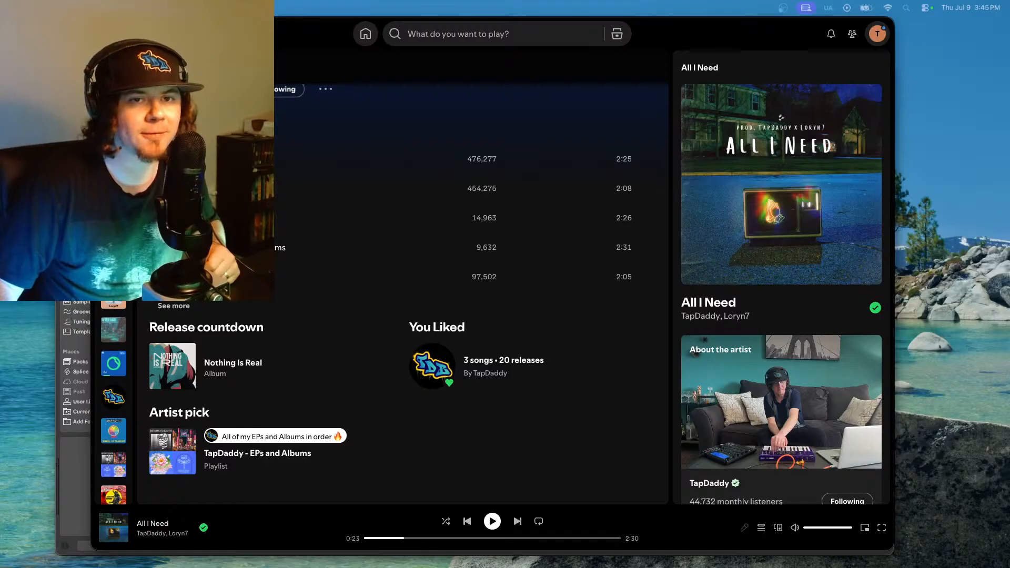
# Step: Bring up the Smooth Jazz & Lofi Hip Hop Beats live stream on YouTube in the browser and enlarge its window
pyautogui.moveTo(1009, 403); pyautogui.dragTo(287, 45)
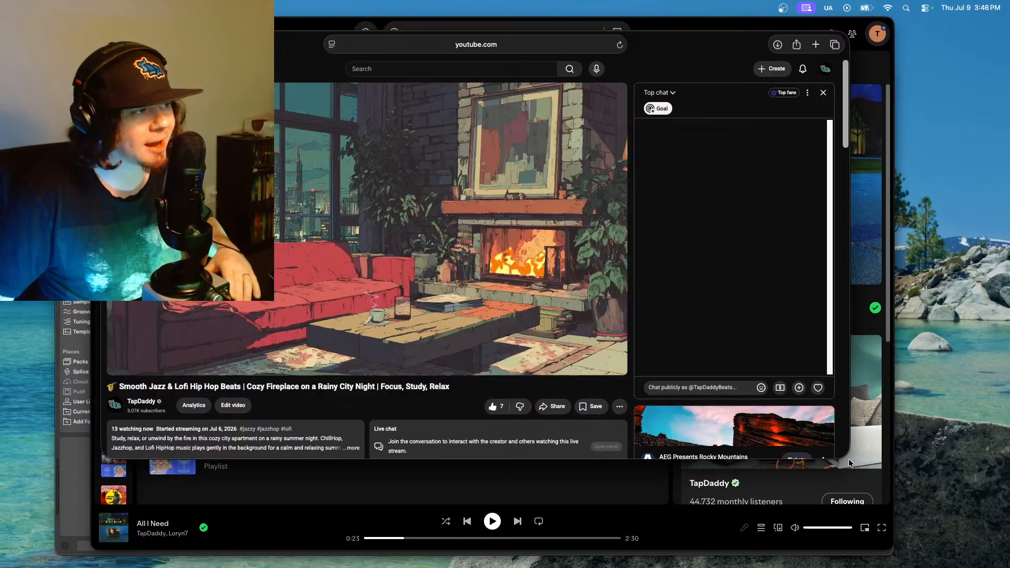
pyautogui.moveTo(847, 459); pyautogui.dragTo(960, 515)
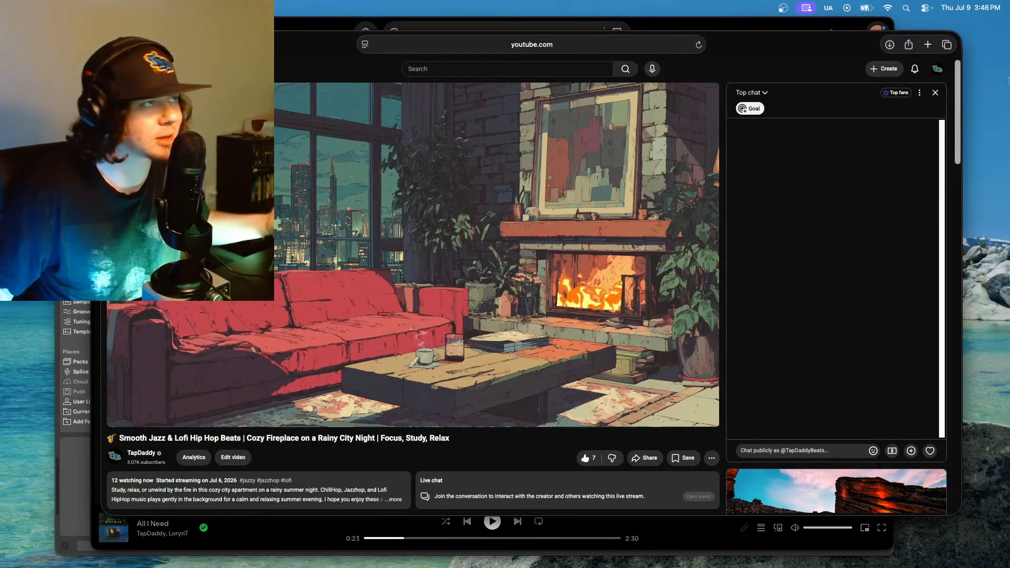
pyautogui.moveTo(417, 313)
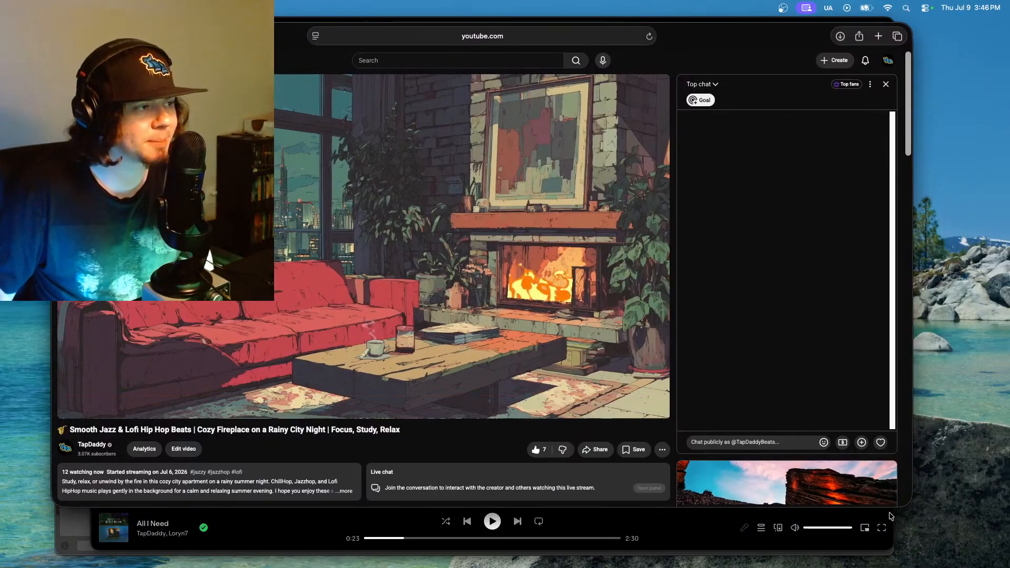
pyautogui.moveTo(909, 506); pyautogui.dragTo(923, 517)
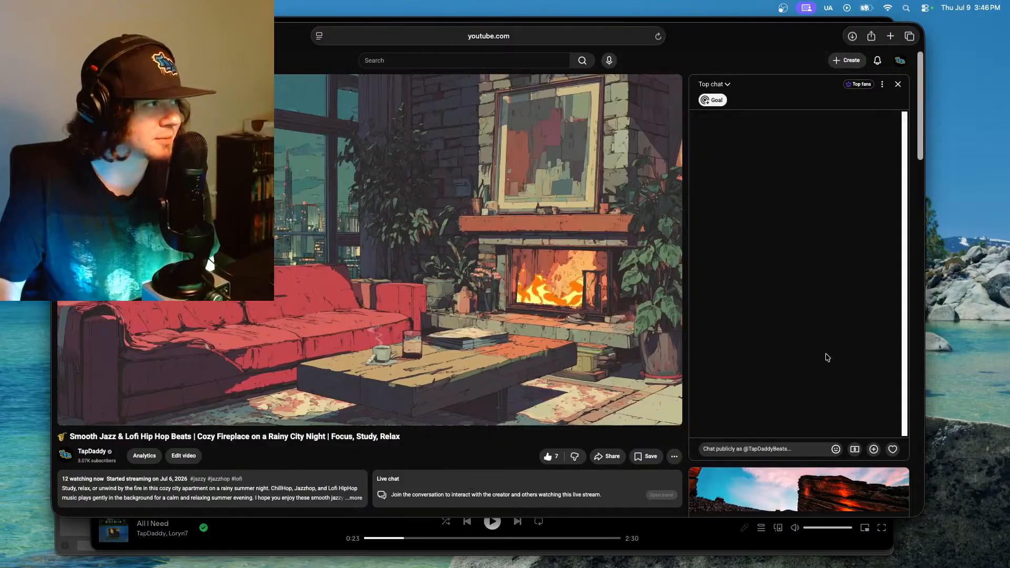
# Step: Copy the share link of the Smooth Jazz & Lofi Hip Hop Beats live stream and close the sharing dialog
pyautogui.moveTo(296, 384)
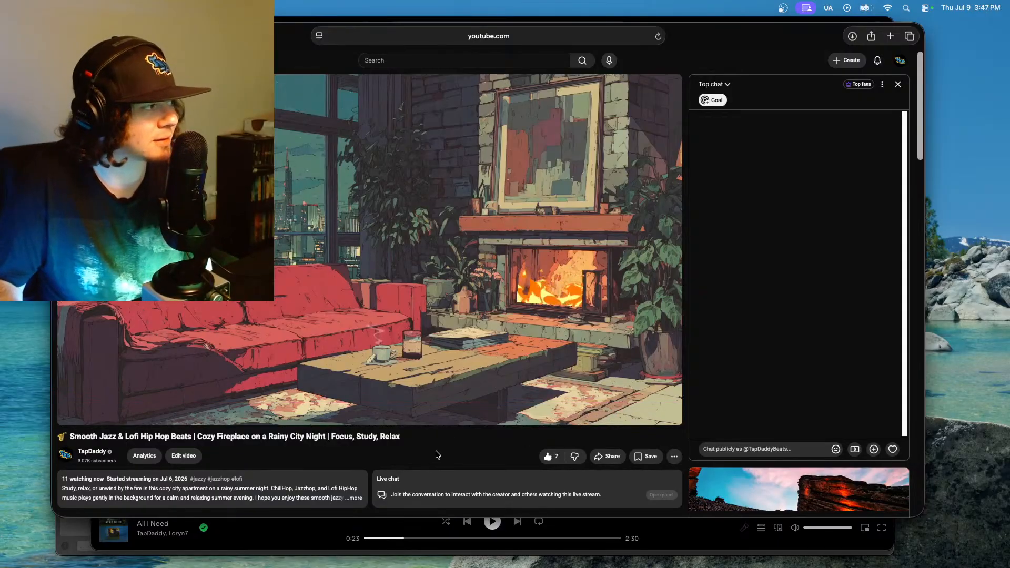
pyautogui.click(607, 456)
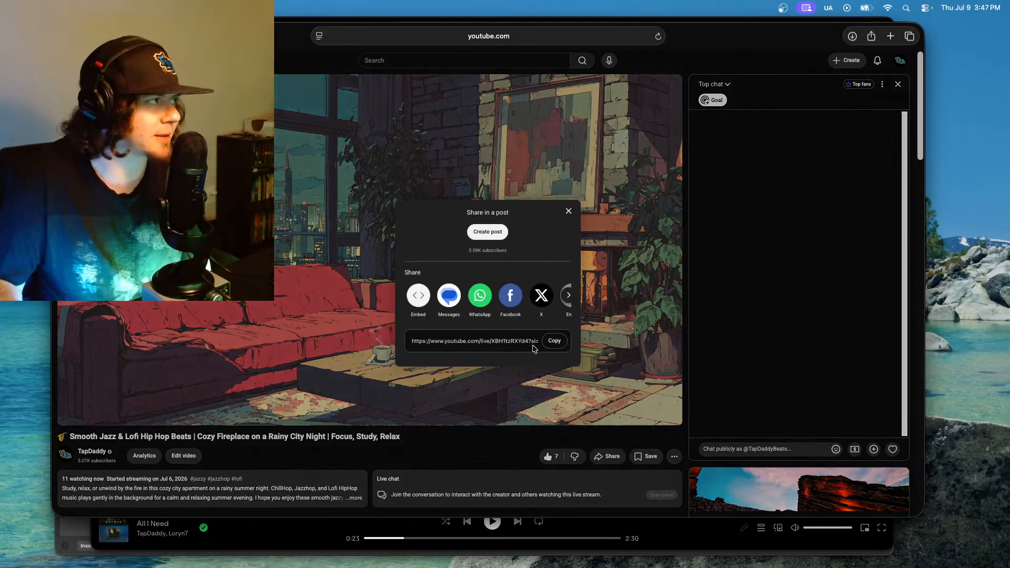
pyautogui.click(555, 340)
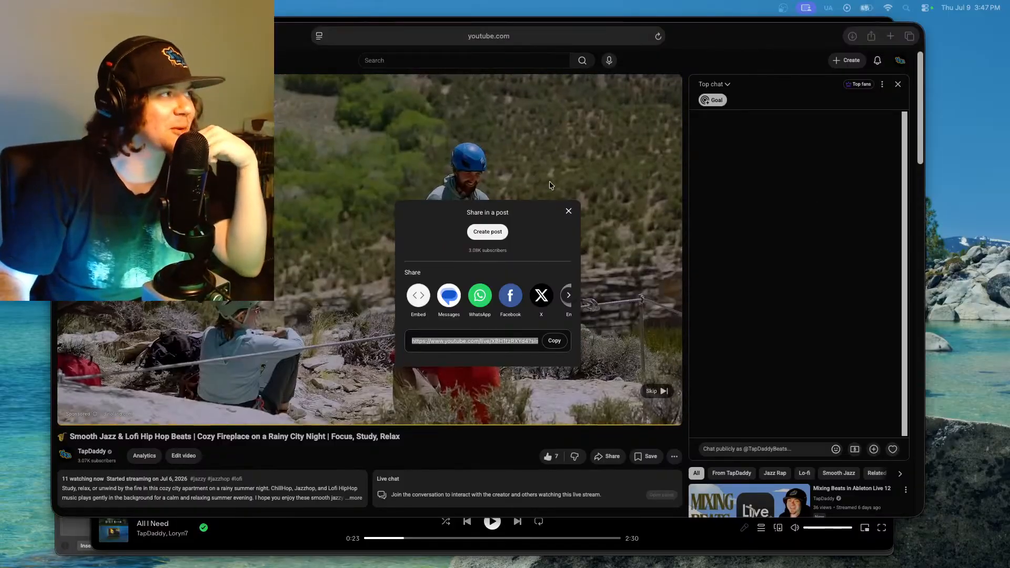
pyautogui.click(569, 211)
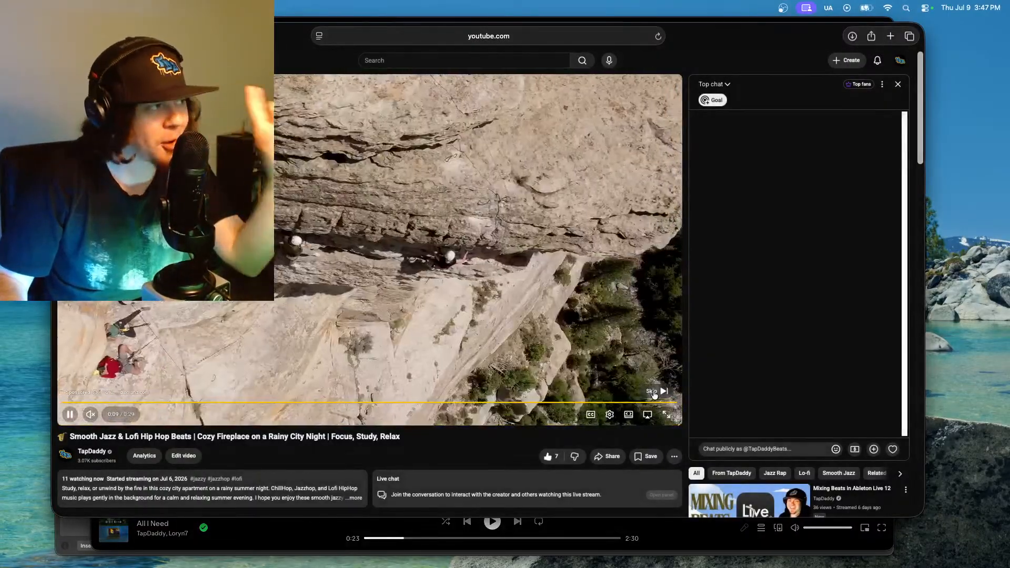
# Step: Skip the ad and look over the live stream page down to the recommended videos, returning to the player
pyautogui.click(653, 393)
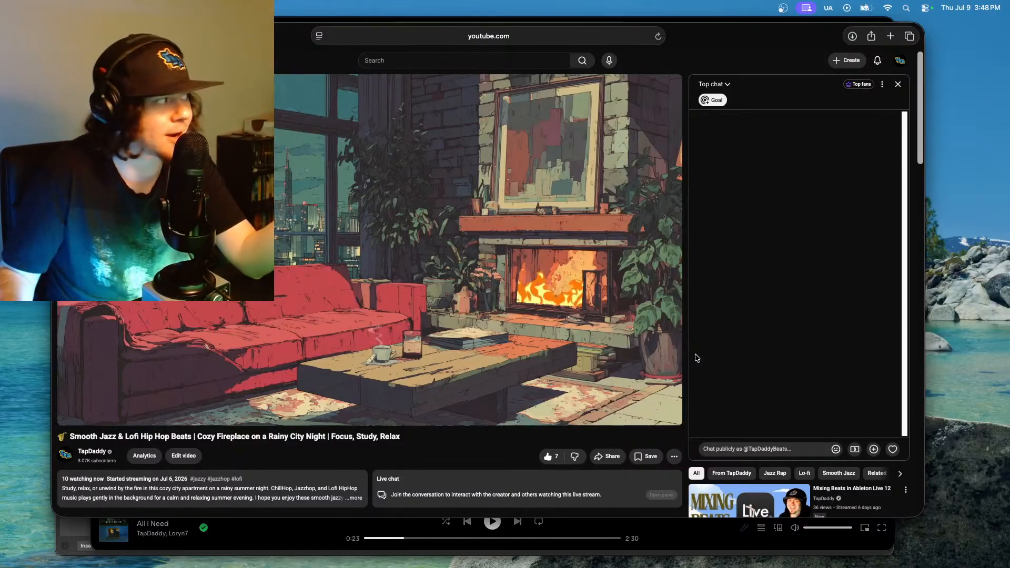
pyautogui.scroll(-3, 696, 357)
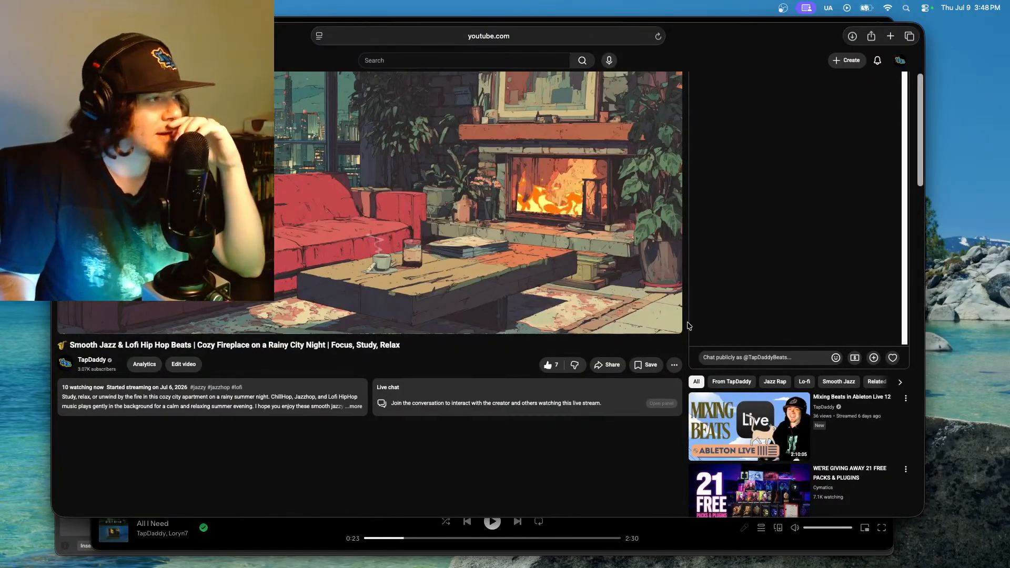
pyautogui.scroll(3, 687, 326)
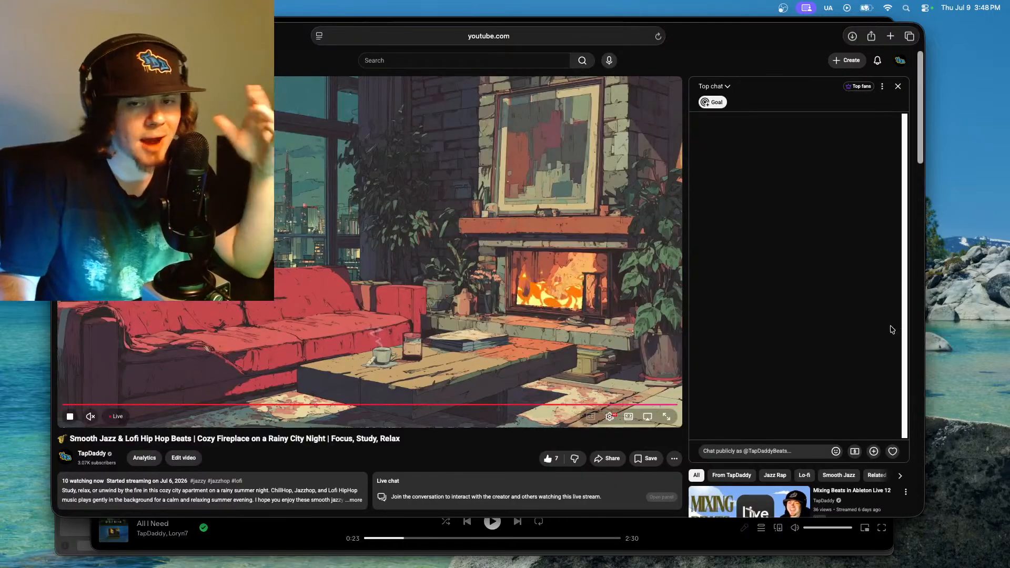